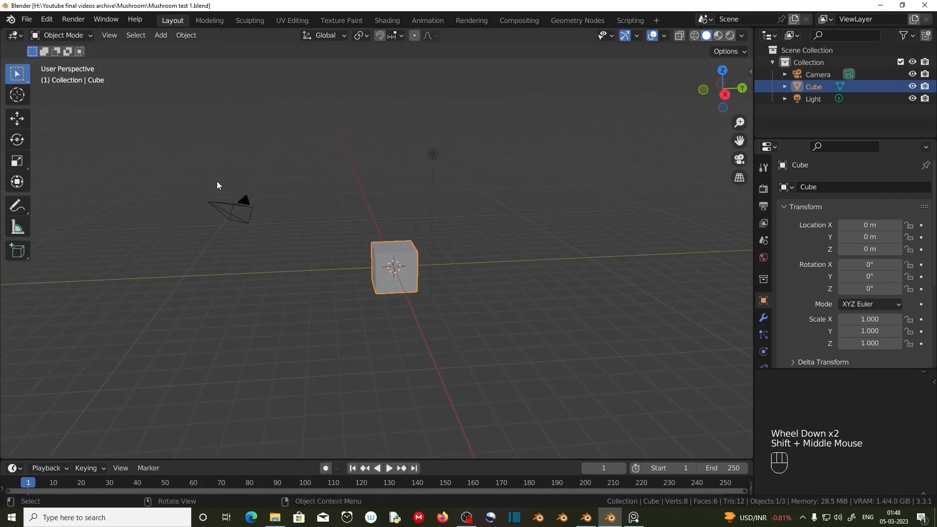
Delete all the default scene objects and add a cylinder mesh at the origin
key(a)
key(Delete)
shift+middle_drag(419, 274, 443, 332)
scroll(443, 331, up, 2)
shift+middle_drag(483, 365, 478, 360)
middle_drag(478, 360, 462, 335)
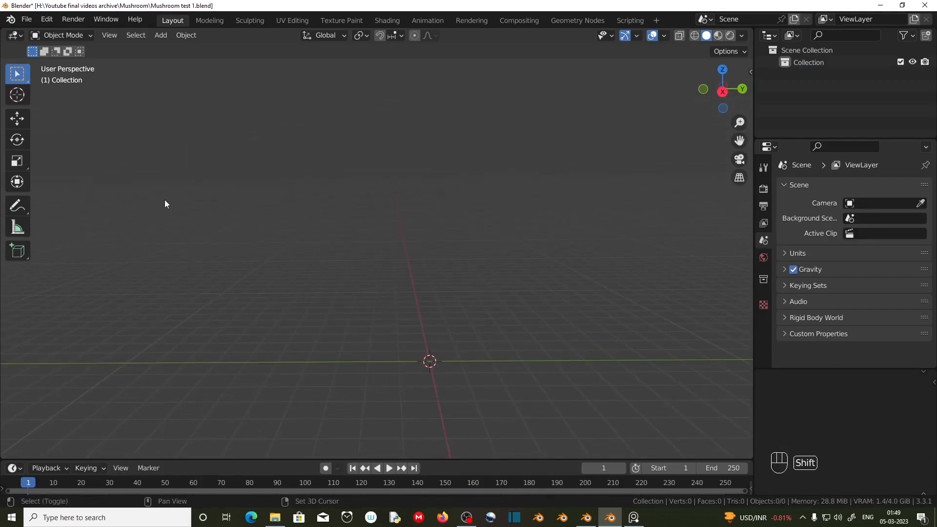
key(shift+a)
mouse_move(166, 200)
click(218, 261)
Scale the cylinder to 0.2 in X and Y, leaving Z locked, to form a thin stem
middle_drag(415, 344, 420, 339)
scroll(444, 353, up, 2)
scroll(449, 356, up, 1)
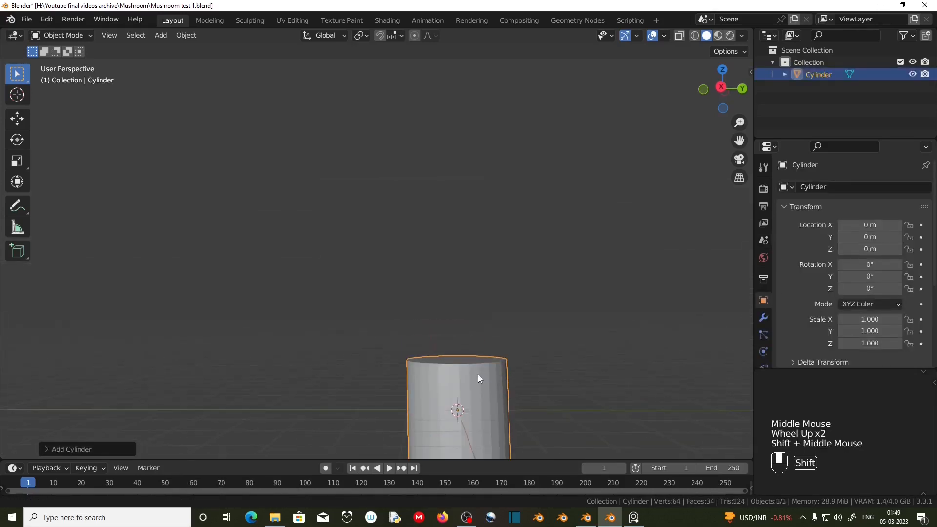
shift+middle_drag(479, 375, 430, 317)
key(KP_1)
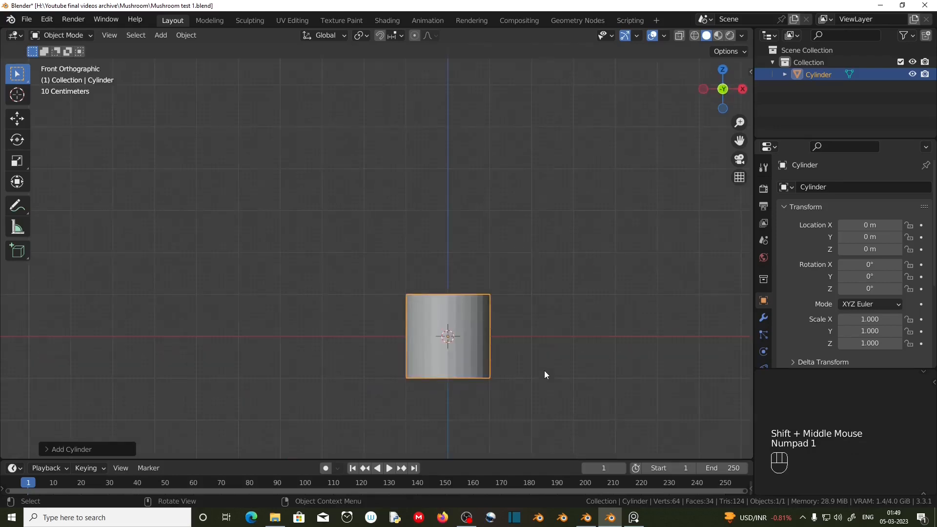
key(s)
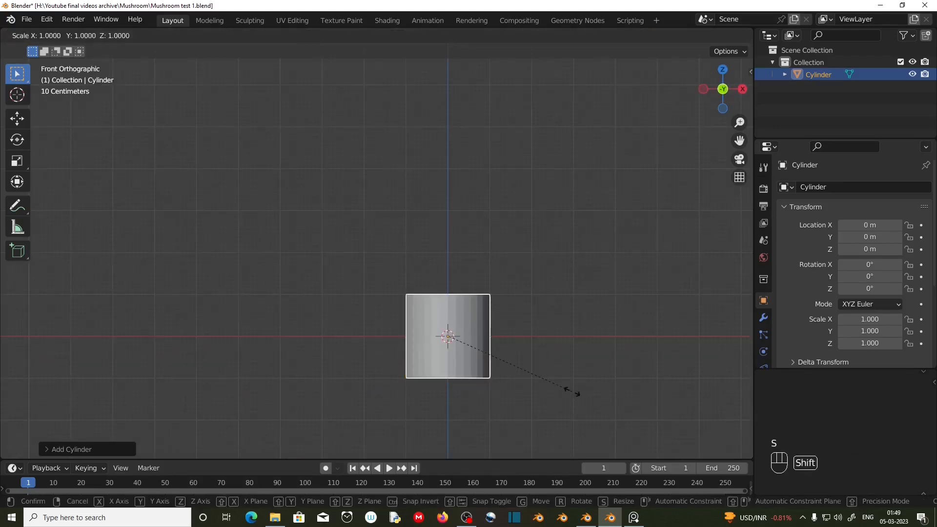
key(shift+z)
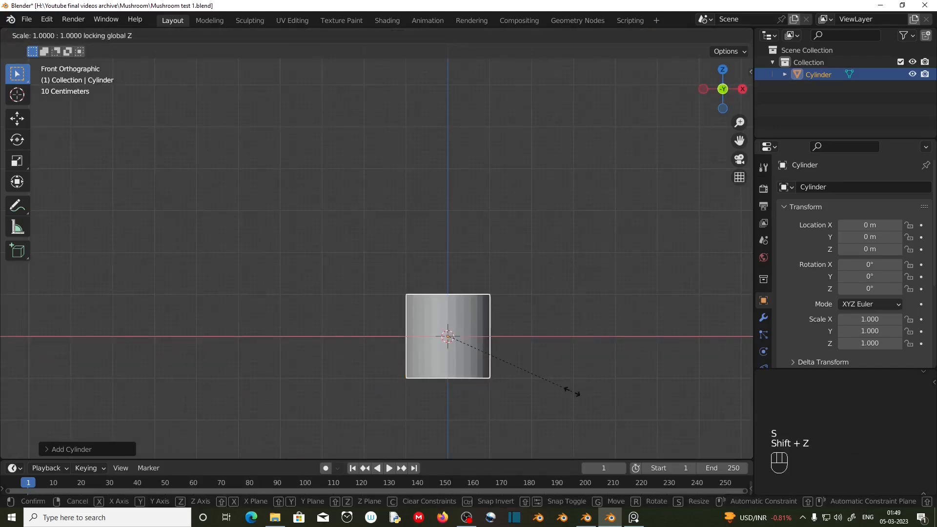
key(KP_Decimal)
key(KP_2)
key(KP_Enter)
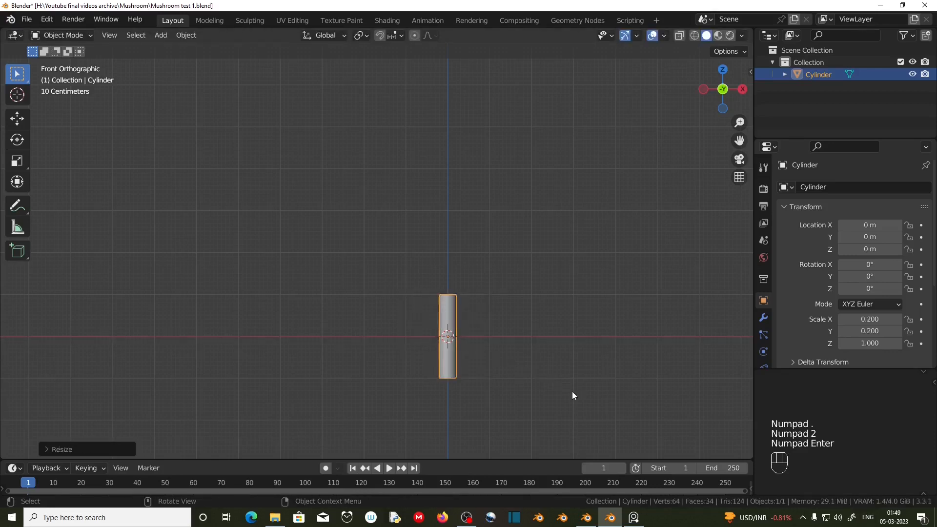
In Edit Mode, move the whole cylinder mesh up 1 m along Z so its base sits on the ground line
scroll(572, 391, up, 2)
shift+middle_drag(561, 398, 480, 276)
key(Tab)
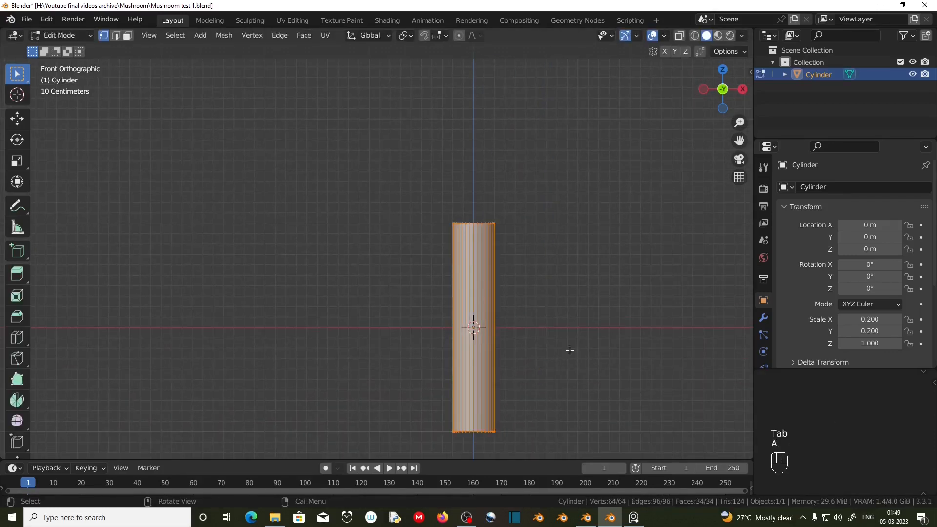
key(g)
key(z)
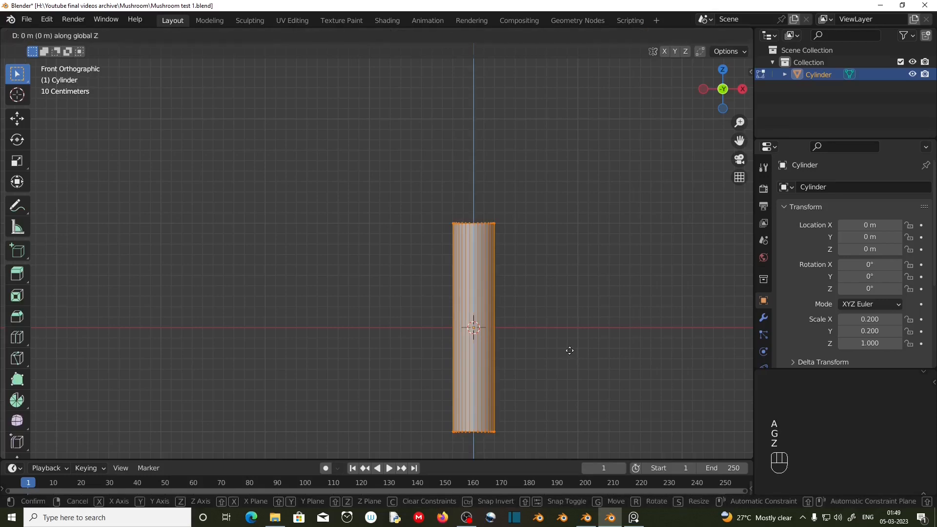
key(KP_1)
key(KP_Enter)
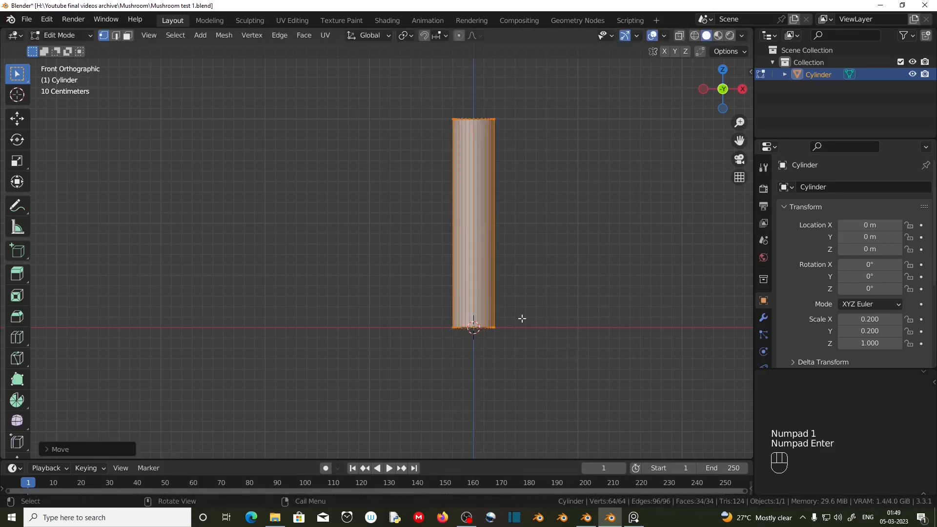
With X-ray on, lower the cylinder's upper ring of vertices about 0.9 m along Z to shorten the stem
click(679, 35)
drag(402, 91, 517, 128)
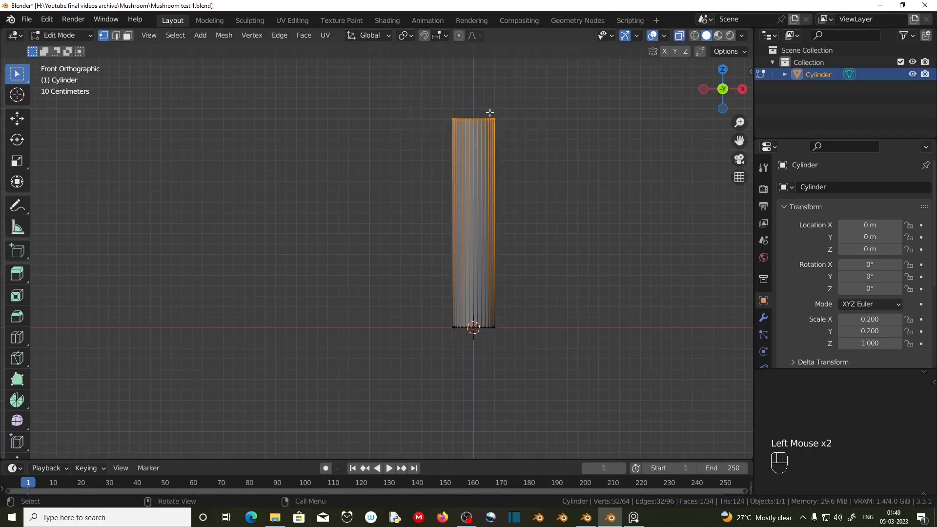
key(g)
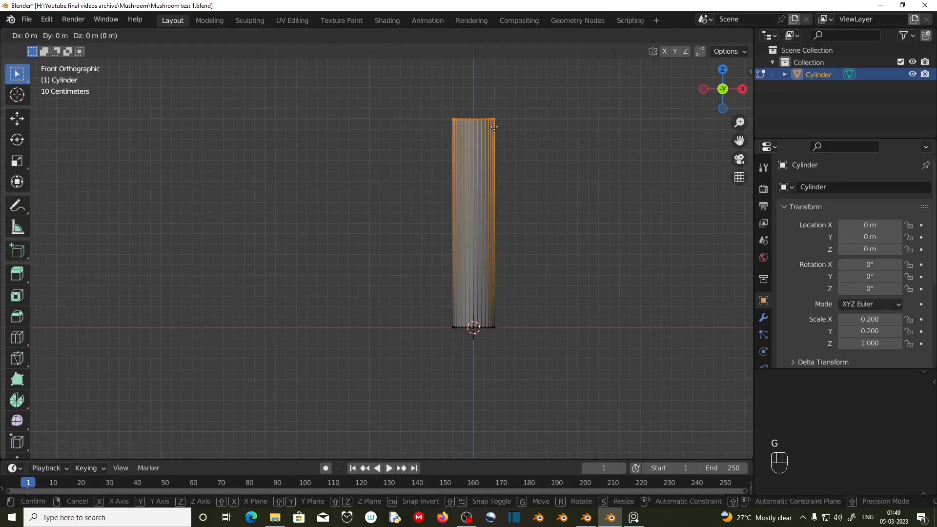
key(z)
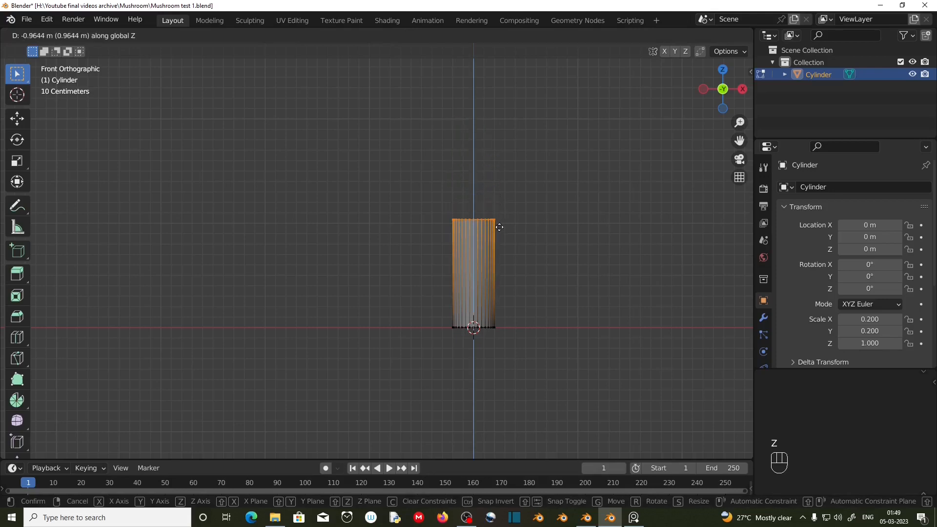
click(498, 221)
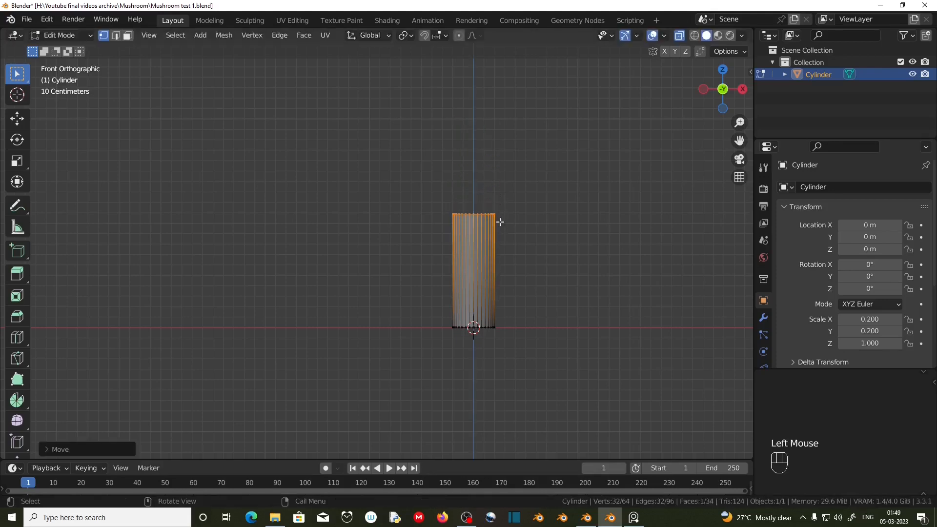
Add a horizontal loop cut near the stem's base and scale it outward about 1.6 times to make a bulge
key(ctrl)
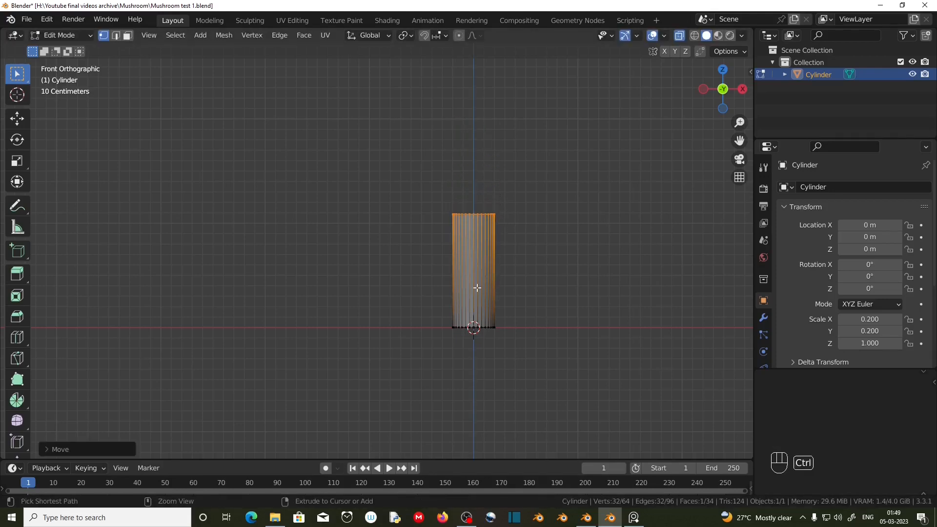
key(ctrl+r)
click(476, 287)
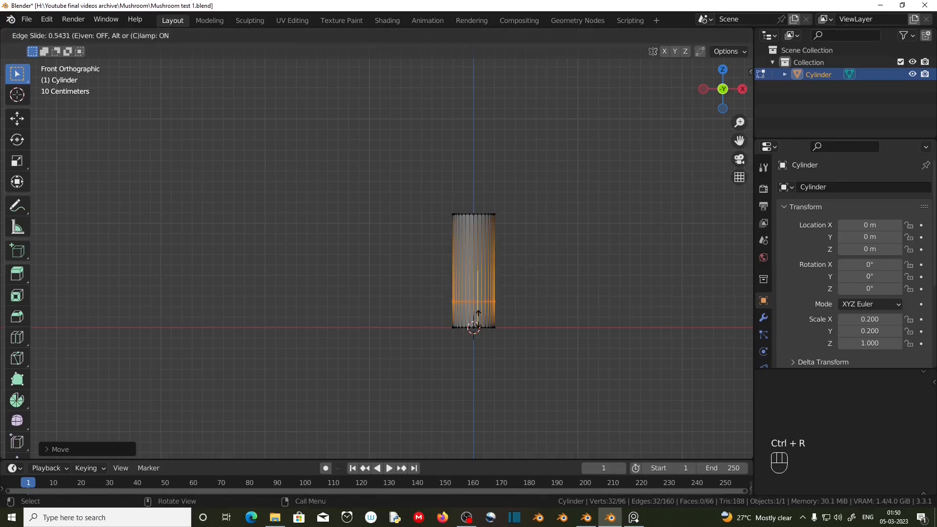
click(478, 317)
key(s)
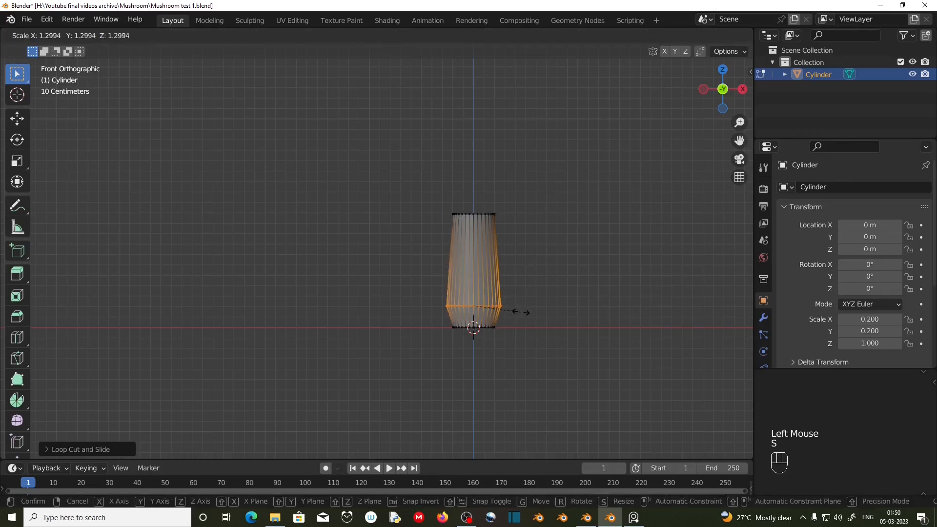
click(532, 315)
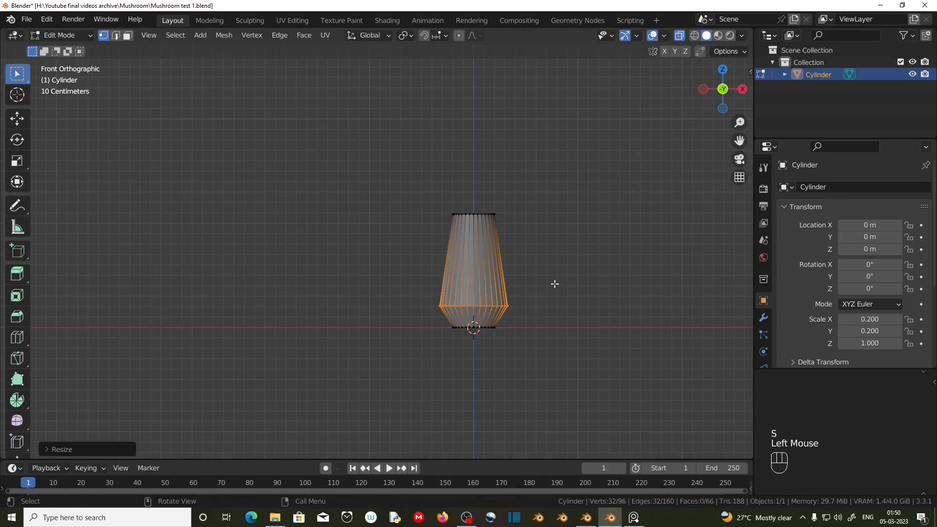
Select the stem's top face and extrude it upward about 0.14 m
shift+middle_drag(525, 286, 527, 330)
drag(433, 257, 519, 281)
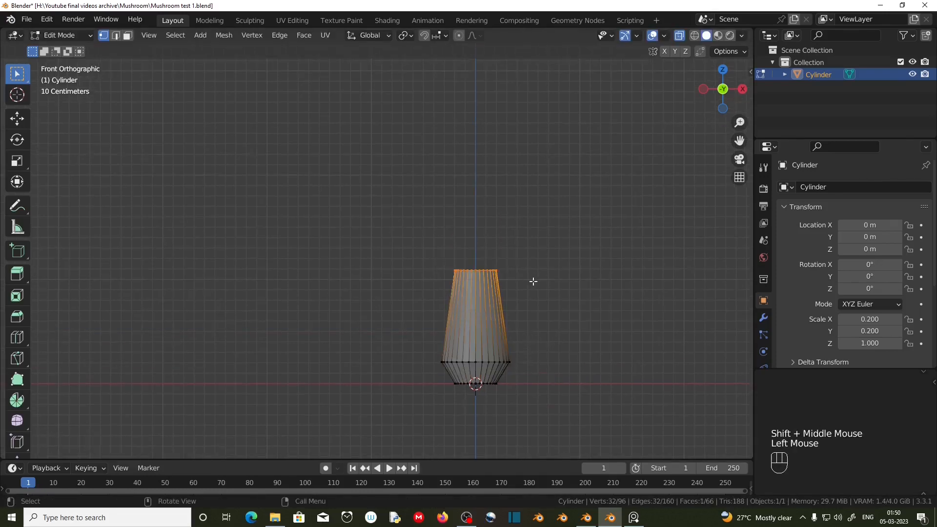
click(127, 36)
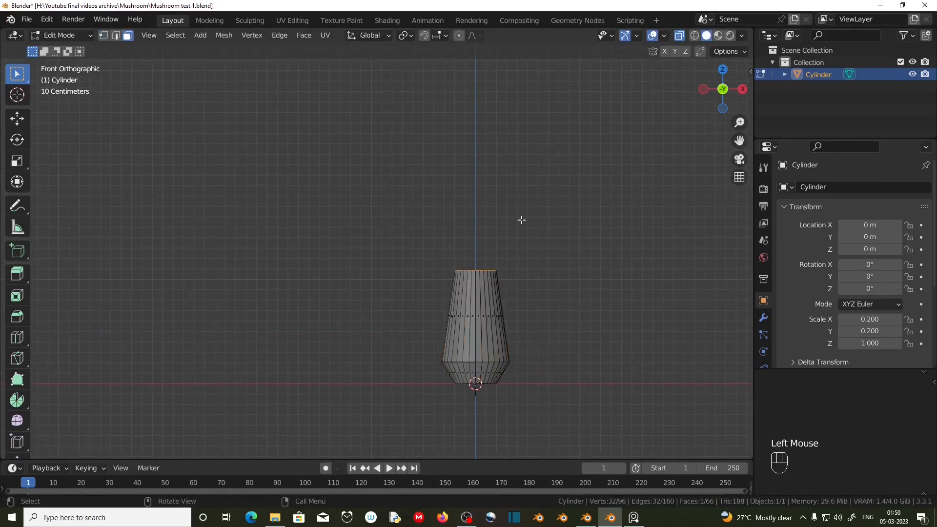
middle_drag(521, 220, 510, 272)
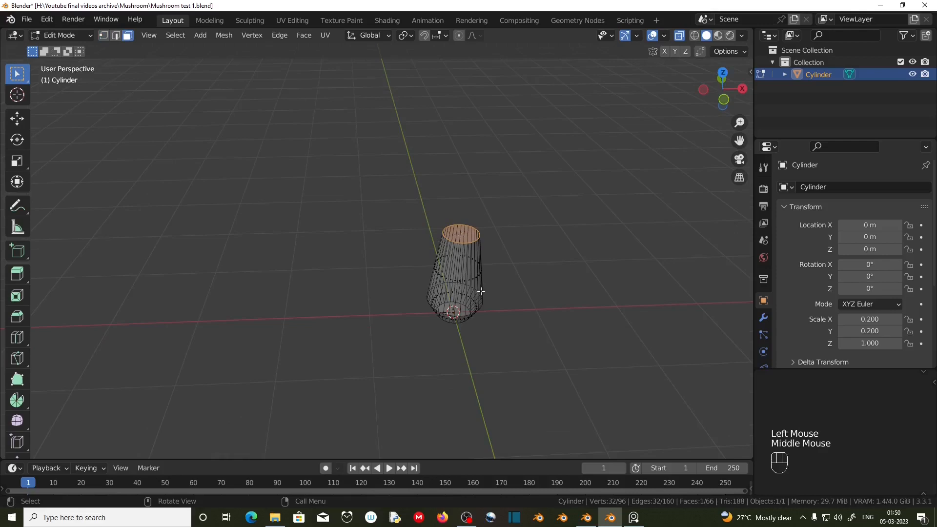
key(KP_1)
key(e)
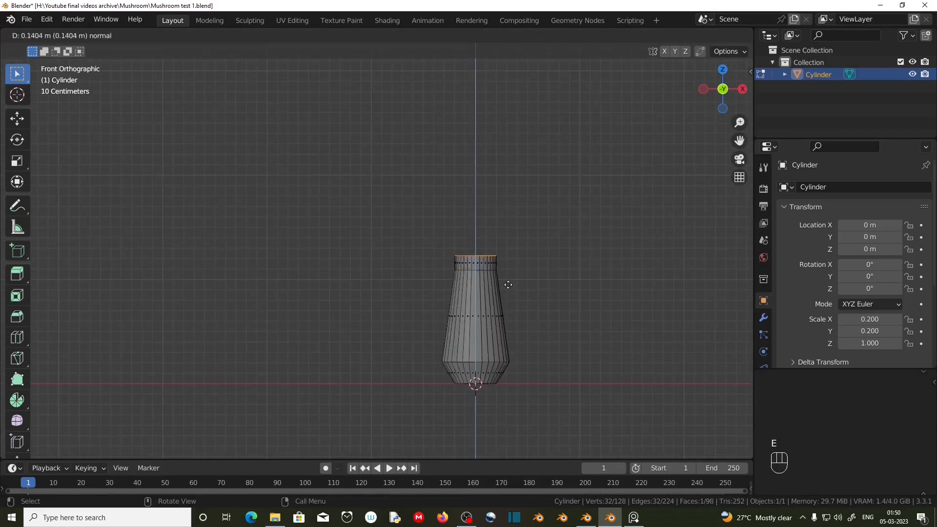
click(508, 284)
Turn X-ray off and delete the stem's top face to leave it open
middle_drag(508, 284, 460, 247)
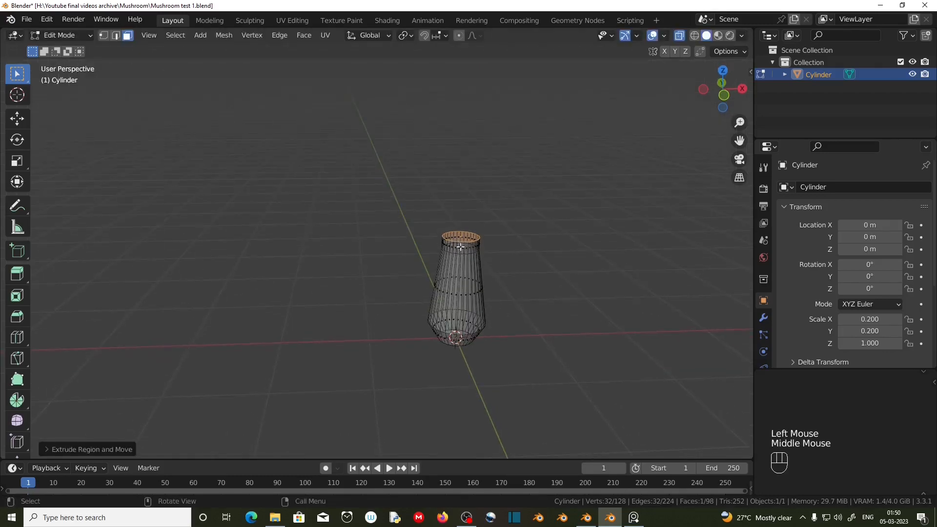
click(679, 36)
scroll(438, 281, up, 2)
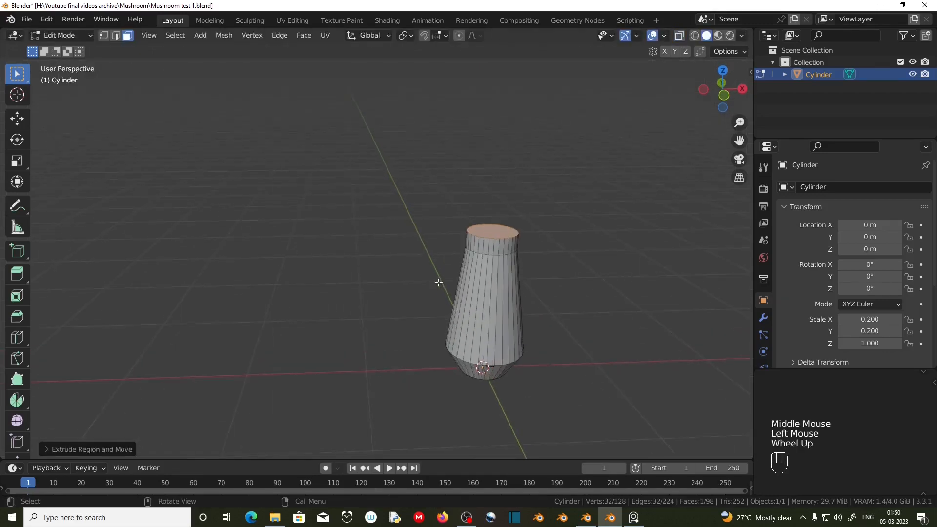
key(x)
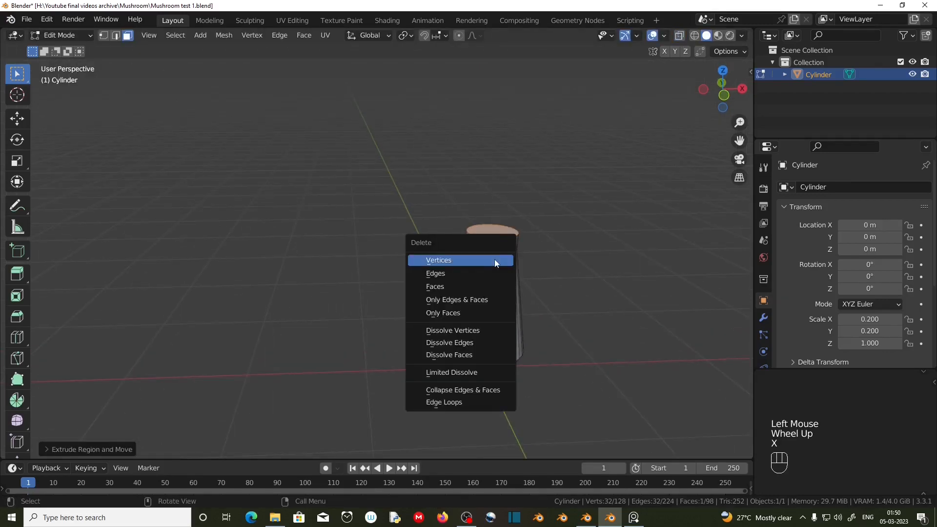
click(444, 287)
Lower the stem's open top edge loop about 0.25 m along Z and scale it outward about 2.8 times as the cap's rim
click(116, 36)
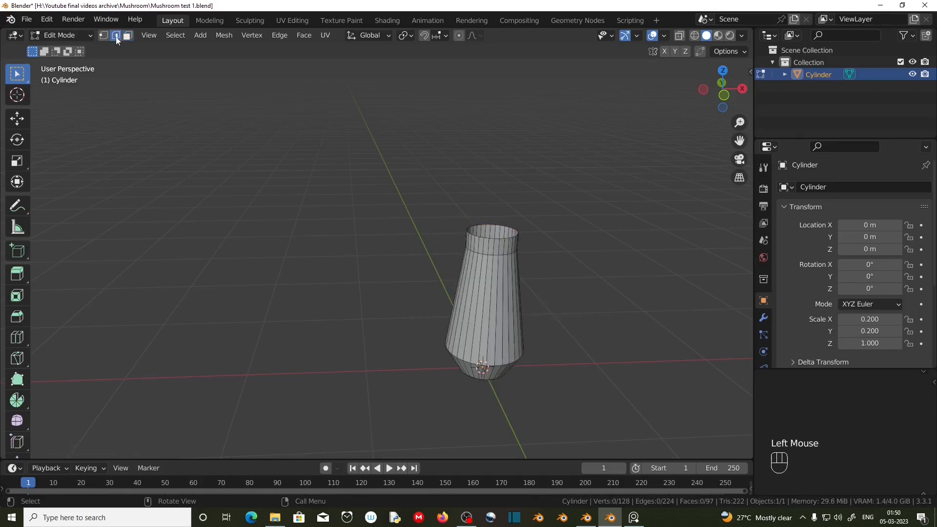
alt+click(490, 239)
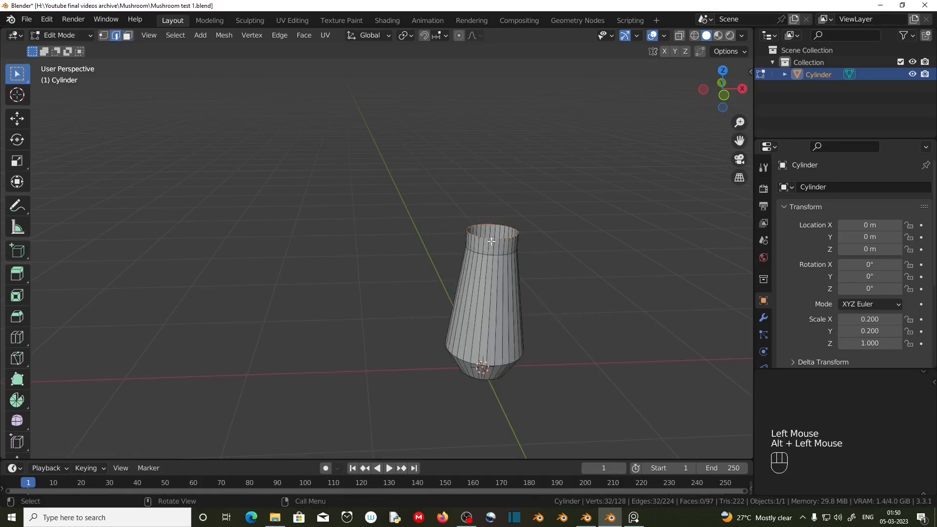
key(KP_1)
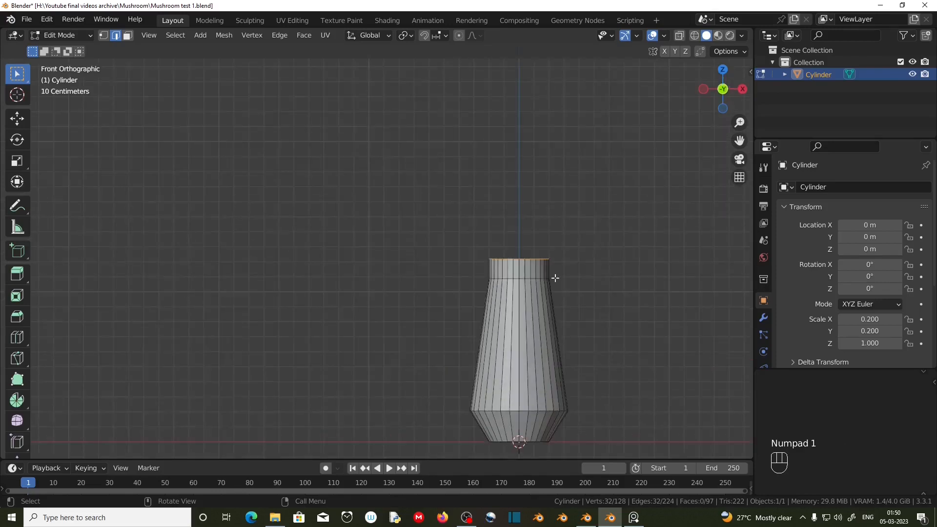
shift+middle_drag(561, 311, 550, 257)
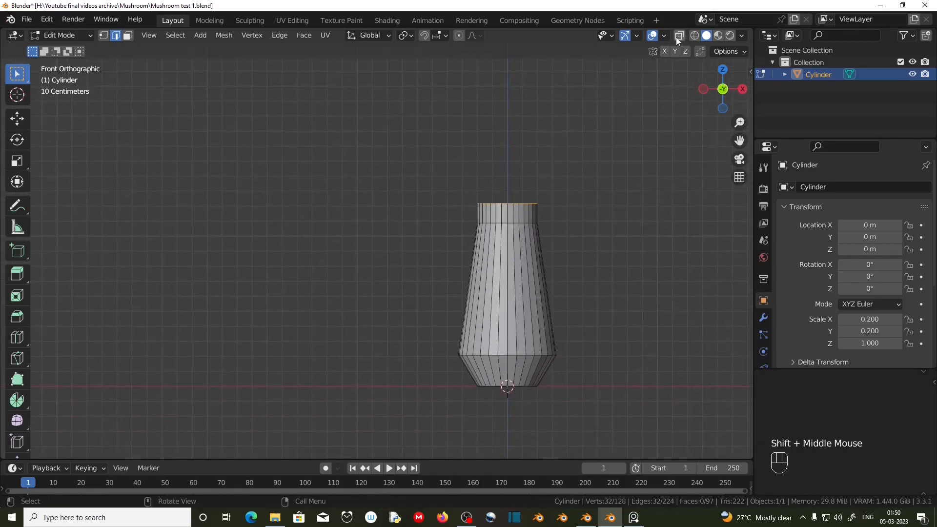
key(g)
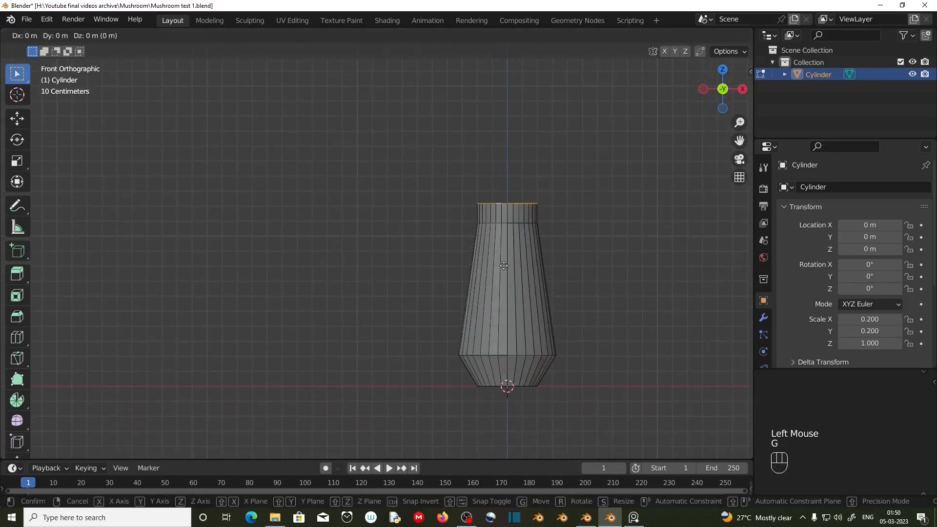
key(z)
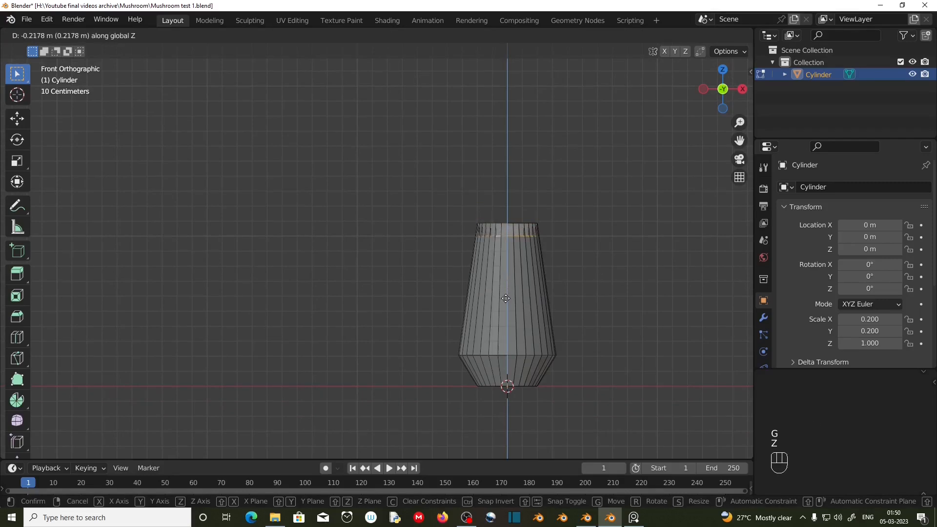
click(506, 304)
key(s)
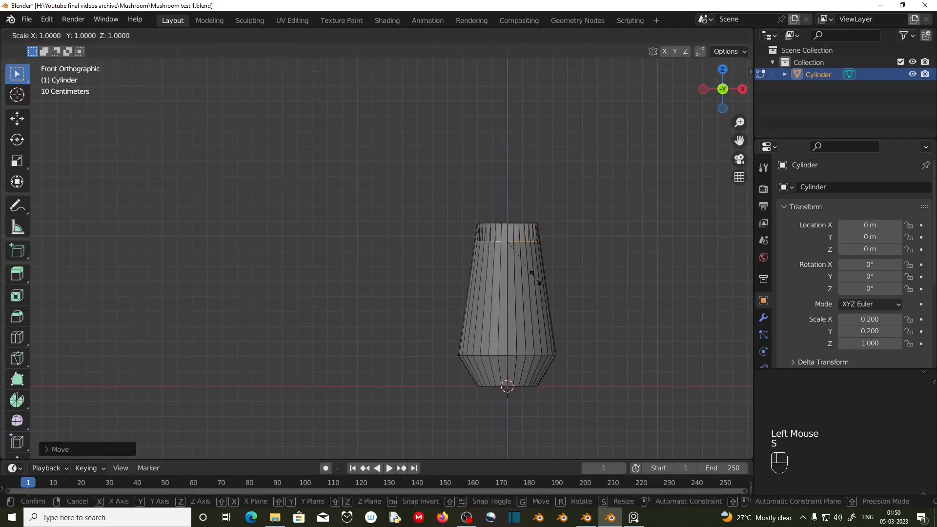
click(626, 294)
Extrude the cap's rim upward about 0.8 m along Z and scale the new edge loop inward to taper the cap
key(e)
key(z)
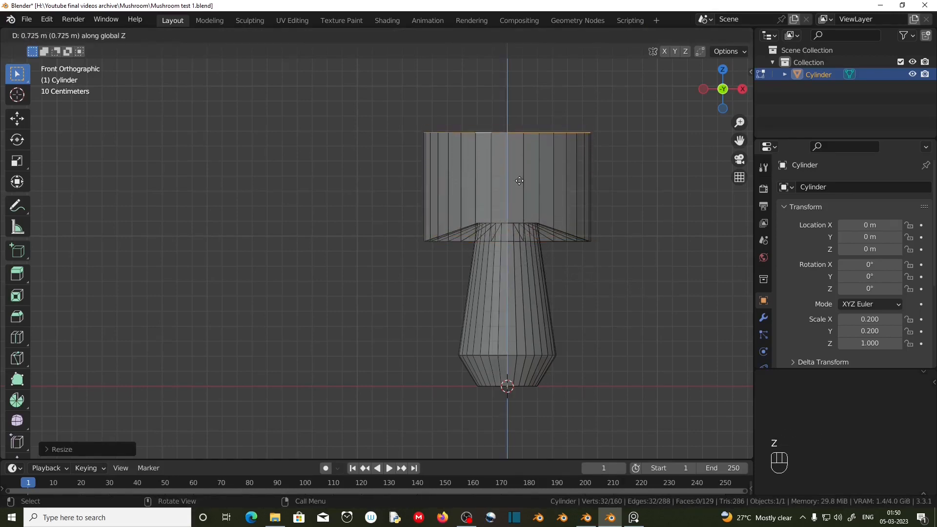
click(519, 165)
key(s)
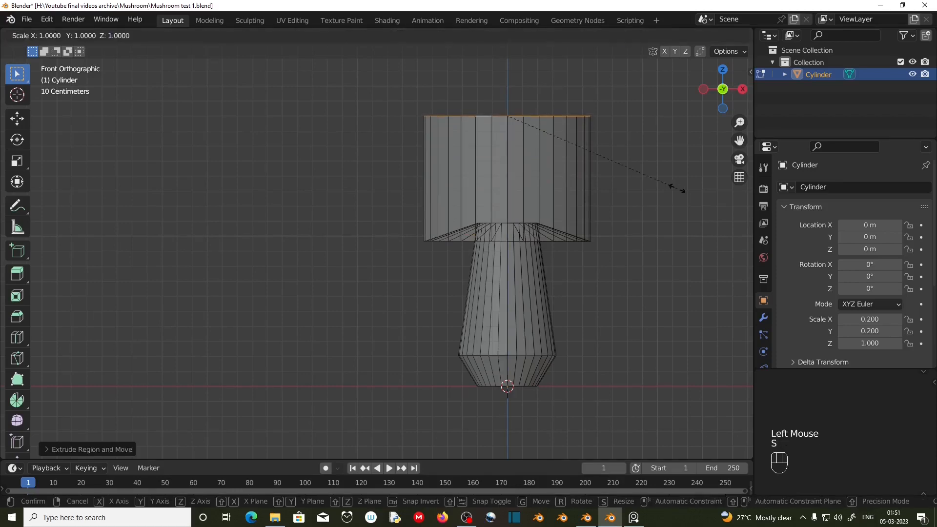
click(520, 128)
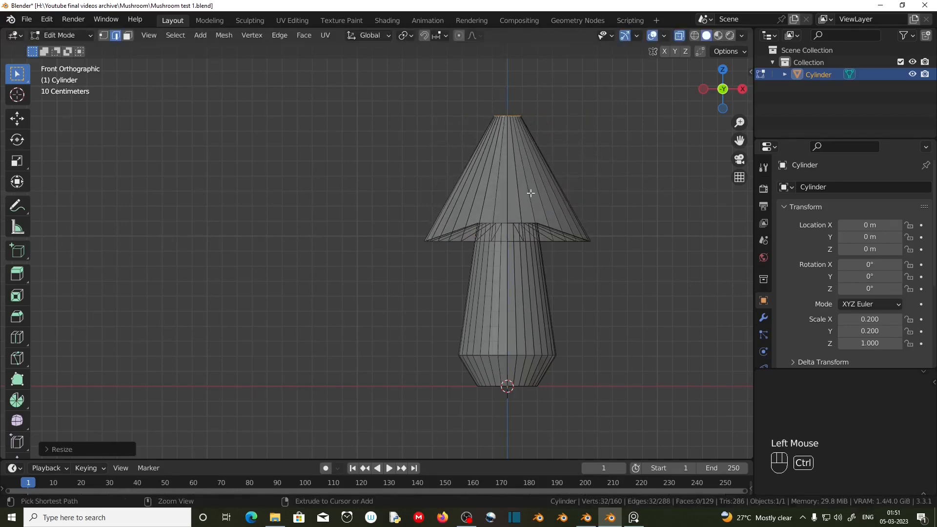
Add a centred horizontal loop cut halfway up the mushroom cap
key(ctrl+r)
click(531, 194)
right_click(531, 193)
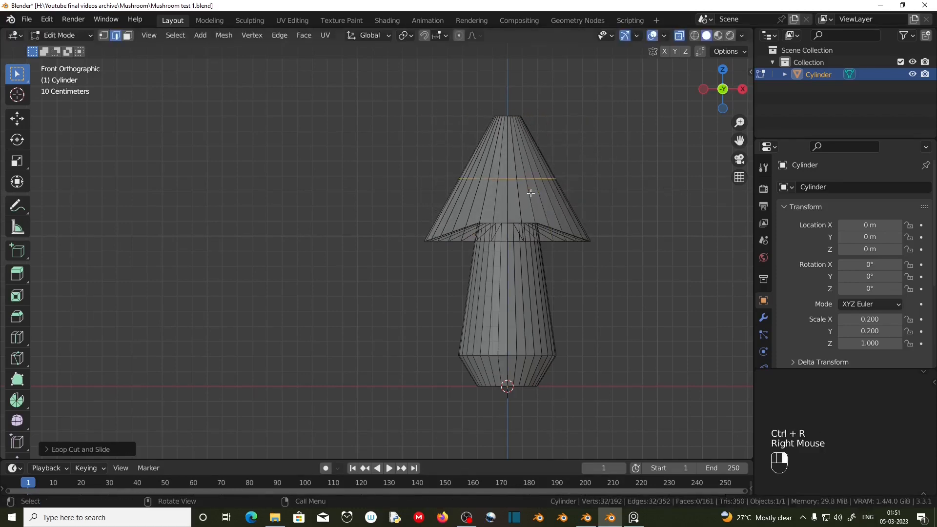
Round the cap by widening its middle edge loop about 1.4 times overall and raising it slightly along Z
key(s)
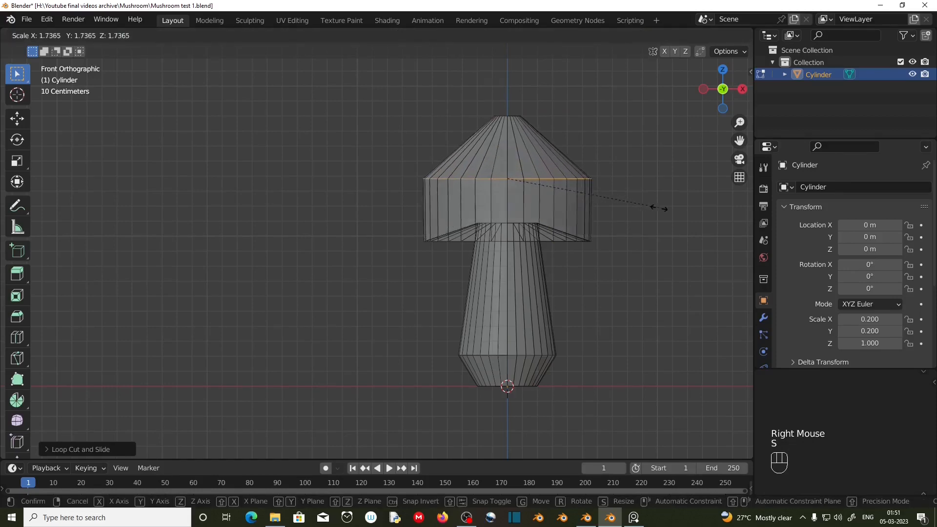
click(649, 206)
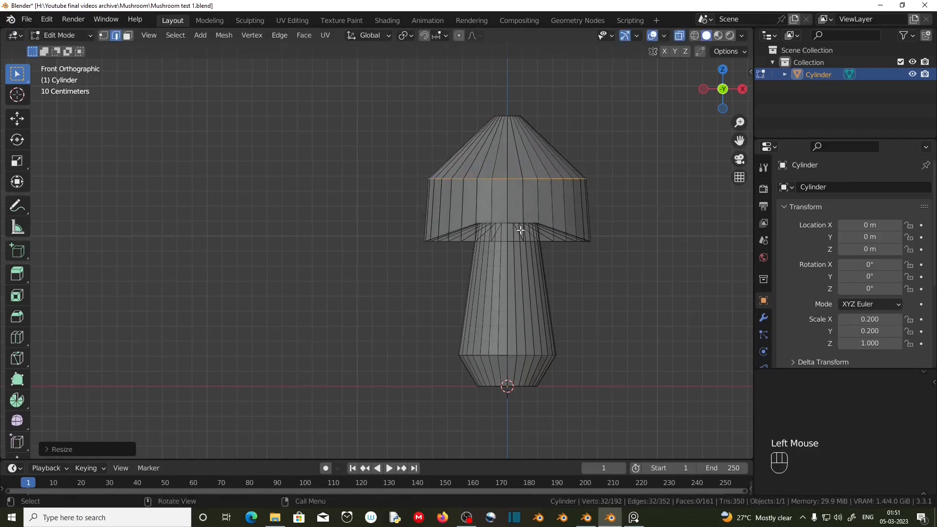
key(g)
key(z)
click(525, 215)
key(s)
click(619, 214)
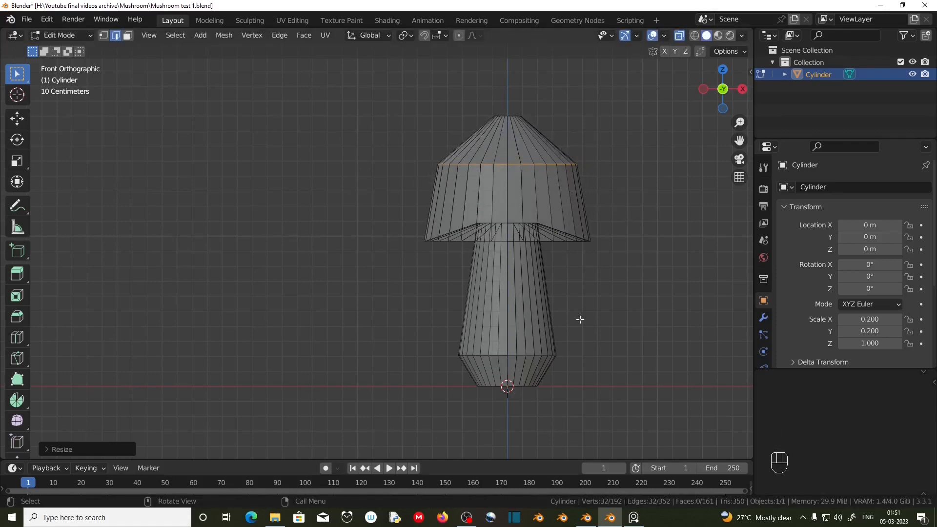
Turn X-ray off and add a Subdivision Surface modifier to the mushroom with its render level set to 1
scroll(580, 319, up, 2)
shift+middle_drag(602, 314, 566, 237)
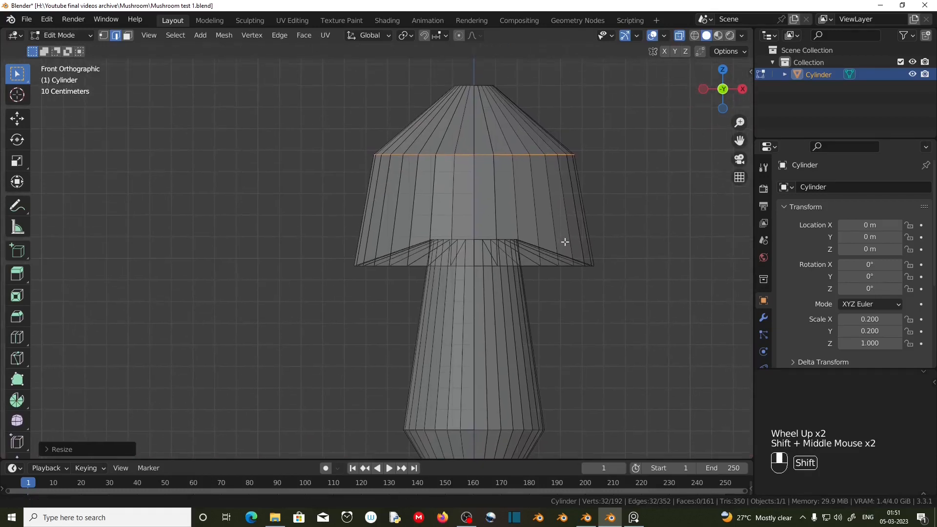
scroll(569, 294, down, 1)
shift+middle_drag(568, 295, 514, 264)
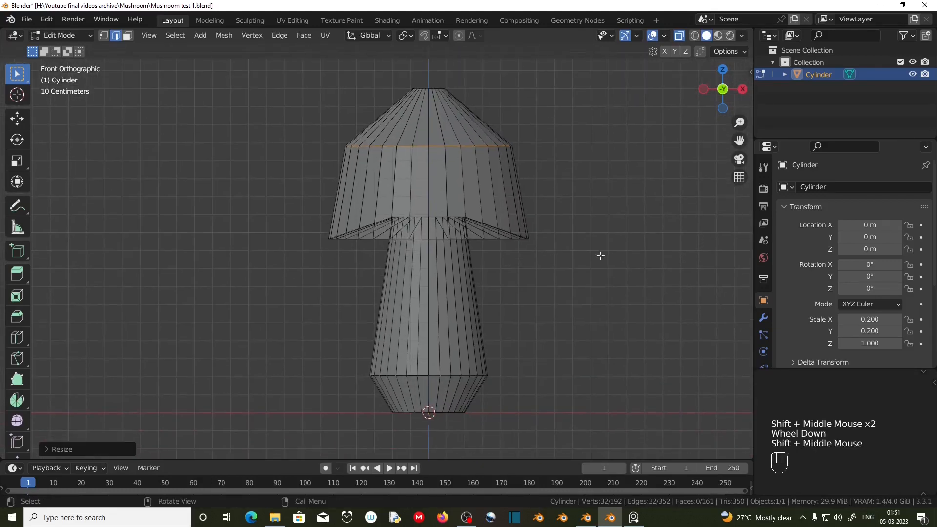
click(682, 39)
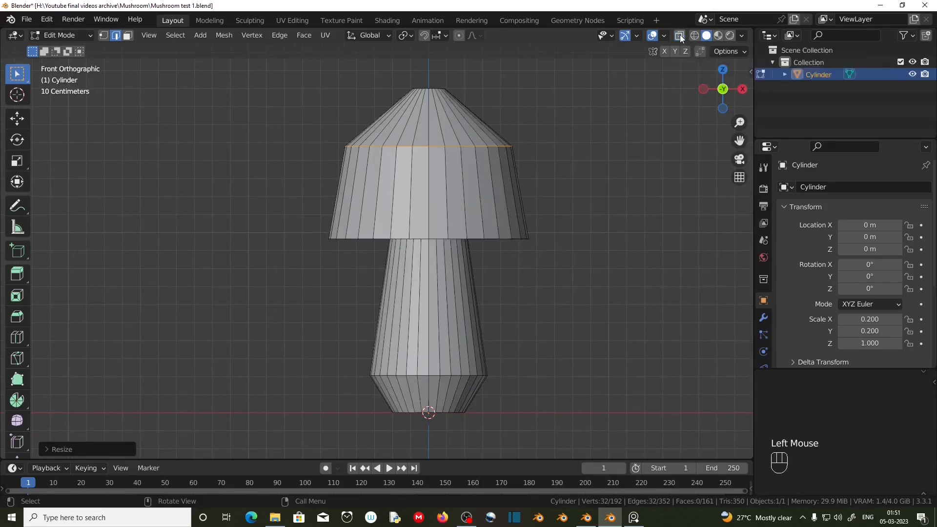
click(764, 320)
click(844, 189)
click(703, 407)
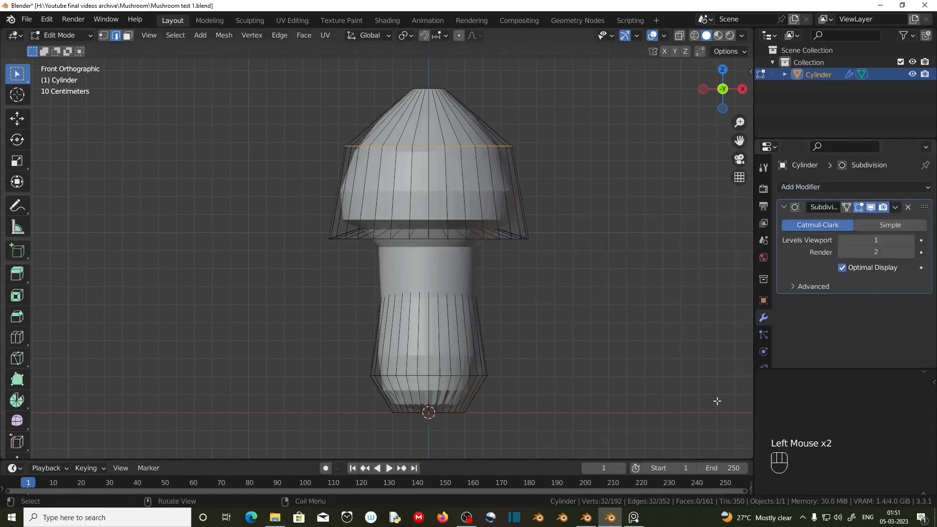
click(844, 252)
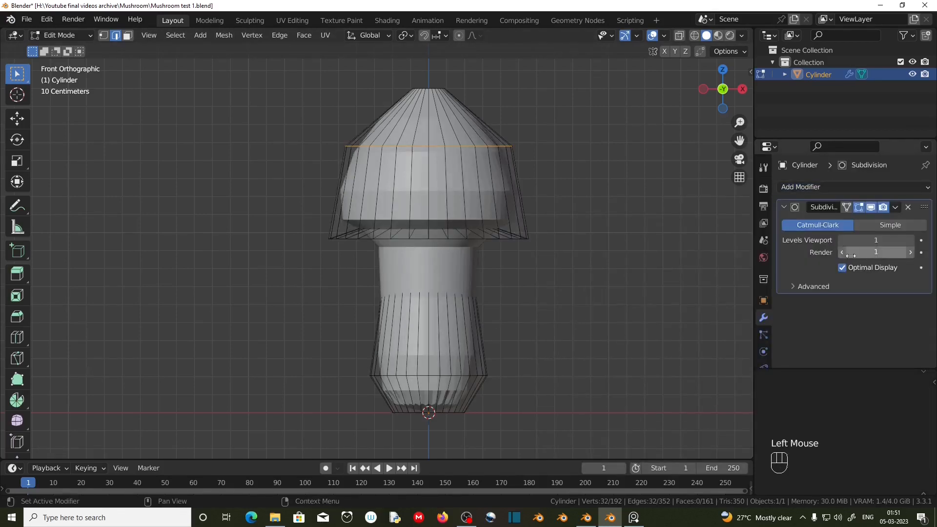
Add two supporting loop cuts low on the stem, one just above its widest edge and one just above its base
key(ctrl)
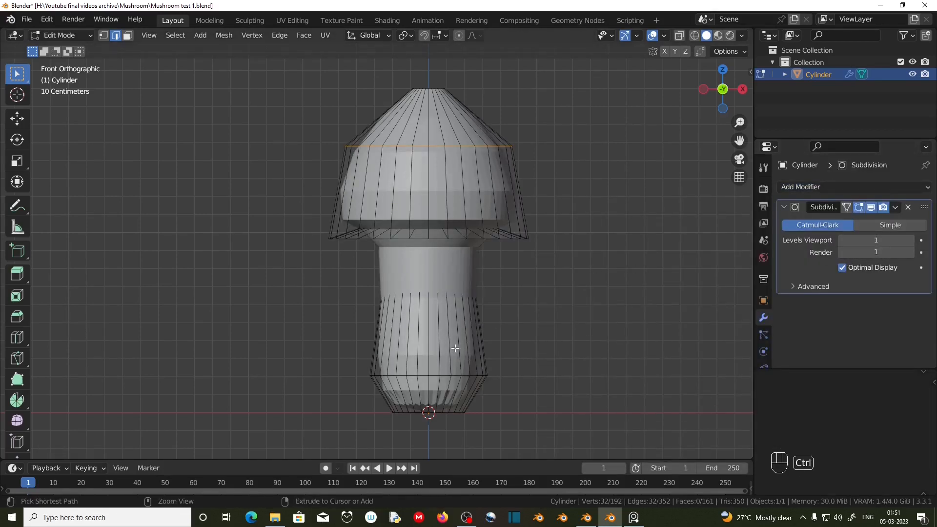
key(ctrl+r)
click(455, 348)
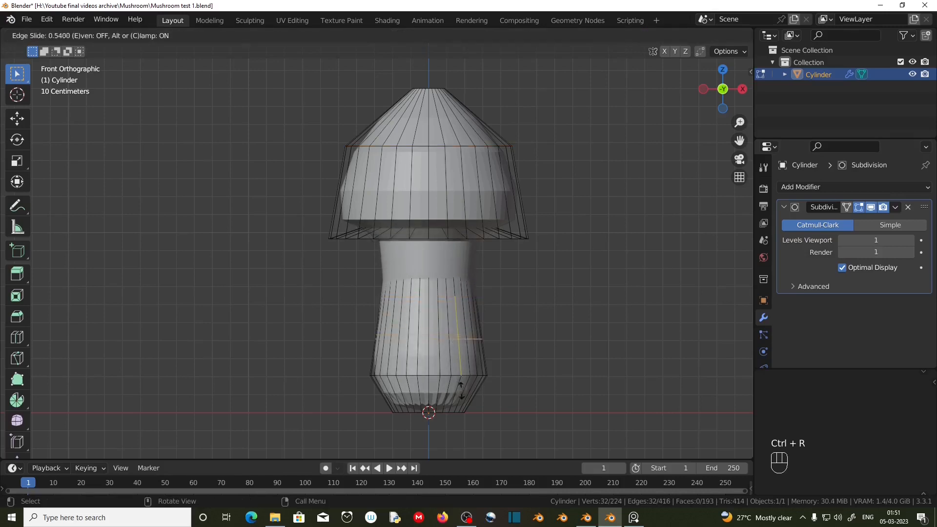
click(466, 415)
key(ctrl)
key(ctrl+r)
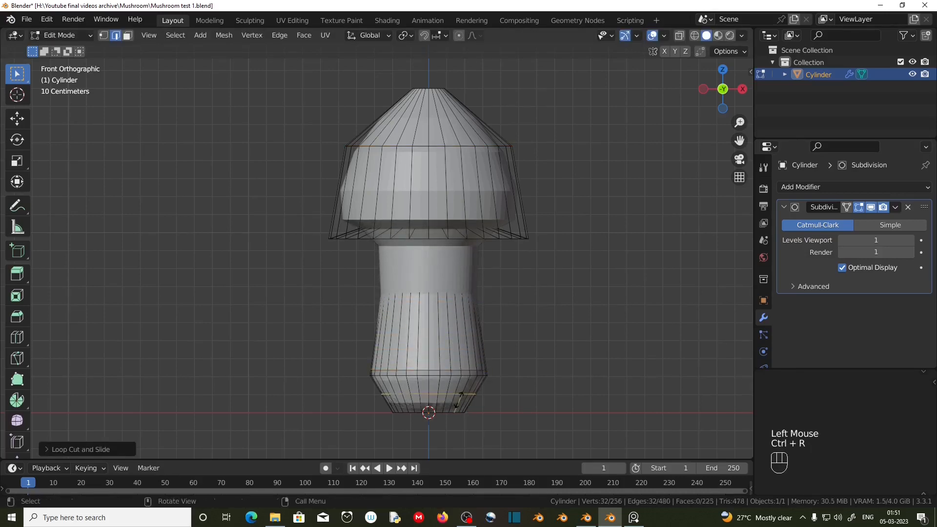
click(458, 401)
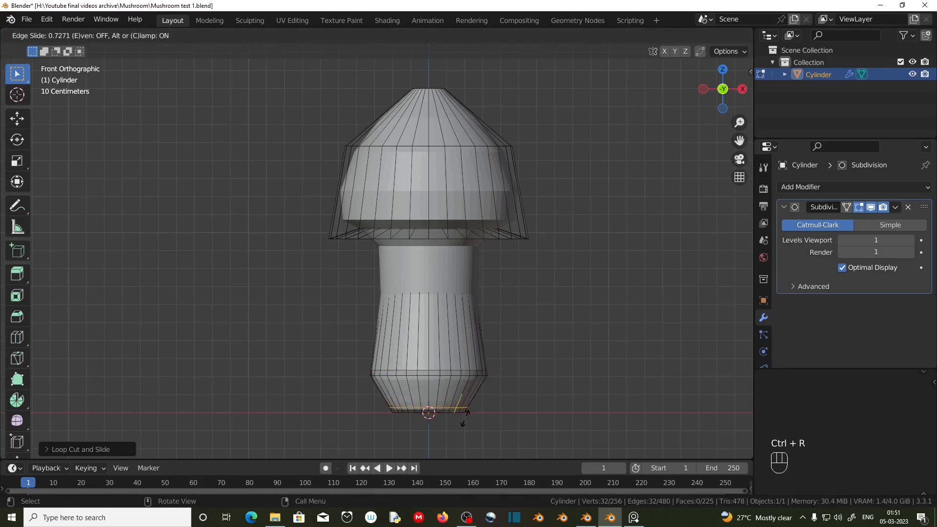
click(466, 413)
Add a supporting loop cut around the upper stem and slide it close to the underside of the cap
shift+middle_drag(493, 328, 496, 370)
key(ctrl+r)
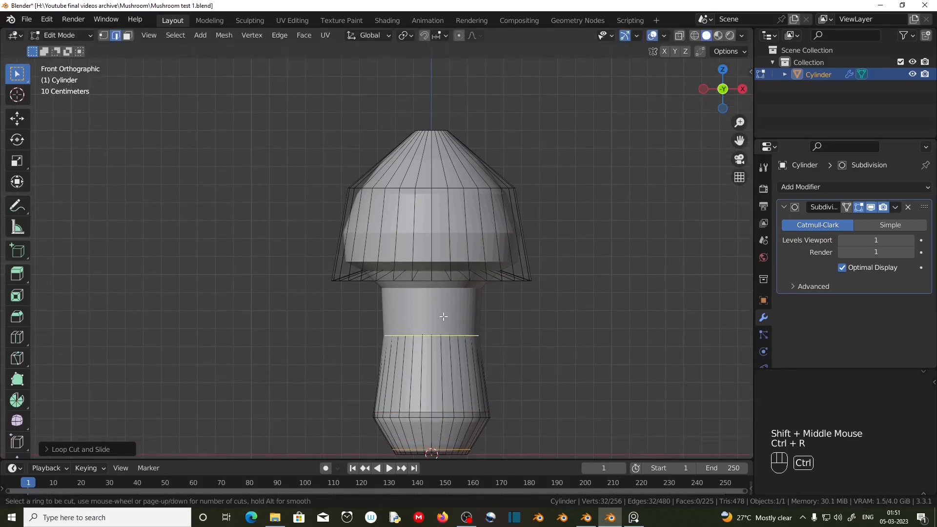
click(443, 317)
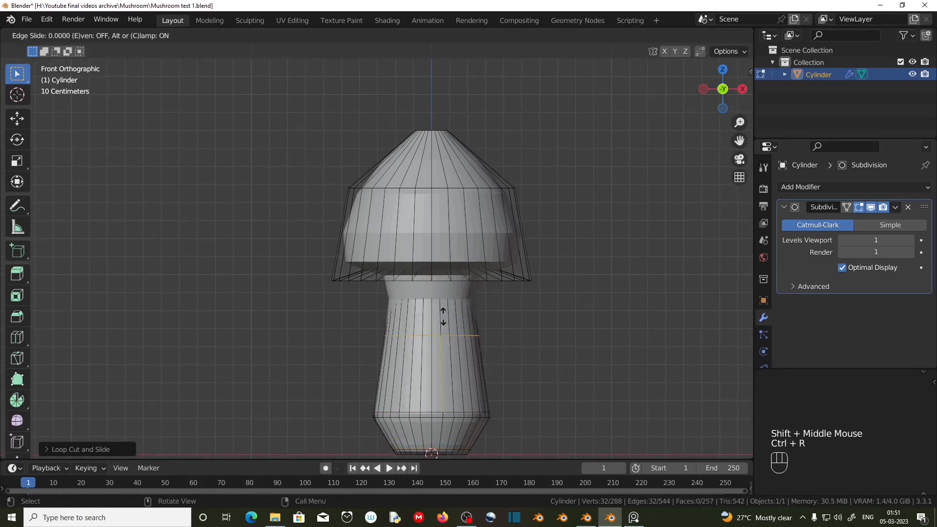
click(448, 244)
Turn X-ray on and add a loop cut on the cap's underside, slid out close to the rim
click(678, 35)
scroll(451, 329, up, 2)
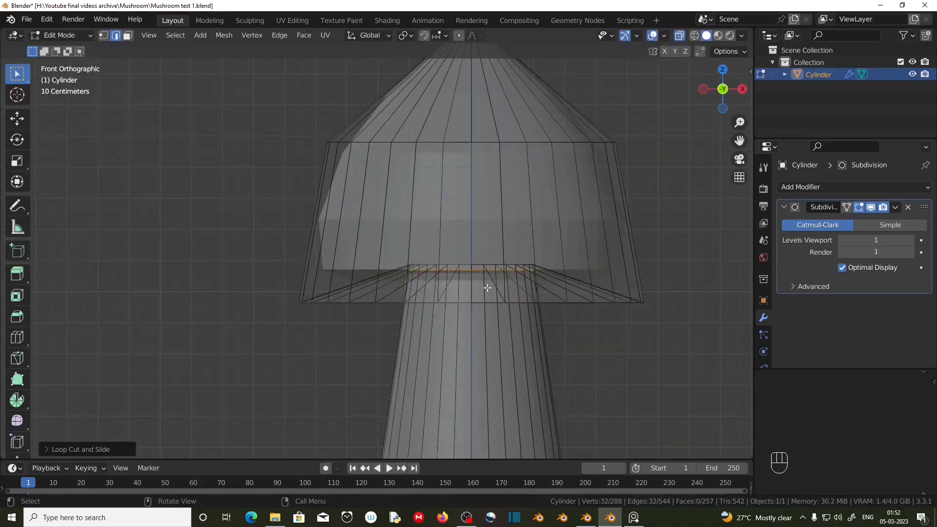
key(ctrl+r)
click(487, 288)
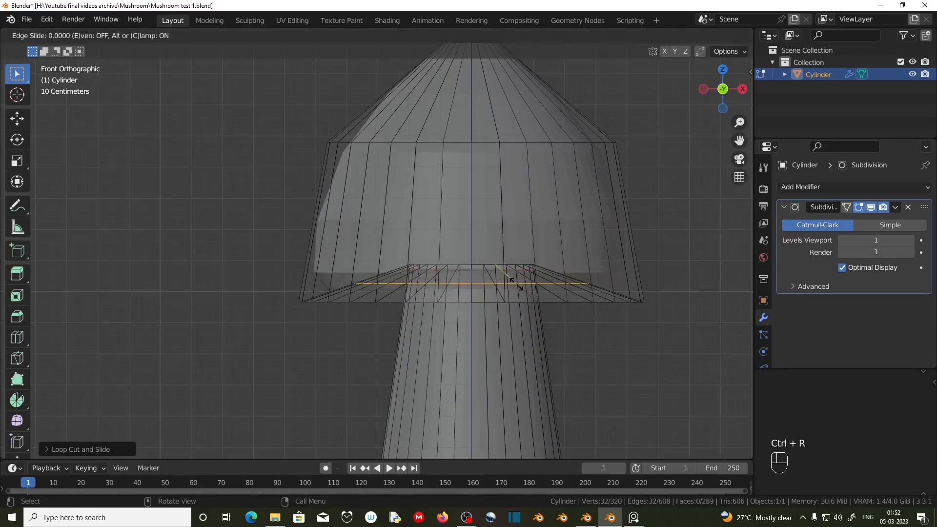
click(534, 300)
Select the cap's middle edge loop and scale it outward about 1.05 times
scroll(560, 174, down, 1)
shift+middle_drag(561, 174, 526, 232)
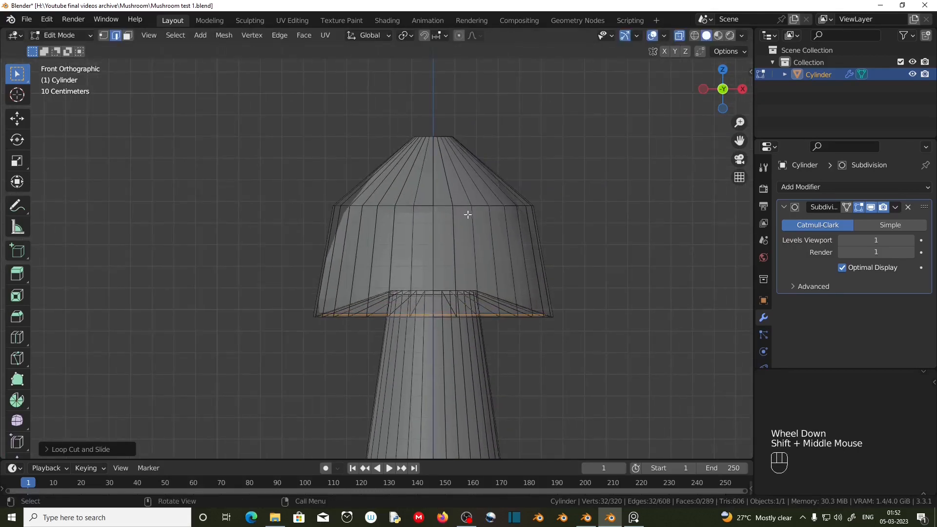
drag(276, 190, 603, 237)
key(s)
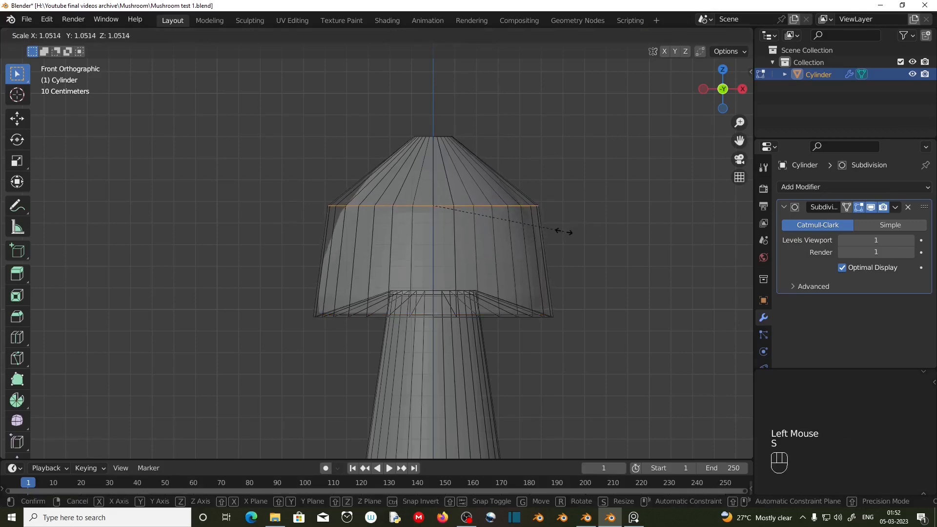
click(565, 232)
Lower the cap's top edge loop about 0.14 m along Z and scale it inward to flatten the cap
drag(385, 111, 513, 147)
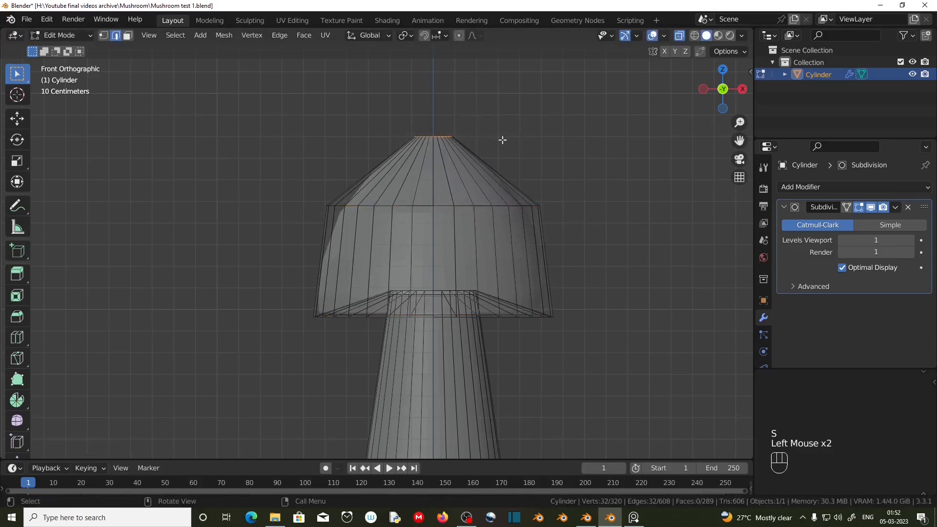
key(g)
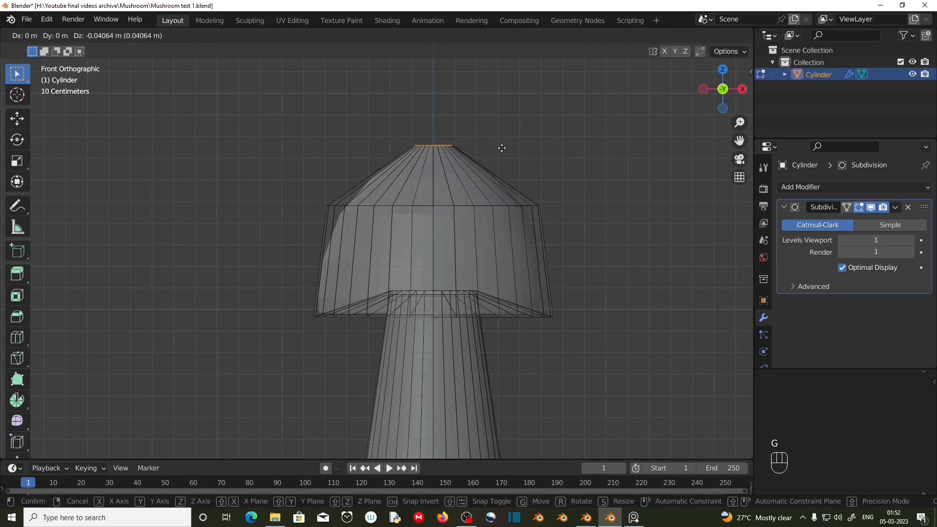
click(504, 167)
key(s)
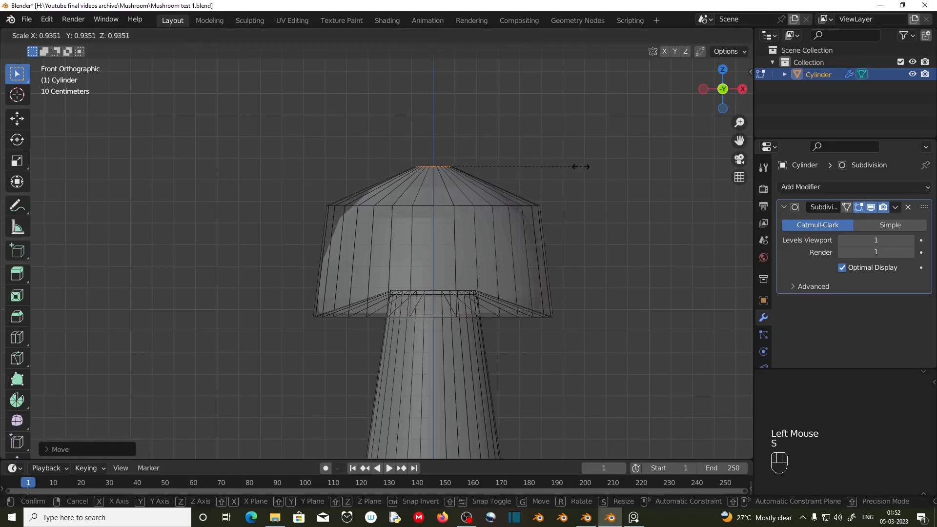
click(539, 163)
Turn X-ray off, shade the mushroom smooth in Object Mode, and set the Subdivision modifier's viewport level to 2
middle_drag(539, 163, 397, 259)
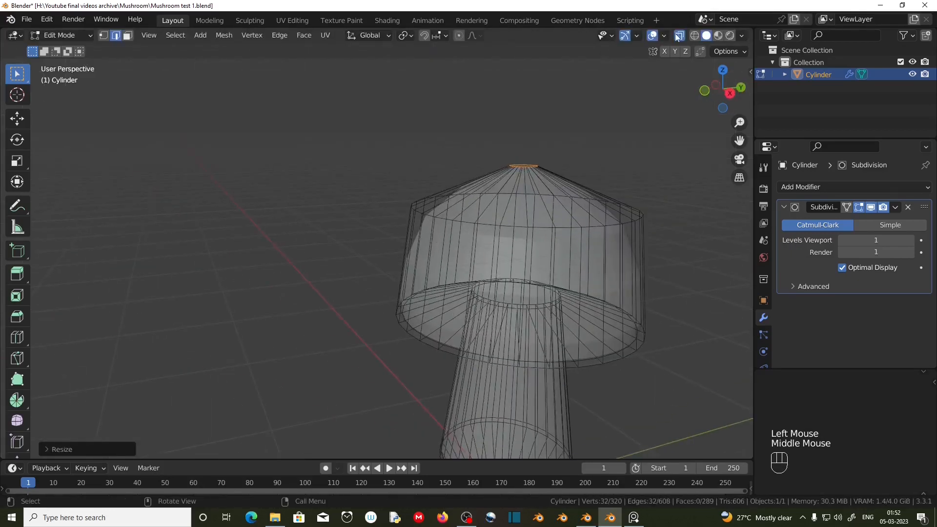
click(679, 36)
scroll(533, 288, down, 1)
shift+middle_drag(533, 288, 456, 253)
key(Tab)
mouse_move(360, 303)
middle_down()
mouse_move(376, 302)
mouse_move(361, 206)
mouse_move(432, 335)
mouse_move(704, 293)
middle_up()
right_click(376, 218)
click(374, 219)
click(910, 240)
In Edit Mode, select the edge loop around the hole at the cap's top and fill it with a face
mouse_move(361, 305)
middle_down()
mouse_move(342, 304)
mouse_move(405, 247)
mouse_move(416, 330)
mouse_move(373, 300)
middle_up()
scroll(416, 330, up, 1)
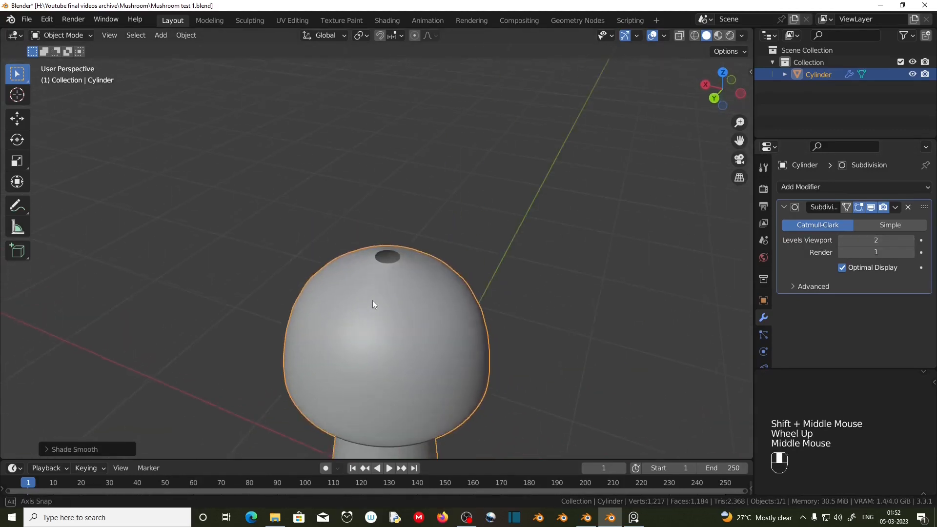
scroll(373, 298, up, 2)
shift+middle_drag(426, 276, 427, 301)
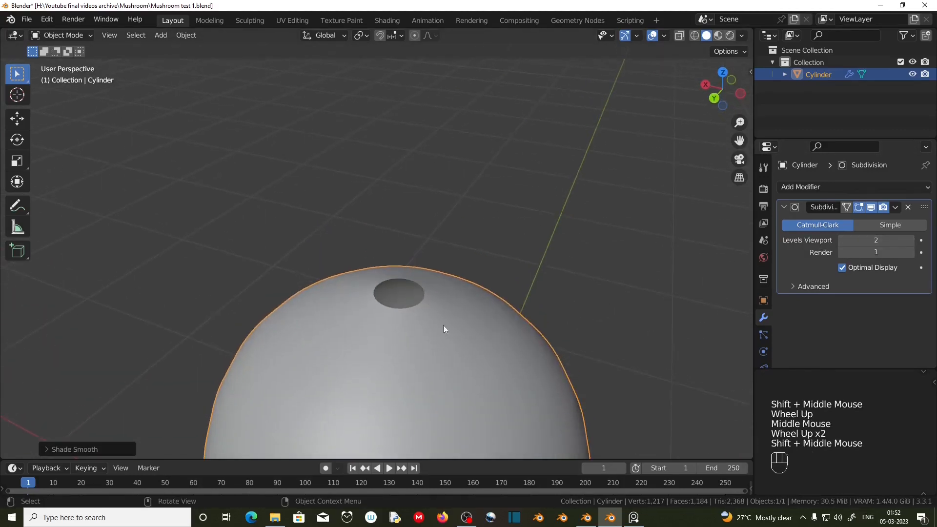
click(403, 326)
key(Tab)
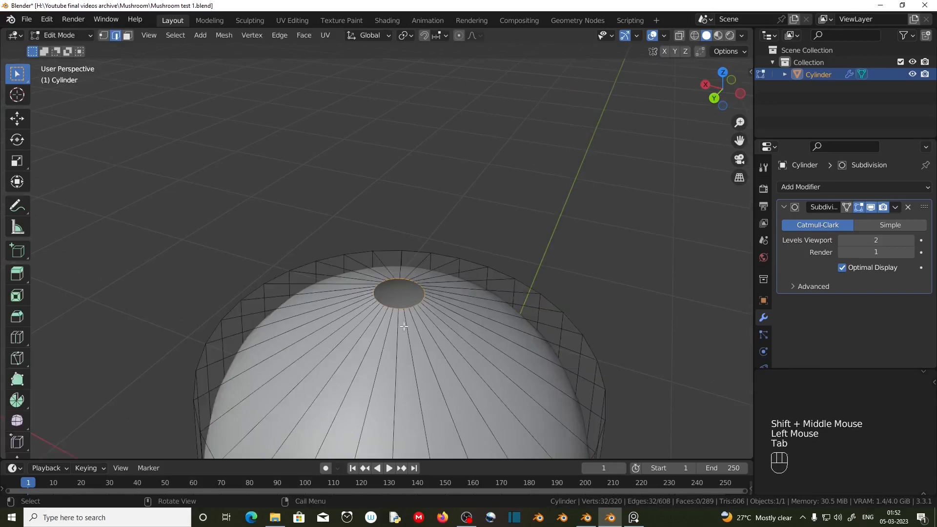
click(115, 36)
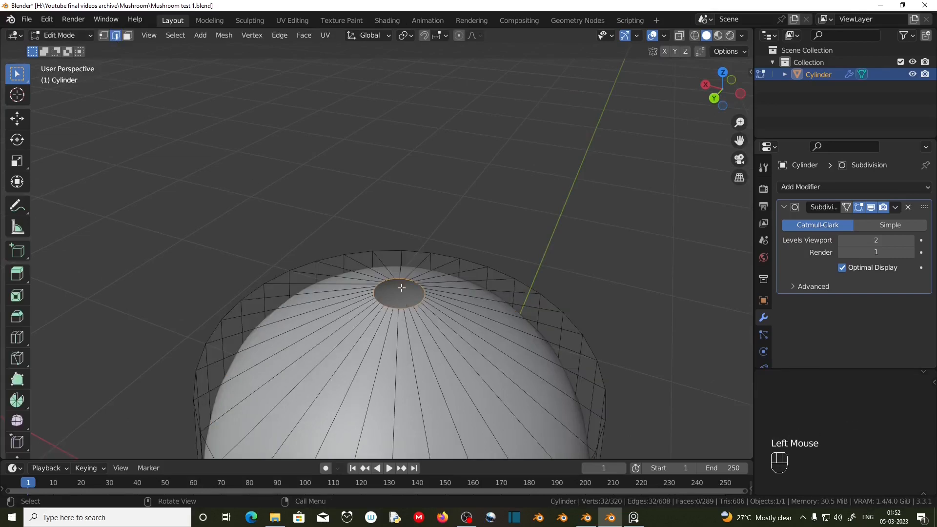
alt+click(428, 299)
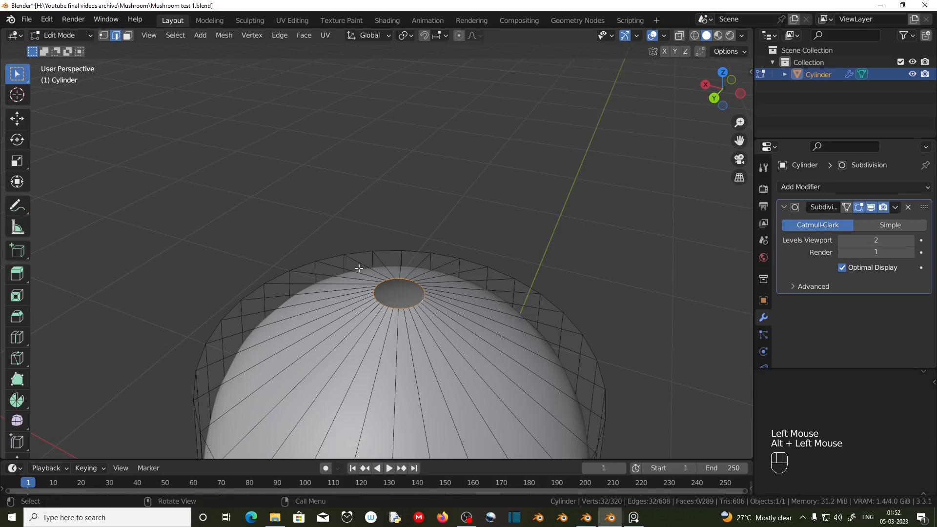
key(f)
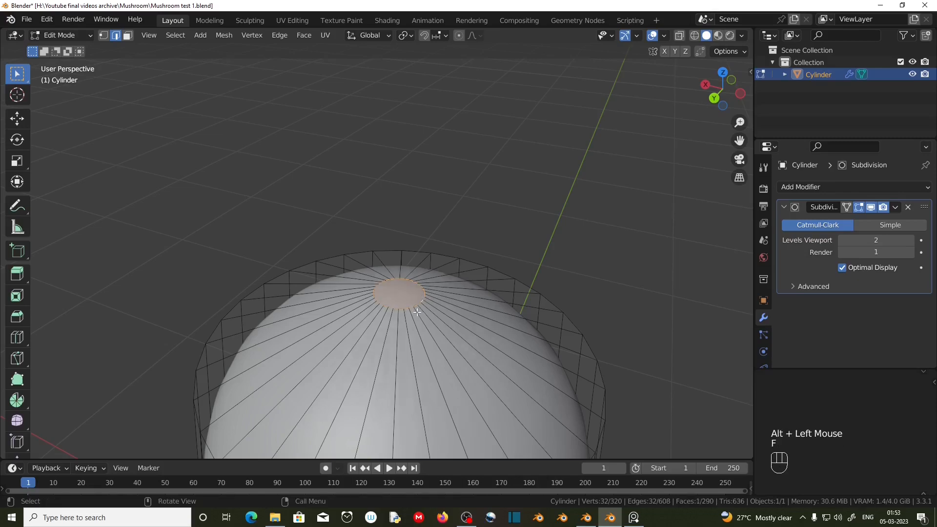
Add a loop cut on the cap's underside and slide it inward to sit close around the stem
middle_drag(454, 337, 334, 221)
scroll(415, 289, down, 2)
scroll(391, 293, down, 2)
scroll(376, 293, up, 3)
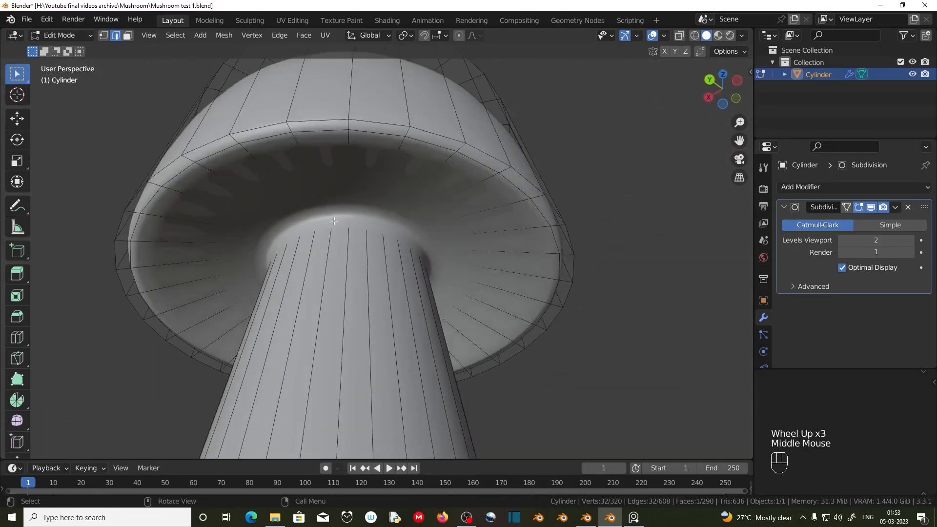
key(ctrl+r)
click(362, 191)
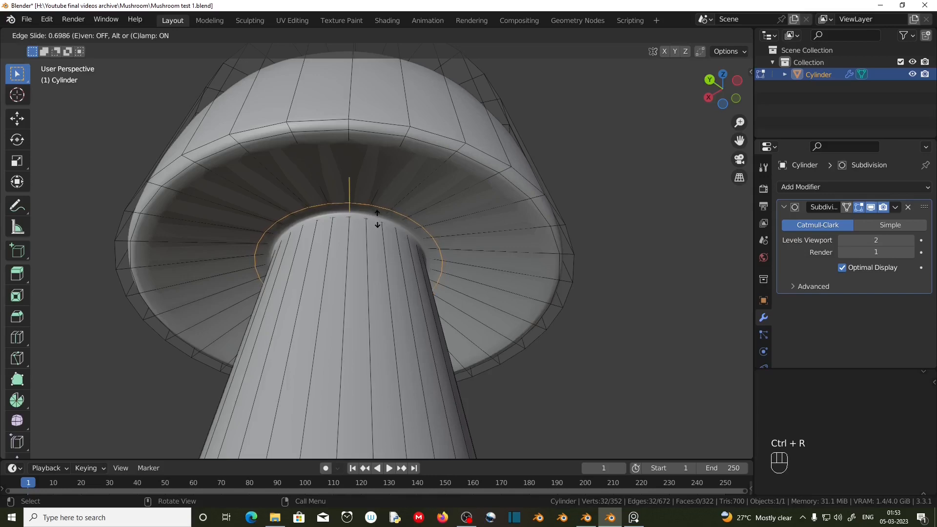
click(378, 221)
Select the supporting edge loop just above the stem's widest edge and slide it slightly upward along the stem
scroll(378, 221, down, 2)
middle_drag(378, 220, 391, 212)
scroll(365, 341, up, 2)
shift+middle_drag(366, 341, 316, 266)
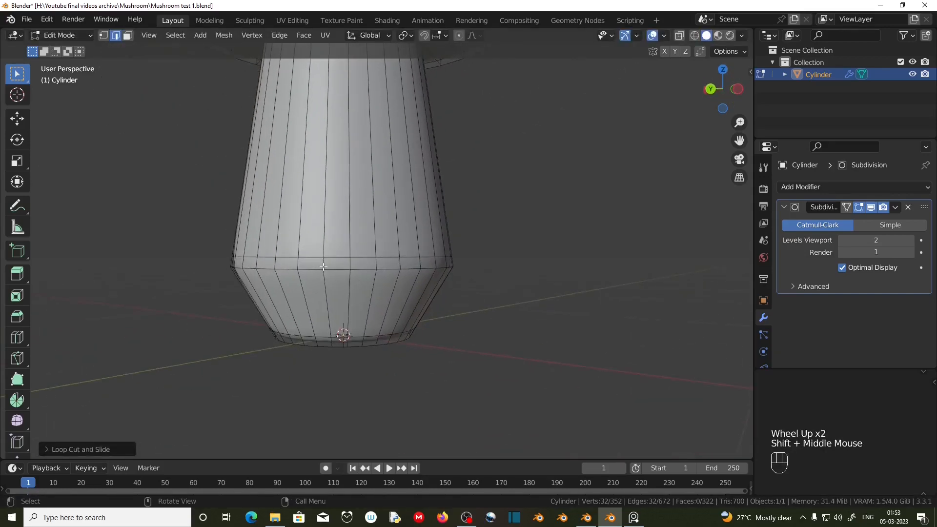
alt+click(362, 257)
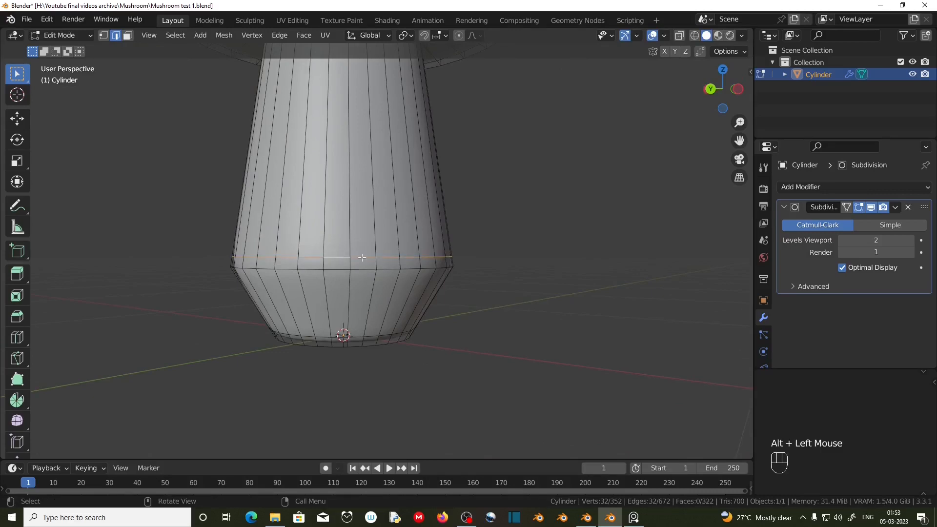
key(g)
key(g)
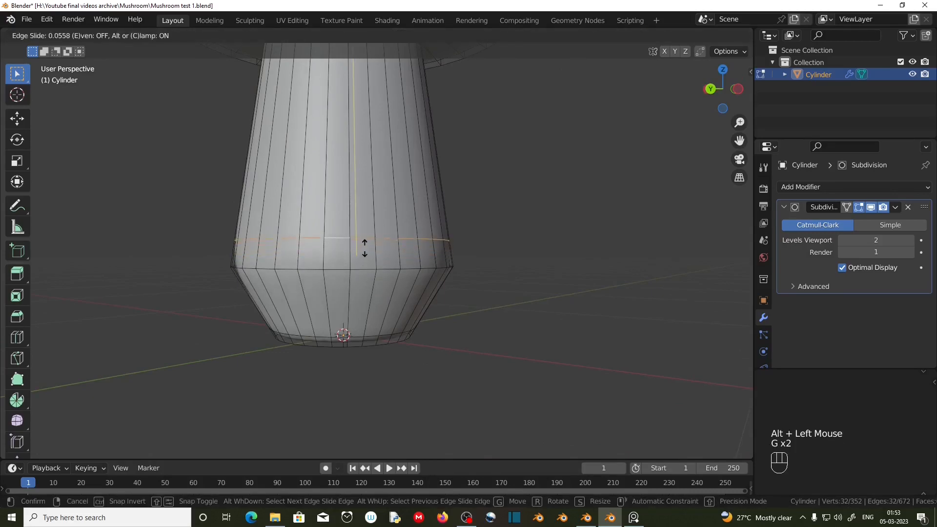
click(365, 237)
Return to Object Mode and set the Subdivision modifier's viewport level to 1
scroll(379, 305, down, 2)
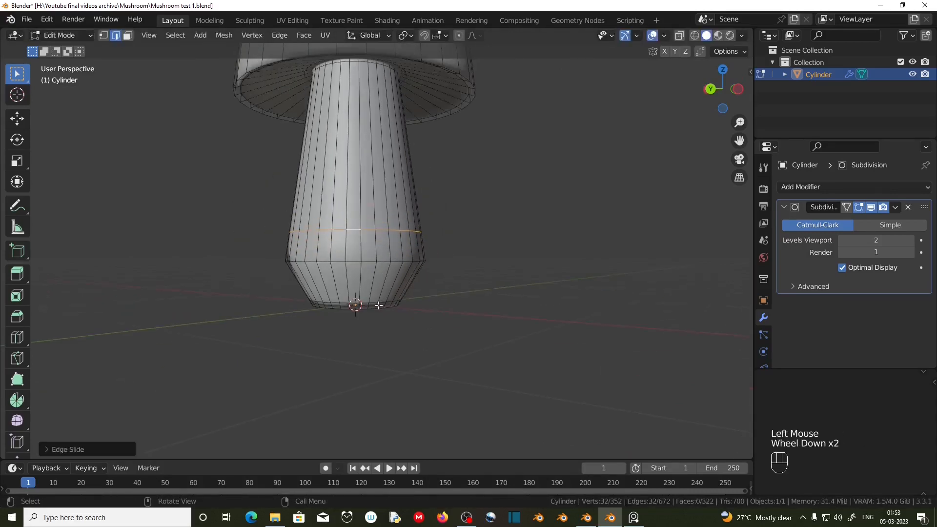
key(Tab)
scroll(368, 285, down, 2)
middle_drag(390, 273, 372, 333)
scroll(453, 264, down, 2)
scroll(433, 294, up, 3)
click(841, 242)
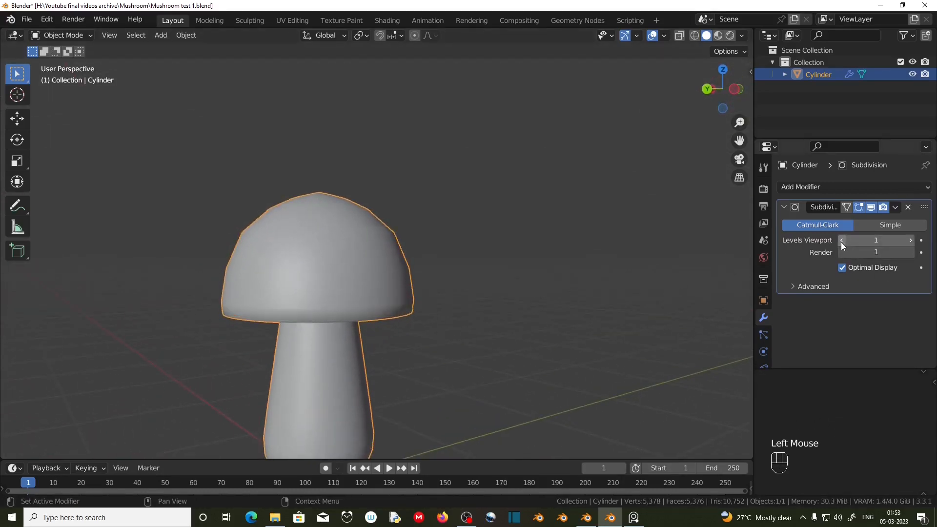
Set the Subdivision modifier's render level to 2 for the mushroom
scroll(518, 335, down, 2)
middle_drag(517, 335, 461, 318)
scroll(459, 321, up, 2)
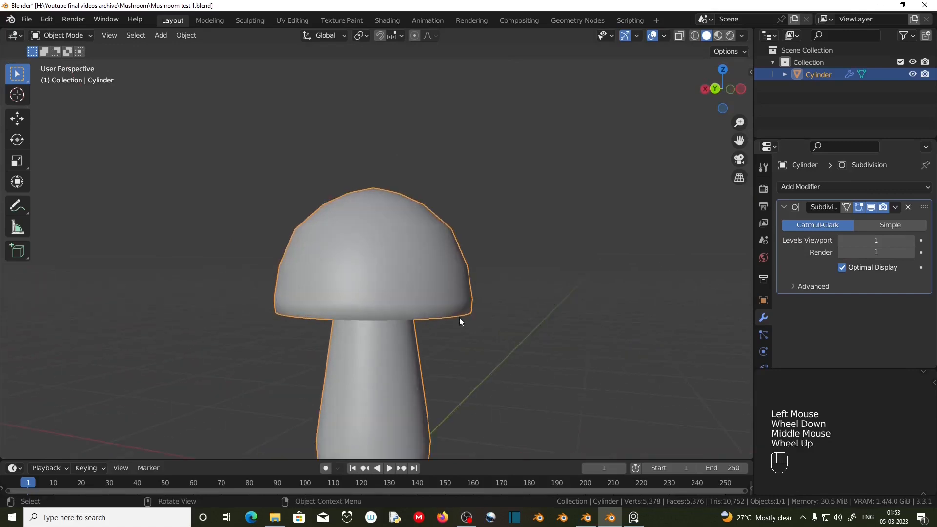
click(915, 252)
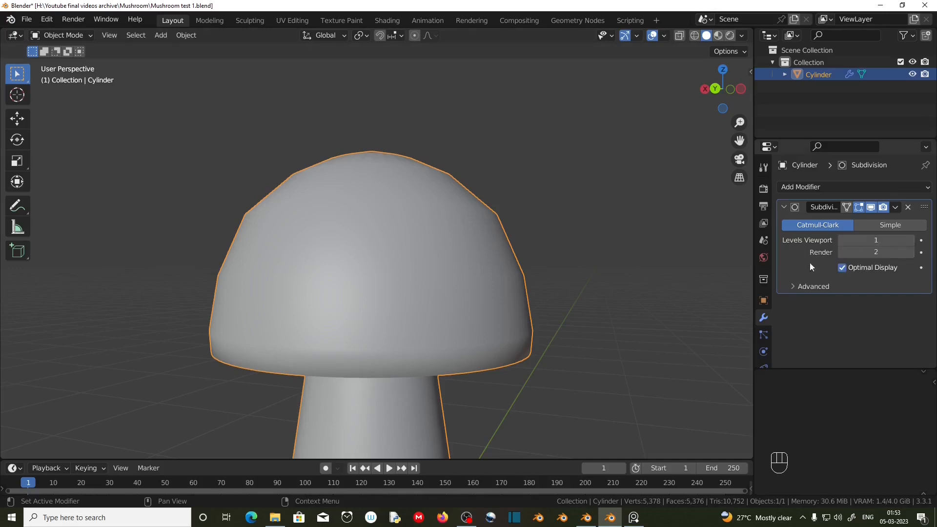
scroll(434, 259, down, 2)
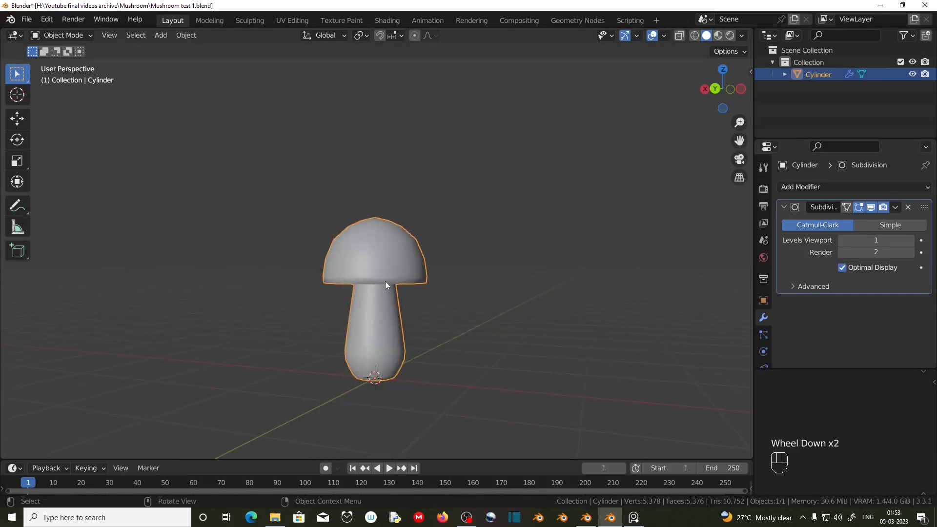
scroll(435, 290, up, 2)
shift+middle_drag(431, 291, 387, 329)
scroll(387, 328, down, 2)
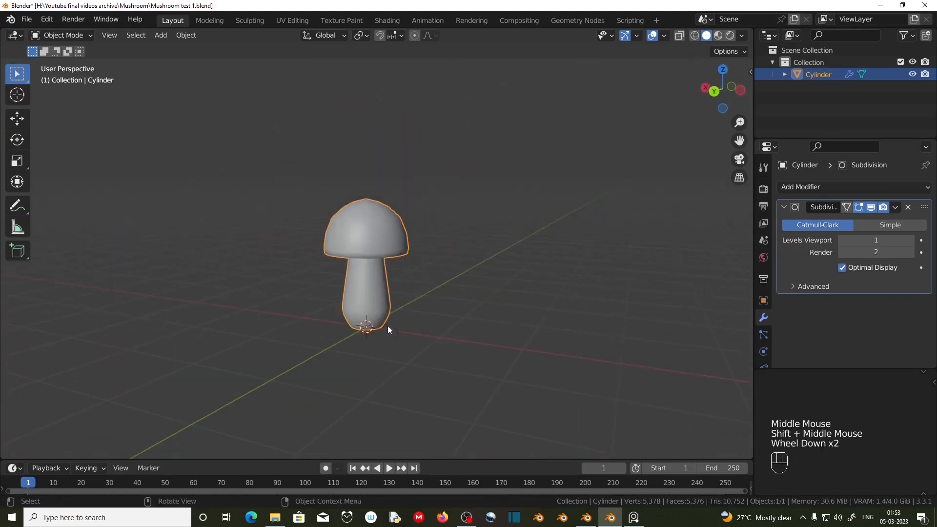
Move the mushroom object to a new collection named Mushrooms
key(m)
click(362, 250)
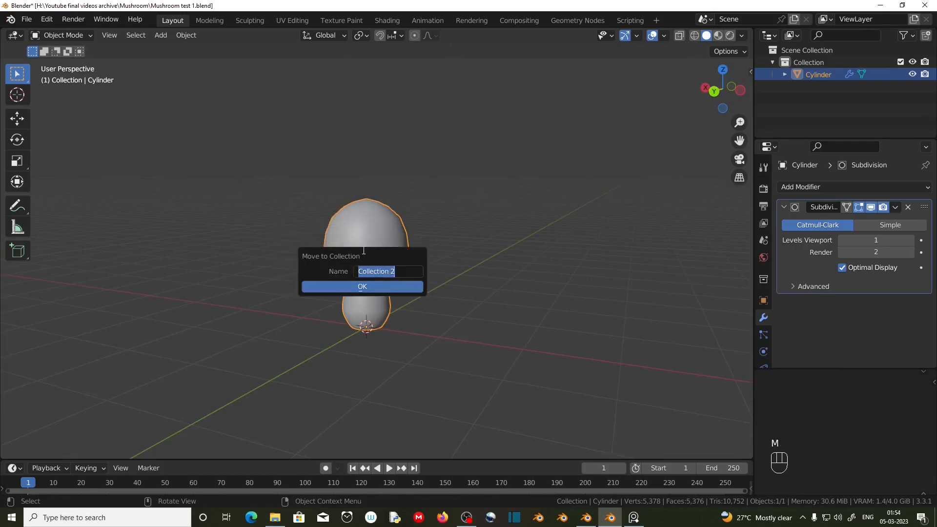
text(Mushrooms)
click(349, 288)
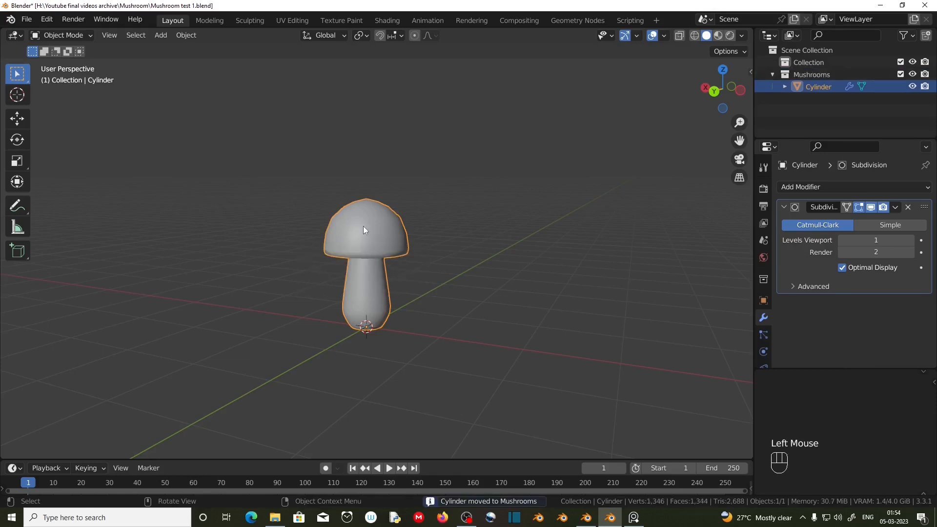
Rename the mushroom object as Mushroom
key(F2)
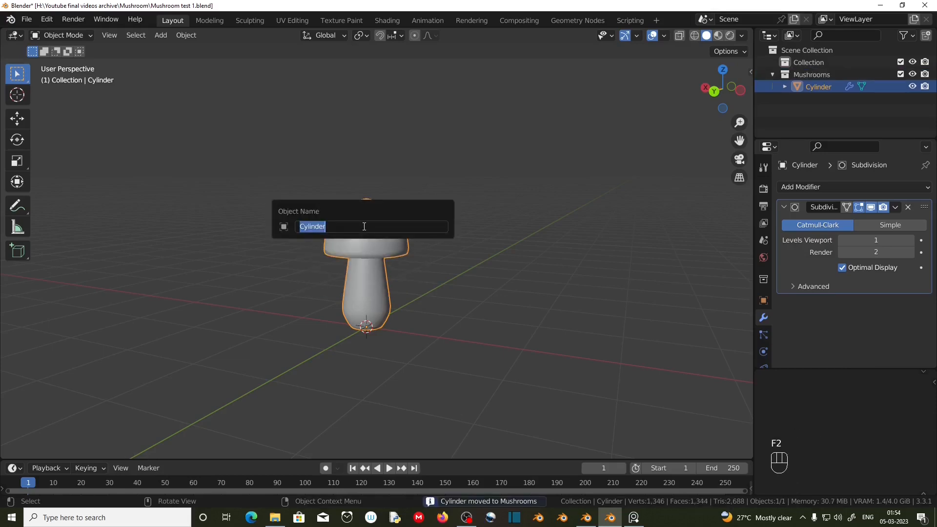
text(Mushroom)
key(Return)
scroll(418, 309, down, 1)
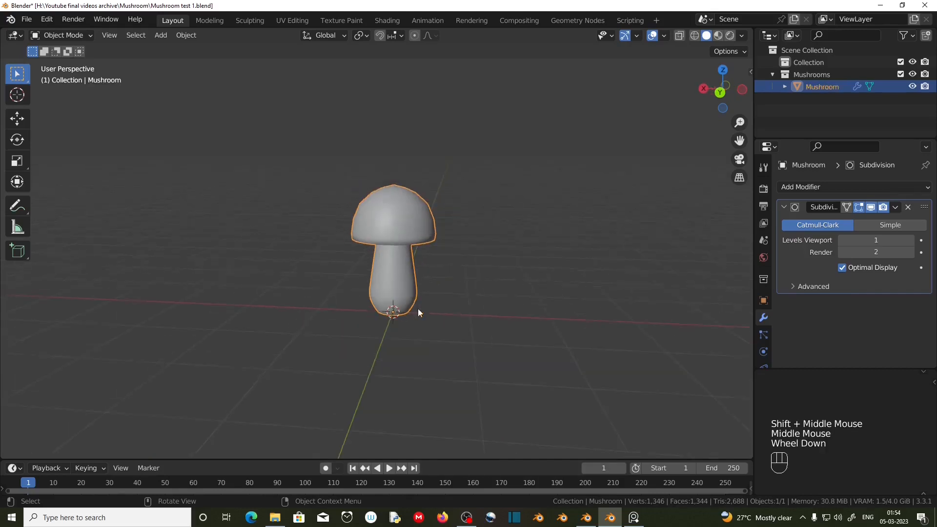
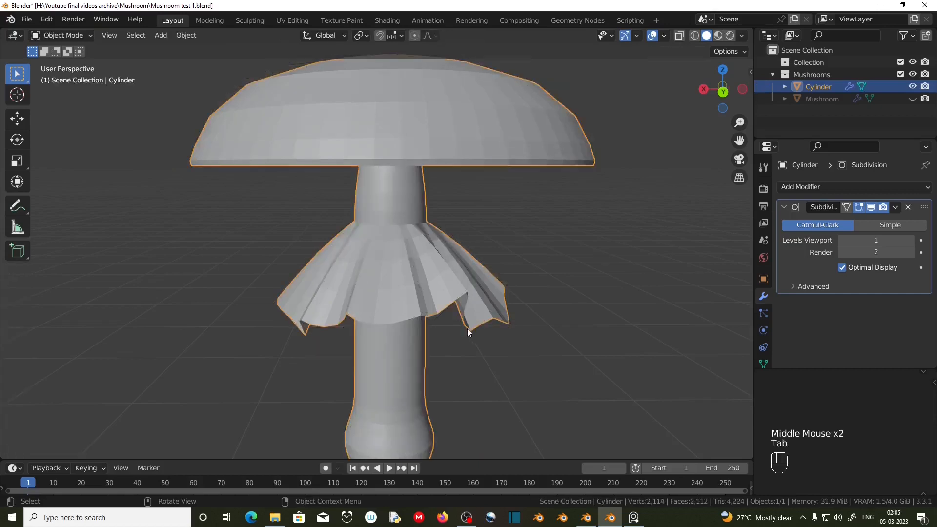
Enter Edit Mode on the skirted mushroom and enable the Face Orientation overlay to check its normals
middle_drag(467, 329, 437, 335)
scroll(387, 260, up, 2)
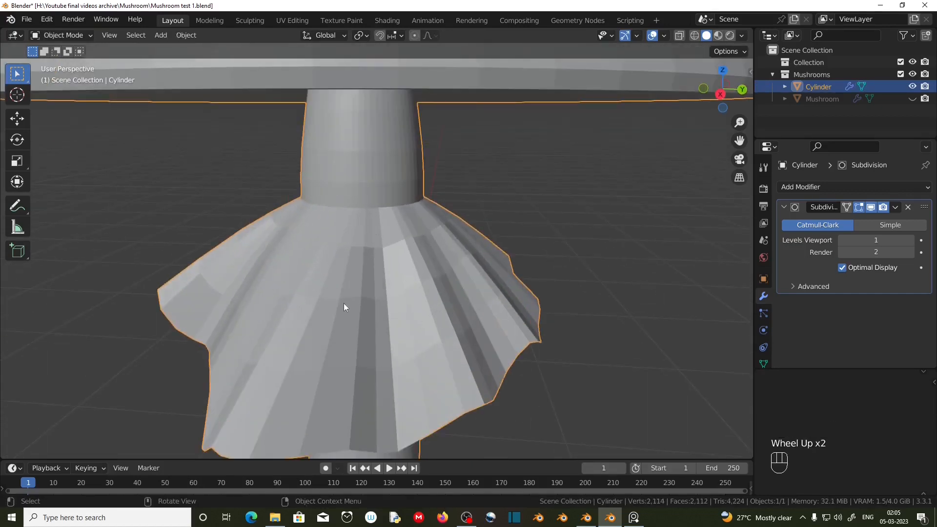
key(Tab)
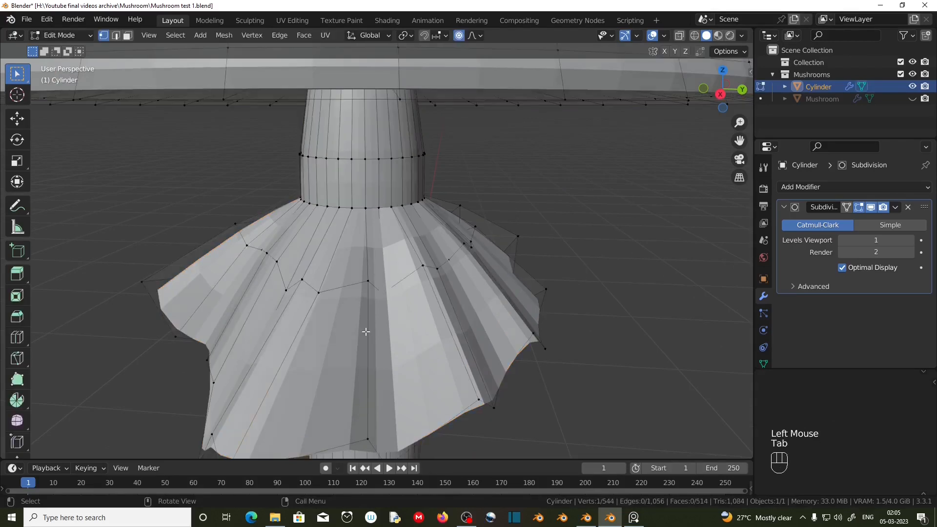
click(664, 36)
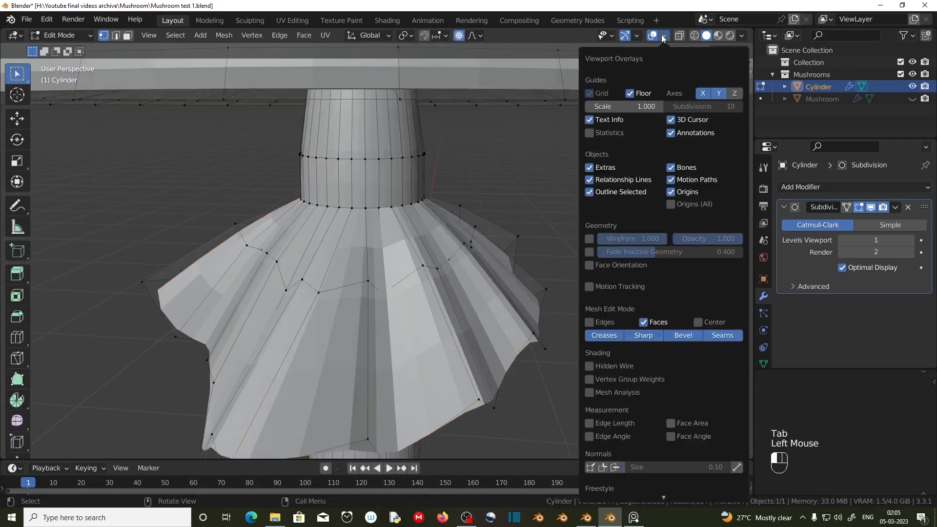
click(589, 267)
Select the whole mesh, recalculate its normals outward and turn off the Face Orientation overlay
middle_drag(363, 370, 287, 310)
key(a)
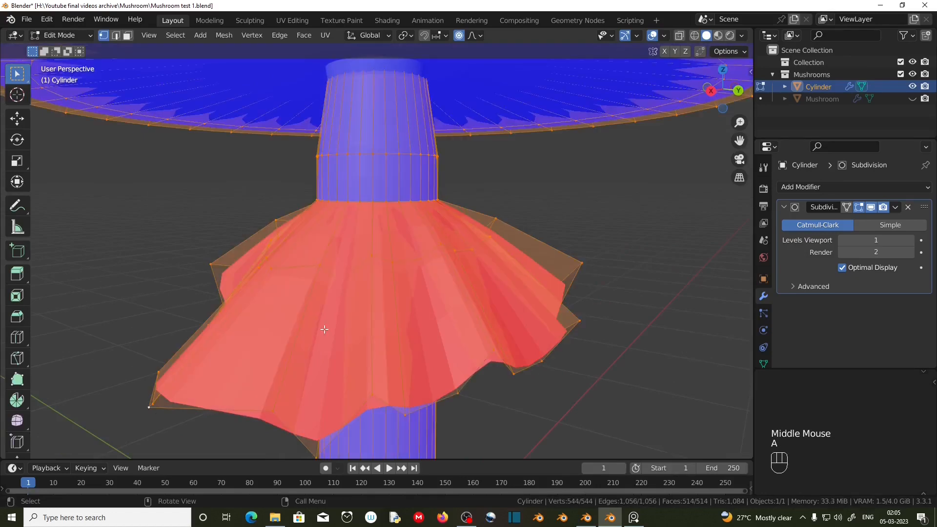
key(shift)
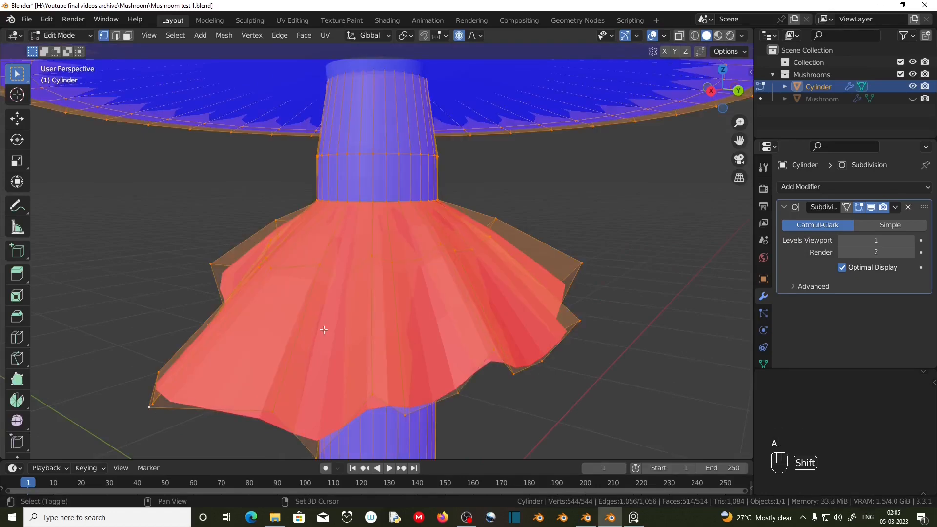
key(shift+n)
click(664, 36)
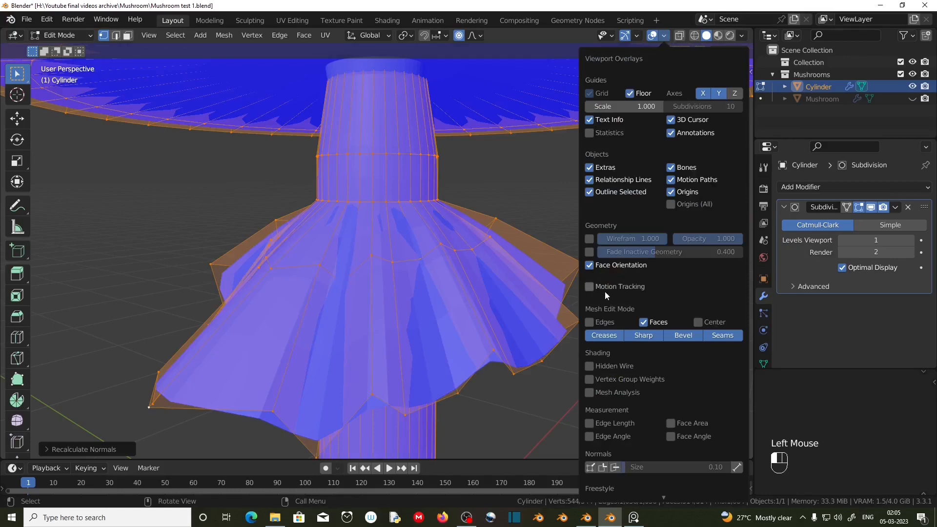
click(590, 266)
Select the edge loop where the ruffled skirt joins the stem
scroll(390, 210, up, 2)
middle_drag(419, 235, 389, 205)
alt+click(379, 177)
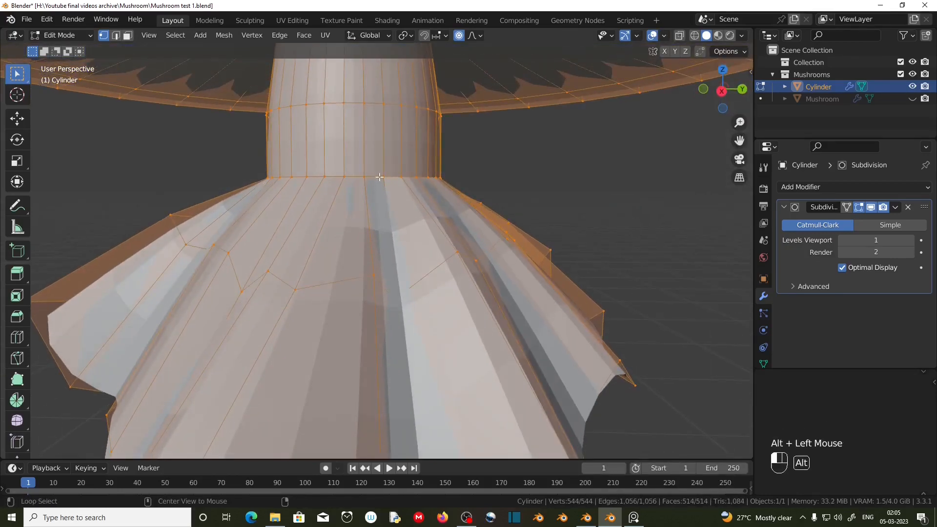
key(g)
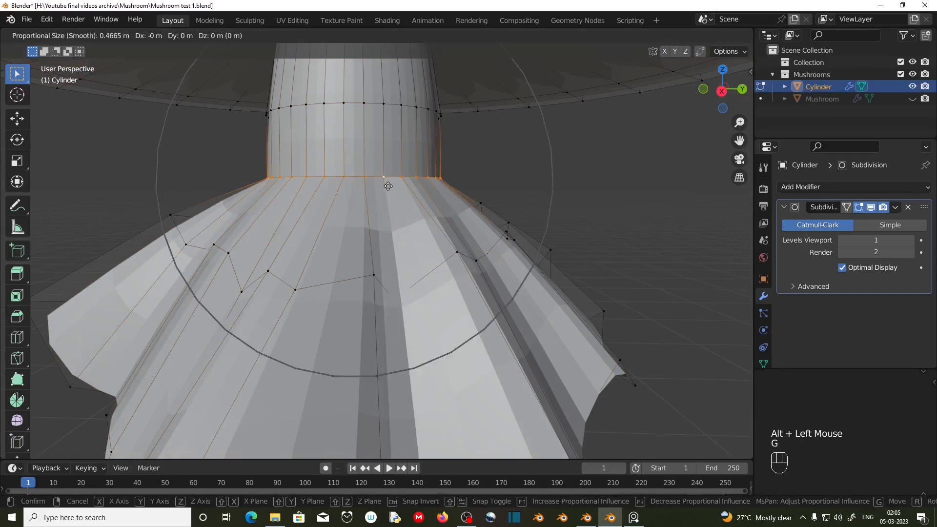
key(z)
right_click(388, 177)
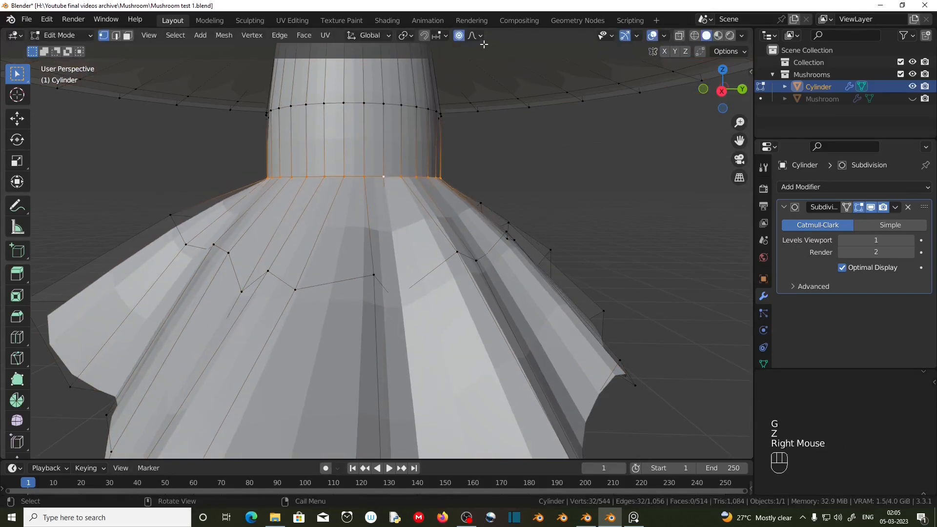
Turn off proportional editing and raise the selected loop about 0.04 m along the Z axis
click(459, 37)
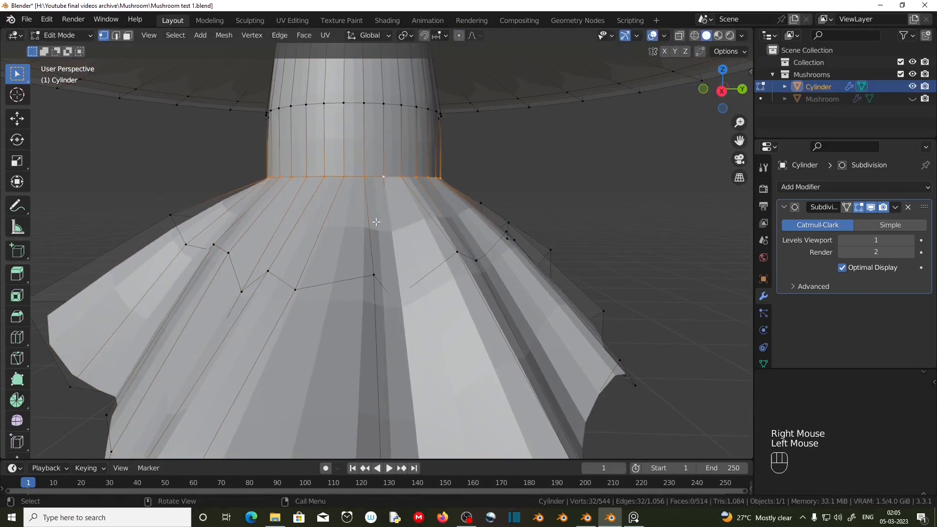
key(g)
key(z)
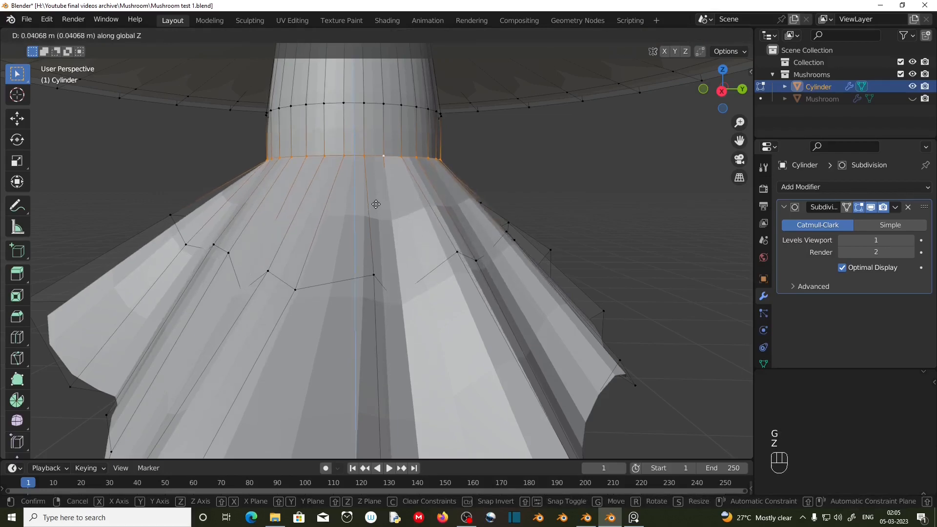
click(377, 205)
Add a loop cut around the top of the skirt near the stem and scale it inward to about 0.87
scroll(394, 255, down, 2)
middle_drag(394, 255, 405, 230)
key(ctrl+r)
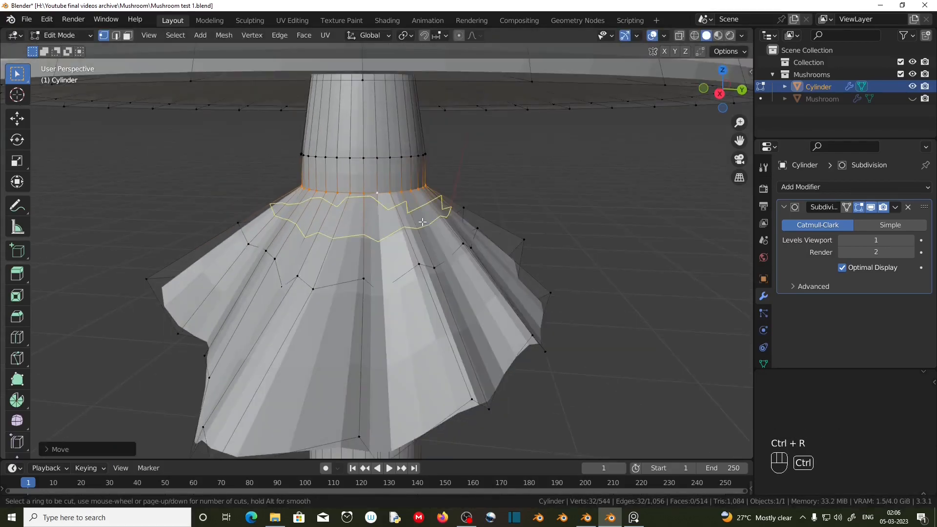
click(418, 211)
click(422, 197)
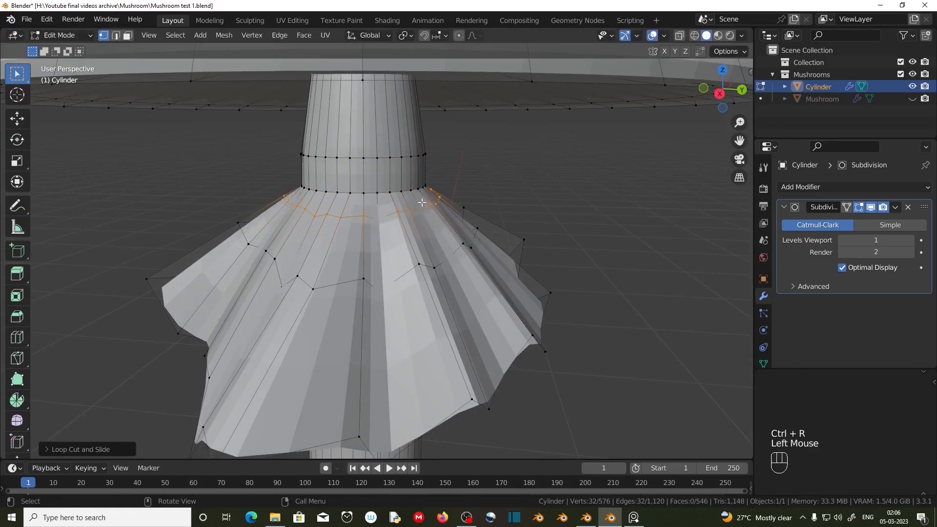
key(s)
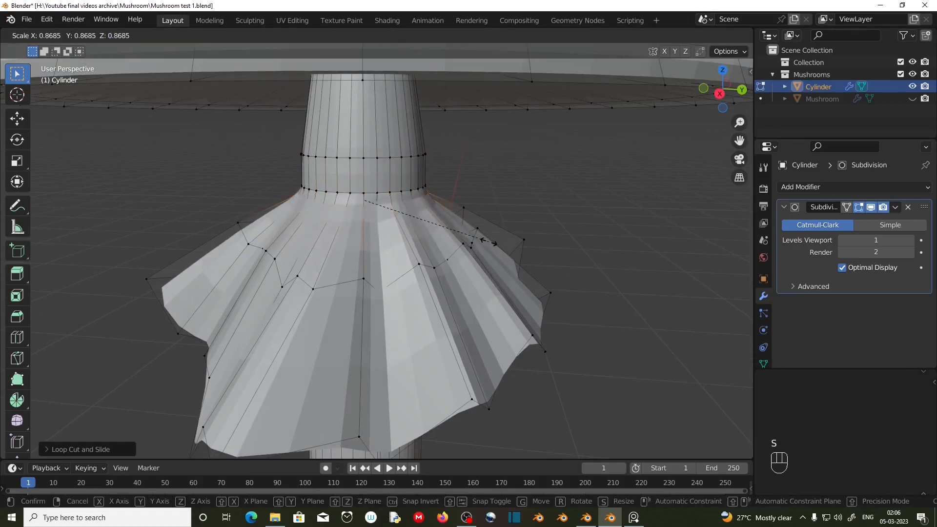
click(313, 322)
Add a loop cut around the skirt's lower half, scale it outward to about 1.12, and return to Object Mode
middle_drag(271, 253, 303, 303)
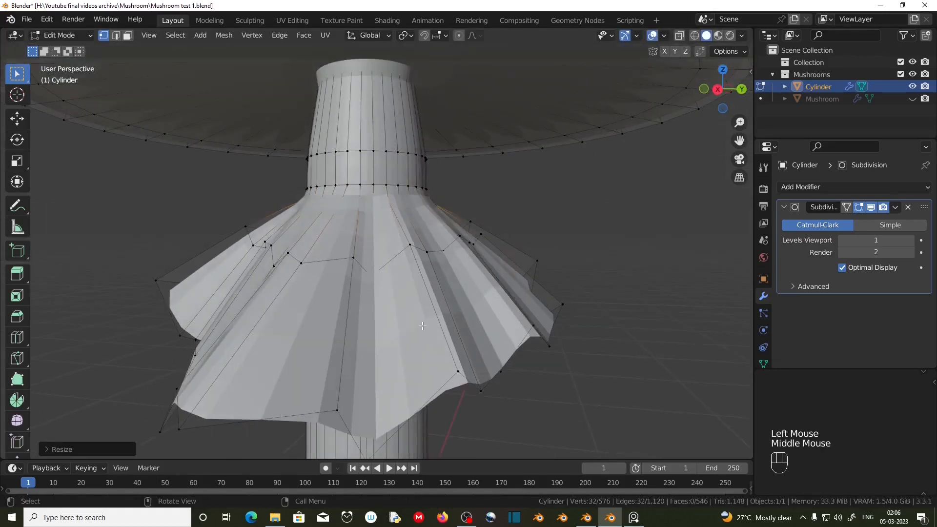
key(ctrl+r)
click(450, 330)
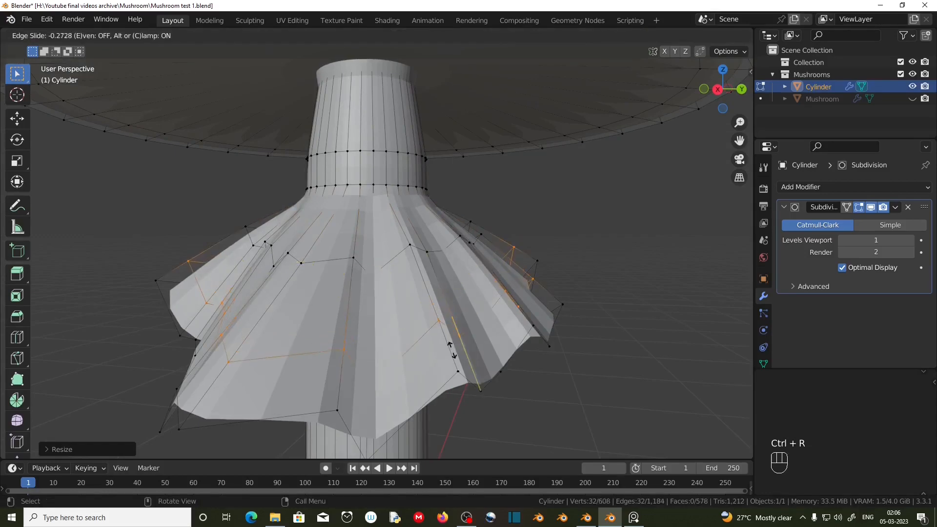
click(455, 330)
key(s)
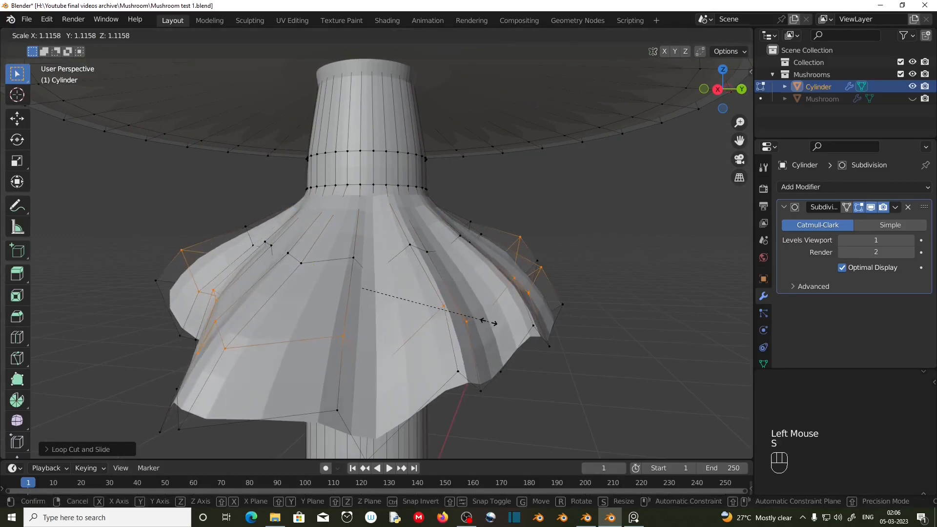
click(396, 332)
middle_drag(395, 332, 352, 347)
key(Tab)
Examine the reshaped skirt and the overall mushroom from several angles and distances
scroll(332, 329, down, 2)
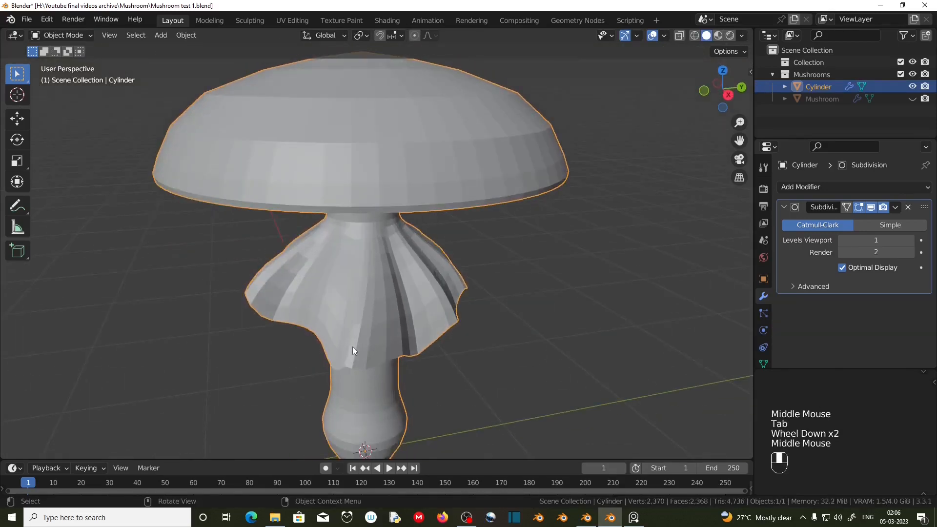
scroll(352, 347, down, 1)
middle_drag(412, 346, 299, 315)
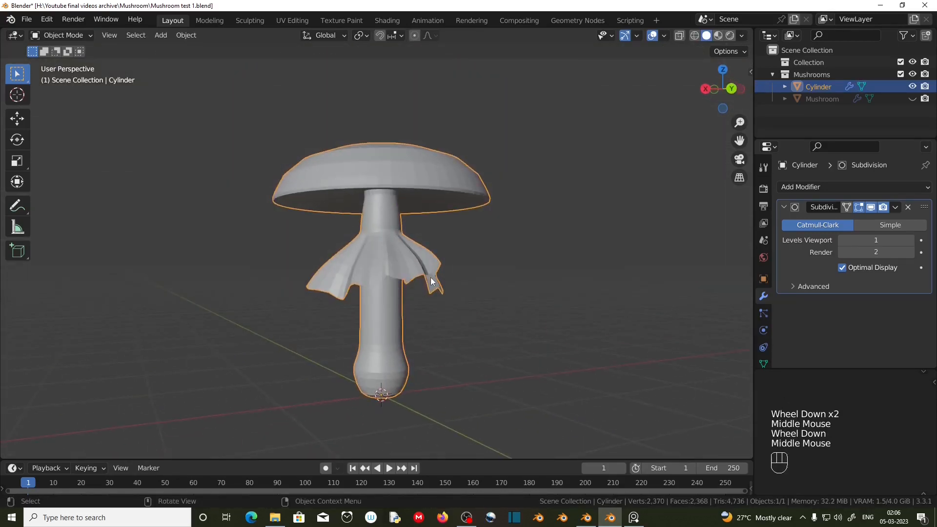
scroll(440, 311, down, 2)
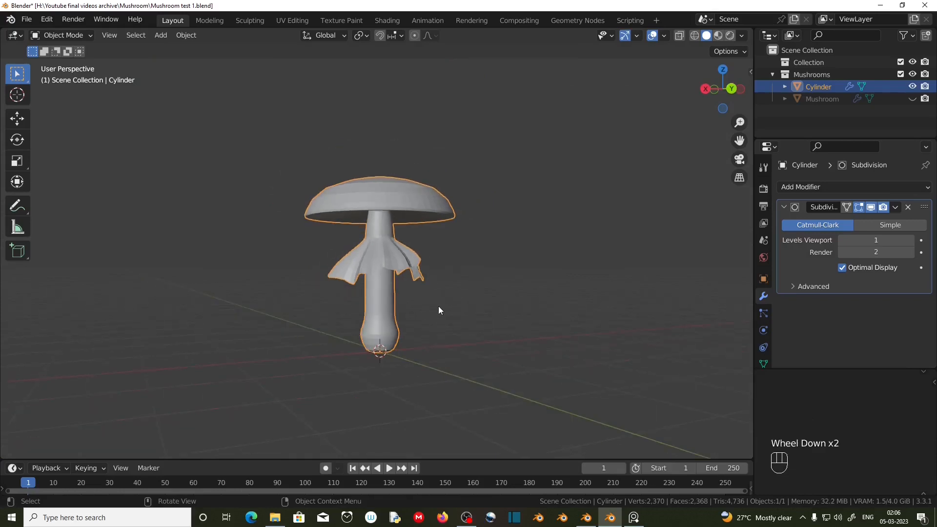
middle_drag(438, 310, 430, 312)
scroll(353, 317, up, 2)
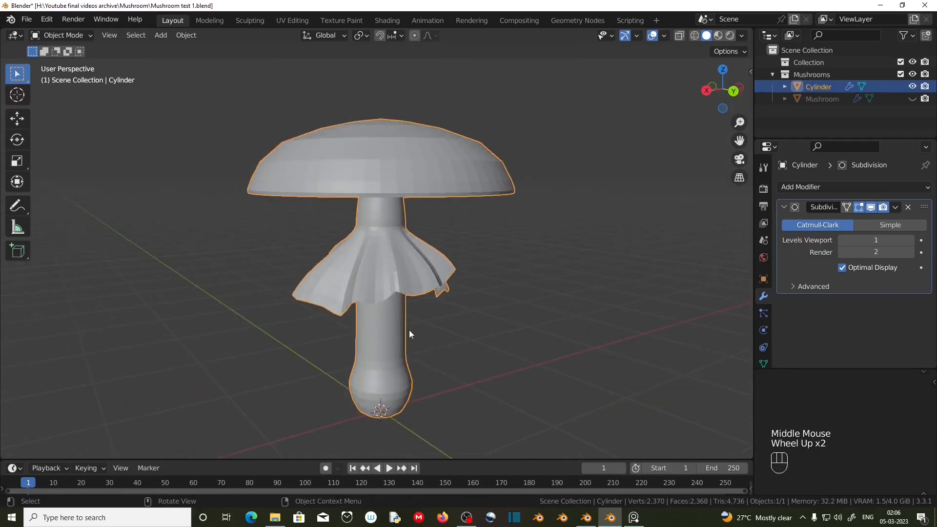
scroll(409, 330, down, 1)
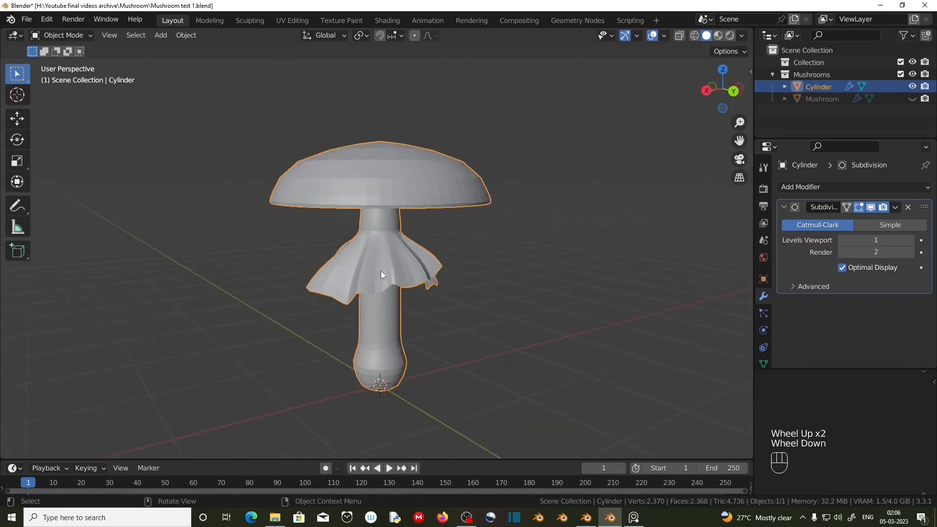
Preview the mushroom at Subdivision viewport level 2, restore the level to 1, and collapse the modifier's settings
click(910, 240)
middle_drag(439, 293, 399, 313)
click(840, 239)
click(784, 207)
scroll(419, 293, down, 2)
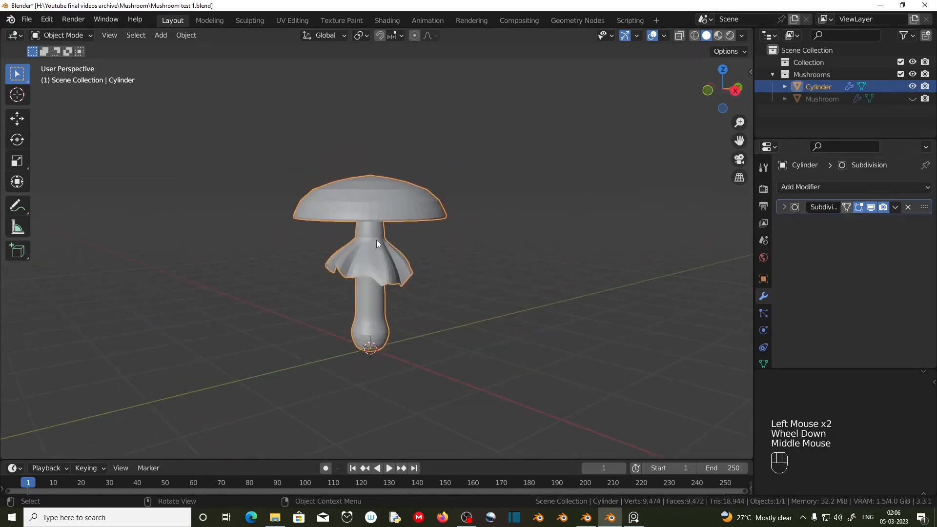
Check the skirted mushroom's transform values and apply its object transform
key(n)
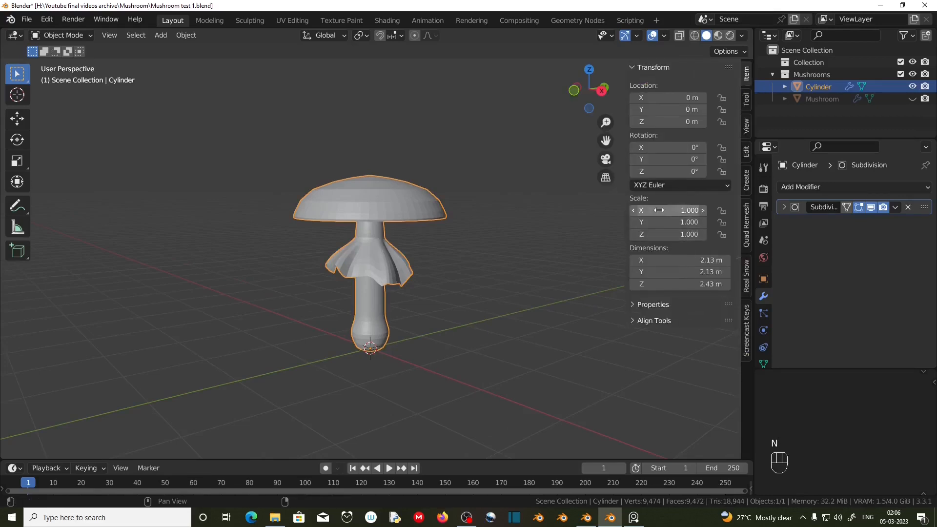
key(n)
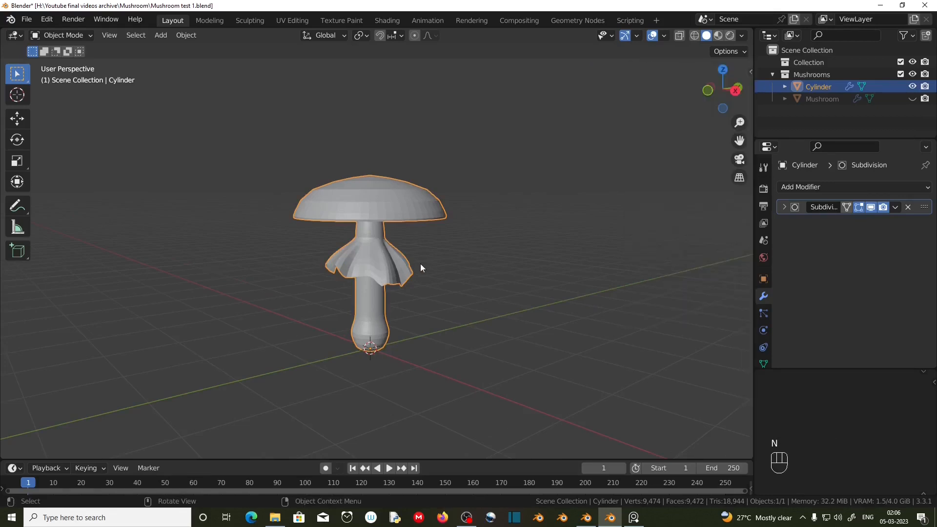
key(ctrl+a)
click(385, 266)
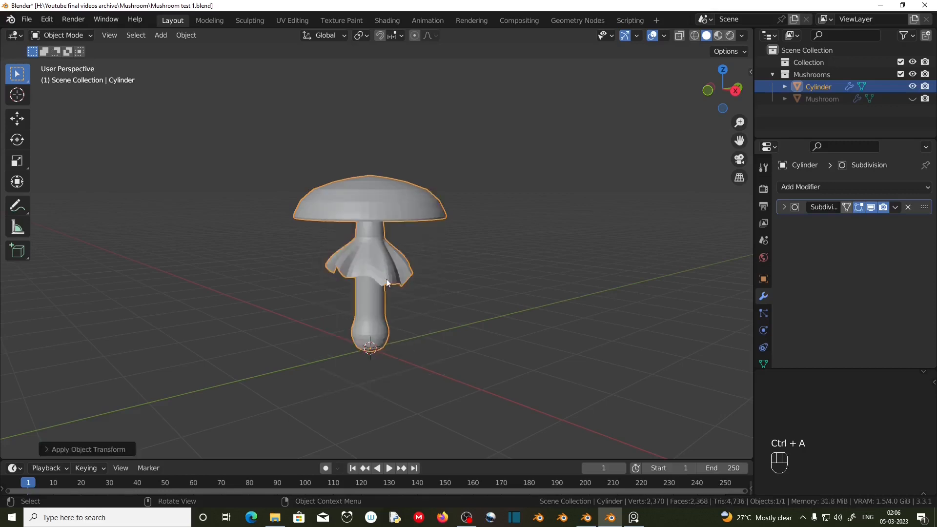
Hide the skirted mushroom in the scene and add a new mesh cylinder for another mushroom
middle_drag(386, 279, 220, 400)
click(912, 87)
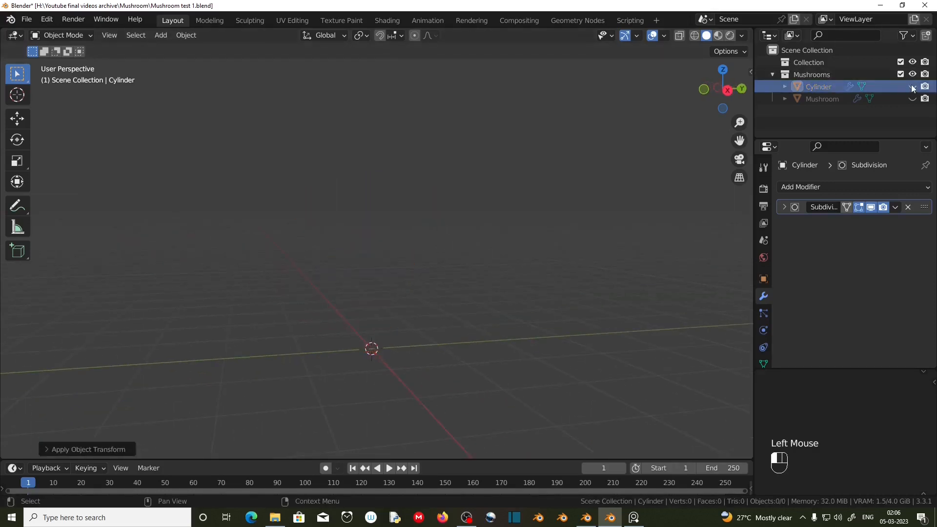
middle_drag(401, 310, 379, 313)
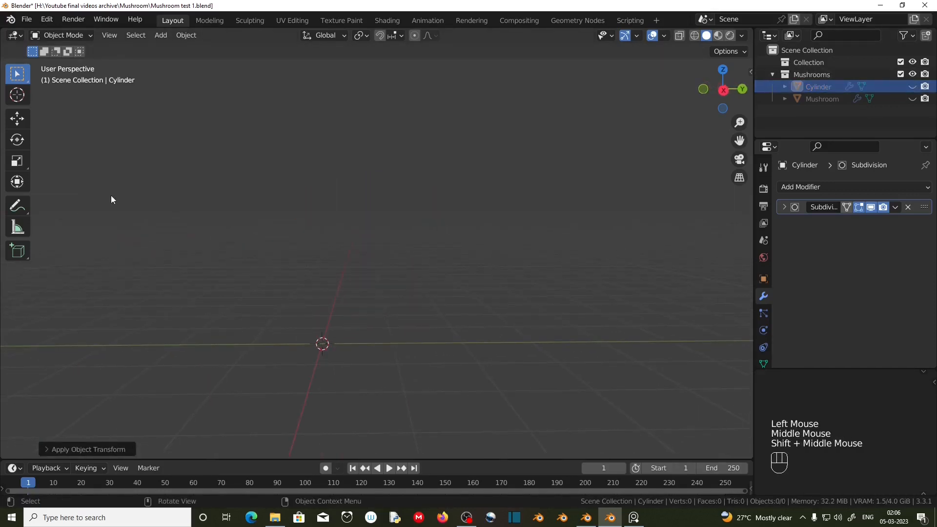
key(shift+a)
mouse_move(127, 176)
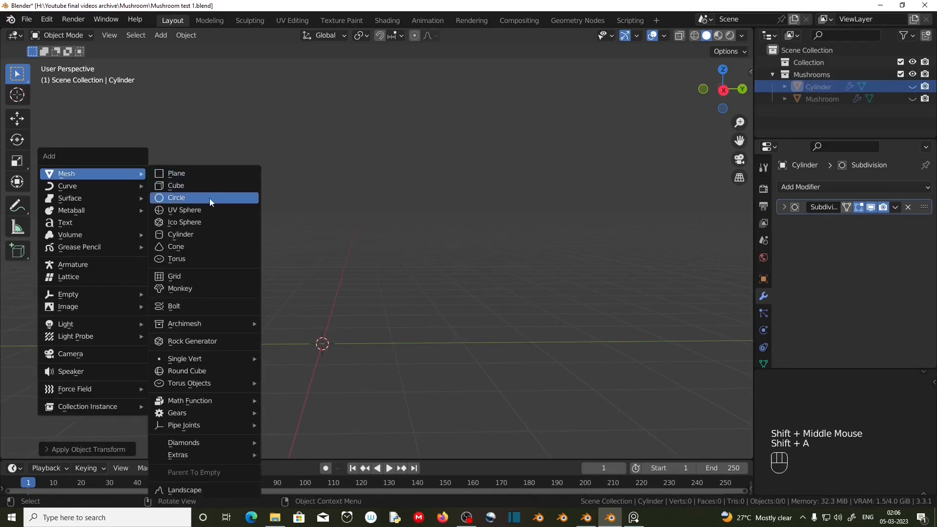
click(220, 234)
Scale the new cylinder to 0.2 in every axis except Z and apply its rotation and scale
key(s)
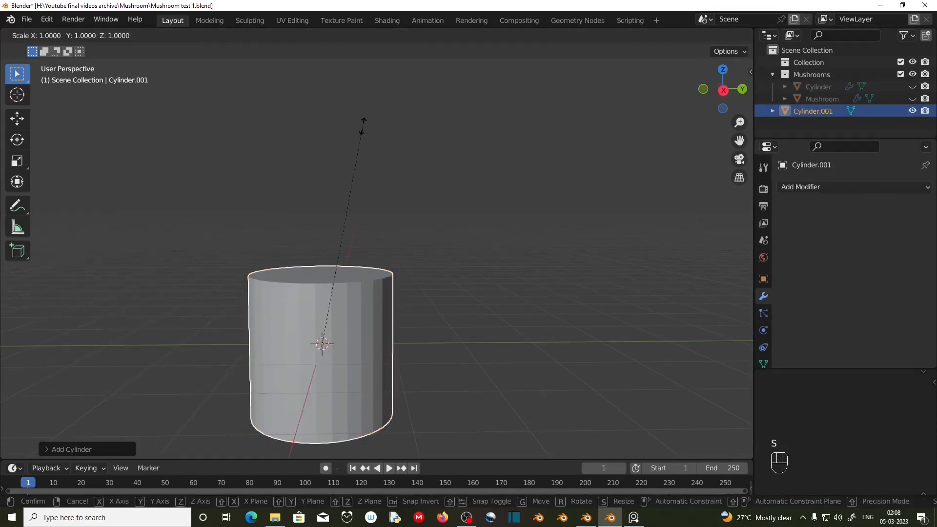
key(shift+z)
key(KP_Decimal)
key(KP_2)
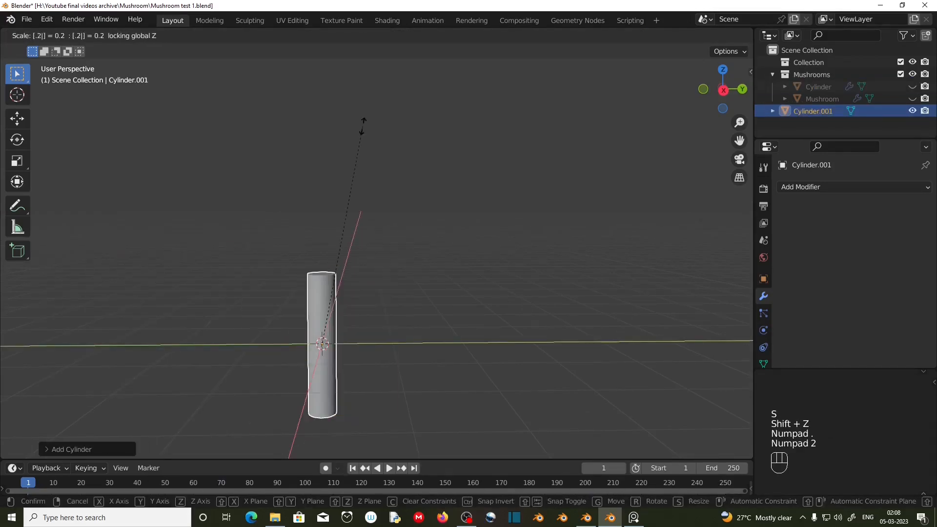
key(KP_Enter)
key(ctrl+a)
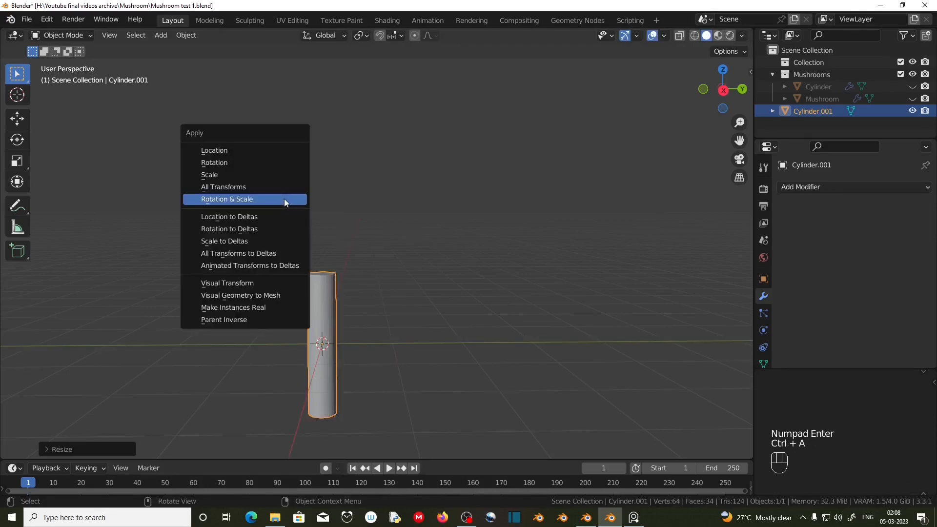
click(284, 199)
In Edit Mode, move the cylinder's entire mesh up 1 m along Z, working in front view
key(KP_1)
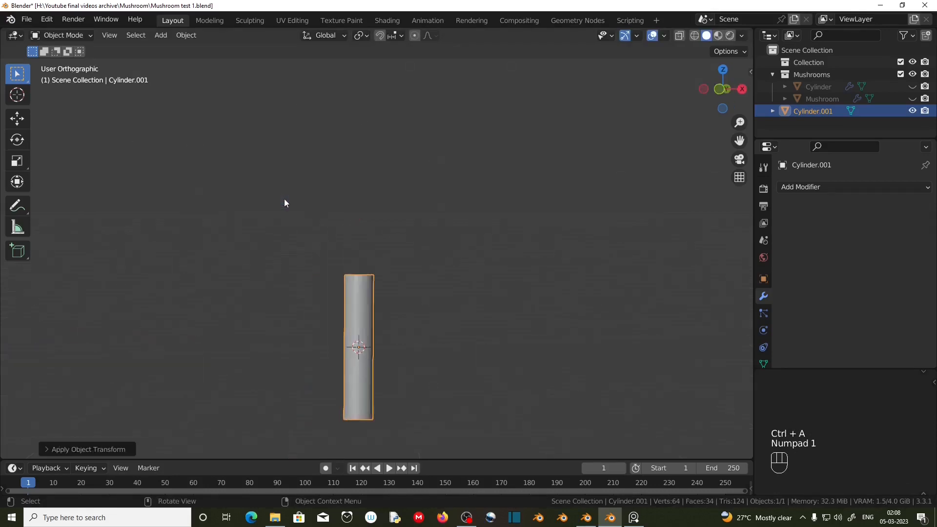
scroll(454, 308, up, 2)
shift+middle_drag(454, 308, 432, 325)
key(Tab)
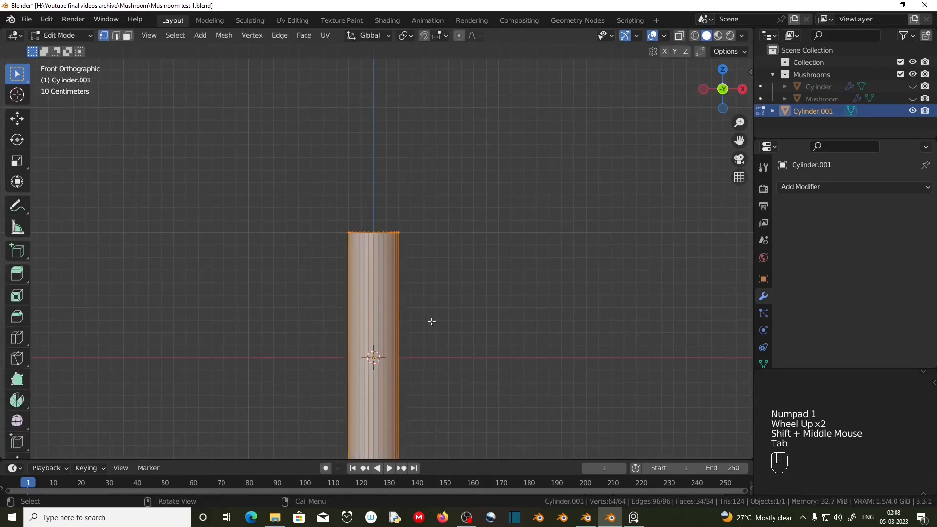
key(a)
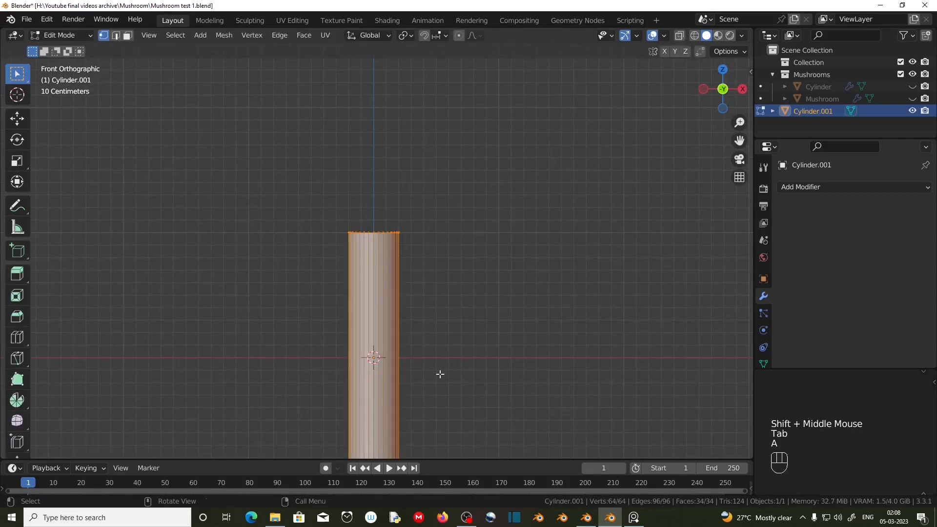
key(g)
key(z)
key(KP_1)
key(KP_Enter)
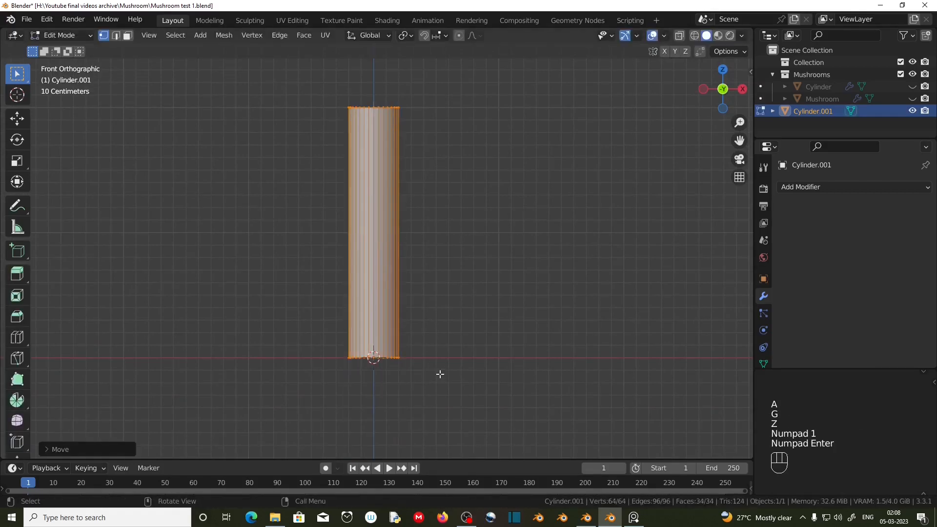
Add a loop cut just below the stem's middle and shift it about 0.24 m along X with smooth proportional editing on
key(ctrl+r)
click(370, 250)
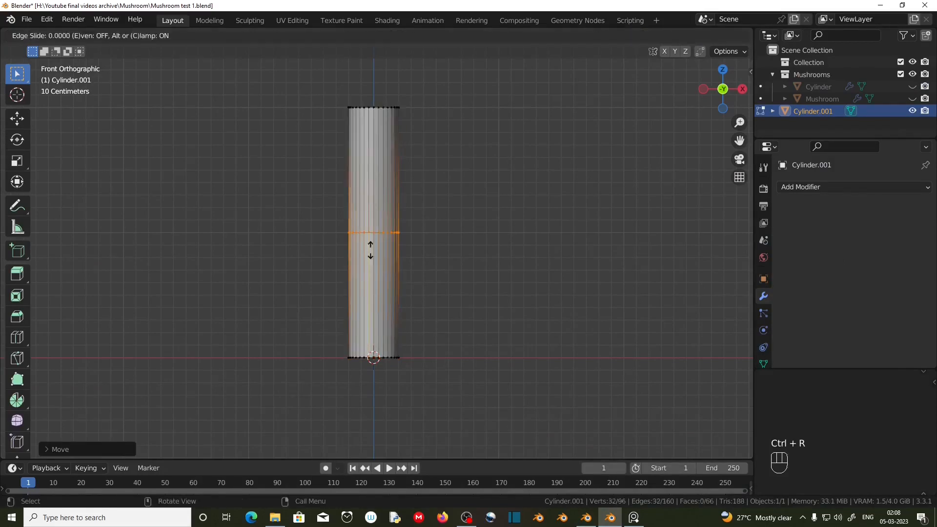
click(373, 265)
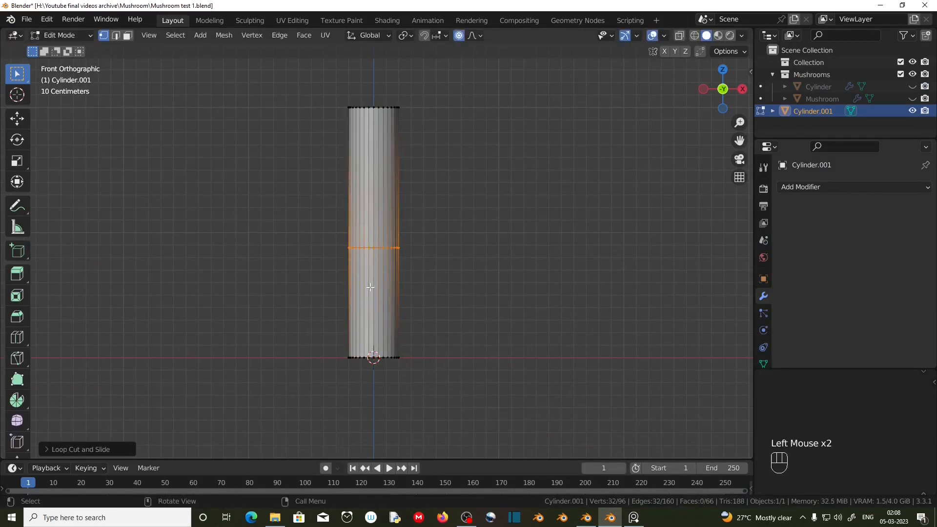
key(g)
scroll(407, 261, down, 5)
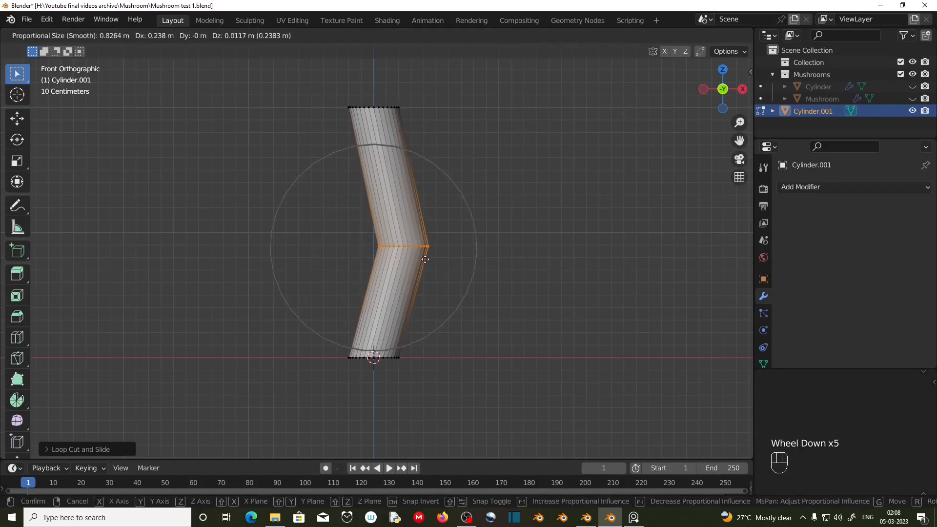
click(425, 258)
Select the stem's top face and extrude it straight up about 0.1 m
shift+middle_drag(481, 282, 489, 424)
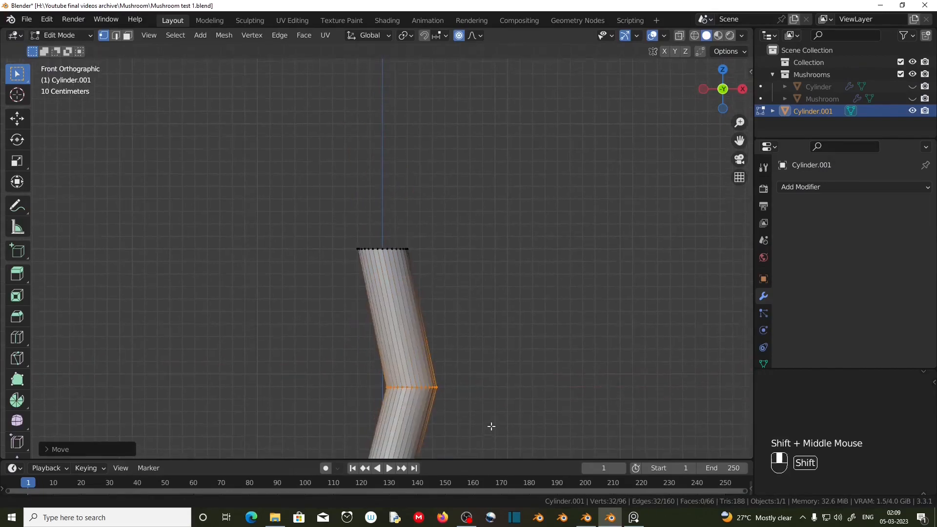
drag(318, 217, 434, 267)
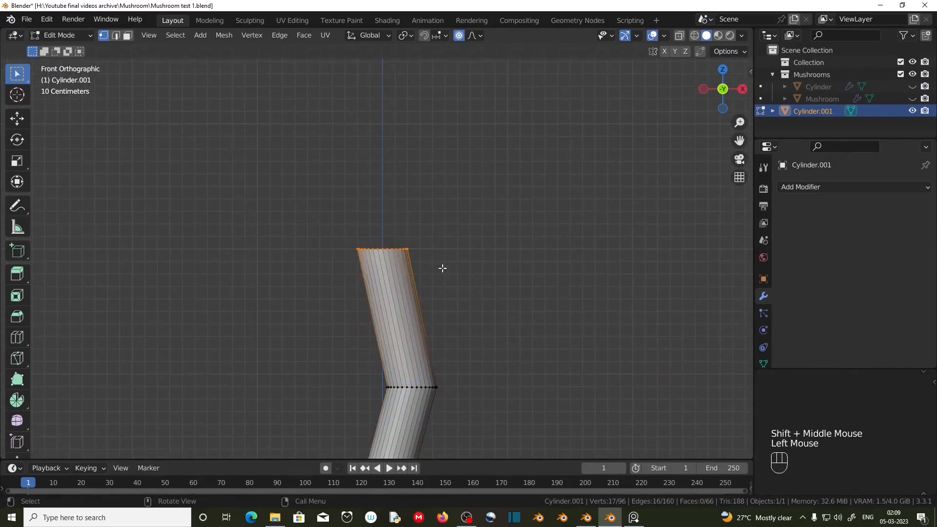
click(127, 35)
middle_drag(439, 273, 434, 297)
click(359, 285)
key(KP_1)
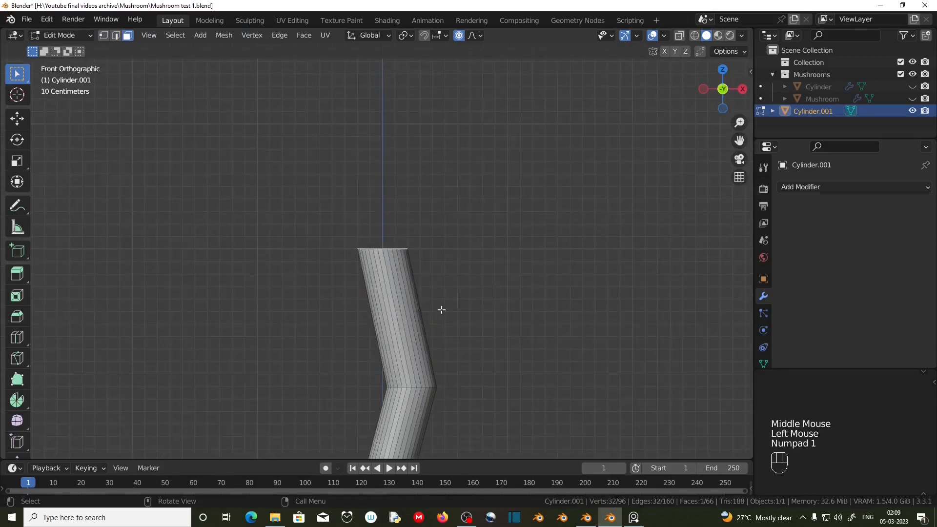
key(e)
click(429, 264)
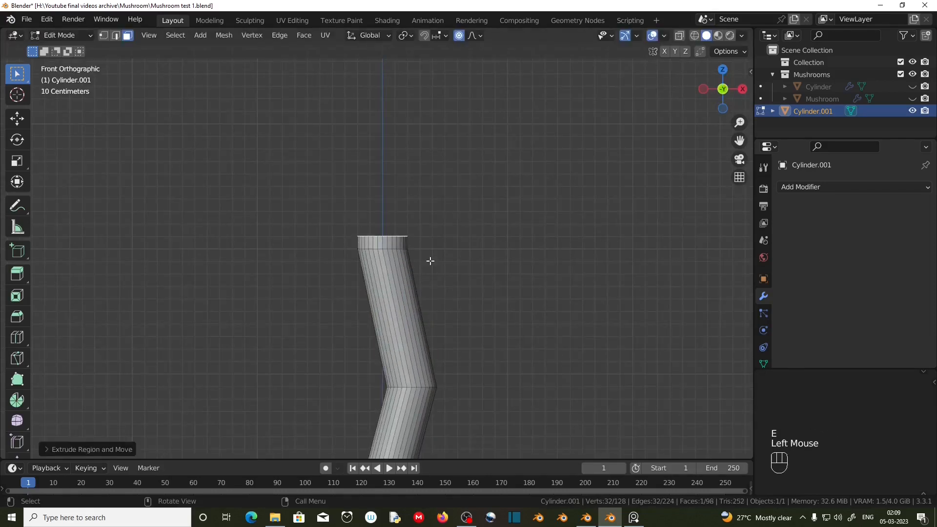
Delete the extruded top face so the end of the stem is open
key(x)
click(413, 260)
middle_drag(433, 262, 483, 299)
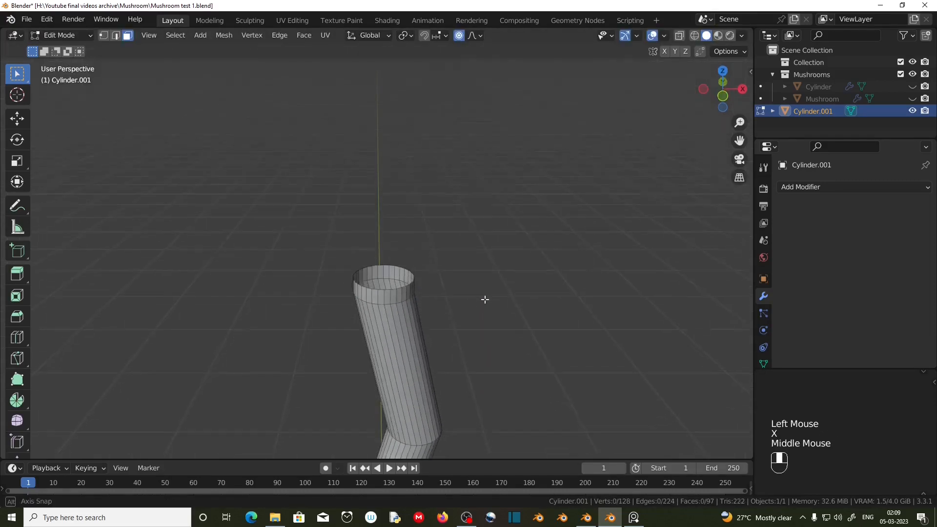
Select the edge loop around the stem's open upper rim, with proportional editing turned off and X-ray turned on
click(115, 36)
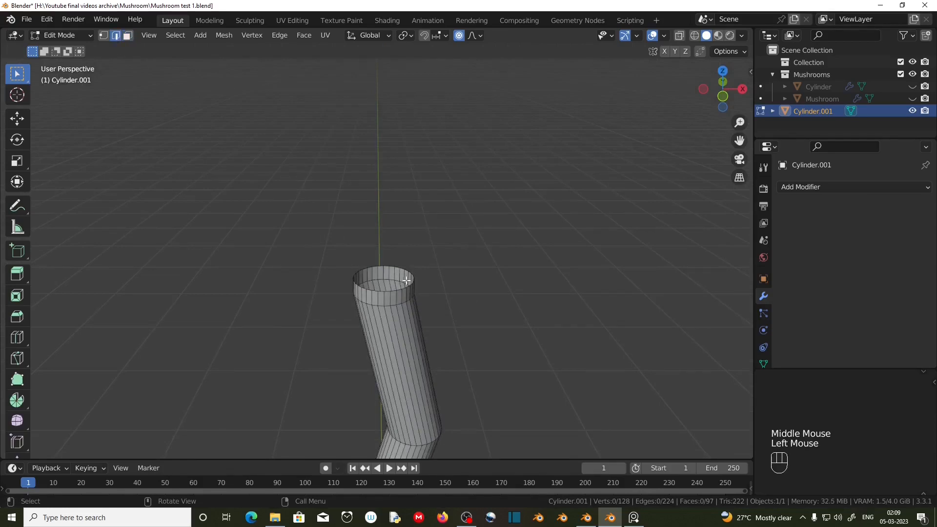
alt+click(390, 291)
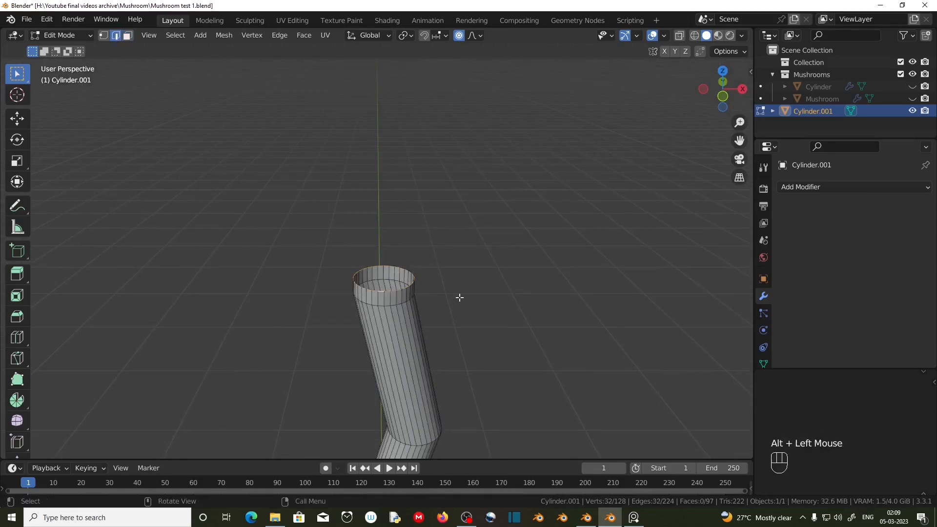
key(KP_1)
key(z)
right_click(460, 297)
click(459, 36)
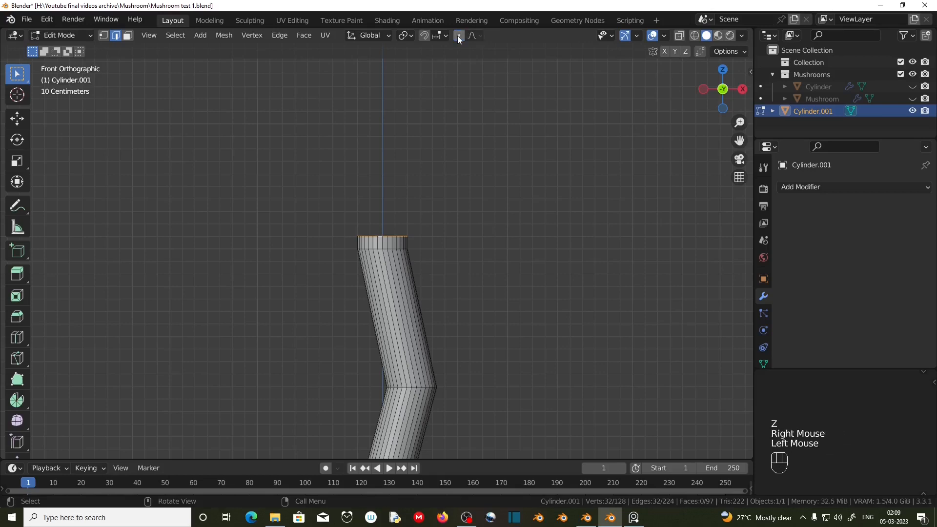
click(679, 36)
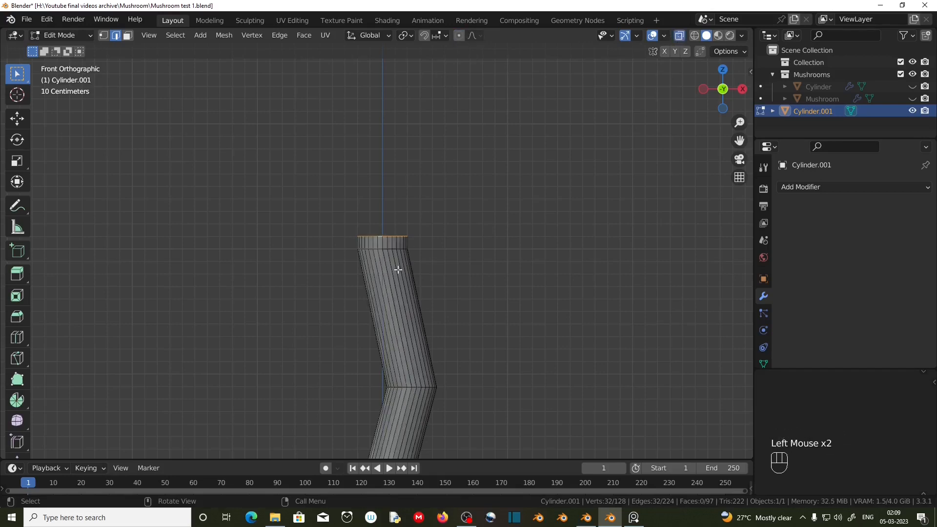
Lower the open rim about 0.3 m along Z and scale it outward to about 8 to form the cap's underside
key(g)
key(z)
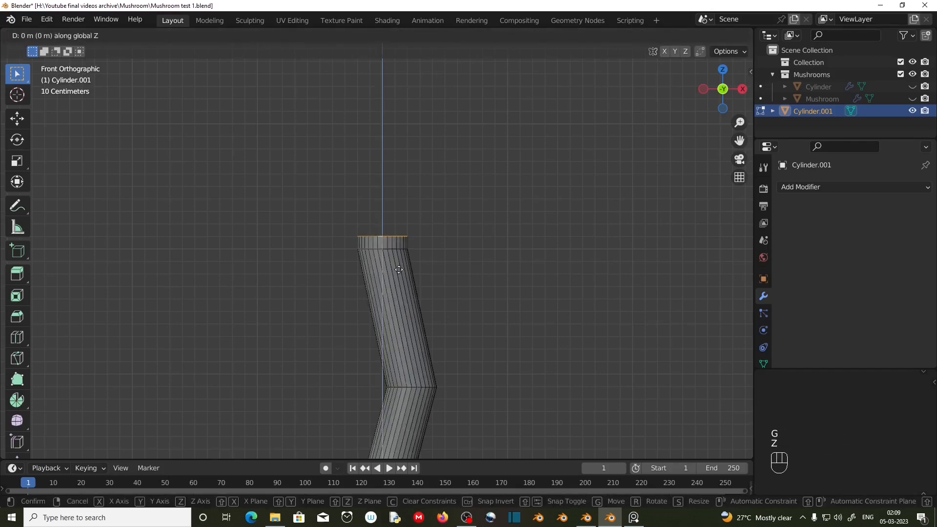
click(398, 308)
key(s)
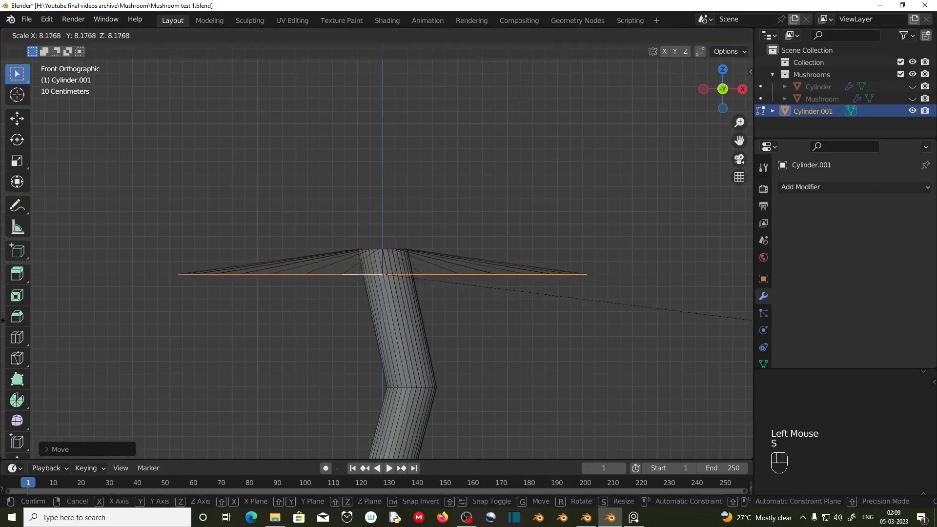
click(752, 322)
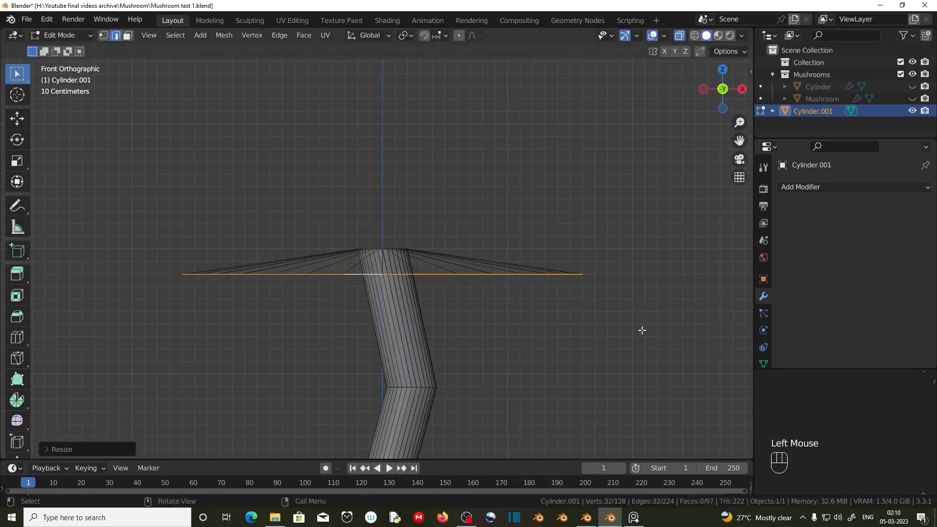
Extrude the wide cap rim upward along Z by about 0.83 m
scroll(444, 329, down, 2)
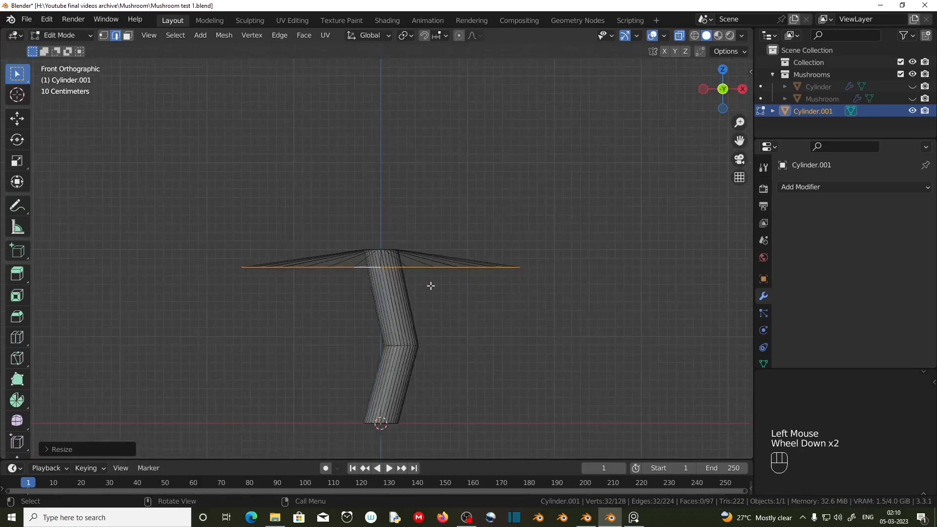
key(e)
key(z)
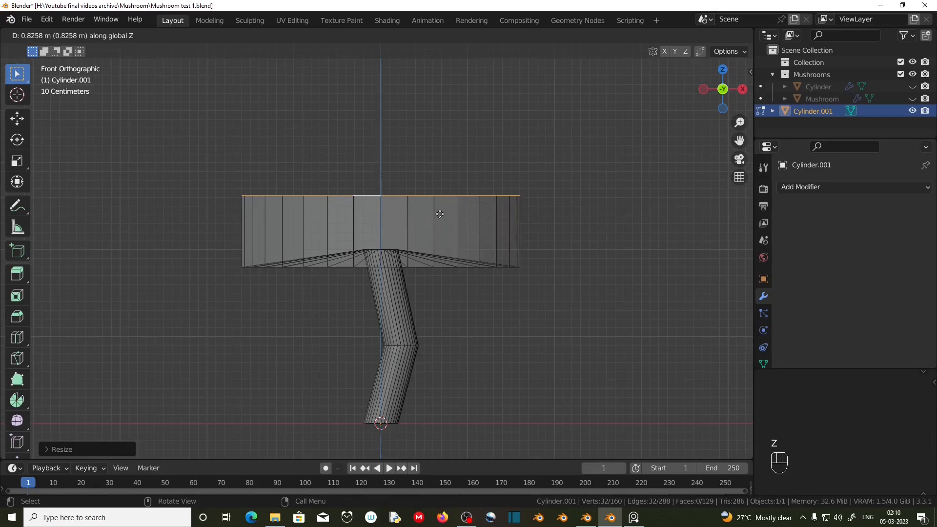
click(440, 214)
Scale the extruded upper rim inward to a small ring at the cap's peak and fill it with a face
key(s)
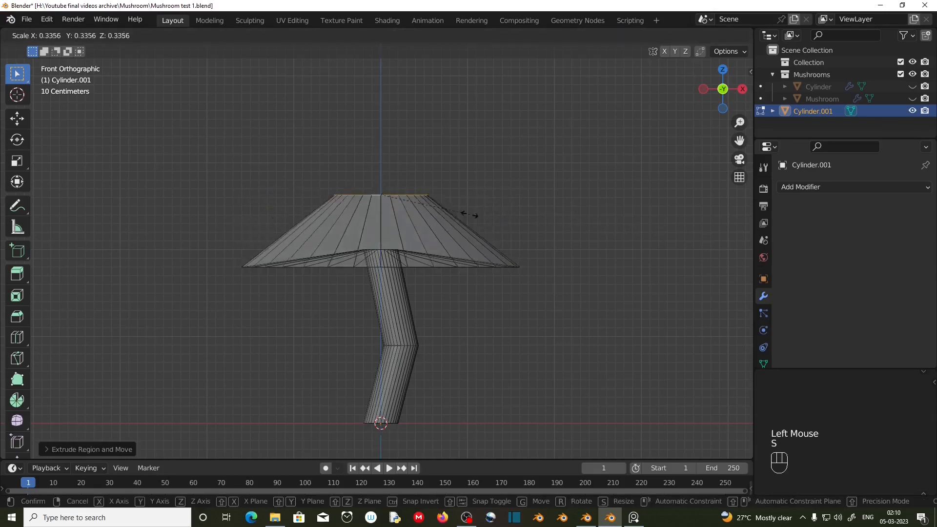
click(394, 209)
key(f)
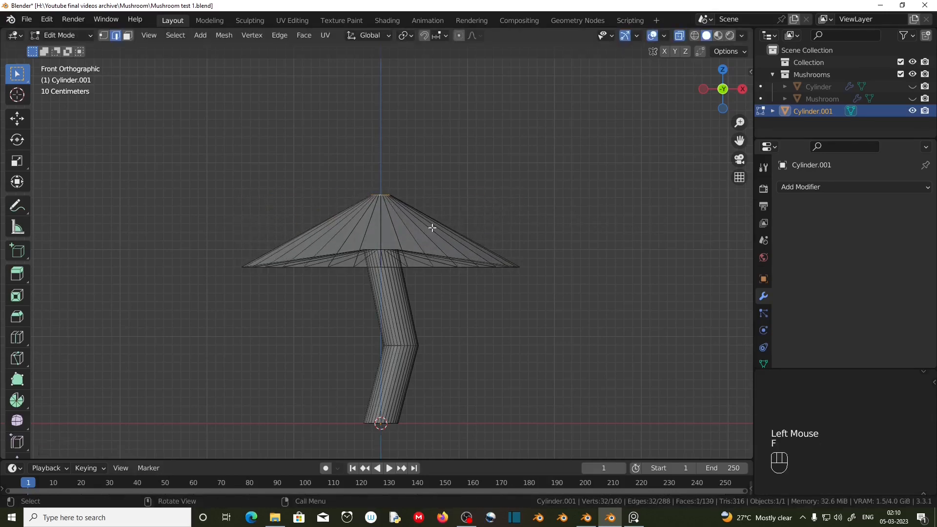
Turn off X-ray and add a loop cut around the cap's slope, slid up to about a third of the way below the peak
middle_drag(590, 151, 449, 300)
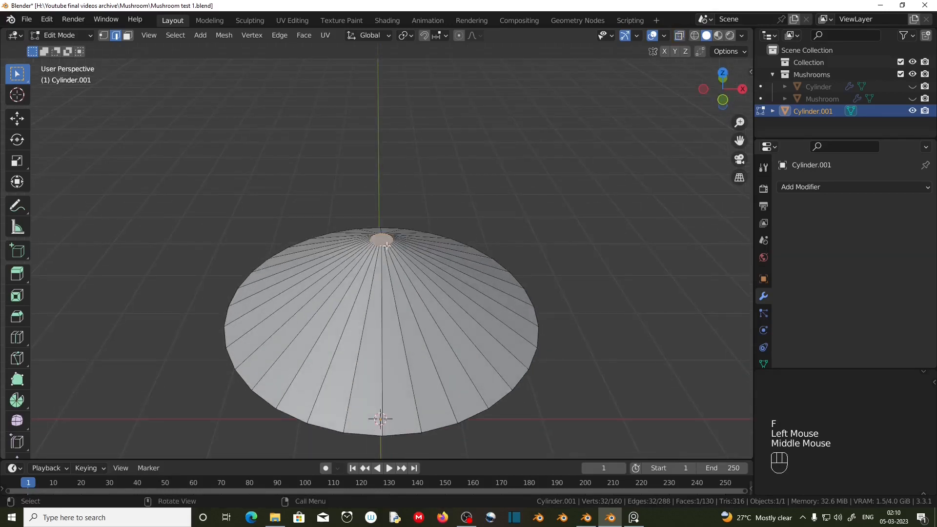
middle_drag(442, 370, 428, 352)
key(KP_1)
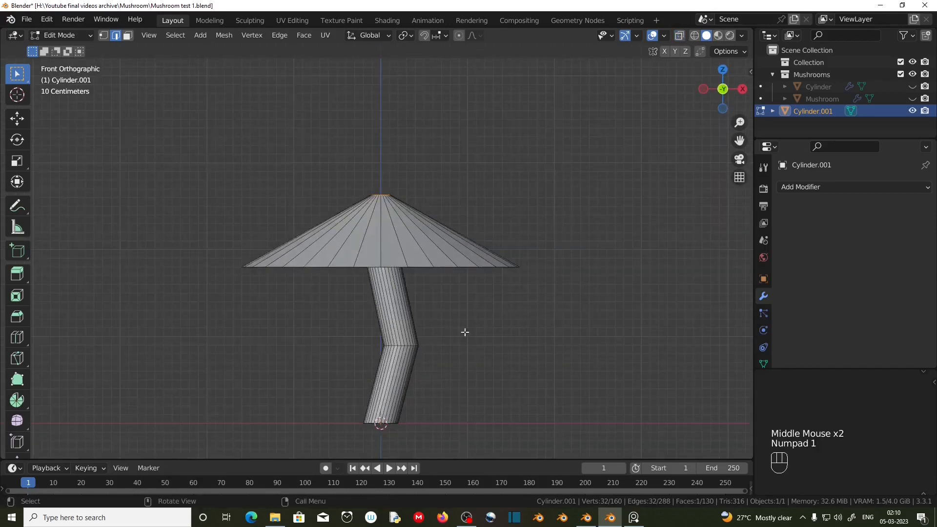
key(ctrl+r)
click(397, 230)
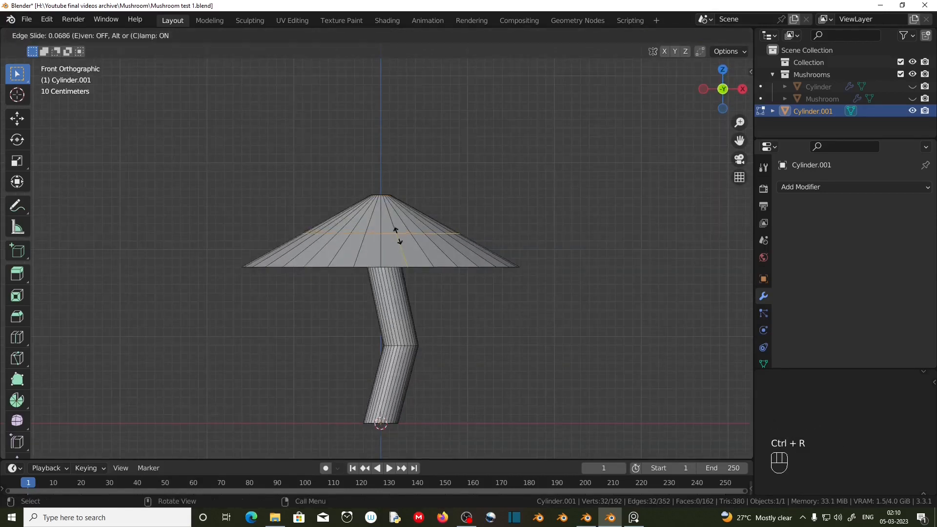
click(402, 219)
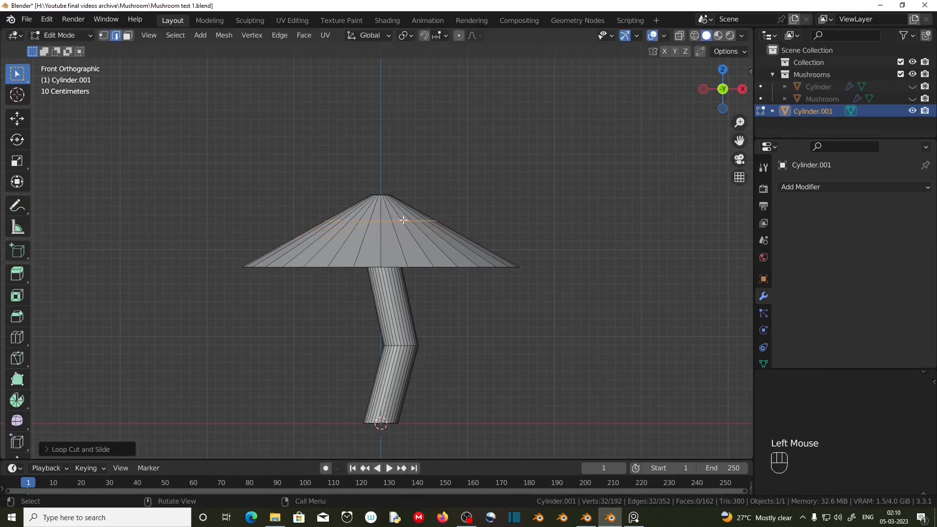
Scale the cap's new edge loop outward to nearly the width of the lower rim
key(s)
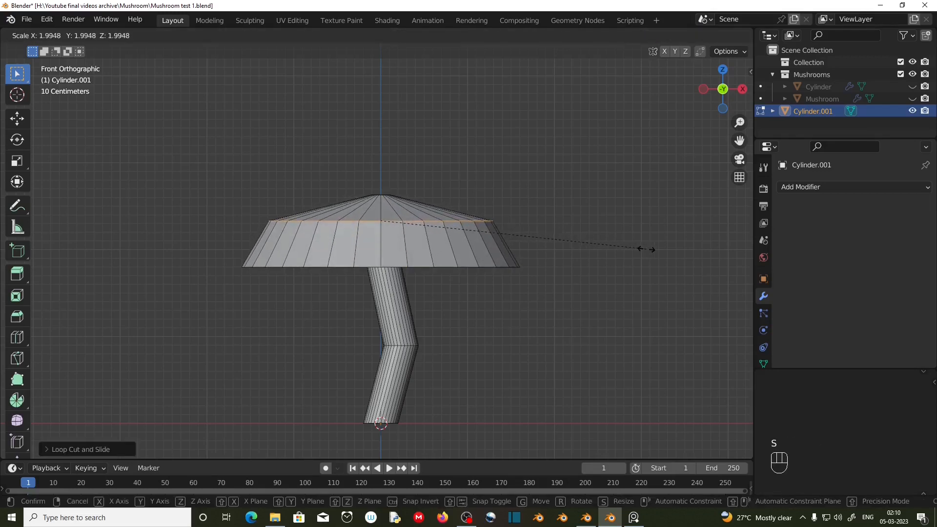
click(682, 254)
scroll(398, 270, up, 2)
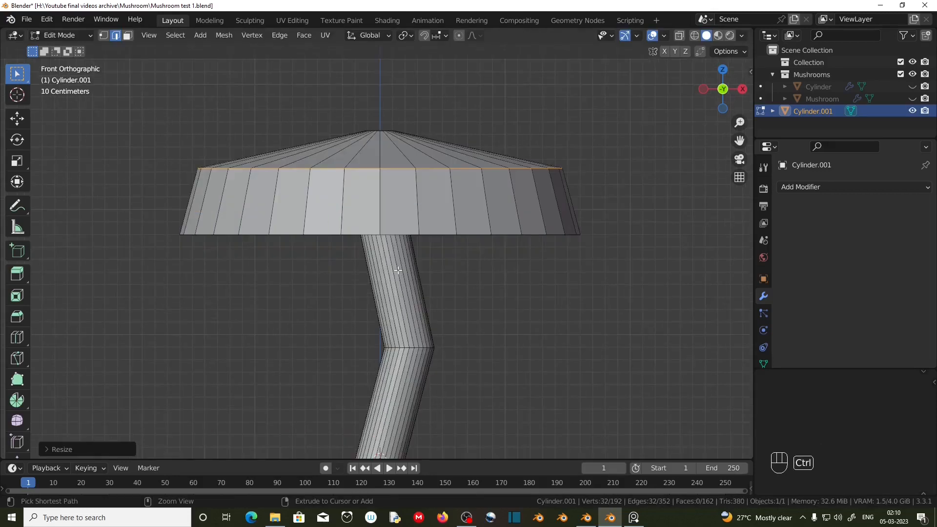
Add a loop cut around the upper stem section, slid to a short distance below the cap
key(ctrl+r)
click(398, 269)
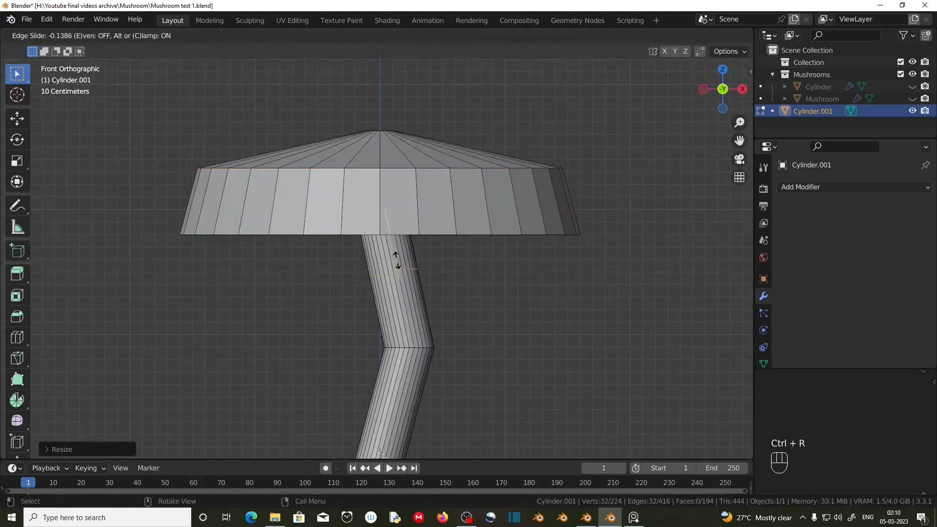
click(398, 253)
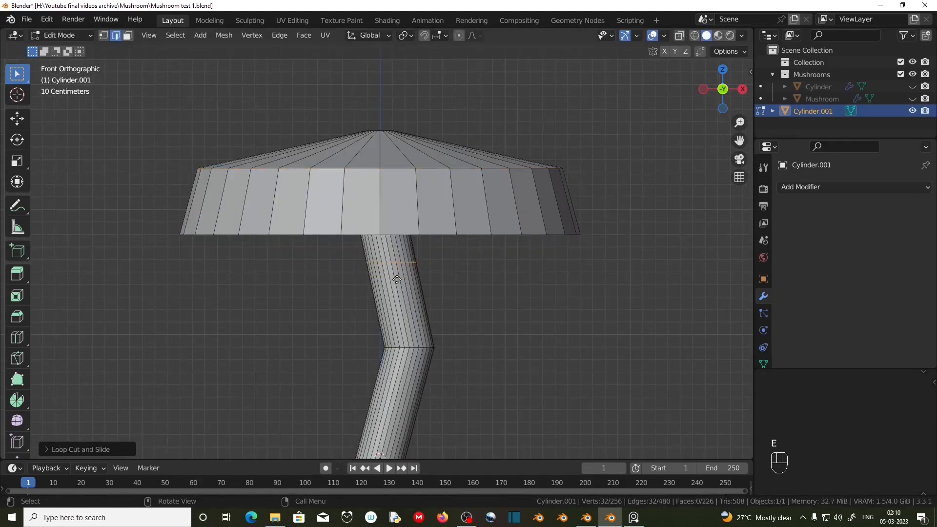
Extrude the new stem loop downward about 0.5 m along the stem and scale it to about 1.8 to form a flared skirt
key(e)
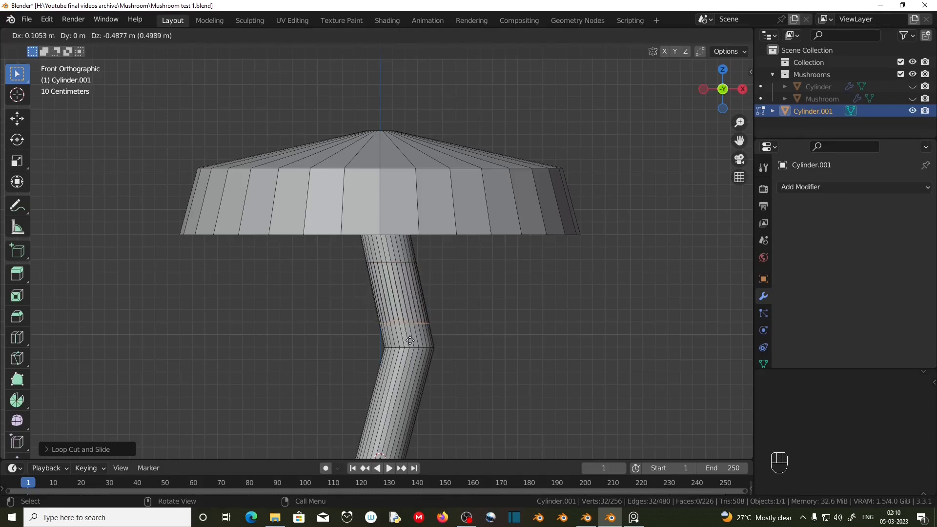
click(409, 340)
key(s)
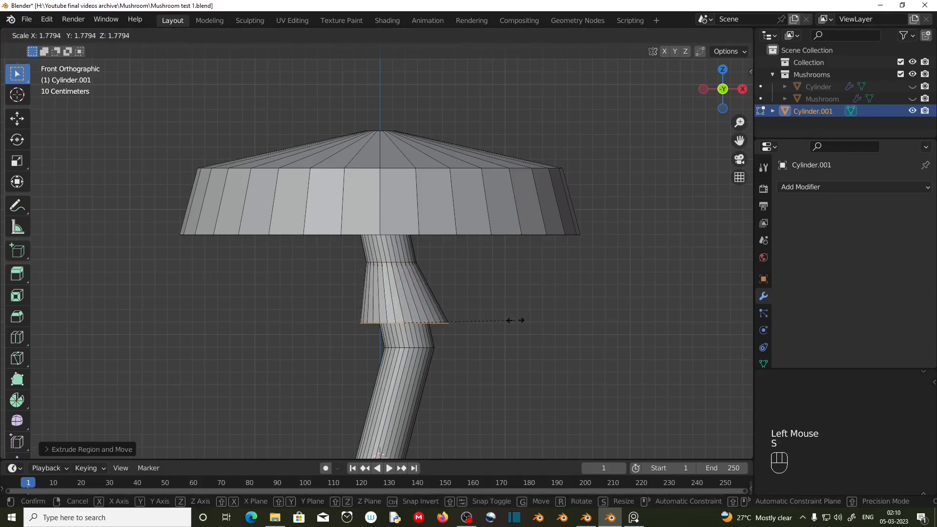
click(510, 319)
Randomize the skirt's lower edge with the Amount set to 0.09 m
scroll(510, 319, up, 2)
shift+middle_drag(510, 320, 481, 196)
click(224, 35)
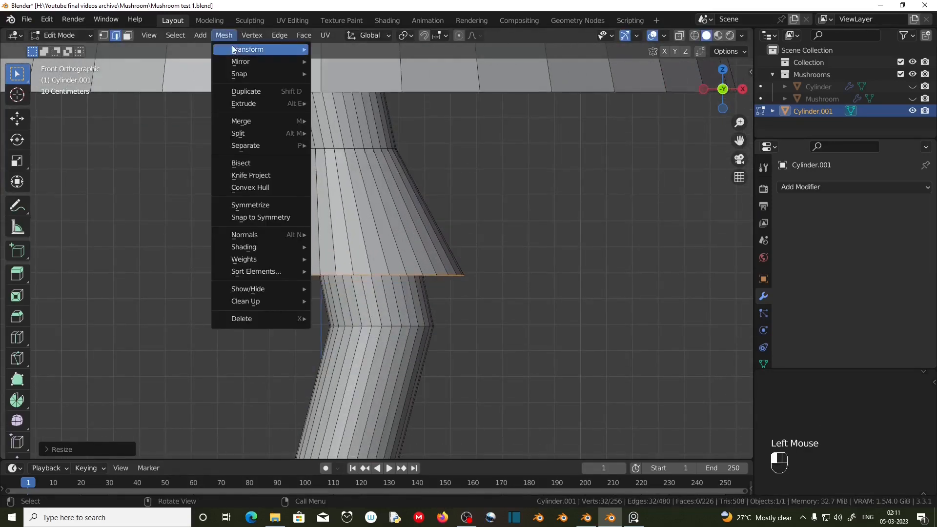
mouse_move(244, 49)
click(363, 153)
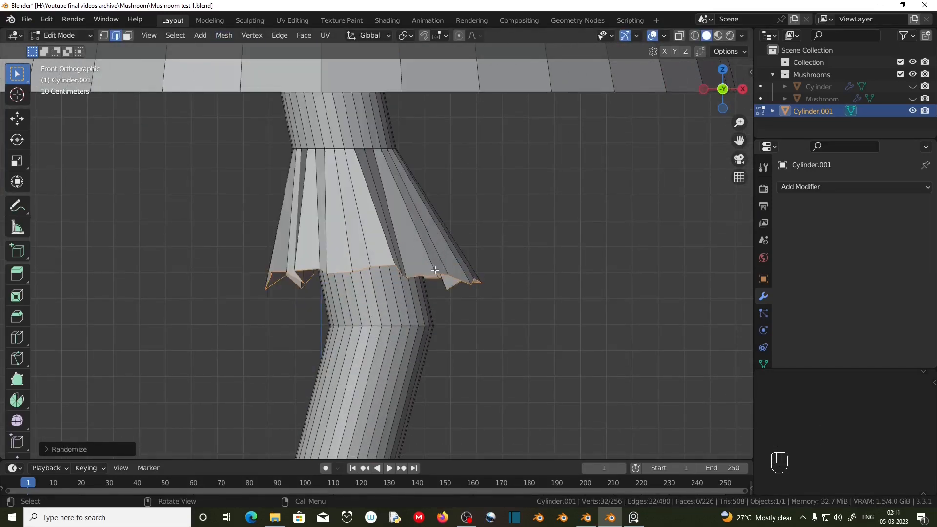
middle_drag(435, 270, 367, 293)
middle_drag(502, 297, 419, 285)
middle_drag(420, 285, 398, 318)
click(51, 447)
drag(142, 405, 150, 405)
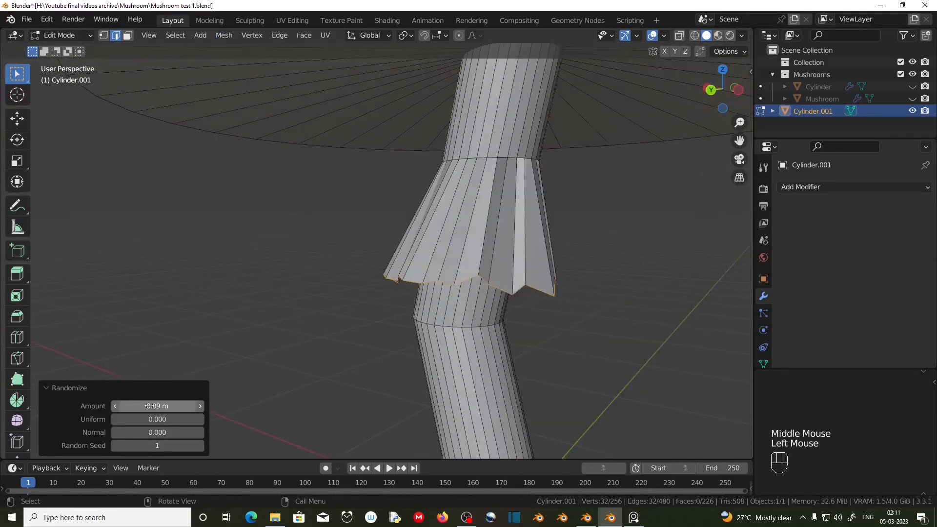
In vertex select mode, scale the skirt's ragged lower edge along Z to about 2.3
middle_drag(418, 373, 523, 379)
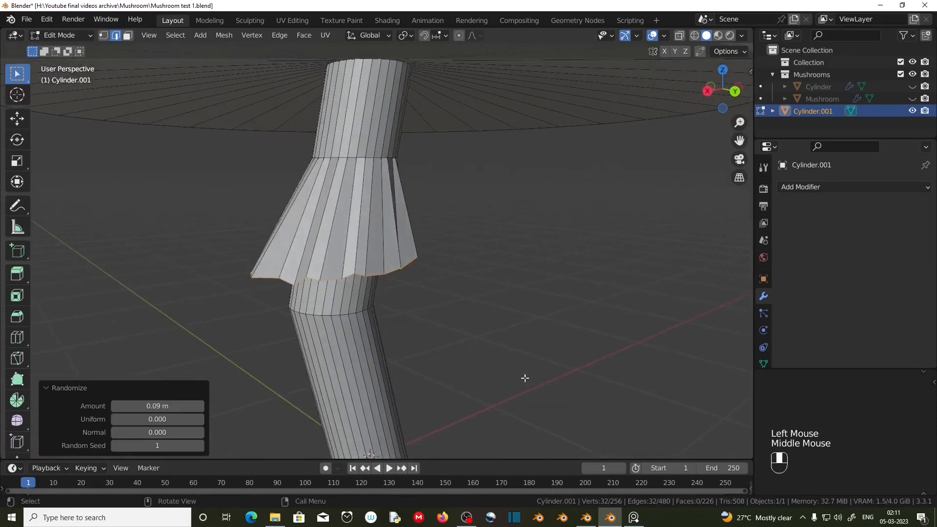
click(103, 36)
key(s)
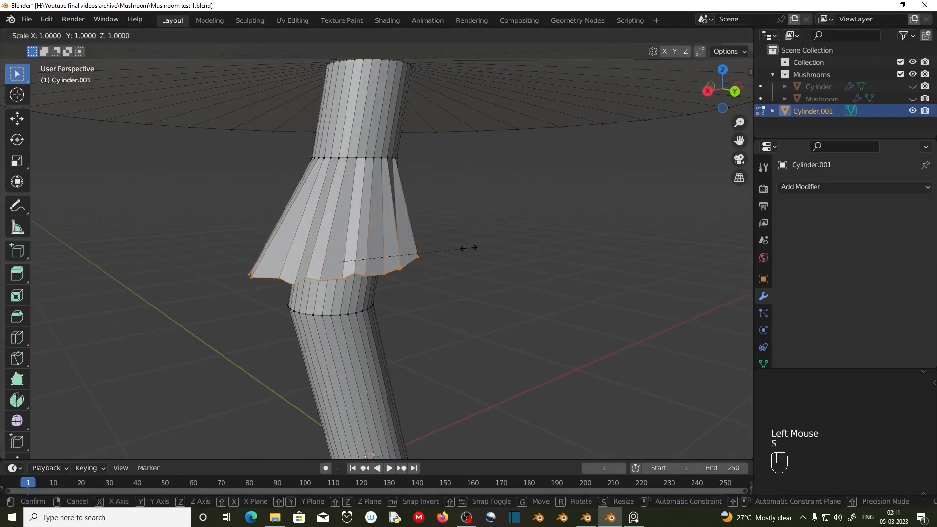
key(z)
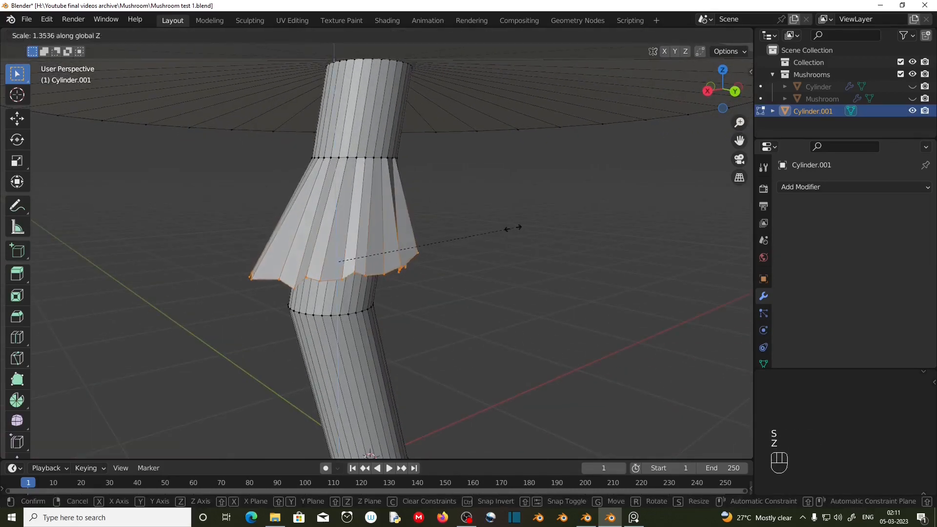
click(482, 326)
Add a loop cut around the middle of the skirt and scale it inward to about 0.92
middle_drag(481, 326, 341, 337)
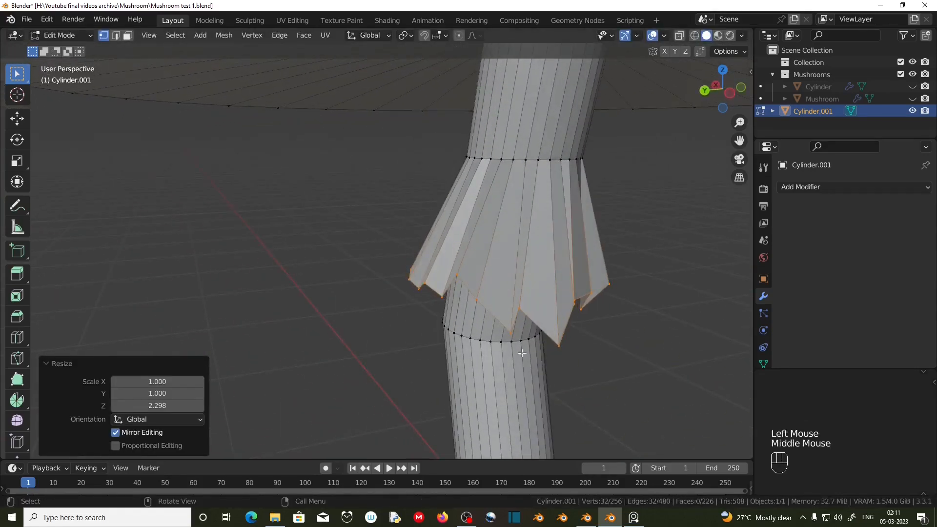
shift+middle_drag(619, 370, 418, 352)
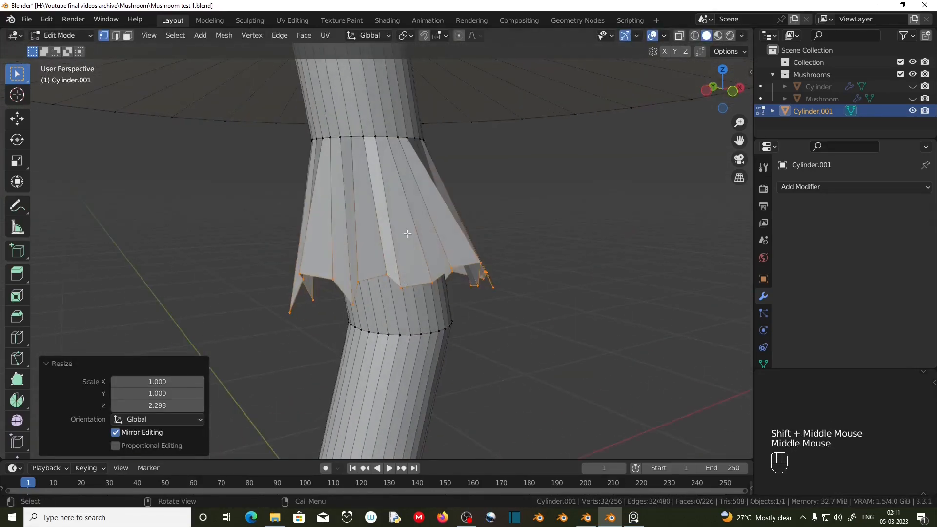
key(ctrl+r)
click(414, 201)
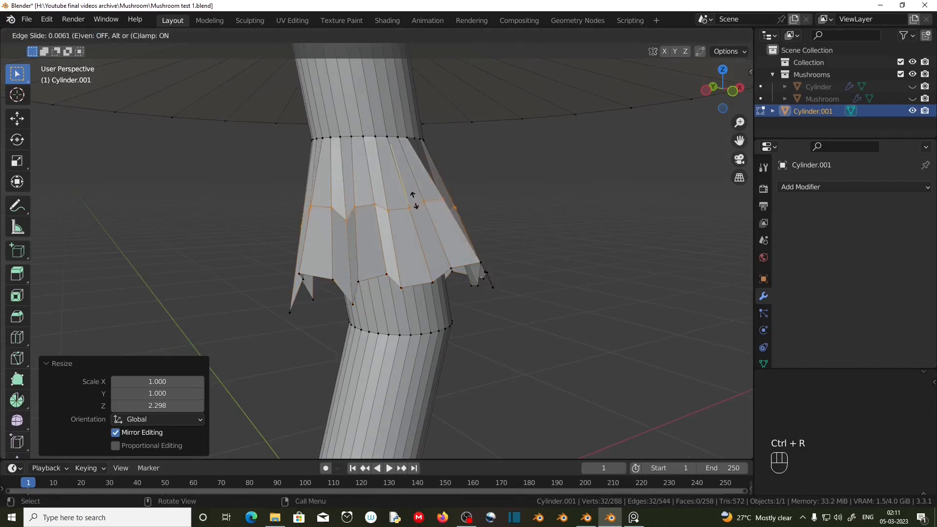
click(414, 197)
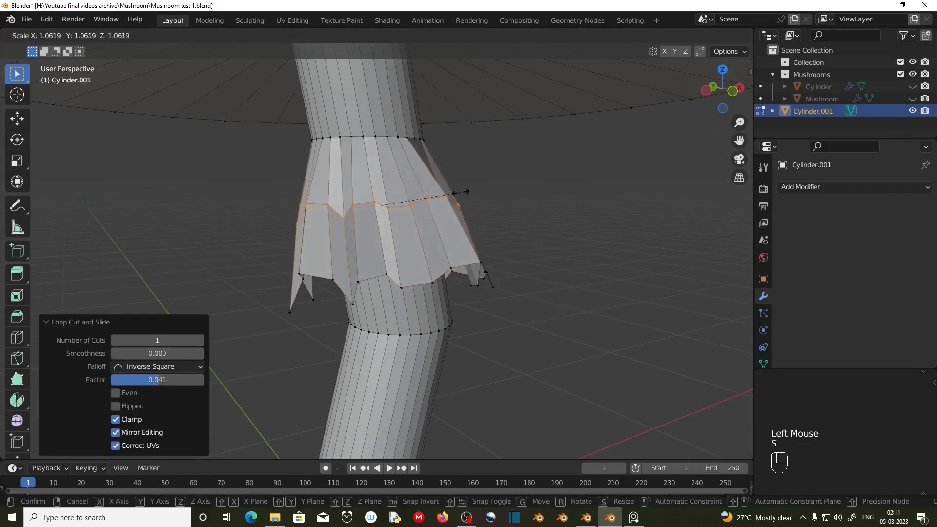
key(s)
click(448, 191)
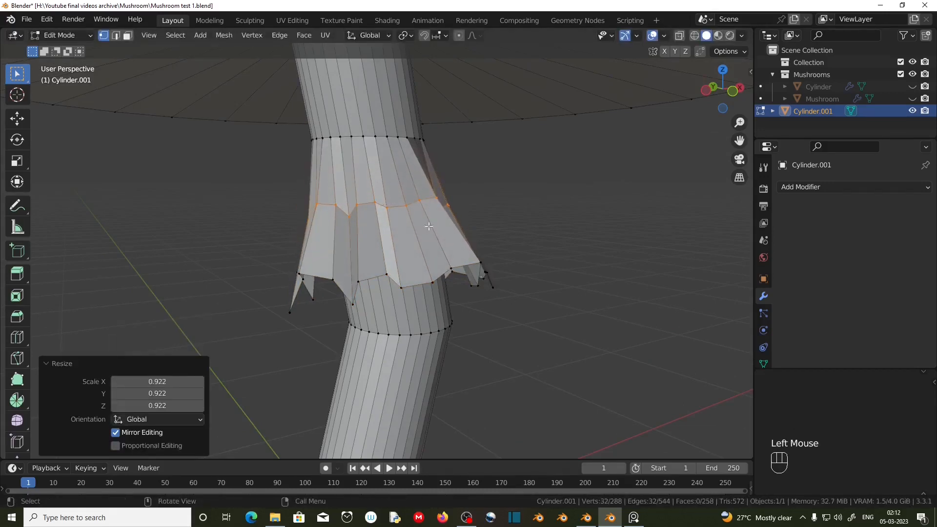
Randomize the skirt's middle edge loop with the Amount set to 0.02 m
click(224, 35)
mouse_move(273, 51)
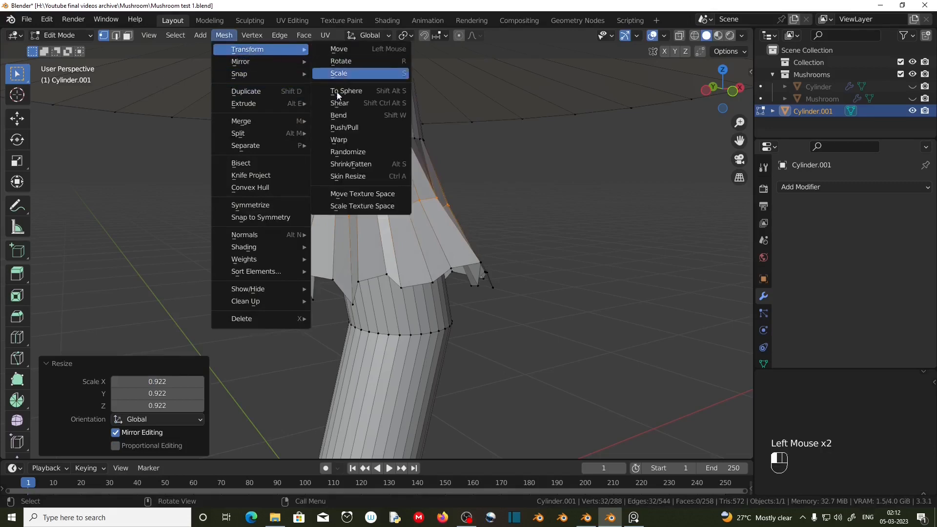
click(343, 146)
click(142, 406)
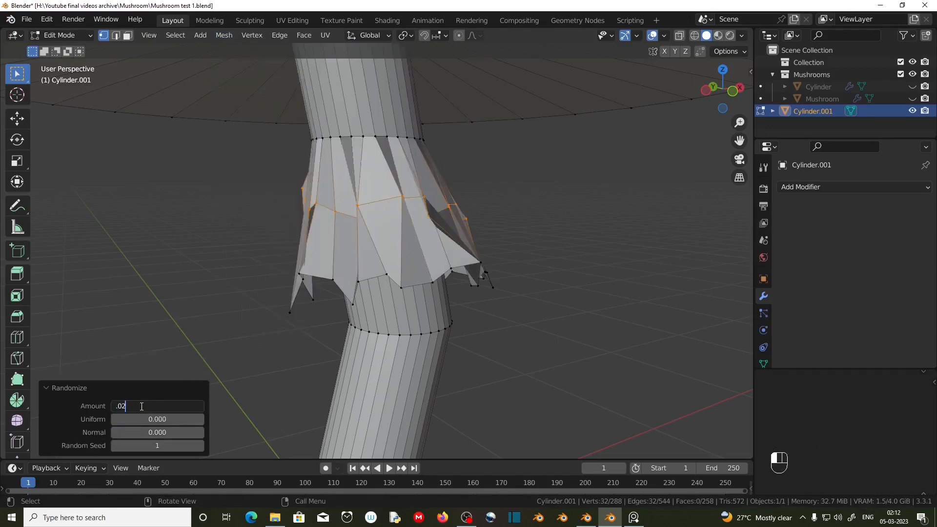
key(Return)
Move one folded-over vertex on the skirt's lower edge sideways by about 0.05 m to open the overlapping faces
middle_drag(309, 292, 403, 302)
scroll(442, 306, down, 1)
scroll(481, 313, up, 2)
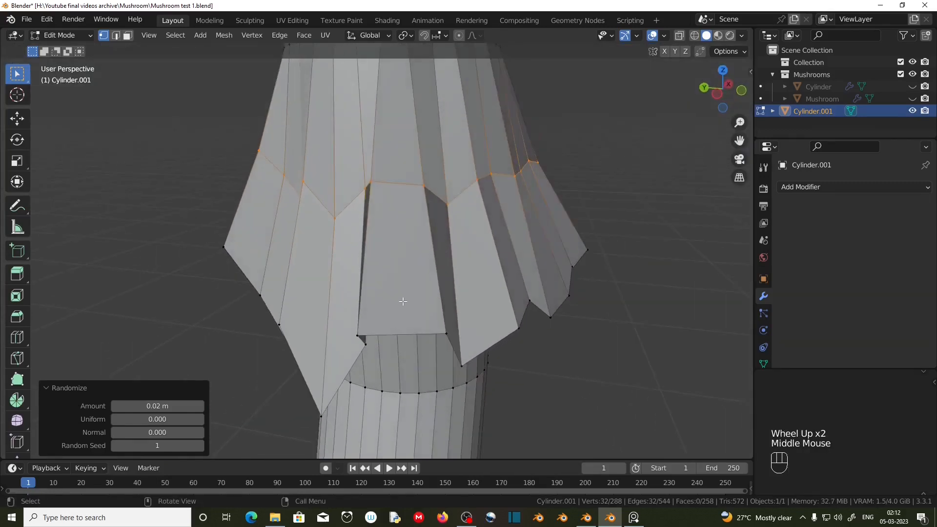
click(360, 336)
key(g)
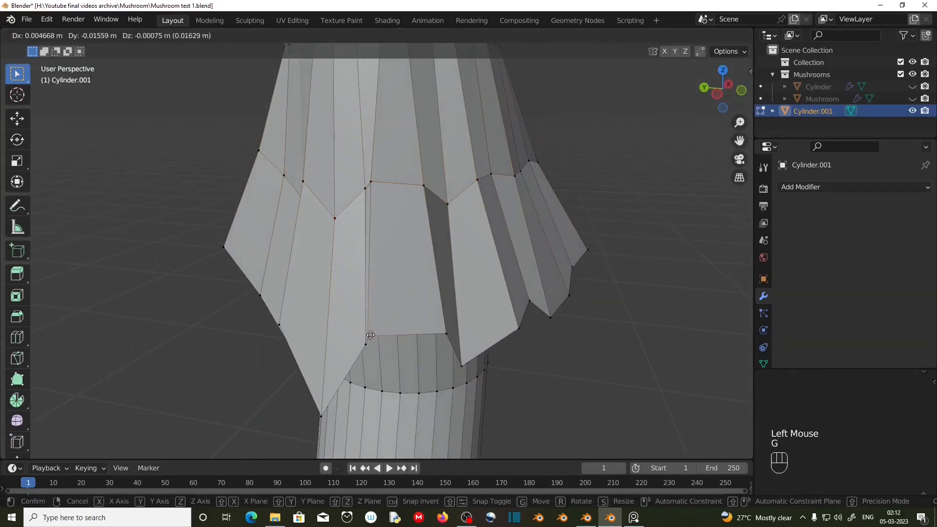
click(392, 337)
Turn on the Face Orientation overlay and recalculate the normals of the entire mesh to face outside
middle_drag(391, 337, 473, 311)
scroll(430, 322, down, 1)
click(662, 36)
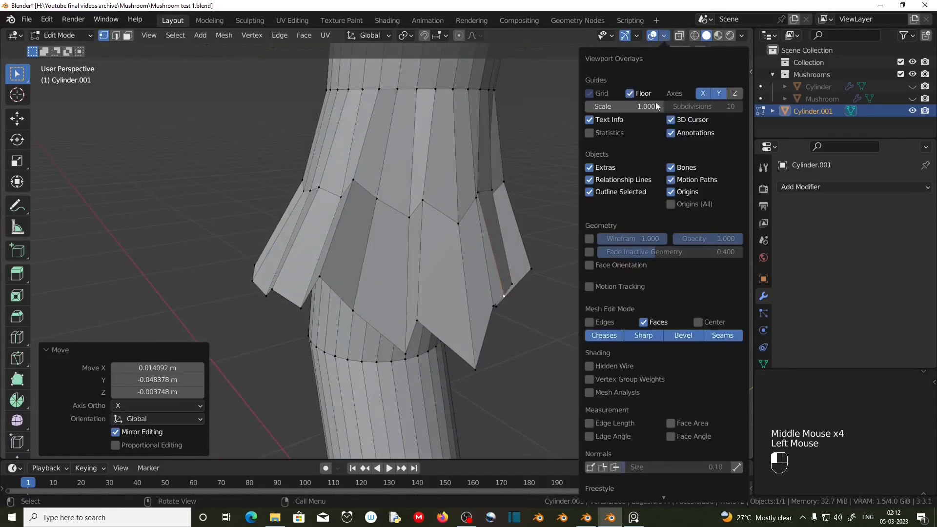
click(610, 267)
scroll(480, 302, down, 3)
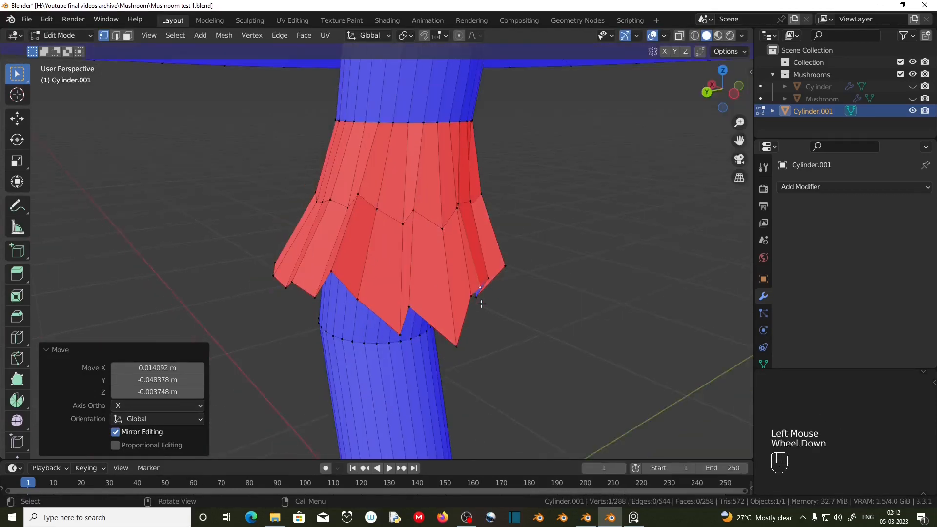
key(a)
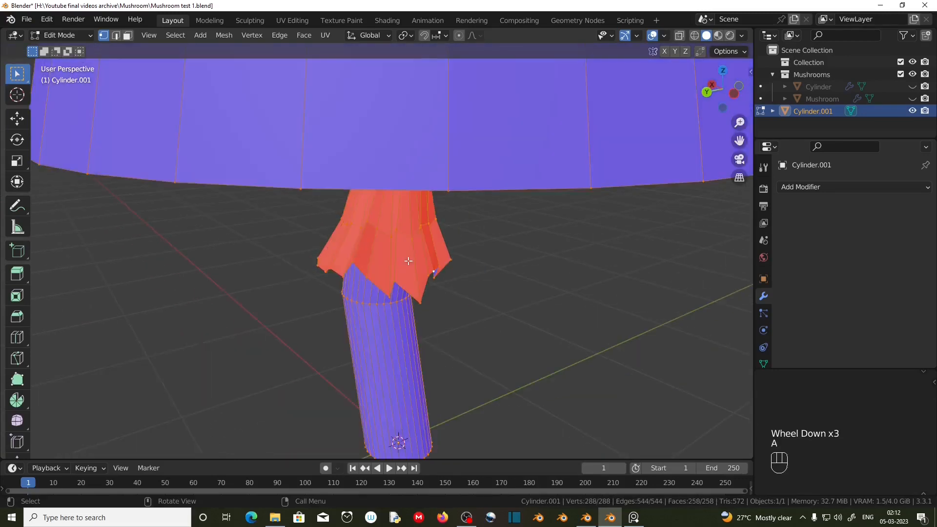
key(shift+n)
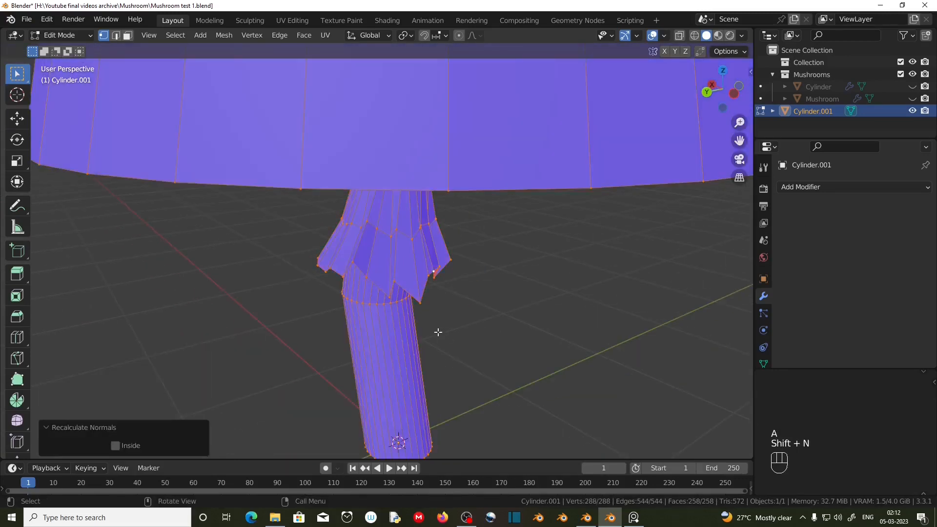
Check the skirt's face directions from below and turn off the Face Orientation overlay
scroll(438, 332, up, 2)
middle_drag(438, 332, 405, 270)
click(664, 35)
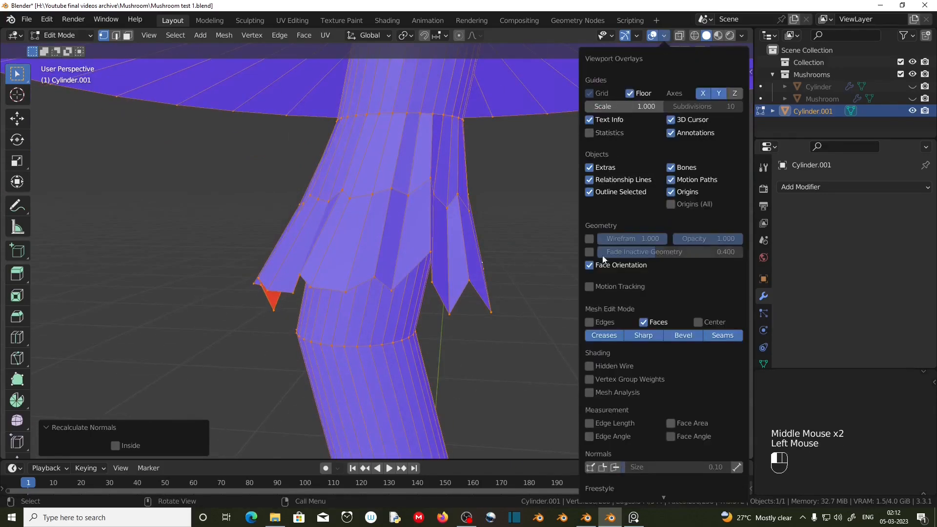
click(590, 267)
Add a Subdivision Surface modifier to the bent-stem mushroom
scroll(419, 322, down, 5)
middle_drag(414, 322, 420, 324)
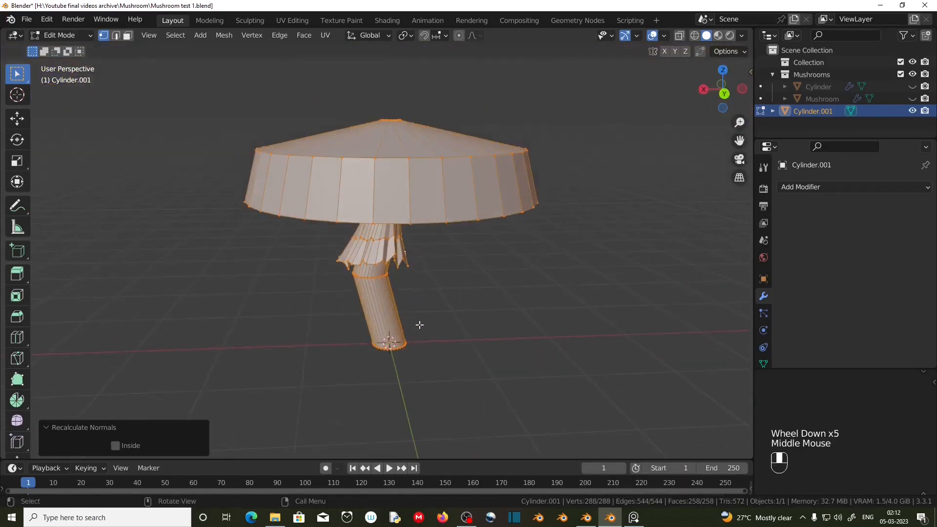
middle_drag(475, 294, 496, 270)
click(824, 186)
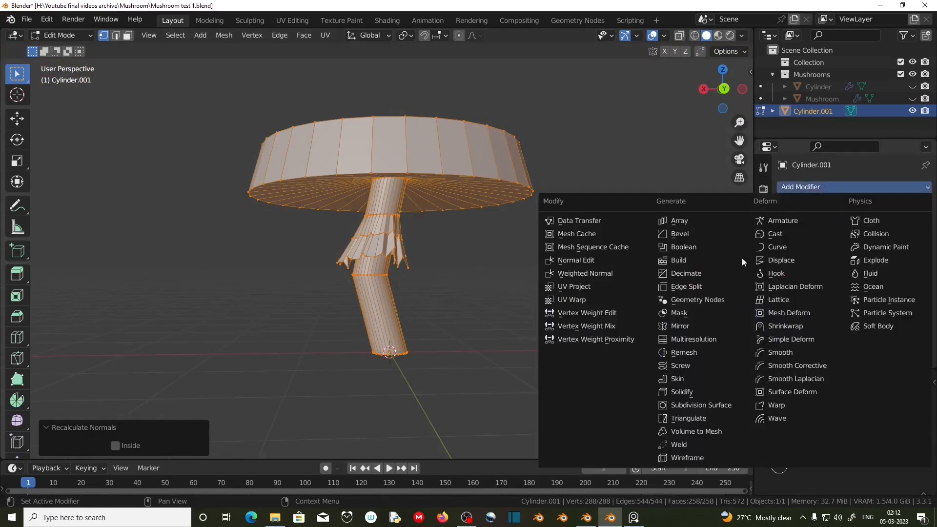
click(701, 404)
In front view with edge selection, add a loop cut around the lower stem, slid down by a factor of about 0.91 to sharpen the base
middle_drag(370, 284, 442, 267)
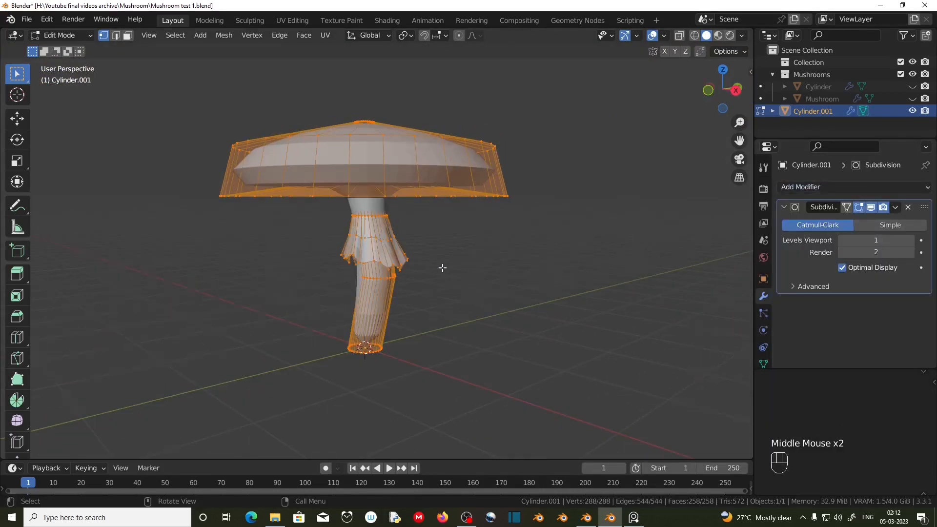
key(KP_1)
click(116, 36)
scroll(494, 343, up, 2)
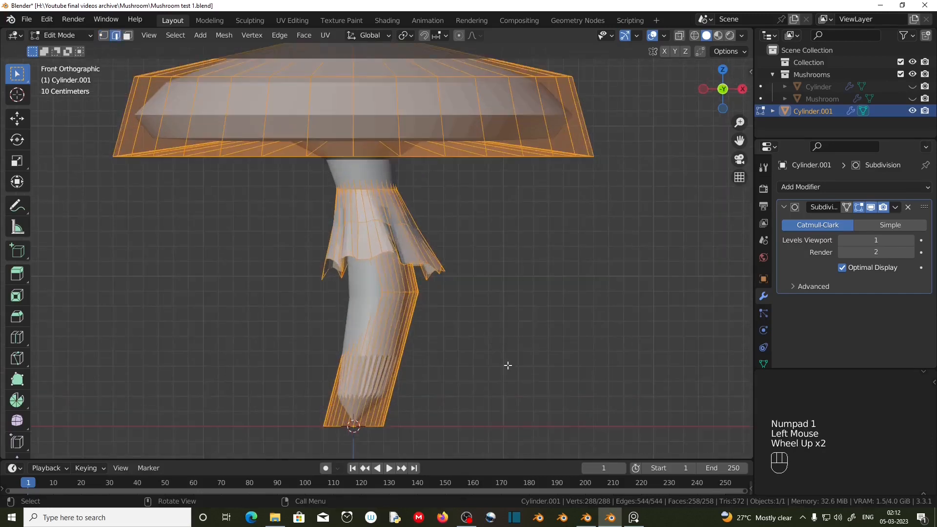
shift+middle_drag(508, 366, 522, 317)
key(ctrl+r)
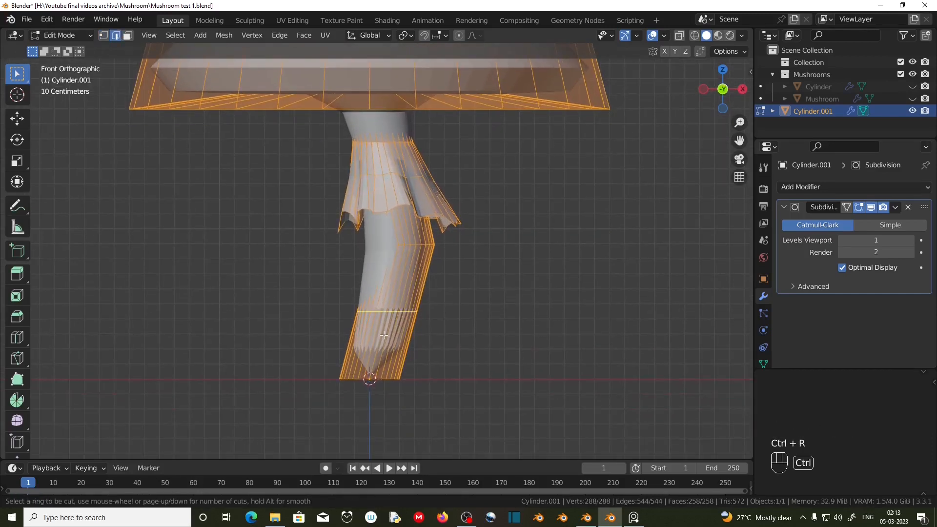
click(384, 335)
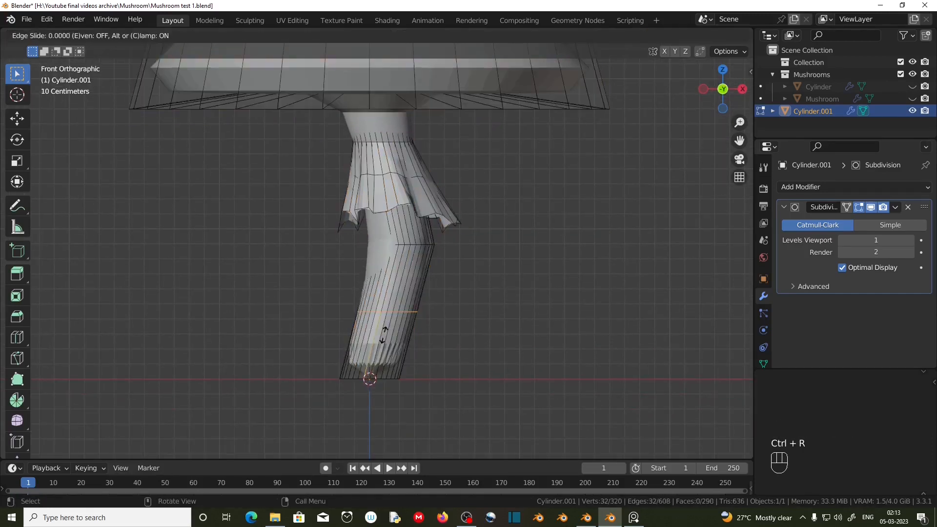
click(376, 397)
Add another loop cut around the lower stem section, slid up by a factor of about 0.93 to just below the bend
key(ctrl+r)
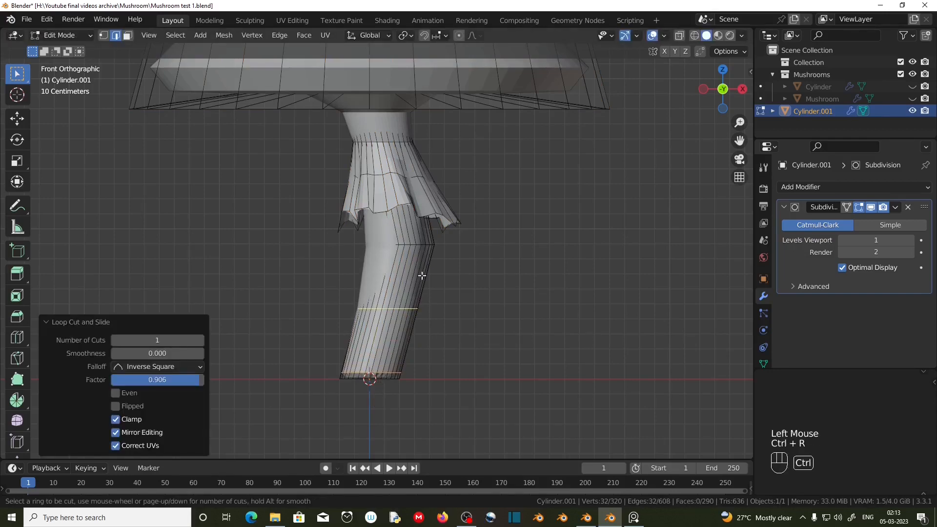
click(420, 276)
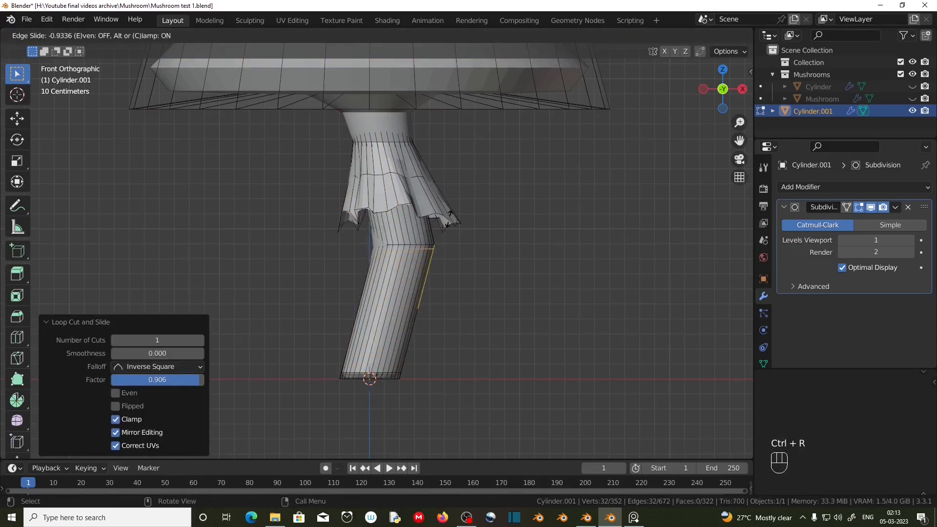
click(449, 218)
Edge-slide the loop below the bend down the stem by a factor of about 0.25 to soften the bend
scroll(433, 271, up, 3)
shift+middle_drag(432, 272, 381, 257)
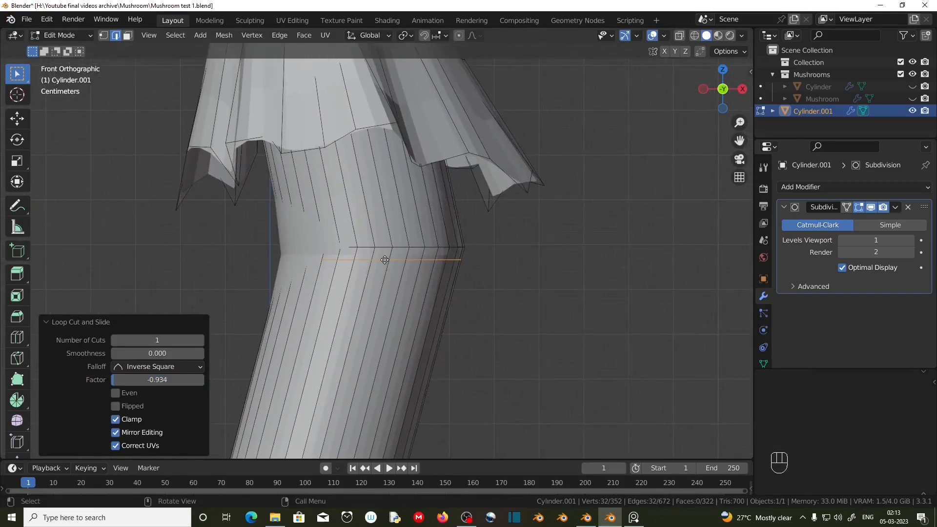
key(g)
key(g)
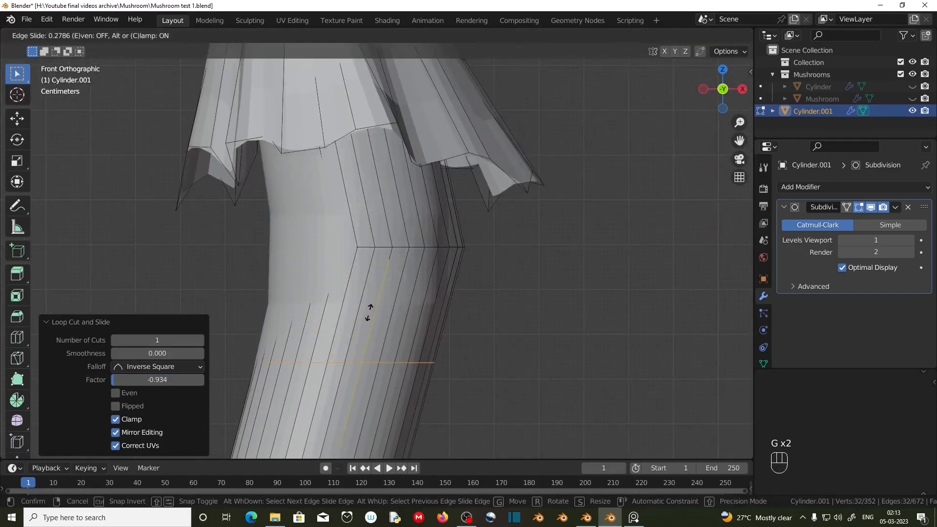
click(369, 312)
scroll(377, 309, down, 2)
shift+middle_drag(376, 310, 455, 241)
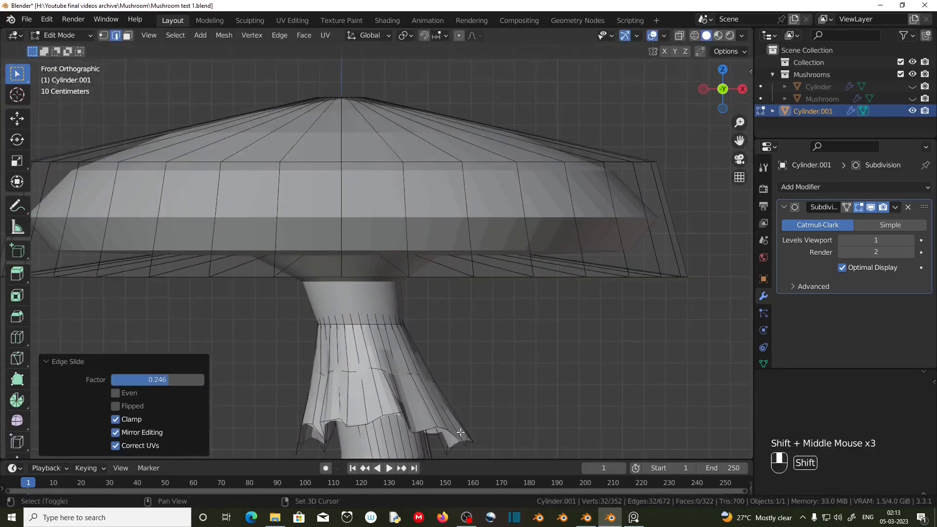
Add a loop cut around the side of the cap, slid down toward the rim by a factor of about 0.52
key(ctrl+r)
click(455, 242)
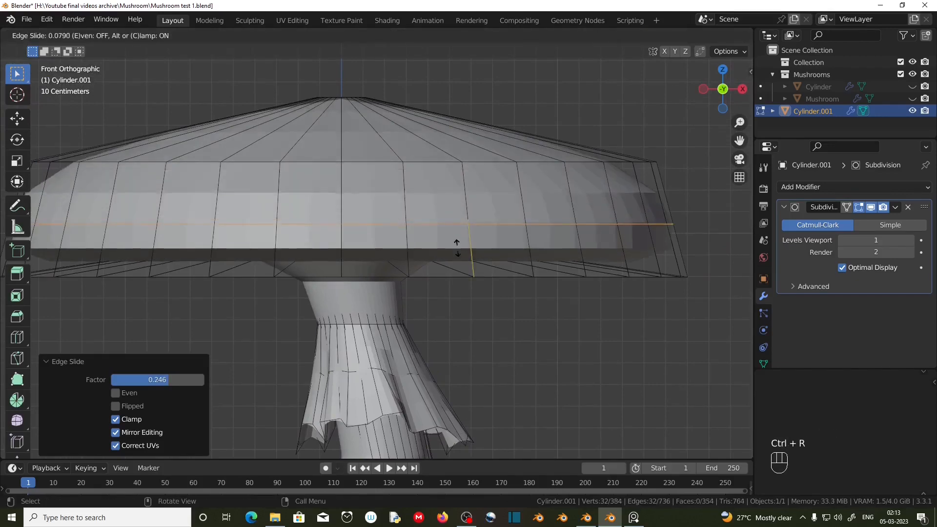
click(464, 270)
middle_drag(463, 269, 463, 226)
scroll(463, 225, down, 2)
key(KP_1)
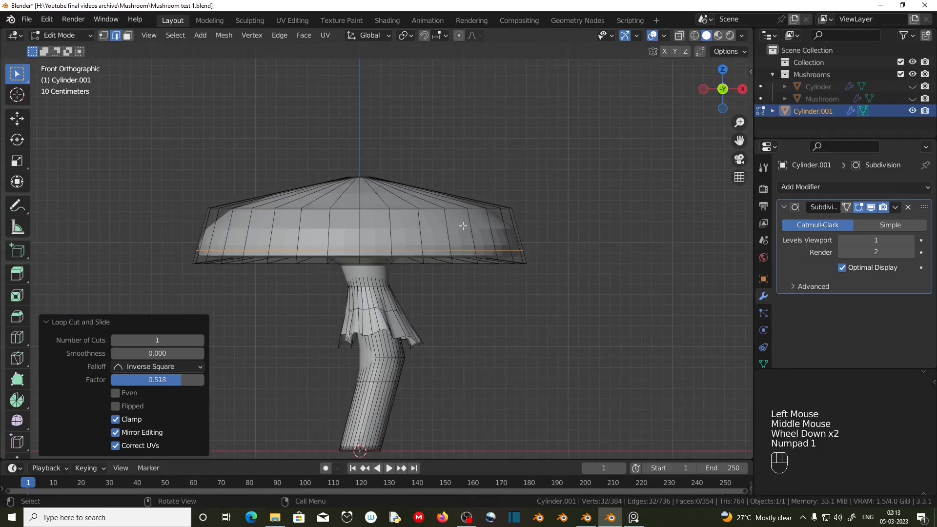
Add a loop cut around the cap's sloped upper surface, slid slightly toward the peak with a factor of about -0.15
key(ctrl+r)
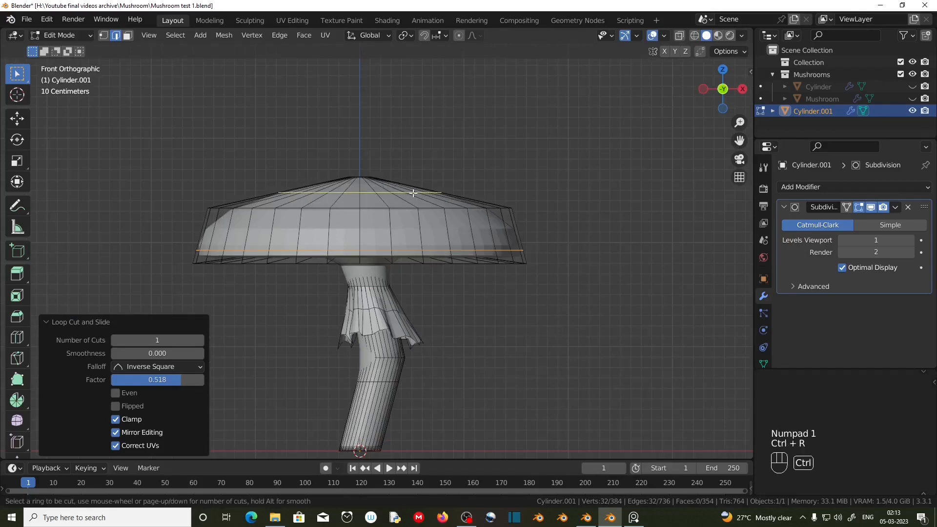
click(414, 193)
click(404, 186)
shift+middle_drag(404, 285, 411, 219)
Add a loop cut around the stem above the skirt, slid up toward the cap with a factor of about -0.48
key(ctrl+r)
click(382, 208)
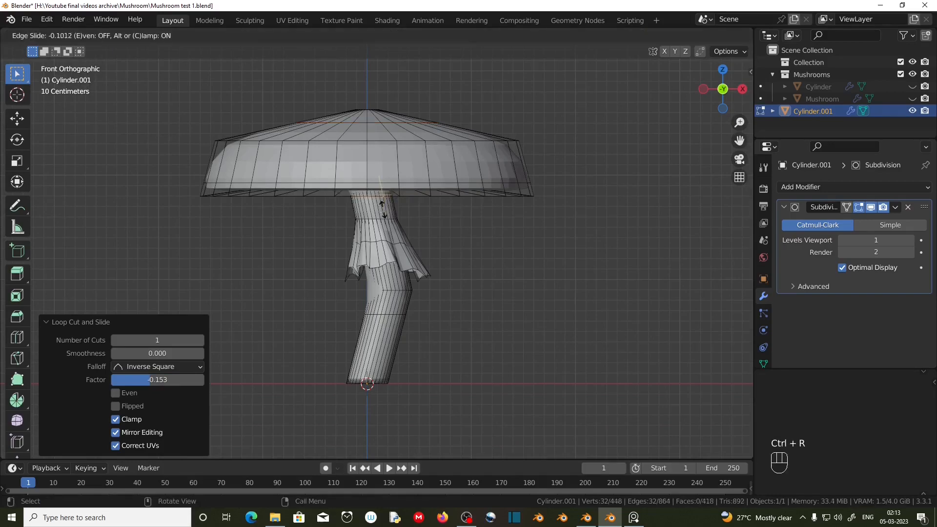
click(382, 200)
middle_drag(383, 200, 597, 79)
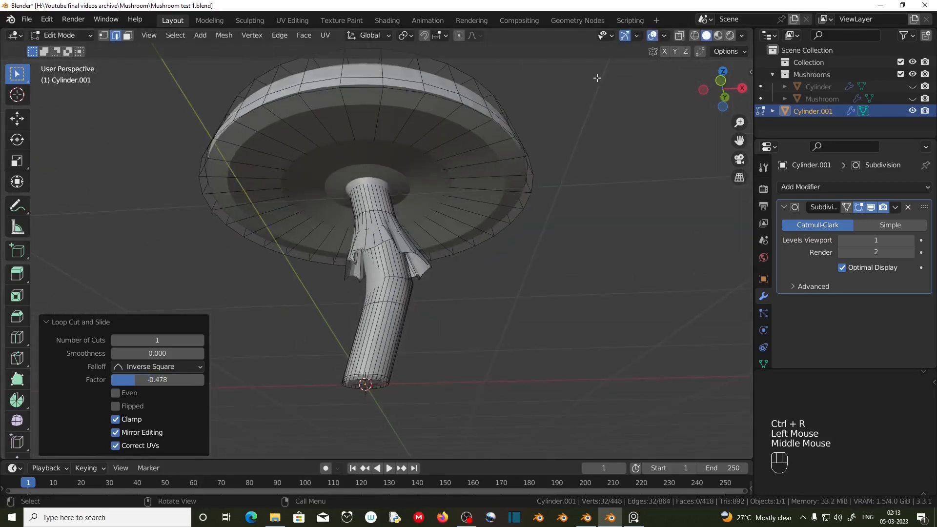
With X-ray on in front view, edge-slide the upper stem loop closer to the cap junction, and turn X-ray off again
click(679, 35)
middle_drag(385, 217, 380, 276)
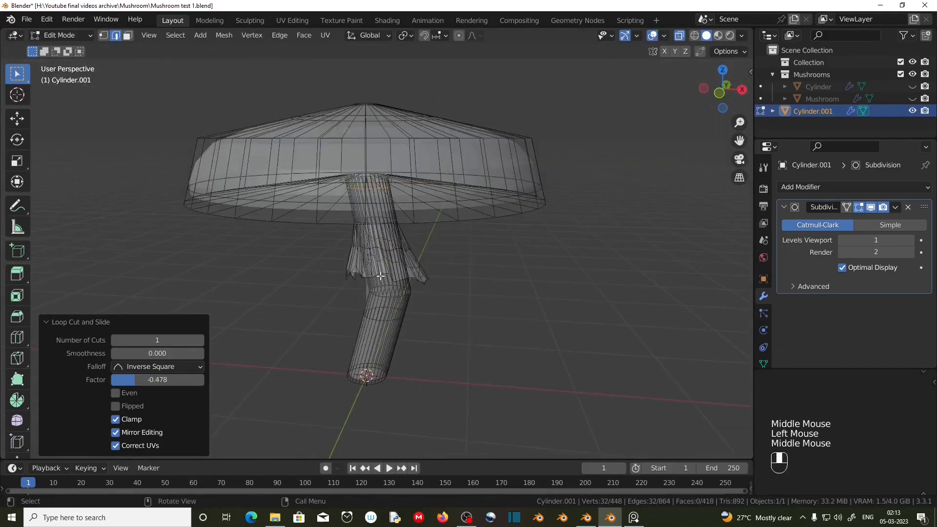
key(KP_1)
key(g)
key(g)
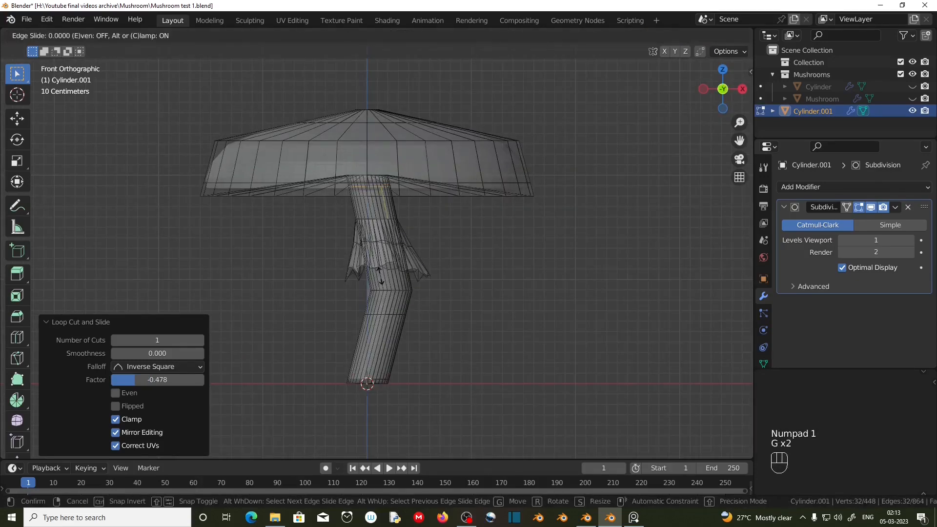
click(380, 268)
middle_drag(381, 267, 382, 239)
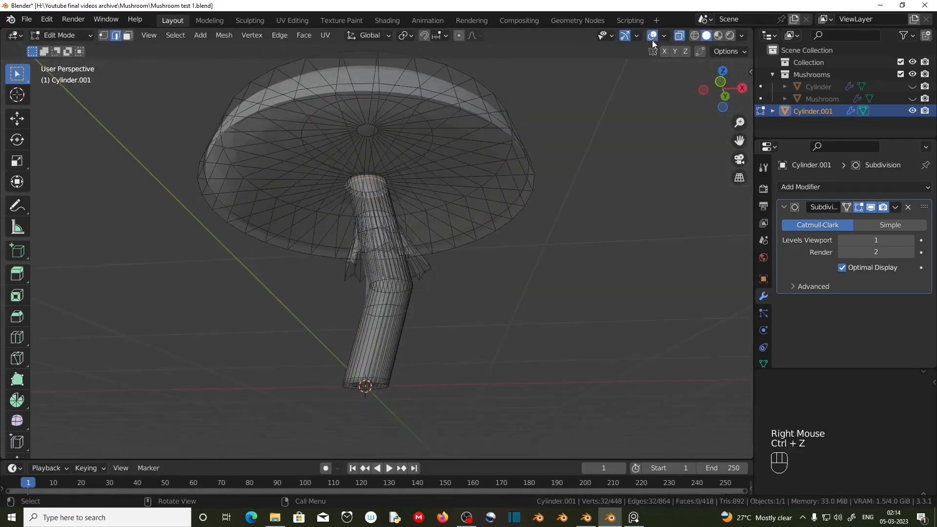
click(677, 36)
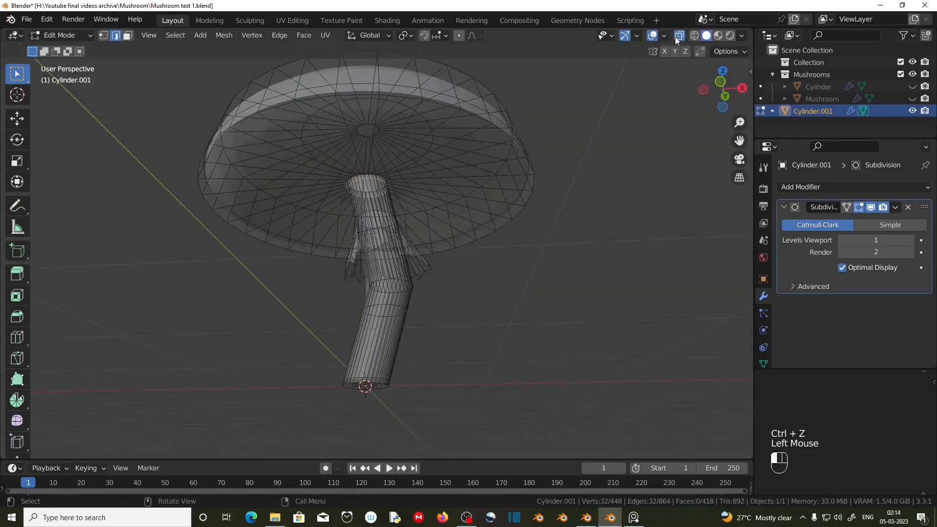
Add a loop cut on the cap's underside, slid outward near the rim with a factor of about -0.83
key(ctrl+r)
click(415, 154)
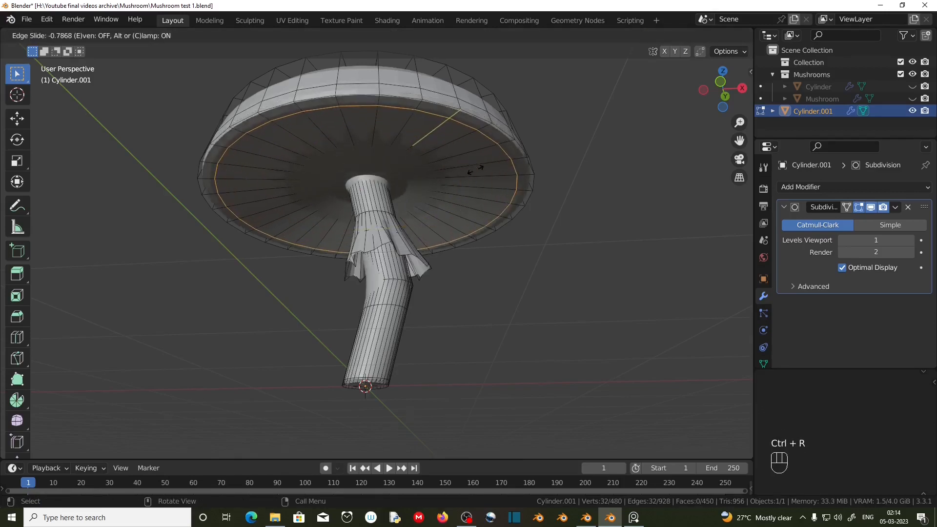
click(399, 172)
Add a second loop cut on the cap's underside, slid inward toward the stem by a factor of about 0.73
key(ctrl+r)
click(388, 173)
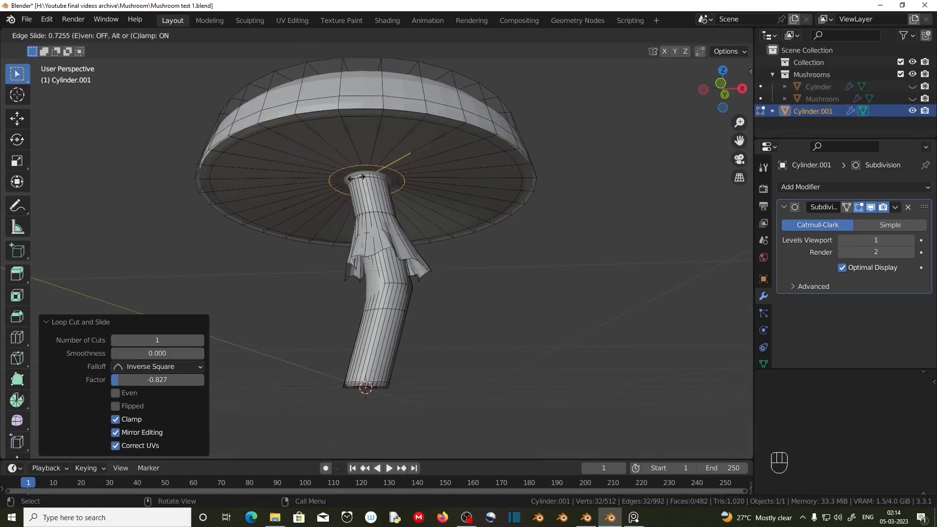
click(386, 174)
middle_drag(386, 175, 371, 360)
scroll(367, 321, down, 2)
key(KP_1)
scroll(359, 286, up, 1)
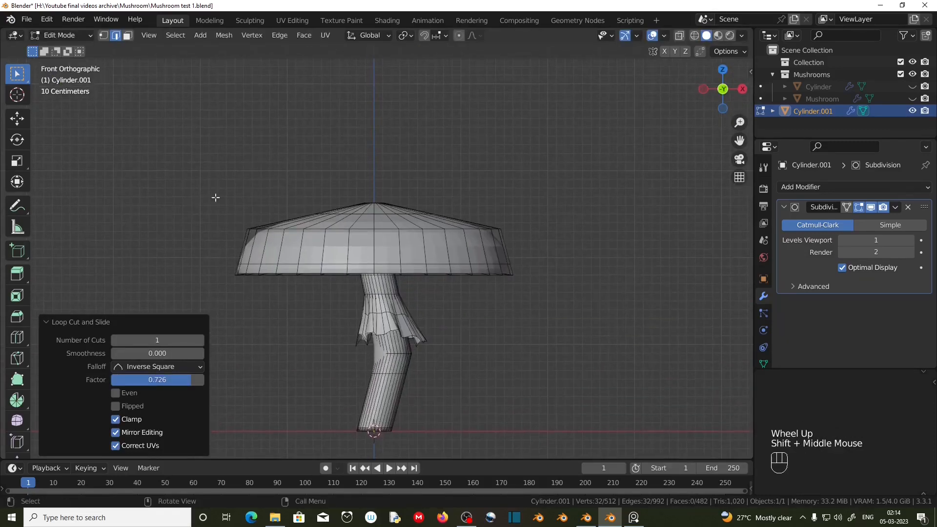
With X-ray on, select the cap's top, side and outer underside ring, and scale the selection uniformly to about 0.847
click(679, 35)
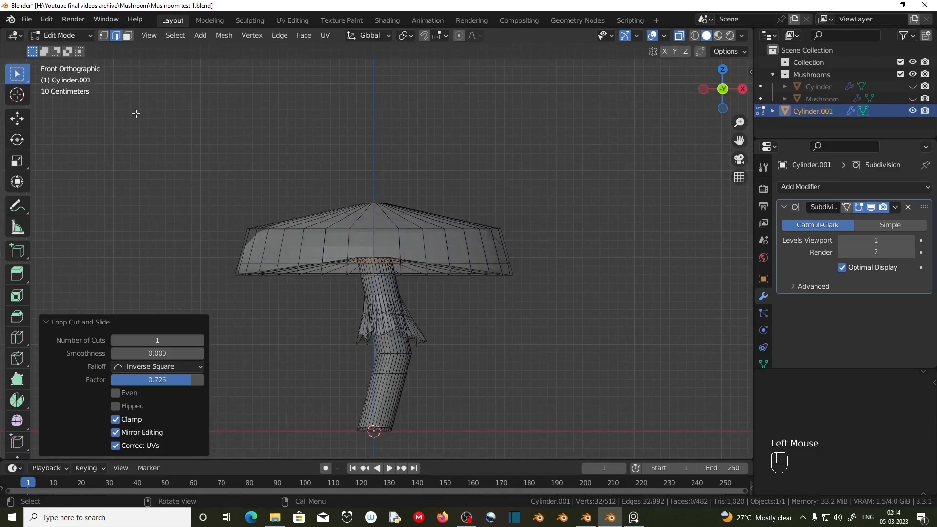
drag(135, 113, 526, 241)
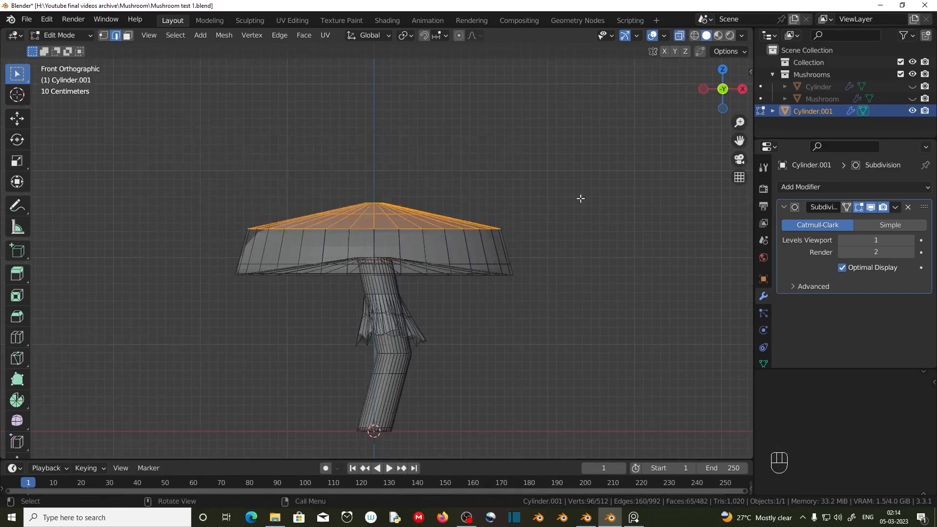
key(ctrl)
key(ctrl+KP_Add)
key(ctrl+KP_Add)
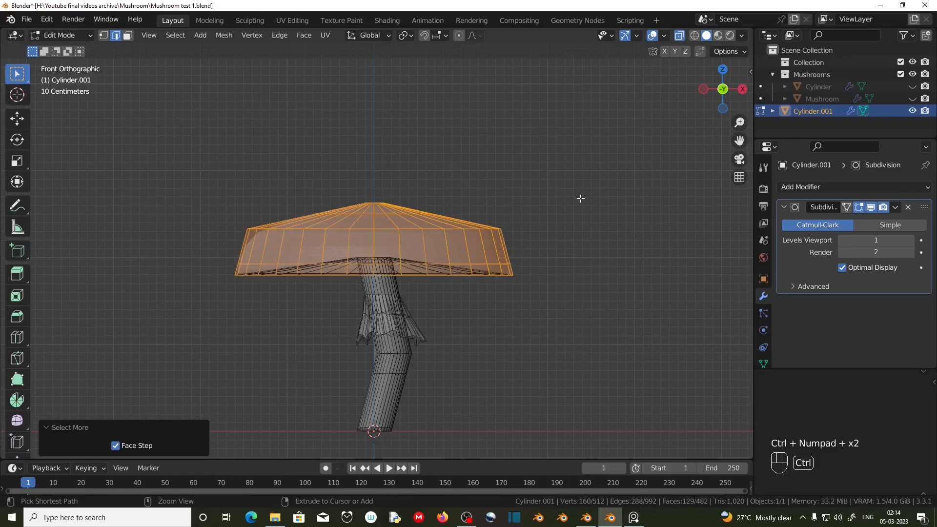
key(ctrl+KP_Add)
middle_drag(530, 279, 517, 259)
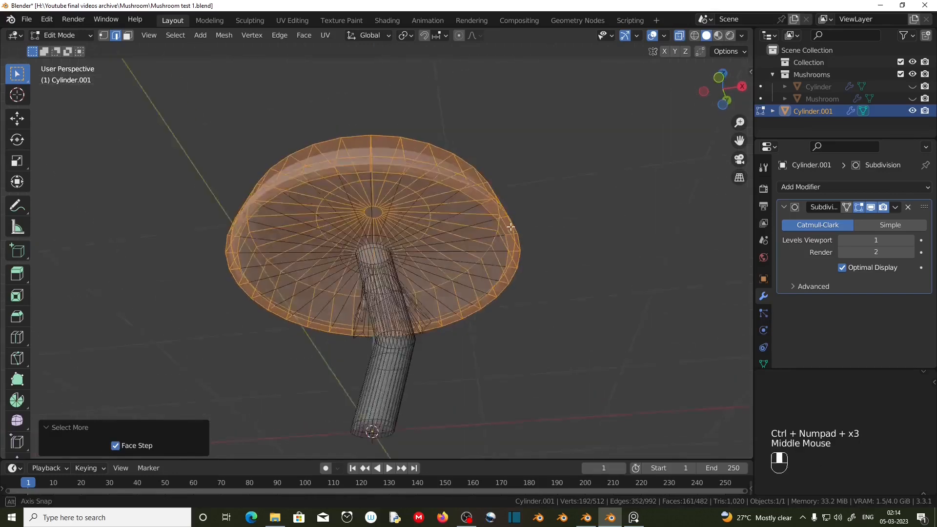
key(KP_1)
key(s)
key(z)
click(564, 204)
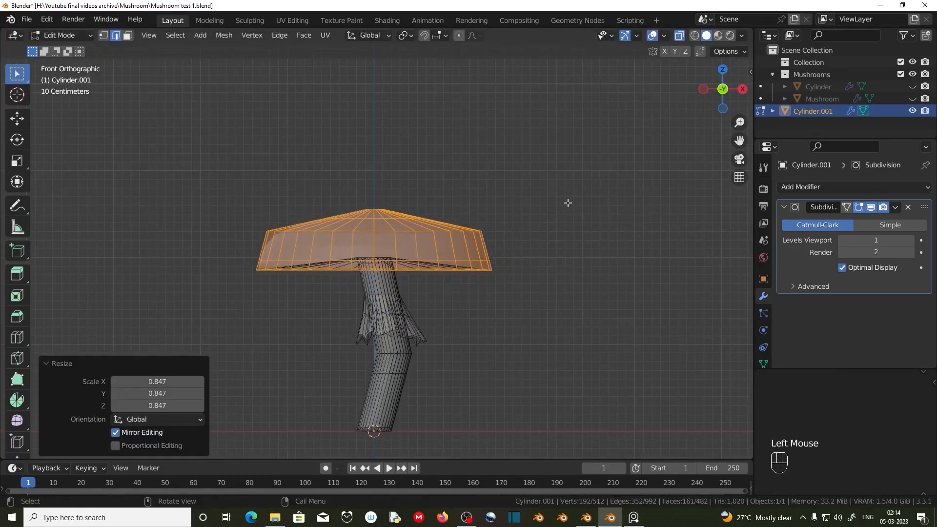
Move the selected cap geometry slightly down along the Z axis
key(g)
key(z)
click(525, 216)
Select the edge loop at the cap's upper shoulder and scale it to about 0.907 to round the profile
drag(251, 234, 530, 253)
key(s)
click(491, 278)
scroll(481, 340, up, 2)
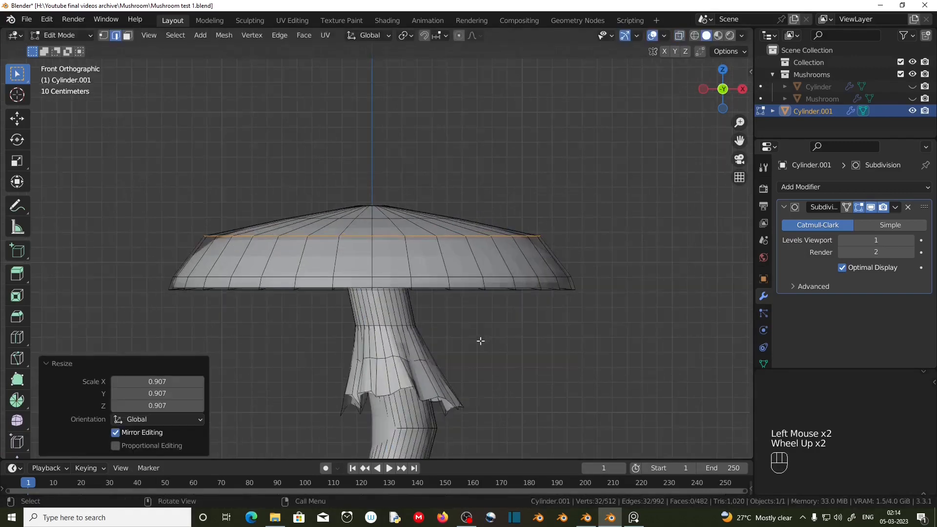
shift+middle_drag(481, 340, 402, 298)
scroll(377, 322, down, 2)
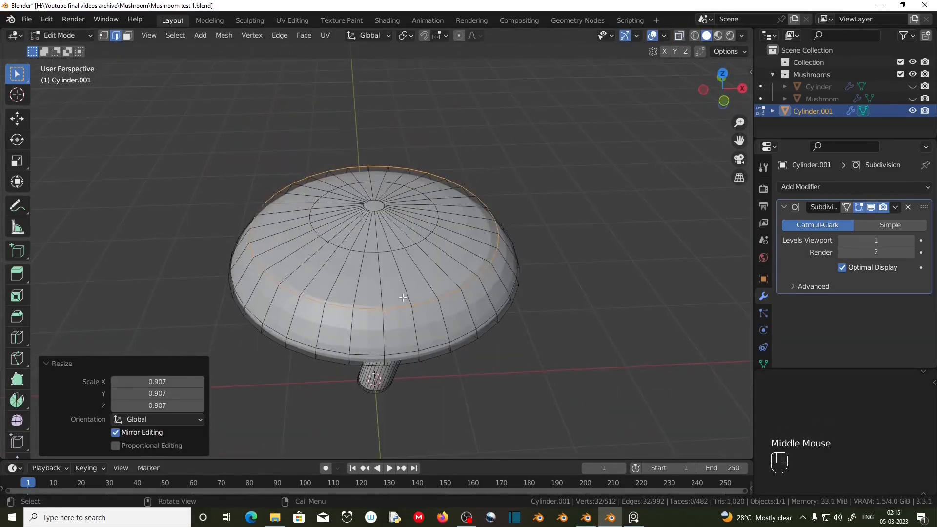
Using proportional editing, move the cap's top face about 0.088 m along X and 0.049 m up in front view
click(126, 37)
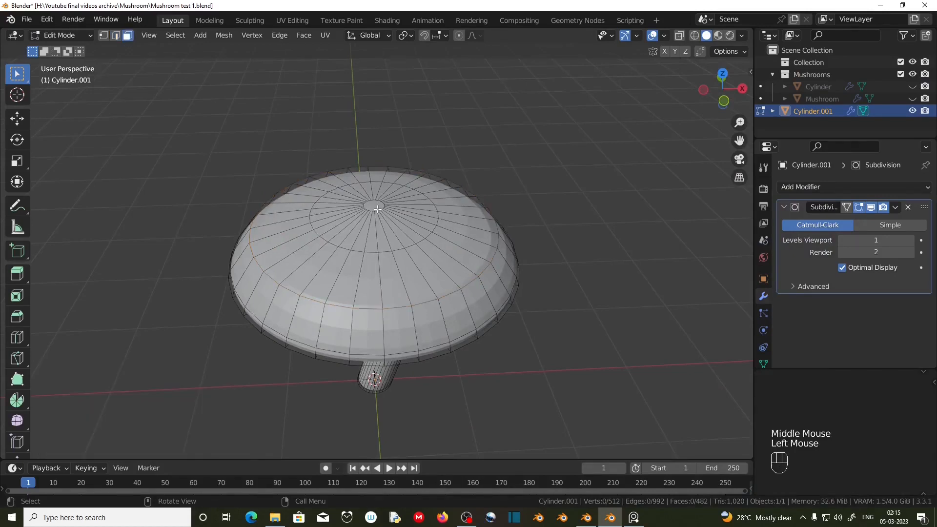
click(370, 206)
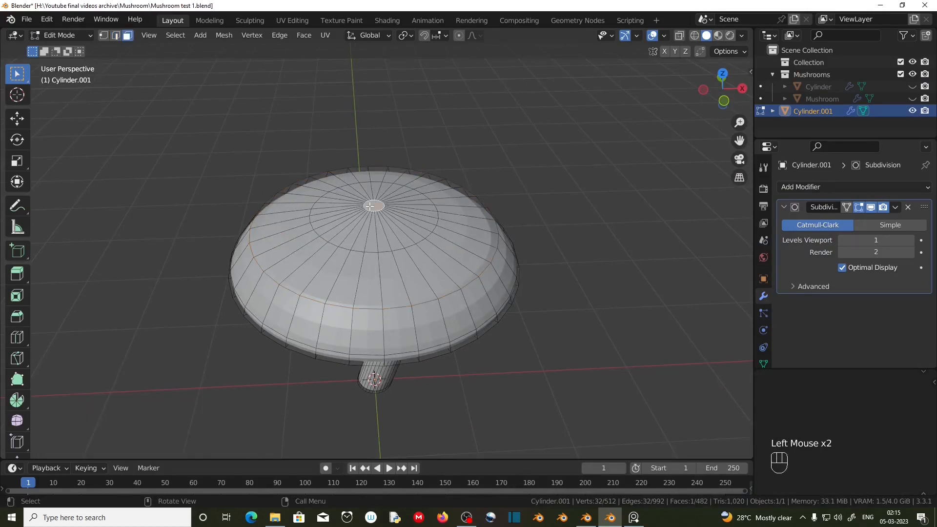
key(KP_1)
shift+middle_drag(361, 201, 448, 191)
scroll(384, 230, up, 2)
click(459, 36)
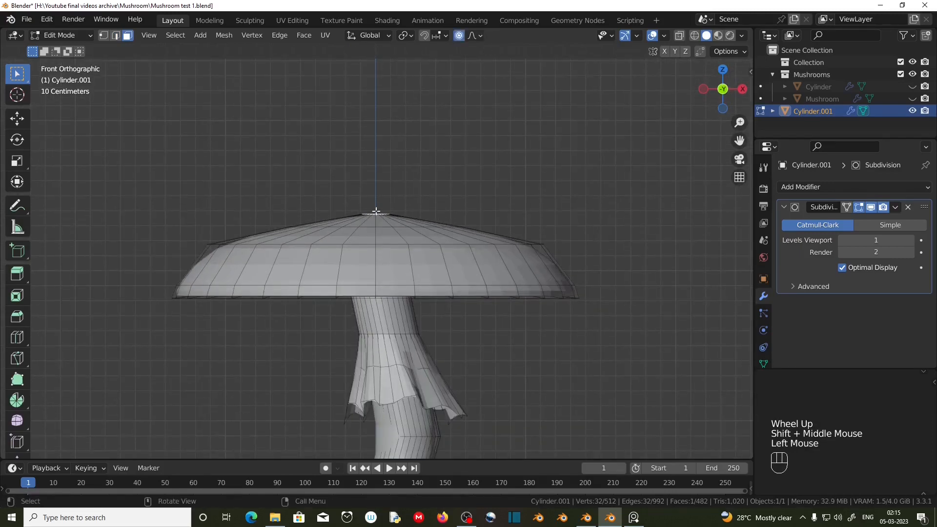
key(g)
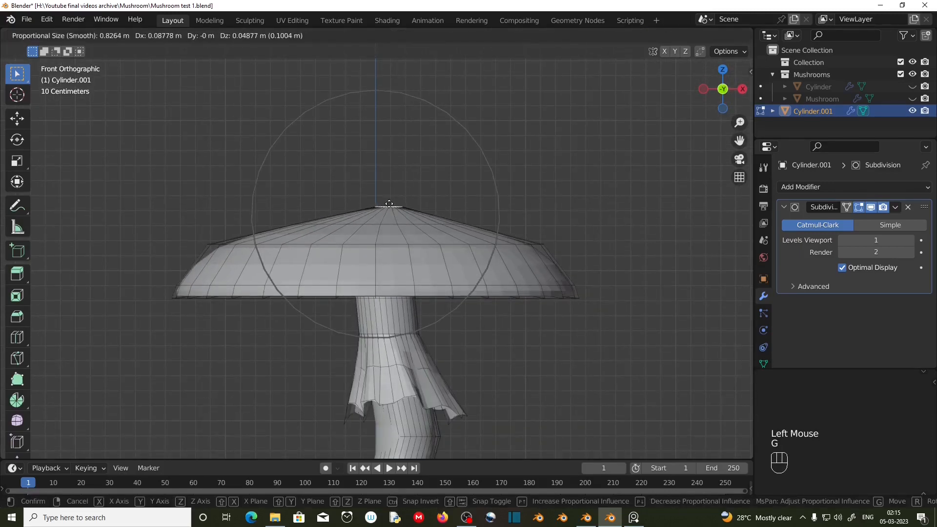
click(389, 203)
Select the cap's shoulder edge loop and rotate it slightly in front view with a proportional size of about 1.21 to tilt the cap
alt+click(384, 244)
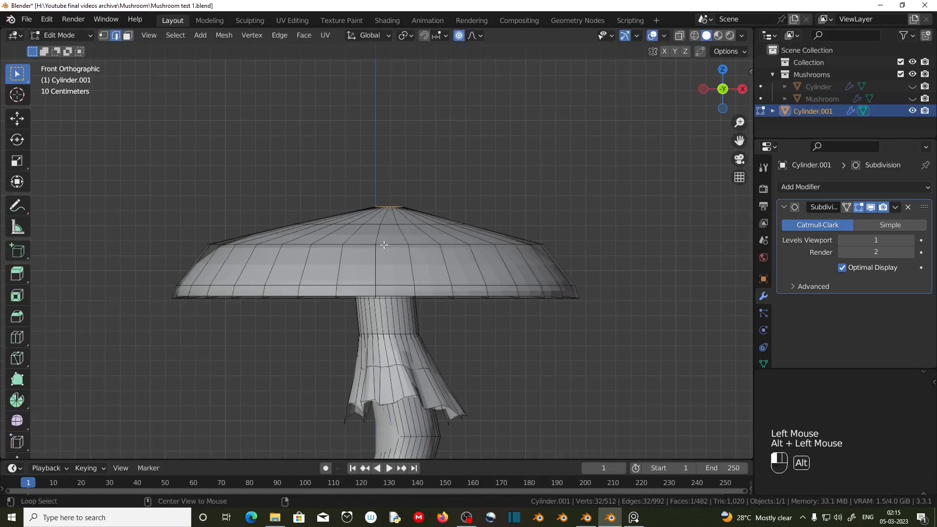
key(r)
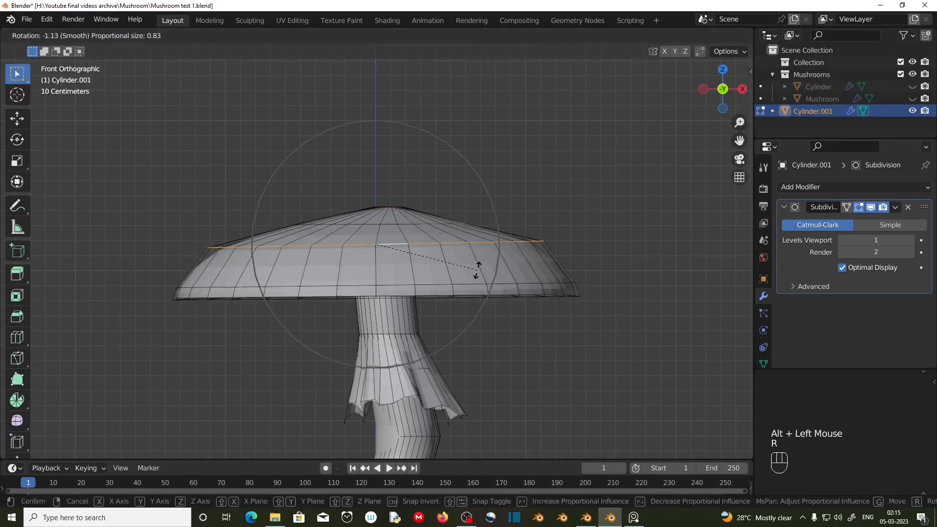
scroll(481, 258, down, 2)
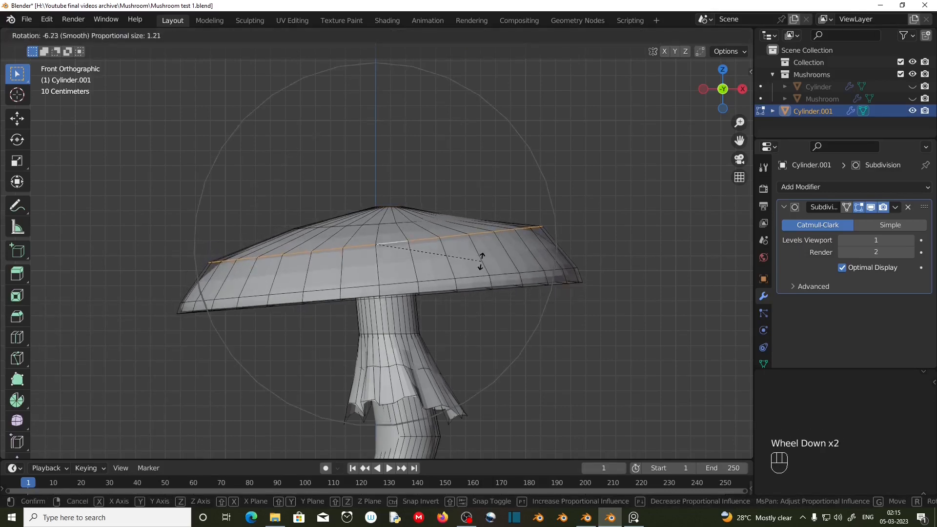
click(480, 258)
Box-select the cap's peak with X-ray on and rotate it about -9.4° with a proportional size of about 0.56
key(alt+z)
drag(349, 157, 424, 210)
key(r)
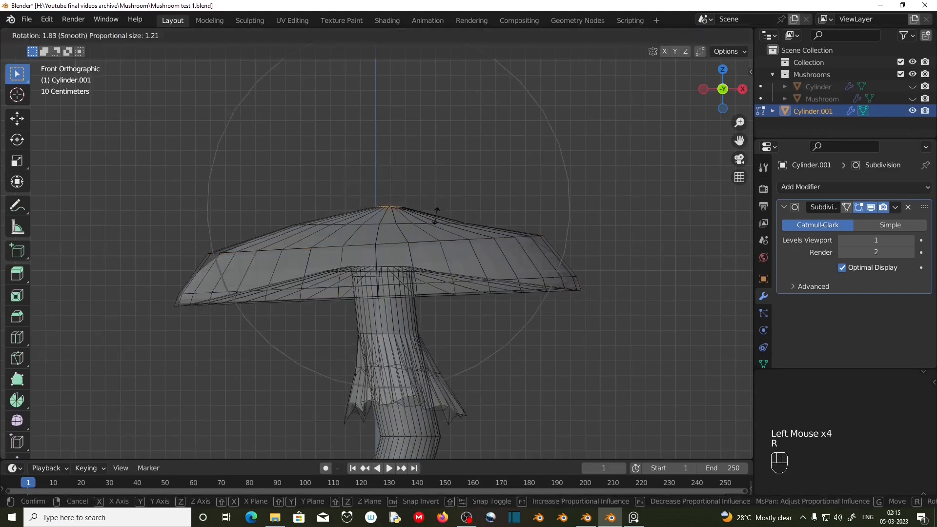
scroll(436, 210, up, 5)
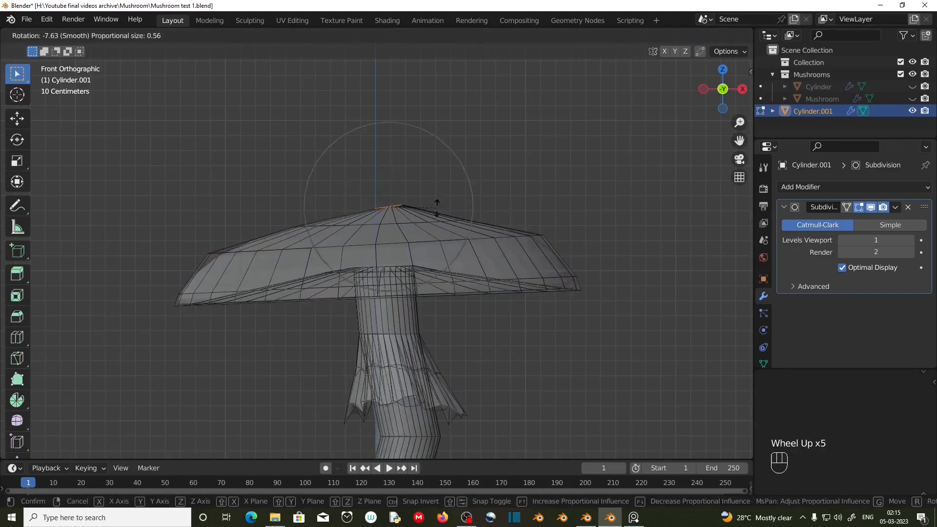
click(435, 207)
scroll(429, 270, down, 2)
shift+middle_drag(430, 270, 414, 207)
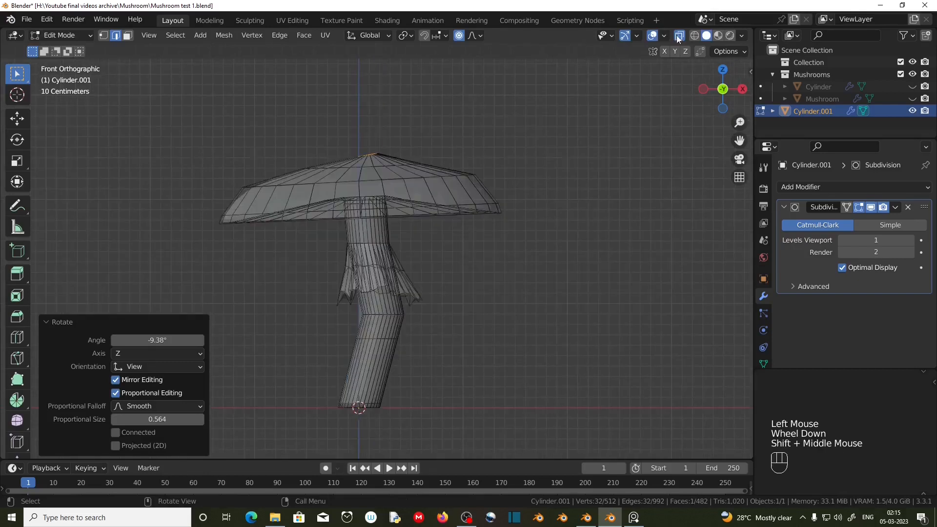
Turn off X-ray, leave Edit Mode and shade the mushroom smooth
click(679, 36)
scroll(418, 353, up, 2)
shift+middle_drag(389, 383, 373, 175)
key(Tab)
right_drag(373, 175, 373, 236)
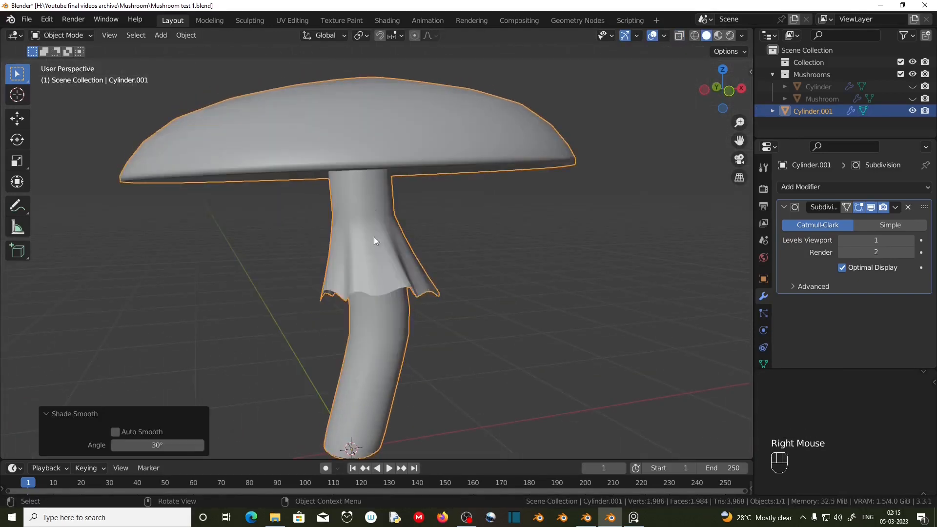
scroll(374, 244, down, 2)
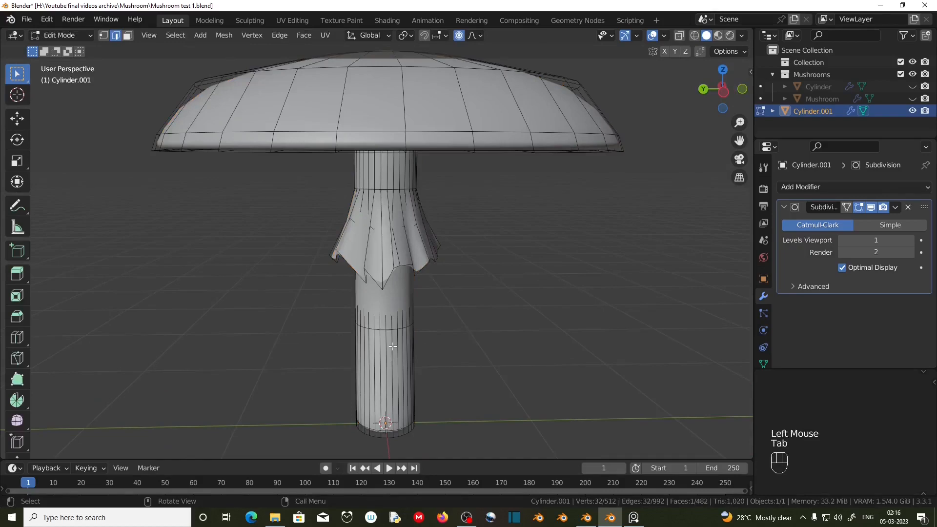
In right view, move the stem's bend loop about 0.159 m along Y with a proportional size of about 0.91
middle_drag(387, 351, 488, 324)
key(KP_3)
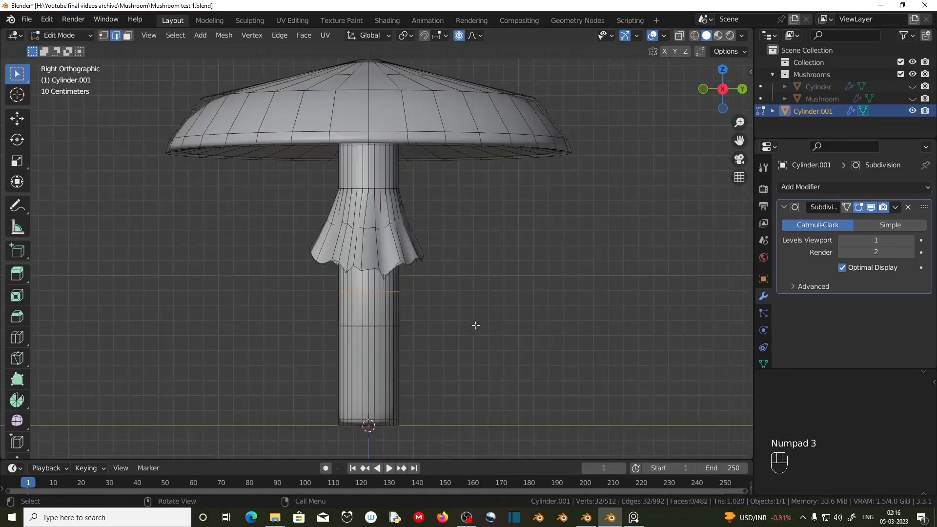
key(g)
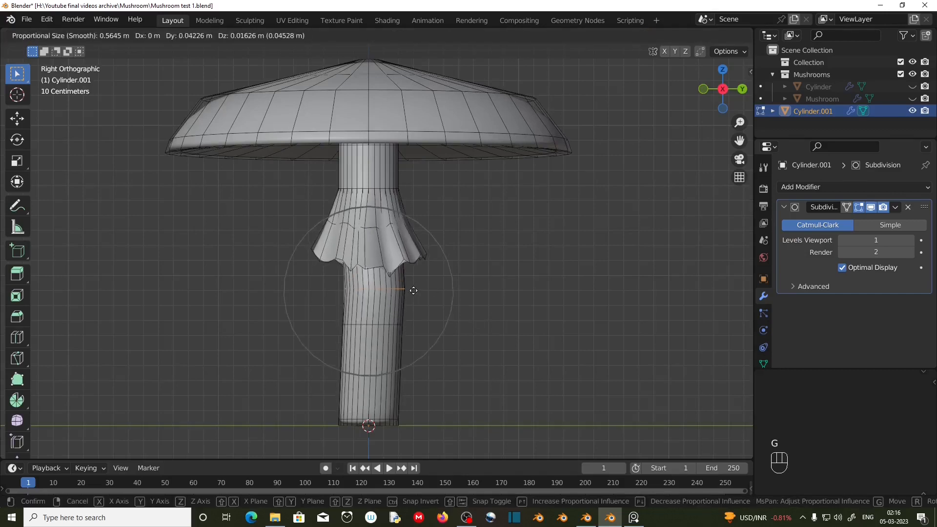
scroll(425, 289, down, 5)
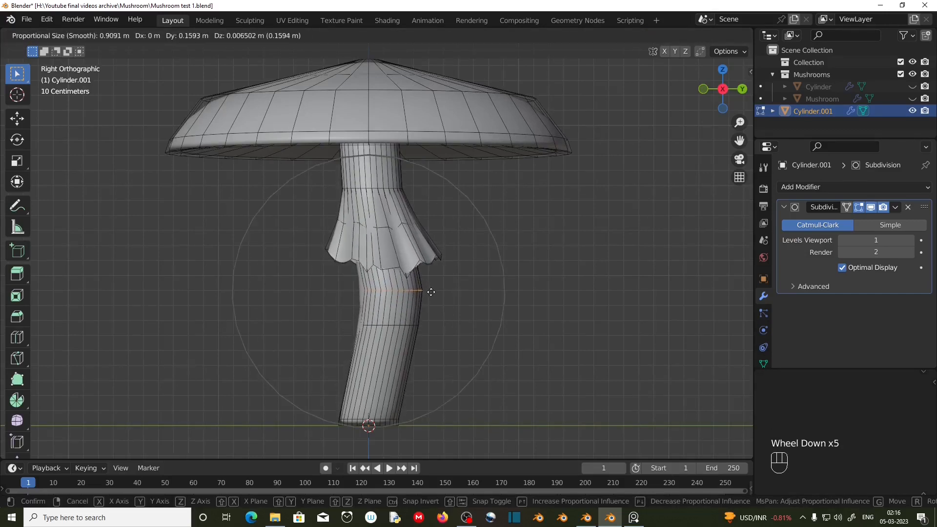
click(430, 289)
middle_drag(430, 289, 460, 312)
key(KP_1)
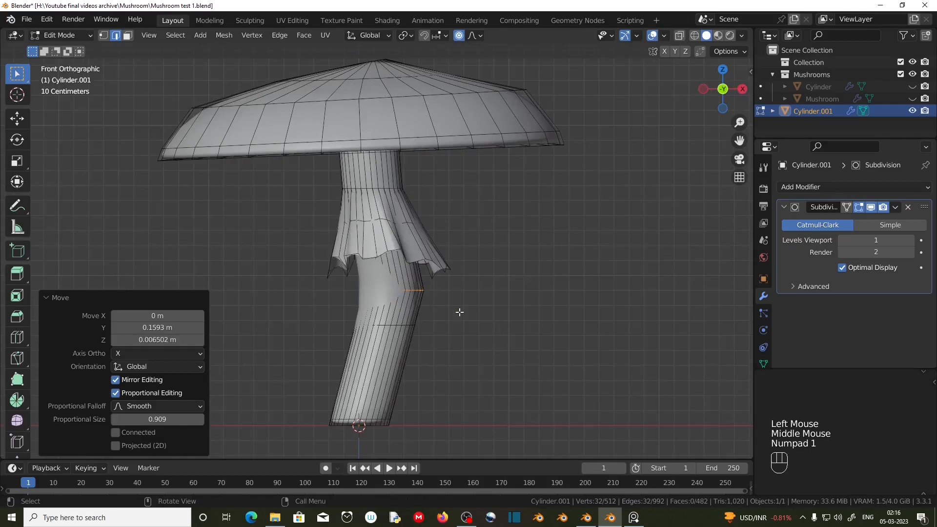
In front view, nudge the stem's bend loop sideways and up with a proportional size of about 0.91, then leave Edit Mode
key(g)
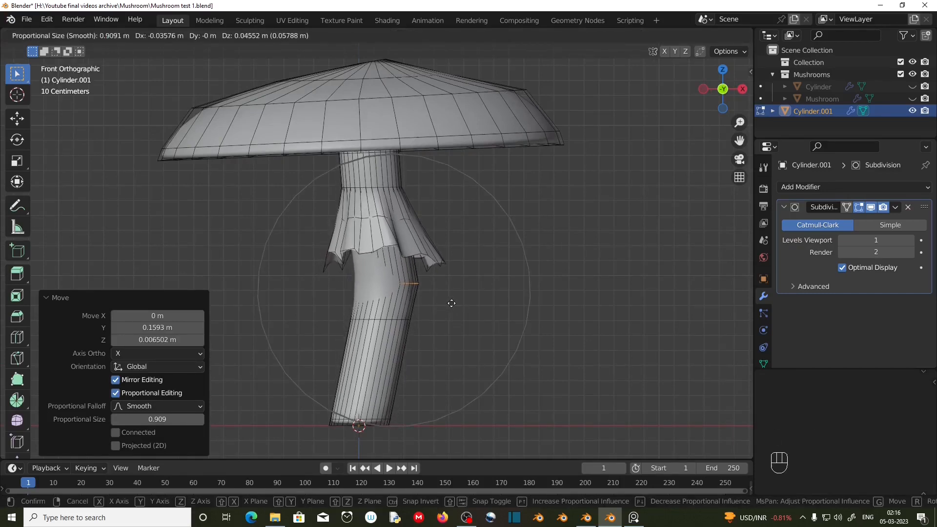
click(444, 307)
scroll(437, 284, down, 2)
middle_drag(436, 284, 434, 299)
key(Tab)
middle_drag(411, 330, 322, 249)
Move the finished mushroom into the Mushrooms collection and hide it in the viewport
key(m)
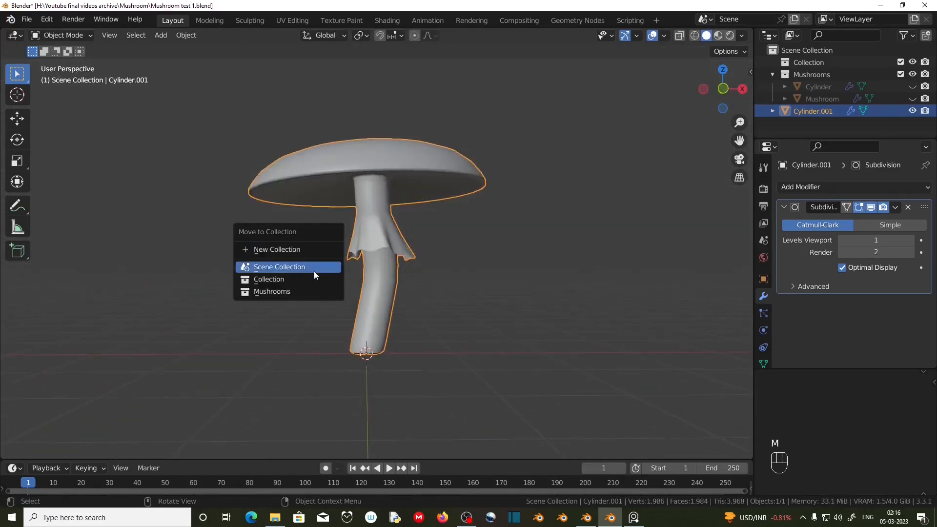
click(305, 291)
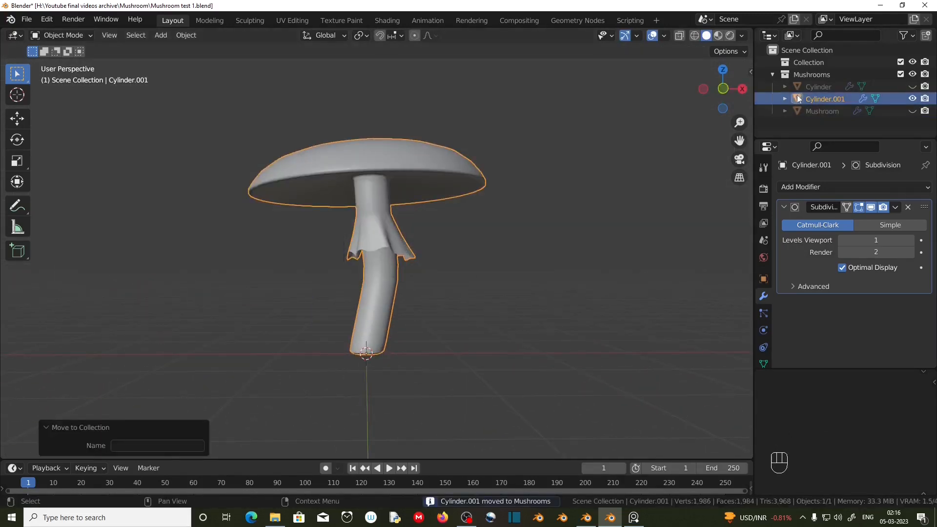
scroll(409, 285, down, 3)
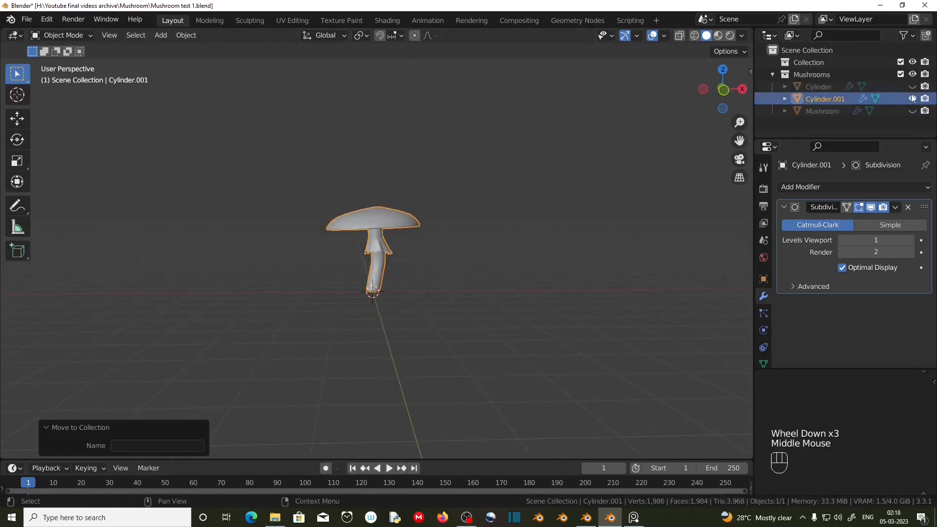
click(913, 99)
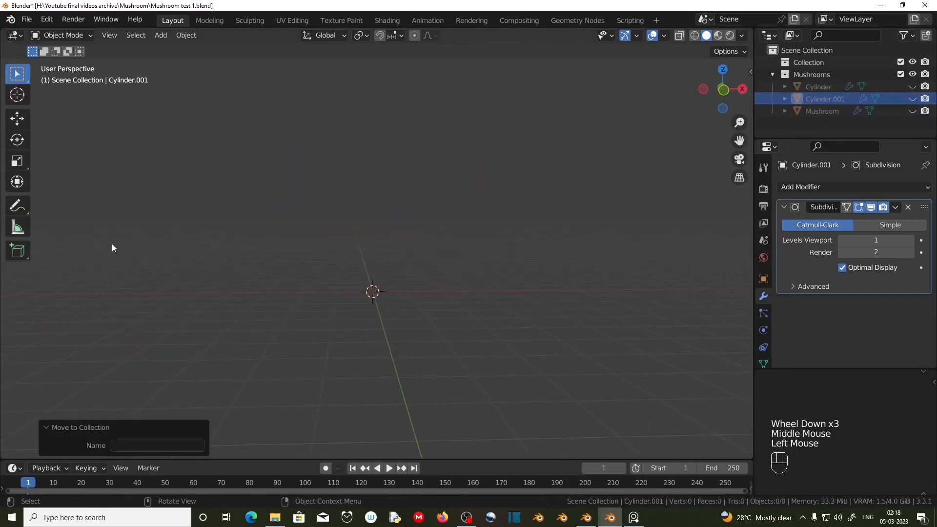
Add a mesh cylinder with 32 vertices, 1 m radius and 2 m depth at the world origin
shift+middle_drag(295, 277, 292, 316)
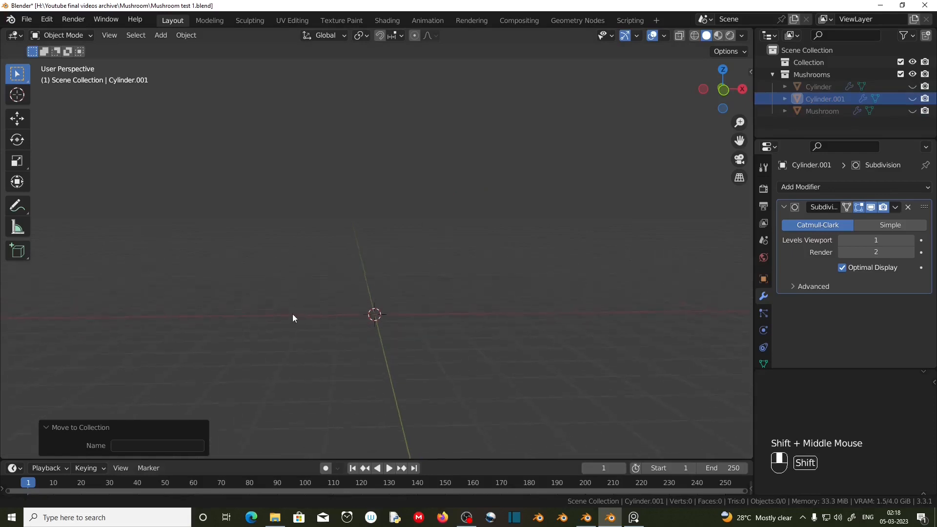
key(shift+a)
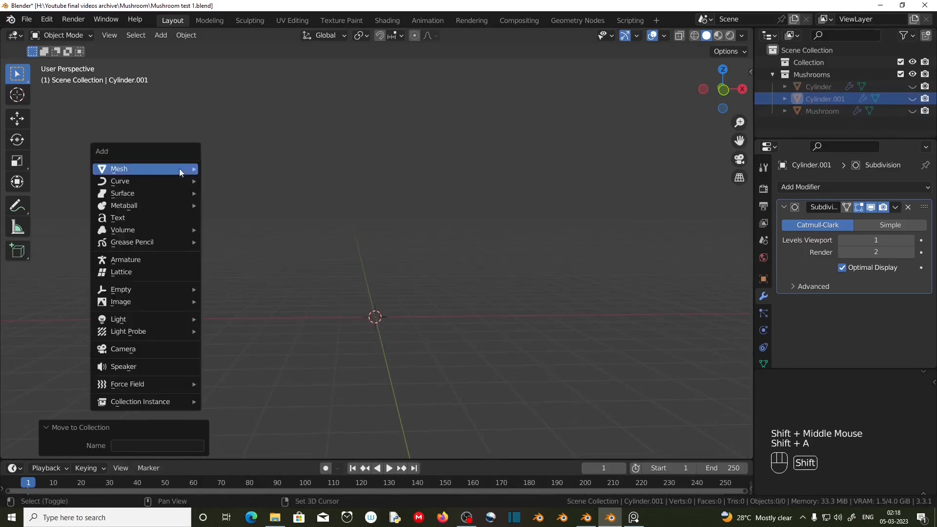
mouse_move(179, 168)
click(283, 230)
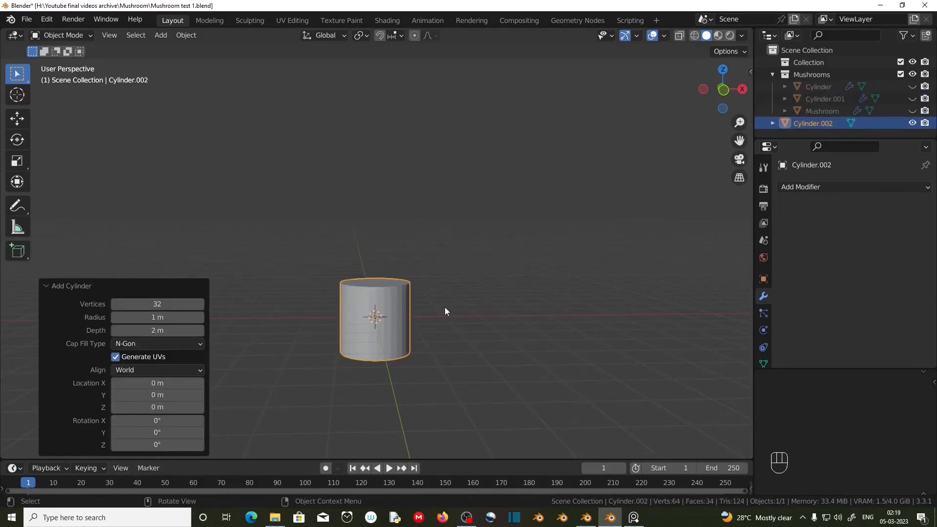
Scale the cylinder to 0.2 on X and Y only and apply its rotation and scale
key(s)
key(shift+z)
text(.2)
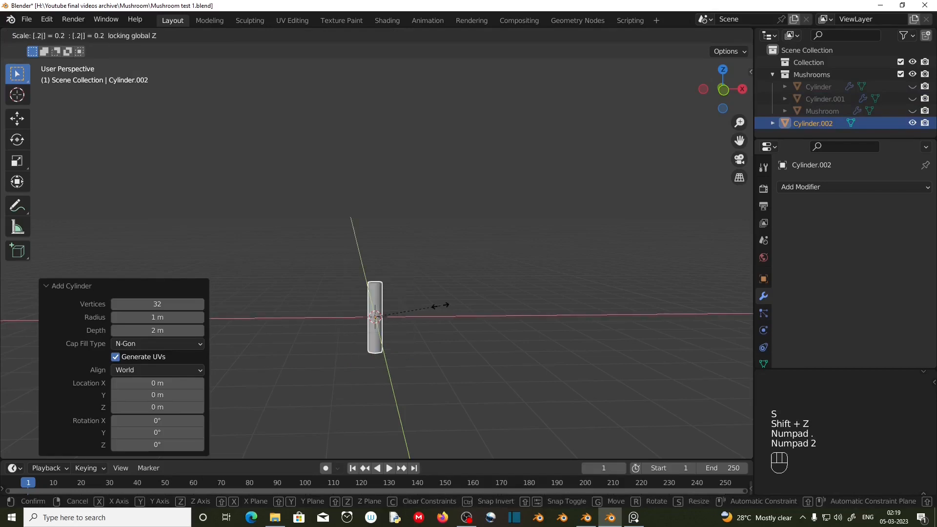
key(KP_Enter)
key(ctrl+a)
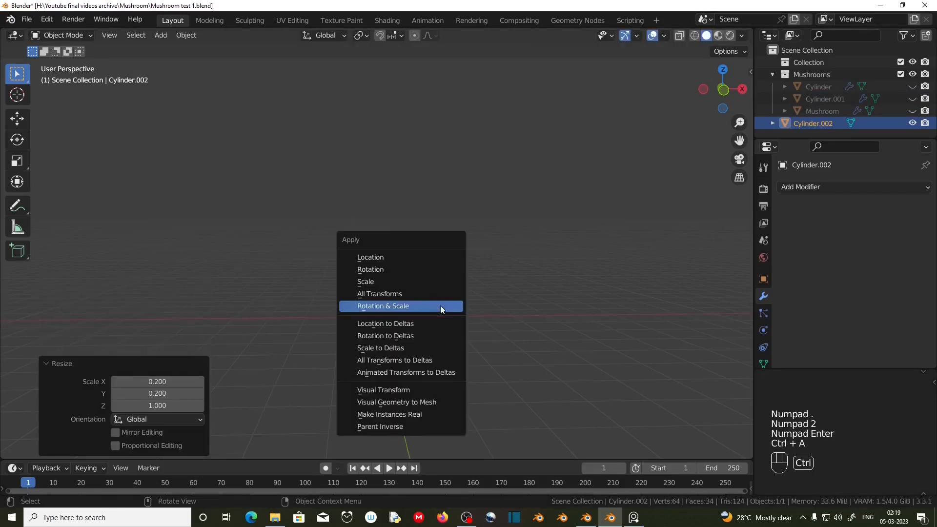
click(440, 305)
In Edit Mode, move the whole cylinder mesh 1 m up along Z and turn off proportional editing
key(KP_1)
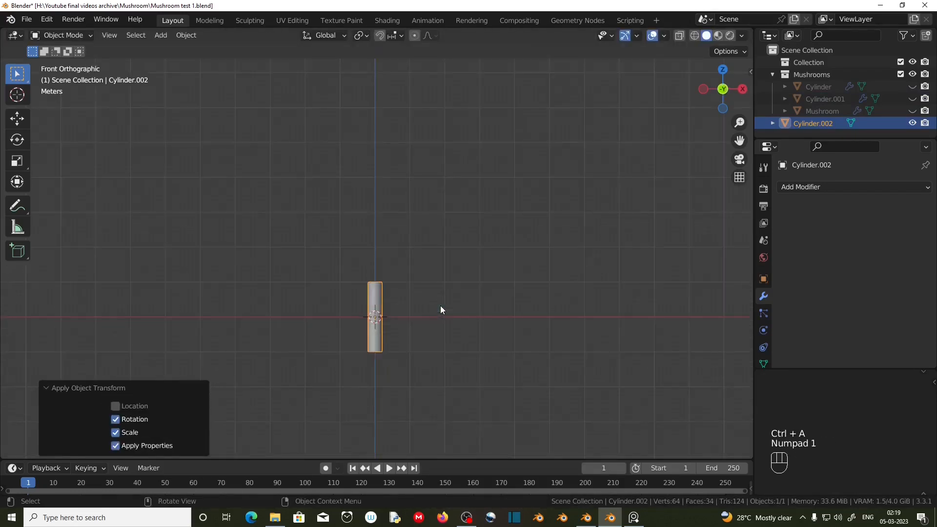
scroll(434, 306, up, 2)
shift+middle_drag(429, 307, 459, 366)
key(Tab)
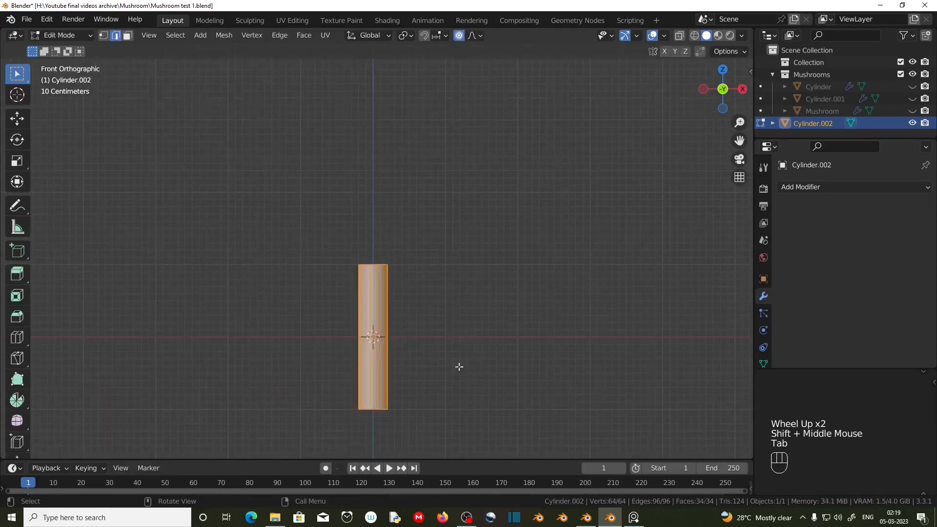
key(a)
key(g)
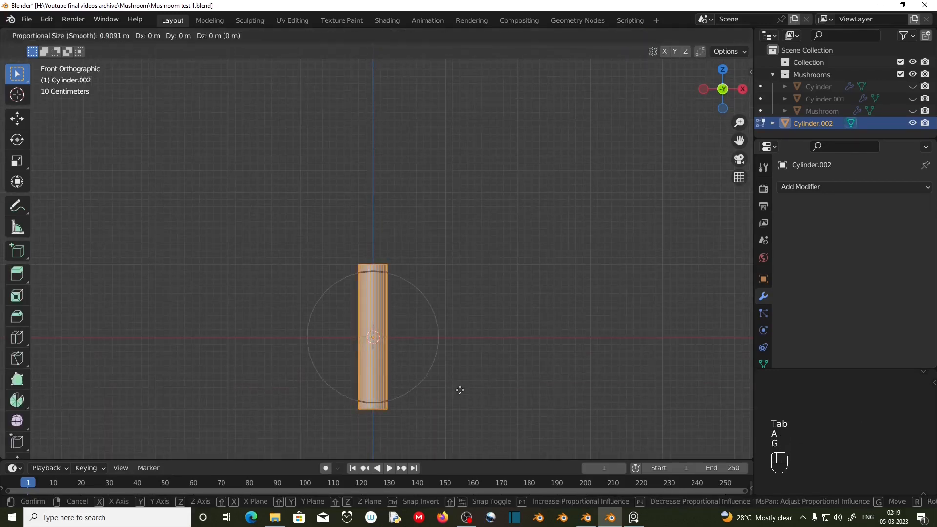
key(z)
key(KP_1)
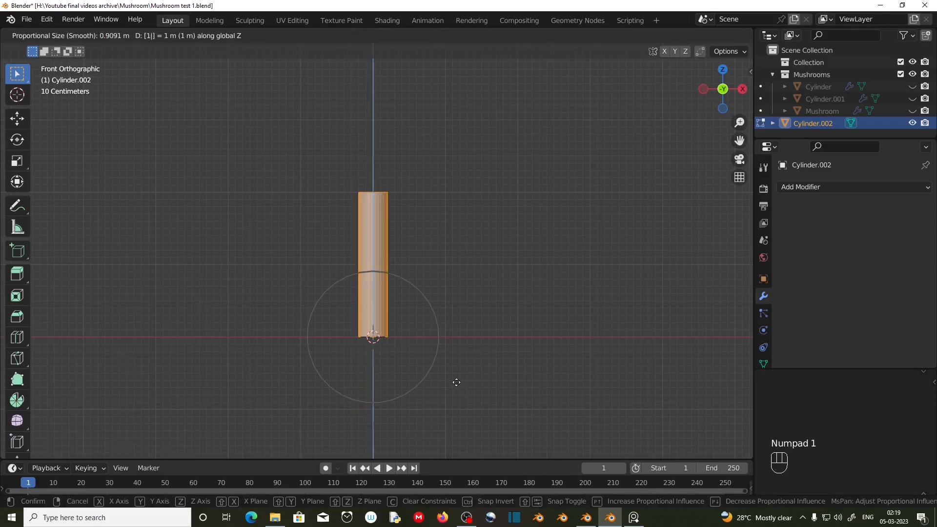
key(KP_Enter)
click(462, 39)
Cut a horizontal edge loop around the stem and slide it down near the base
scroll(432, 292, up, 2)
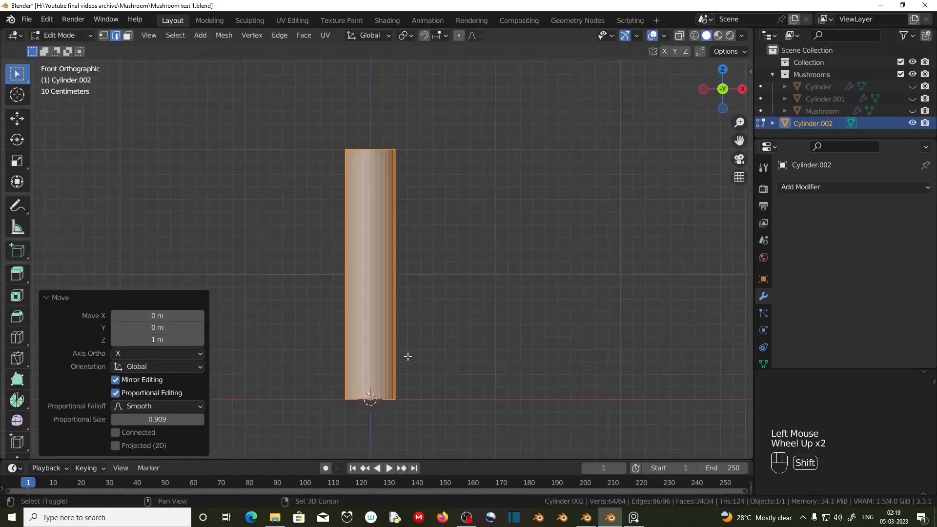
shift+middle_drag(408, 355, 408, 339)
click(86, 300)
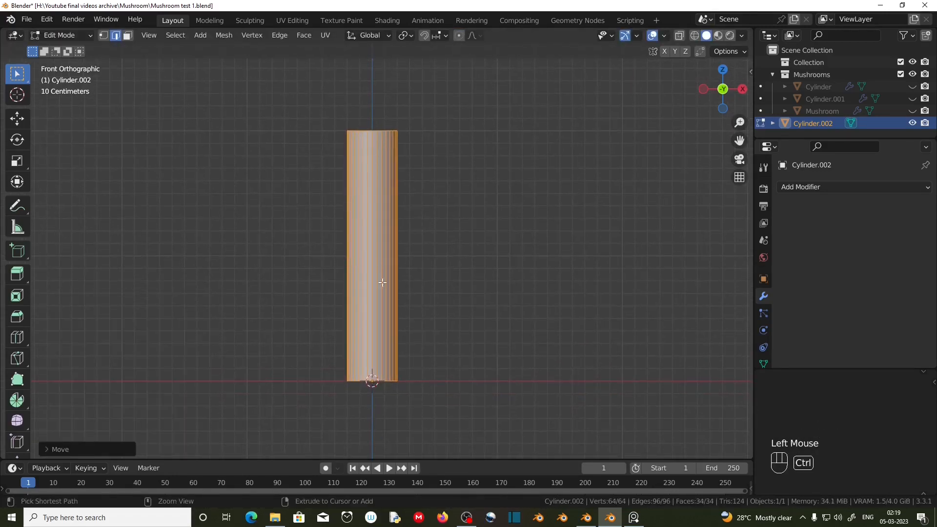
key(ctrl+r)
drag(382, 283, 429, 351)
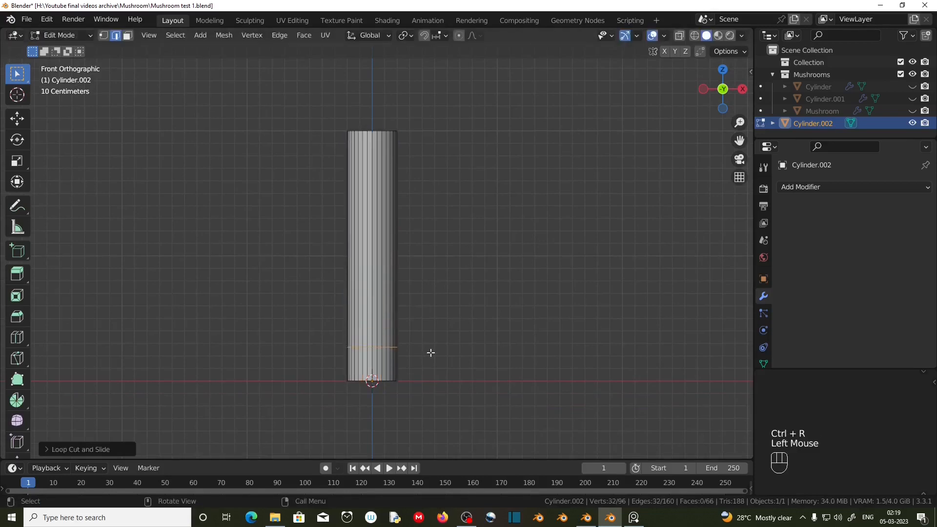
Scale the base loop to about 1.9 and rotate it a few degrees clockwise in front view
key(s)
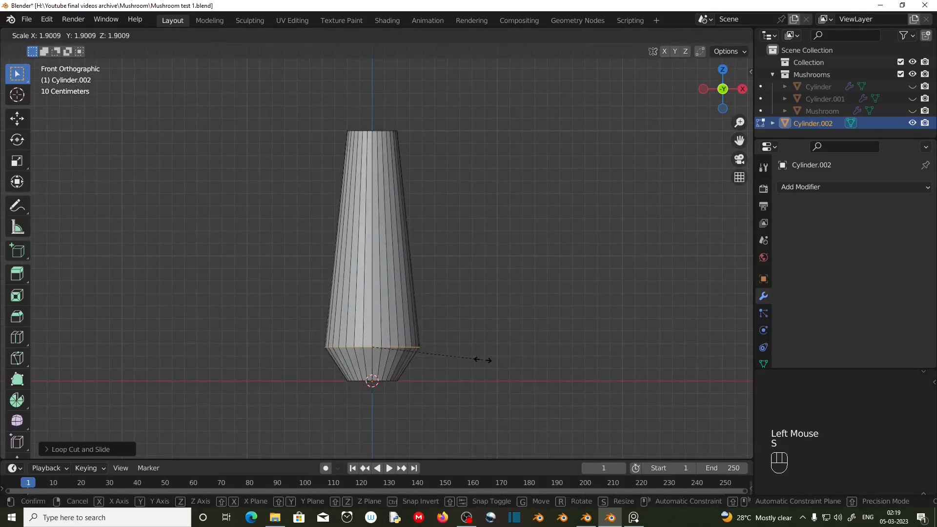
click(482, 359)
key(r)
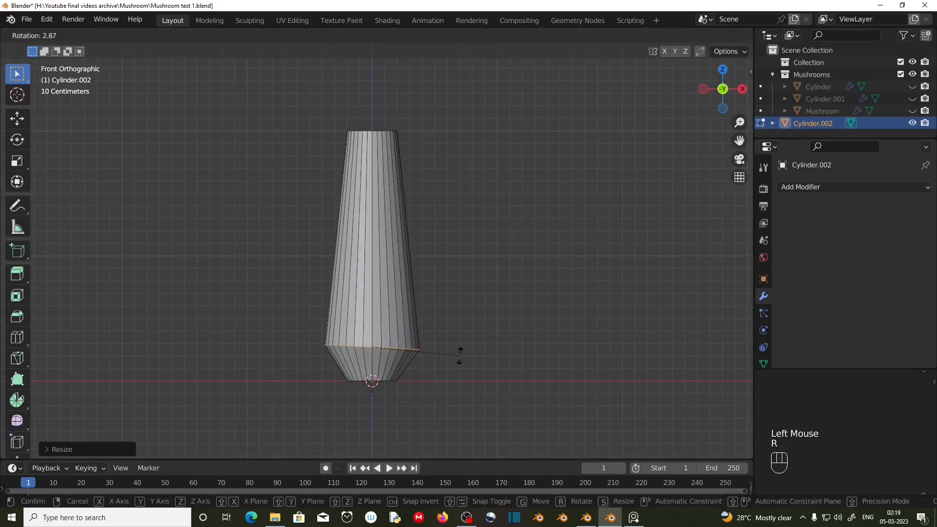
click(458, 361)
Cut an edge loop in the upper part of the stem and tilt it a few degrees counterclockwise in front view
ctrl+scroll(384, 250, up, 4)
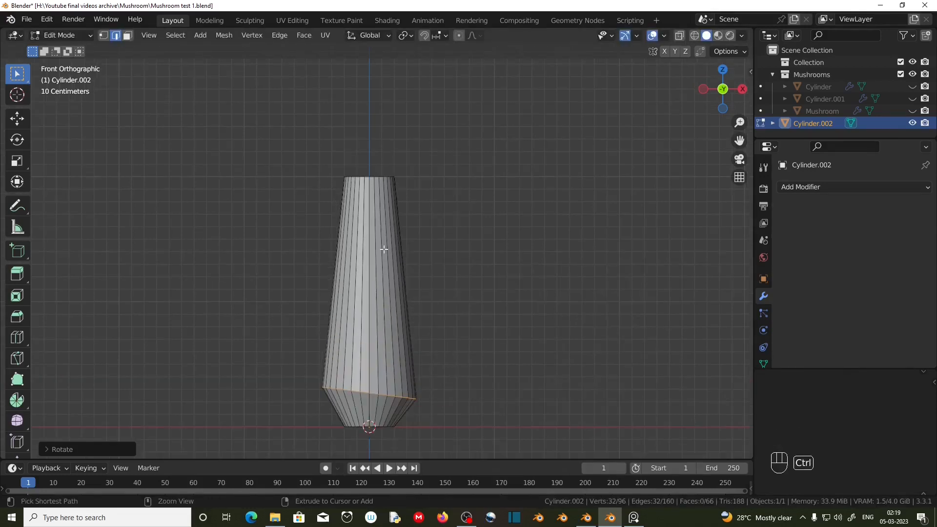
key(ctrl+r)
click(384, 247)
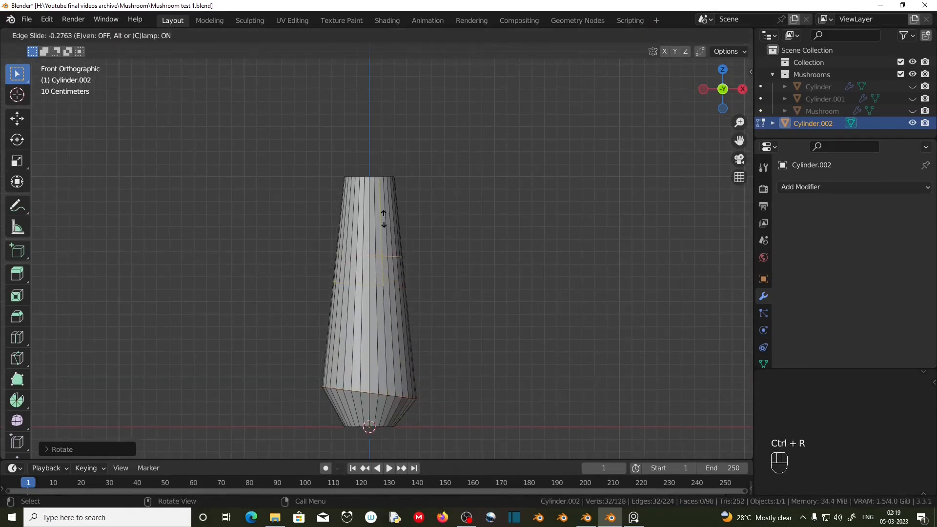
click(384, 218)
key(r)
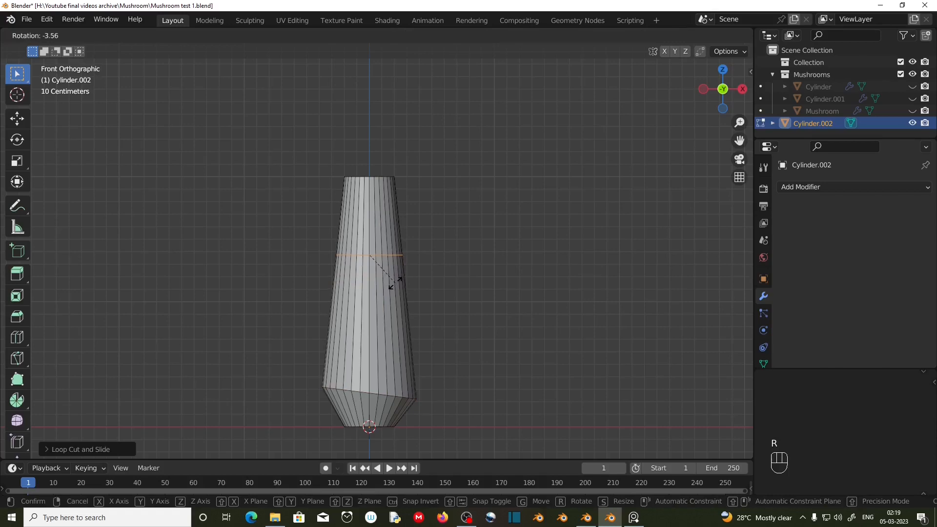
click(386, 251)
Extrude the tilted upper loop downward and scale its new edge outward to form a flared skirt
key(e)
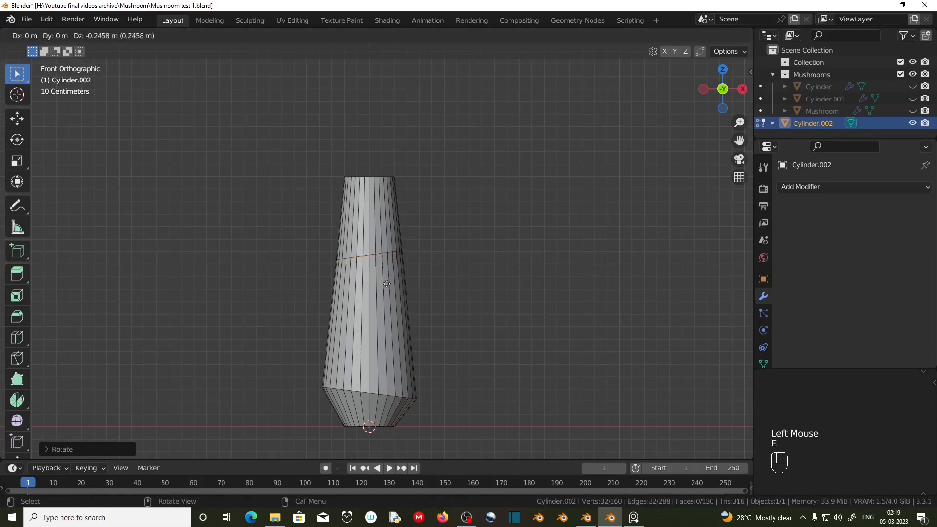
click(388, 303)
key(s)
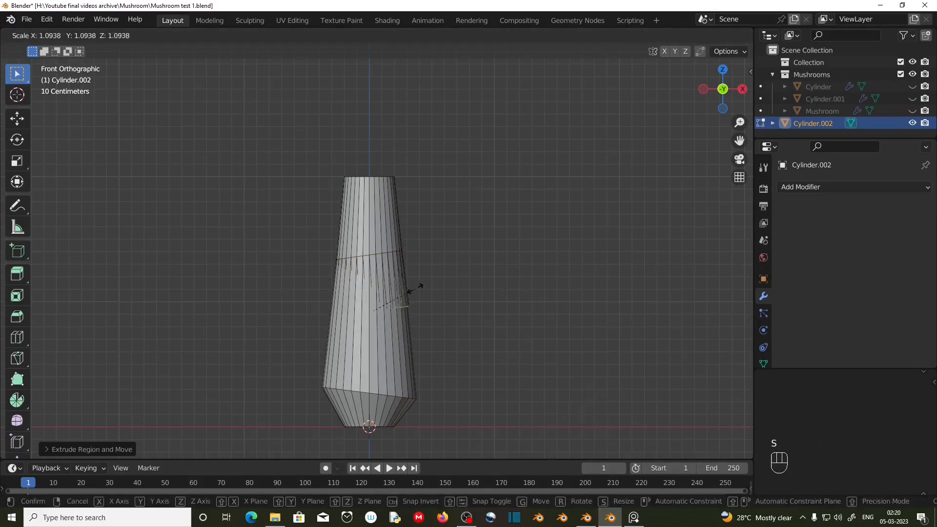
click(481, 289)
Move the skirt's rim slightly up along Z
key(g)
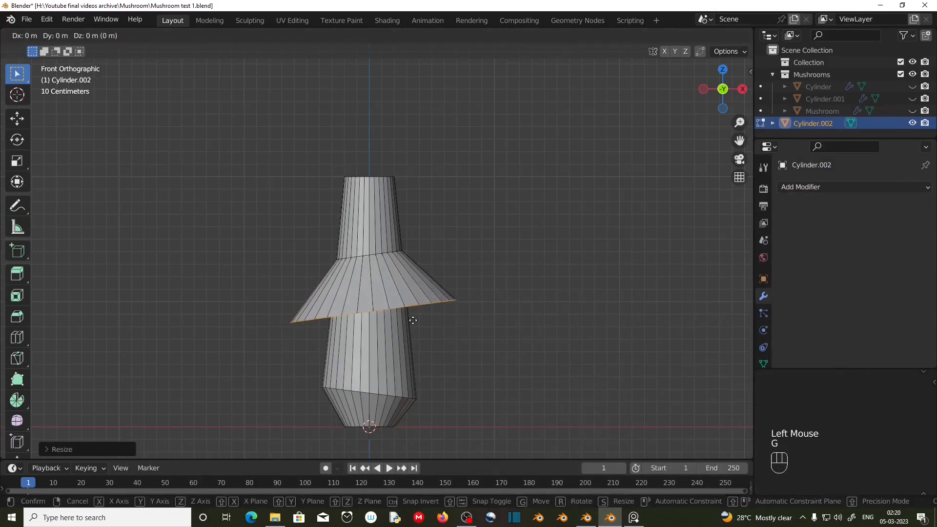
key(z)
click(413, 311)
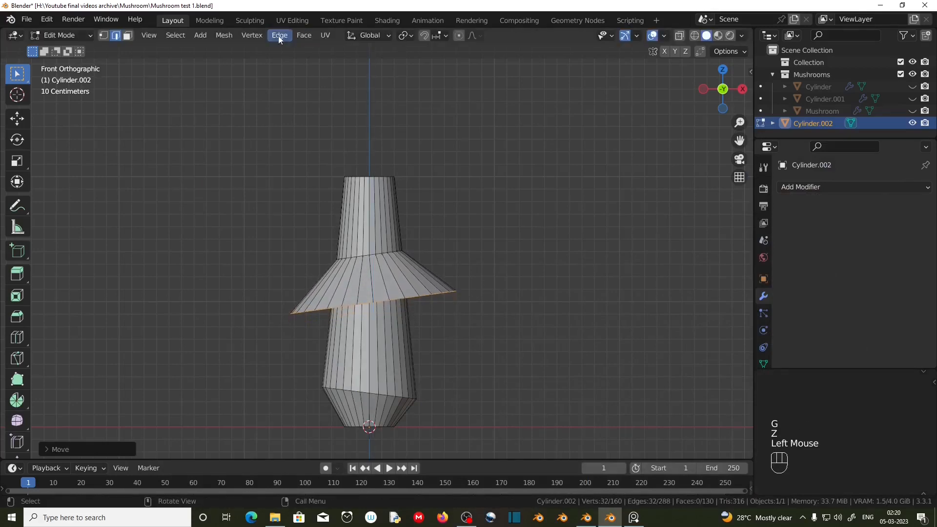
Randomize the vertices of the skirt's rim and stretch the rim along Z to make it more ragged
click(223, 36)
mouse_move(274, 49)
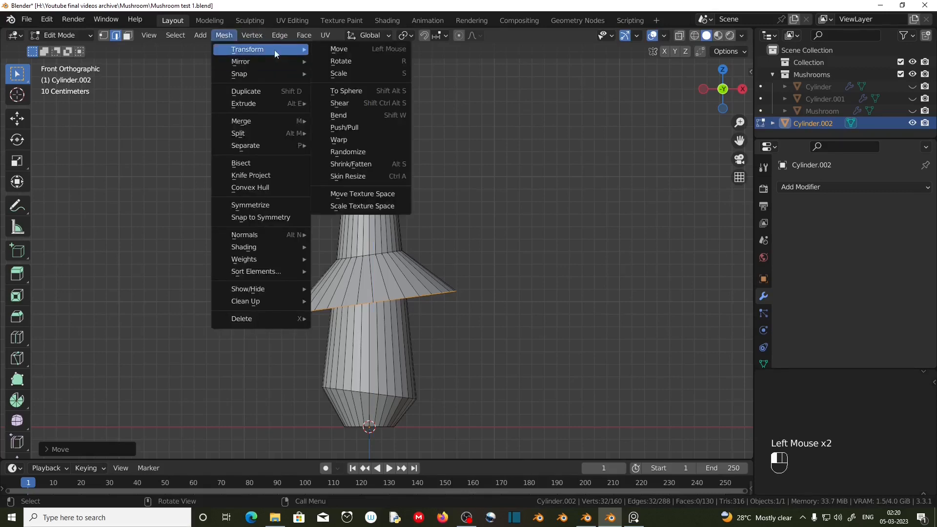
click(353, 127)
middle_drag(382, 268, 477, 286)
scroll(382, 273, up, 2)
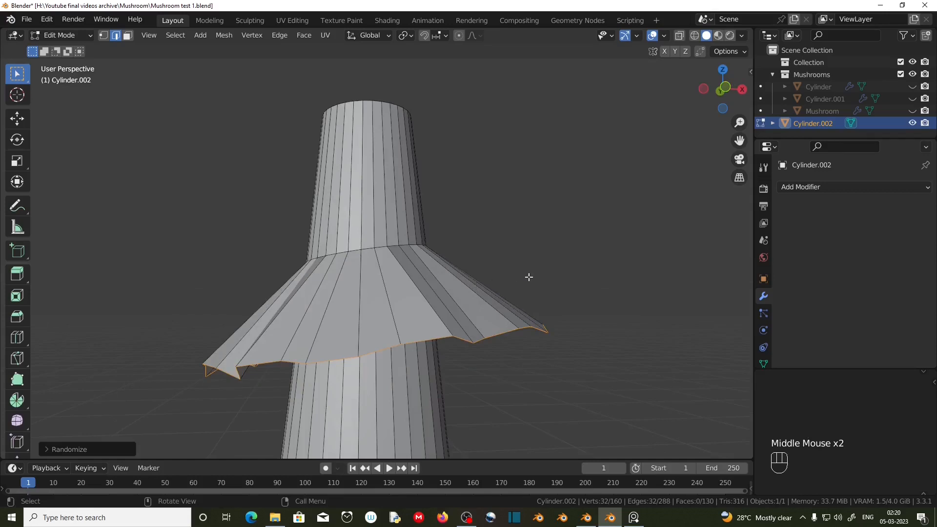
key(s)
key(z)
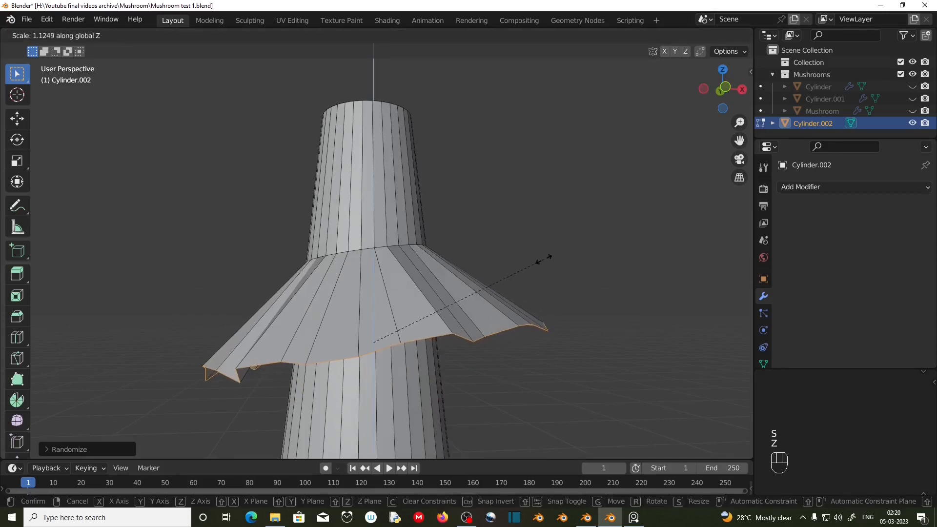
click(611, 234)
Widen the skirt's ragged rim by scaling it about 1.085 on X and Y only
key(KP_1)
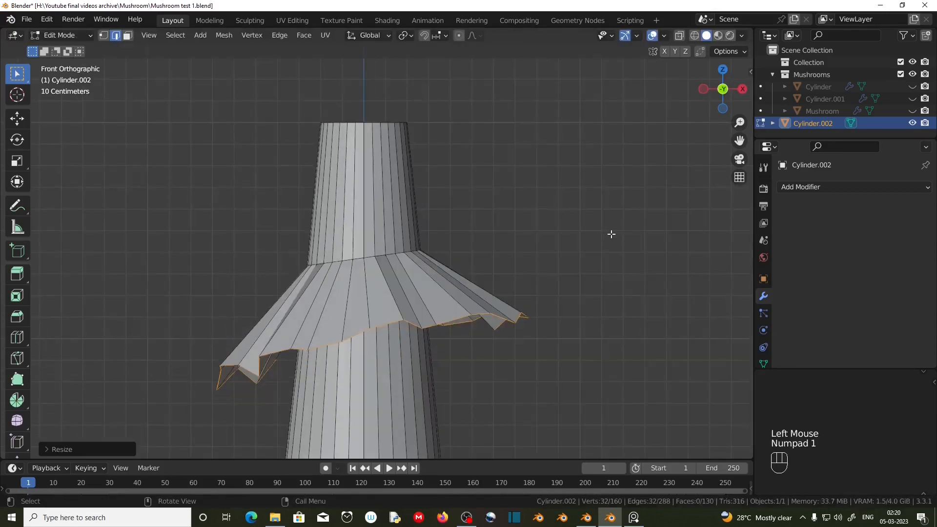
scroll(436, 335, down, 3)
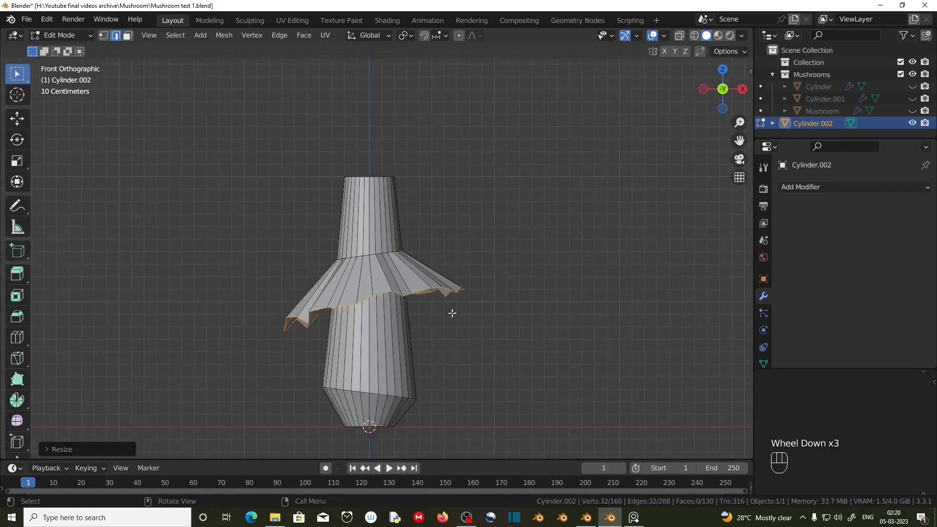
key(s)
key(shift+z)
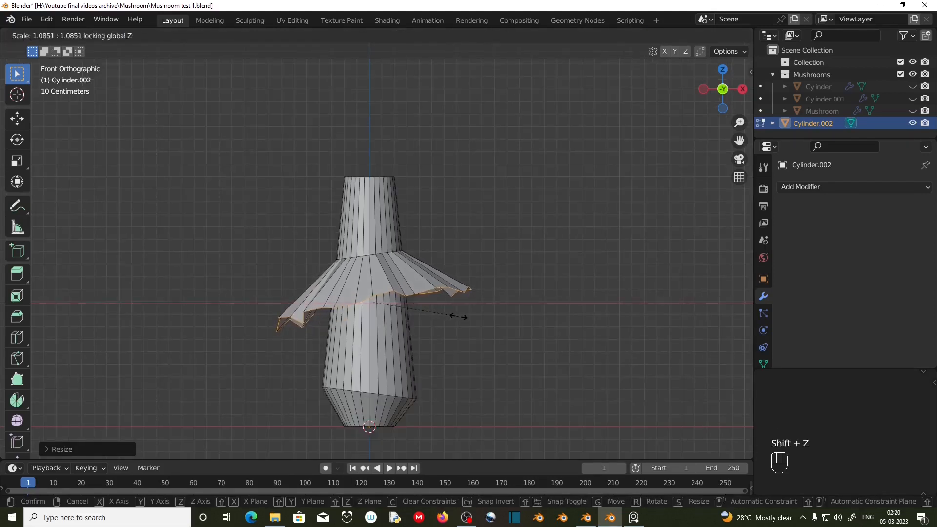
click(457, 316)
Add an edge loop around the middle of the flared skirt and move it slightly down along Z
middle_drag(369, 331, 405, 328)
ctrl+middle_drag(405, 328, 440, 324)
key(ctrl+r)
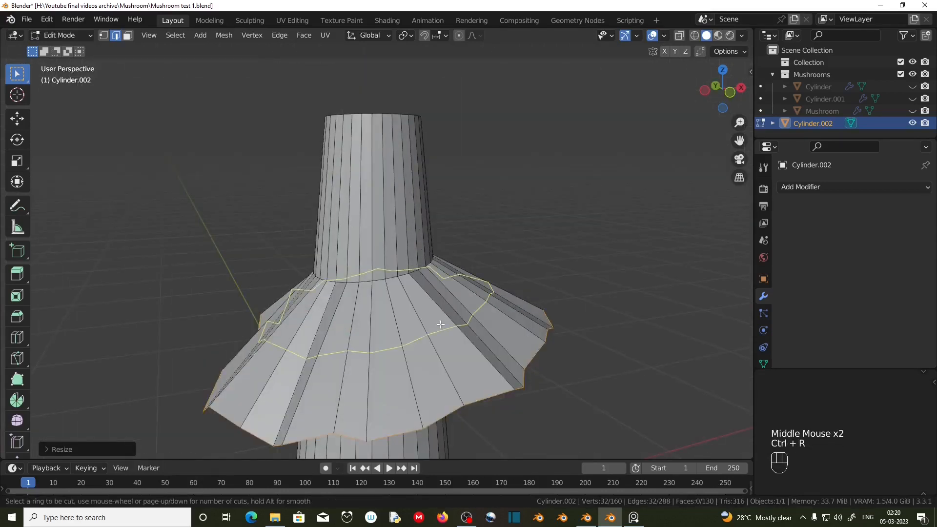
click(441, 324)
click(444, 329)
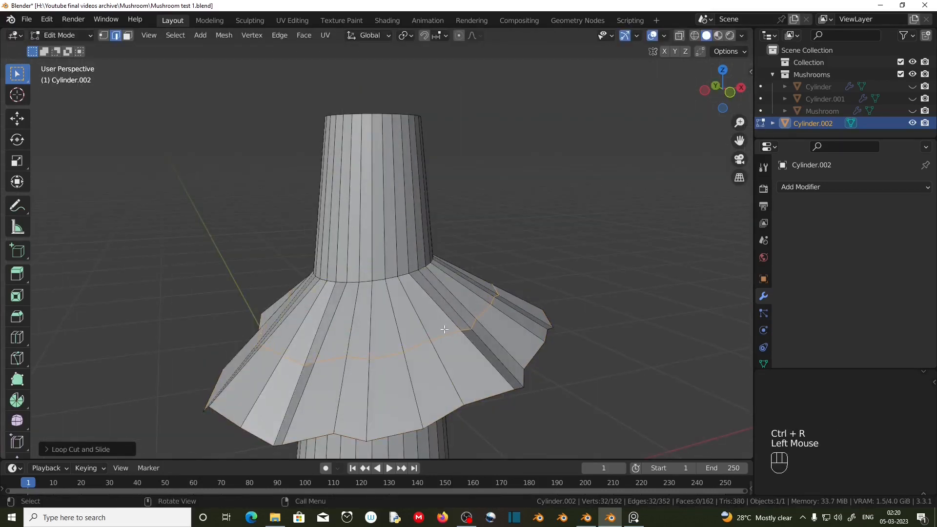
key(g)
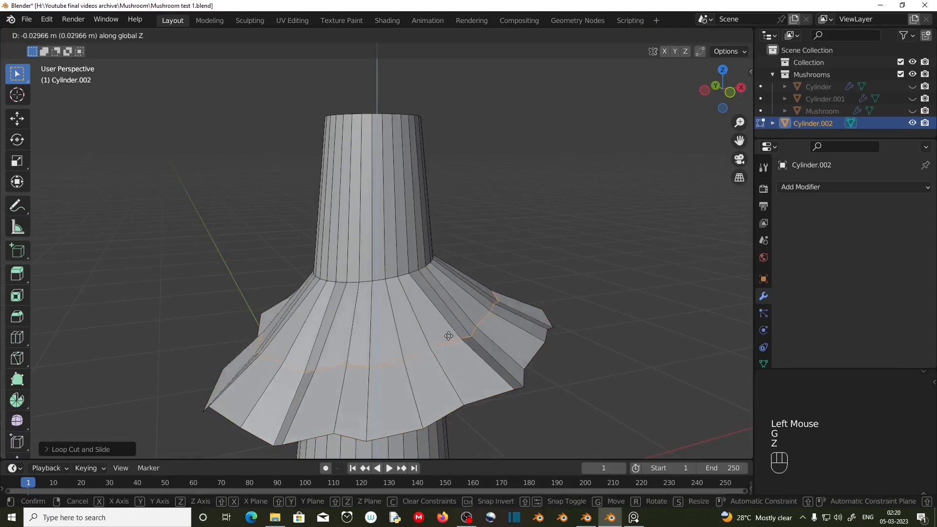
click(447, 338)
Randomize the vertices of the skirt's middle edge loop
click(228, 39)
mouse_move(239, 51)
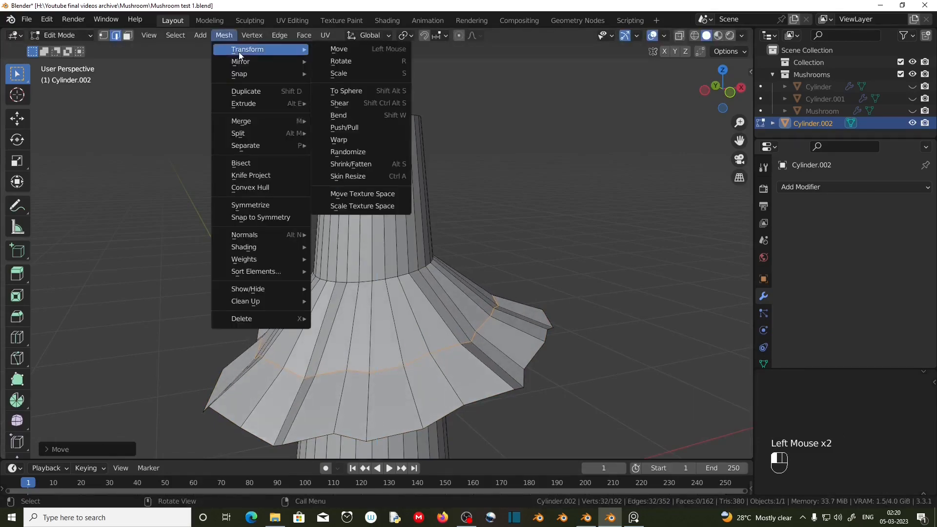
click(371, 152)
Extrude the stem's top face a short way upward and scale it outward to form the wide underside of the cap
middle_drag(368, 293, 400, 336)
scroll(400, 337, down, 3)
click(127, 37)
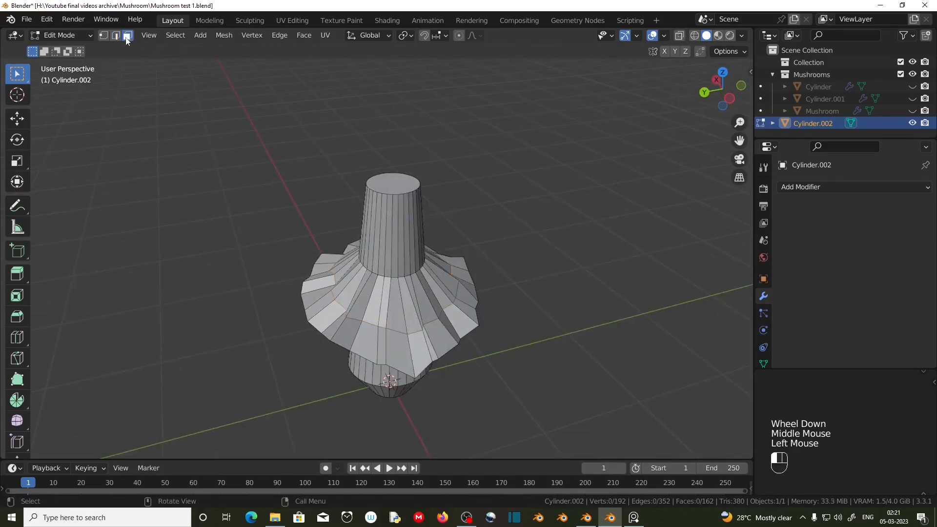
click(402, 173)
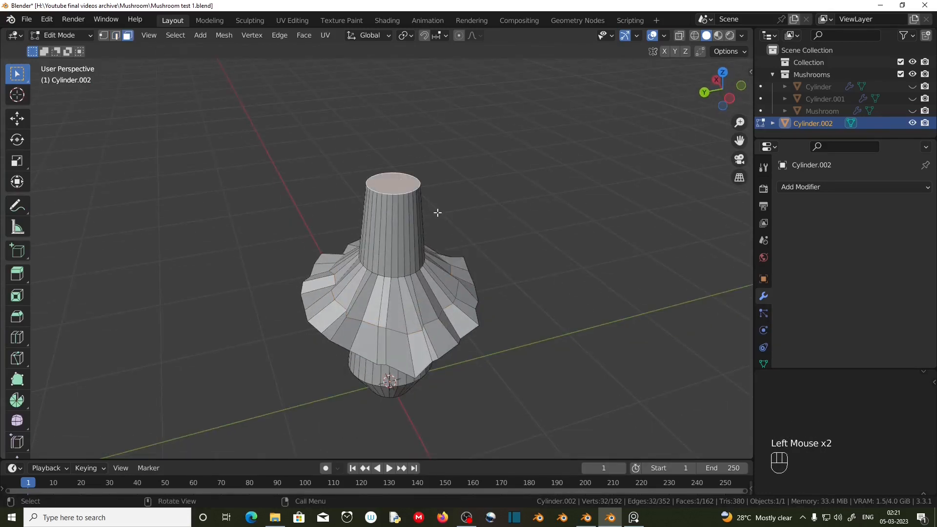
key(KP_1)
key(e)
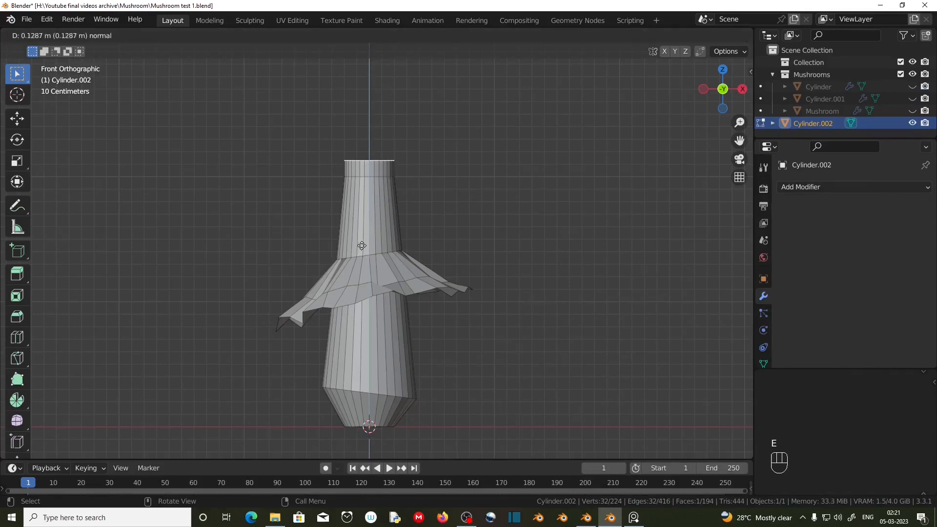
click(356, 165)
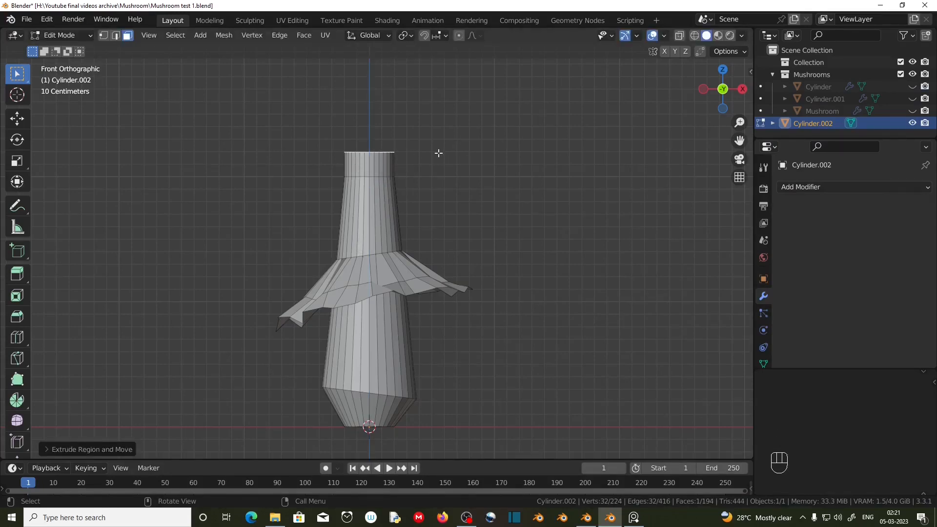
key(s)
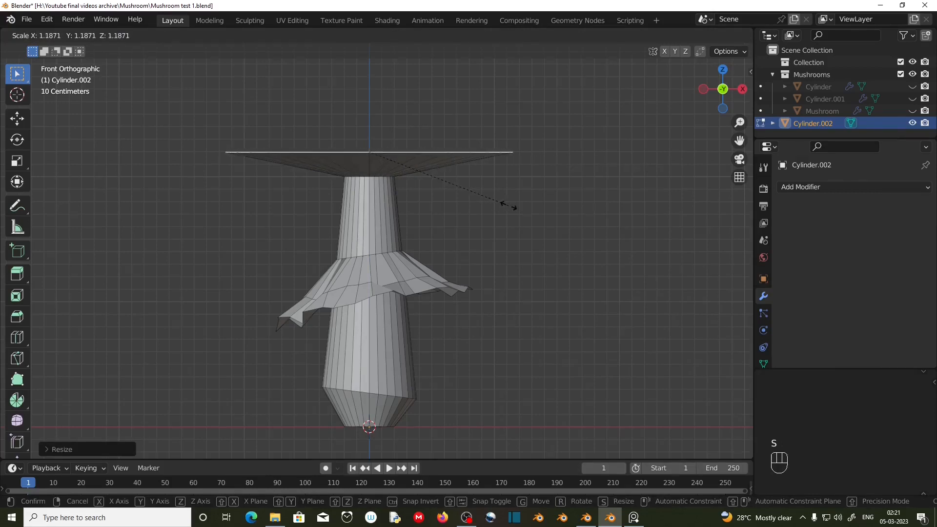
click(503, 203)
Extrude the cap's top face upward about 0.8 m and scale it down to a small tip
shift+middle_drag(418, 211, 440, 331)
key(e)
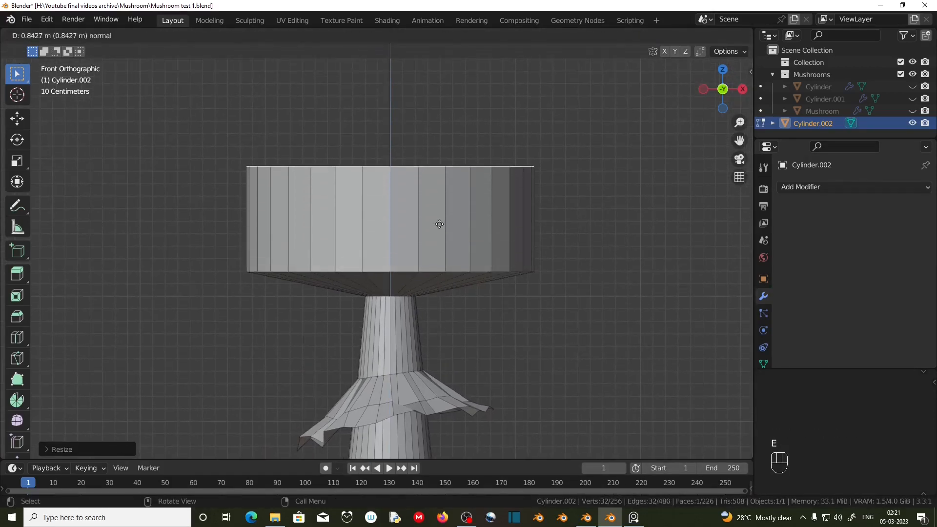
click(438, 229)
key(s)
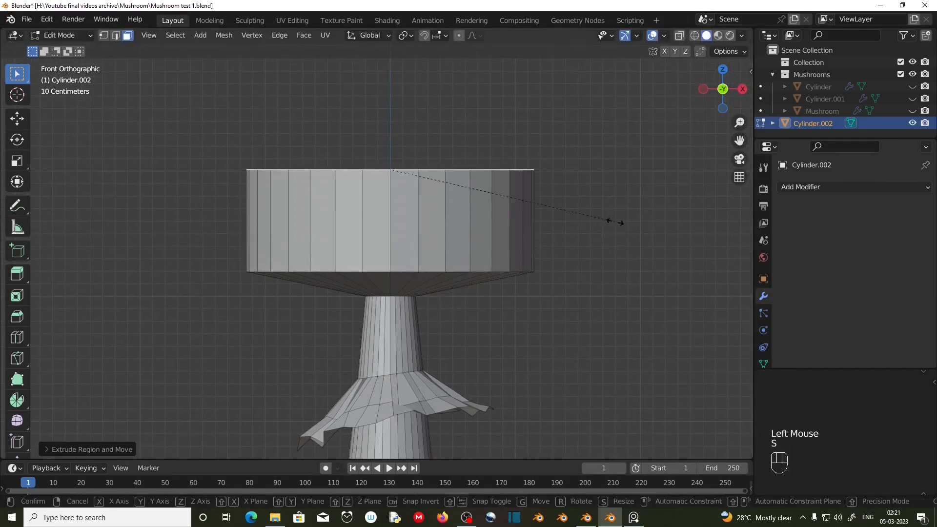
click(414, 221)
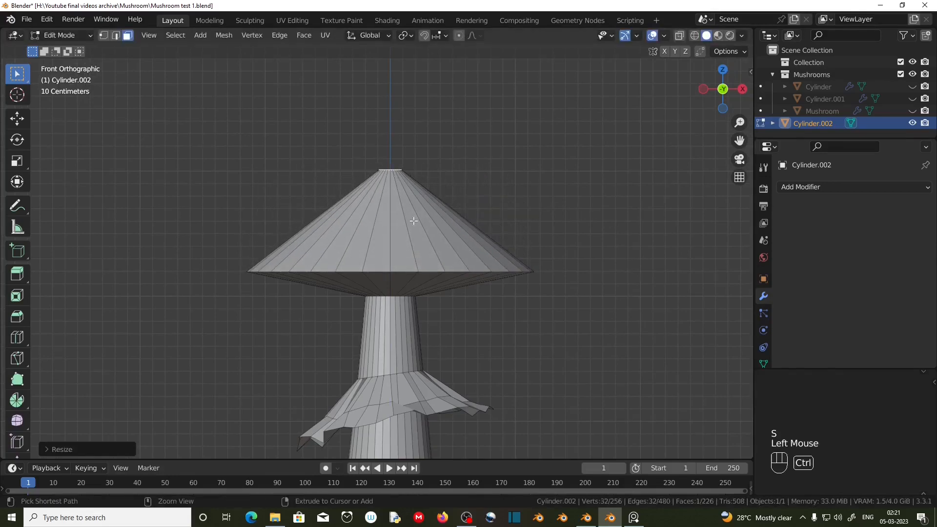
Add an edge loop slightly above the middle of the cap's cone and scale it outward to round the cap
key(ctrl+r)
click(413, 220)
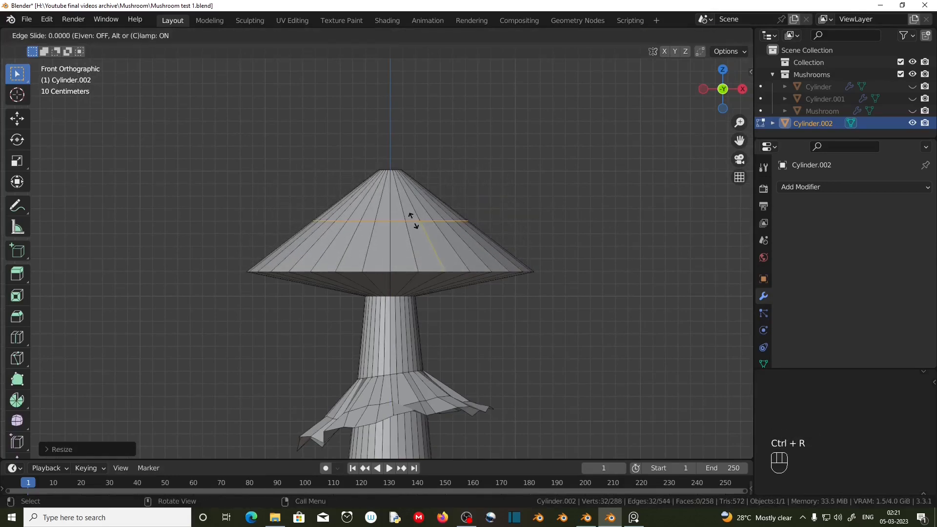
click(415, 206)
key(s)
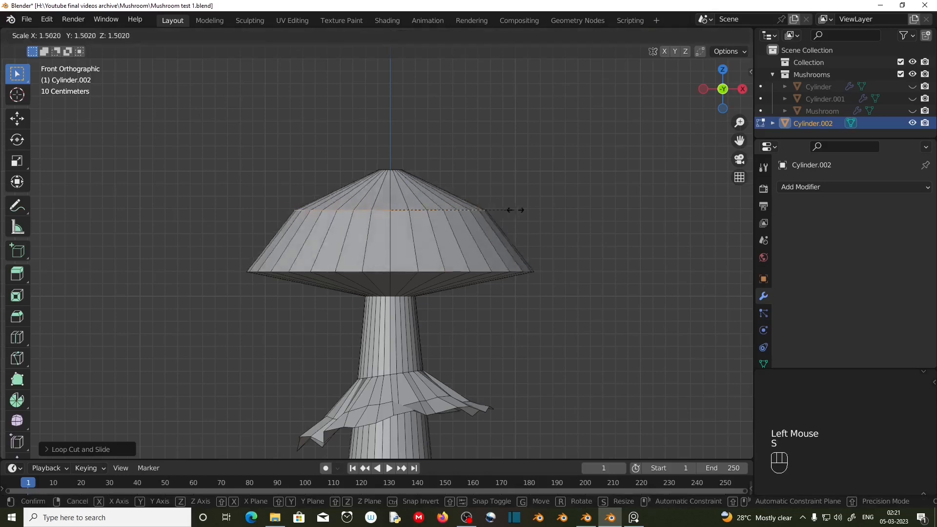
click(543, 215)
Add an edge loop on the cap's underside close to the stem and raise it about 0.045 m along Z
middle_drag(543, 215, 386, 300)
scroll(386, 300, up, 2)
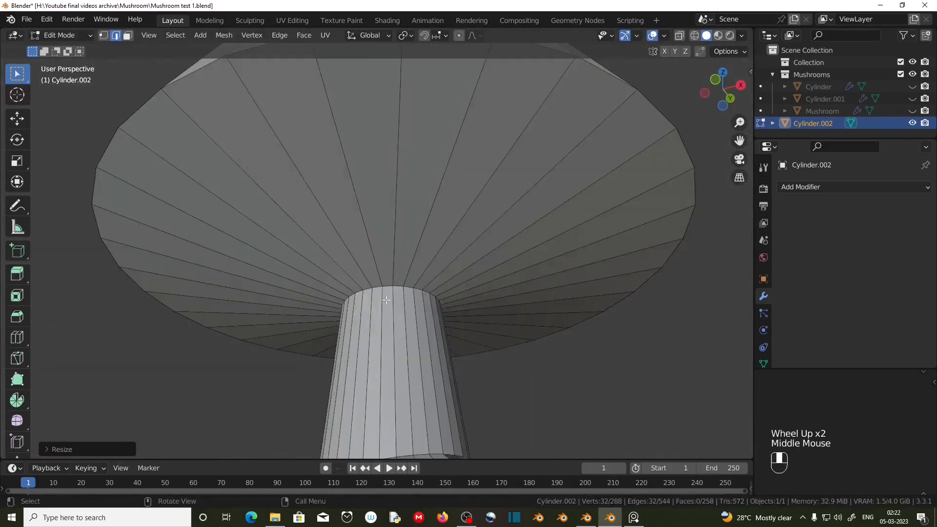
key(ctrl+r)
click(401, 270)
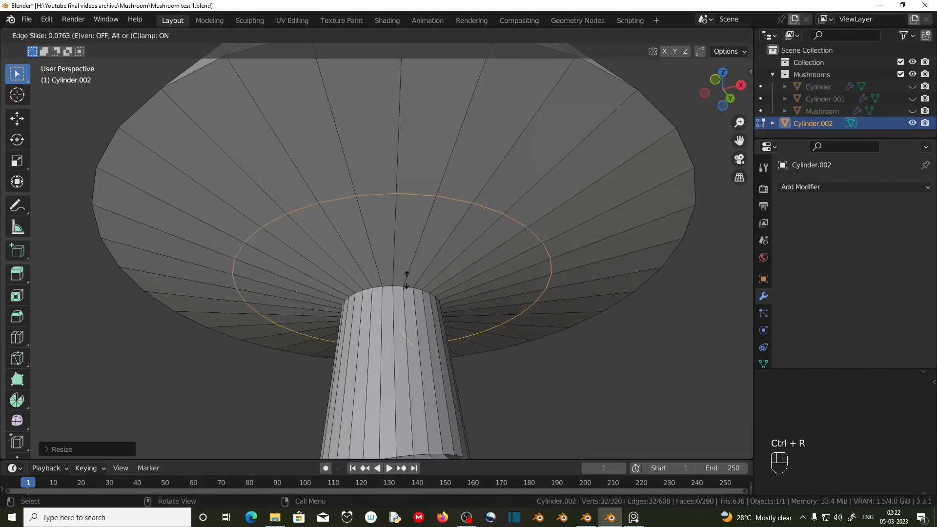
click(411, 363)
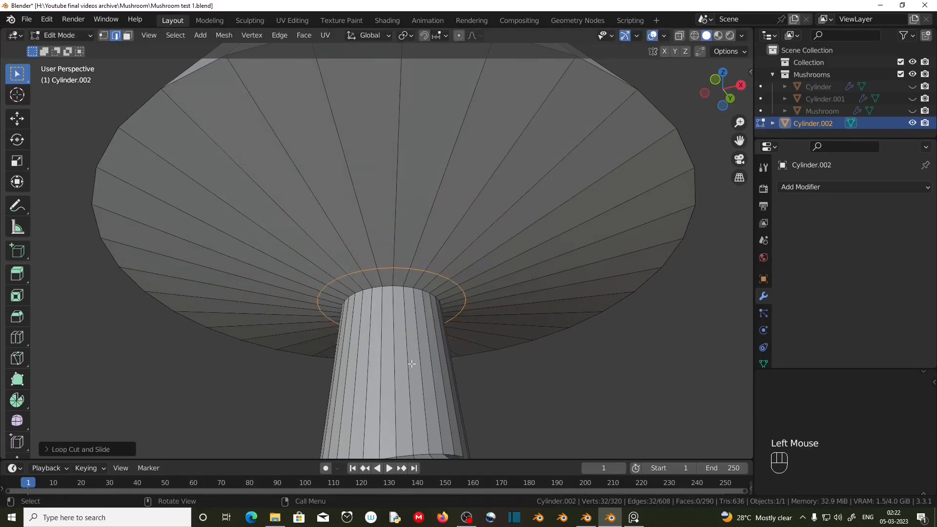
key(KP_1)
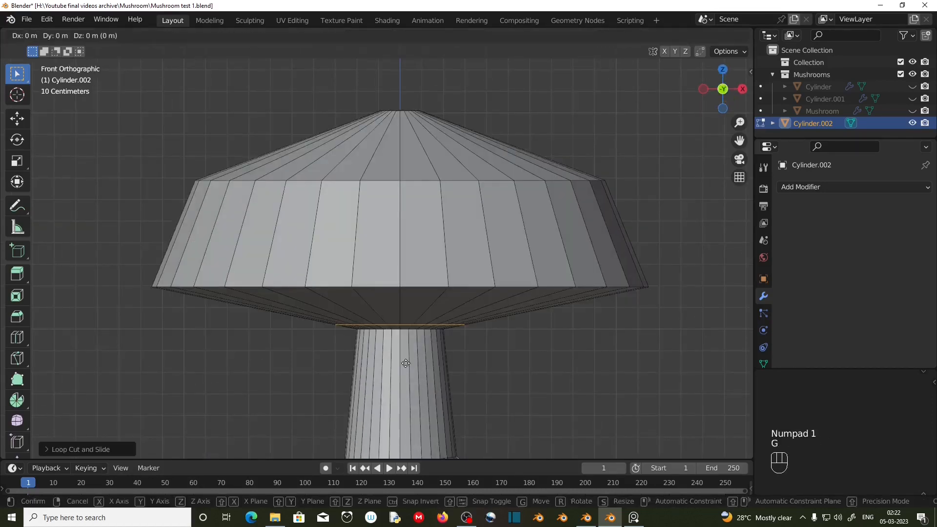
key(g)
key(z)
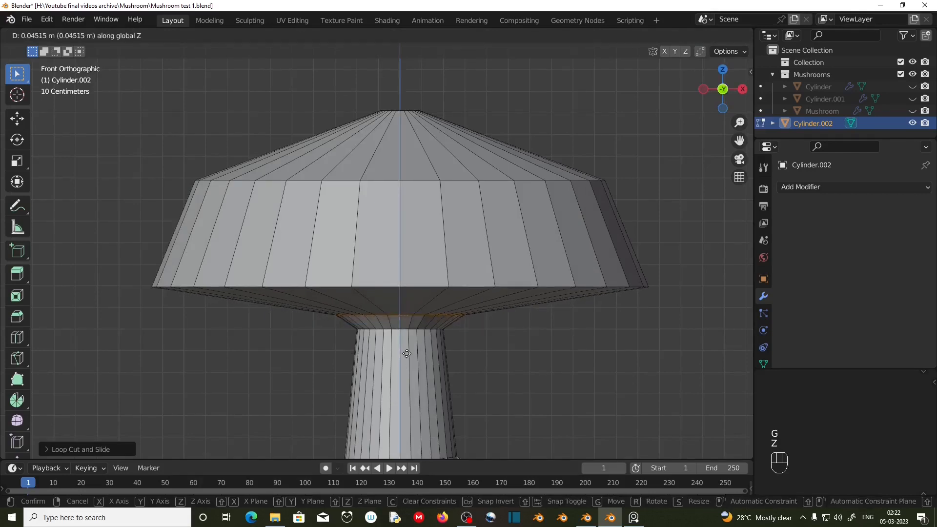
click(406, 352)
Add a second edge loop just outside the raised one on the cap's underside and lower it along Z
middle_drag(391, 371, 400, 253)
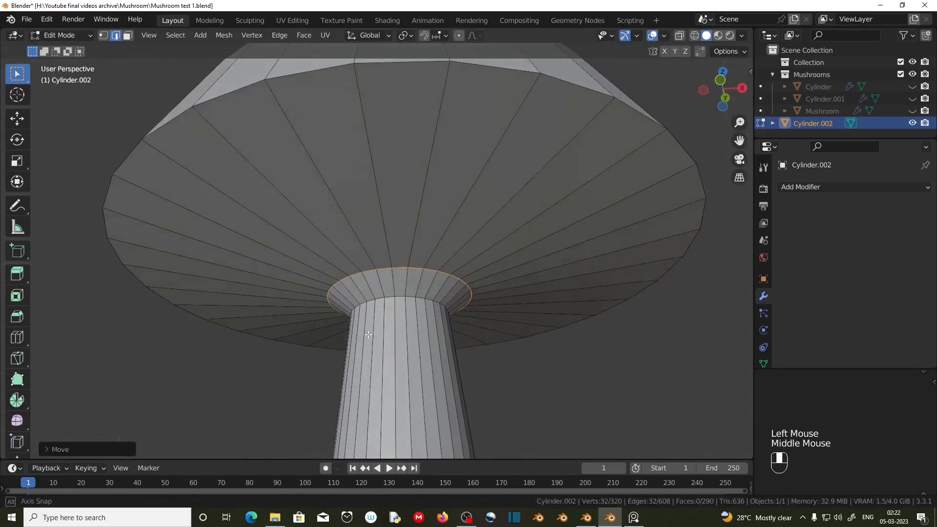
key(ctrl+r)
click(401, 250)
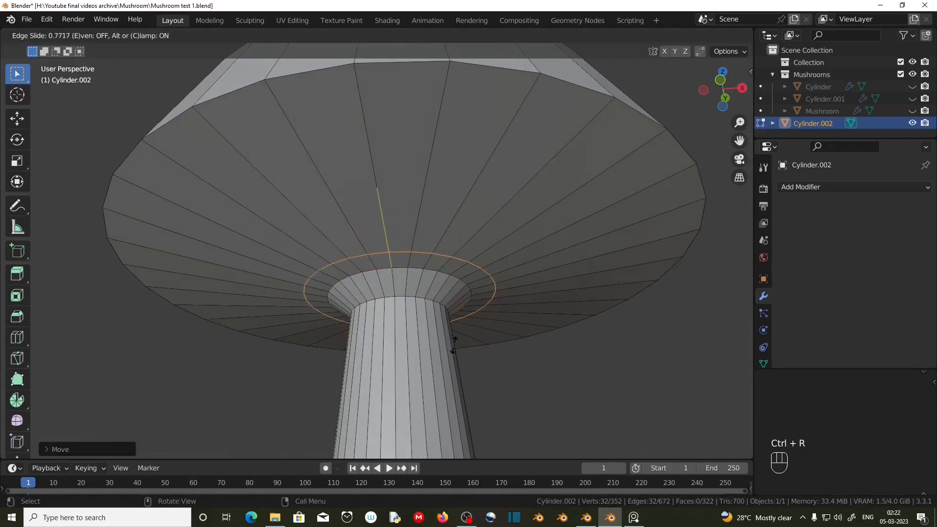
click(452, 309)
key(g)
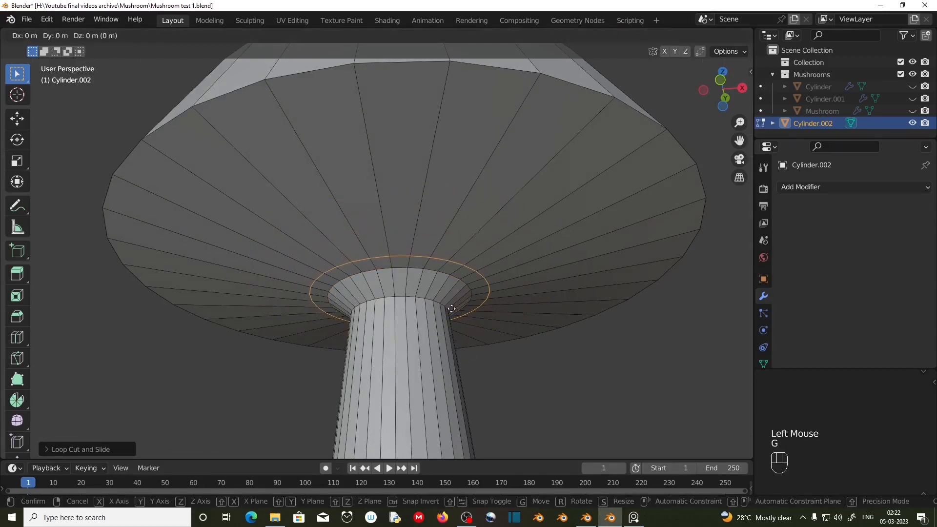
key(z)
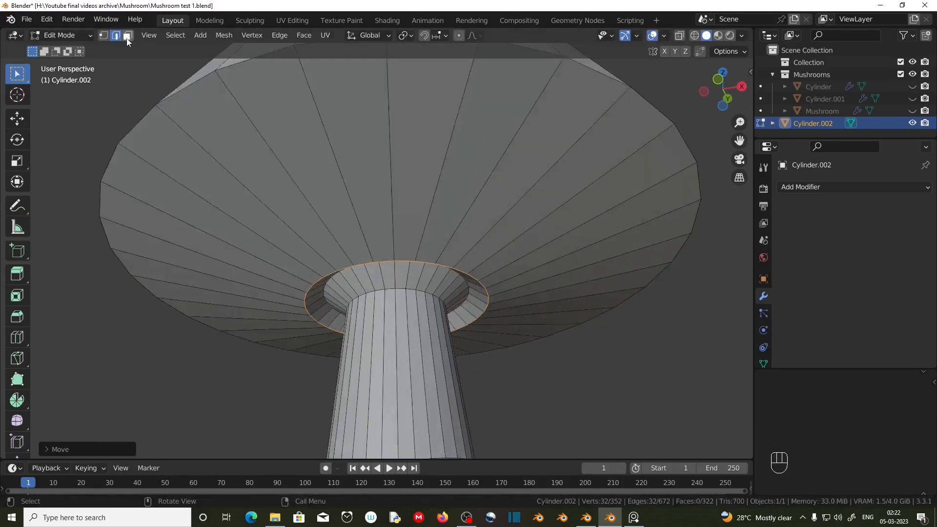
Select the outer ring of faces on the cap's underside and separate it into its own object
click(126, 37)
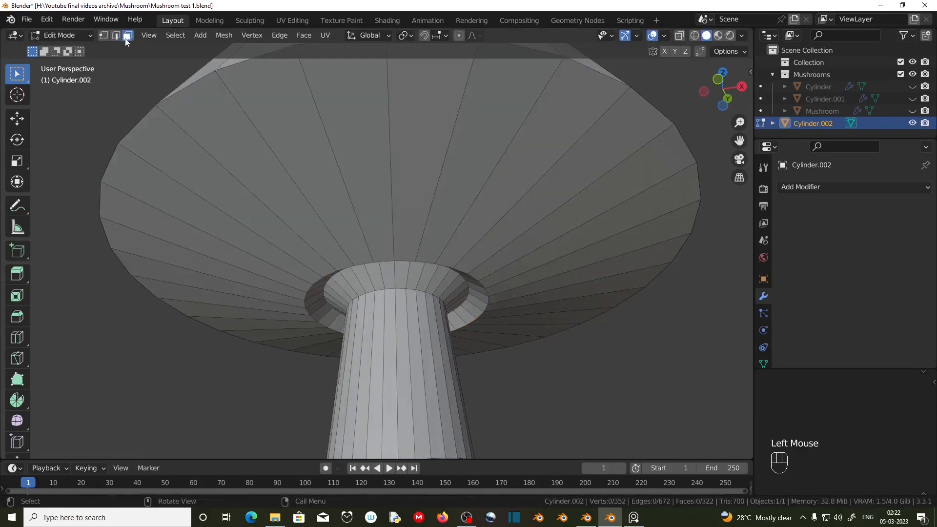
alt+click(349, 190)
scroll(396, 161, down, 2)
middle_drag(395, 161, 395, 274)
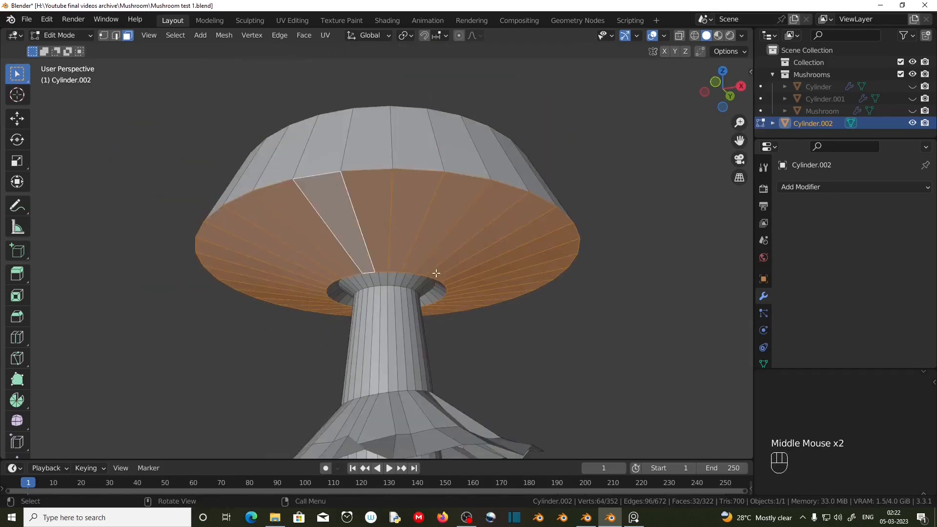
key(p)
click(396, 274)
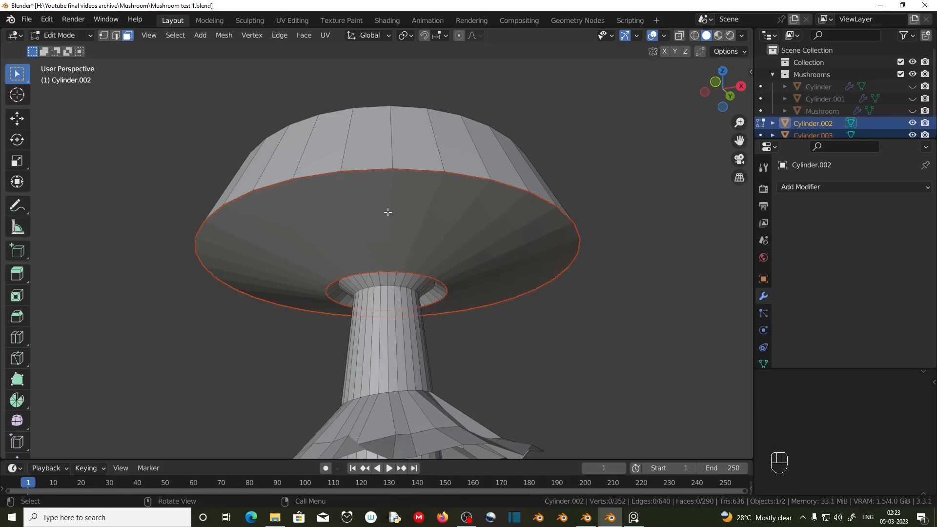
Switch to Object Mode and isolate the separated cap underside in local view
key(Tab)
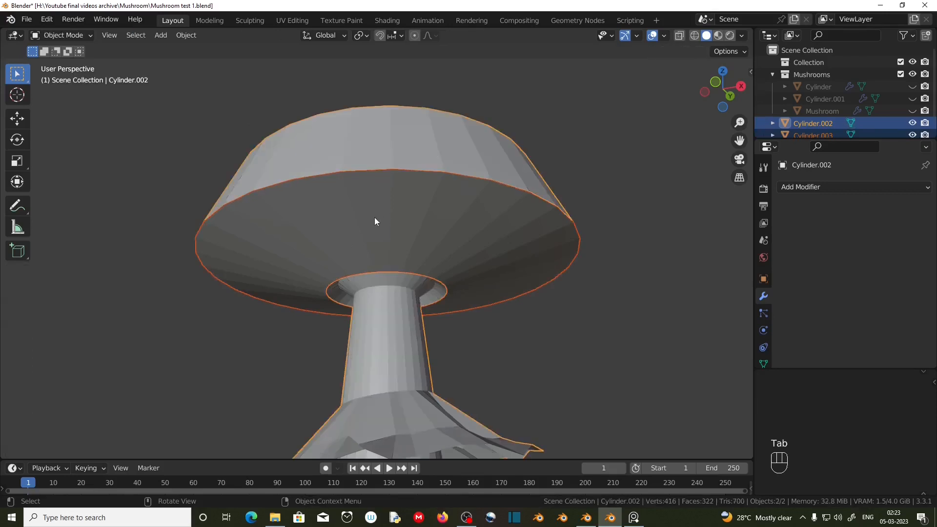
click(374, 218)
key(KP_Divide)
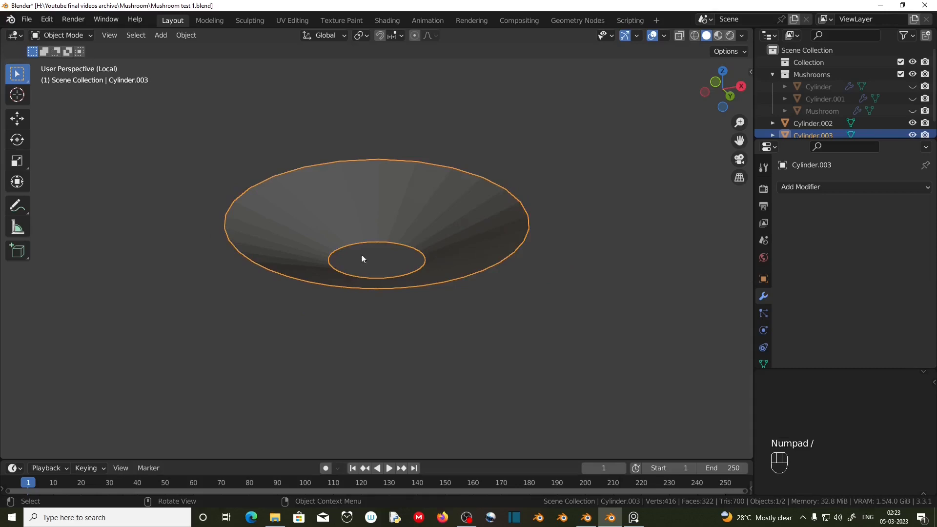
middle_drag(361, 253, 365, 224)
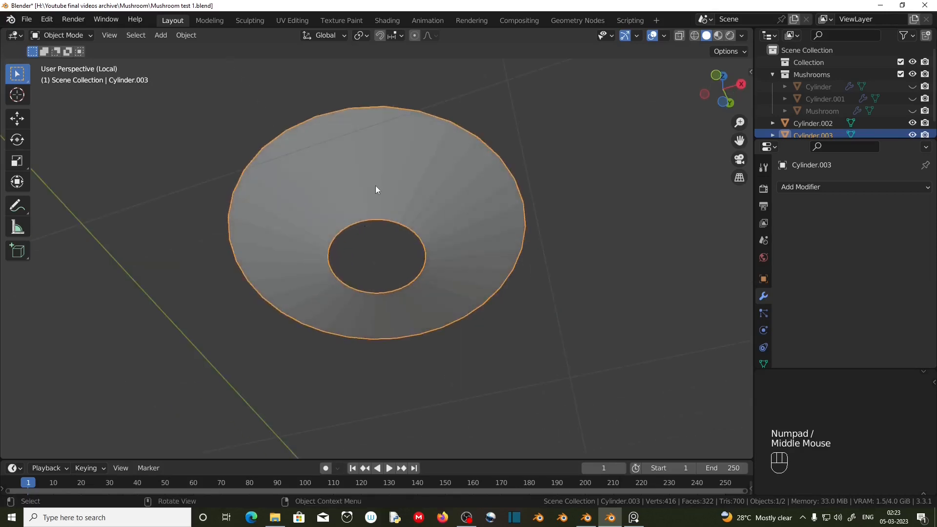
Add a Subdivision Surface modifier with viewport and render levels of 1 to the cap underside and apply it
click(813, 187)
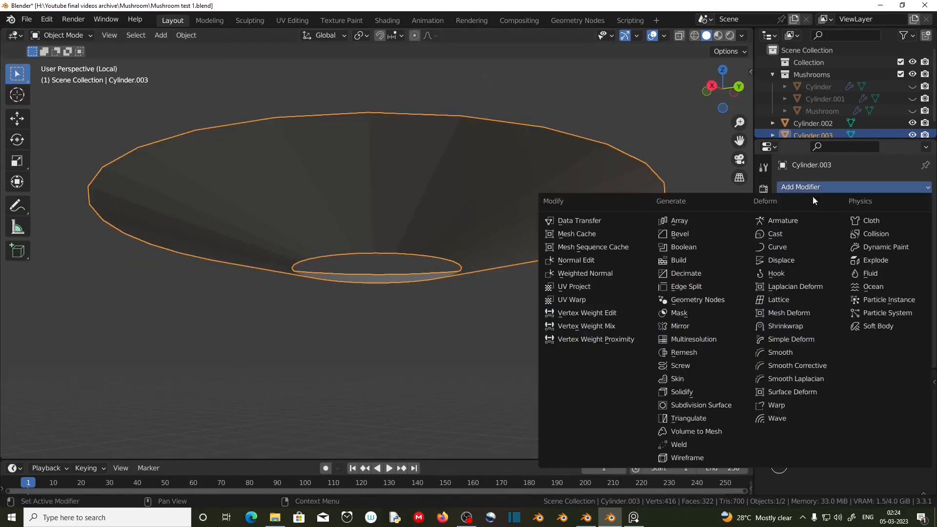
click(704, 405)
click(842, 251)
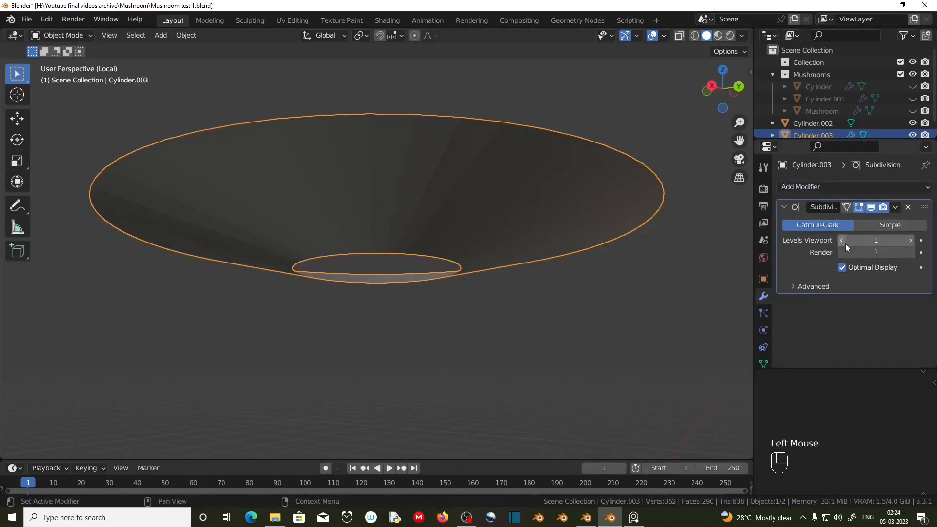
click(895, 207)
click(832, 218)
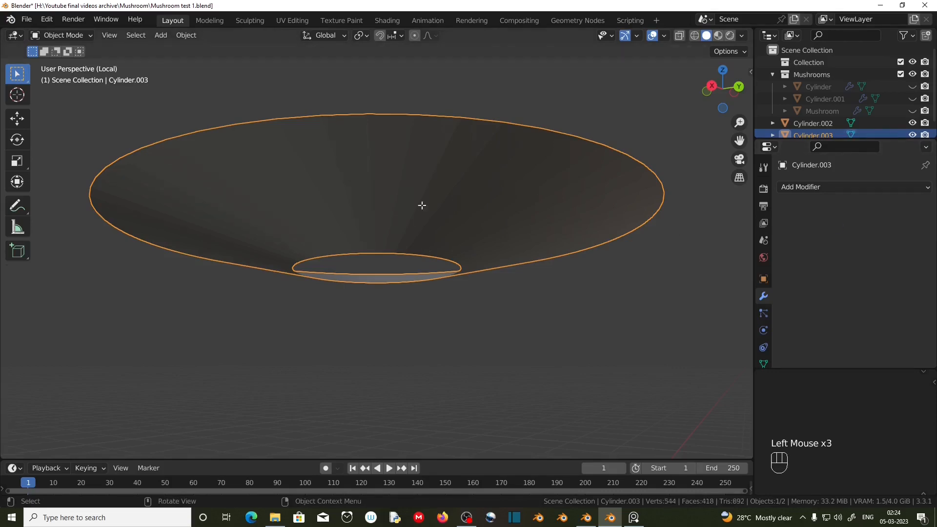
In Edit Mode, select the middle edge loop running around the gill ring and dissolve its edges
key(Tab)
middle_drag(380, 276, 367, 221)
scroll(380, 210, down, 2)
scroll(432, 215, up, 2)
middle_drag(427, 183, 368, 237)
scroll(367, 237, down, 2)
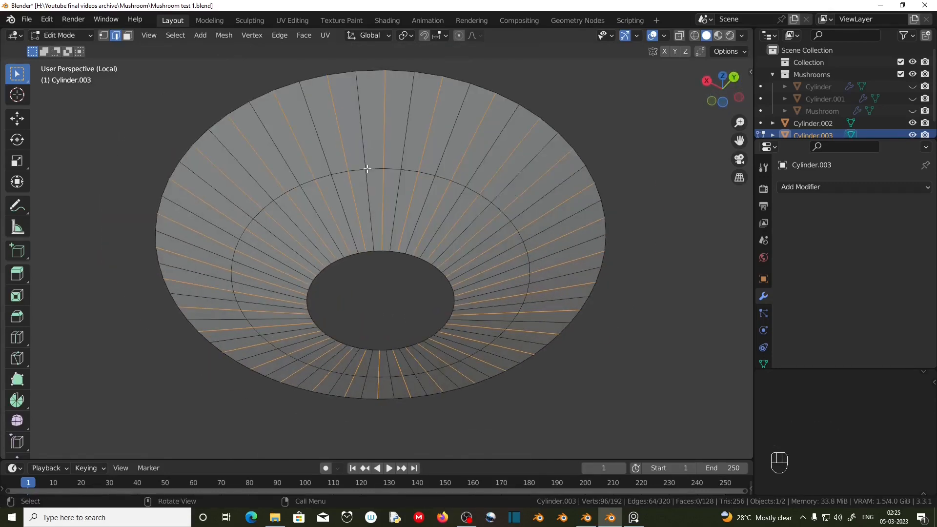
alt+click(358, 170)
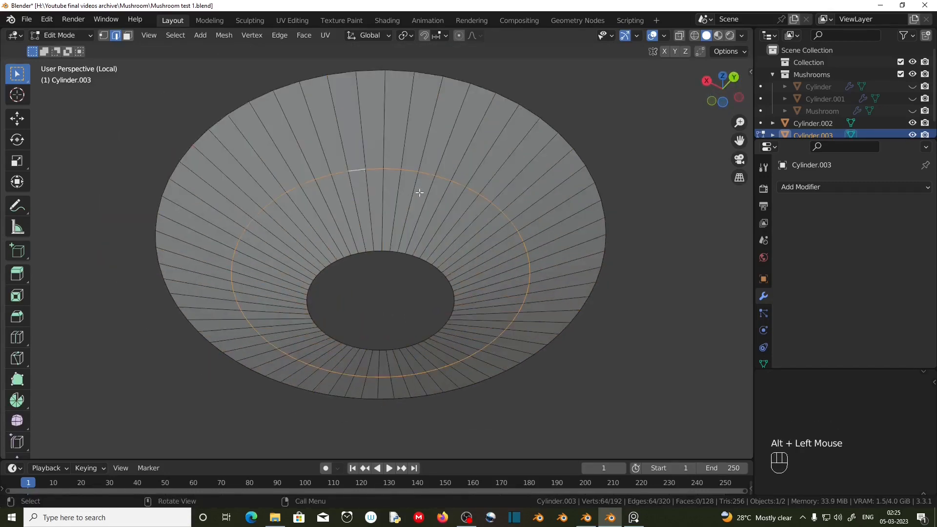
key(x)
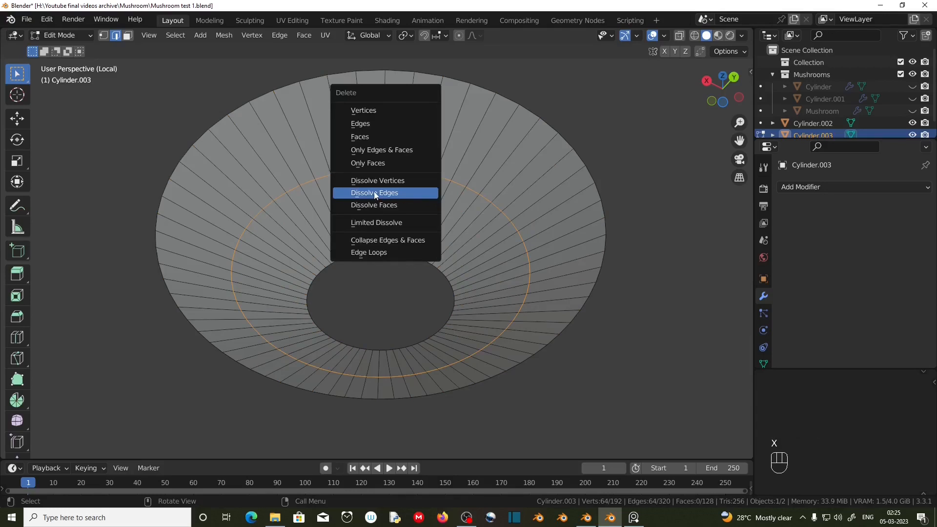
click(375, 194)
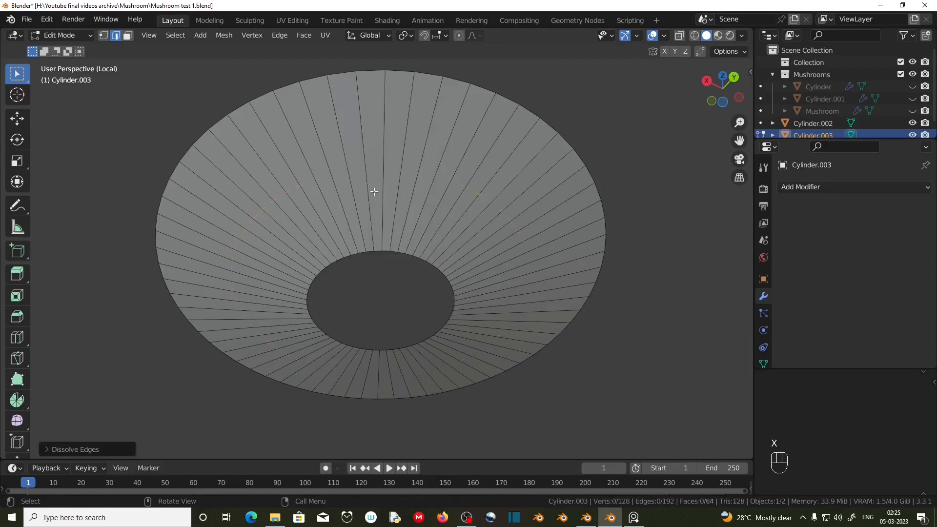
Select the full edge ring of radial edges on the gill piece and apply Checker Deselect to keep every other one
click(364, 152)
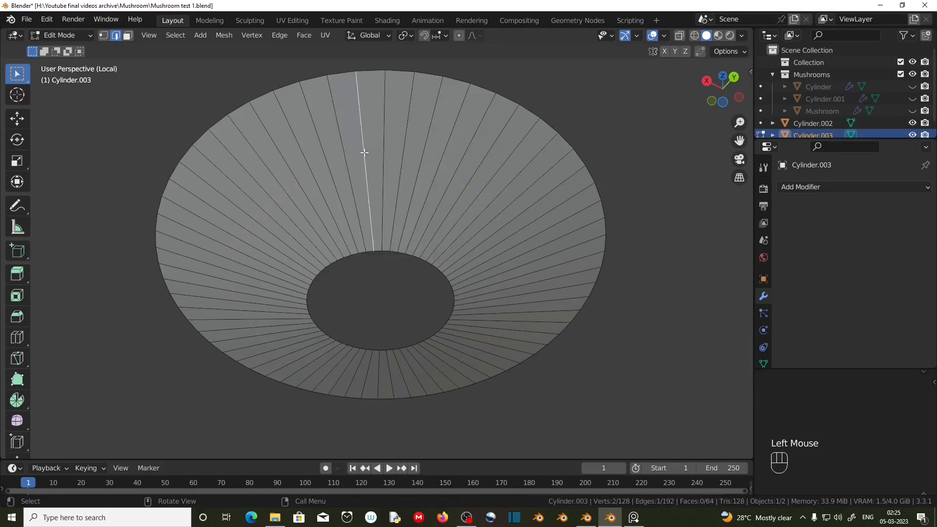
click(176, 37)
mouse_move(230, 234)
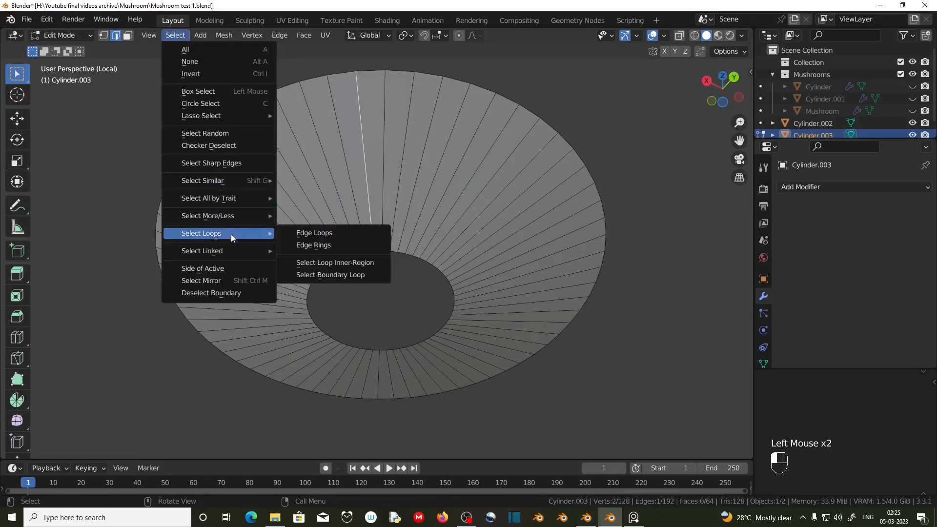
click(331, 245)
middle_drag(384, 205, 387, 226)
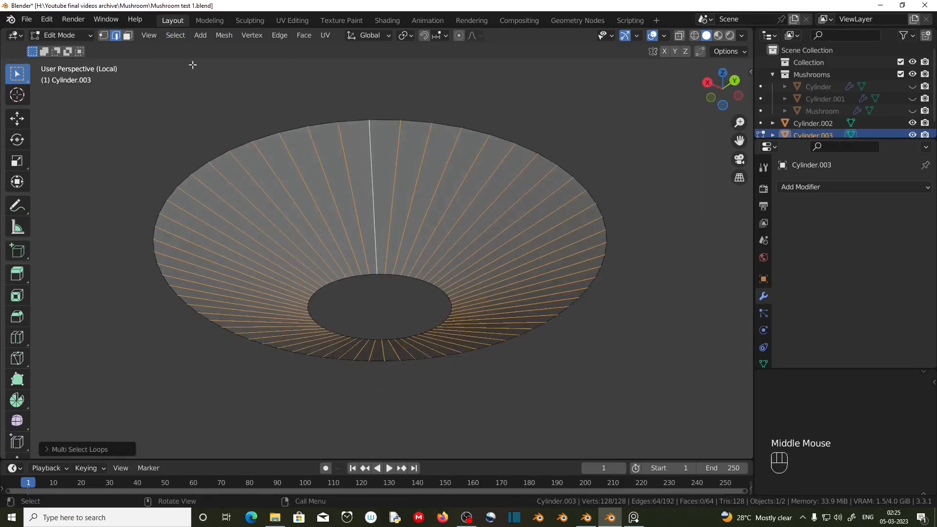
click(175, 36)
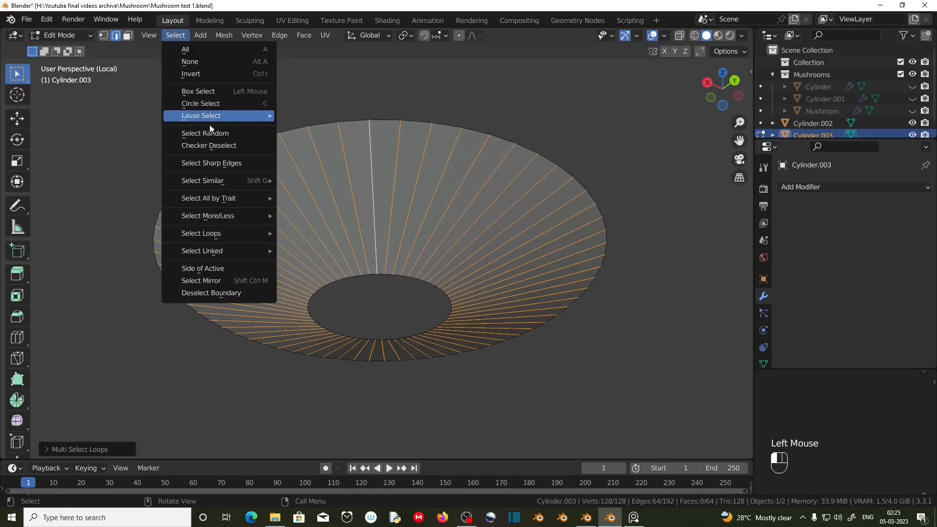
click(208, 145)
middle_drag(369, 241, 359, 283)
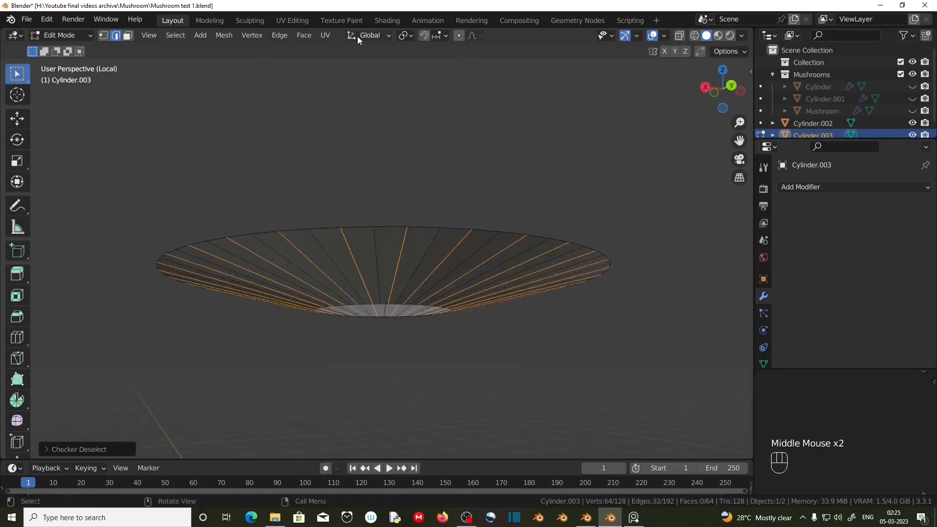
Set the transform orientation to Normal and the transform pivot point to Individual Origins
click(363, 35)
click(349, 98)
click(404, 36)
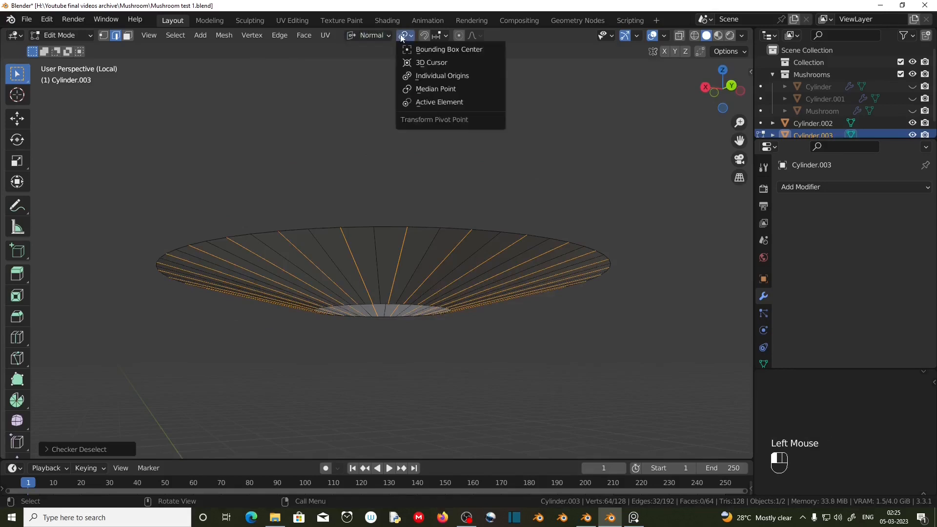
click(405, 38)
click(406, 38)
click(414, 76)
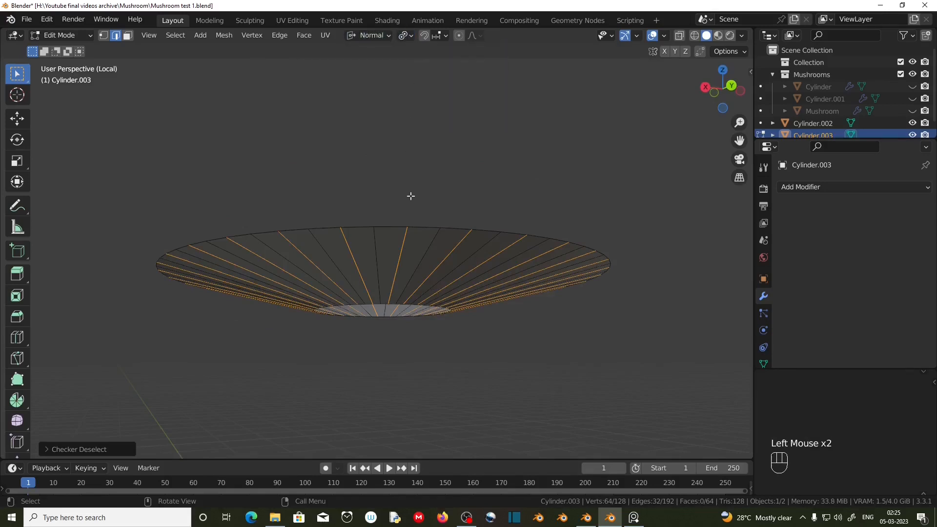
Move the alternating radial edges about 0.1 m along normal Z to fold the gills, and return to Object Mode outside local view
key(g)
key(z)
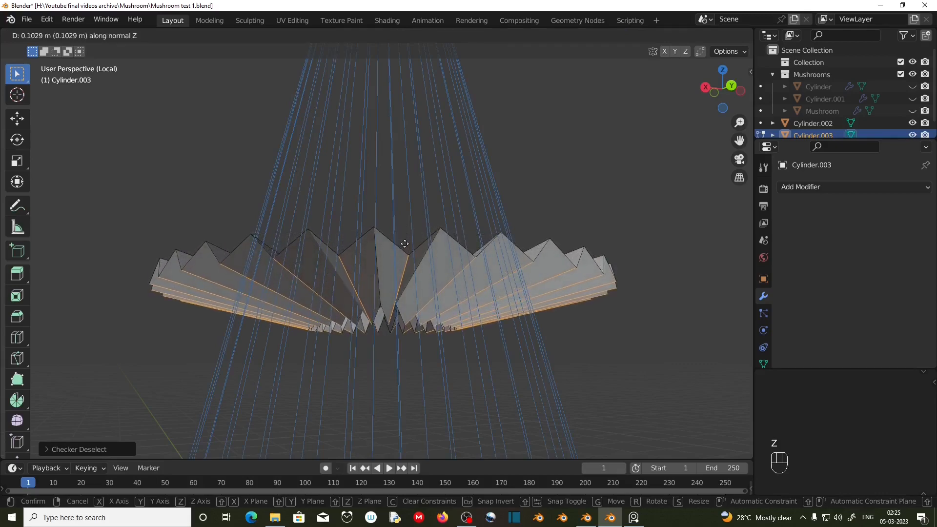
click(404, 244)
middle_drag(405, 245, 353, 297)
key(Tab)
key(KP_Divide)
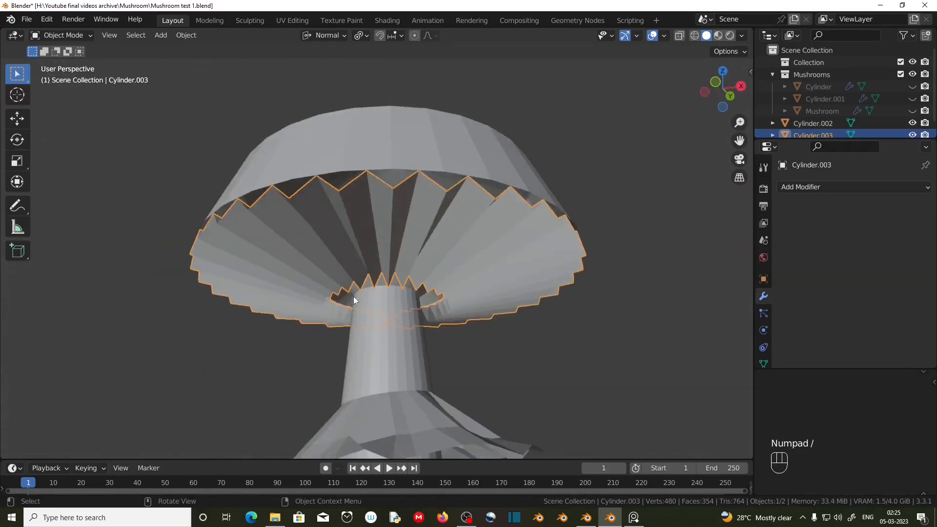
Select the gills together with the mushroom body and join them into one object with the body active
click(435, 330)
middle_drag(423, 247, 423, 313)
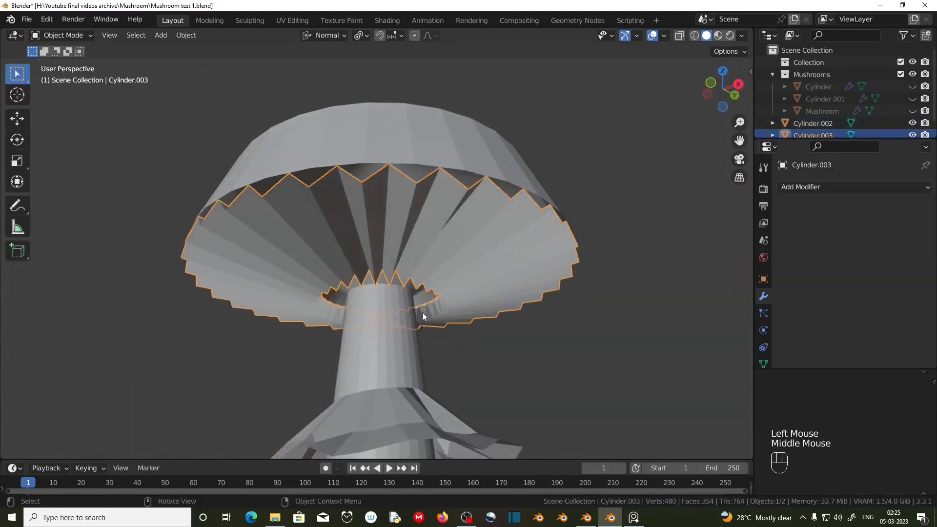
shift+click(398, 145)
middle_drag(398, 146, 260, 233)
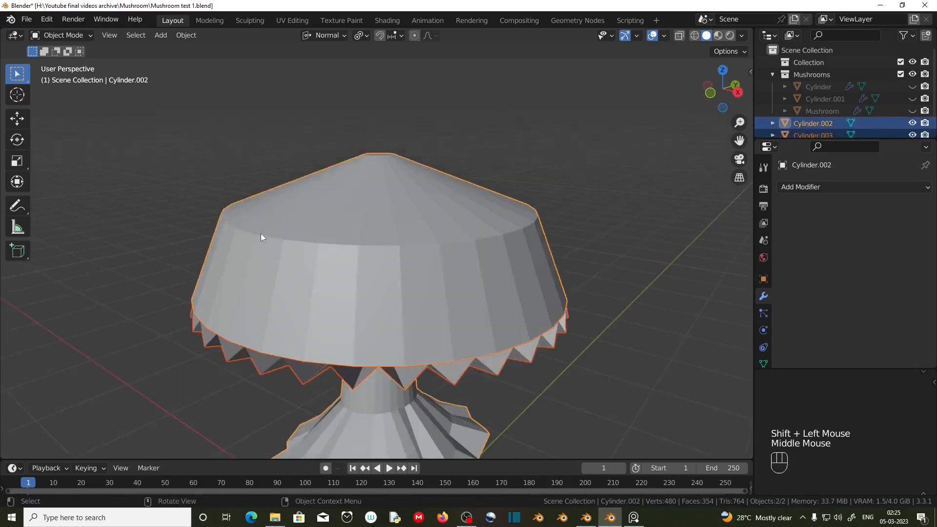
key(ctrl+j)
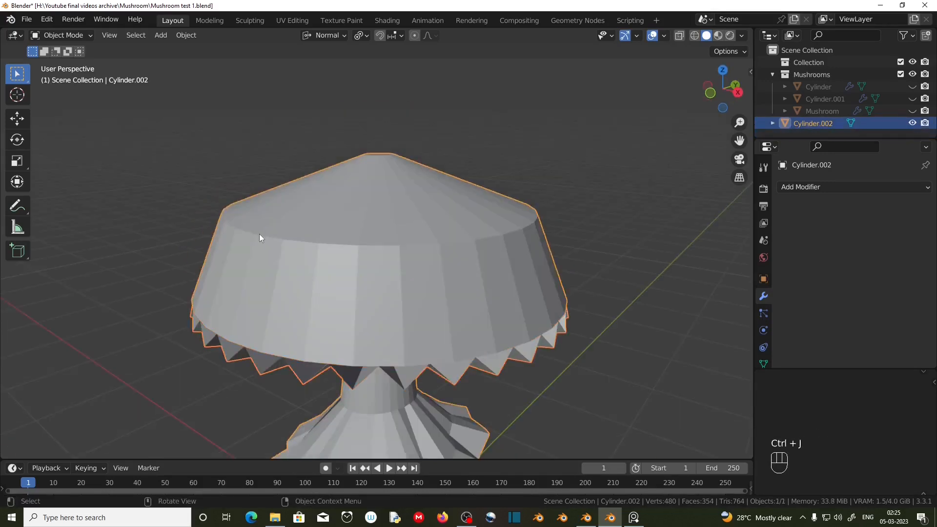
In Edit Mode on the joined mushroom, select the edge loop around the cap's lower rim above the gills
click(405, 292)
key(Tab)
scroll(408, 288, up, 2)
middle_drag(408, 288, 336, 347)
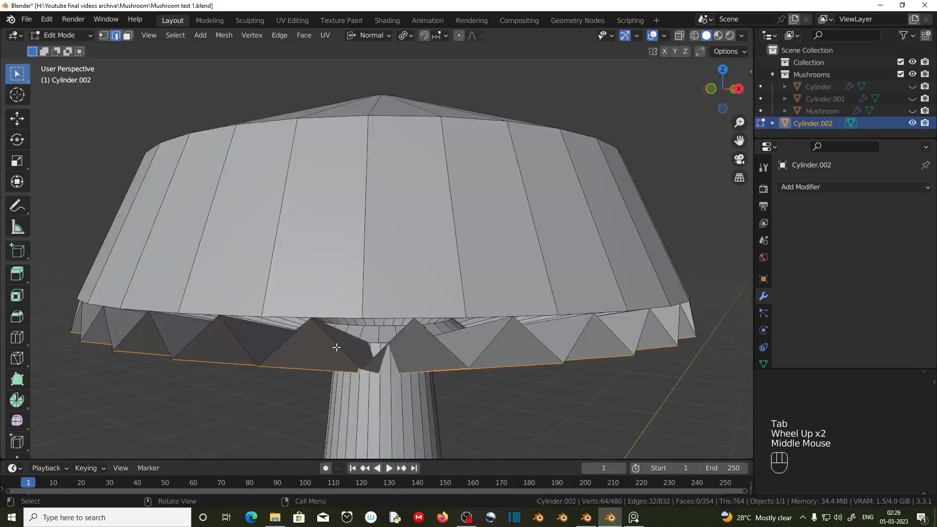
alt+click(336, 335)
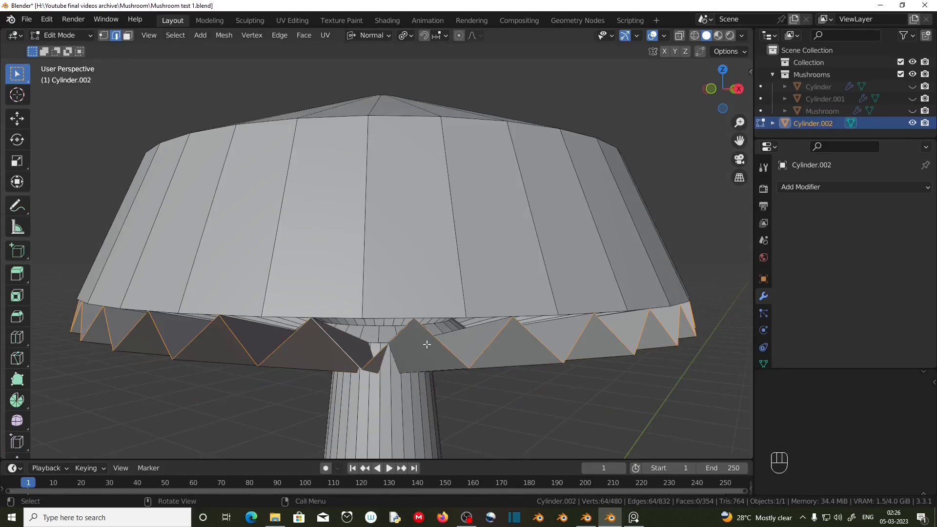
alt+click(380, 316)
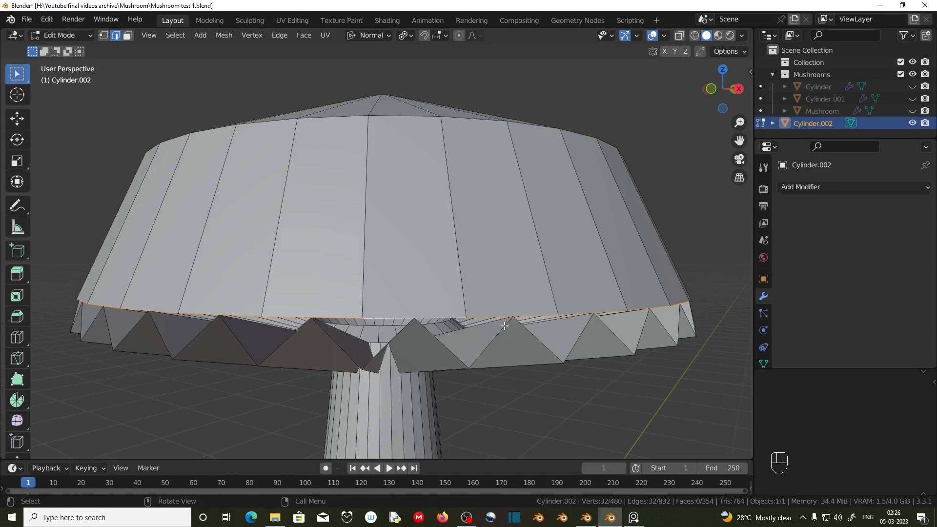
Subdivide the selected edge loop along the mushroom cap's lower rim
middle_drag(306, 331, 335, 249)
right_click(335, 249)
click(295, 127)
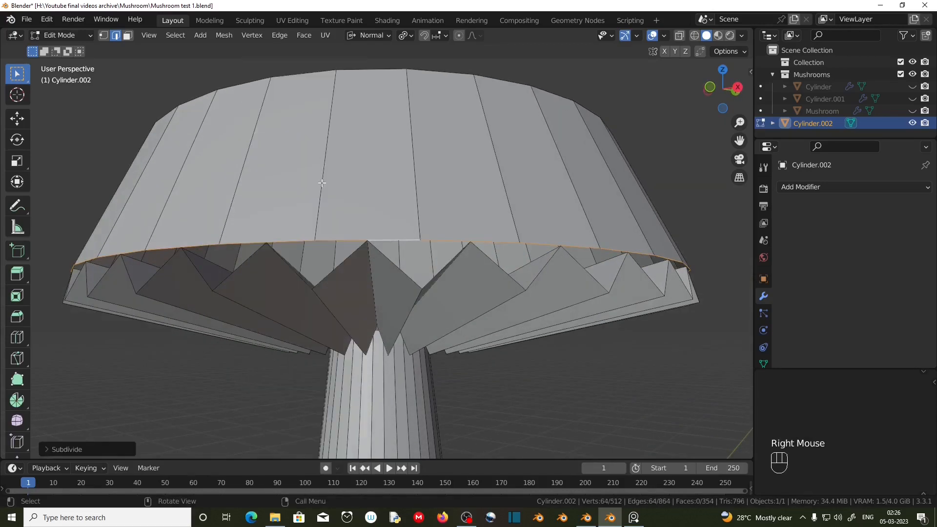
right_click(522, 501)
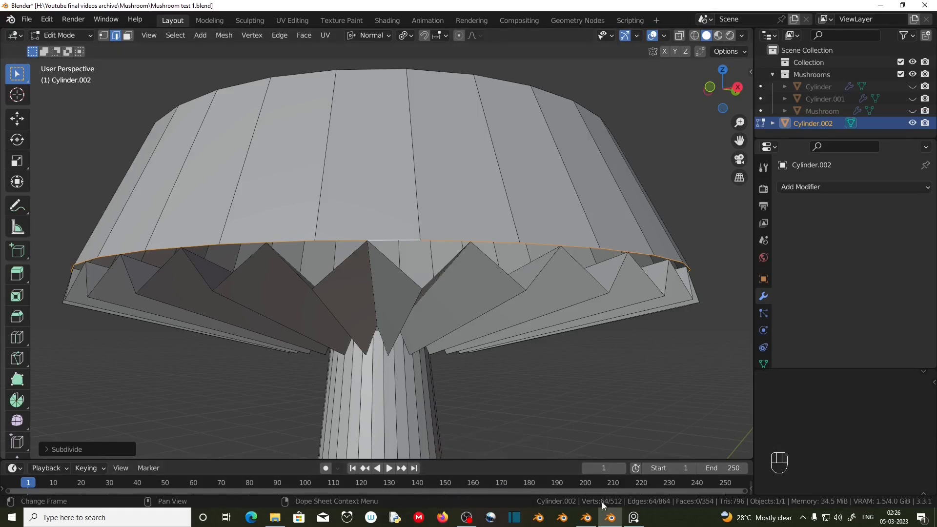
Add the gills' outer zigzag edge loop to the selection and bridge it with the cap's rim loop
middle_drag(462, 410, 381, 359)
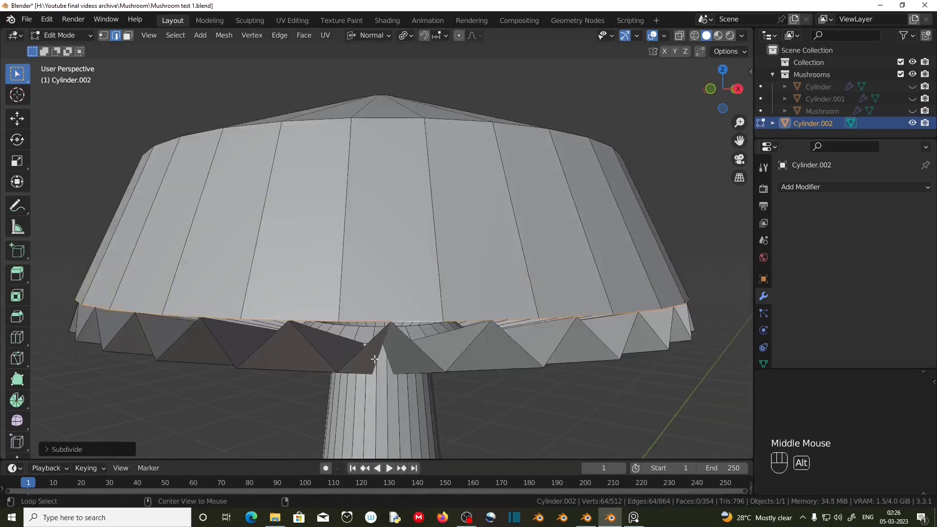
alt+shift+click(345, 363)
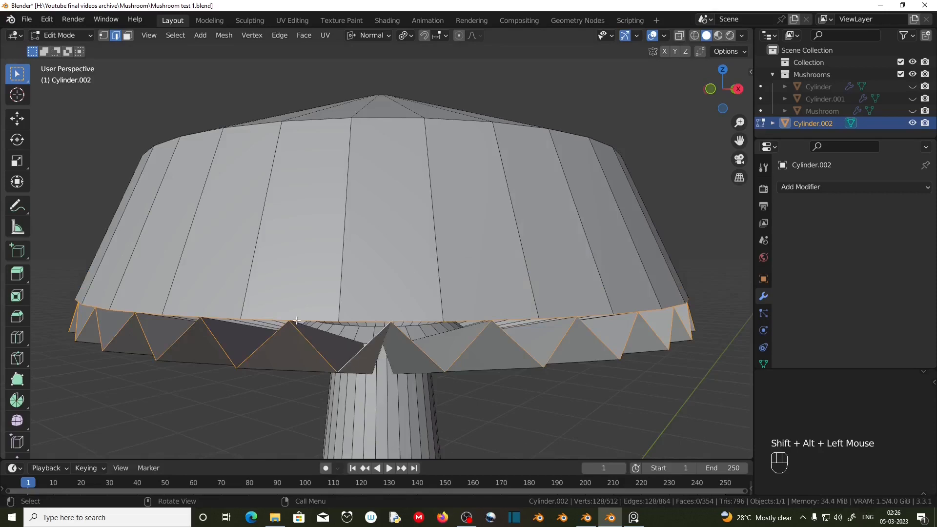
click(286, 39)
click(331, 87)
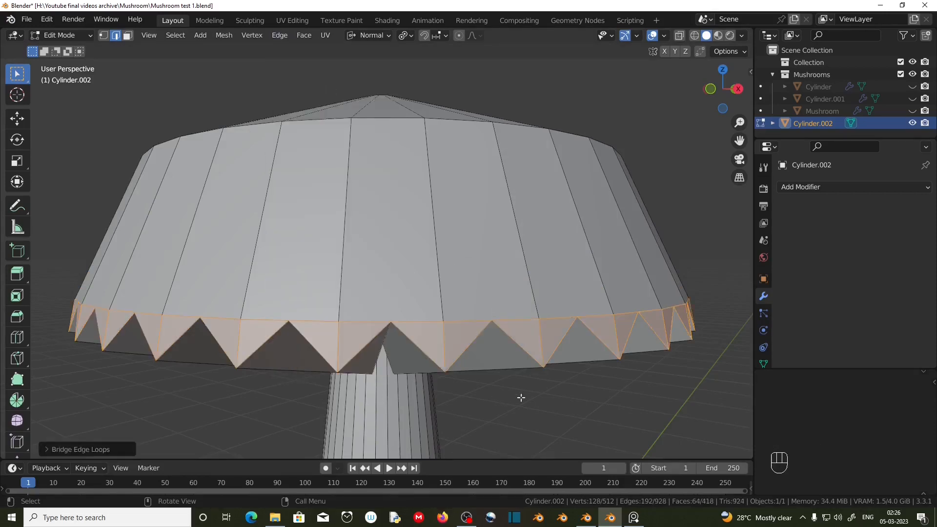
Select the edge loop around the stem's upper opening beneath the gills and subdivide it
middle_drag(407, 374, 215, 343)
scroll(360, 334, down, 2)
scroll(340, 343, up, 2)
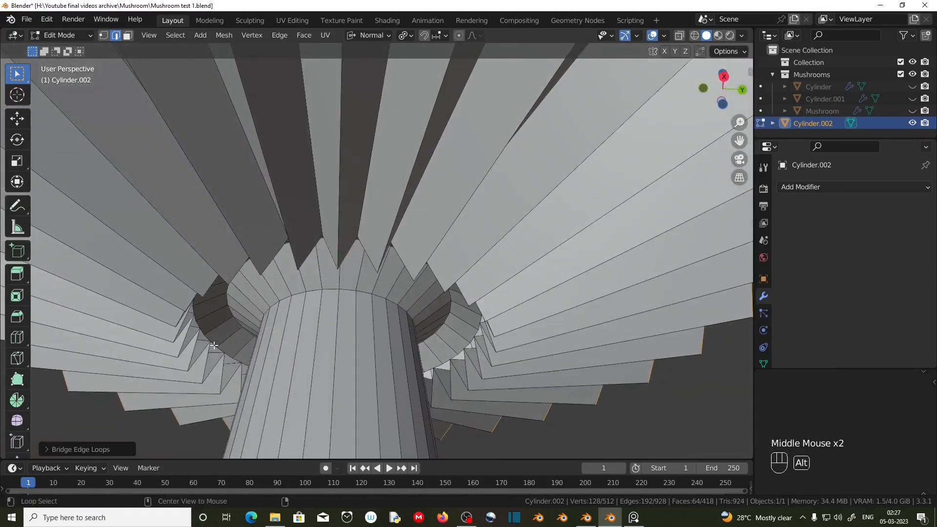
alt+click(214, 345)
right_click(214, 341)
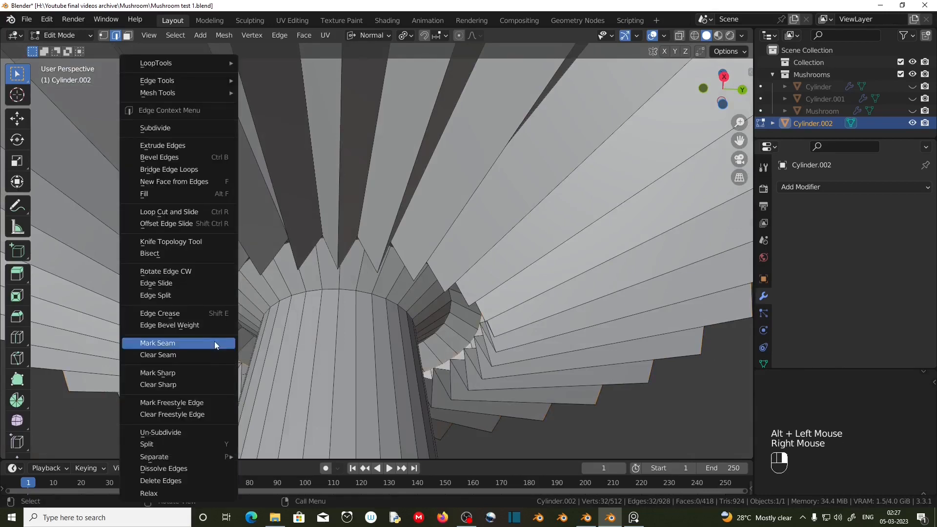
click(177, 127)
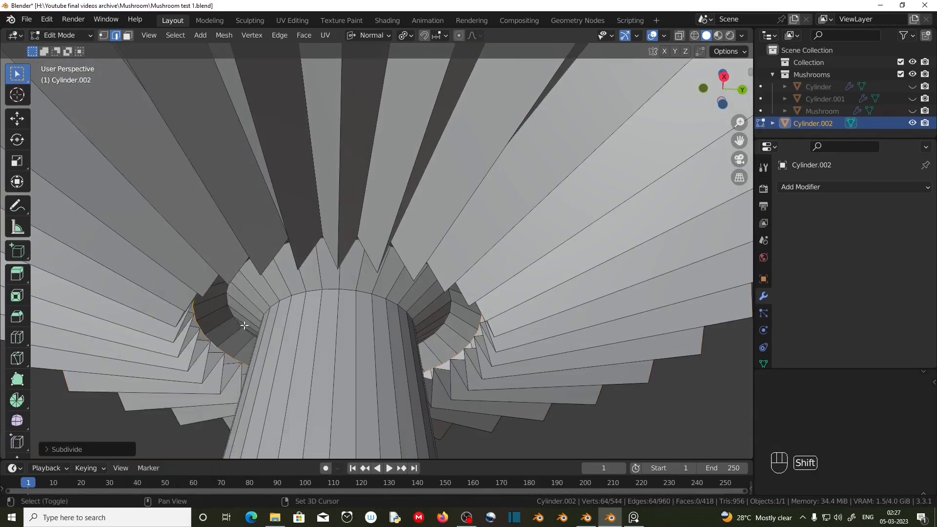
Add the gills' inner zigzag edge loop to the selection and bridge it with the stem's upper loop
alt+shift+click(236, 270)
middle_drag(235, 271, 191, 323)
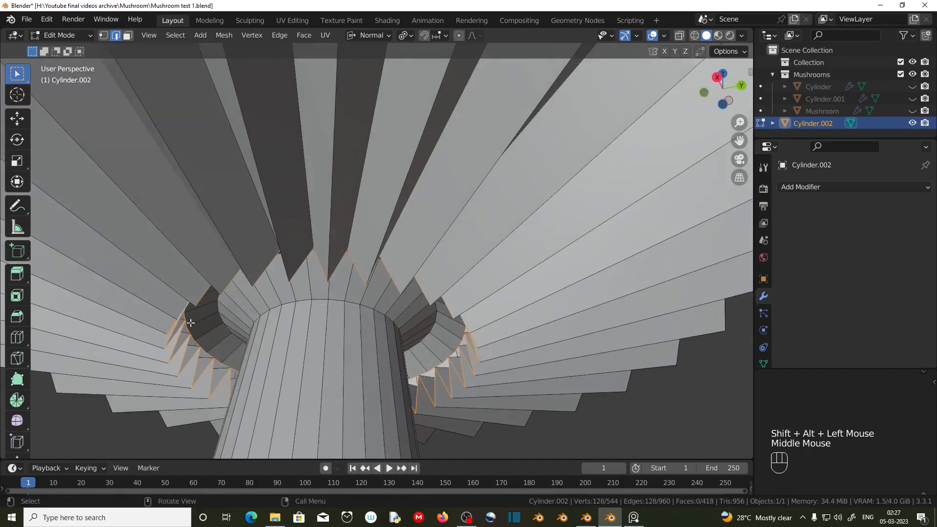
click(279, 35)
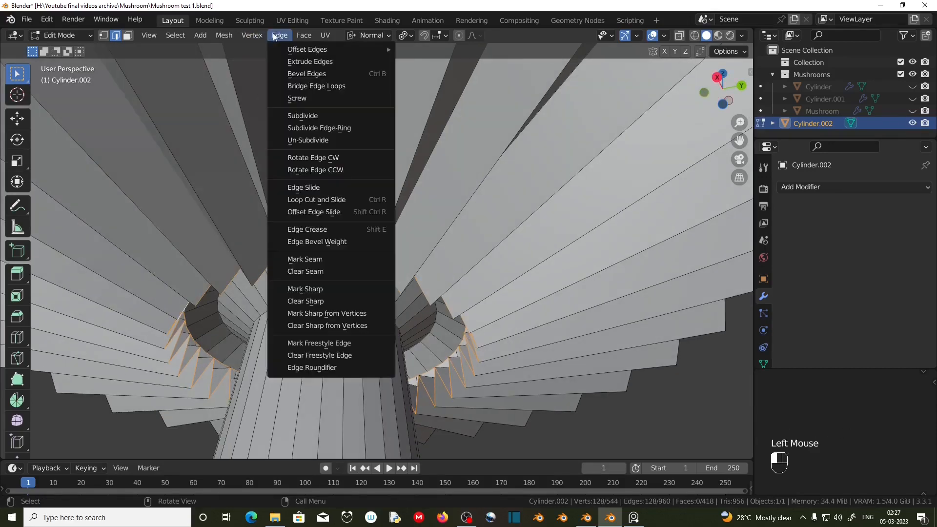
click(302, 87)
scroll(375, 295, down, 3)
middle_drag(376, 294, 359, 322)
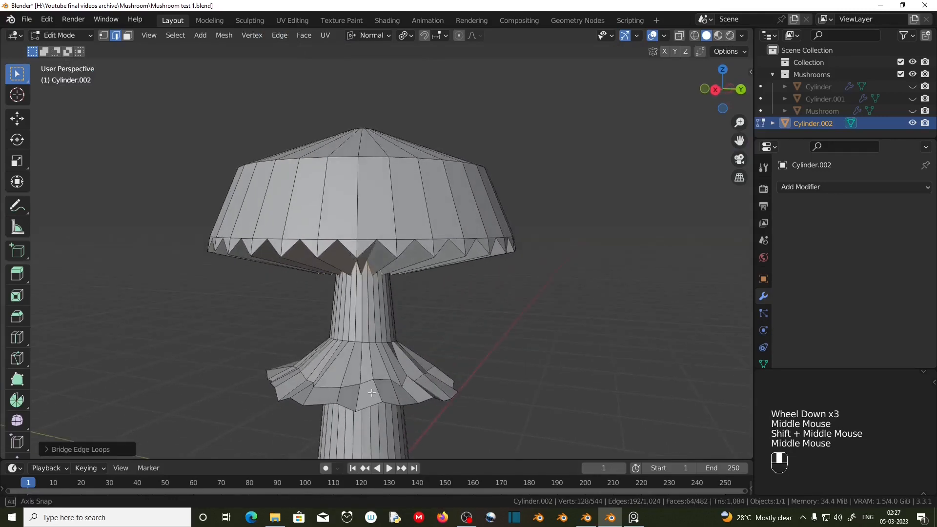
Add a Subdivision Surface modifier to the mushroom with a viewport level of 2
click(765, 295)
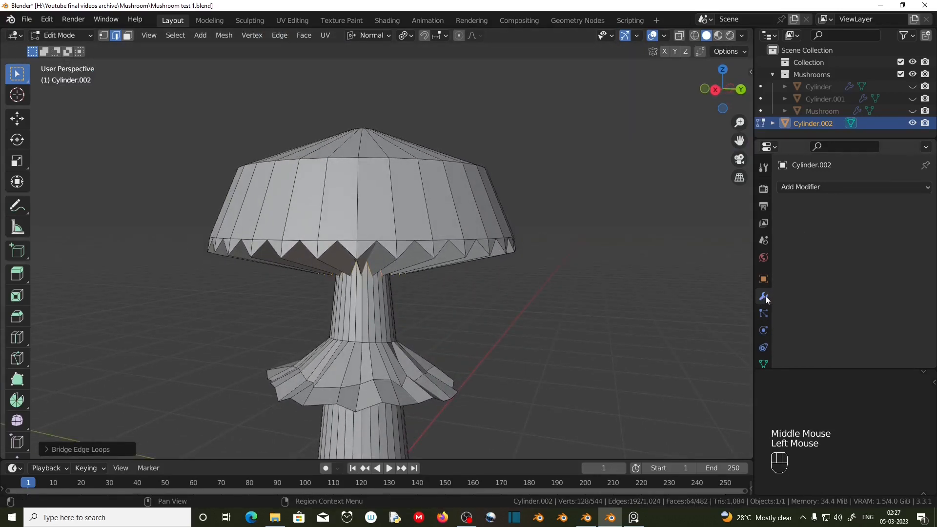
click(818, 188)
click(718, 405)
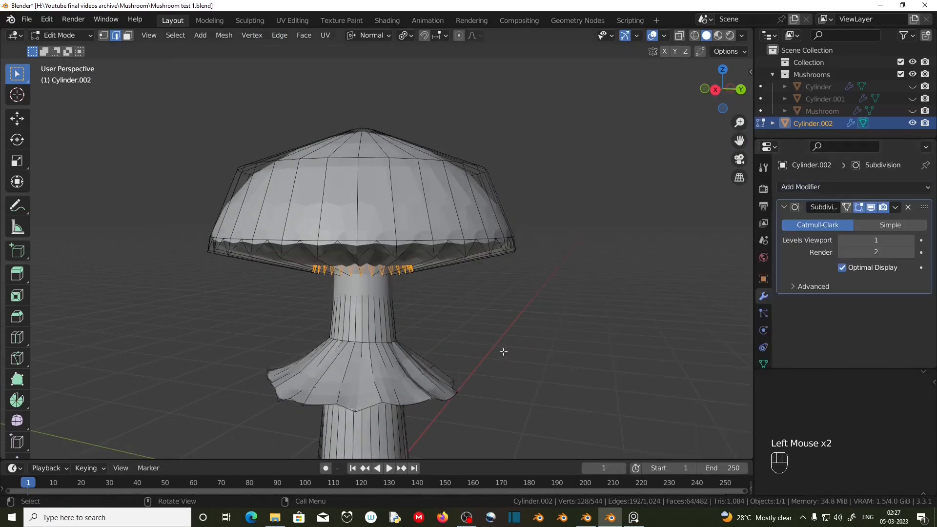
shift+middle_drag(400, 334, 420, 234)
key(ctrl+2)
Add one loop cut around the gills and slide it toward the cap's outer rim
key(ctrl+r)
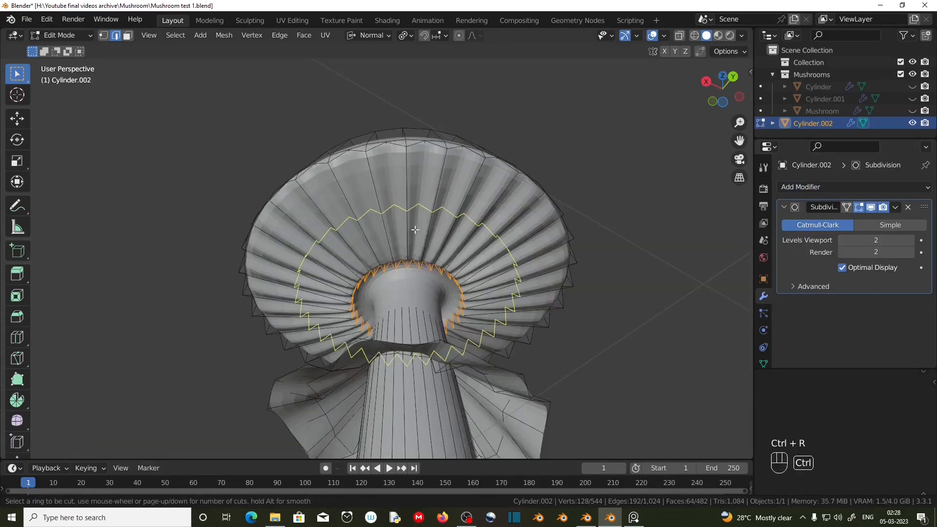
click(417, 222)
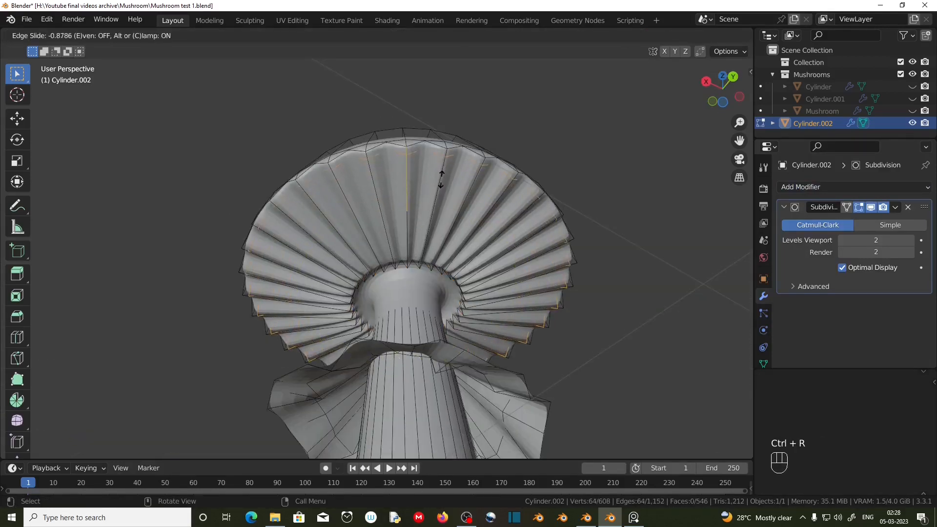
click(439, 203)
middle_drag(439, 203, 303, 288)
shift+middle_drag(370, 434, 401, 293)
scroll(401, 370, up, 2)
Return to Object Mode and apply smooth shading to the mushroom
key(Tab)
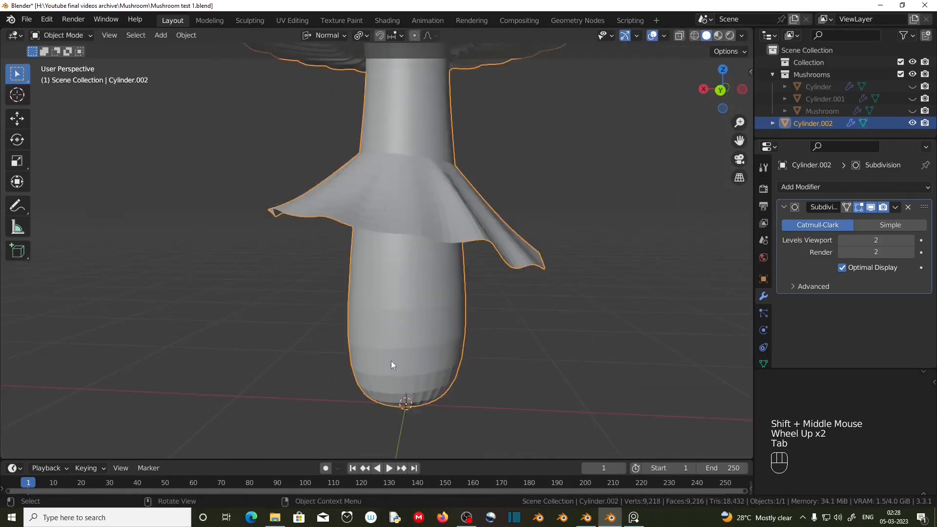
scroll(390, 362, down, 2)
right_click(401, 195)
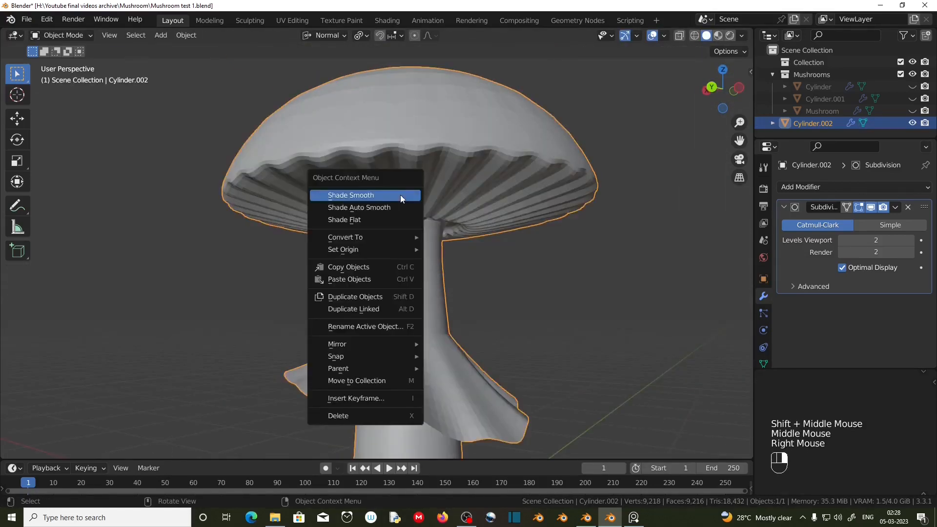
click(400, 194)
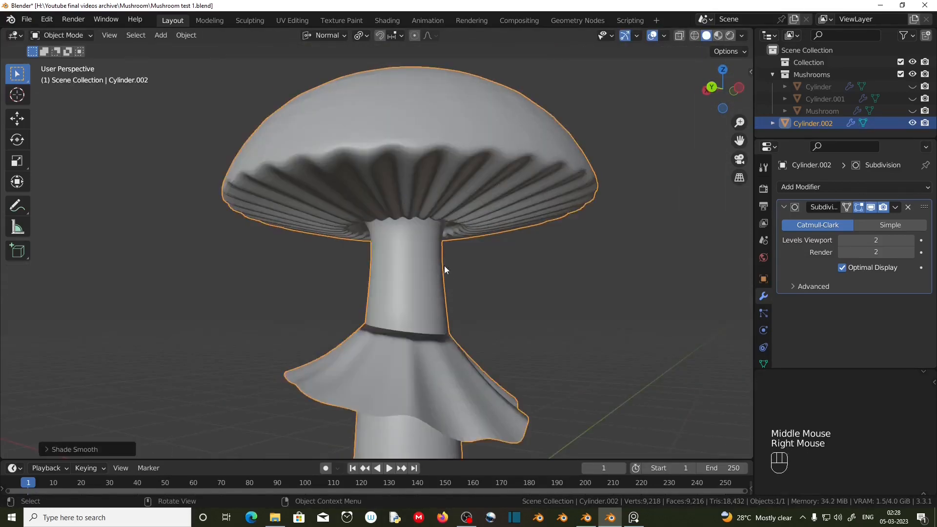
scroll(445, 276, down, 2)
scroll(425, 348, up, 4)
middle_drag(445, 276, 417, 317)
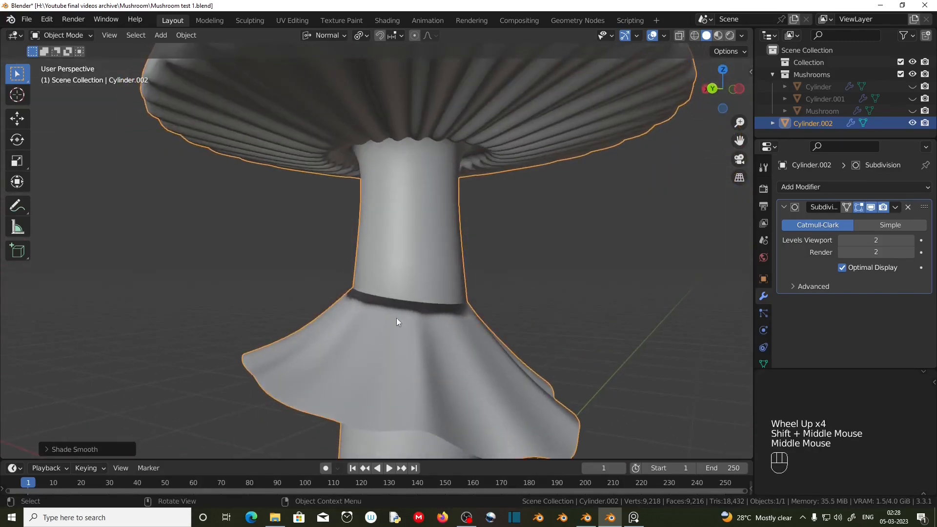
Recalculate the normals of the entire mesh, showing the Face Orientation overlay only during the correction
click(663, 36)
click(589, 250)
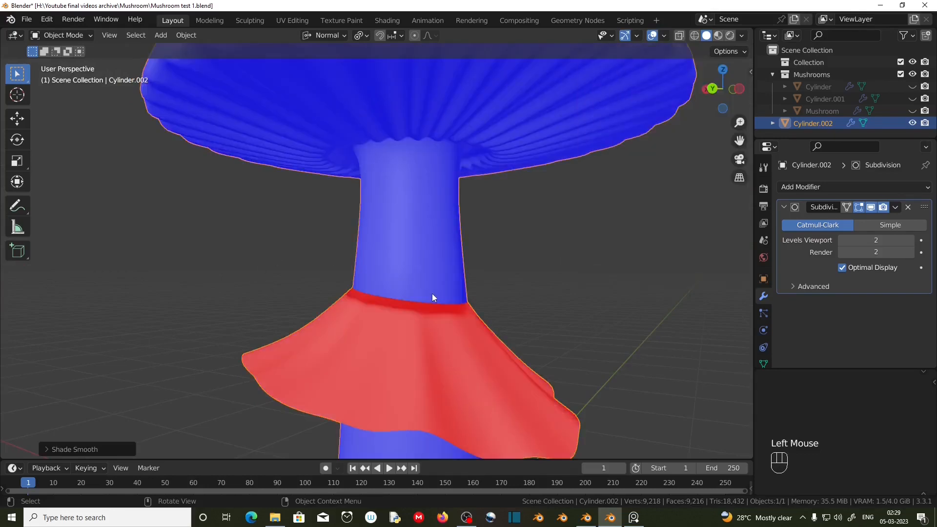
key(Tab)
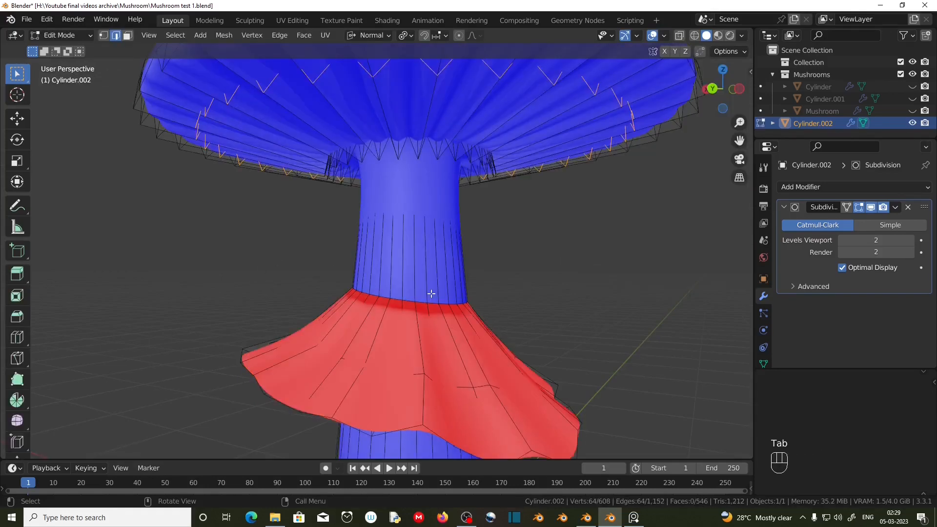
key(a)
key(shift)
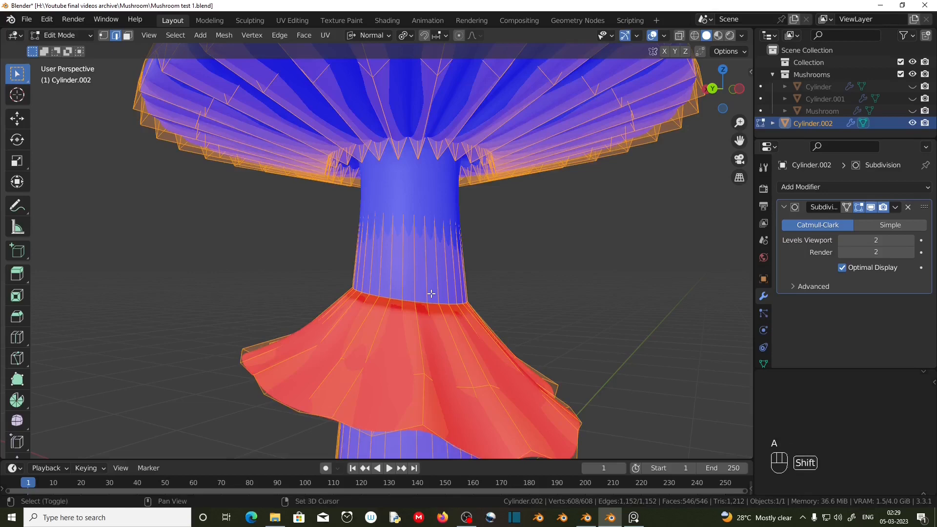
key(shift+n)
scroll(431, 293, down, 3)
middle_drag(432, 293, 364, 279)
click(666, 35)
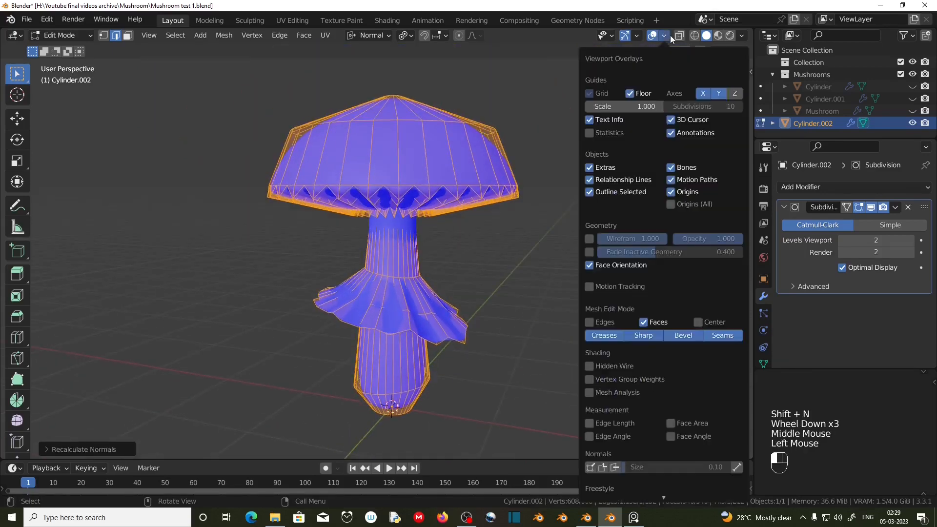
click(605, 266)
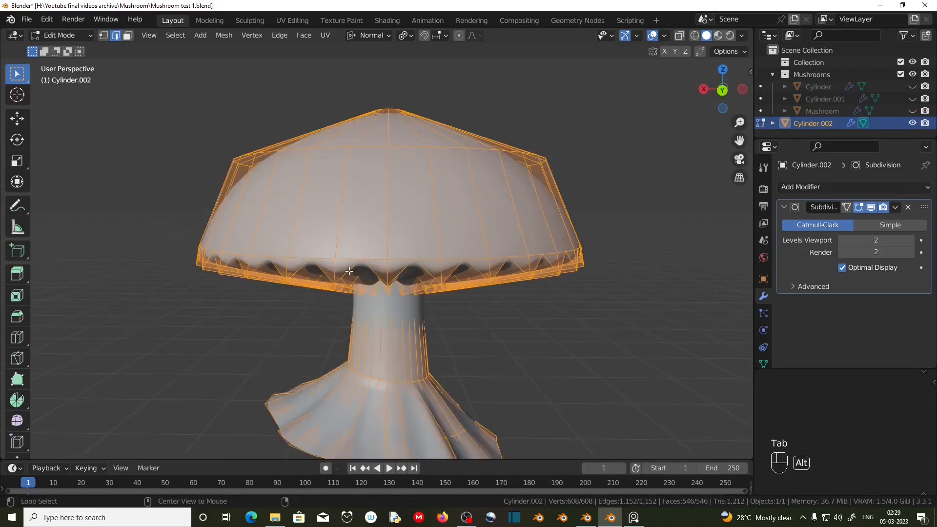
Select the zigzag edge loop under the cap's rim, randomize its vertices, and return to Object Mode
alt+click(350, 271)
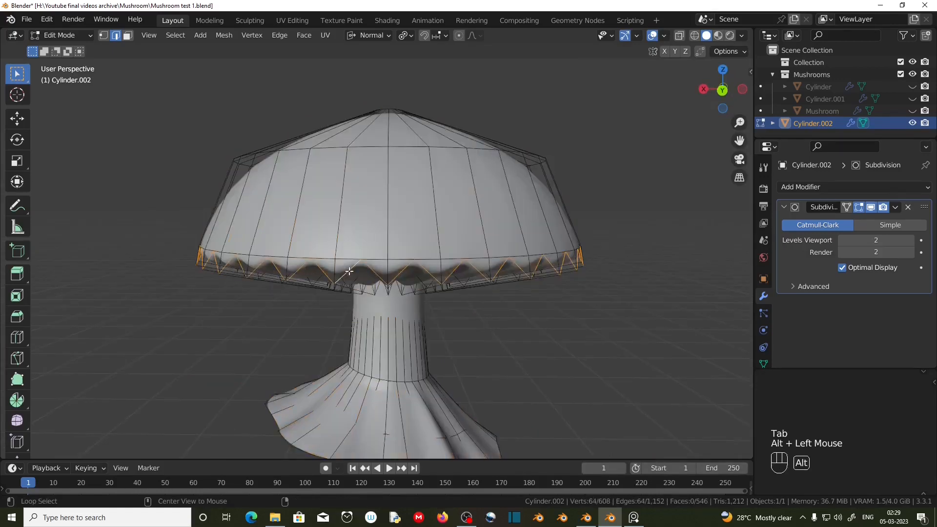
middle_drag(397, 316, 310, 293)
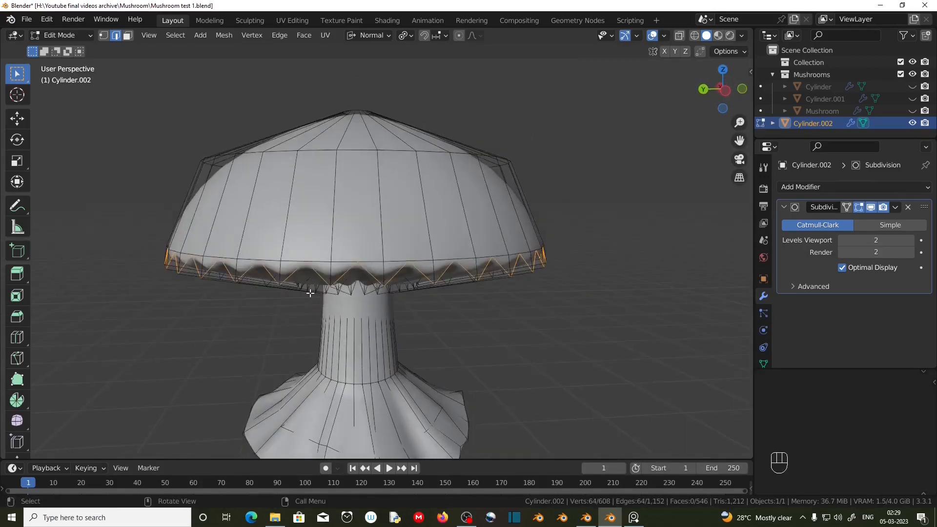
click(225, 35)
mouse_move(243, 51)
click(371, 152)
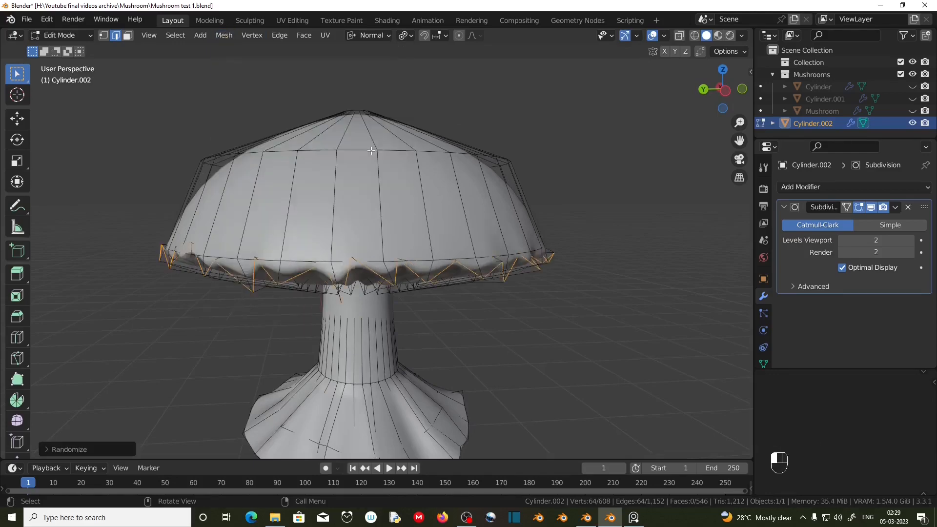
click(51, 449)
key(Tab)
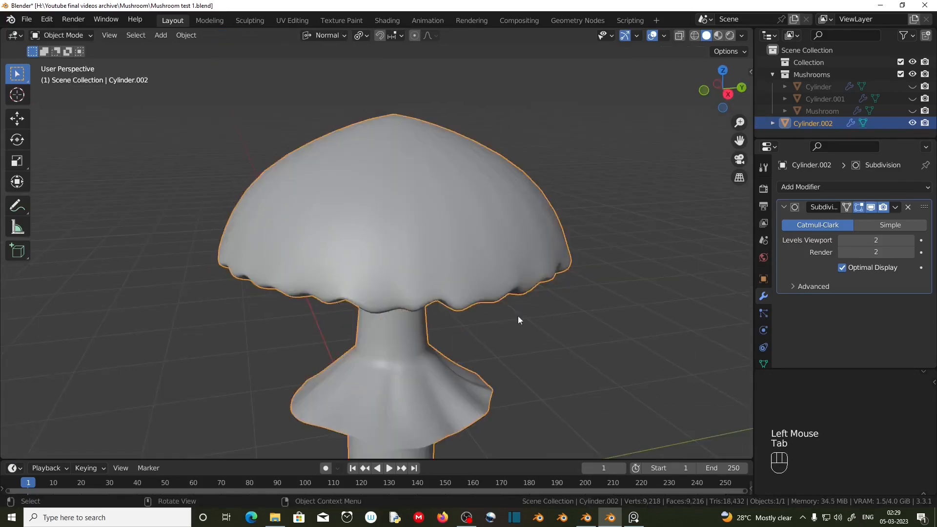
Set the Subdivision modifier's viewport level to 1
middle_drag(517, 315, 380, 314)
scroll(380, 313, down, 2)
click(843, 240)
middle_drag(447, 317, 452, 313)
scroll(452, 313, up, 2)
middle_drag(345, 312, 361, 315)
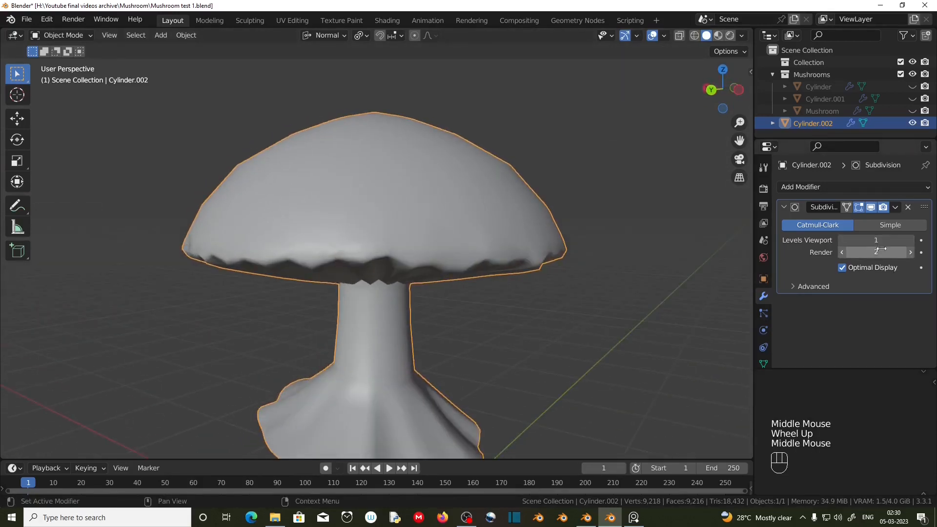
Move the mushroom object into the Mushrooms collection
scroll(429, 371, down, 2)
middle_drag(429, 371, 376, 279)
click(377, 280)
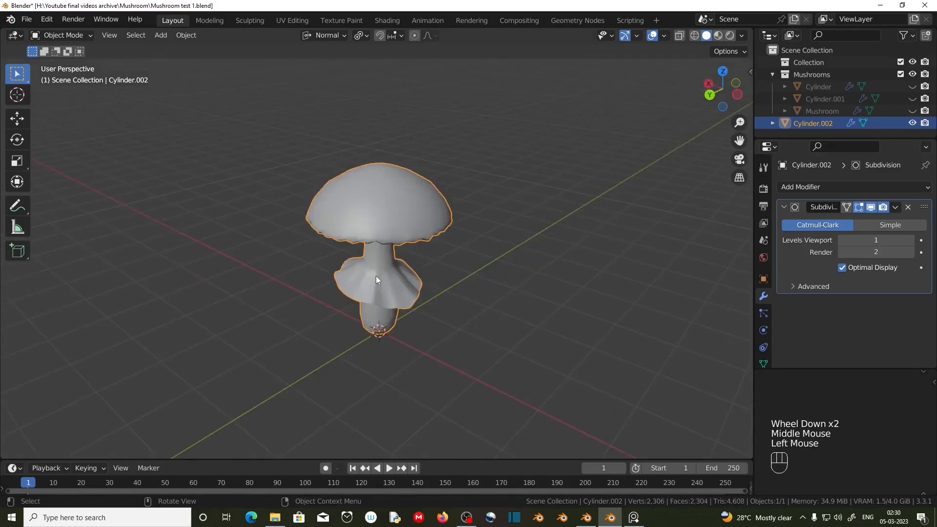
key(m)
click(373, 276)
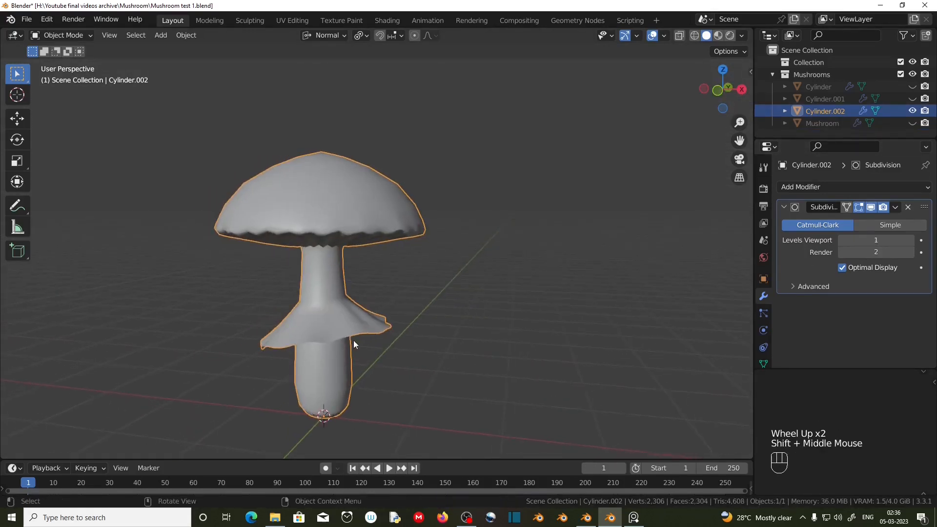
Duplicate the finished mushroom and place the copy about 2.85 m away along the X axis
middle_drag(353, 341, 361, 326)
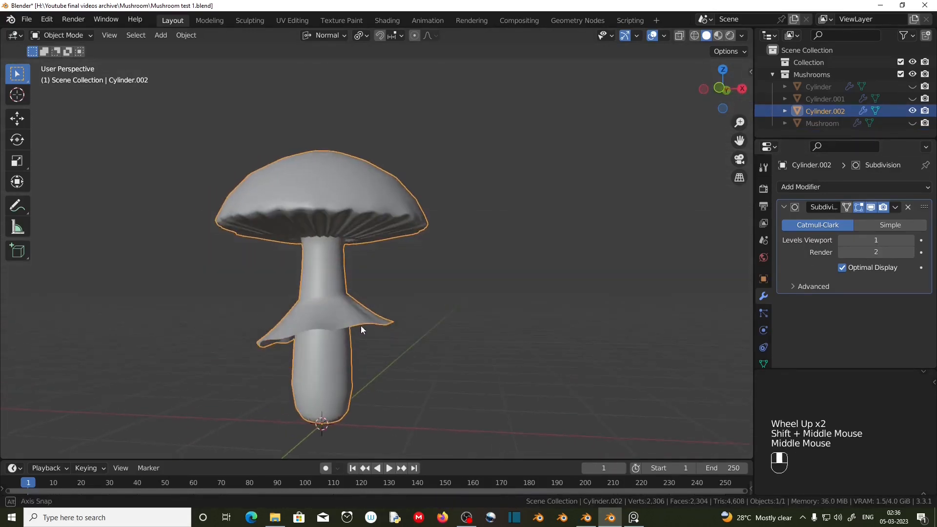
click(316, 317)
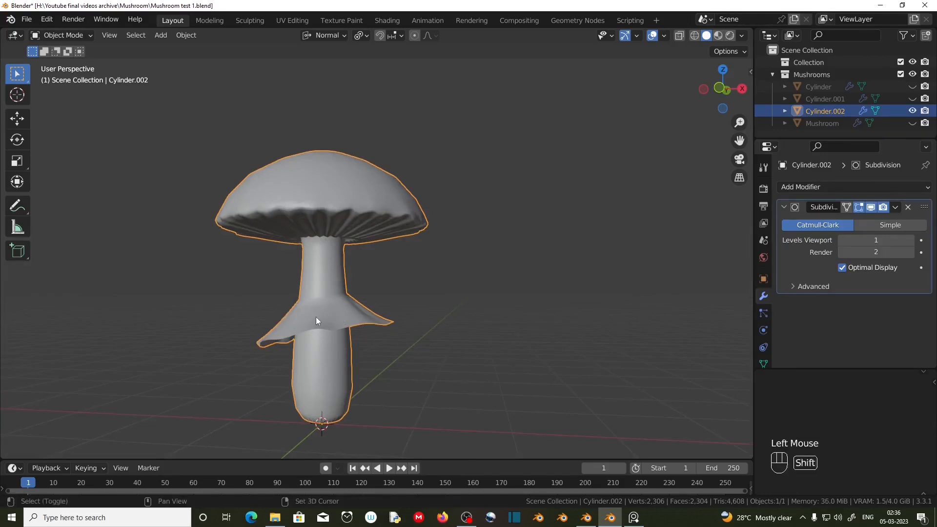
key(shift+d)
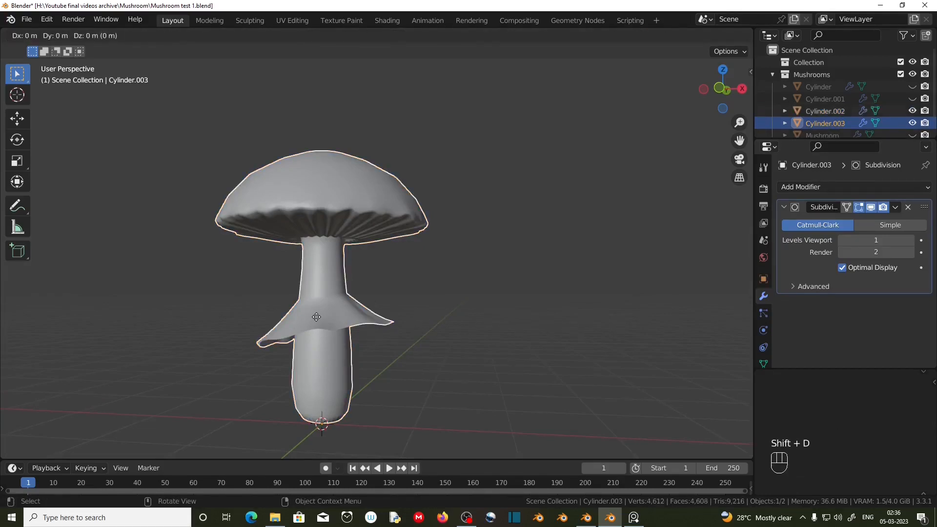
key(x)
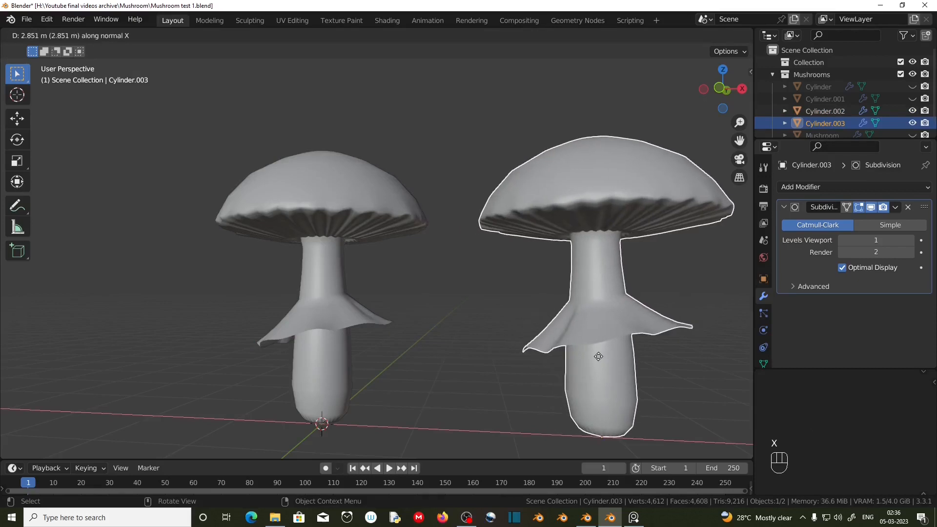
click(598, 356)
Hide the original mushroom so that only the new copy is displayed
click(324, 294)
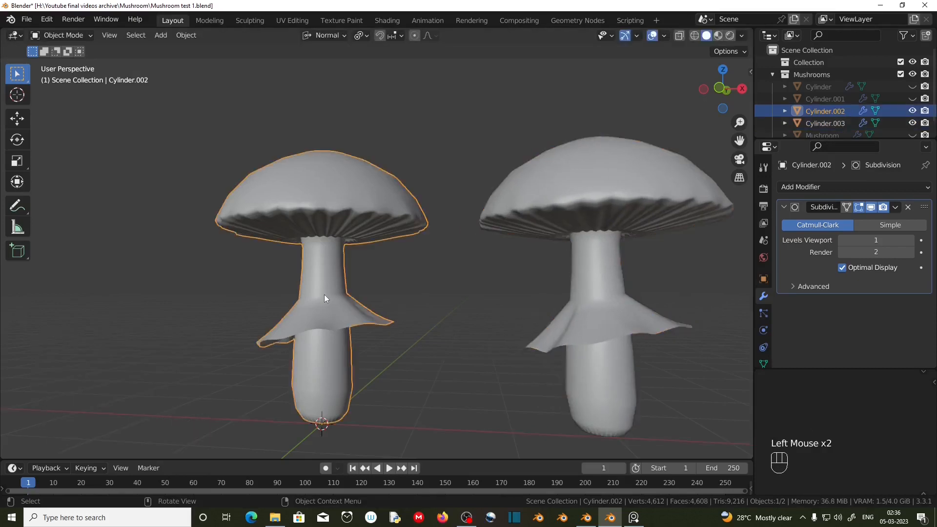
click(912, 111)
scroll(462, 323, down, 2)
In Edit Mode from the front with X-ray on, select the copy's cap, skirt and upper stem and raise them along normal Z to lengthen the stem
click(498, 312)
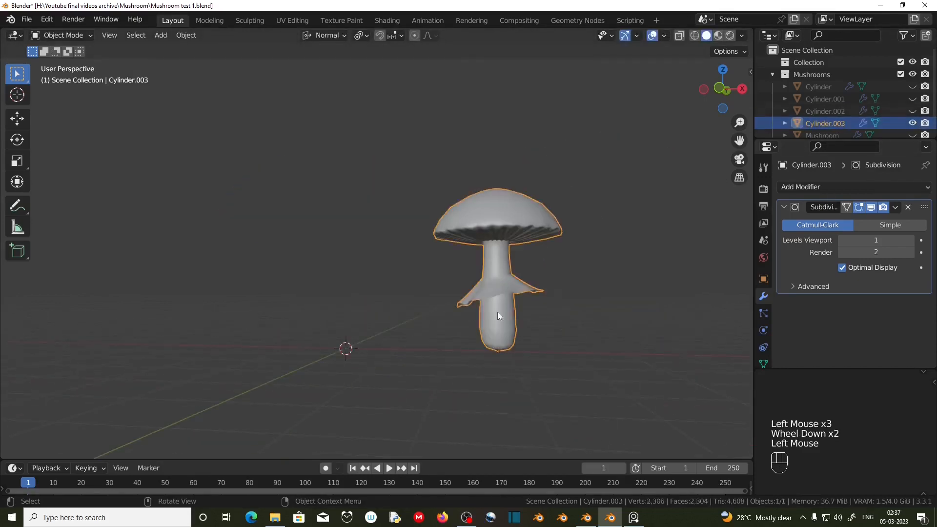
key(Tab)
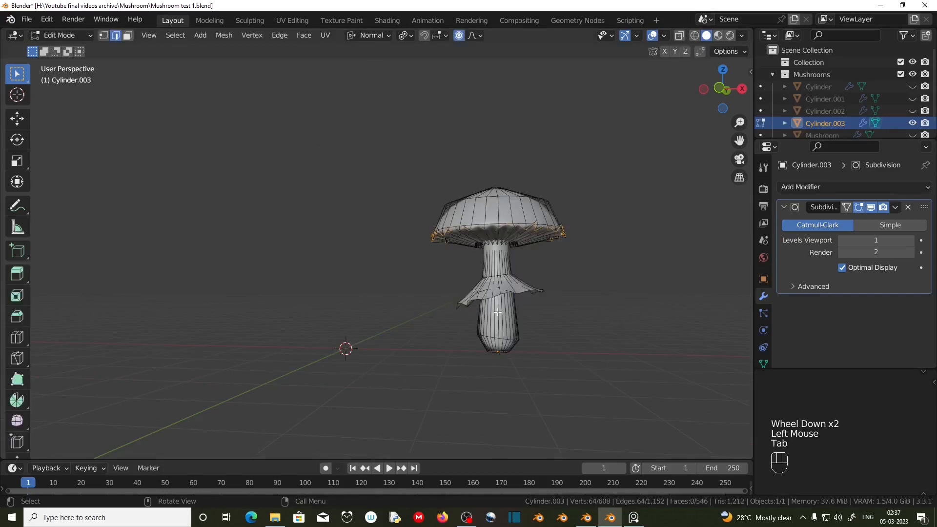
key(KP_1)
scroll(497, 312, up, 2)
shift+middle_drag(498, 313, 382, 332)
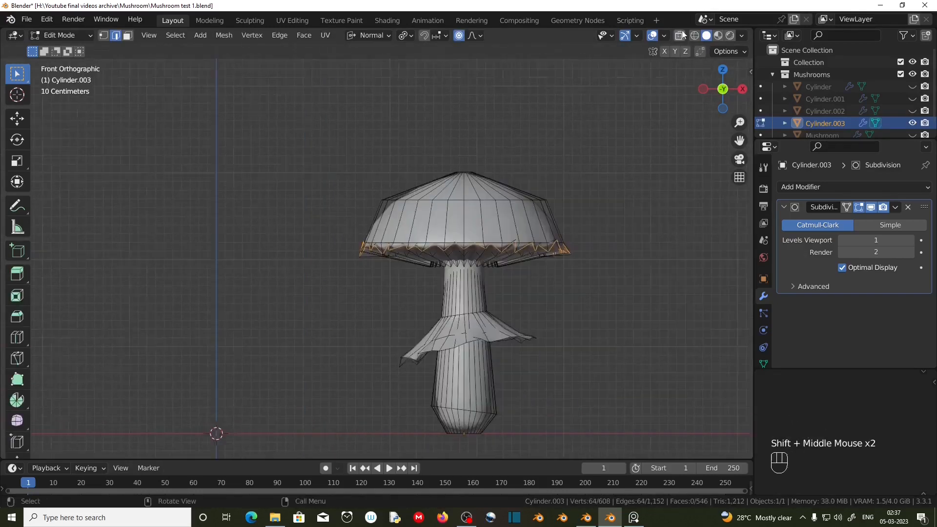
drag(241, 115, 661, 379)
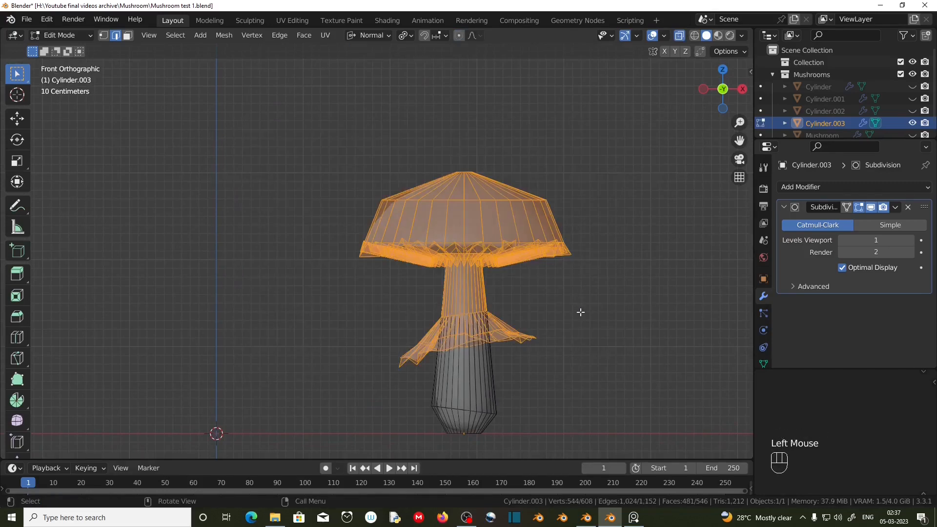
key(g)
key(z)
key(z)
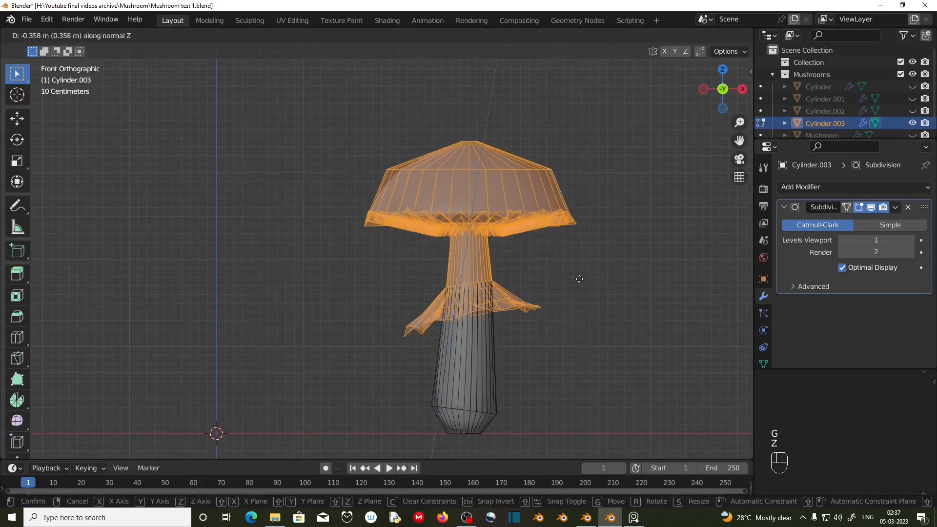
click(589, 232)
Flatten the cap by lowering its top loop about 0.15 m and its whole upper section about 0.1 m
drag(357, 60, 574, 106)
key(g)
click(575, 118)
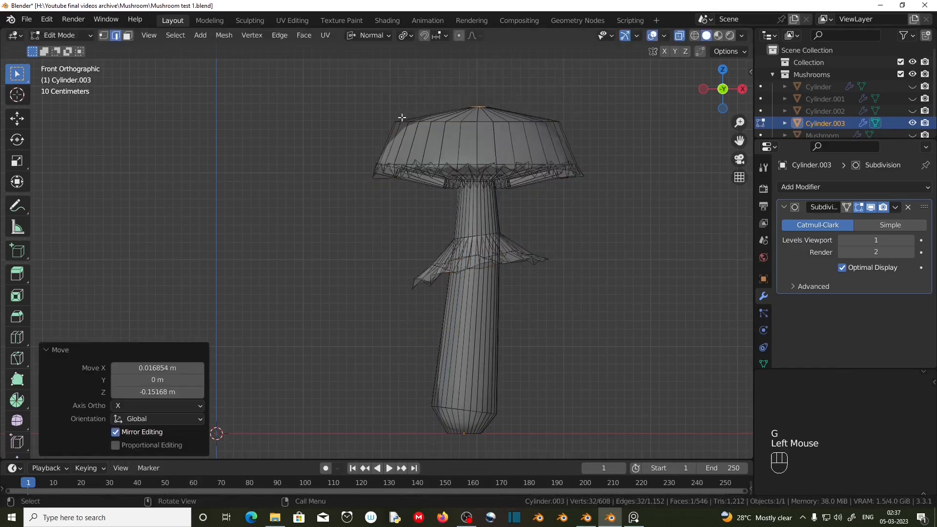
drag(371, 107, 588, 140)
key(g)
click(539, 178)
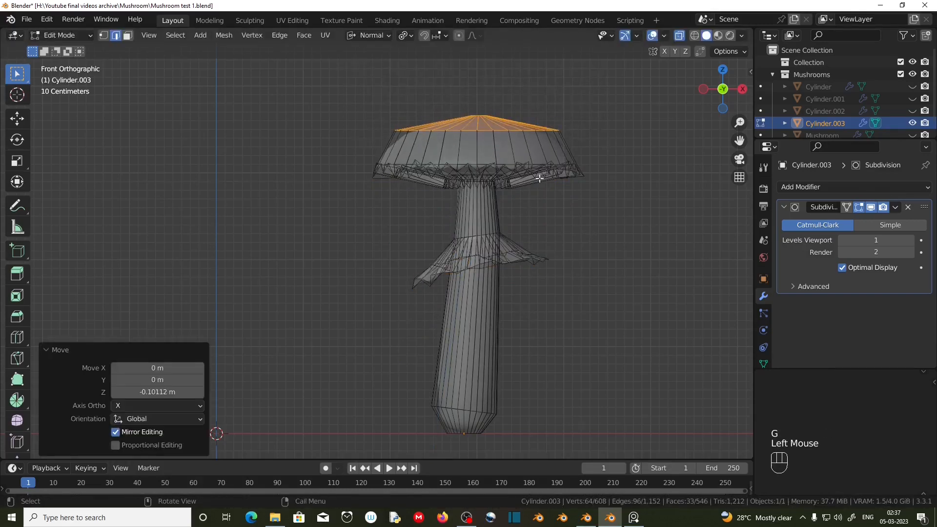
Add one edge loop around the stem below the skirt, slide it toward the base and rotate it about -18.2°
scroll(539, 179, up, 2)
shift+middle_drag(565, 293, 412, 207)
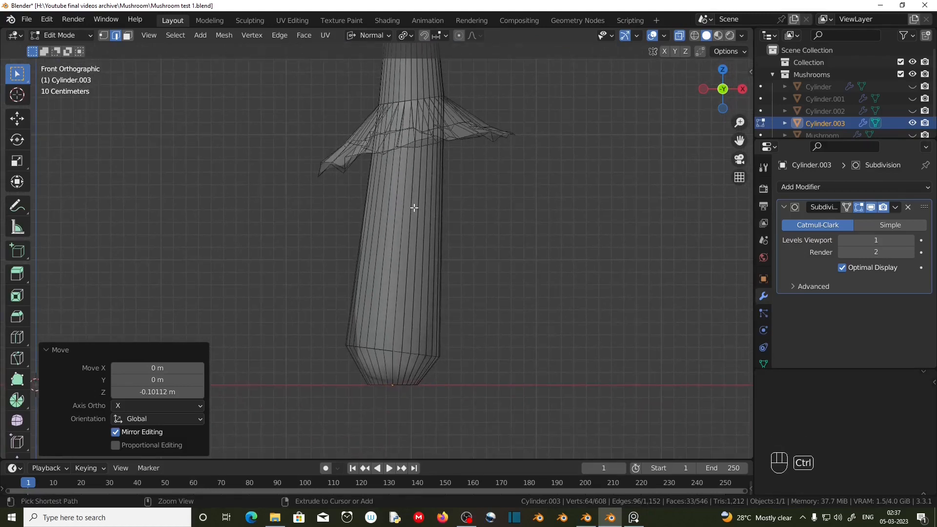
key(ctrl+r)
click(414, 208)
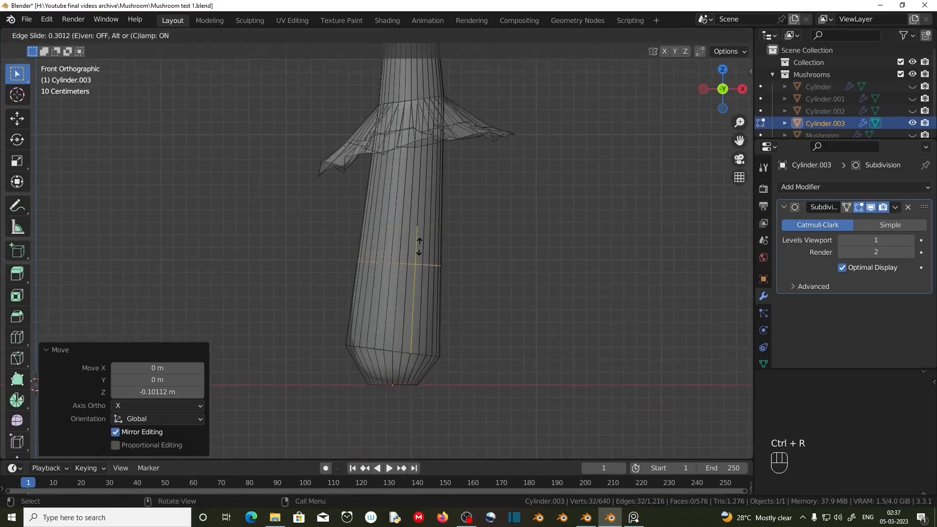
click(421, 272)
key(r)
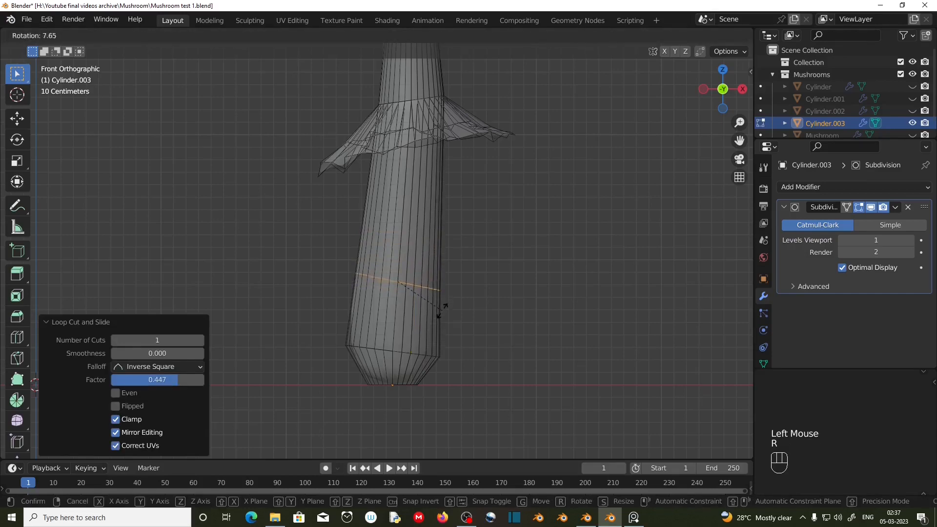
click(424, 293)
Bevel the tilted stem loop with 2 segments and a width of about 0.123 m
scroll(424, 293, up, 3)
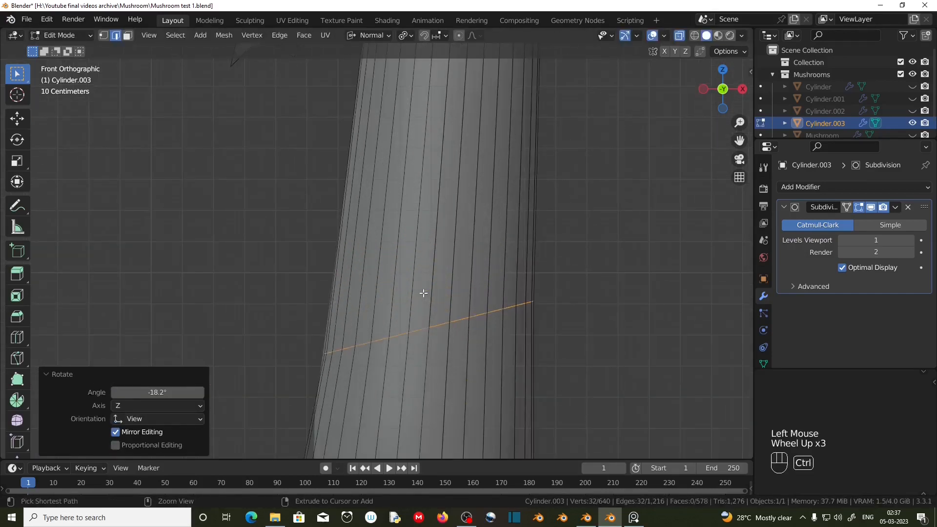
key(ctrl+b)
scroll(454, 289, up, 1)
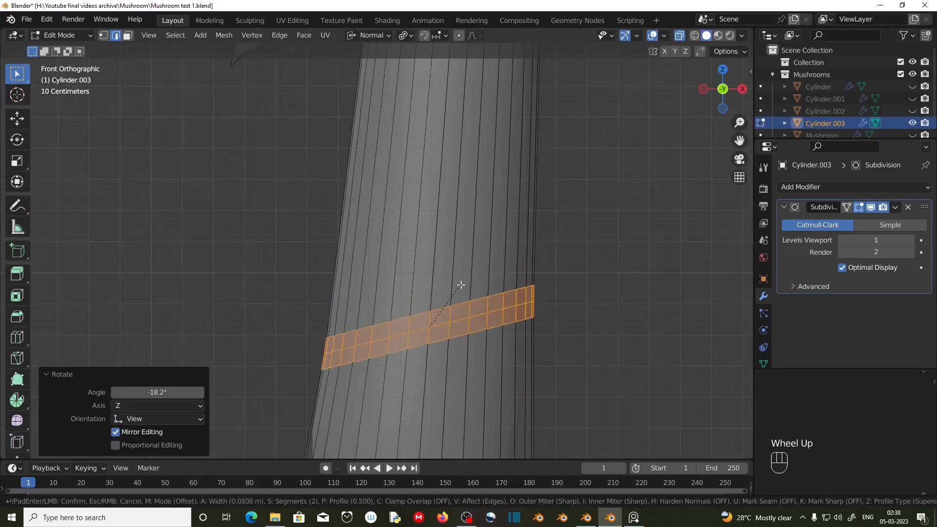
click(404, 292)
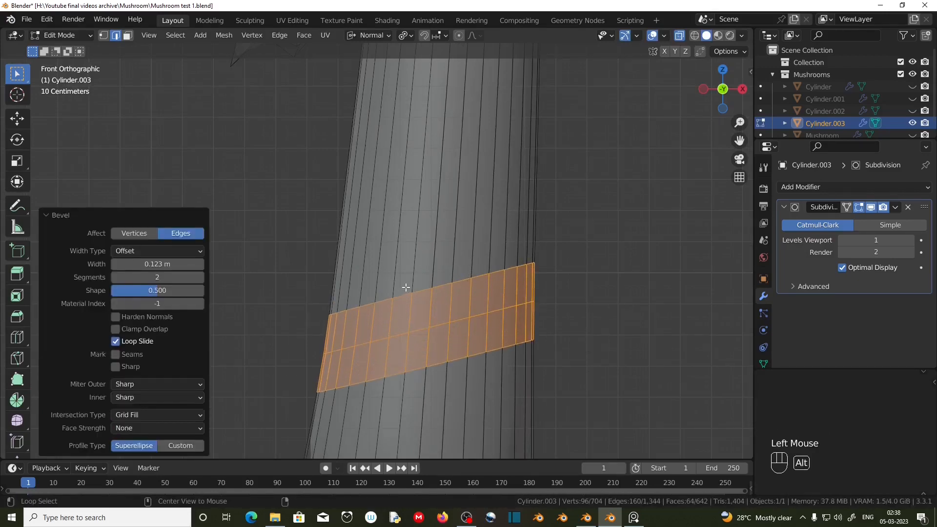
Select the upper and lower loops of the tilted band and bevel them with 1 segment, about 0.019 m wide
alt+click(423, 291)
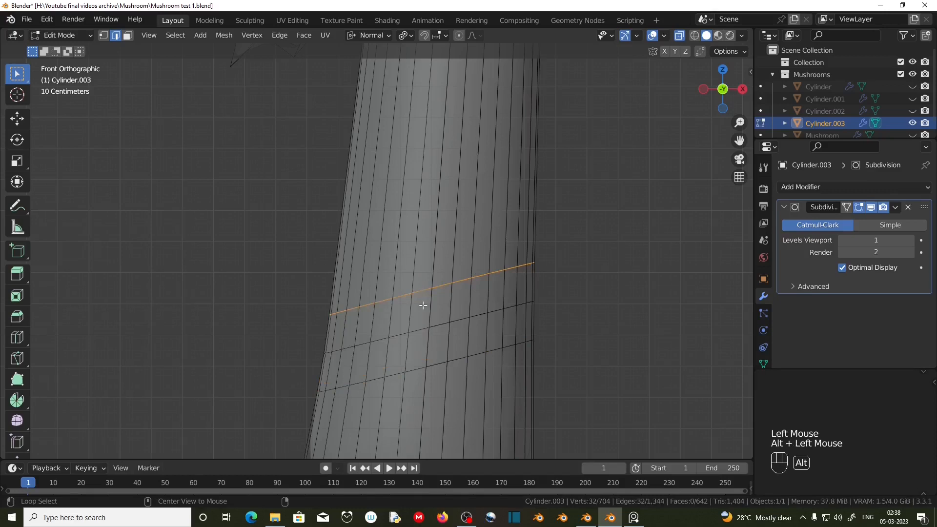
alt+shift+click(435, 364)
key(ctrl+b)
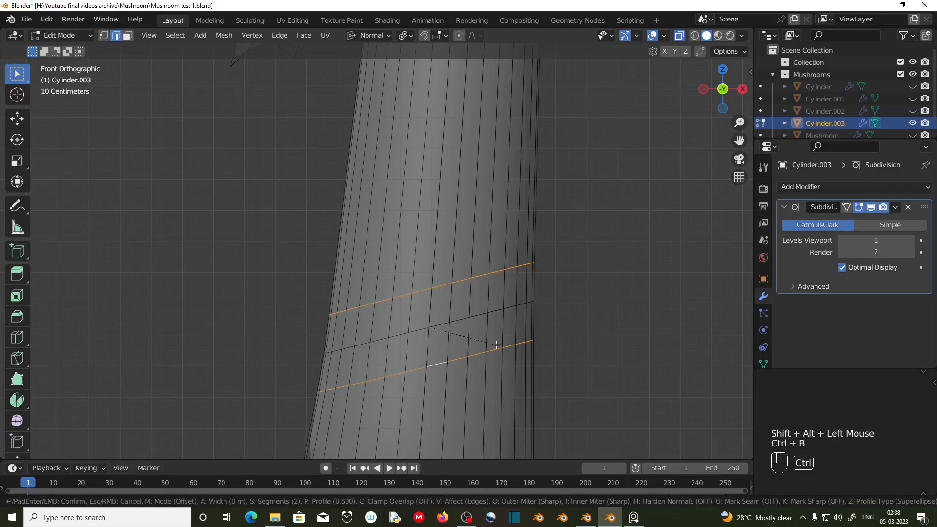
scroll(503, 347, down, 1)
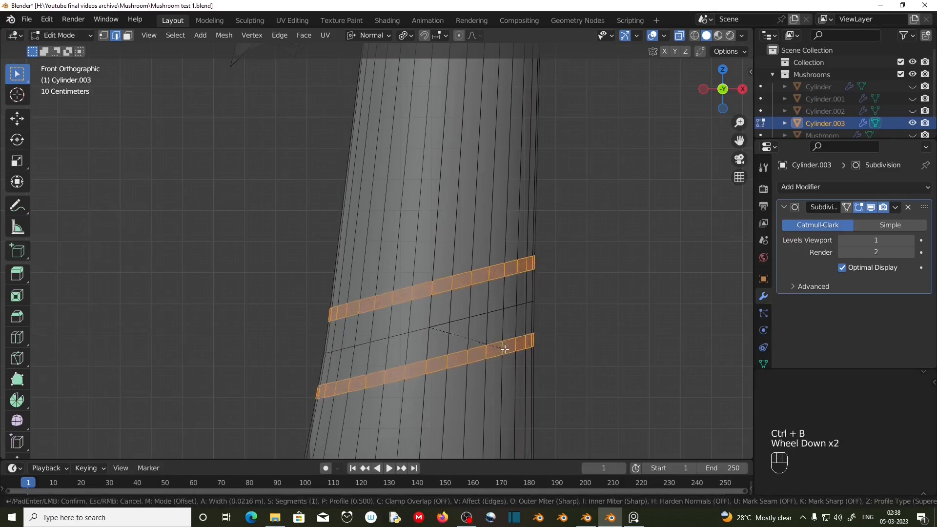
click(504, 348)
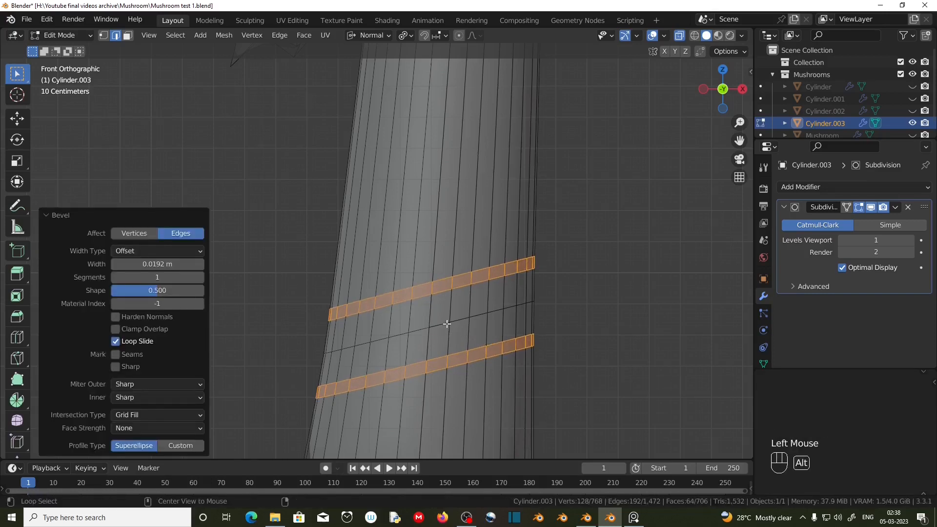
Scale the band's middle loop outward by about 2.16, shrink it by a factor of about 0.944, and turn off X-ray
alt+click(443, 323)
key(s)
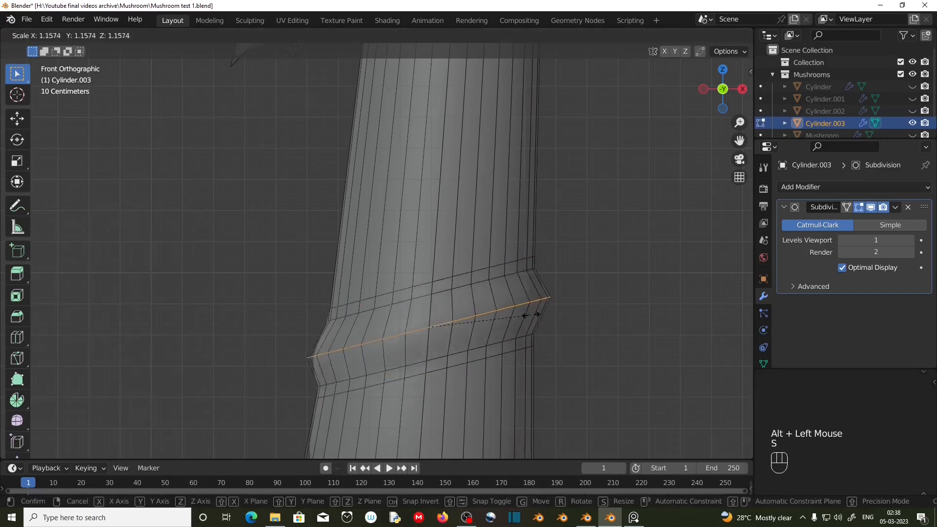
click(623, 314)
scroll(427, 326, down, 2)
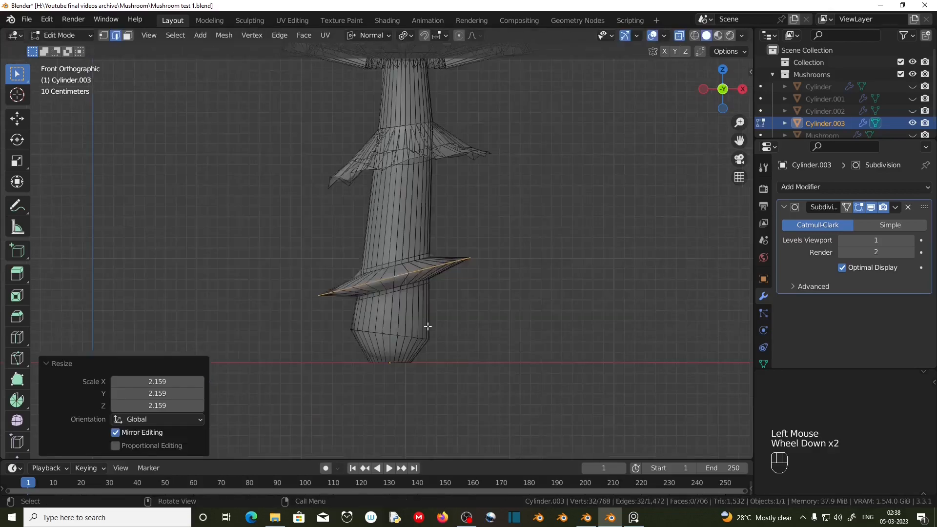
scroll(427, 329, up, 2)
middle_drag(430, 341, 446, 385)
key(s)
click(555, 417)
click(678, 37)
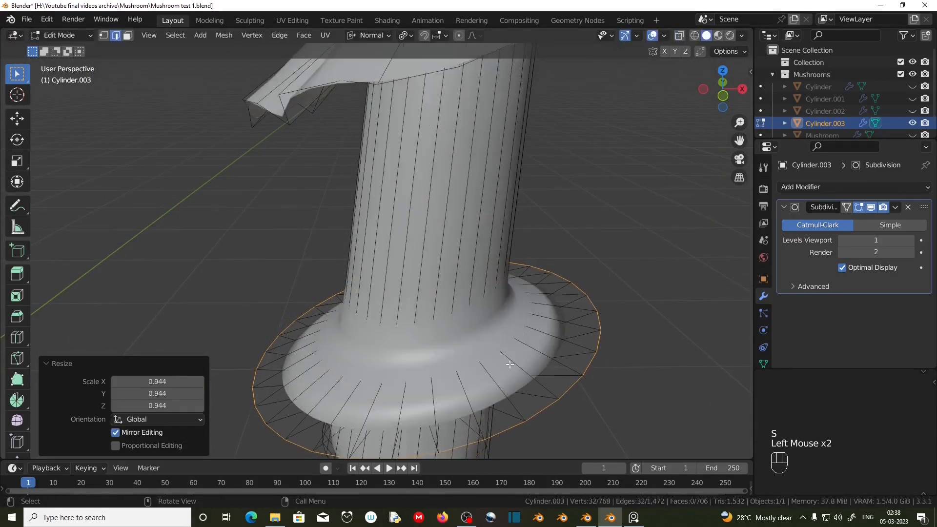
Randomize the vertices of the lower ring's outer loop with an amount of 0.15 m
mouse_move(439, 219)
middle_down()
mouse_move(429, 293)
mouse_move(464, 380)
mouse_move(290, 60)
middle_up()
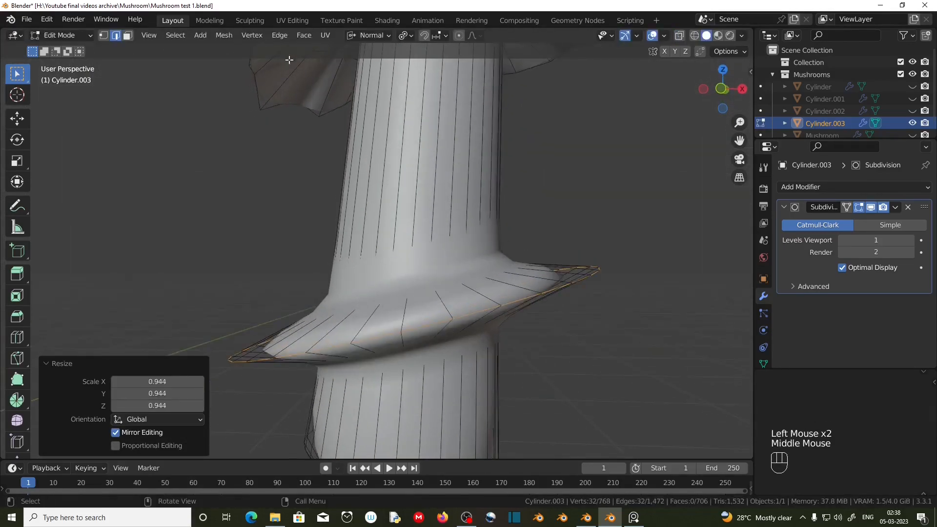
click(228, 37)
mouse_move(259, 49)
click(358, 145)
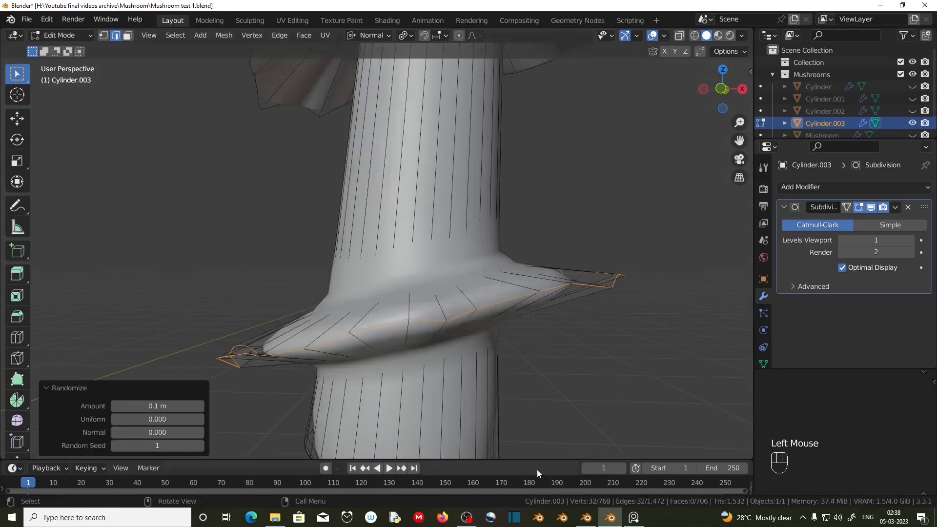
middle_drag(421, 374, 424, 371)
click(200, 405)
click(200, 405)
click(200, 406)
click(200, 406)
click(200, 406)
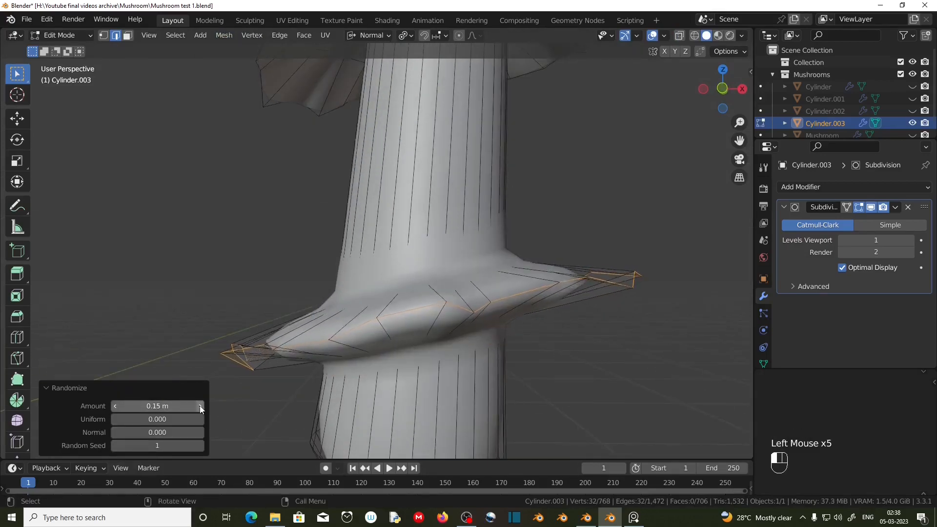
mouse_move(410, 414)
middle_down()
mouse_move(412, 430)
mouse_move(412, 400)
middle_up()
click(46, 388)
Scale the lower ring's randomized outer loop to adjust how far it spreads from the stem
scroll(412, 314, down, 2)
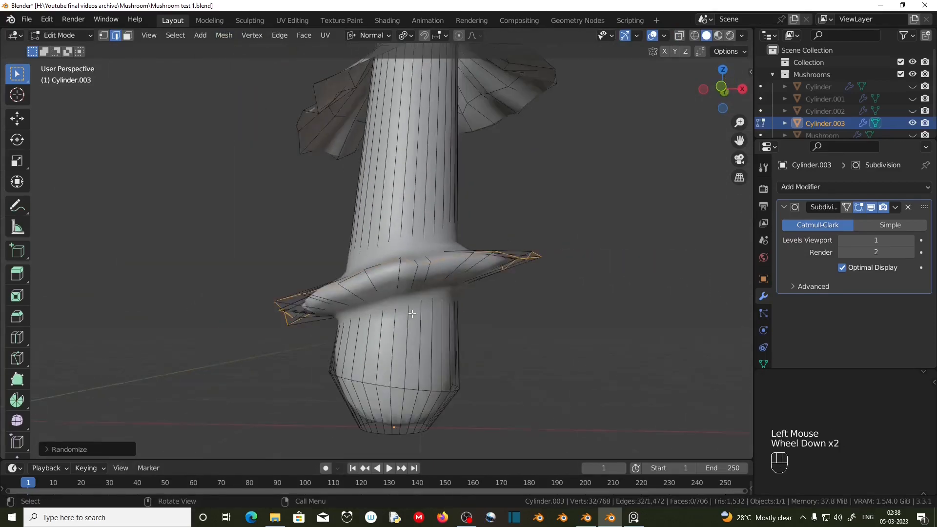
middle_drag(413, 314, 629, 380)
key(s)
click(596, 360)
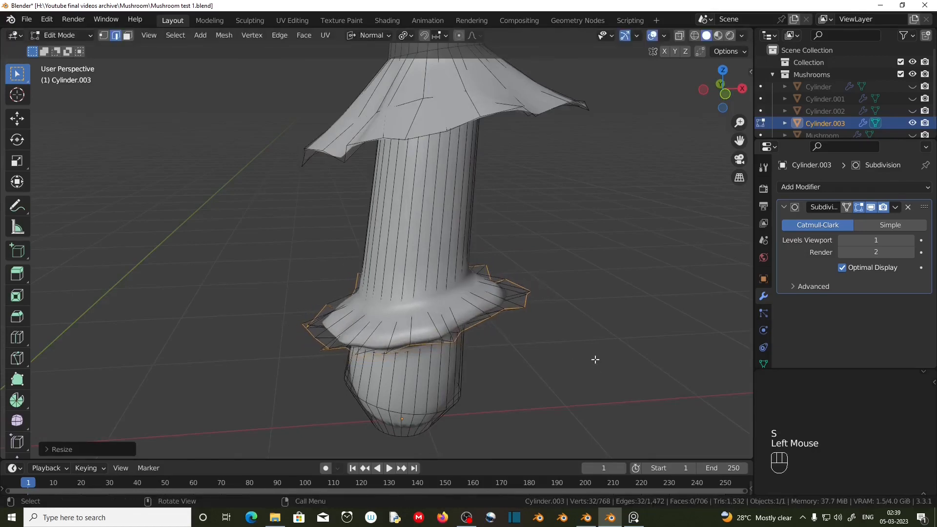
Set the transform orientation to Global and stretch the lower ring's outer loop along the Z axis
click(367, 36)
click(365, 74)
click(405, 35)
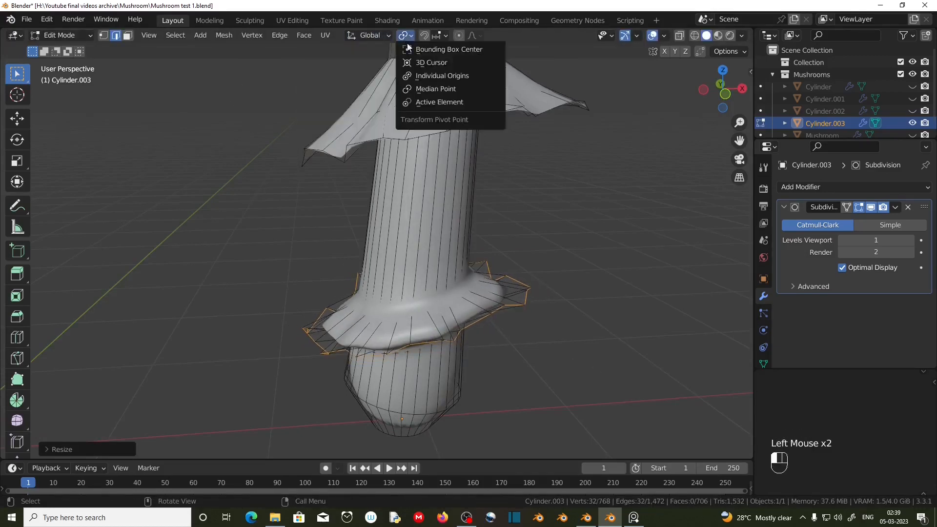
key(s)
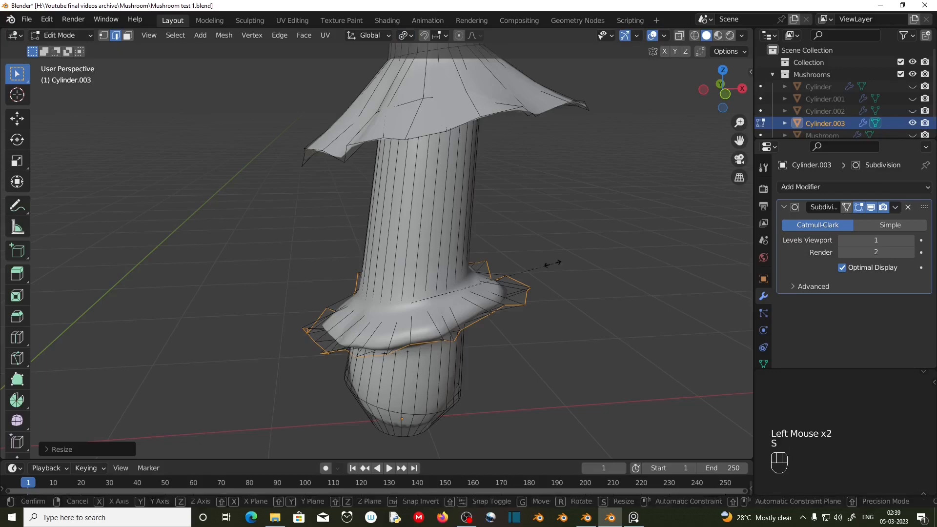
key(z)
click(563, 258)
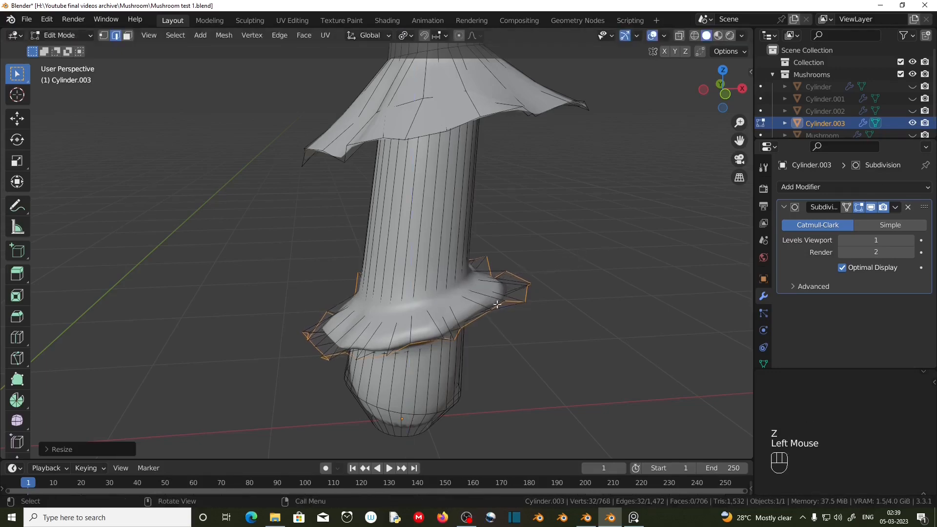
Add a centred edge loop around the stem between the upper and lower rings
middle_drag(564, 259, 425, 272)
scroll(425, 272, down, 2)
middle_drag(424, 272, 395, 276)
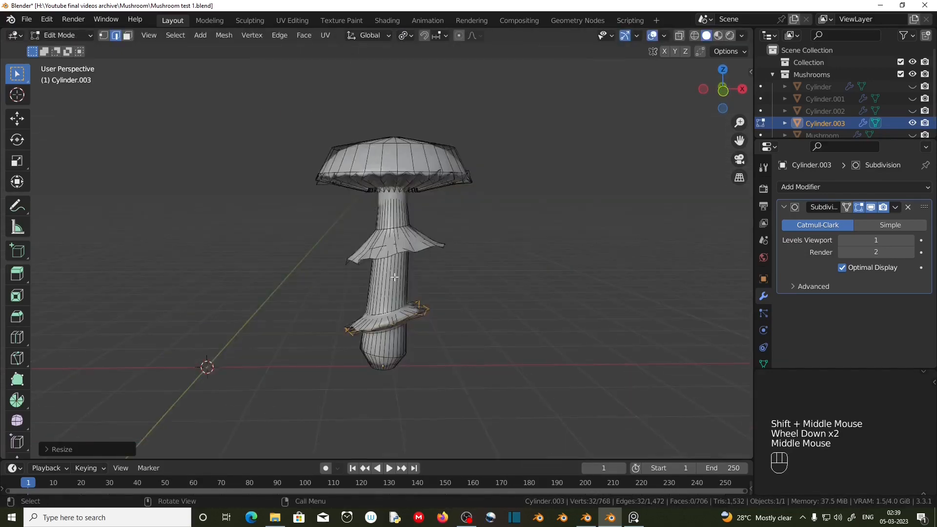
key(ctrl+r)
click(394, 277)
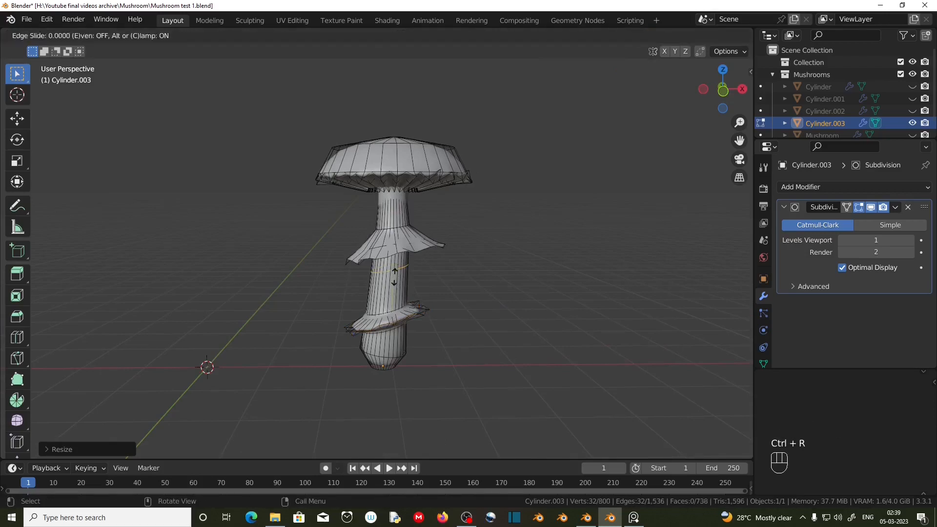
right_click(394, 276)
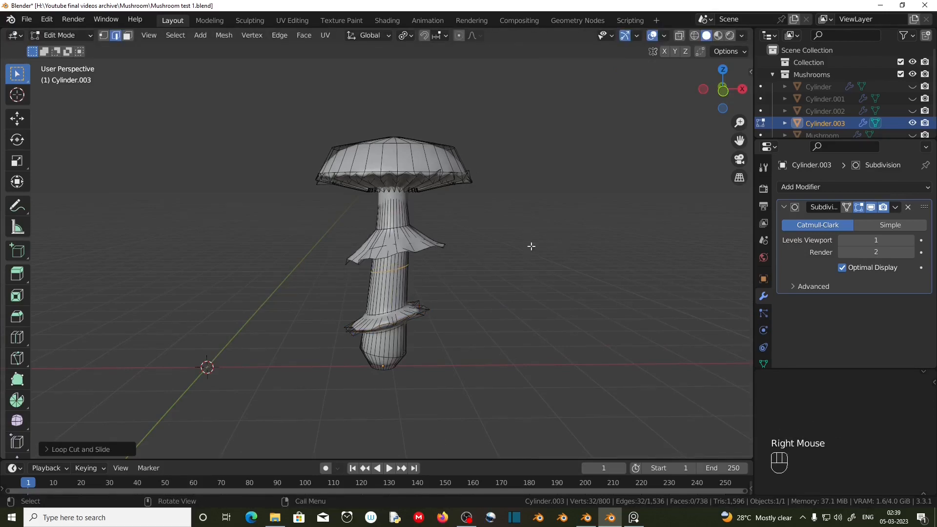
Enable proportional editing and move the new stem loop about 0.15 m along X in front view to bend the stem
key(KP_1)
click(459, 36)
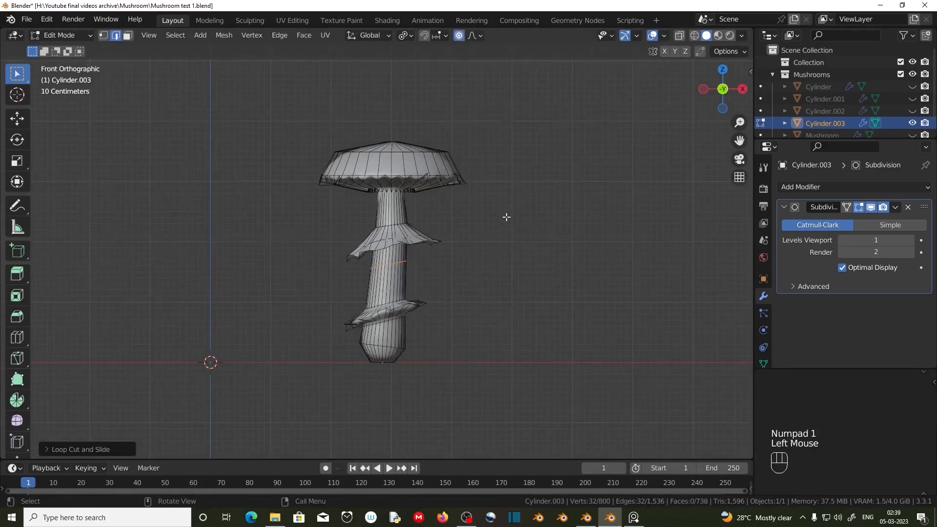
scroll(469, 240, up, 2)
shift+middle_drag(468, 241, 446, 293)
key(g)
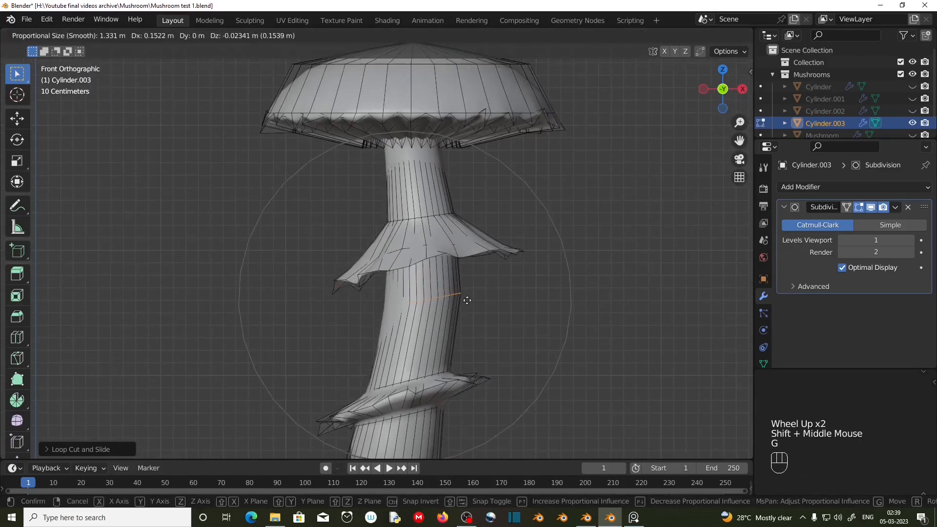
click(469, 305)
Bend the stem sideways as well by moving the same loop slightly along the Y direction
scroll(514, 320, down, 1)
middle_drag(514, 320, 380, 306)
key(g)
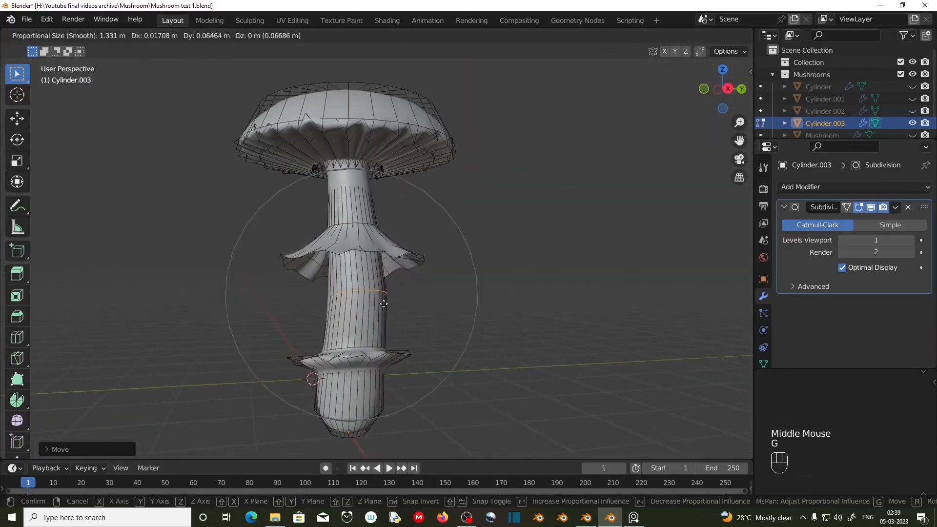
click(392, 303)
key(KP_1)
scroll(489, 349, down, 1)
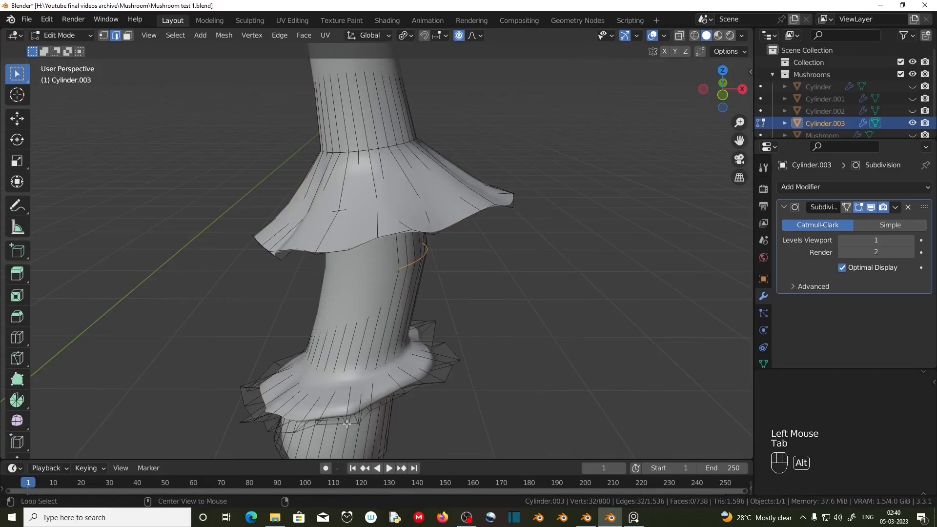
Turn off proportional editing and scale the lower ring's outer loop inward so it sits closer to the stem
alt+click(347, 424)
key(s)
right_click(349, 419)
click(459, 36)
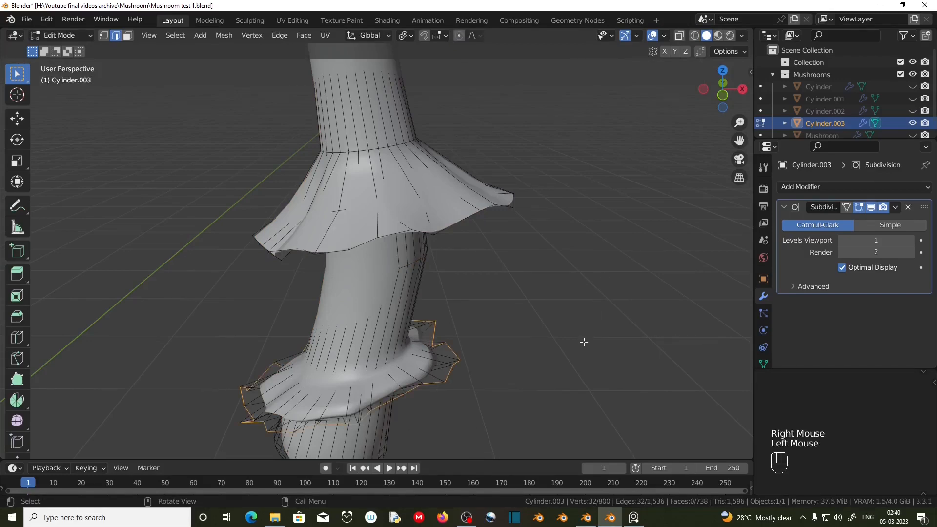
key(s)
click(519, 334)
middle_drag(518, 334, 418, 364)
key(Tab)
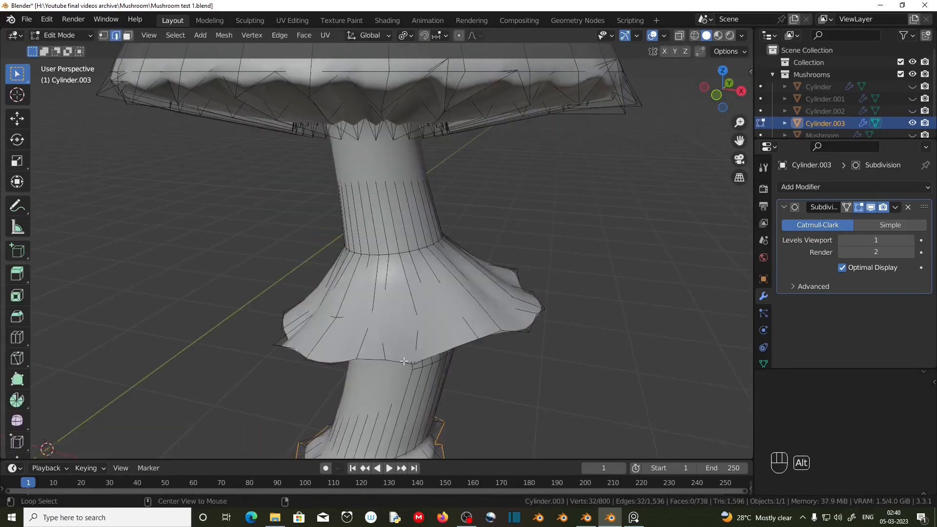
Randomize the vertices of the upper ring's outer edge loop and return to Object Mode
alt+click(404, 361)
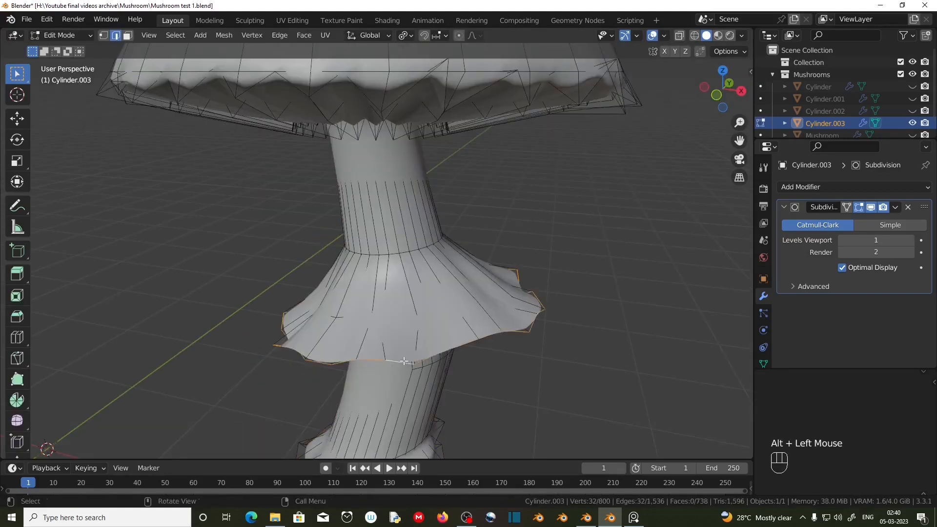
middle_drag(552, 360, 505, 334)
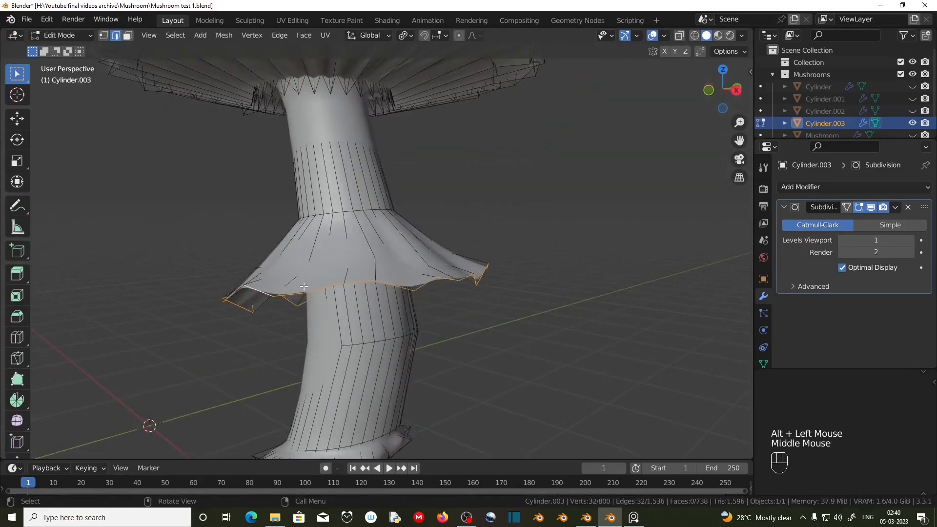
click(234, 34)
mouse_move(236, 54)
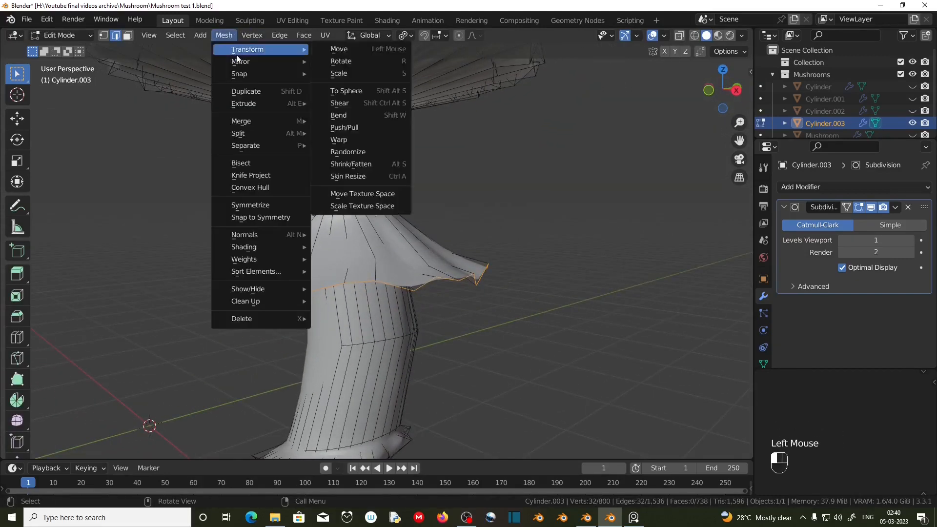
click(341, 152)
middle_drag(330, 176, 129, 236)
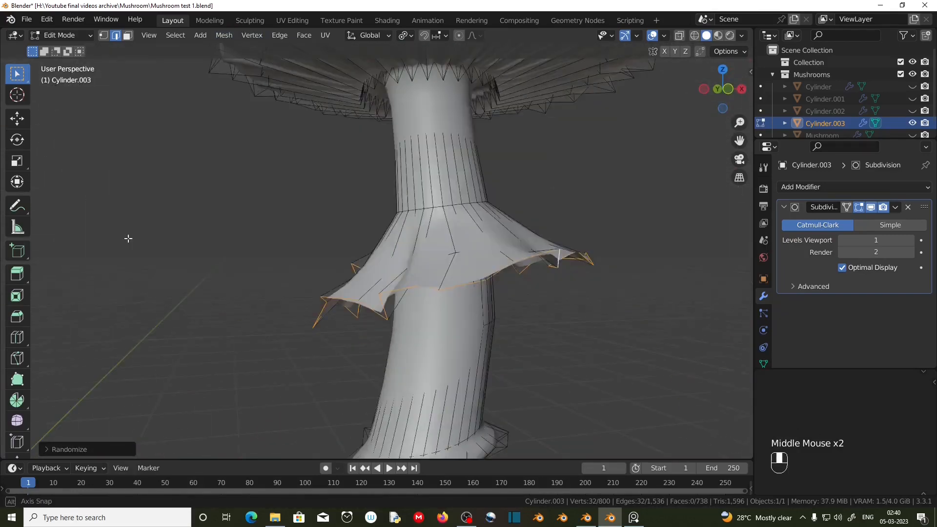
scroll(508, 266, down, 2)
key(Tab)
middle_drag(496, 335, 464, 317)
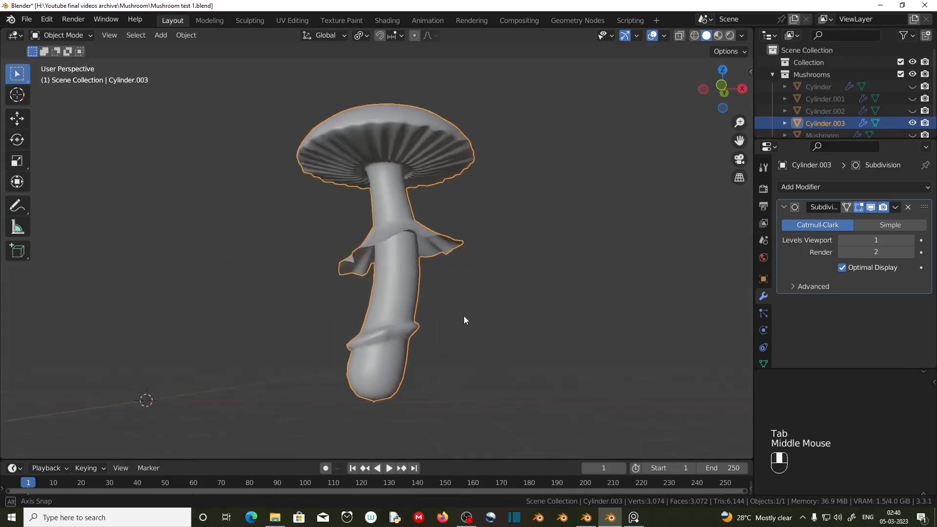
Show Cylinder.002 beside the reshaped copy for comparison, and hide both finished mushrooms
scroll(465, 317, down, 3)
click(912, 111)
middle_drag(203, 307, 220, 284)
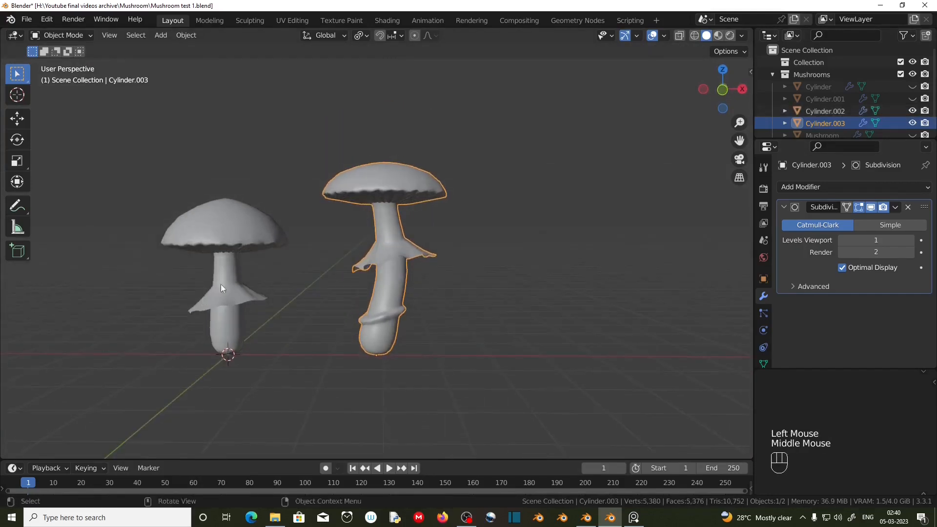
click(912, 123)
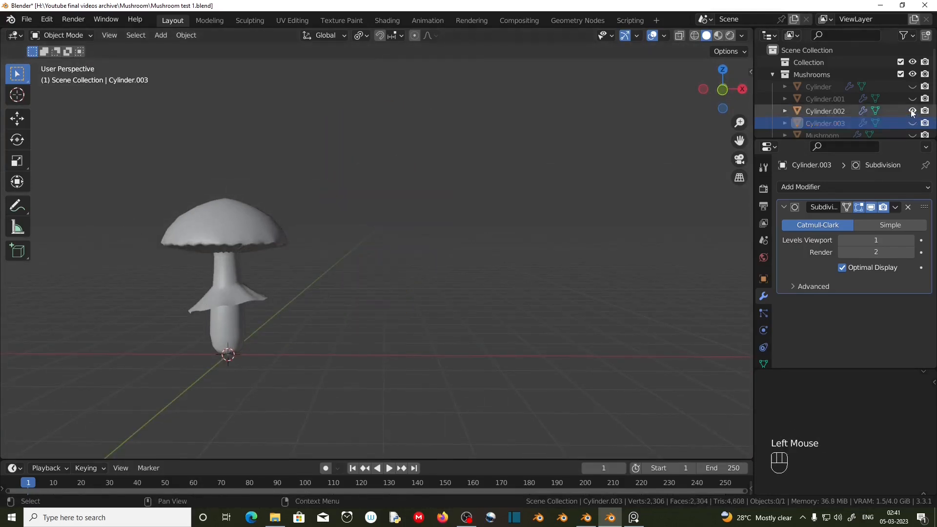
click(912, 111)
Add a new cylinder mesh at the world origin for the next mushroom
shift+middle_drag(251, 351, 359, 355)
key(shift+a)
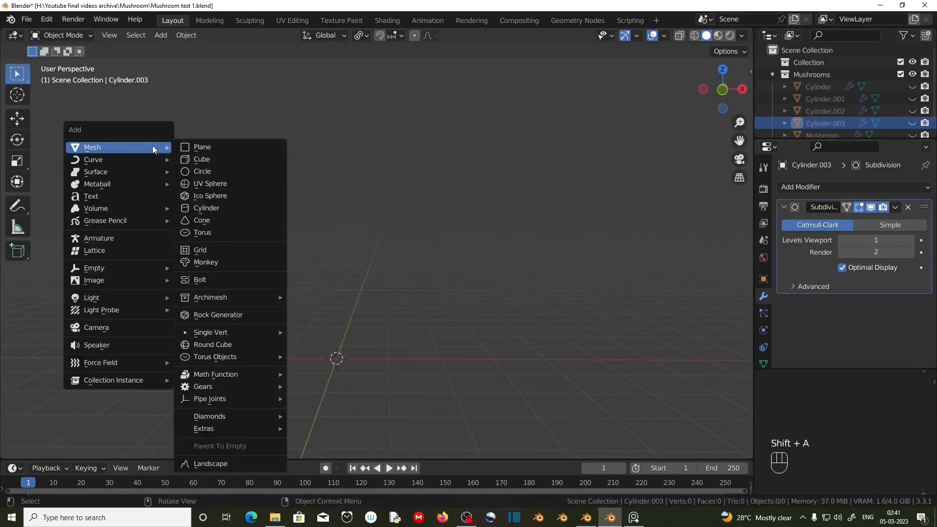
click(235, 210)
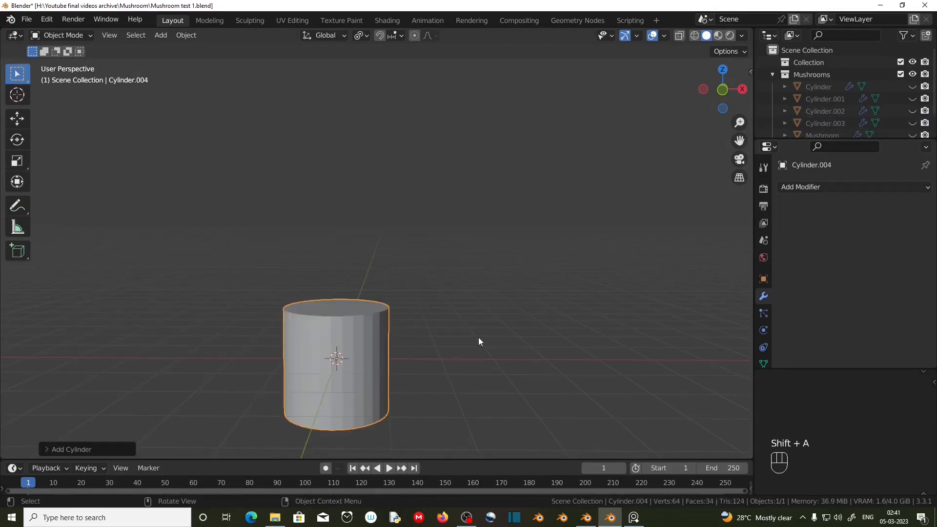
Scale the cylinder by 0.2 on X and Y, excluding Z, and apply its rotation and scale
key(KP_1)
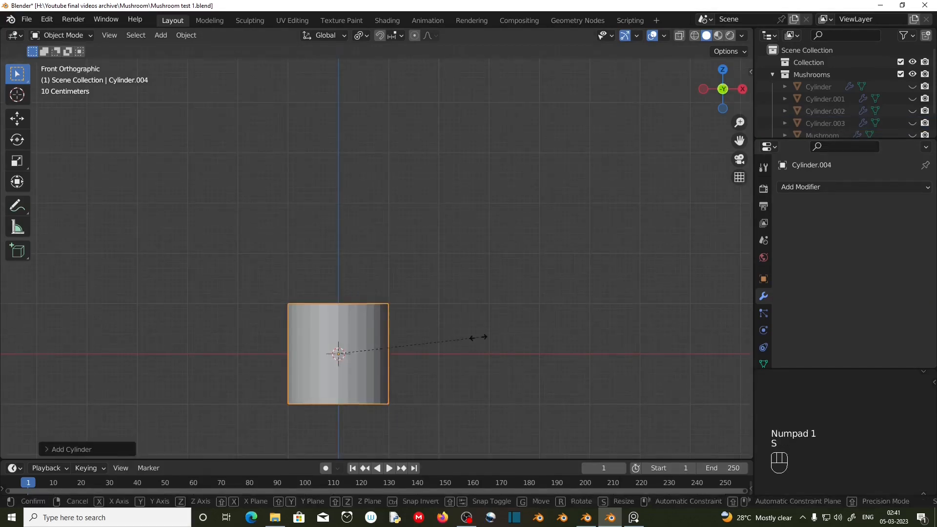
key(s)
key(shift+z)
key(KP_Decimal)
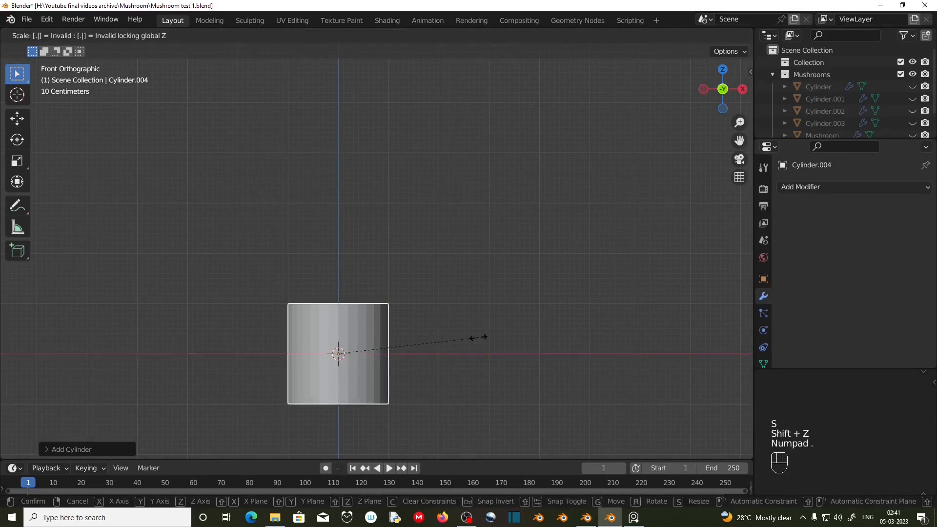
key(KP_2)
key(KP_Enter)
key(ctrl+a)
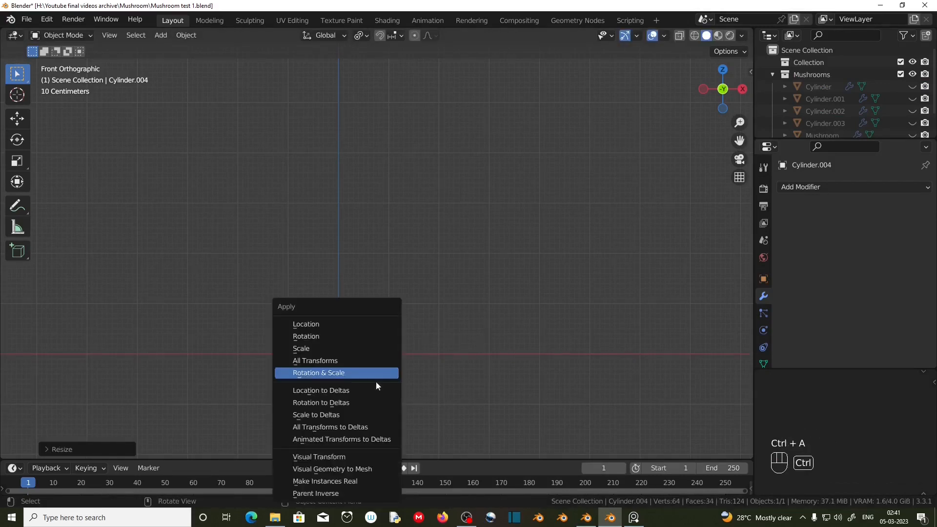
click(372, 380)
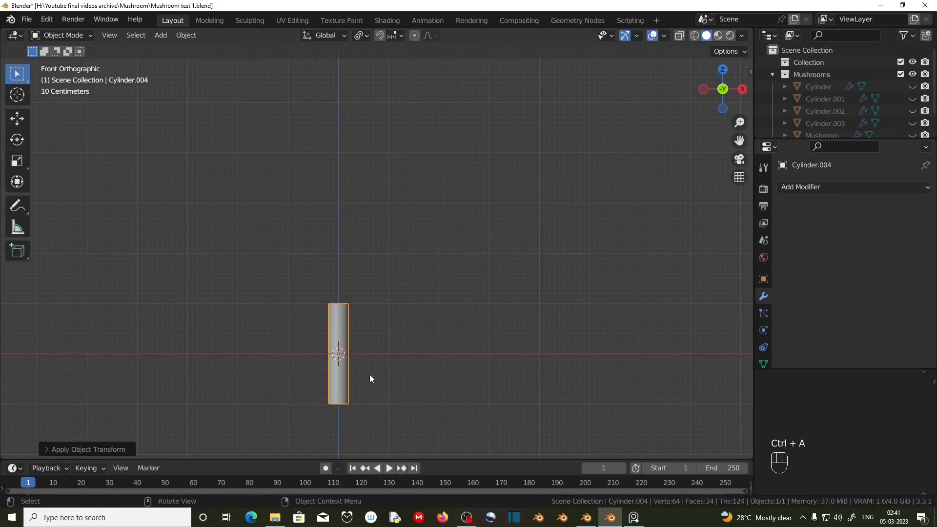
Enter Edit Mode and move the cylinder's whole mesh up 1 m along Z so its base rests on the origin
key(Tab)
key(g)
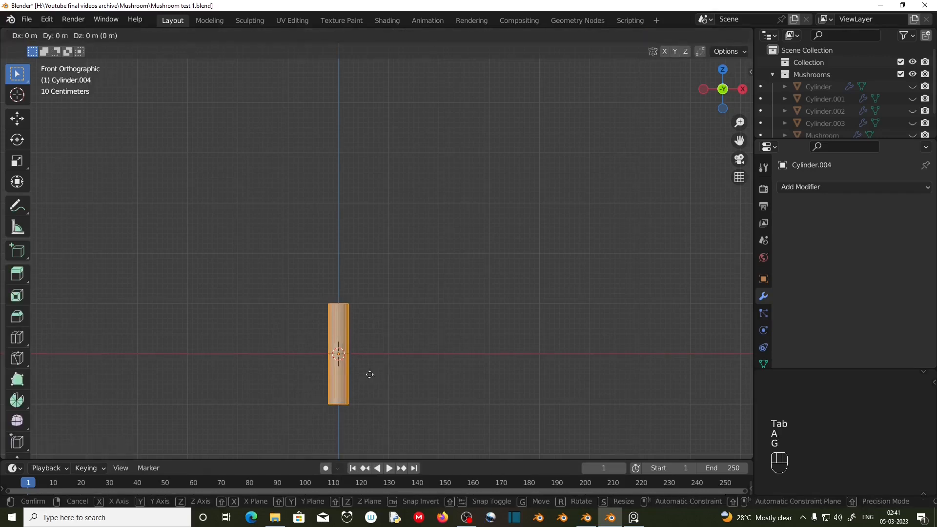
key(z)
key(KP_1)
click(369, 376)
Add an edge loop close to the stem's base and scale it outward by about 1.5
scroll(390, 381, up, 4)
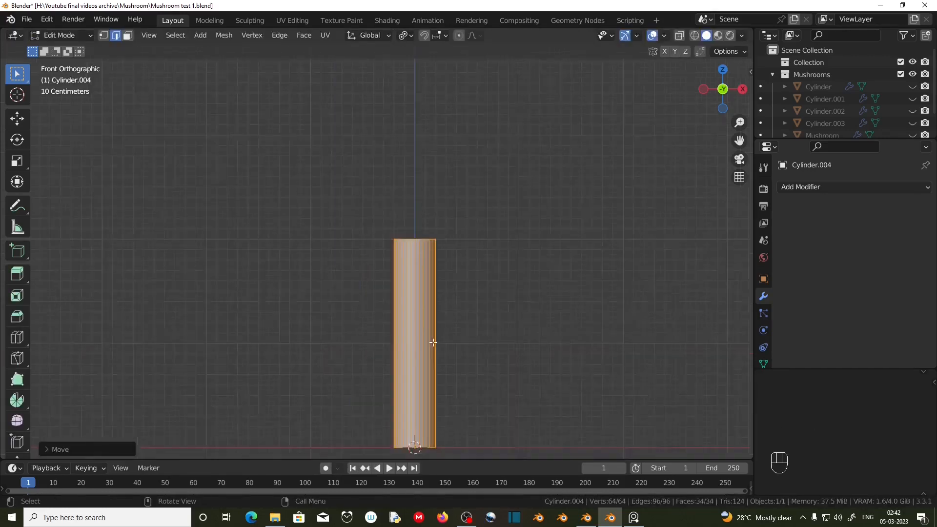
shift+middle_drag(454, 378, 447, 324)
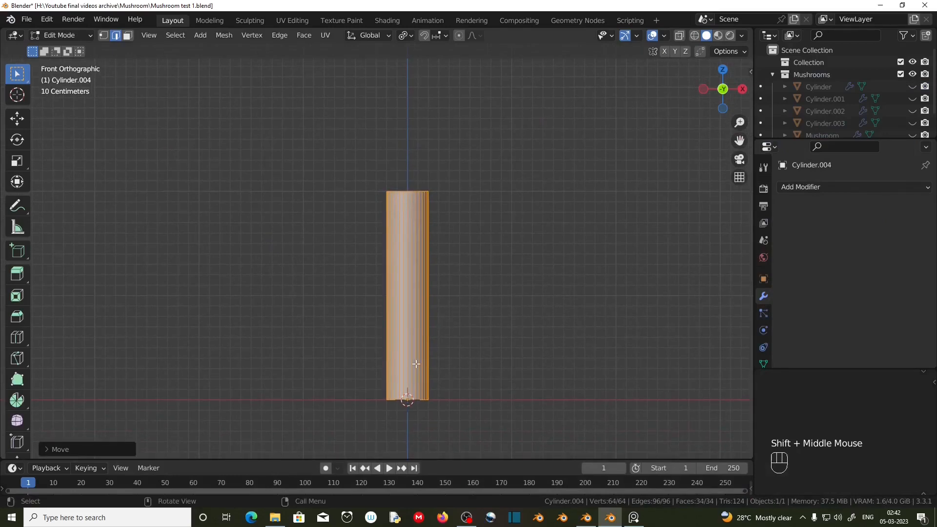
key(ctrl)
key(ctrl+r)
click(415, 292)
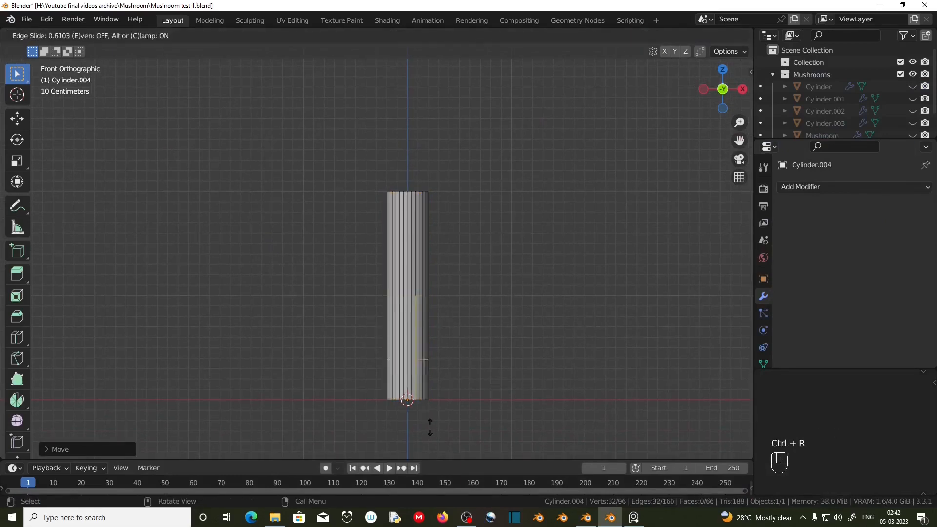
click(433, 443)
key(s)
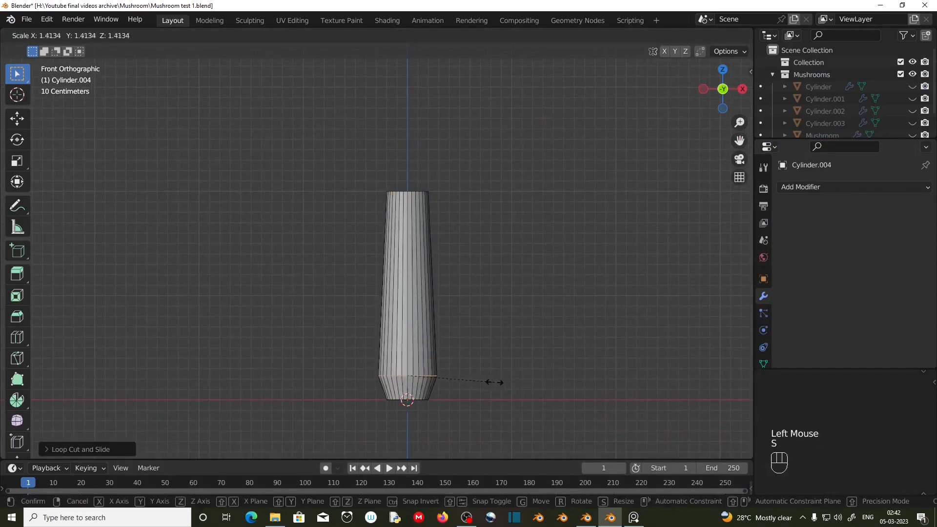
click(499, 382)
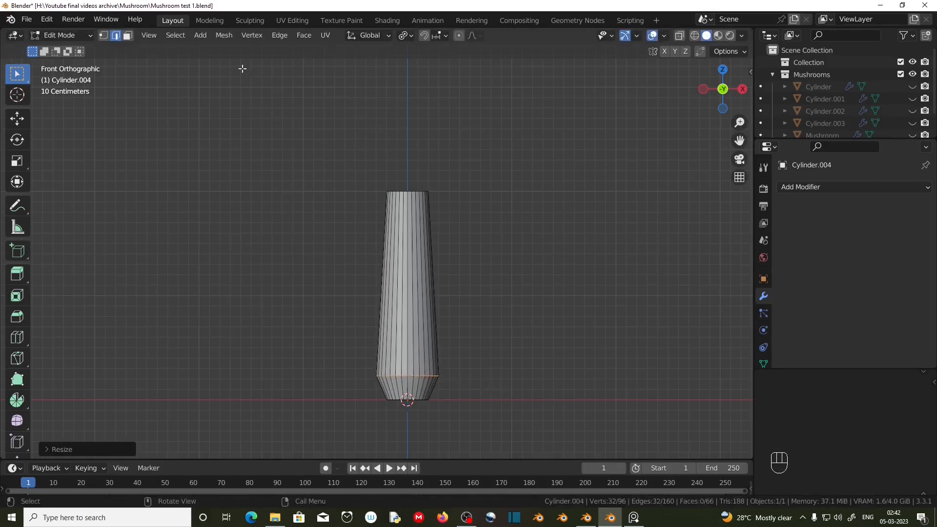
Select the stem's top face, extrude it a short distance upward and scale it outward by about 1.45
click(131, 35)
middle_drag(405, 175, 411, 205)
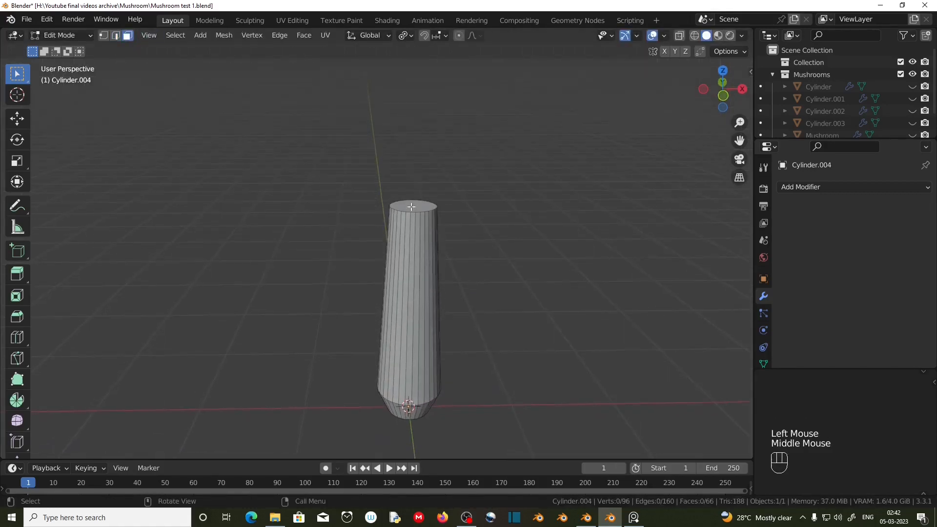
click(412, 207)
key(KP_1)
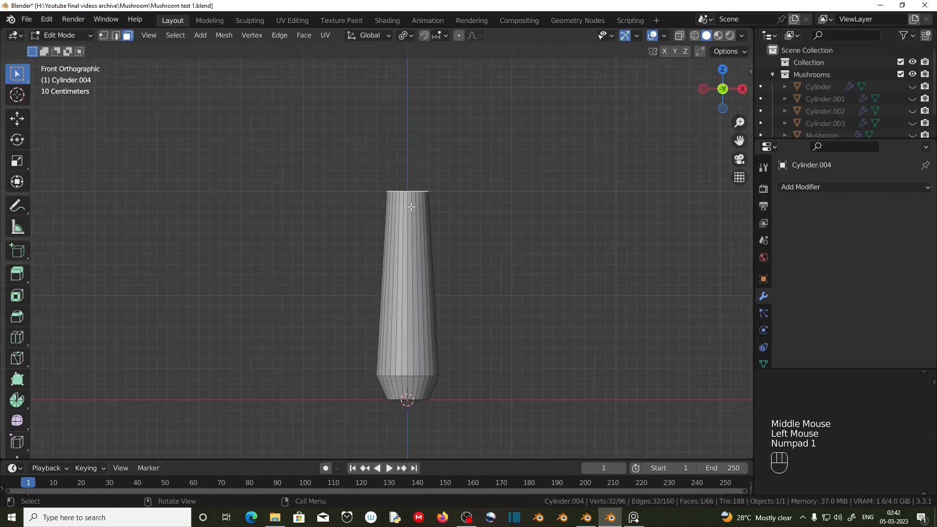
key(e)
click(428, 205)
key(s)
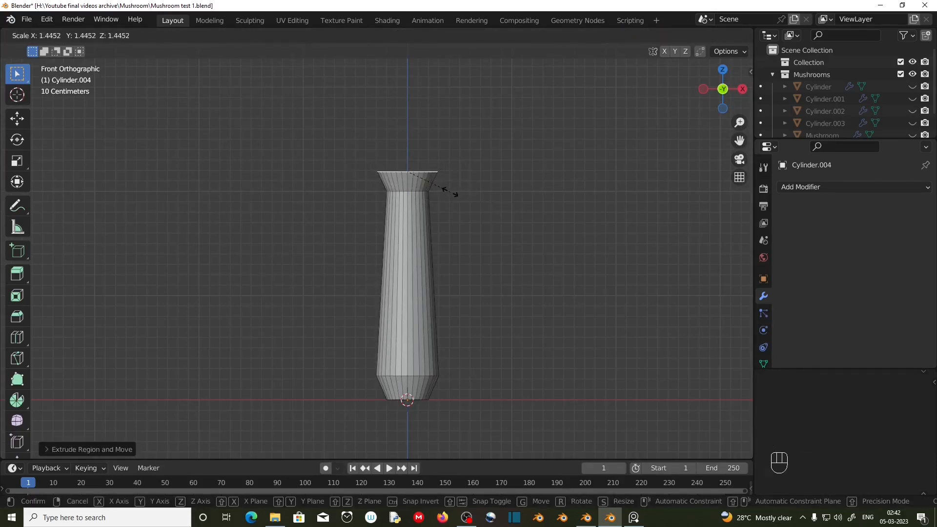
click(450, 192)
Extrude the widened top face again and move it down along Z to below the flared rim
key(e)
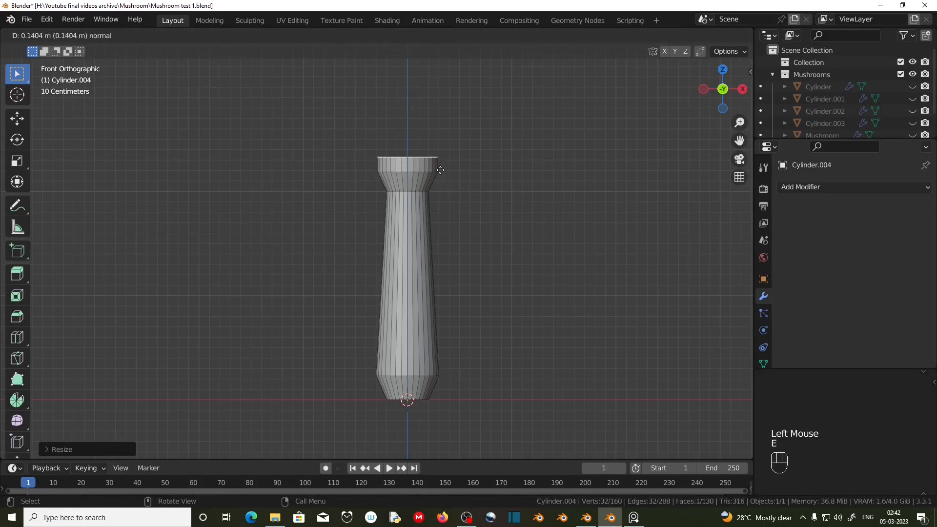
click(423, 175)
key(g)
key(z)
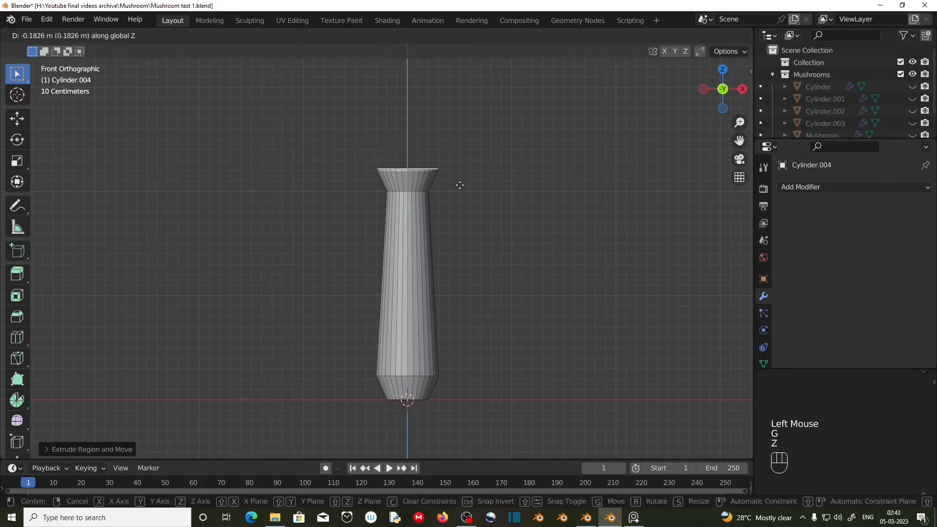
click(461, 198)
Scale the lowered face outward beyond the stem, extrude it upward and scale the new face out into a wide, flared cap underside
key(s)
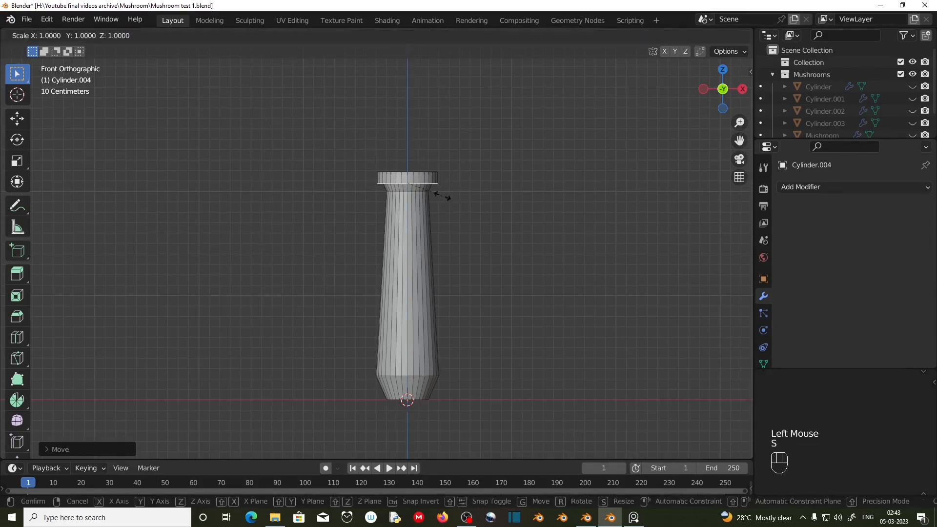
click(470, 201)
key(e)
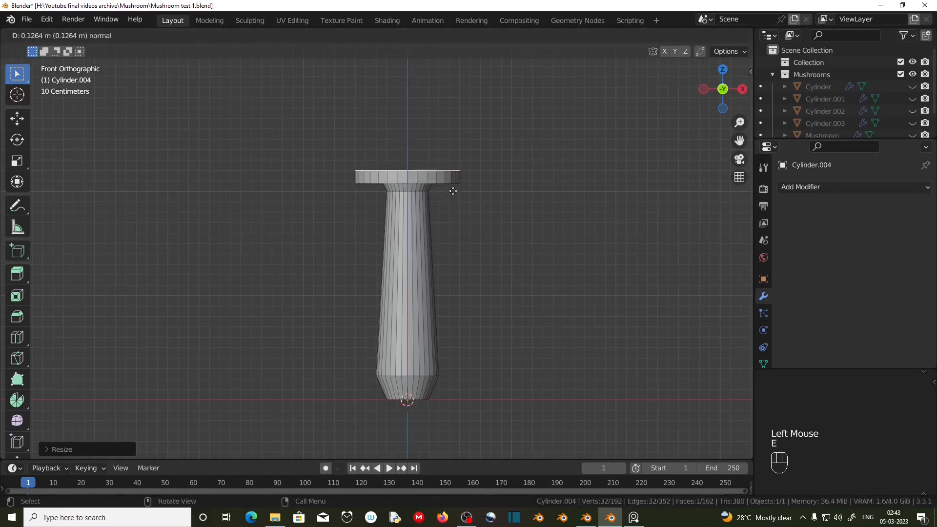
click(450, 131)
key(s)
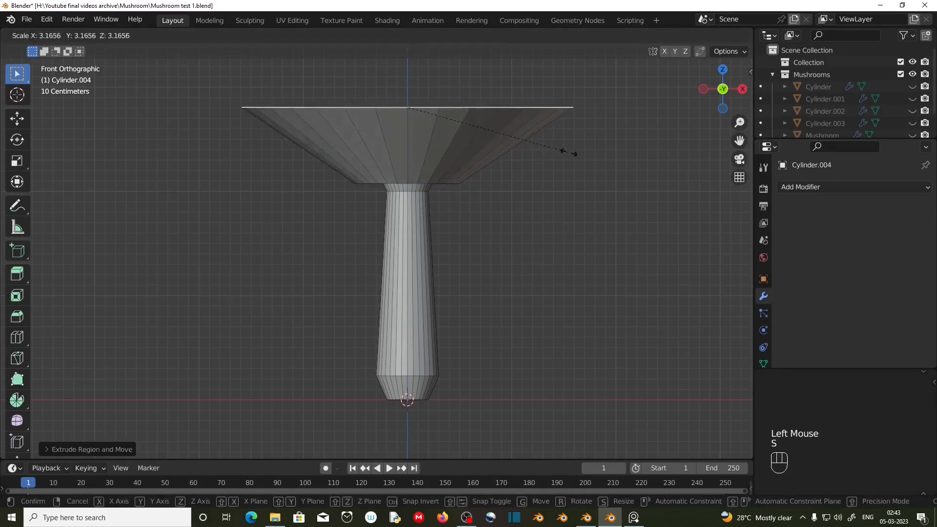
click(597, 163)
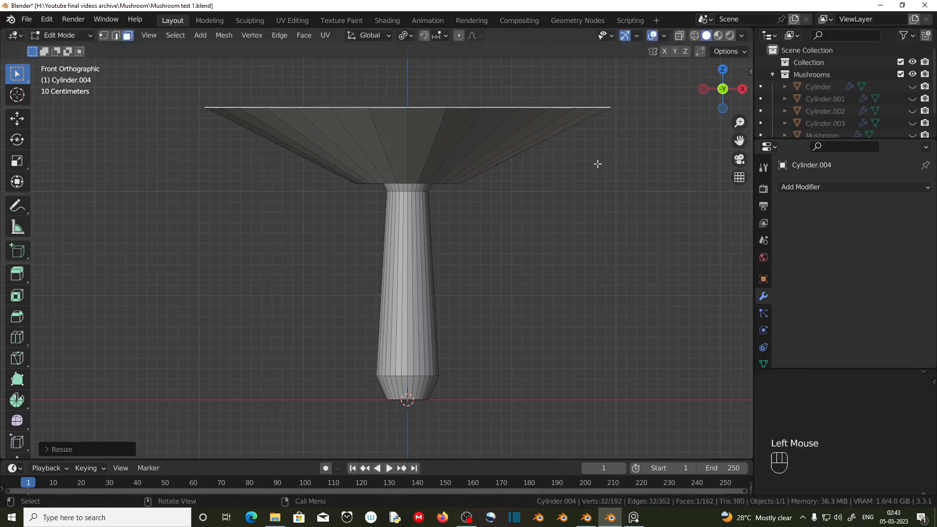
Move the cap's wide top face slightly down along Z and scale it inward a little
key(g)
key(z)
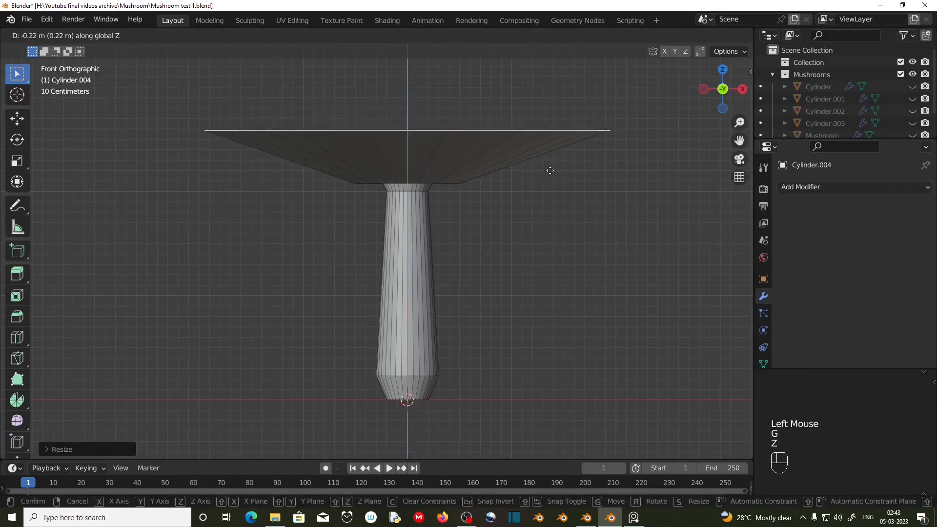
click(550, 163)
scroll(484, 175, down, 2)
key(s)
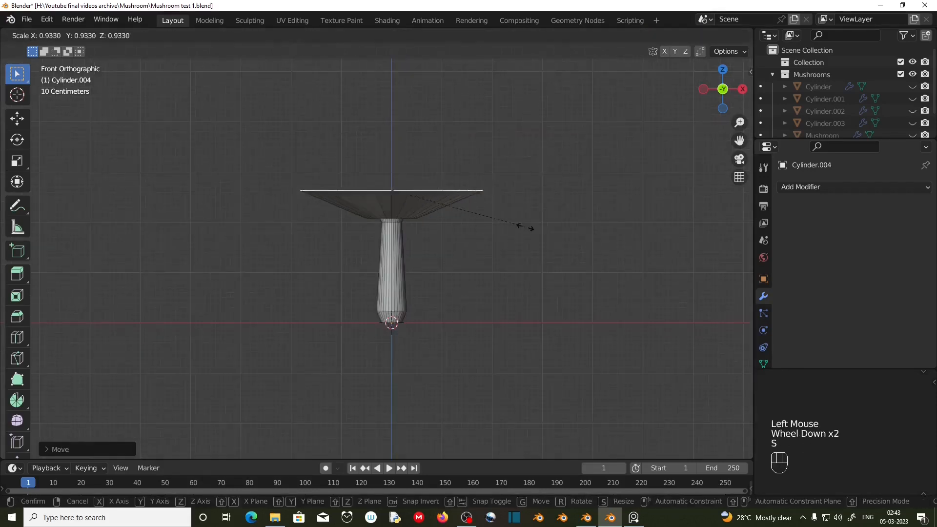
click(503, 222)
scroll(460, 284, up, 2)
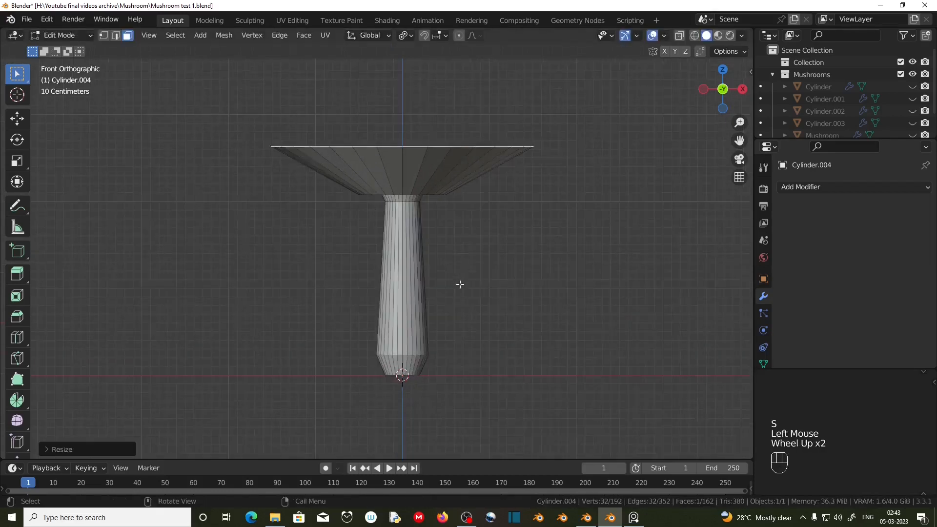
Extrude the cap's wide face up about 0.37 m and scale it down to a small flat tip
key(e)
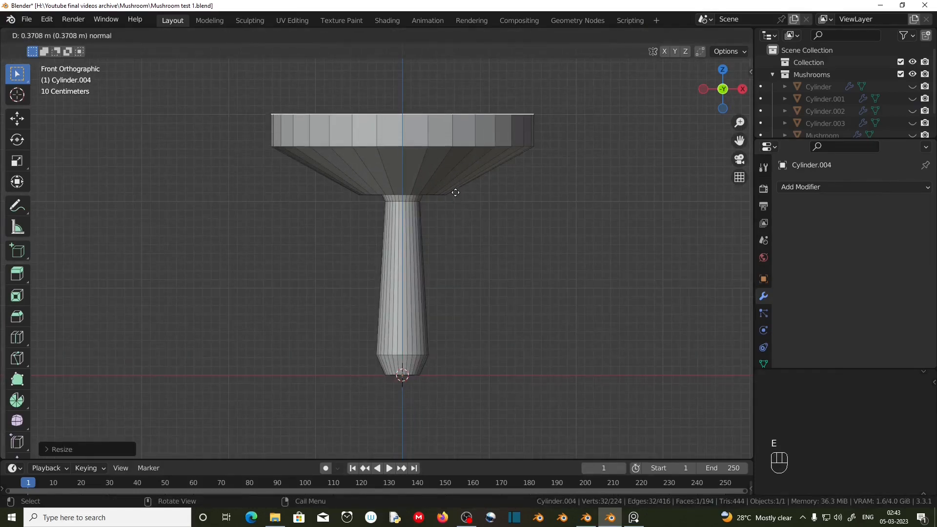
click(459, 192)
key(s)
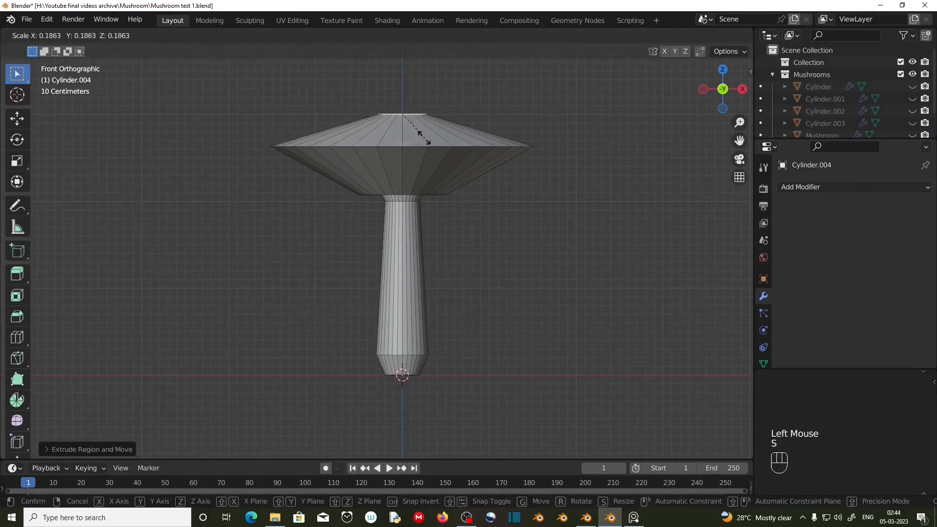
click(409, 127)
Add an edge loop around the cap's upper slope and scale it outward by about 1.6 with Z locked, forming a shoulder
key(ctrl)
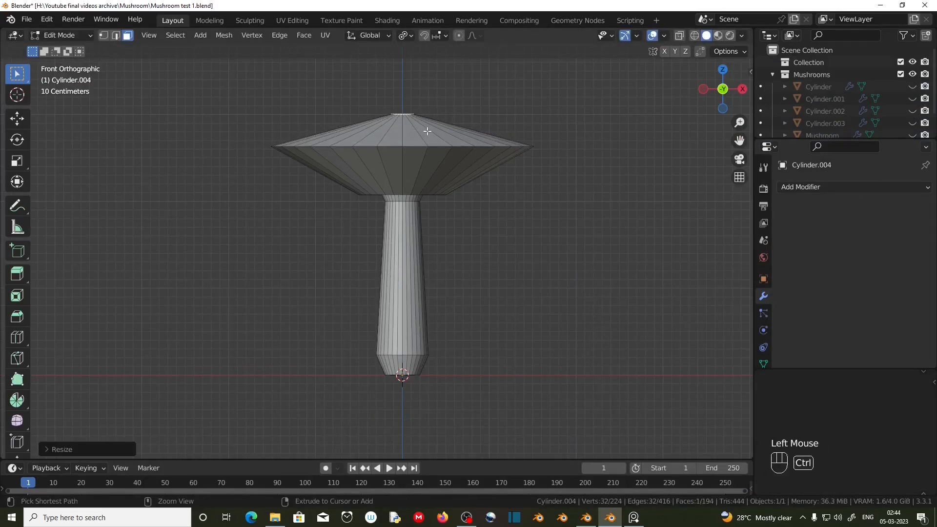
key(ctrl+r)
click(427, 131)
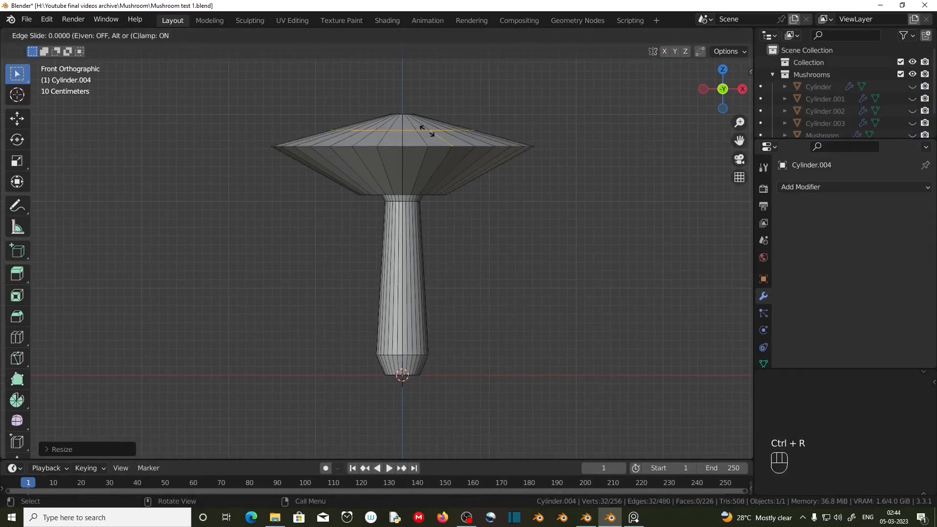
right_click(474, 131)
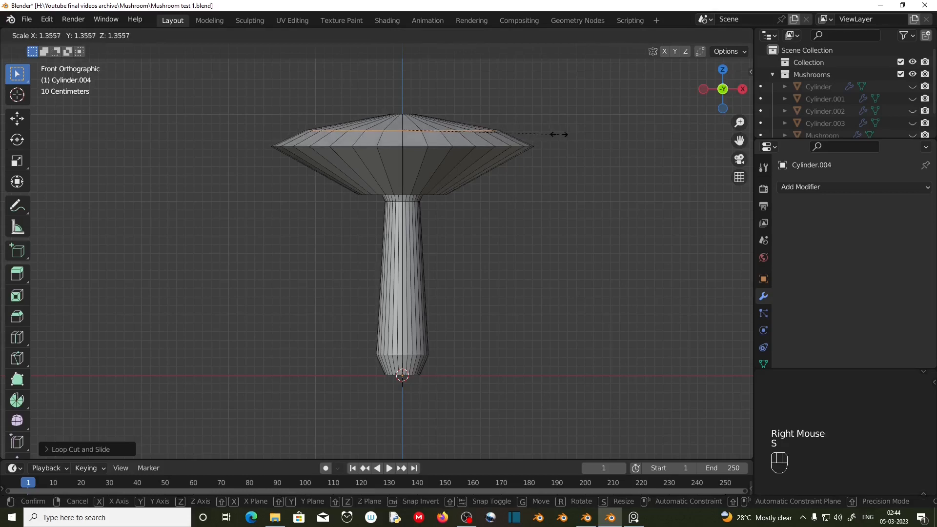
key(shift+z)
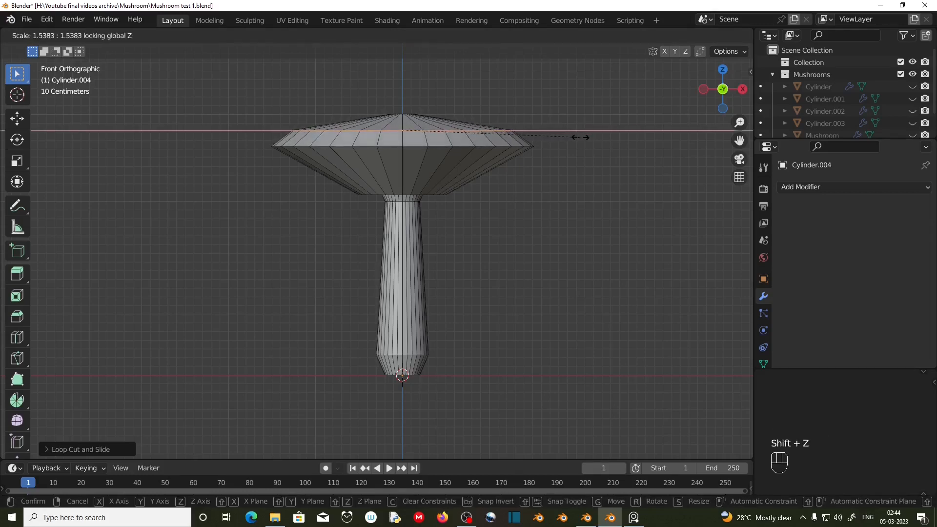
click(587, 139)
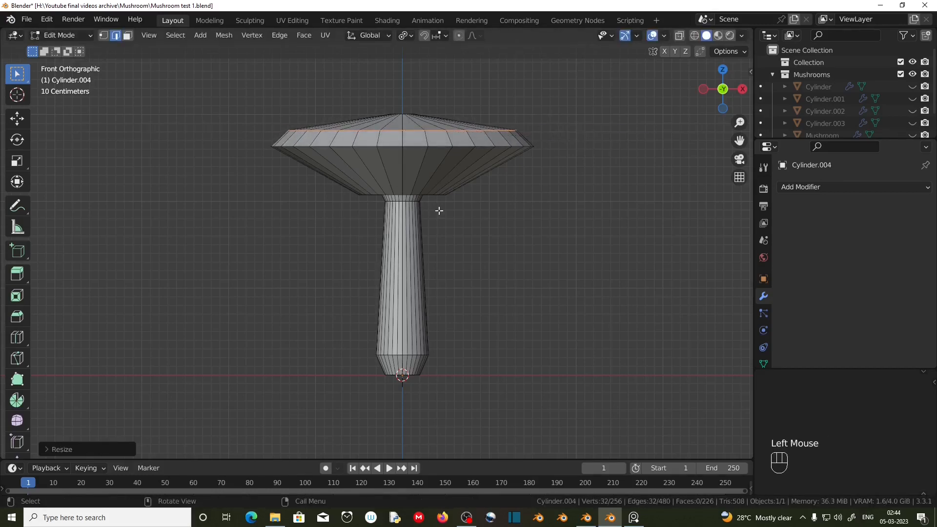
key(s)
click(434, 183)
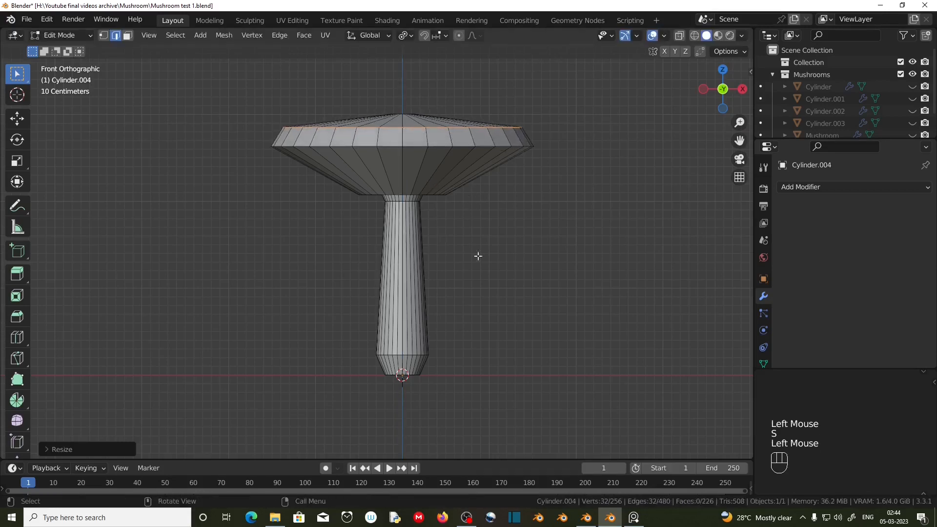
Check the cap from below and add a Subdivision Surface modifier to the mushroom
scroll(478, 256, up, 3)
shift+middle_drag(477, 255, 434, 257)
scroll(454, 302, down, 2)
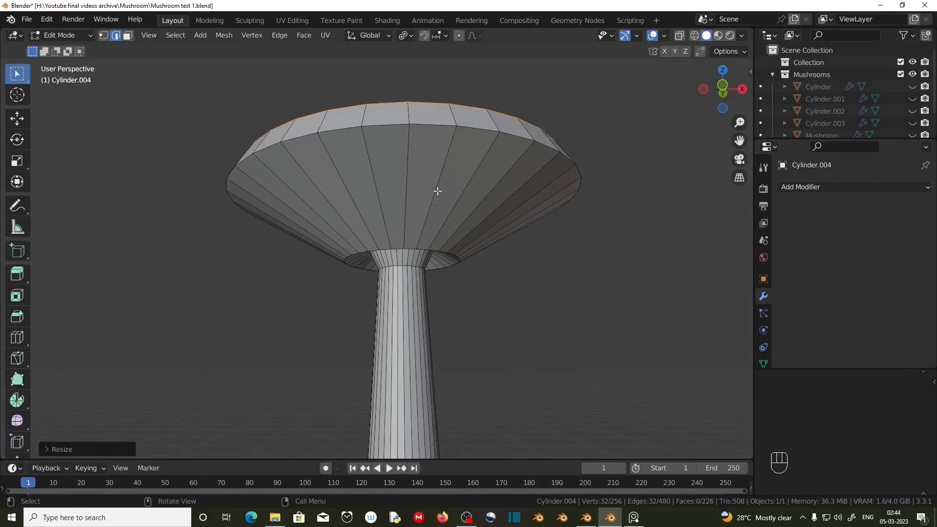
scroll(438, 191, down, 2)
click(810, 187)
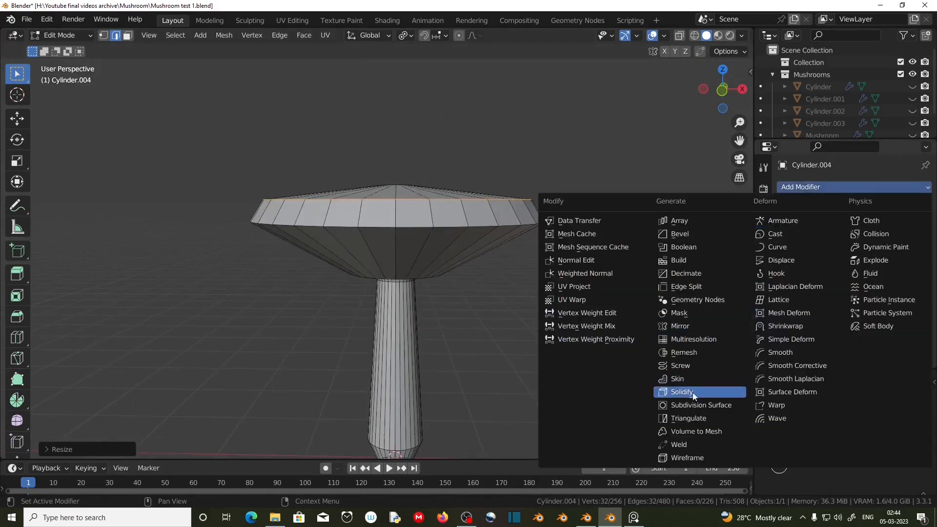
click(683, 407)
In front view with X-ray on, select the edge loop near the stem's base and scale it outward
middle_drag(441, 378, 439, 349)
key(KP_1)
click(680, 35)
drag(361, 325, 435, 376)
key(s)
click(439, 309)
ctrl+middle_drag(439, 309, 396, 297)
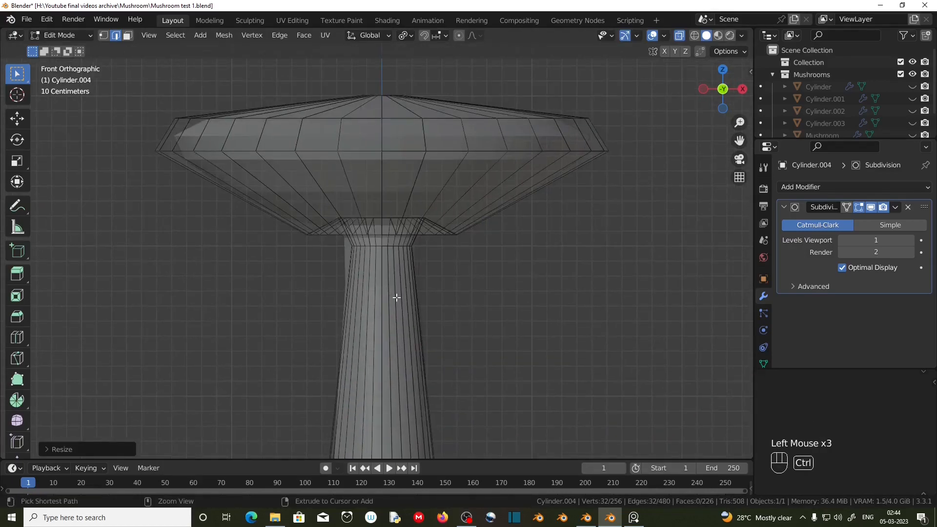
Add one edge loop just below the stem's neck and another across the cap's upper surface
key(ctrl+r)
click(397, 297)
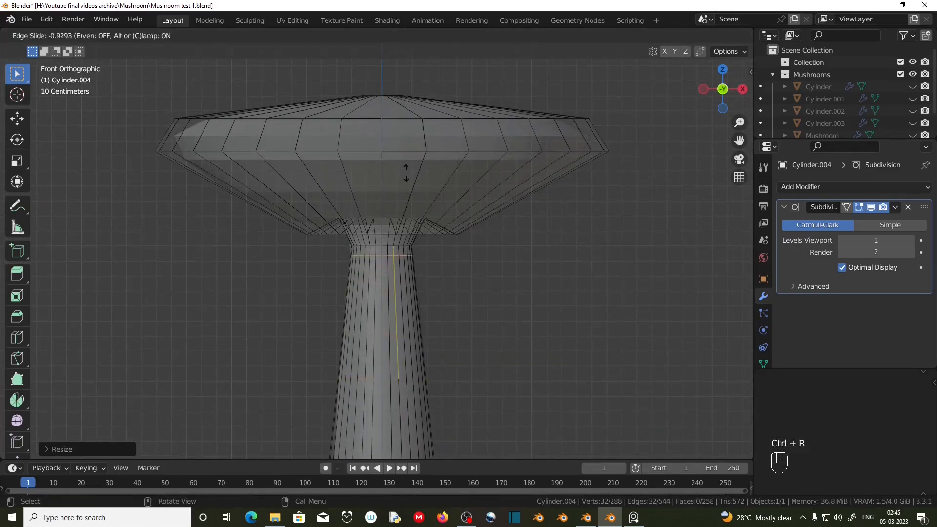
click(418, 190)
key(ctrl)
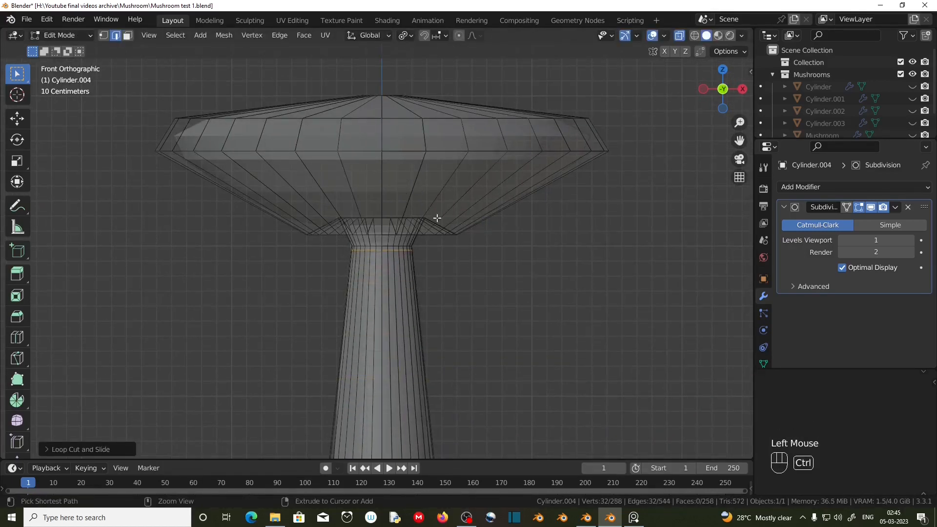
key(ctrl+r)
click(436, 110)
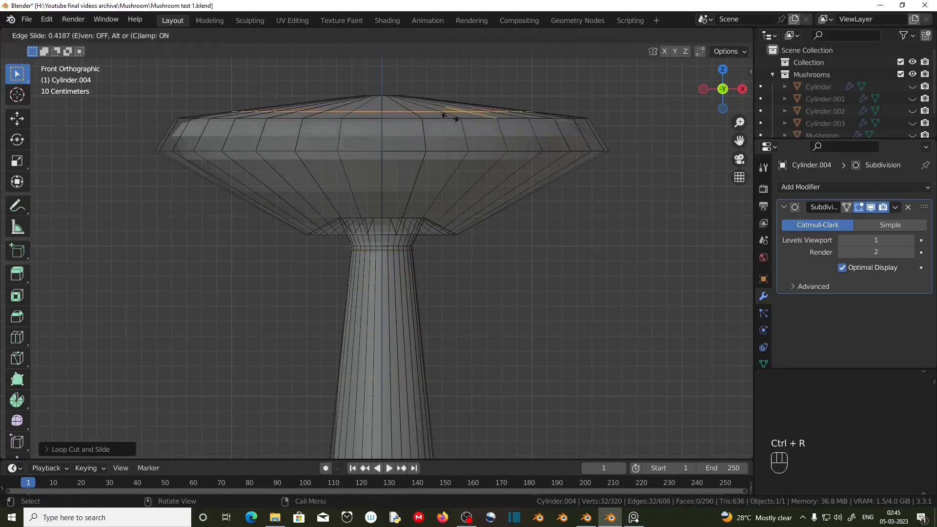
click(454, 119)
Add an edge loop to the cap's outer side, slid down close to the lower rim
middle_drag(453, 118, 346, 247)
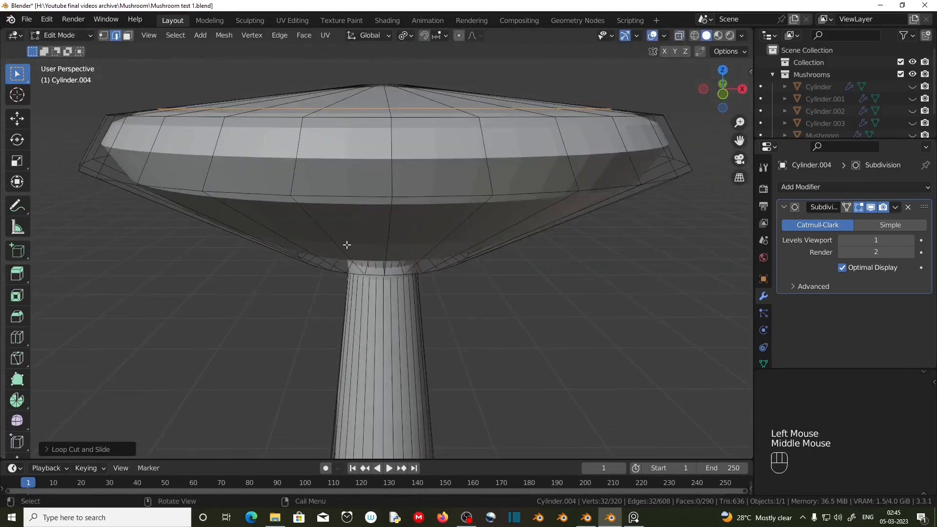
key(ctrl+r)
click(409, 167)
click(455, 263)
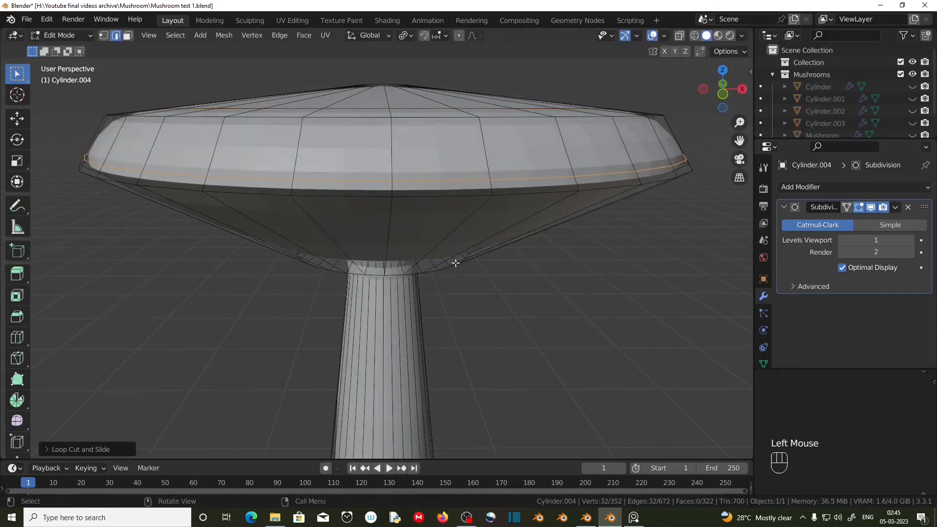
In front view, select the edge loop at the cap's shoulder and move it slightly down along Z
key(KP_1)
alt+click(560, 127)
key(g)
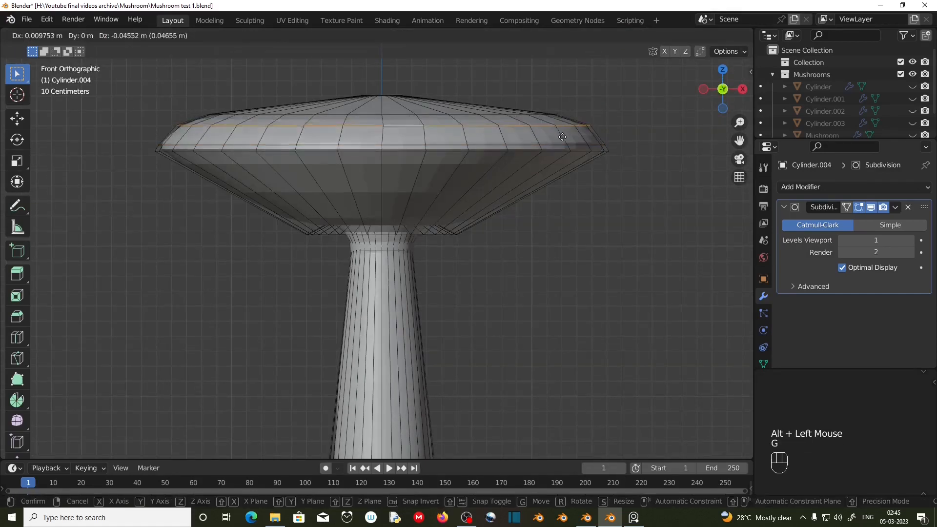
key(z)
click(561, 139)
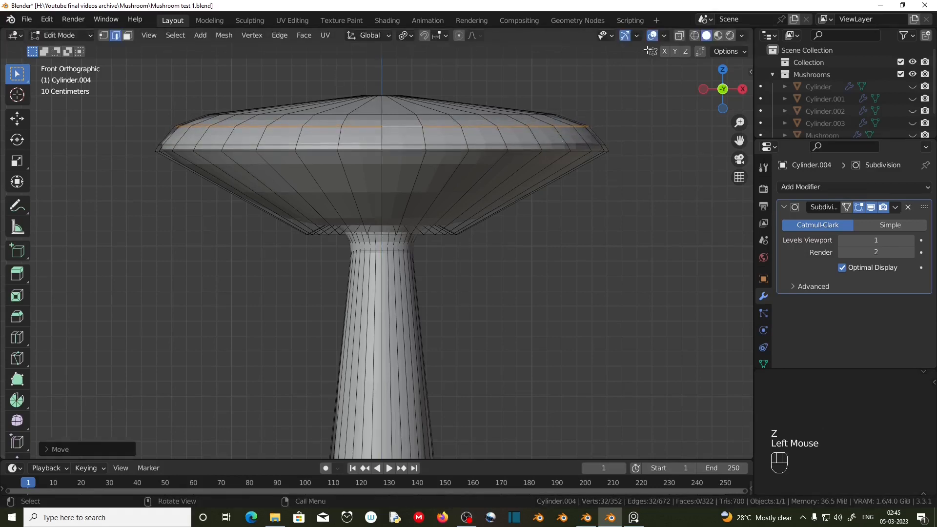
With X-ray on, select the cap's top tip and move it down about 0.02 m along Z, then turn X-ray off
click(679, 35)
drag(334, 74, 440, 109)
key(g)
key(z)
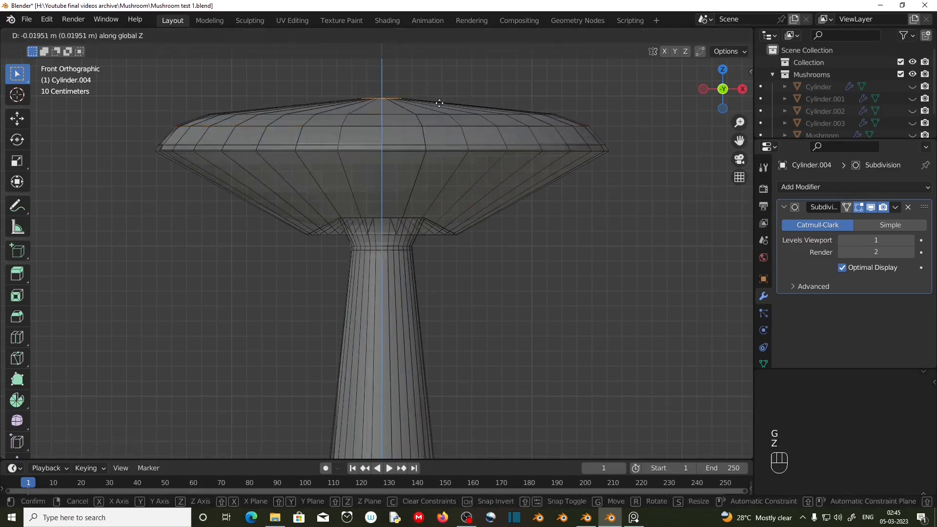
click(592, 94)
click(678, 36)
Select the ring of faces on the cap's underside and separate the selection into its own object
scroll(394, 273, down, 1)
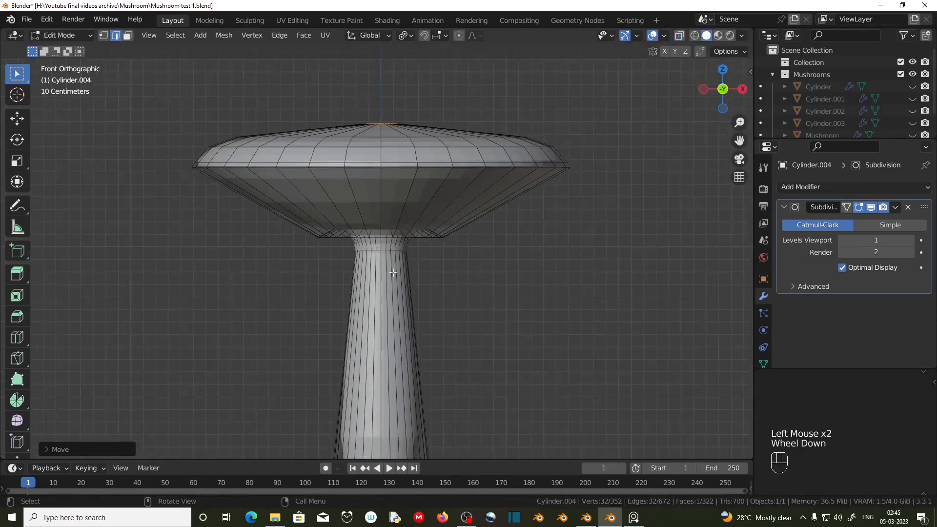
middle_drag(363, 274, 328, 259)
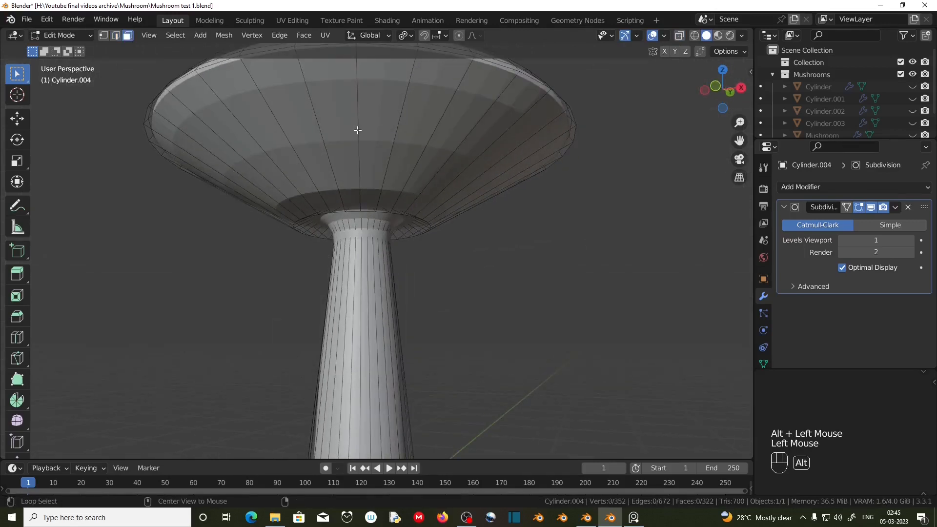
alt+click(357, 130)
middle_drag(398, 200, 364, 168)
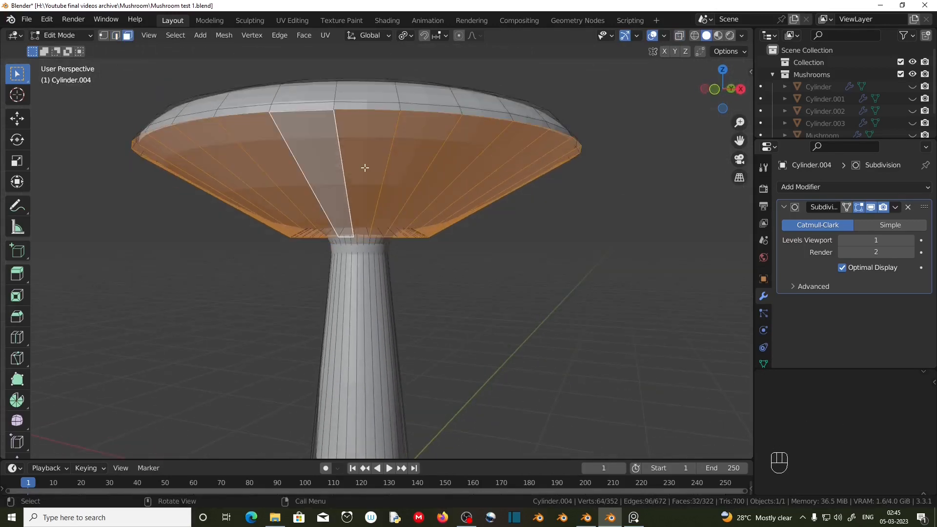
key(p)
click(332, 167)
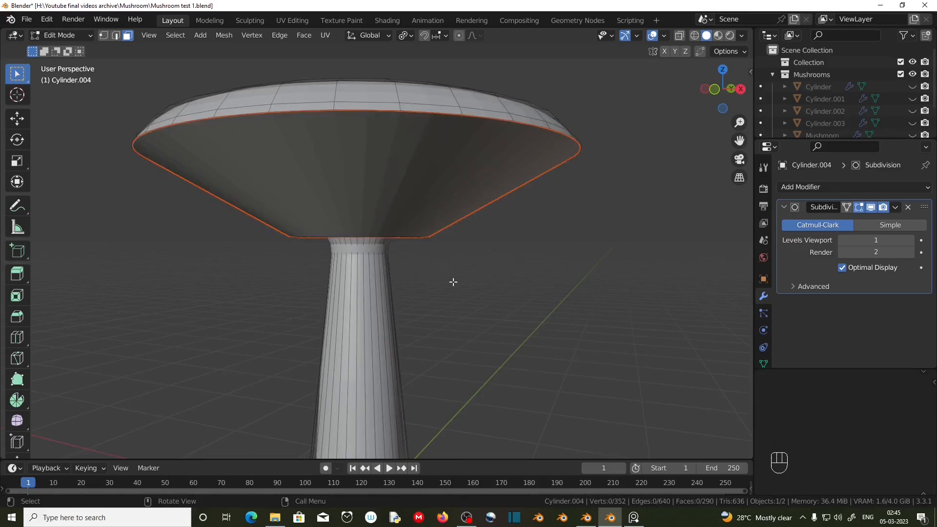
In Object Mode, select the separated cap underside, set its viewport subdivision level to 2 and apply the Subdivision modifier
key(Tab)
click(400, 201)
middle_drag(423, 254, 439, 229)
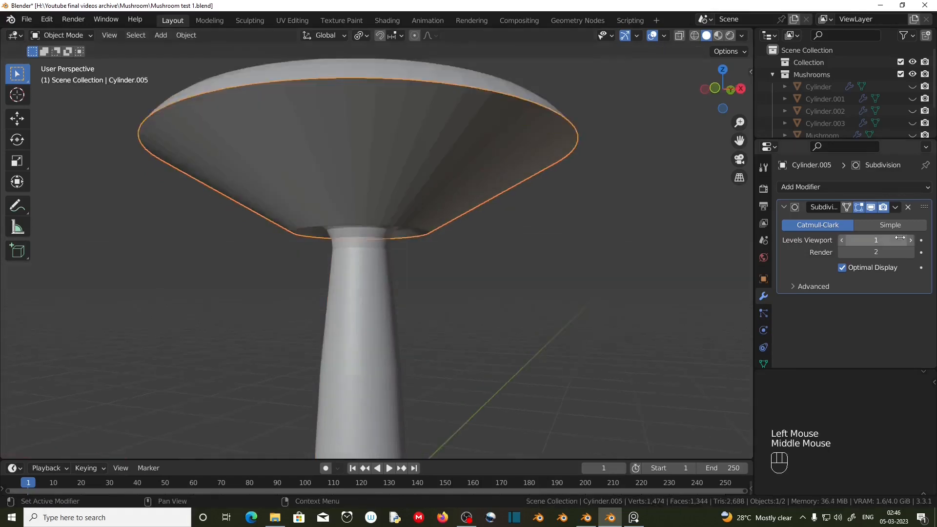
click(910, 241)
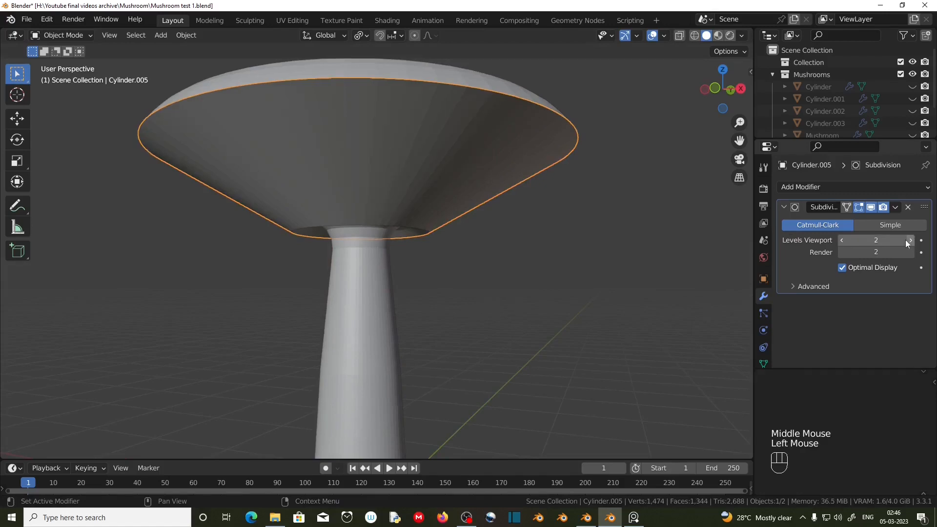
click(895, 208)
click(856, 220)
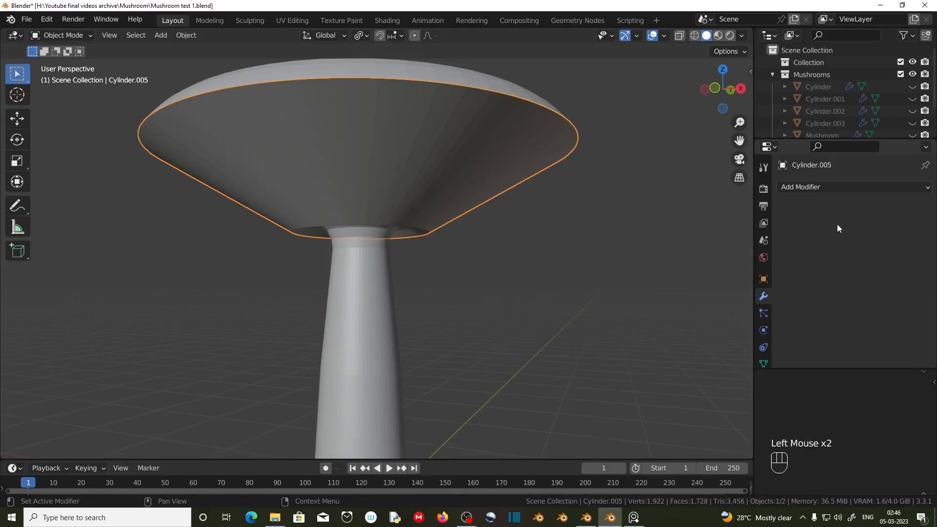
Select the stem and cap object and remove its Subdivision modifier
click(363, 312)
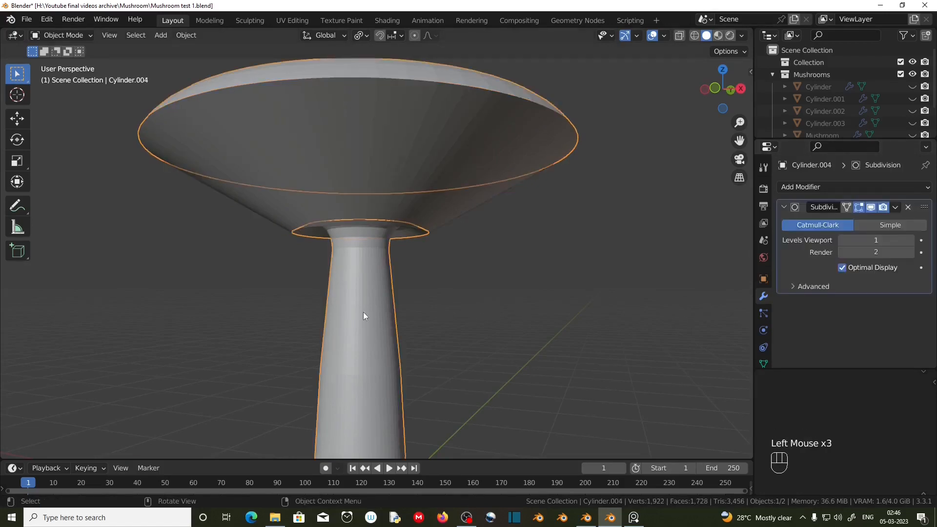
click(907, 206)
middle_drag(371, 293, 365, 361)
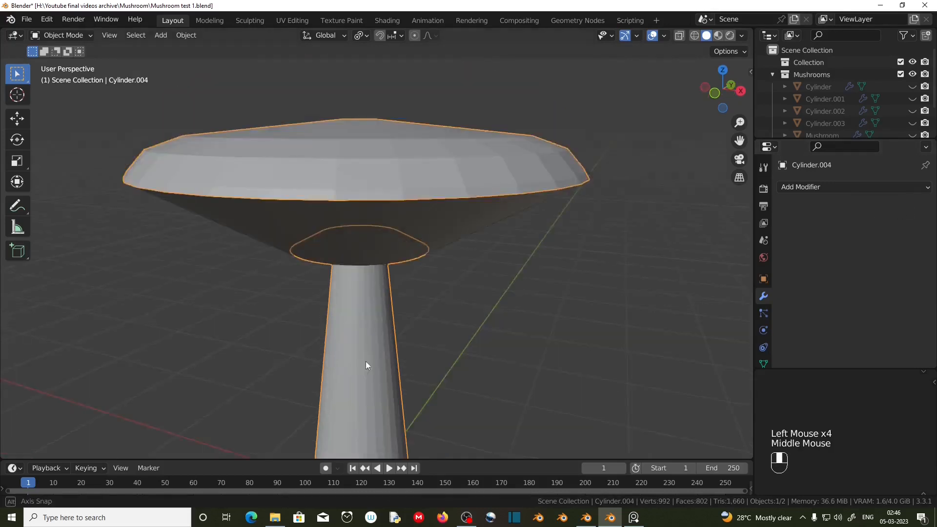
Select the separated cap underside and isolate it in local view, seen from below
middle_drag(363, 233, 344, 260)
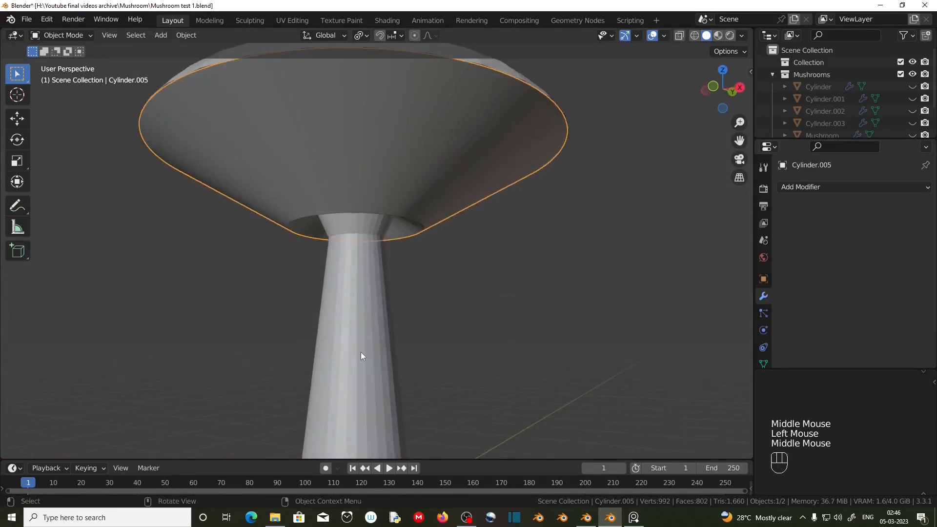
click(327, 161)
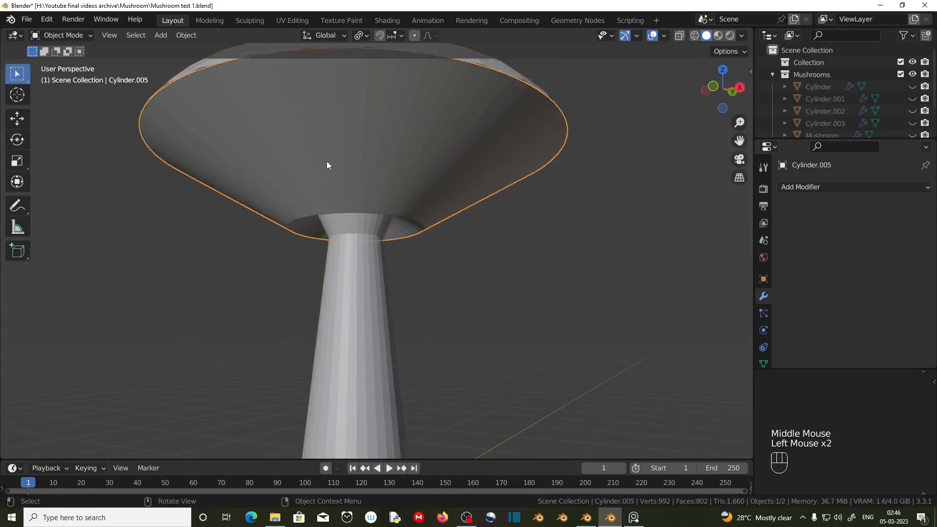
key(KP_Divide)
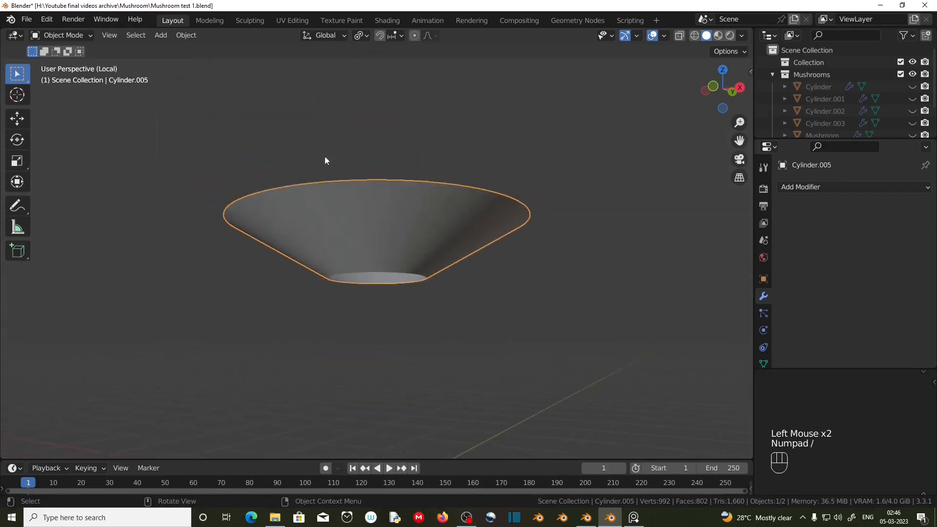
scroll(324, 157, up, 2)
middle_drag(324, 156, 414, 251)
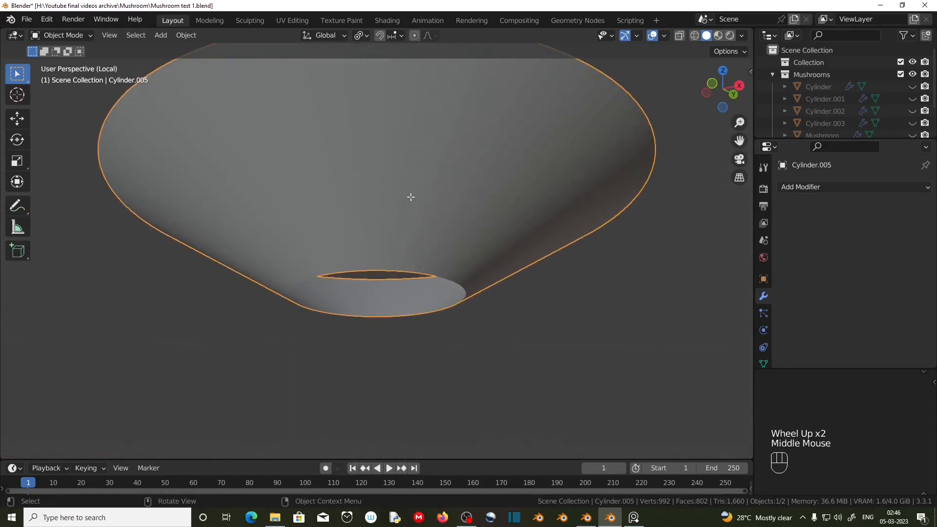
In Edit Mode with edge selection, select the underside's three intermediate horizontal edge loops and dissolve those edges
key(Tab)
alt+click(358, 150)
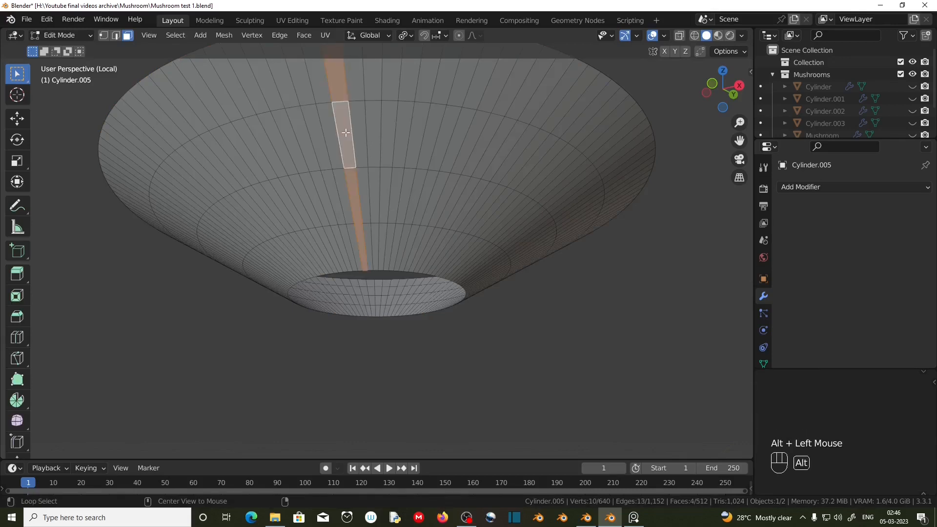
click(115, 35)
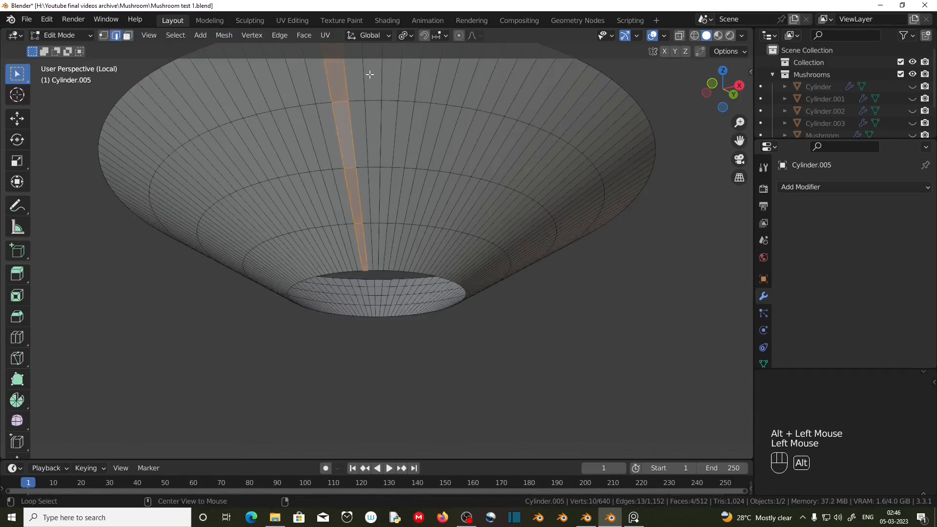
alt+click(373, 103)
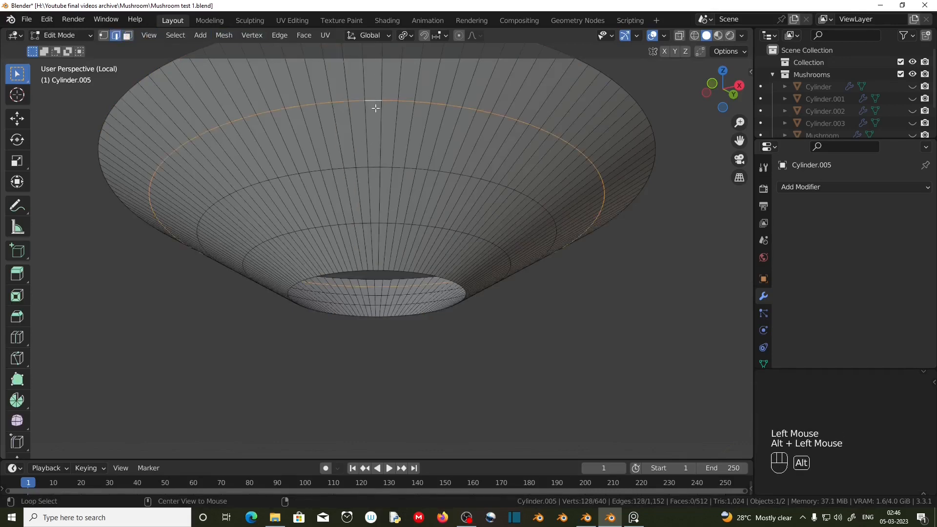
alt+shift+click(385, 168)
alt+shift+click(384, 223)
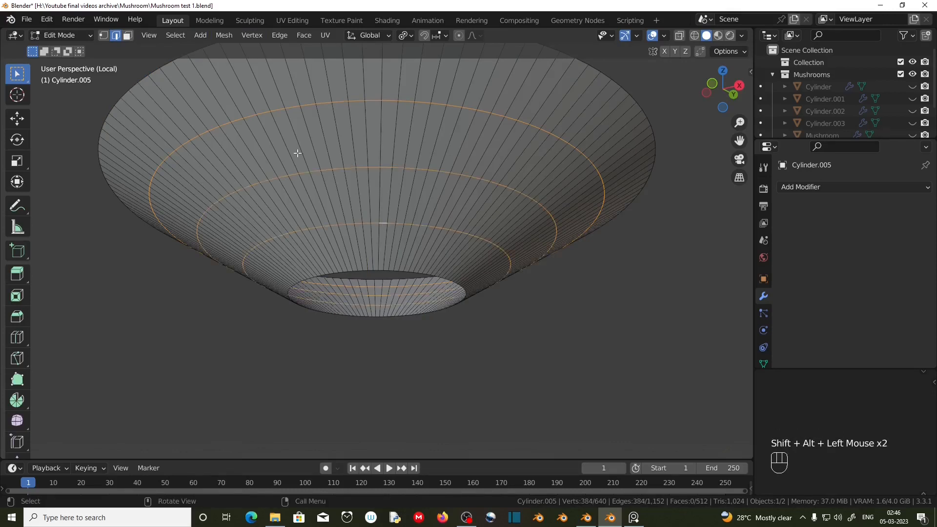
key(x)
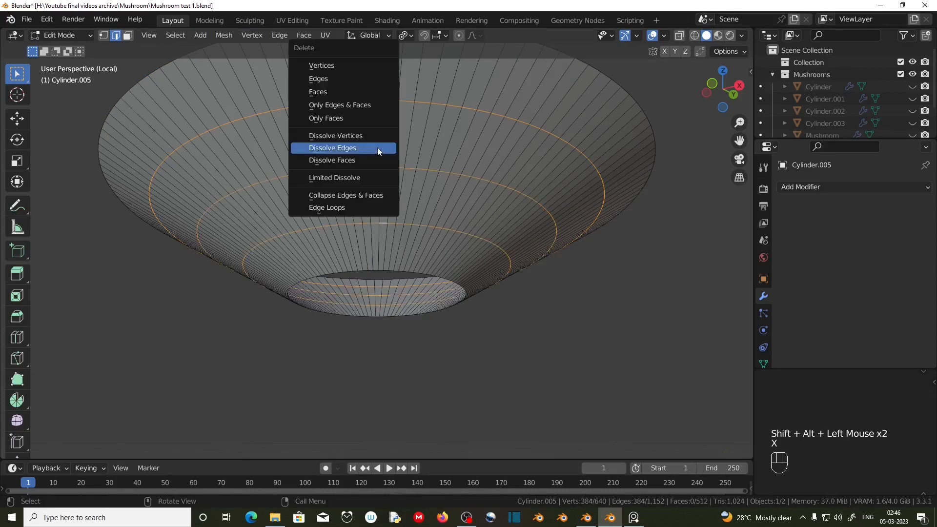
click(349, 149)
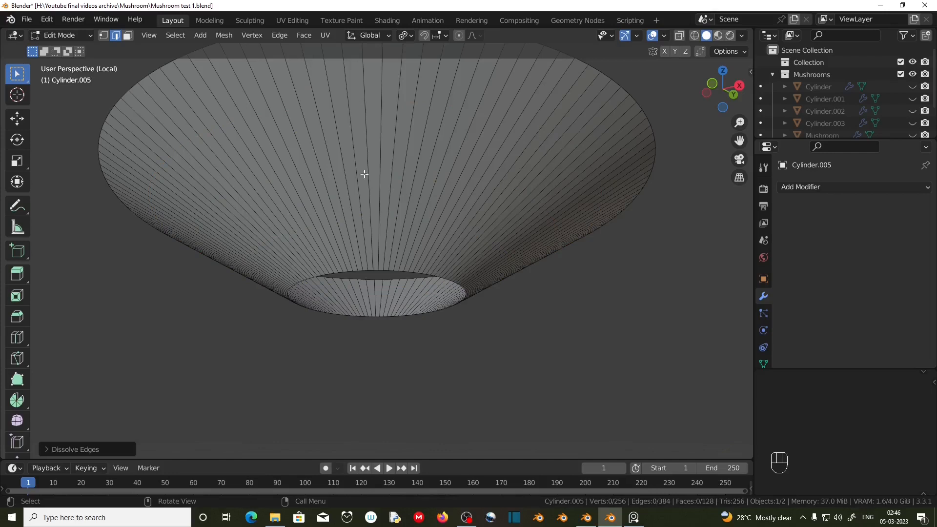
Select one radial edge of the underside, extend it to the whole edge ring, and apply Checker Deselect to keep alternate edges
click(365, 173)
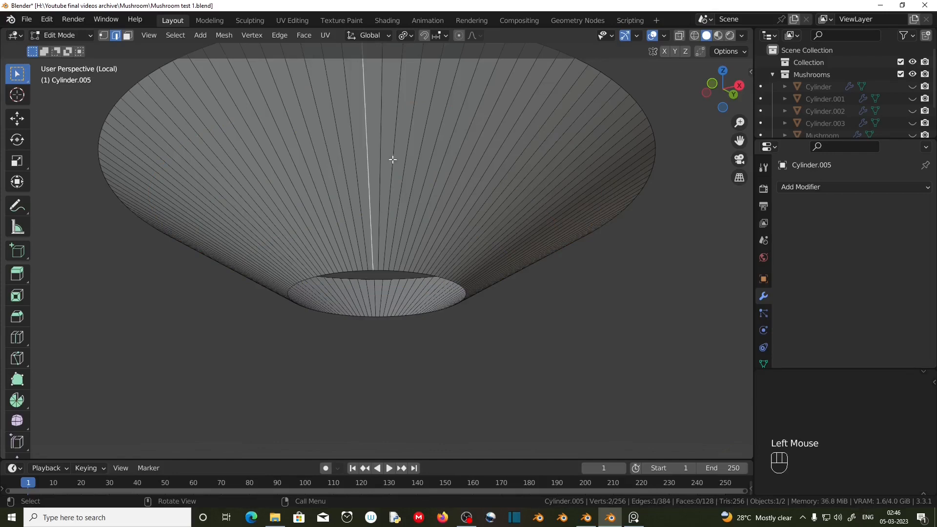
click(175, 35)
mouse_move(224, 230)
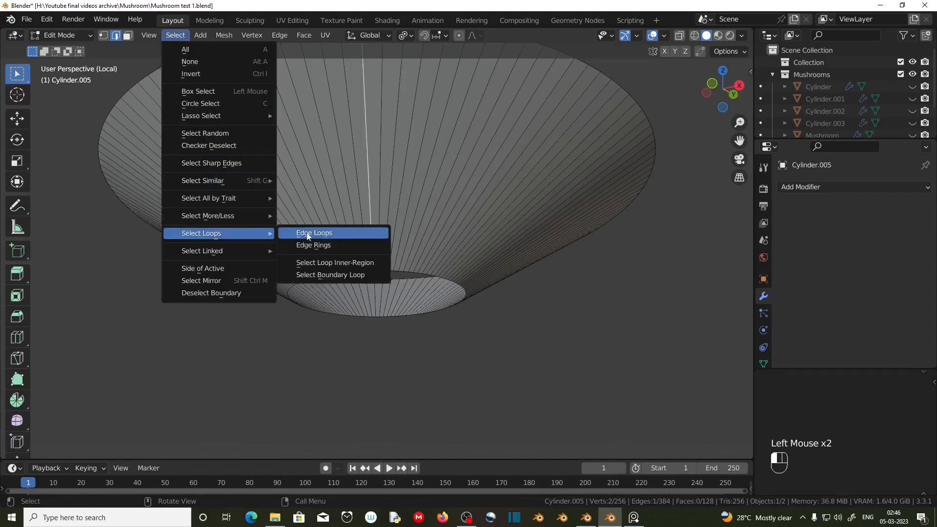
click(327, 245)
click(175, 35)
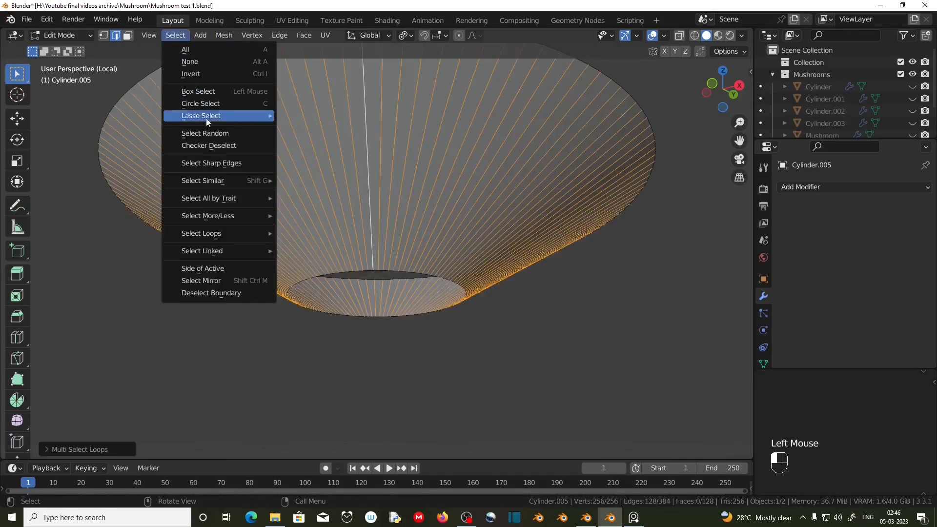
click(212, 148)
Set the transform orientation to Normal and move the alternate radial edges about 0.1 m along normal Z to form pleated gills
middle_drag(361, 161, 368, 93)
click(369, 35)
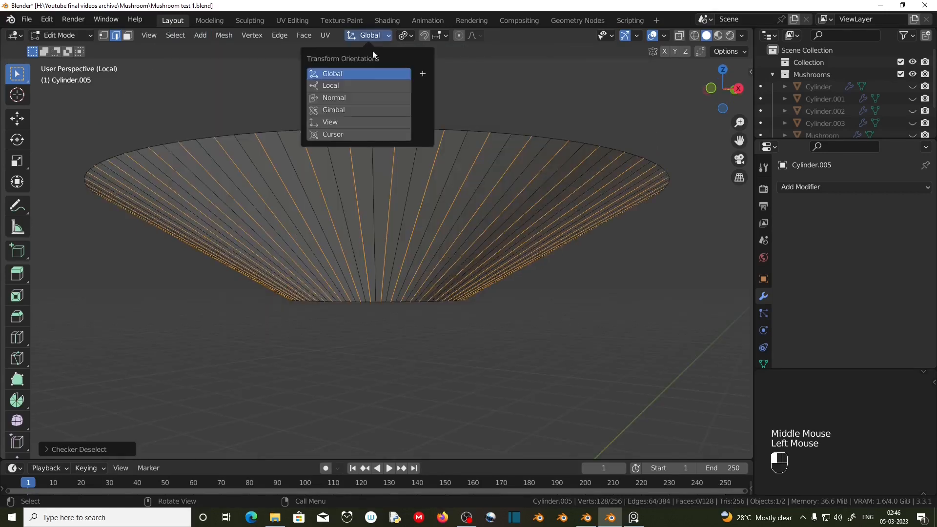
click(356, 98)
click(408, 36)
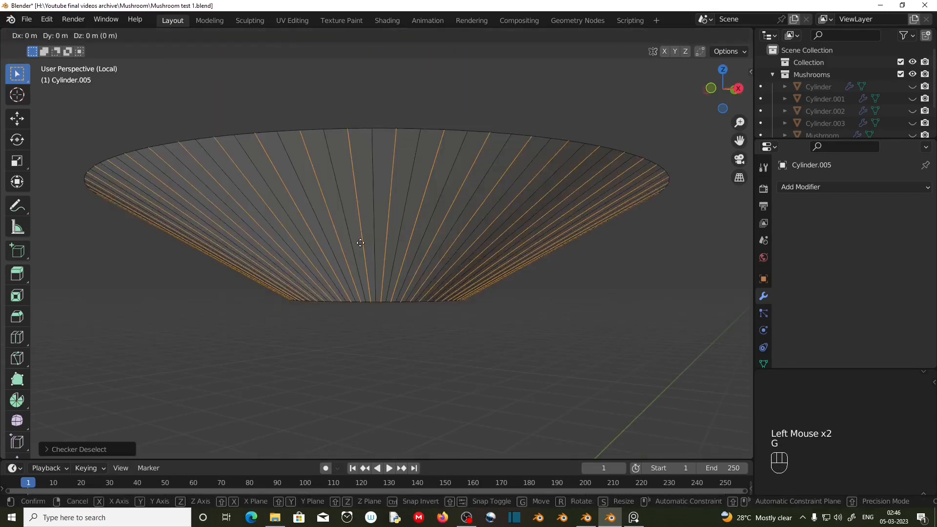
key(g)
key(z)
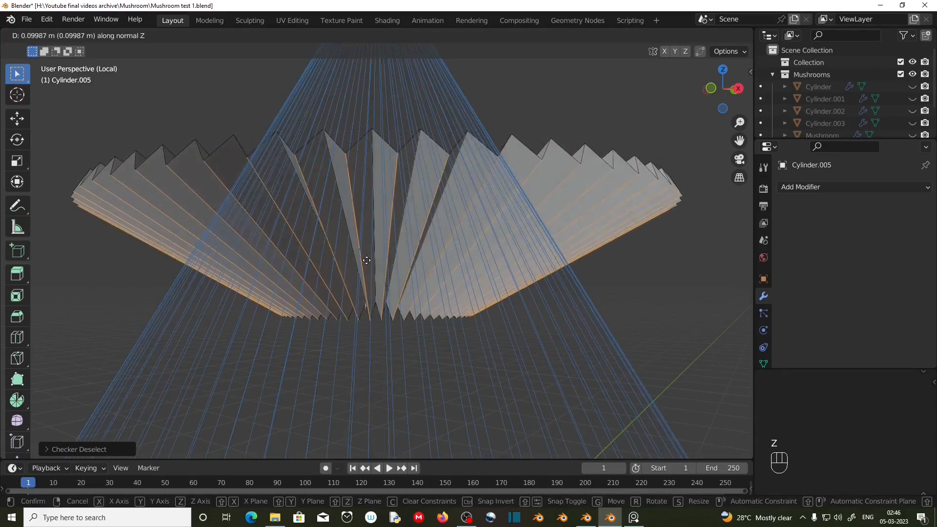
click(364, 272)
Adjust the selected gill edges once more along normal Z, then return to Object Mode and leave local view
middle_drag(364, 272, 429, 299)
key(g)
key(z)
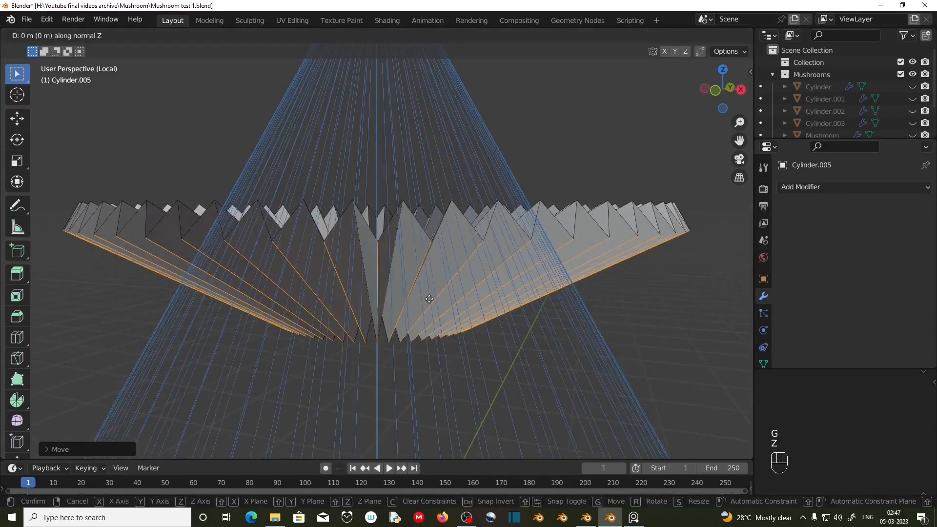
click(558, 262)
middle_drag(558, 262, 525, 259)
key(Tab)
middle_drag(464, 262, 443, 245)
key(KP_Divide)
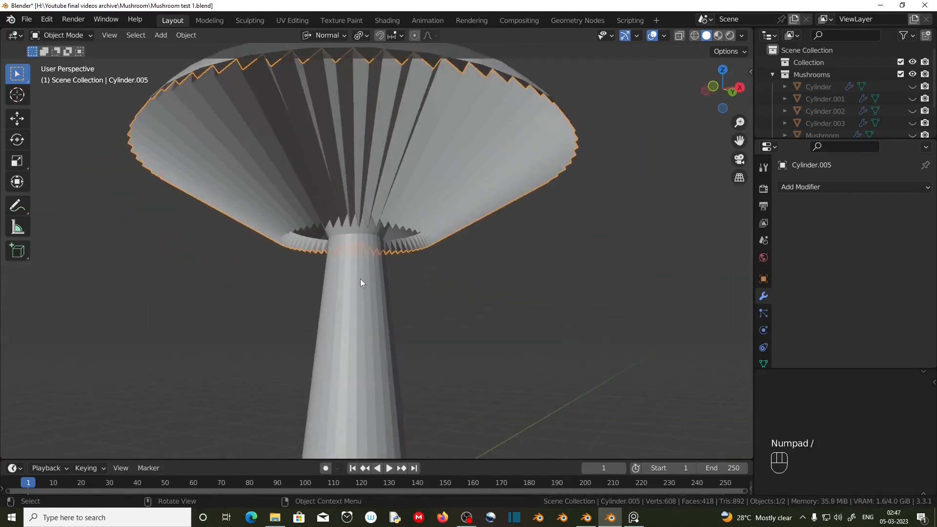
Select the gills together with the stem and cap object as the active one, and join them into one object
click(358, 300)
middle_drag(357, 301, 371, 306)
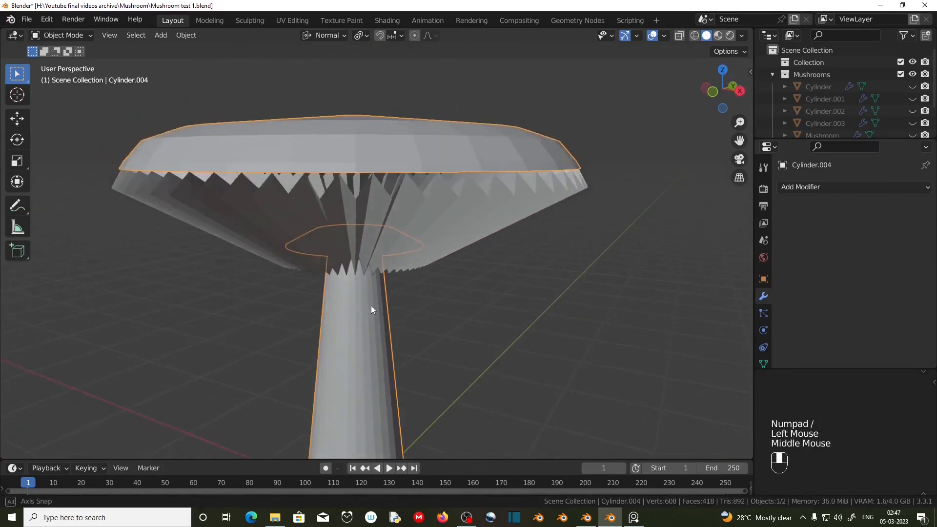
shift+click(334, 213)
shift+click(332, 146)
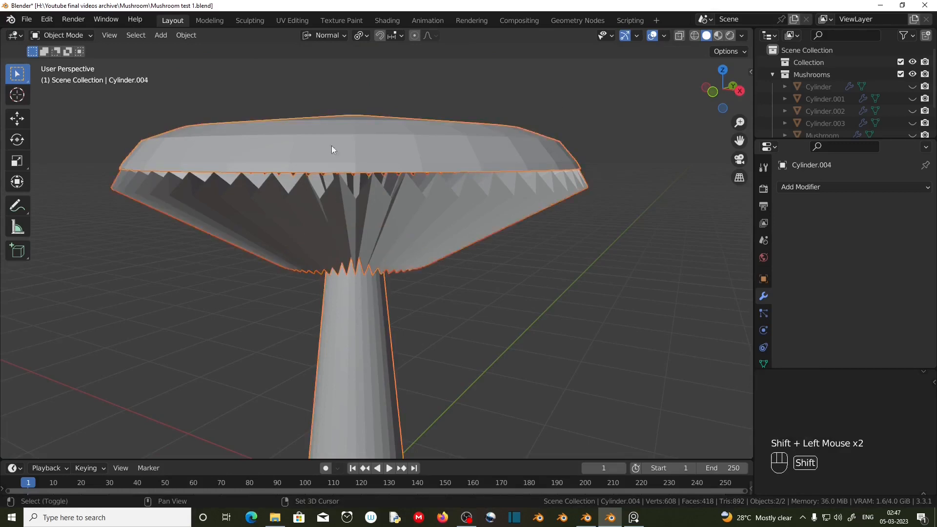
middle_drag(347, 137, 364, 172)
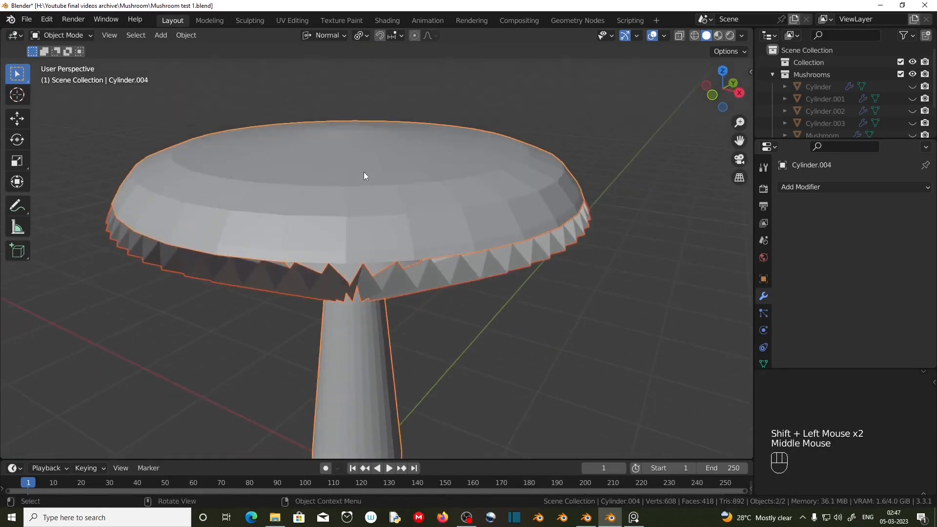
key(ctrl+j)
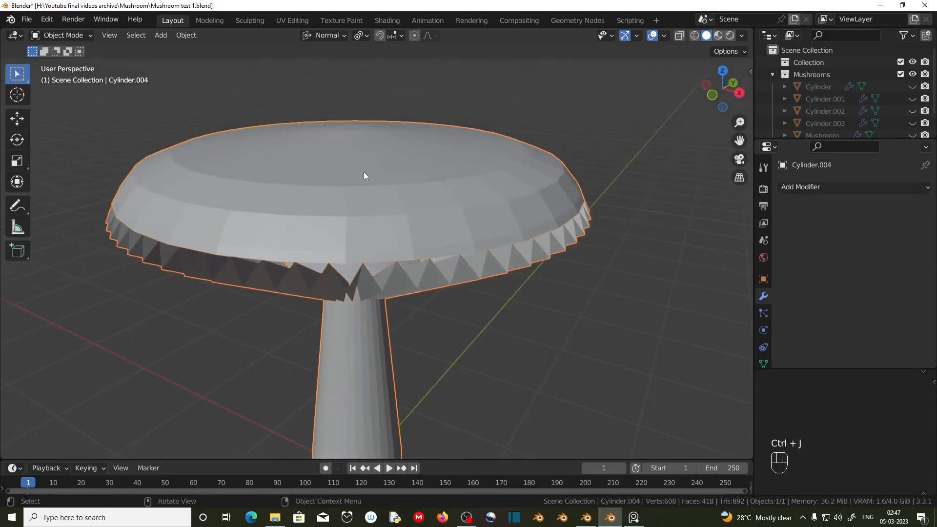
In Edit Mode, select the gills' outer zigzag edge loop and the cap's rim loop in turn to compare their vertex counts
click(365, 225)
key(Tab)
alt+middle_click(316, 261)
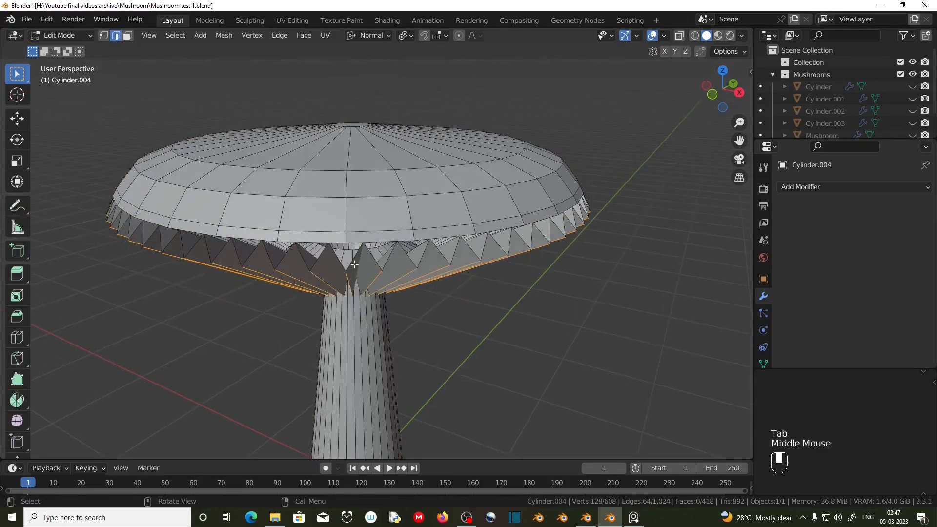
alt+click(317, 261)
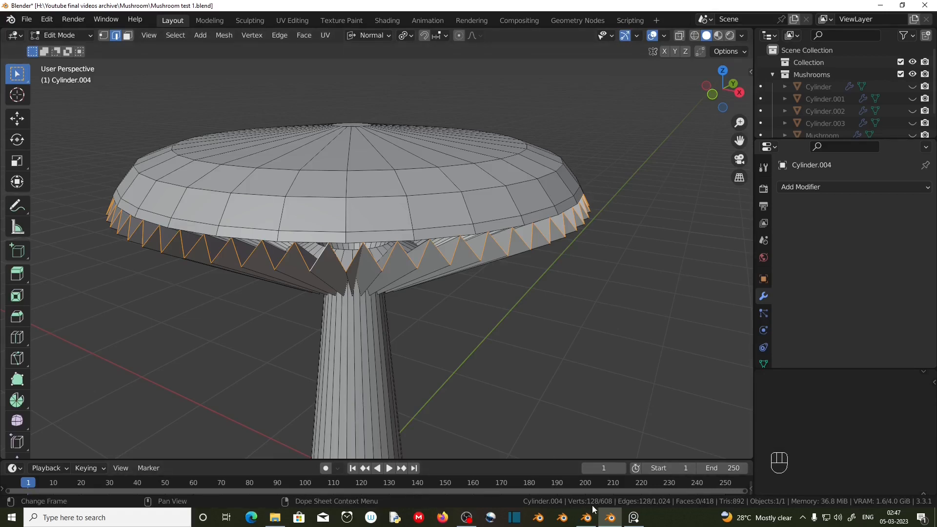
alt+click(338, 243)
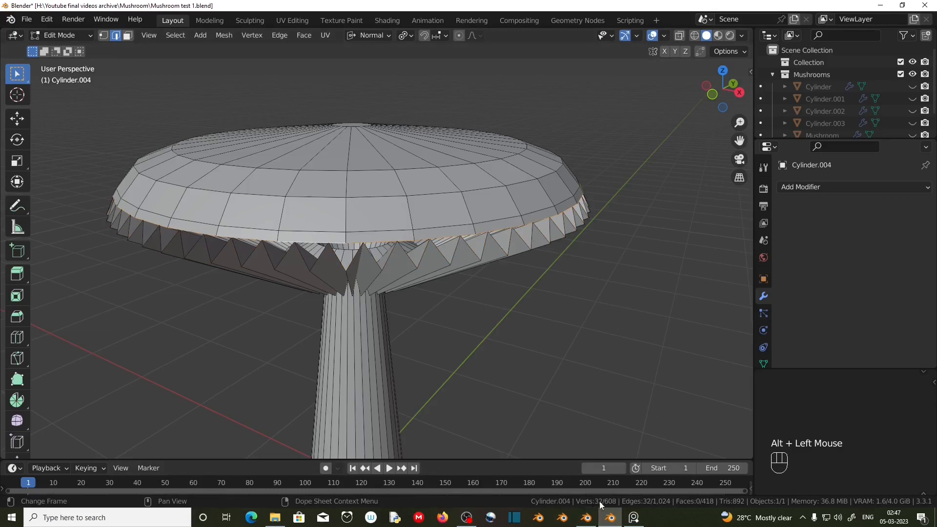
Subdivide the cap's lower rim edge loop twice
scroll(379, 226, up, 2)
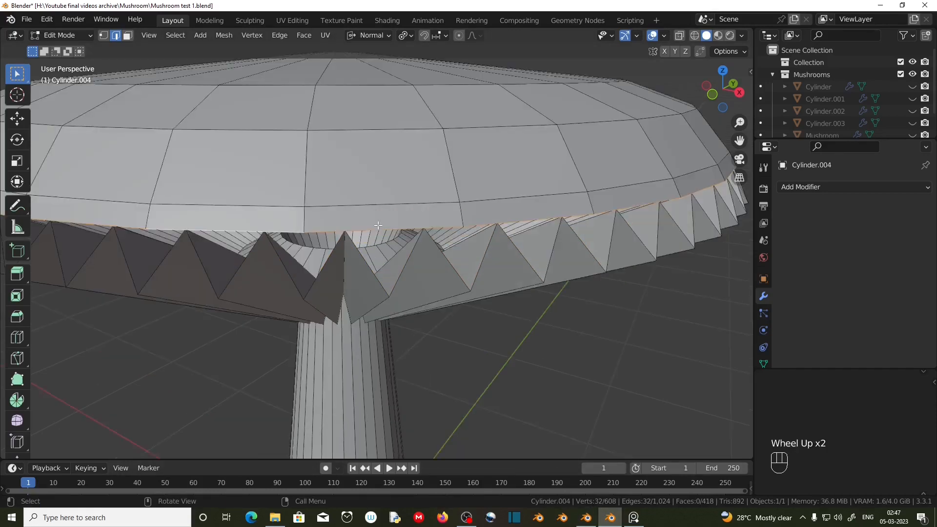
scroll(376, 225, down, 1)
right_click(390, 220)
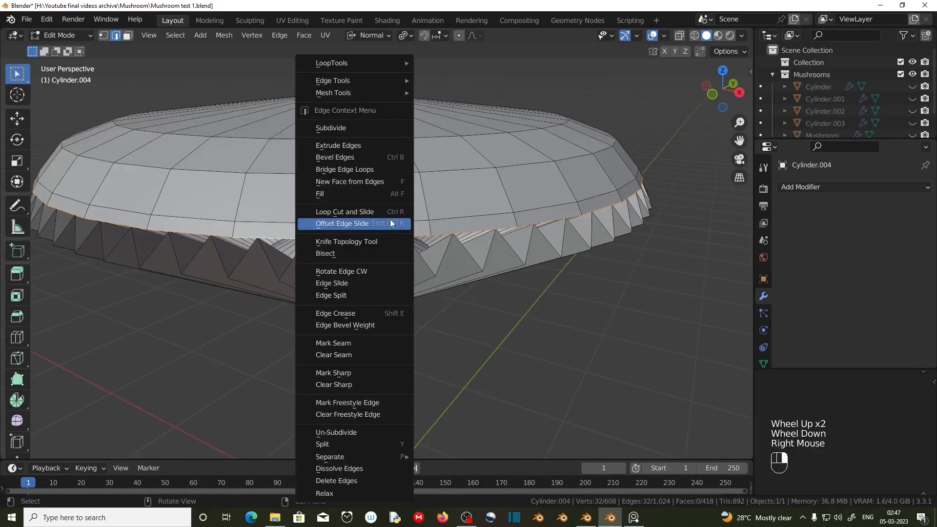
click(353, 128)
right_click(406, 212)
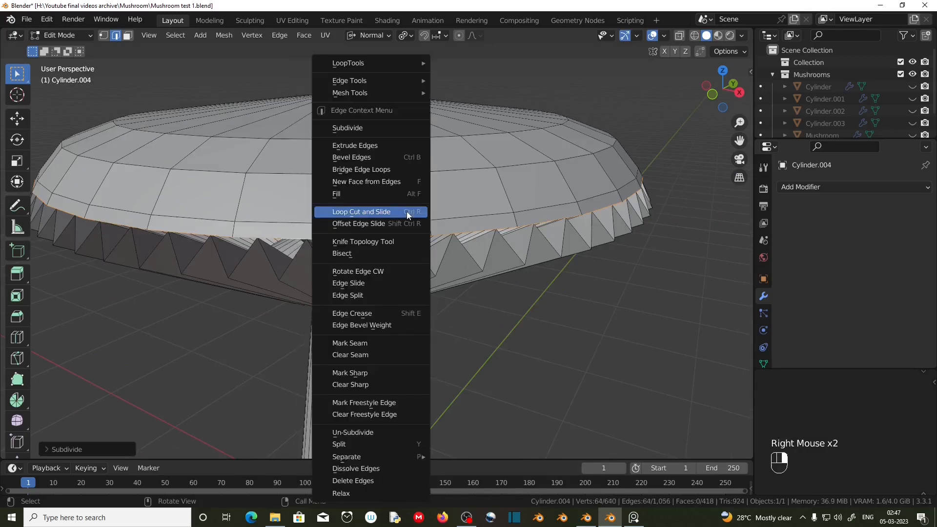
click(370, 130)
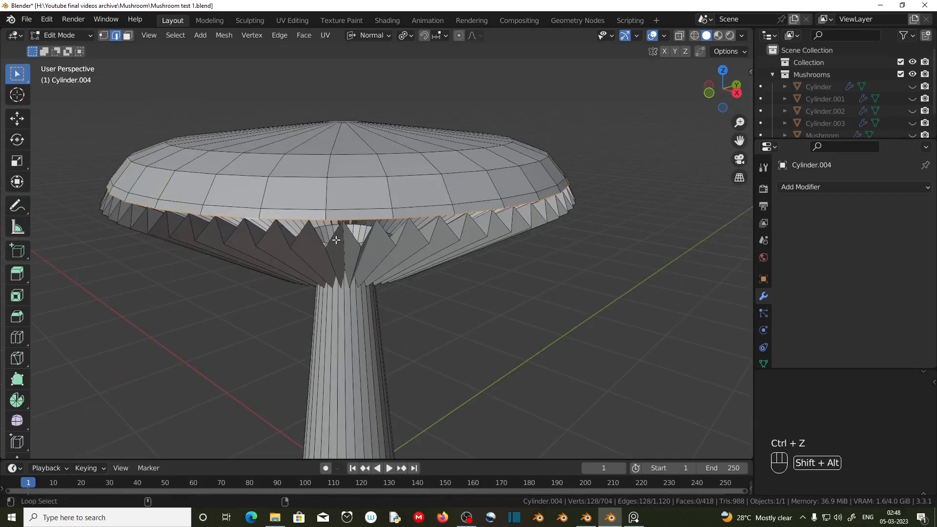
Add the gills' outer zigzag edge loop to the selected cap rim and bridge the two edge loops
alt+shift+click(334, 237)
scroll(346, 291, up, 3)
scroll(367, 209, down, 3)
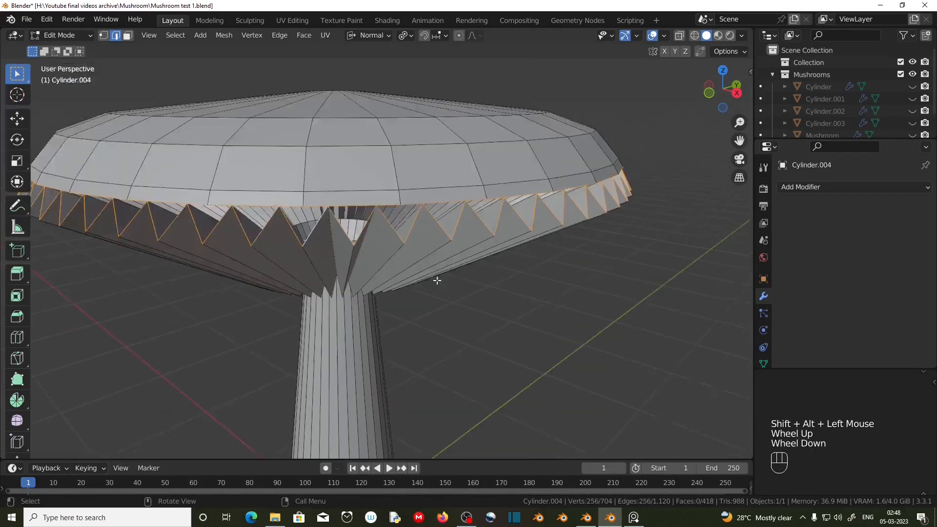
click(287, 37)
click(306, 90)
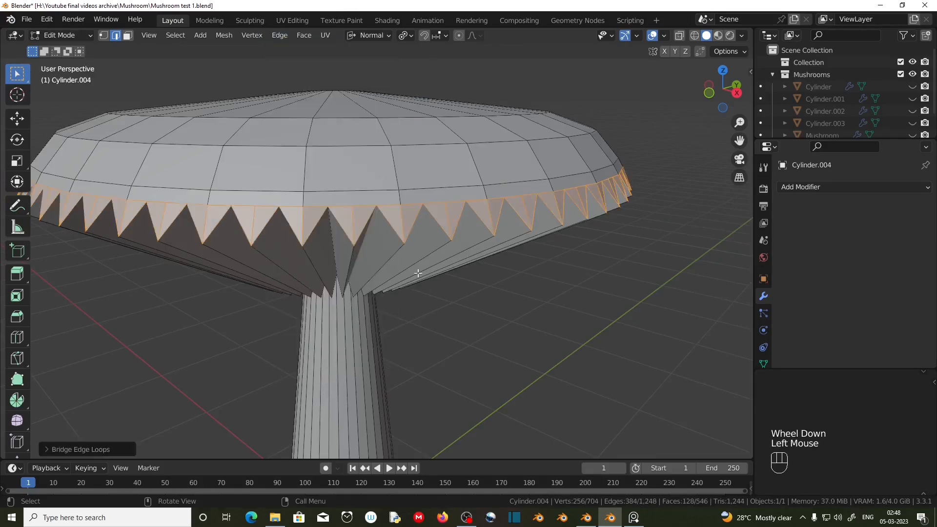
On the mushroom's underside, select the open edge loop around the stem next to the gills' inner edge and subdivide it twice
middle_drag(412, 268, 170, 180)
scroll(331, 295, up, 2)
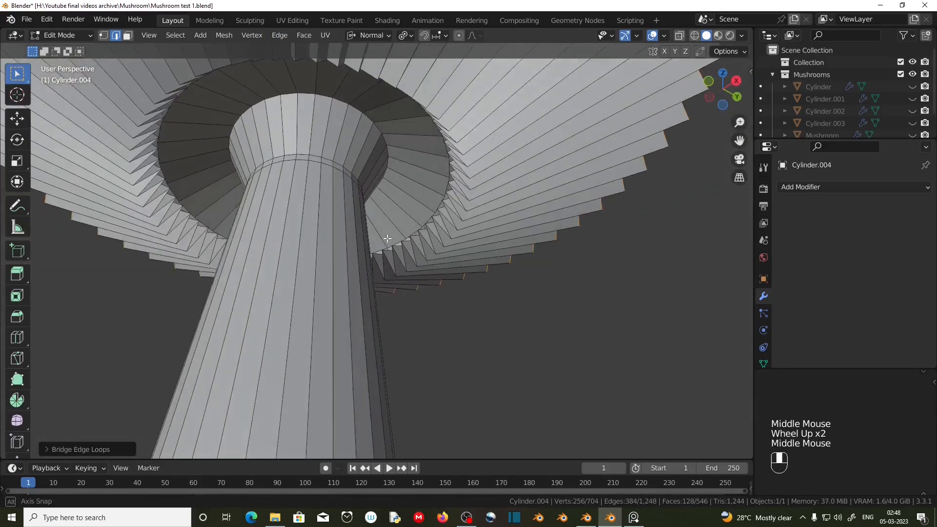
alt+click(164, 176)
right_click(224, 159)
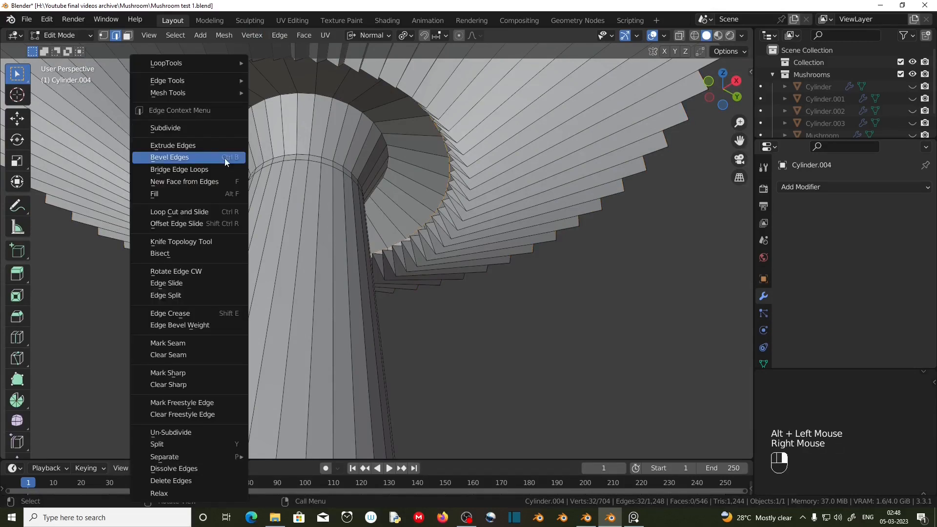
click(210, 128)
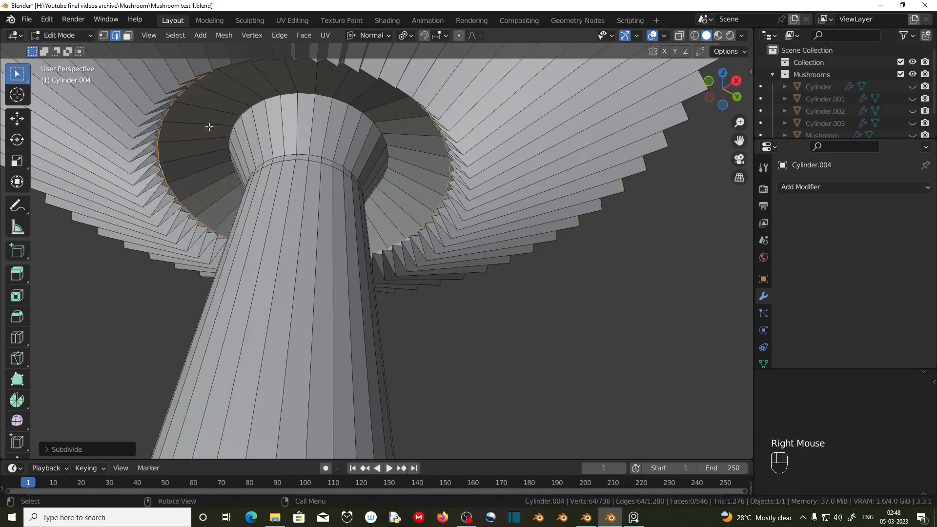
right_click(208, 127)
click(208, 127)
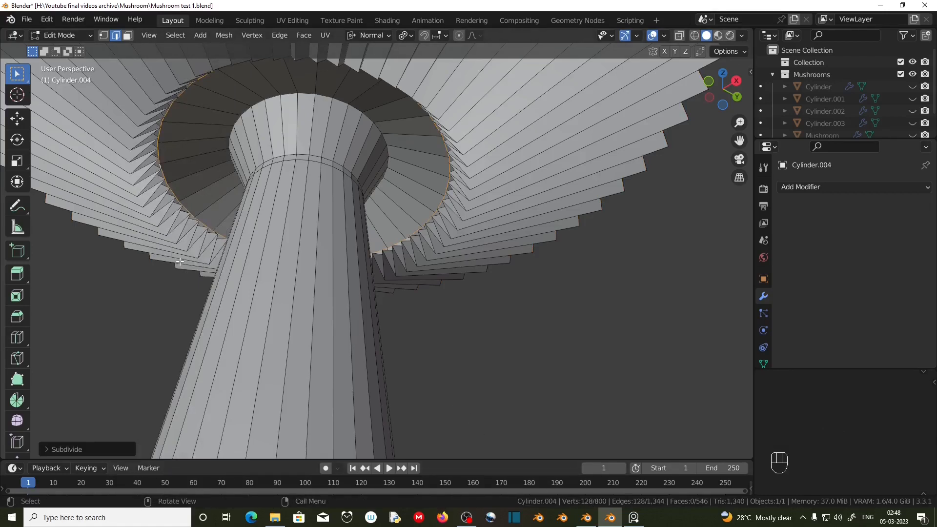
Add the gills' inner zigzag edge loop to the selected stem loop and bridge the two edge loops
alt+shift+click(136, 144)
click(230, 35)
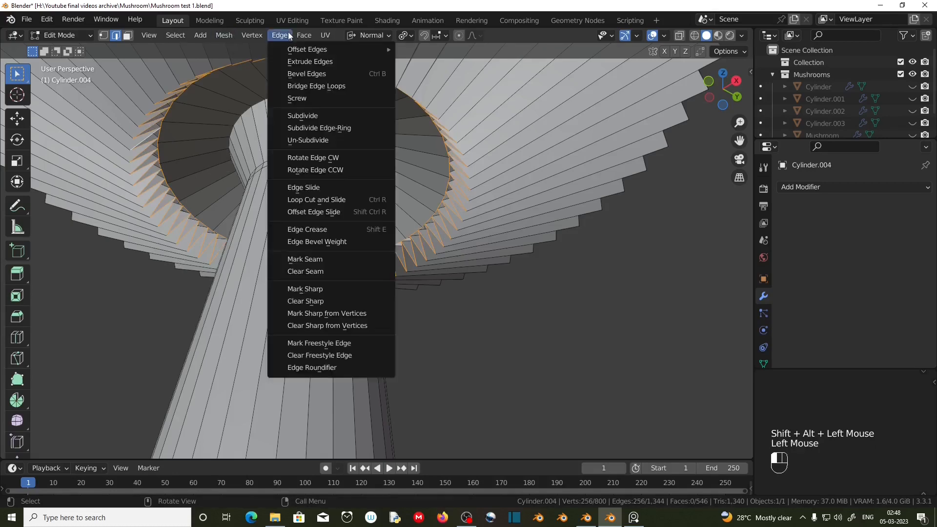
click(313, 86)
Add a Subdivision Surface modifier to the mushroom with its viewport level set to 2
scroll(379, 309, down, 2)
middle_drag(340, 293, 358, 312)
scroll(345, 360, down, 1)
middle_drag(359, 312, 359, 294)
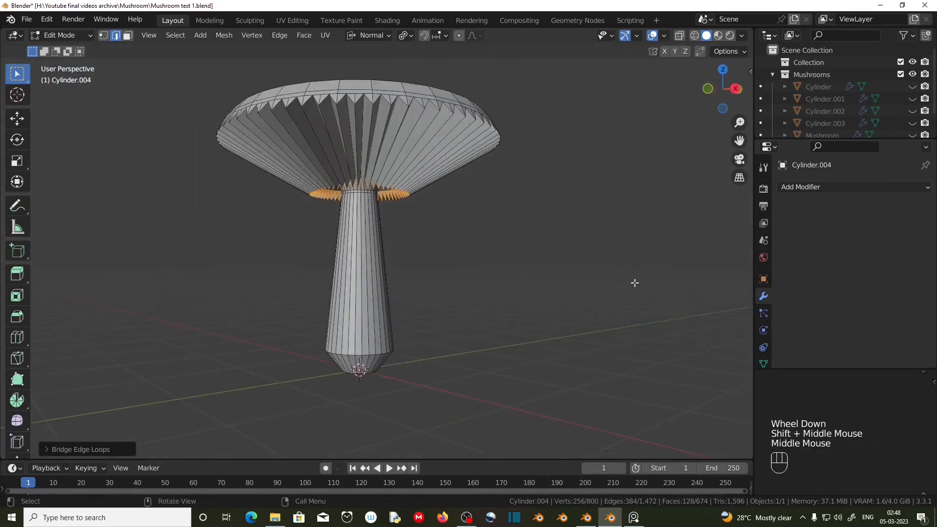
click(836, 188)
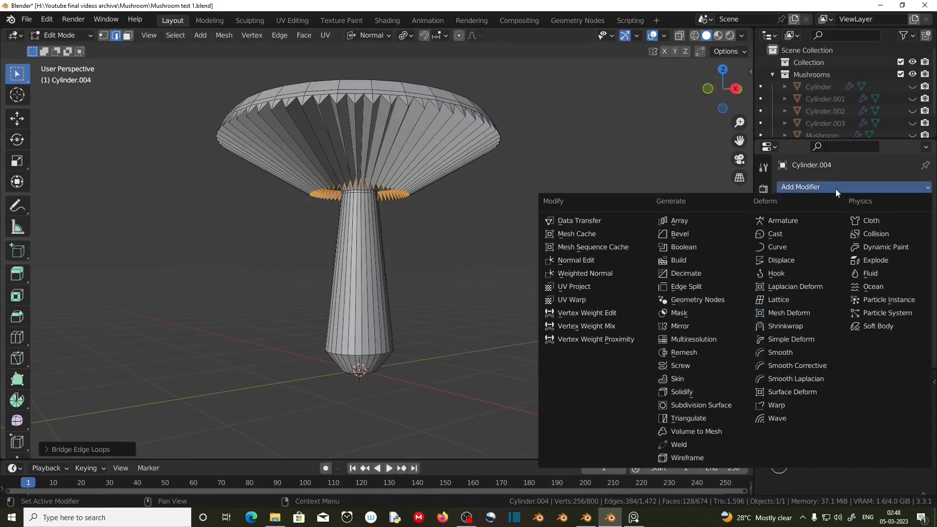
click(714, 406)
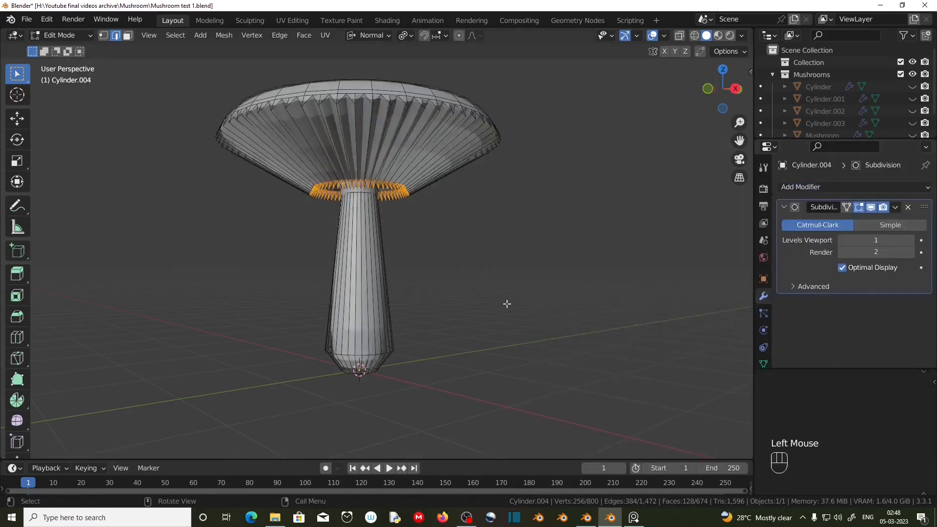
click(909, 240)
Cut an edge loop around the middle of the gills and slide it slightly towards the cap rim
scroll(355, 214, up, 3)
scroll(355, 292, up, 2)
shift+middle_drag(355, 214, 332, 176)
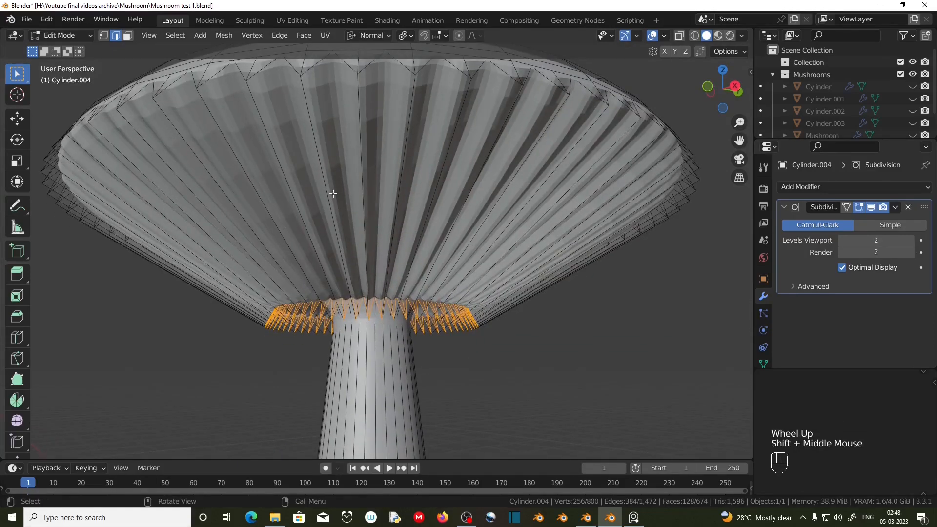
key(ctrl+r)
click(333, 193)
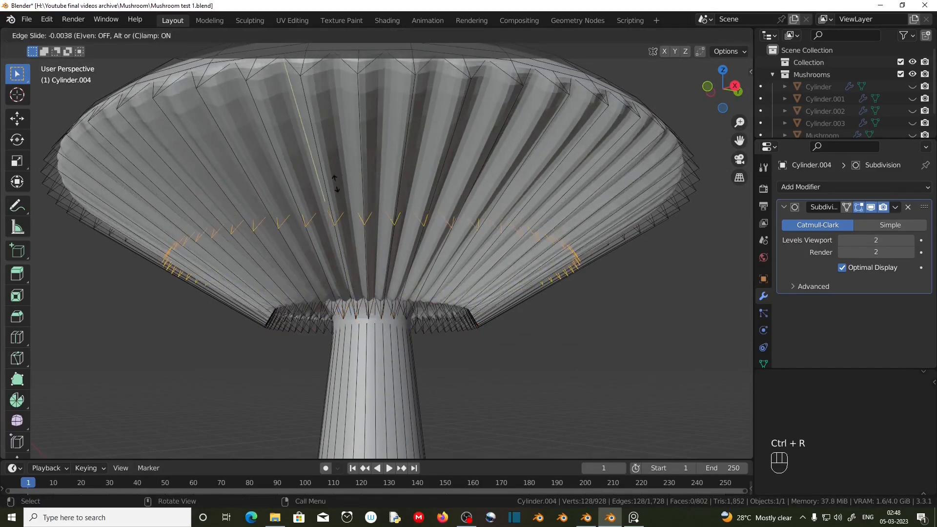
click(344, 154)
Set the transform orientation to Global and rotate the gills' middle edge loop about 6.5° around Z to curve the gills
click(367, 36)
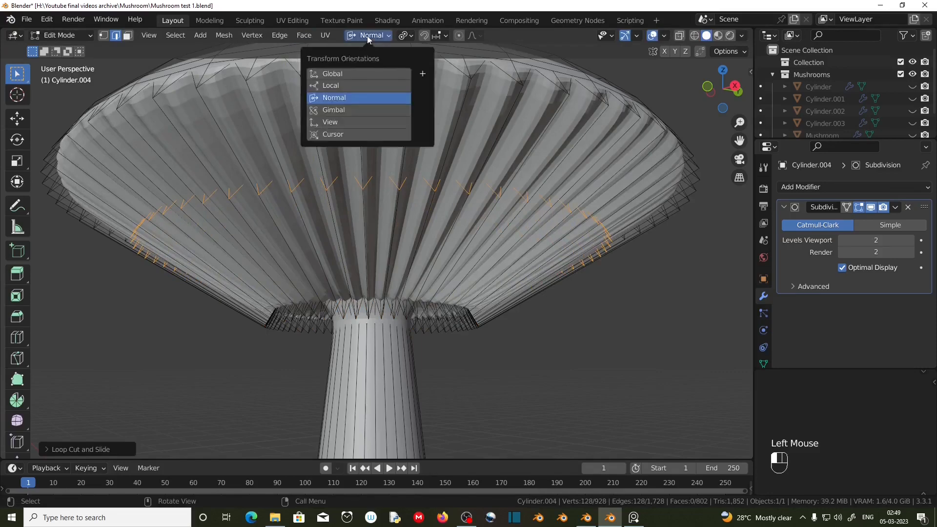
click(342, 73)
key(r)
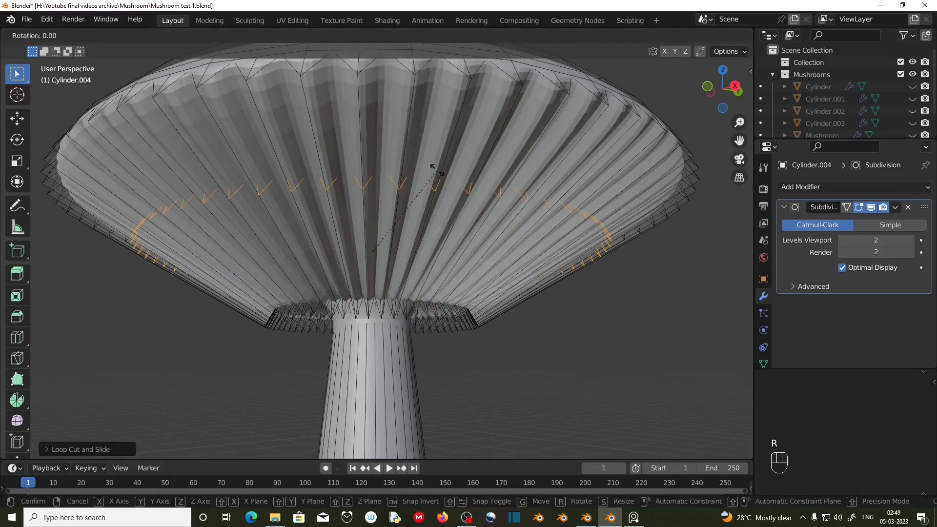
key(z)
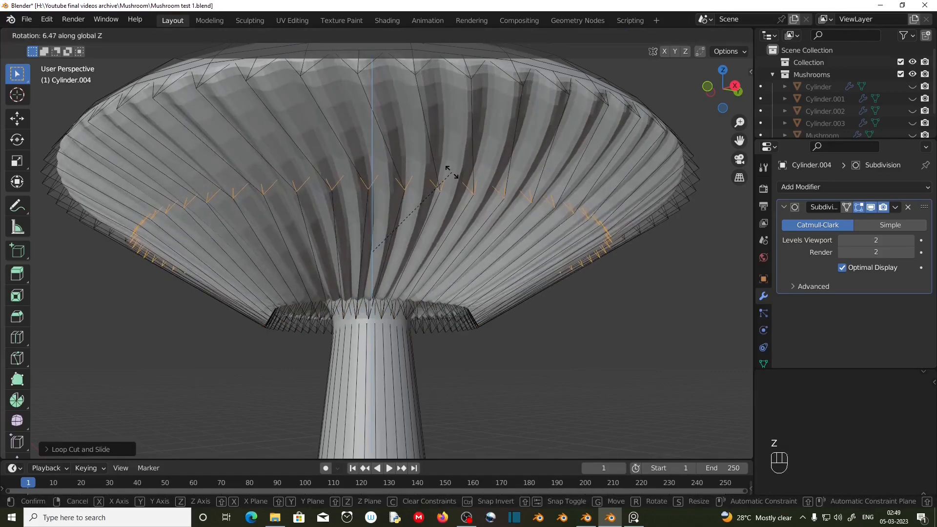
click(452, 172)
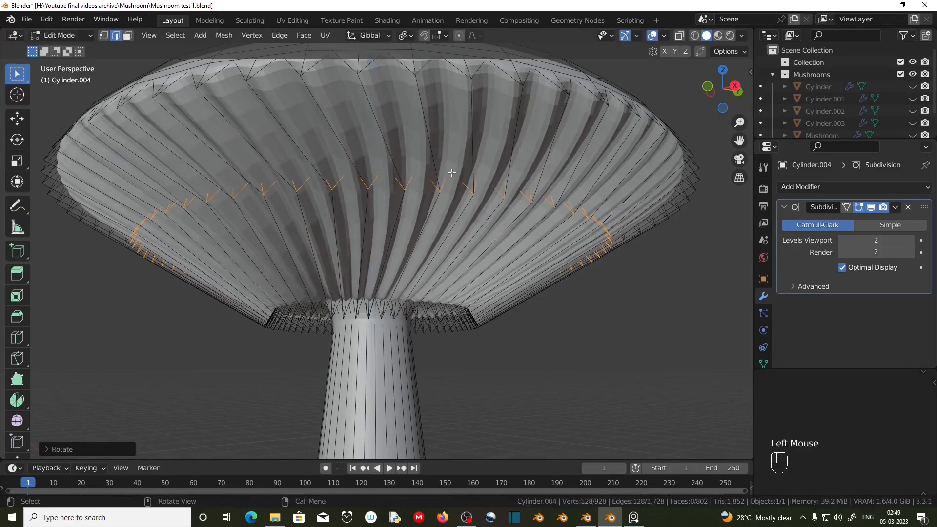
Select the zigzag edge loop along the cap's lower rim and randomize its vertices
scroll(451, 172, up, 2)
middle_drag(452, 172, 334, 351)
alt+click(340, 345)
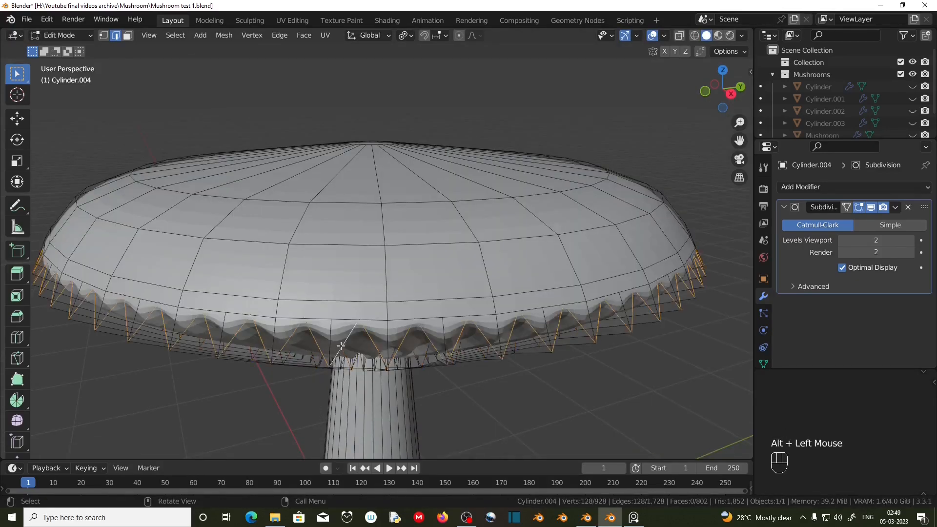
click(224, 35)
mouse_move(244, 47)
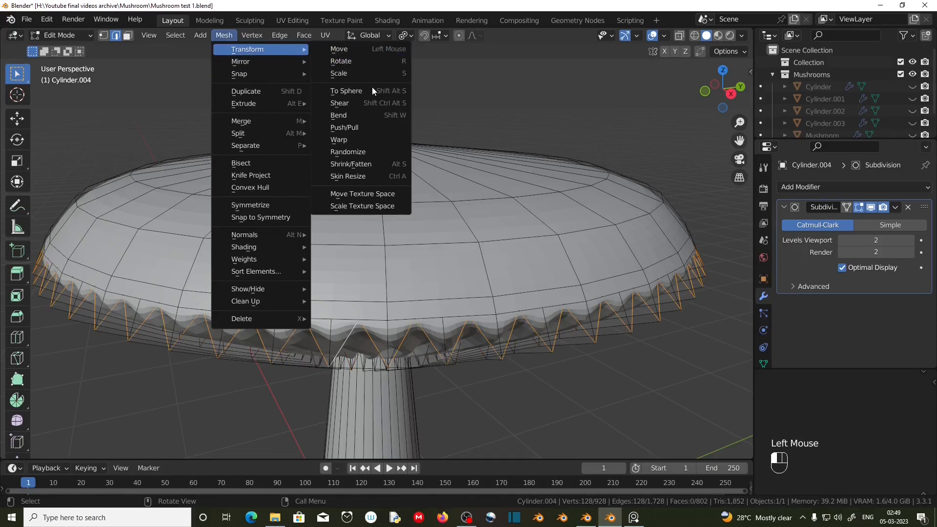
click(365, 151)
In Object Mode, shade the mushroom smooth
middle_drag(414, 358, 302, 364)
key(Tab)
middle_drag(455, 349, 384, 361)
scroll(340, 315, up, 1)
right_click(443, 288)
click(383, 362)
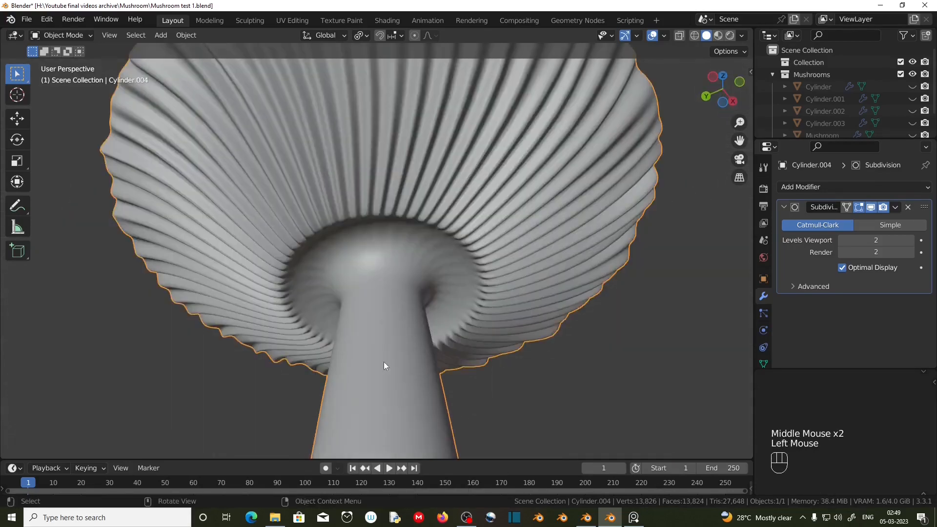
Return to Edit Mode and set the Subdivision modifier's viewport level to 1
key(Tab)
click(841, 240)
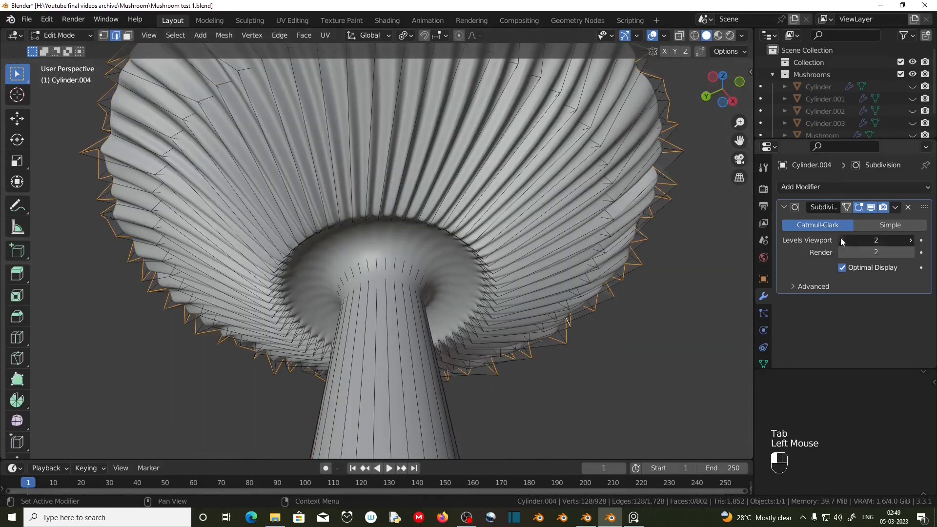
shift+middle_drag(349, 366, 408, 366)
scroll(354, 322, down, 1)
scroll(390, 313, down, 2)
In front view, cut an edge loop around the stem and slide it down to just above the bulge at the base
key(KP_1)
scroll(511, 394, up, 2)
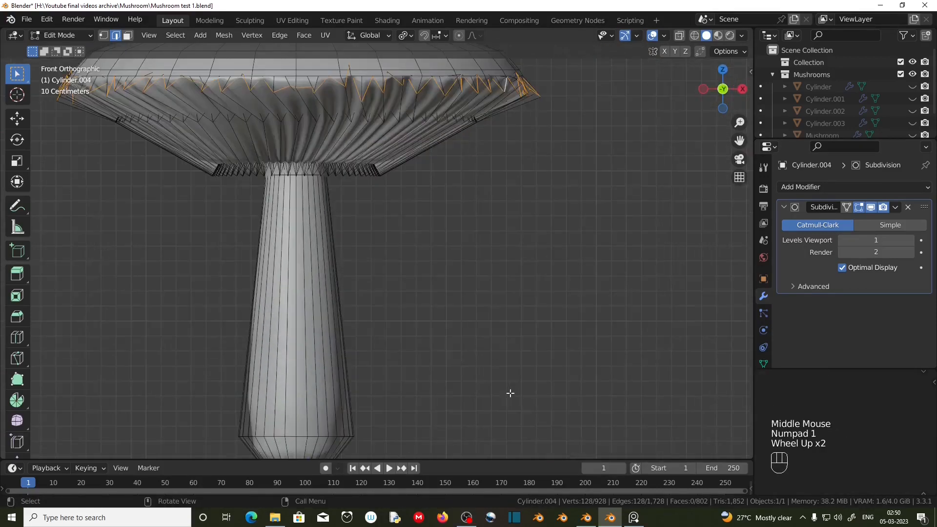
shift+middle_drag(508, 391, 454, 305)
key(ctrl+r)
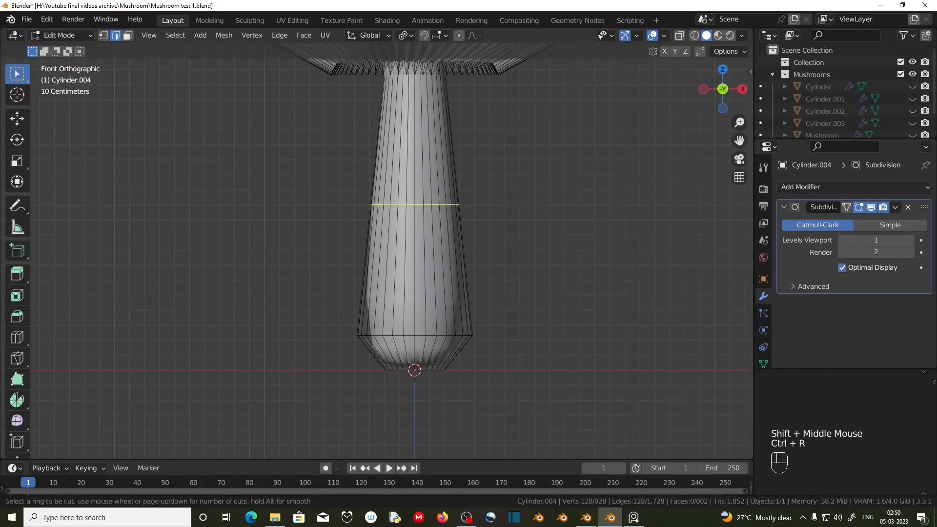
click(447, 210)
click(466, 419)
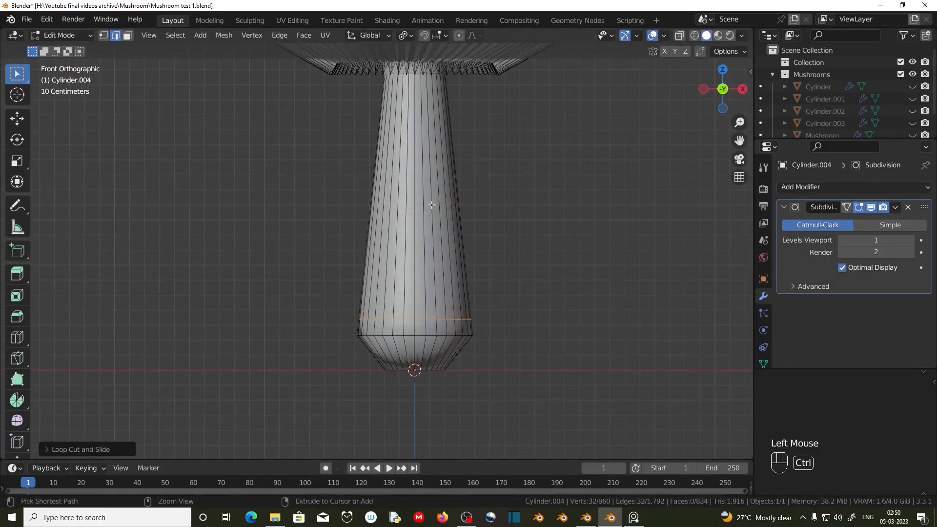
Cut an edge loop at the stem's mid-height and move it sideways along +X with proportional editing to bend the stem
key(ctrl+r)
click(431, 205)
click(435, 211)
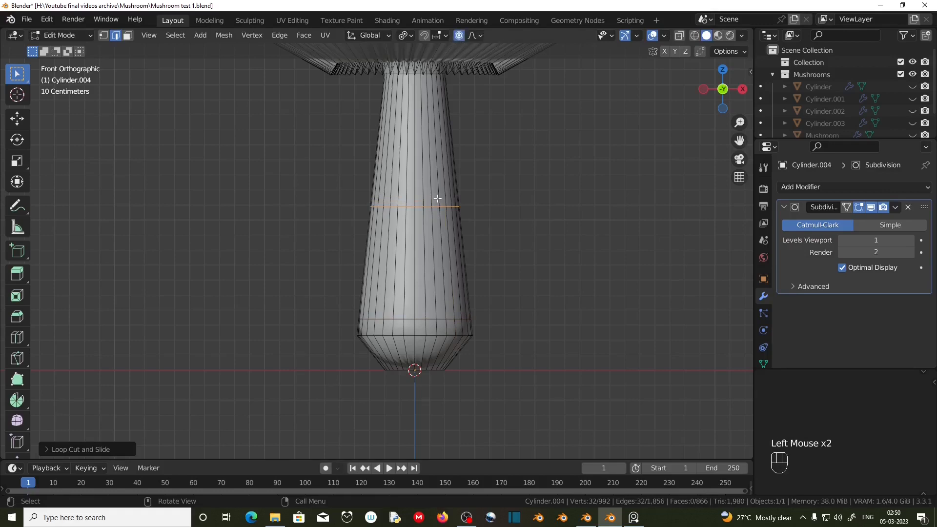
key(g)
click(366, 293)
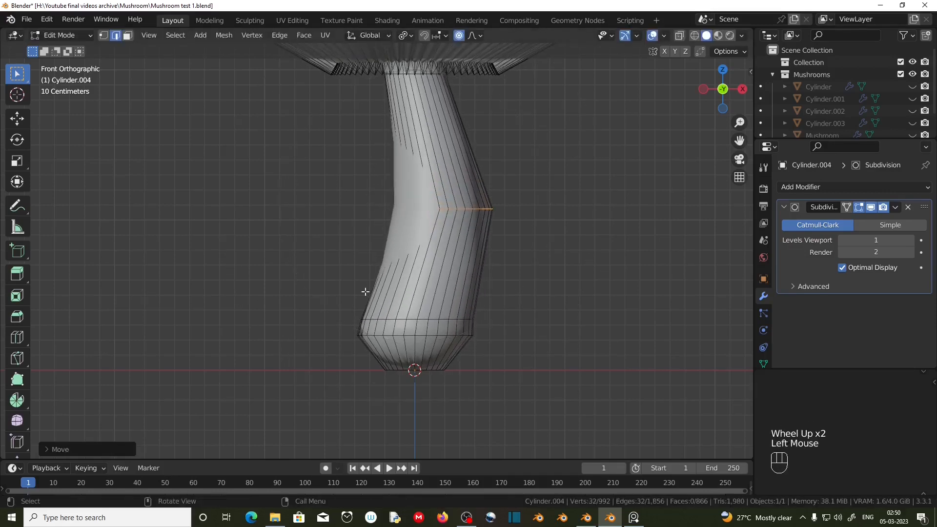
With X-ray on, select the widest edge loop of the stem's base and scale it by about 1.16 with proportional editing
click(541, 349)
middle_drag(542, 349, 561, 293)
click(679, 35)
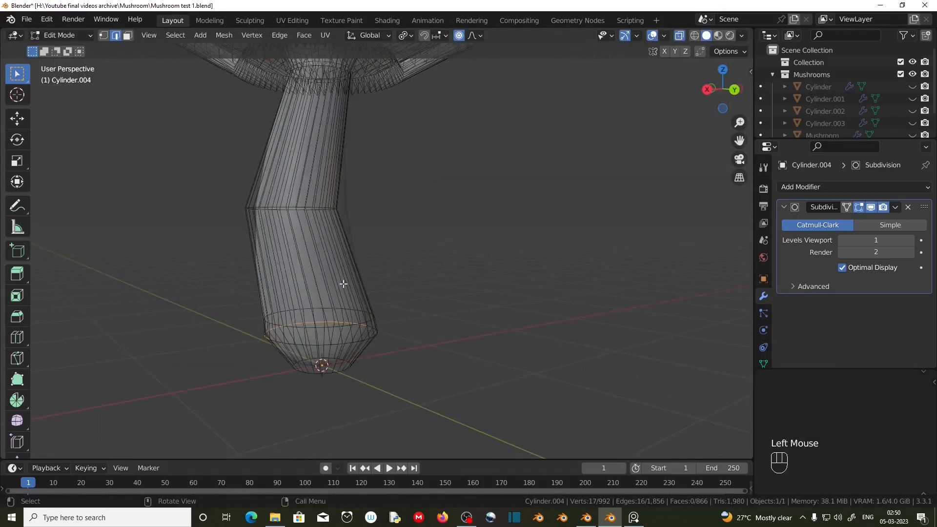
key(KP_1)
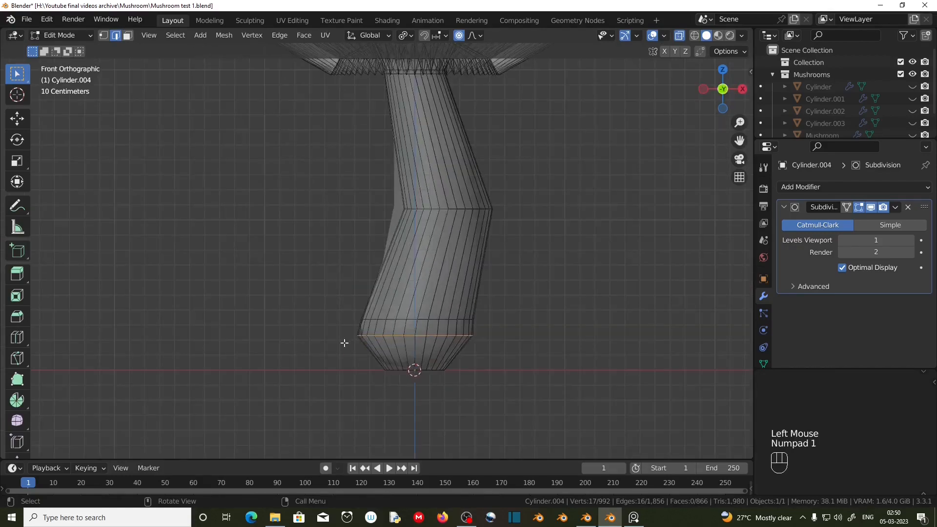
drag(345, 328, 503, 341)
key(s)
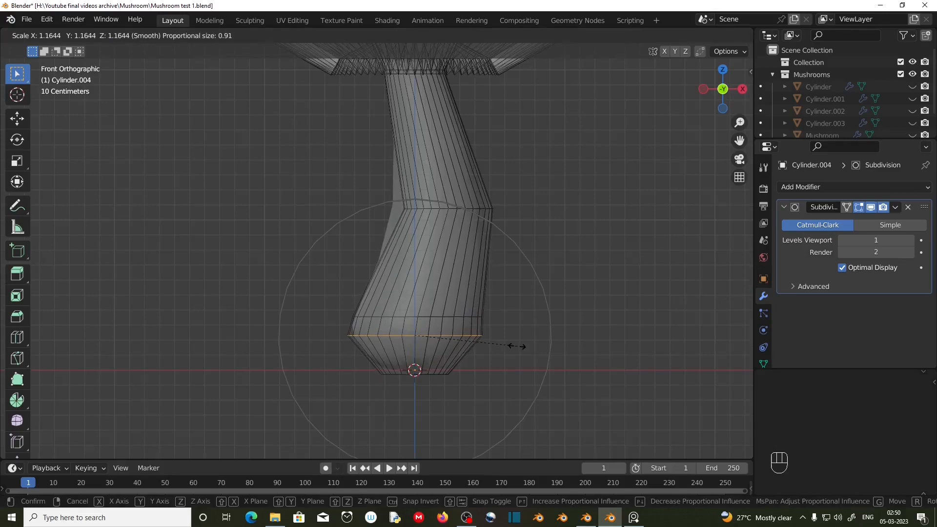
click(512, 345)
click(677, 37)
Cut an edge loop around the upper stem, midway between the gills and the bend
scroll(479, 295, down, 1)
shift+middle_drag(479, 293, 478, 327)
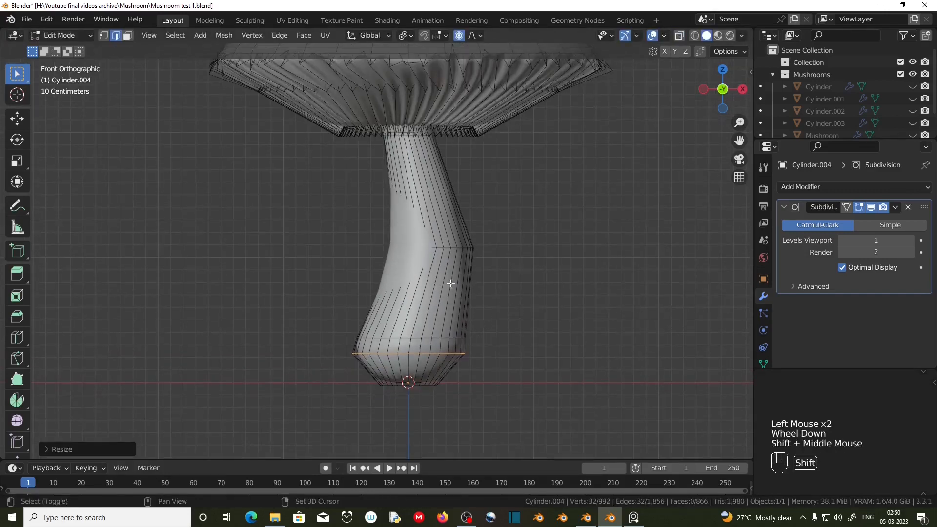
shift+middle_drag(442, 199, 443, 225)
key(ctrl+r)
click(443, 220)
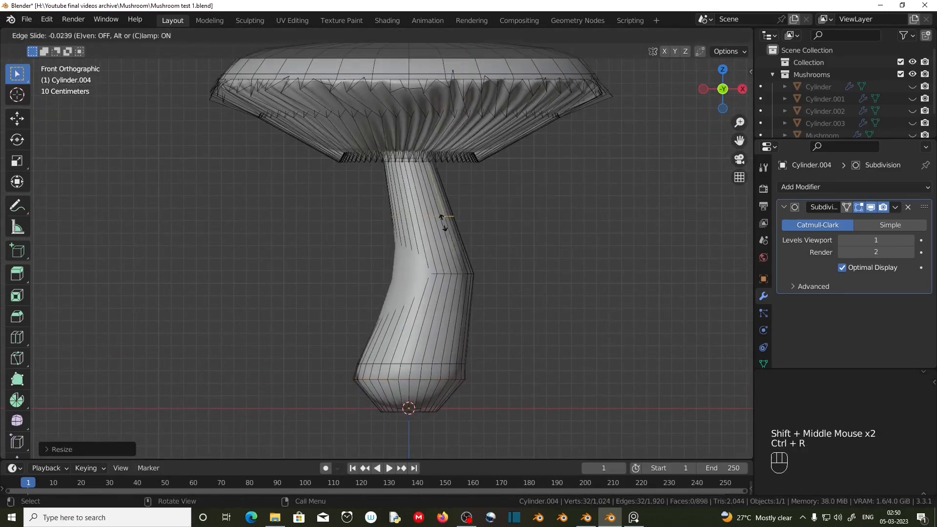
click(443, 219)
Extrude the upper stem loop downward and, with proportional editing off, scale it outward into a flared skirt
scroll(451, 242, up, 2)
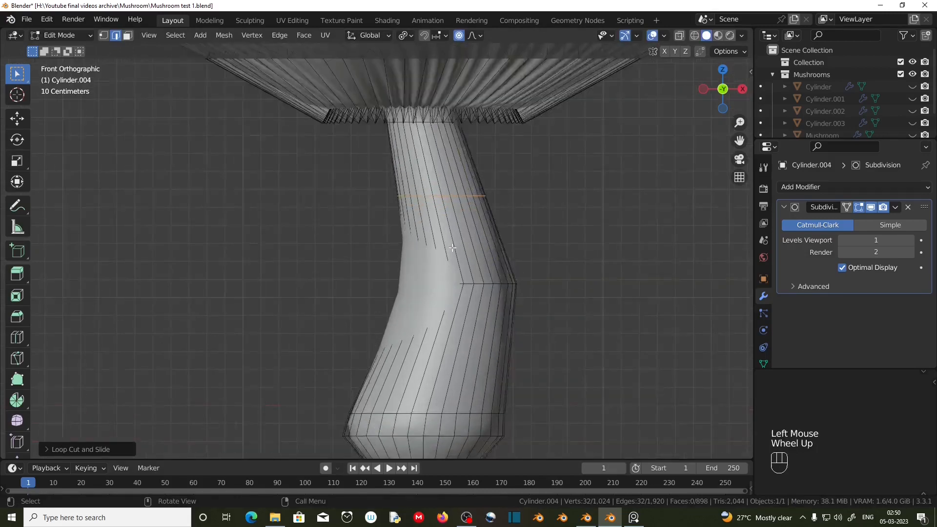
key(e)
key(s)
right_click(496, 312)
click(460, 37)
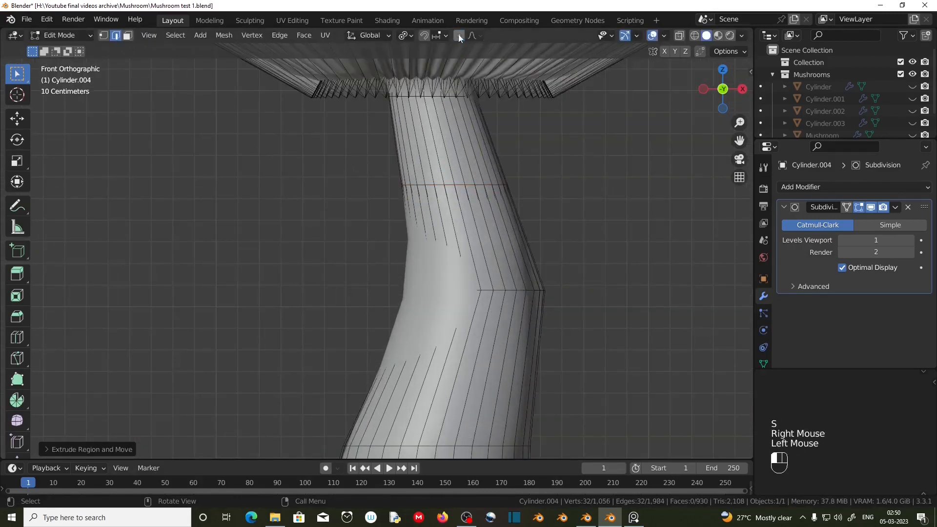
key(s)
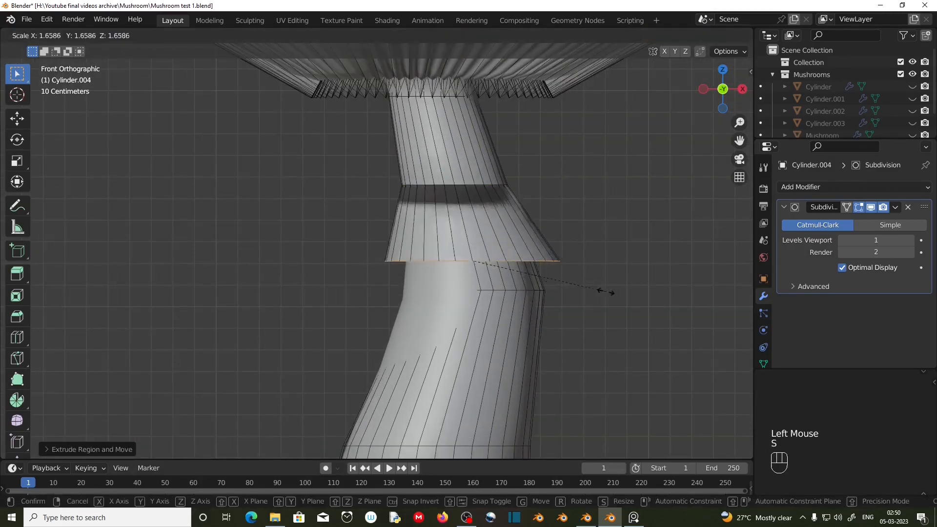
click(694, 323)
Recalculate the normals of the whole mesh and widen the skirt's lower edge loop further
key(a)
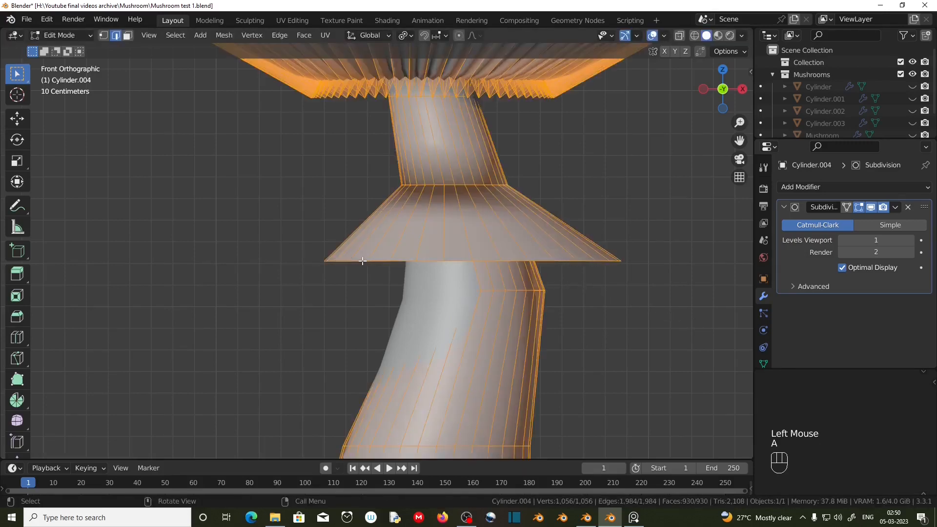
key(shift+n)
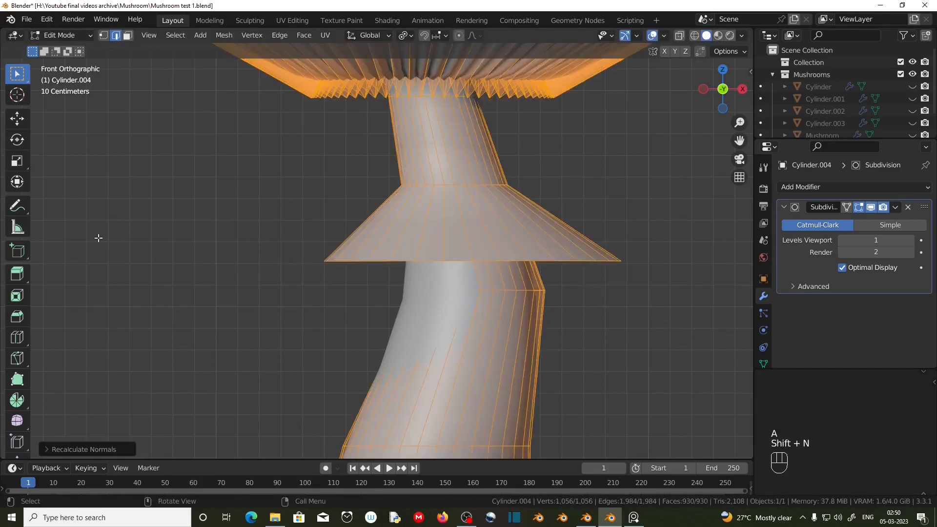
alt+click(430, 260)
key(KP_Decimal)
key(s)
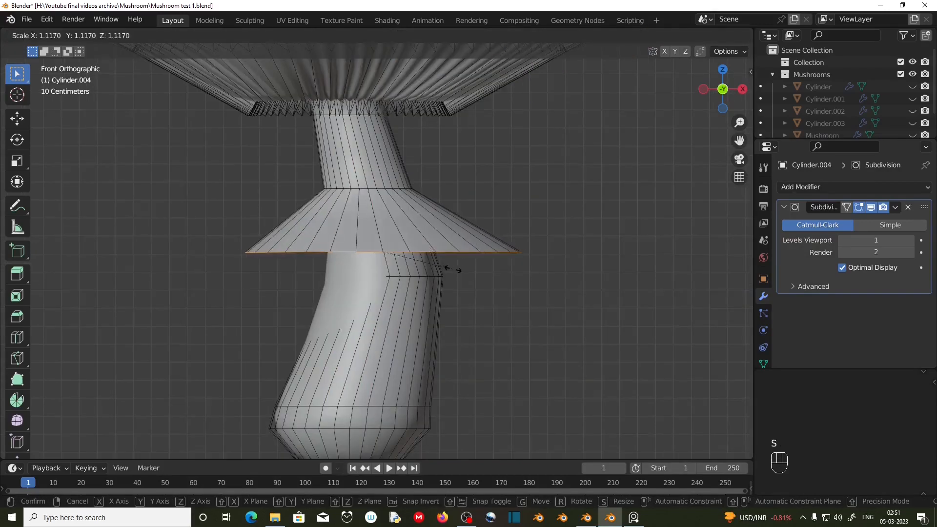
click(475, 269)
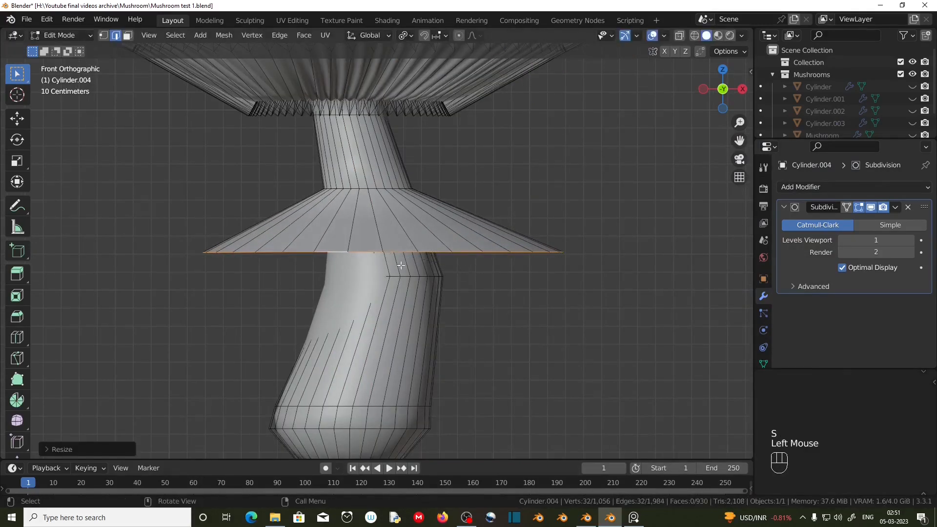
Randomize the skirt's lower edge loop with an amount of 0.32 m
click(223, 35)
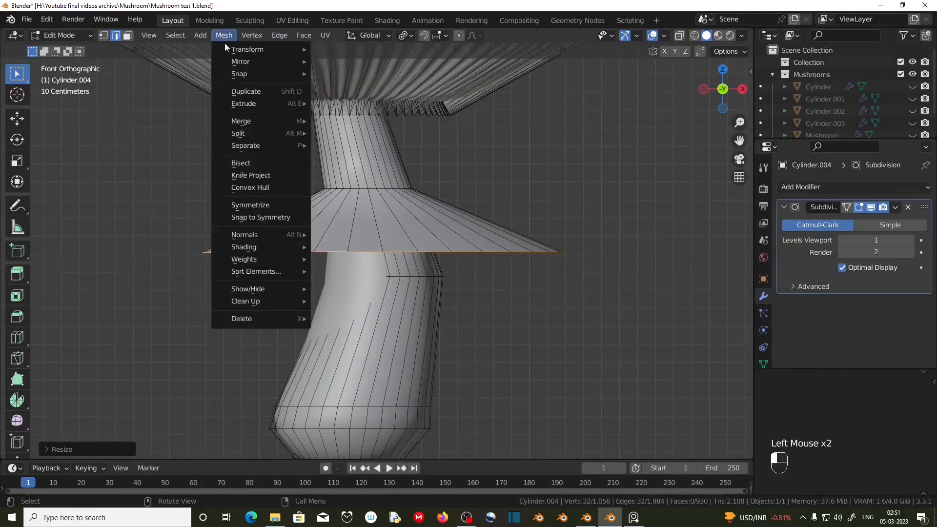
mouse_move(240, 46)
click(351, 155)
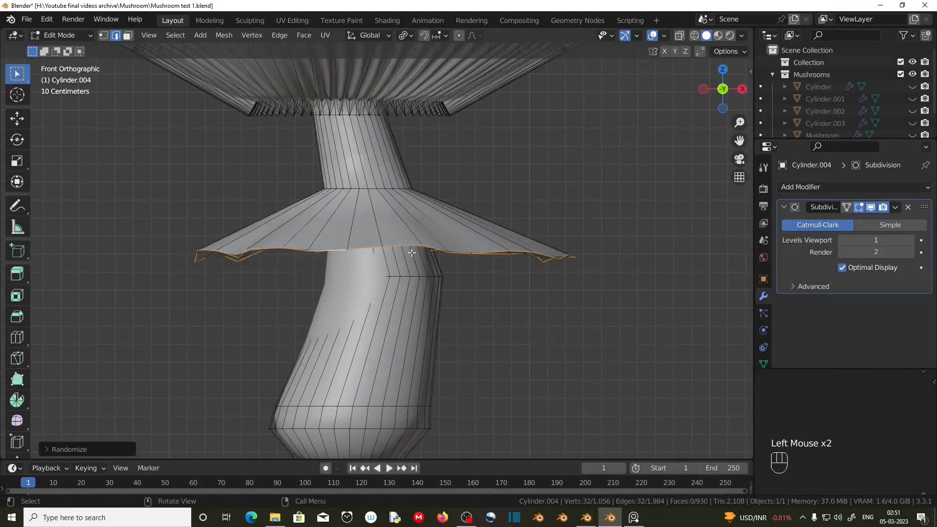
middle_drag(411, 253, 361, 267)
click(78, 450)
drag(162, 405, 172, 406)
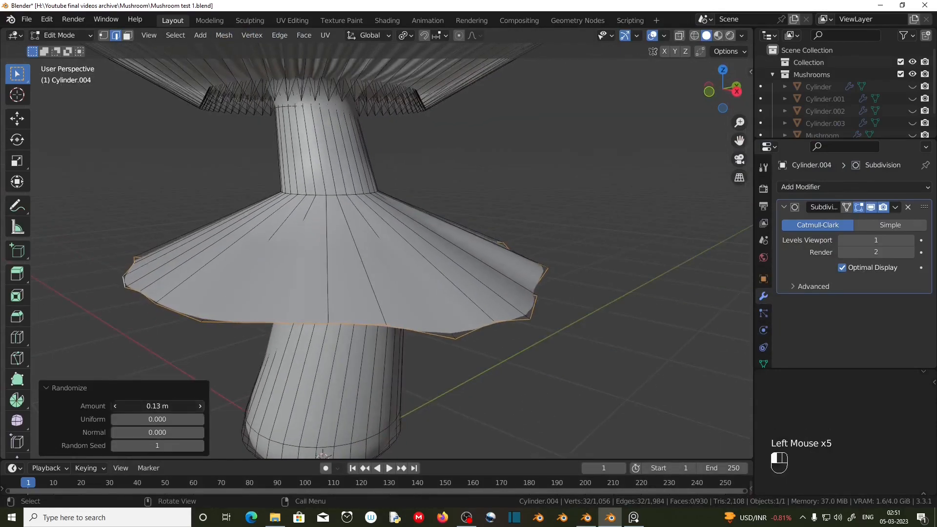
triple_click(199, 407)
triple_click(199, 407)
triple_click(199, 407)
triple_click(199, 407)
triple_click(199, 407)
triple_click(199, 406)
Scale the skirt's ragged lower edge loop along the Z axis to exaggerate its vertical unevenness
middle_drag(649, 277, 528, 292)
key(s)
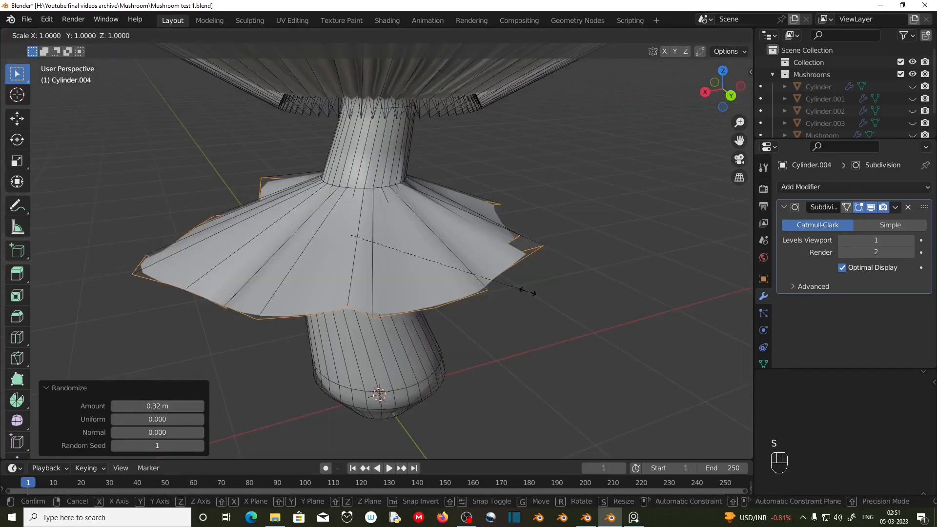
key(z)
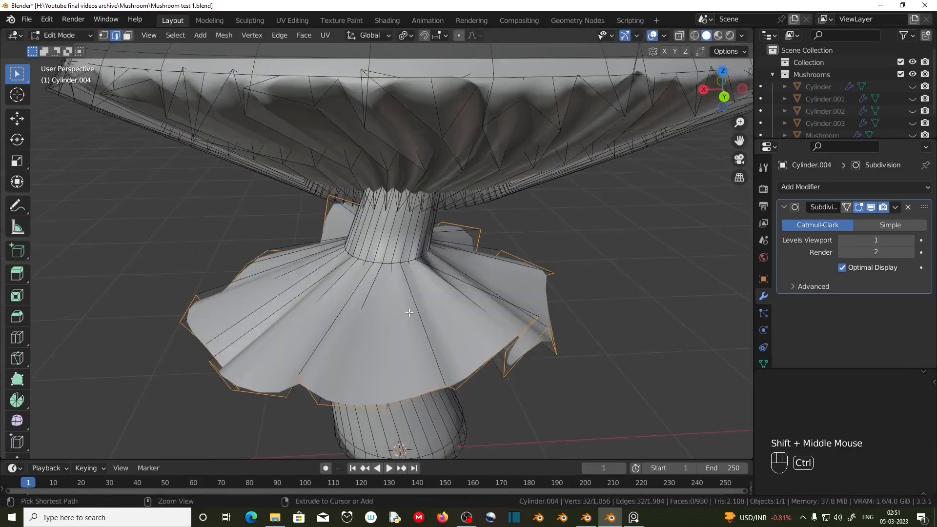
Cut an edge loop around the middle of the skirt and randomize it with an amount of 0.1 m
key(ctrl+r)
click(409, 313)
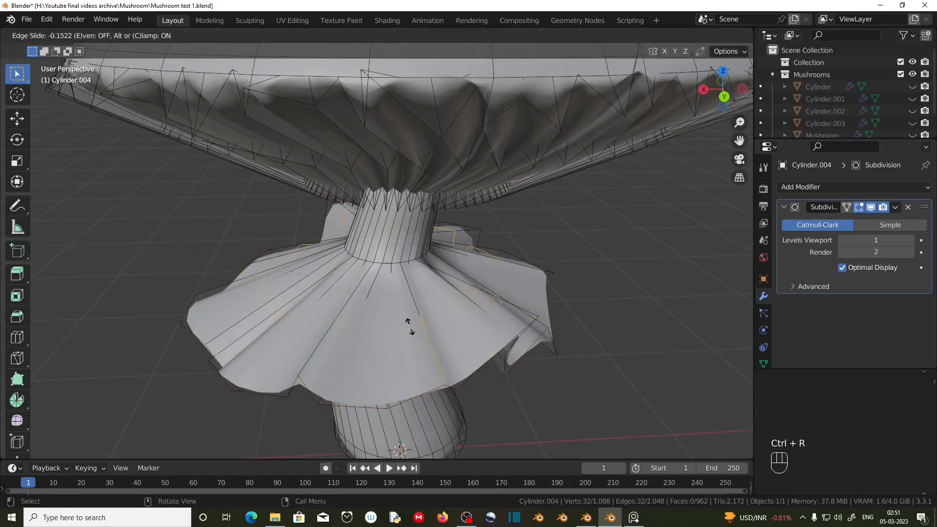
click(411, 323)
click(224, 35)
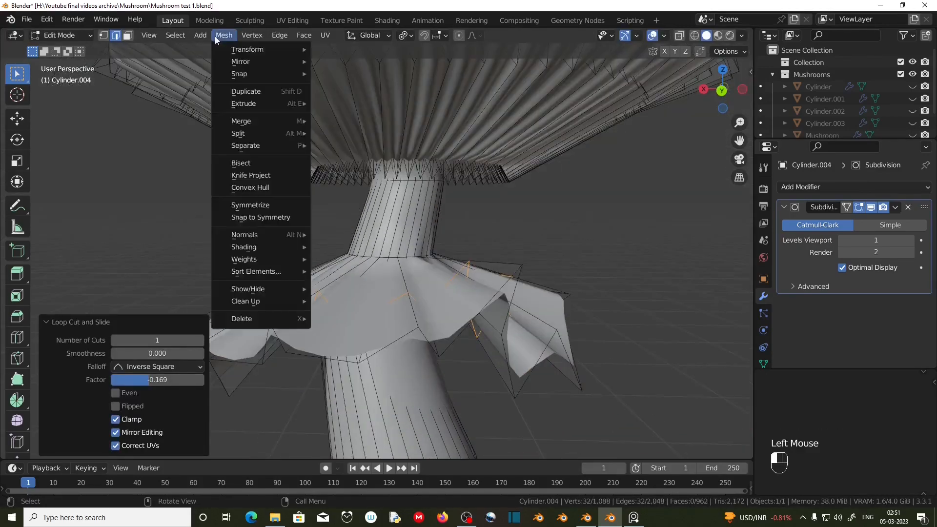
mouse_move(264, 49)
click(357, 152)
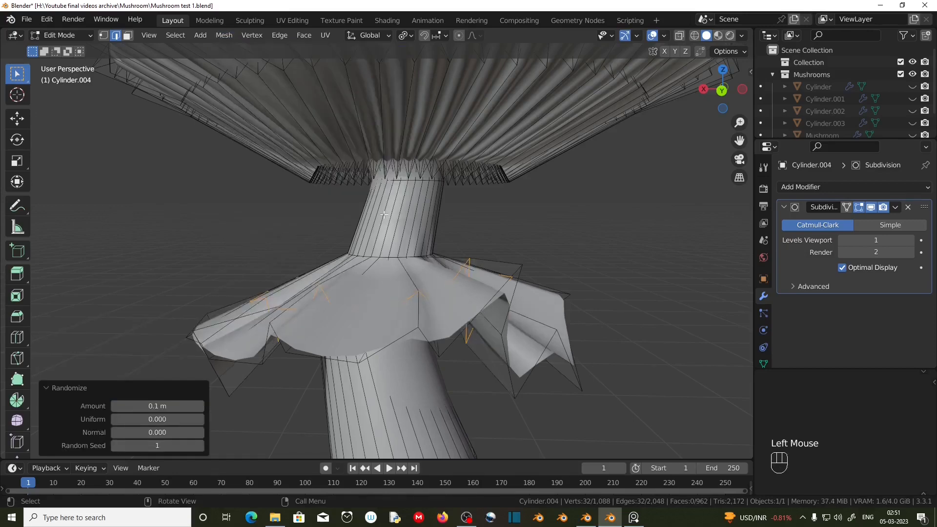
Scale the skirt's lower edge loop inward, then rescale the loop around the middle of the skirt
middle_drag(455, 284, 445, 293)
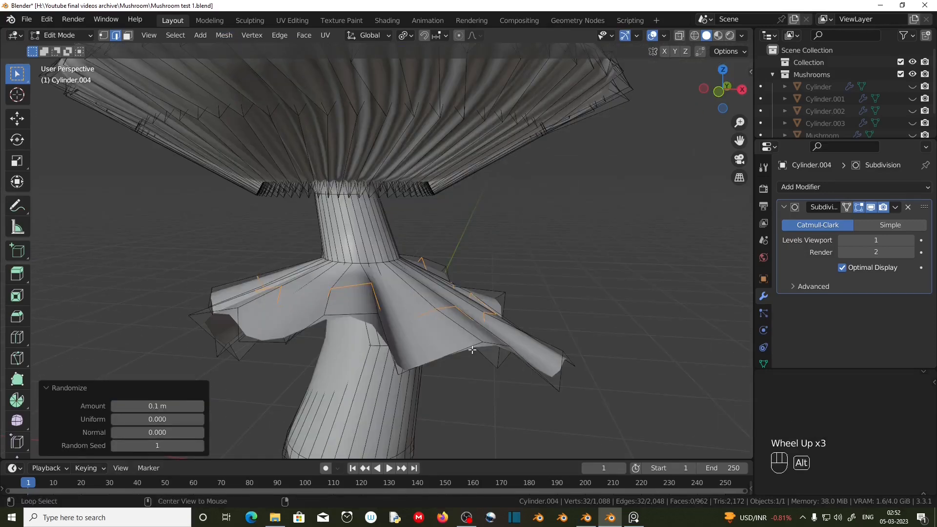
alt+click(472, 351)
key(s)
click(427, 315)
alt+click(426, 314)
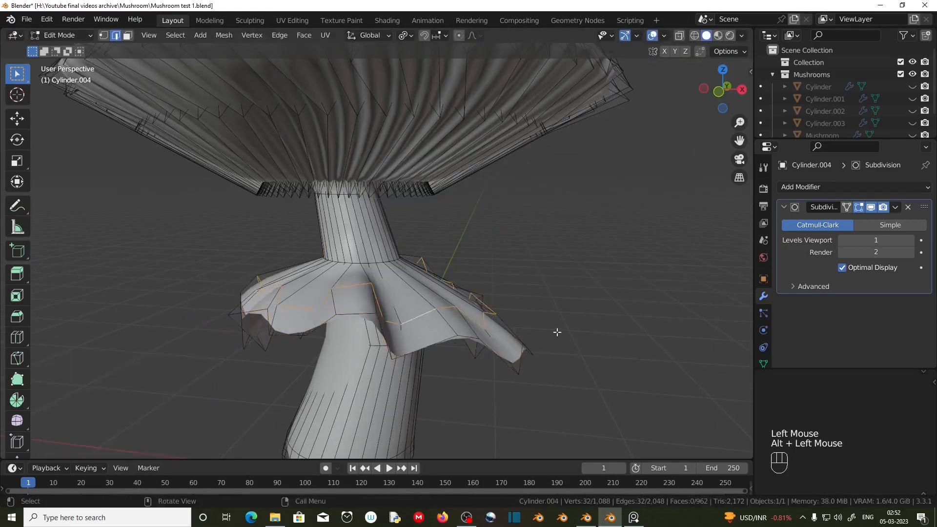
key(s)
click(519, 332)
Flatten the skirt's lower edge loop by scaling it down along the Z axis
middle_drag(452, 352, 442, 359)
scroll(443, 356, down, 2)
middle_drag(445, 353, 458, 348)
alt+click(532, 326)
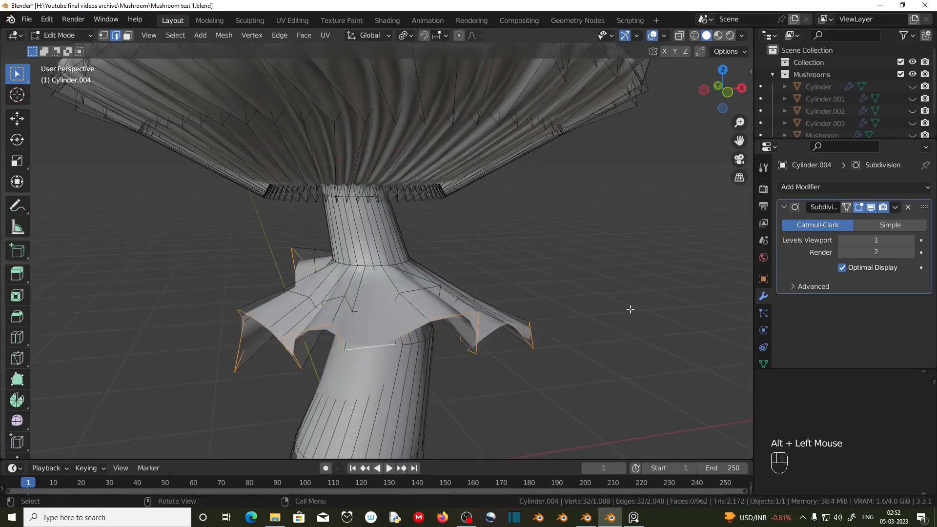
key(s)
key(z)
click(464, 314)
Raise a single vertex on the skirt's lower edge by about 0.07 m in vertex select mode
middle_drag(464, 314, 530, 310)
middle_drag(364, 300, 409, 303)
key(1)
click(434, 368)
key(g)
click(433, 356)
Turn on proportional editing and pull the protruding vertex at the skirt's tip slightly inward
middle_drag(490, 365, 359, 363)
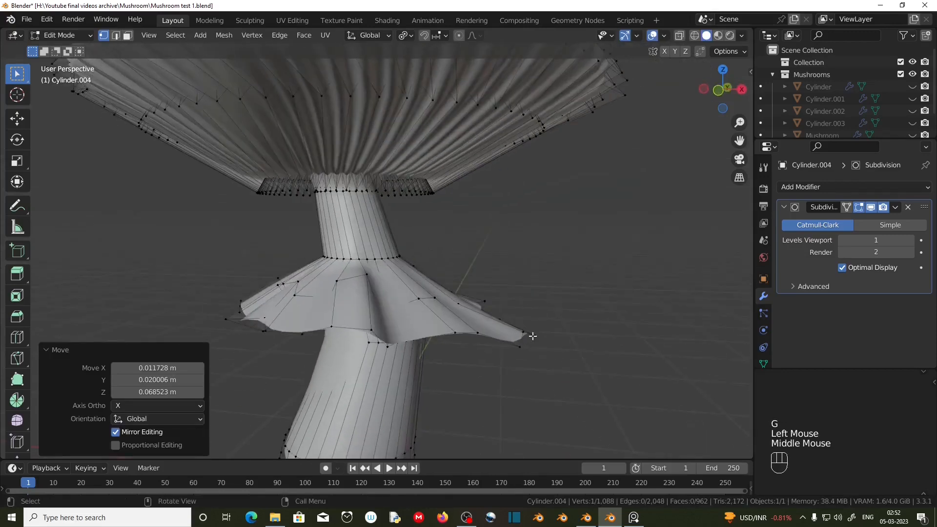
click(532, 335)
key(g)
right_click(529, 332)
click(459, 35)
key(g)
click(511, 338)
Reposition another vertex on the skirt's edge using a smaller proportional editing radius
middle_drag(493, 347, 422, 388)
click(287, 314)
key(g)
scroll(291, 318, up, 7)
click(300, 326)
Move the stem loop below the skirt sideways with a proportional editing radius of about 0.91 m to bend the stem
scroll(403, 335, down, 2)
middle_drag(299, 326, 360, 275)
alt+click(359, 275)
key(g)
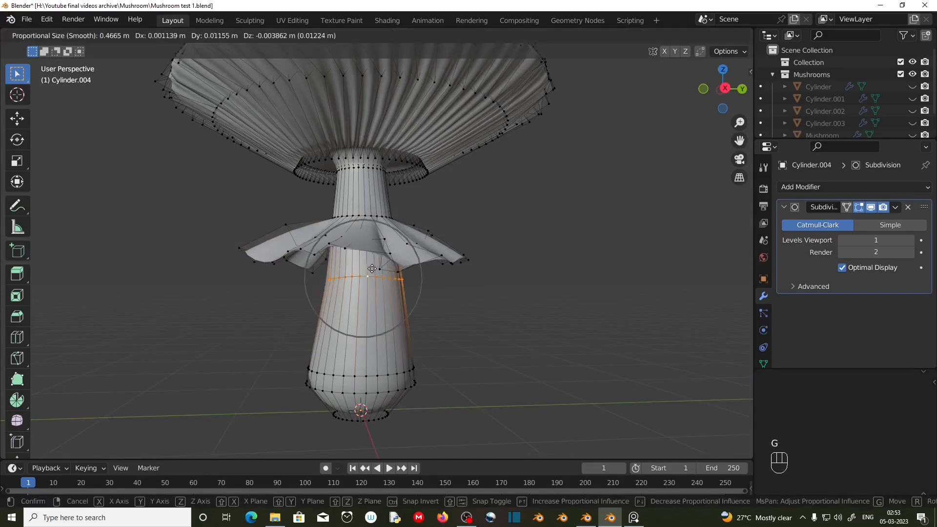
scroll(406, 271, down, 5)
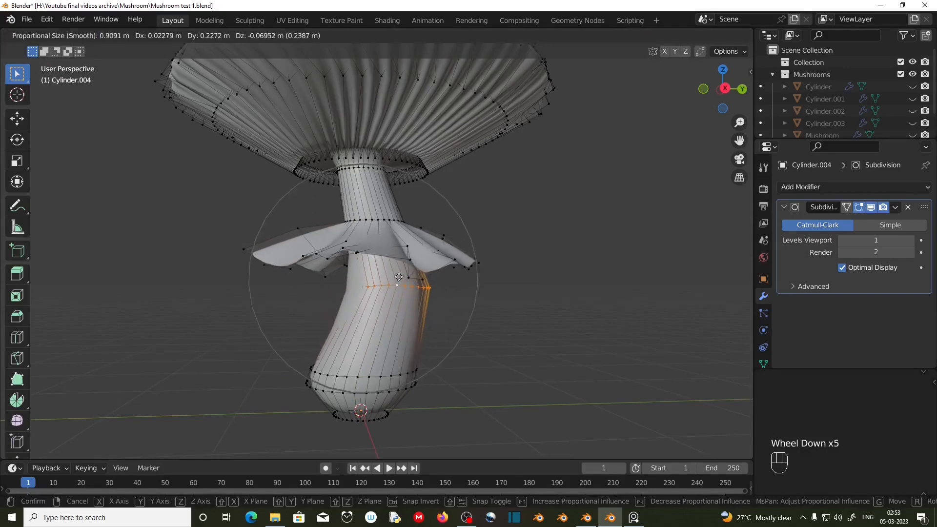
click(415, 281)
Return to Object Mode and hide the finished third mushroom, Cylinder.004
middle_drag(414, 280, 496, 308)
key(Tab)
scroll(377, 323, down, 3)
middle_drag(376, 323, 461, 341)
scroll(359, 292, up, 2)
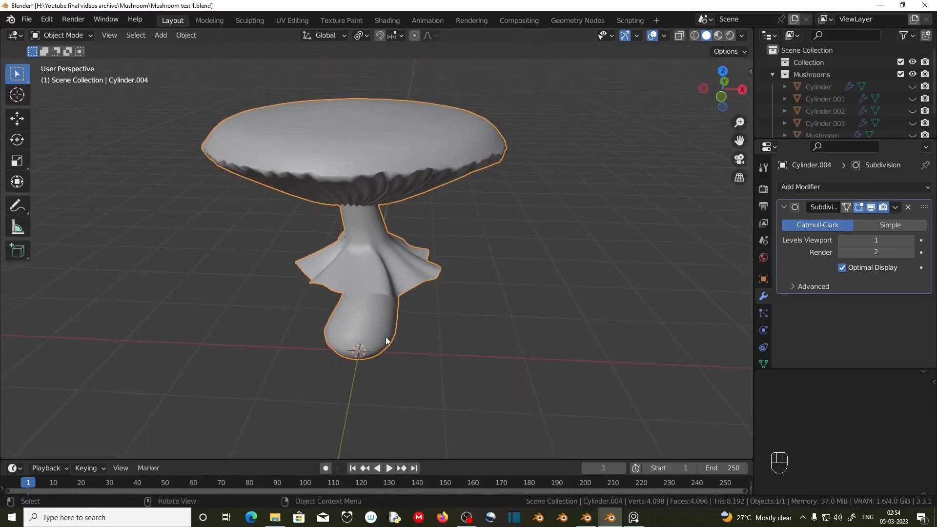
scroll(839, 112, down, 2)
click(912, 126)
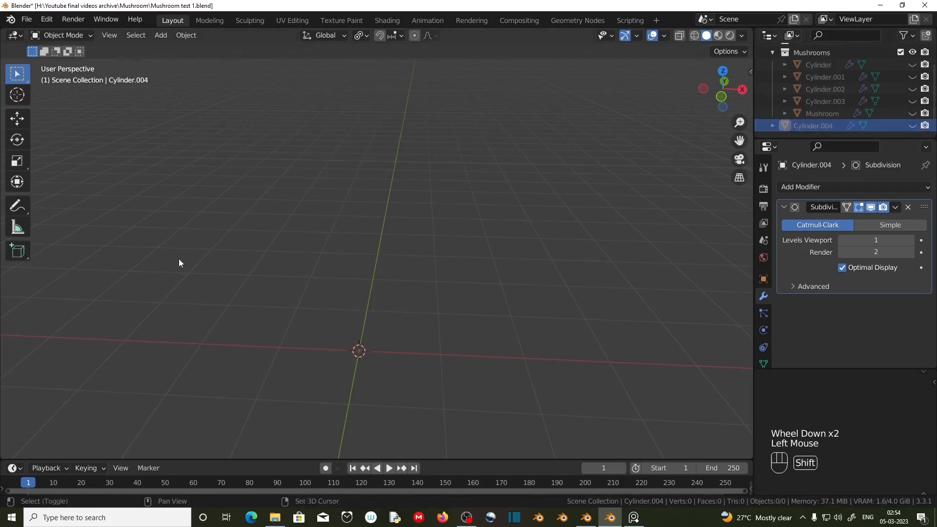
Add a mesh cylinder, scale it to 0.2 in X and Y only, and apply its rotation and scale
key(shift+a)
mouse_move(176, 198)
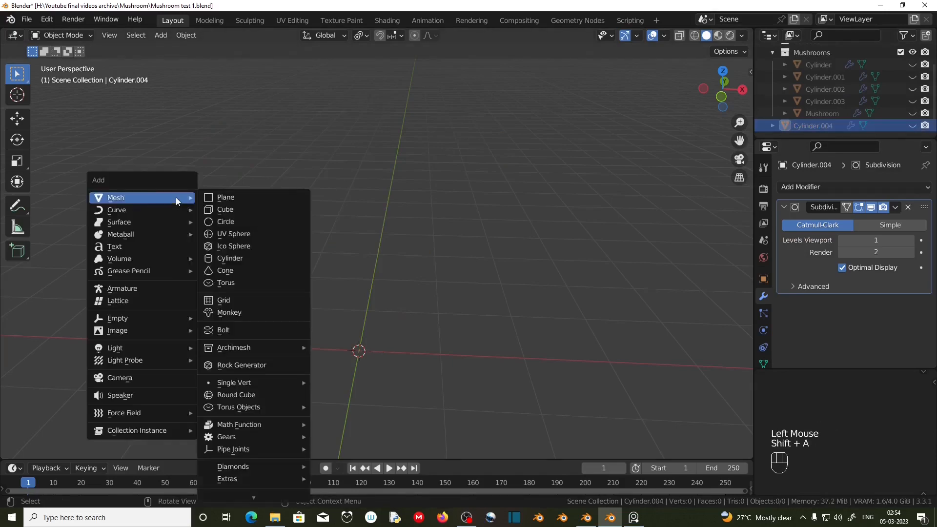
click(247, 258)
key(s)
key(shift+z)
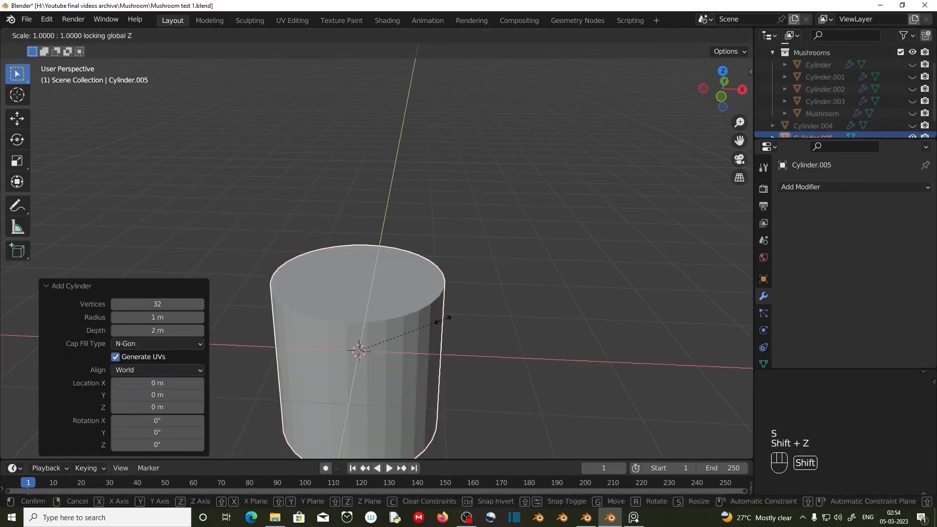
key(KP_Decimal)
key(KP_2)
key(KP_Enter)
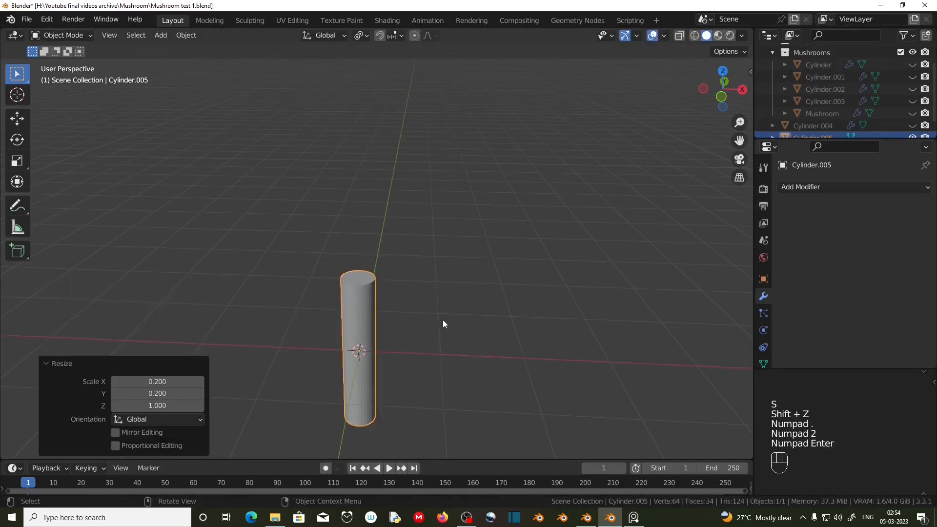
key(ctrl+a)
click(443, 324)
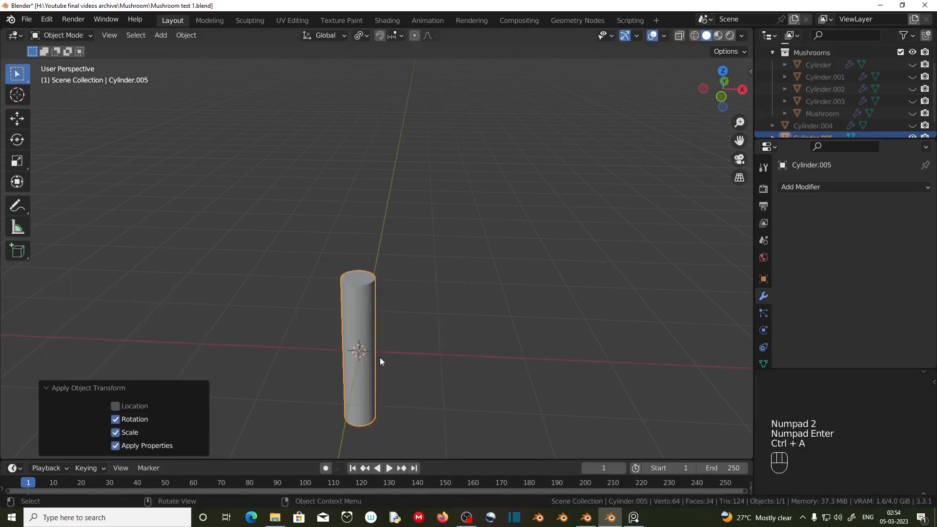
Move the cylinder's whole mesh up 1 m along the Z axis in Edit Mode
key(Tab)
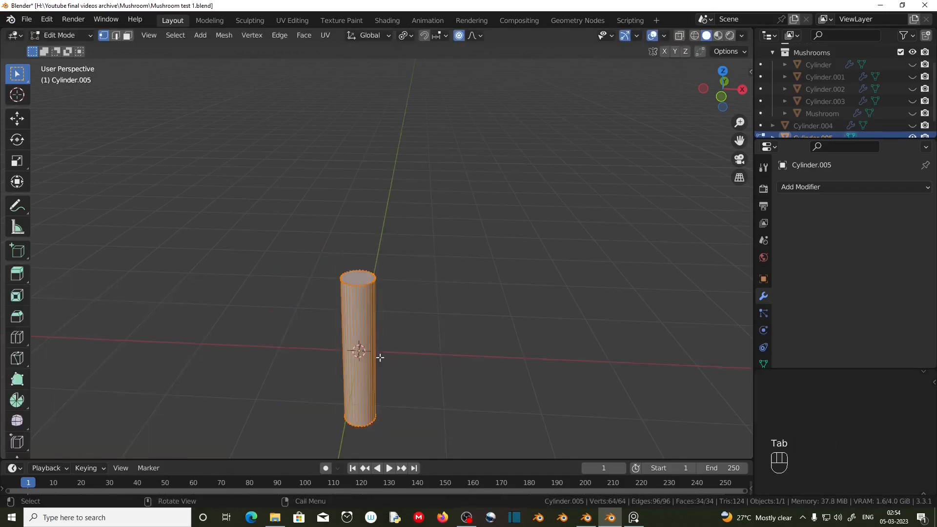
key(g)
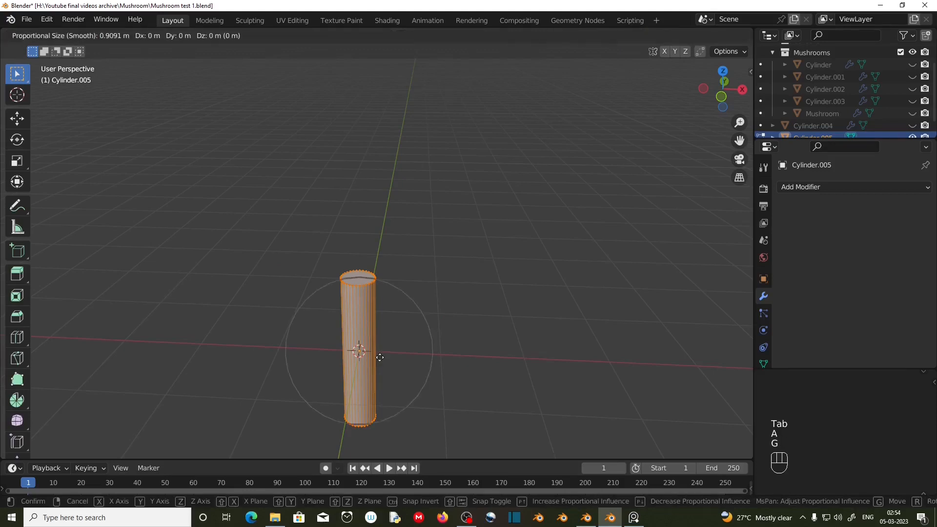
key(z)
key(KP_1)
key(KP_Enter)
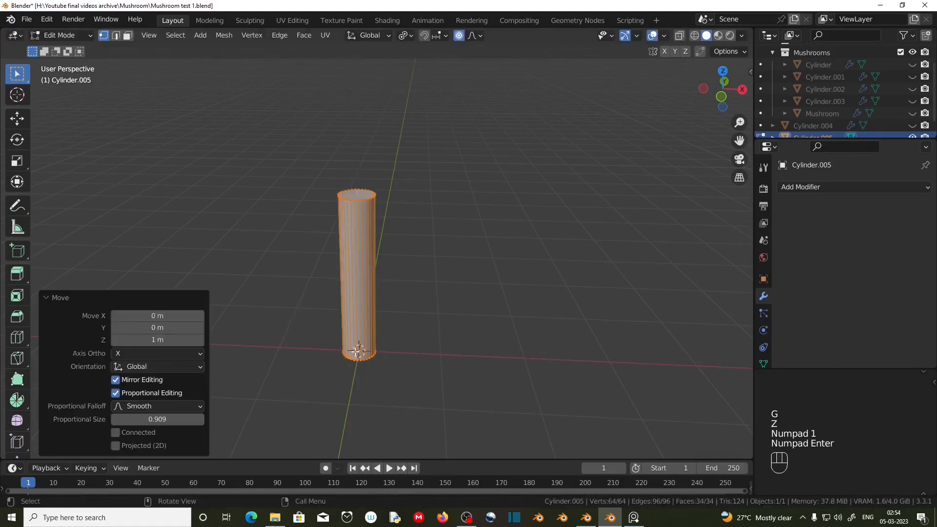
Select the cylinder's top vertices in front view with X-ray on and lower them about 0.99 m along Z
key(KP_1)
click(679, 35)
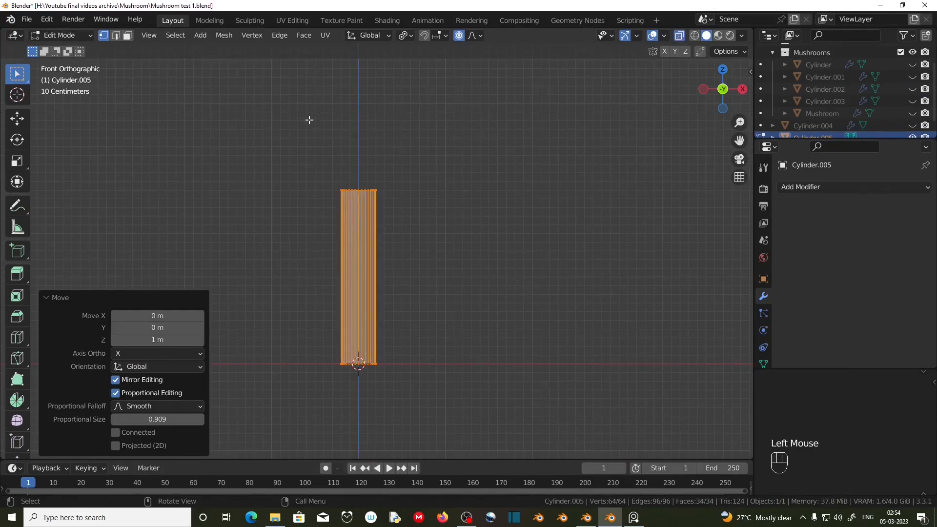
drag(310, 119, 430, 216)
key(g)
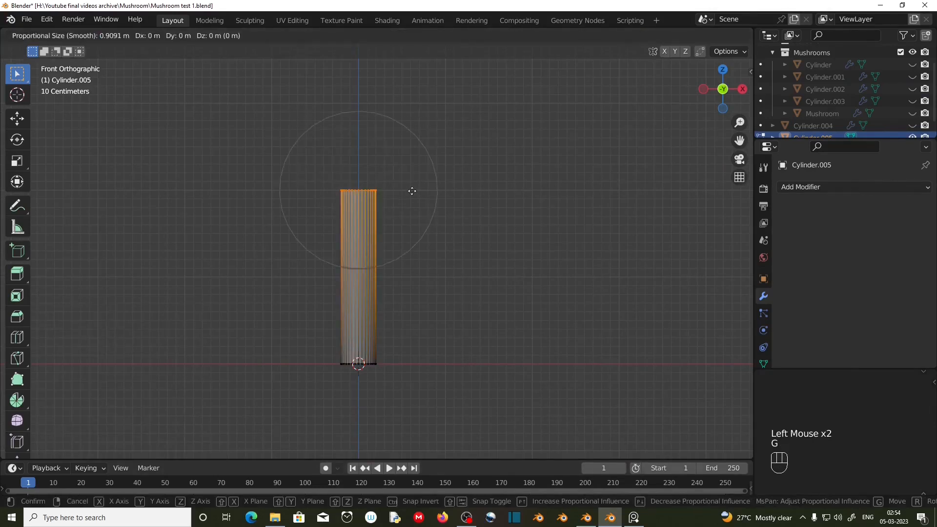
key(z)
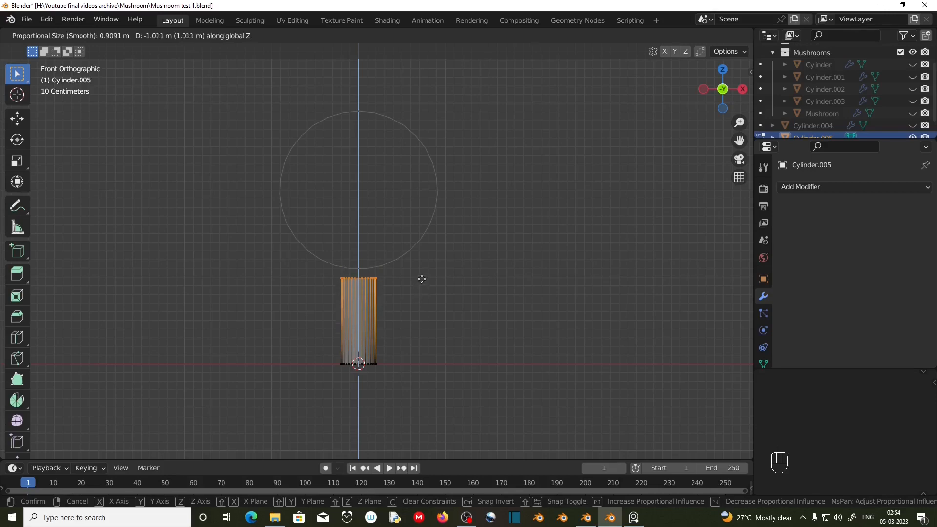
click(421, 278)
Cut an edge loop near the stem's base and, with proportional editing off, scale it outward to about twice its width
scroll(379, 338, up, 2)
shift+middle_drag(379, 339, 389, 325)
key(ctrl+r)
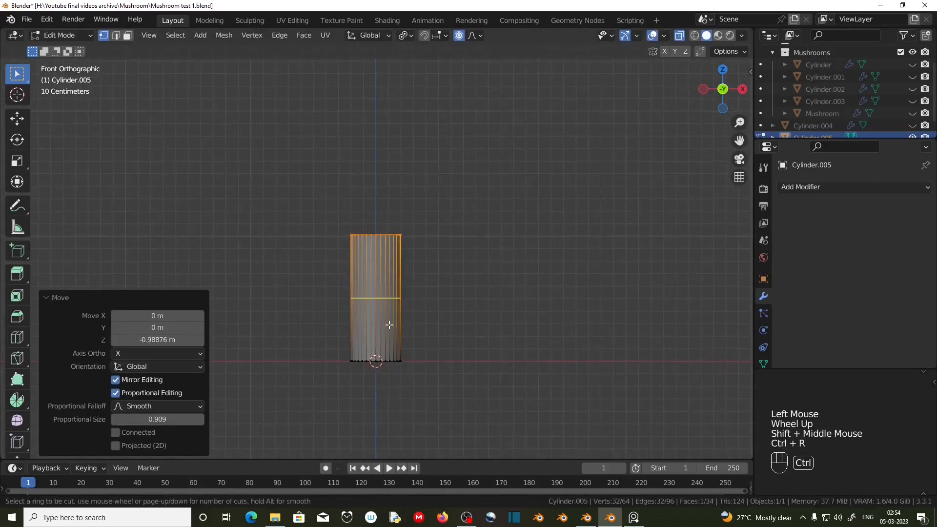
click(389, 325)
click(395, 359)
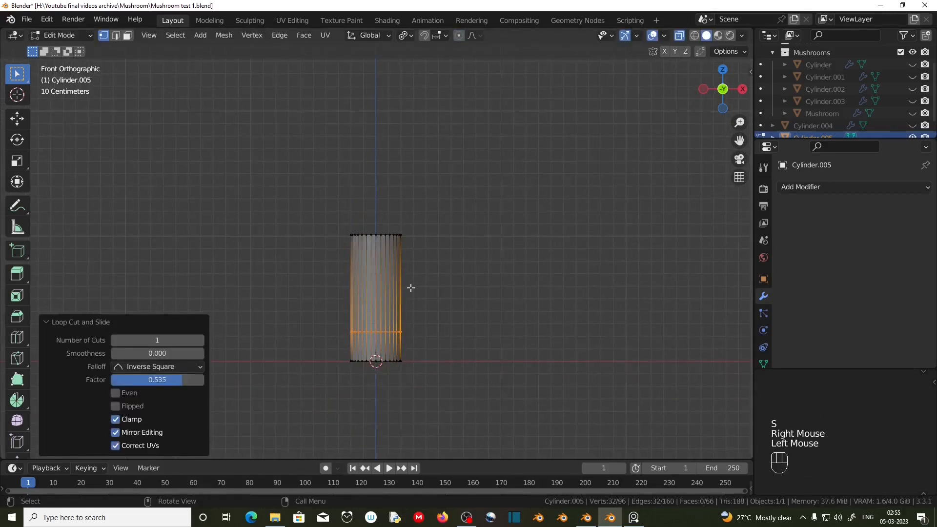
key(s)
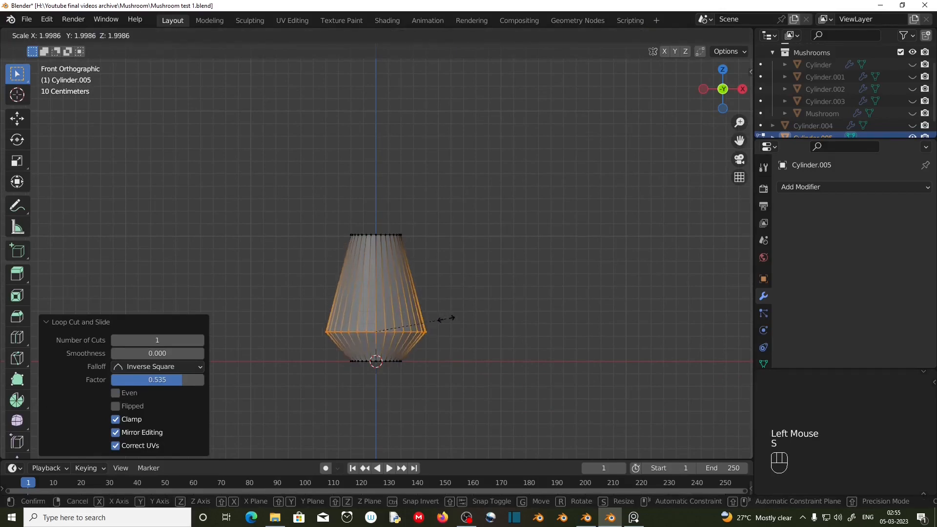
click(445, 319)
Select the stem's top vertices and tilt them by -22.5° in the front view
drag(316, 206, 421, 251)
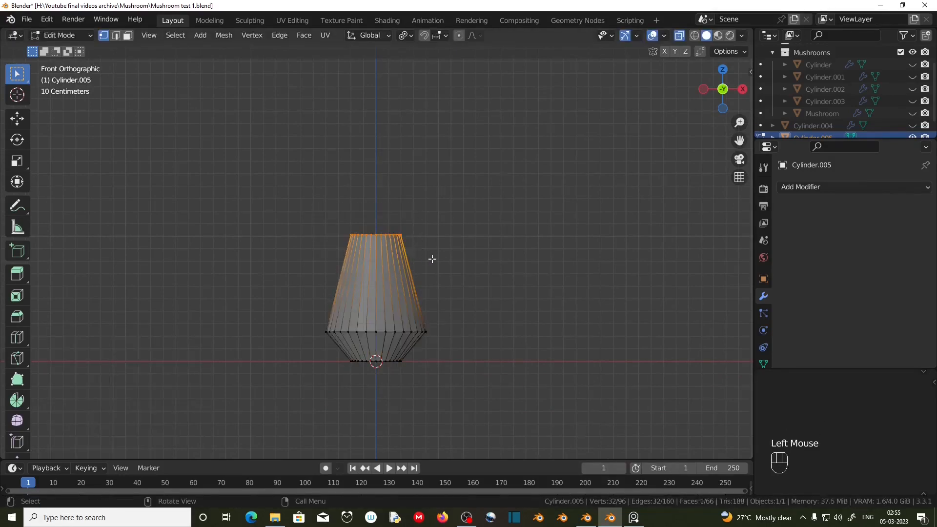
key(r)
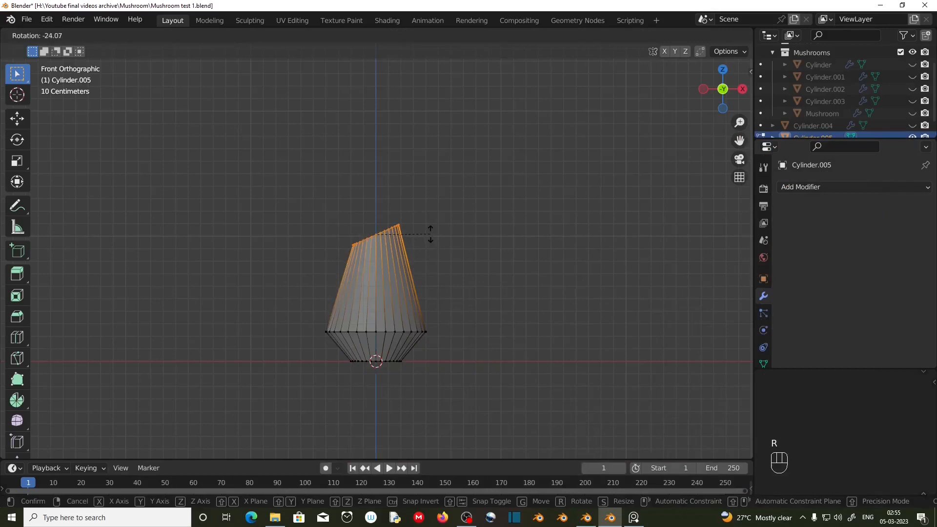
click(429, 234)
Extrude the tilted stem top about 0.16 m and scale it to about 4 times its size for the cap's underside
key(e)
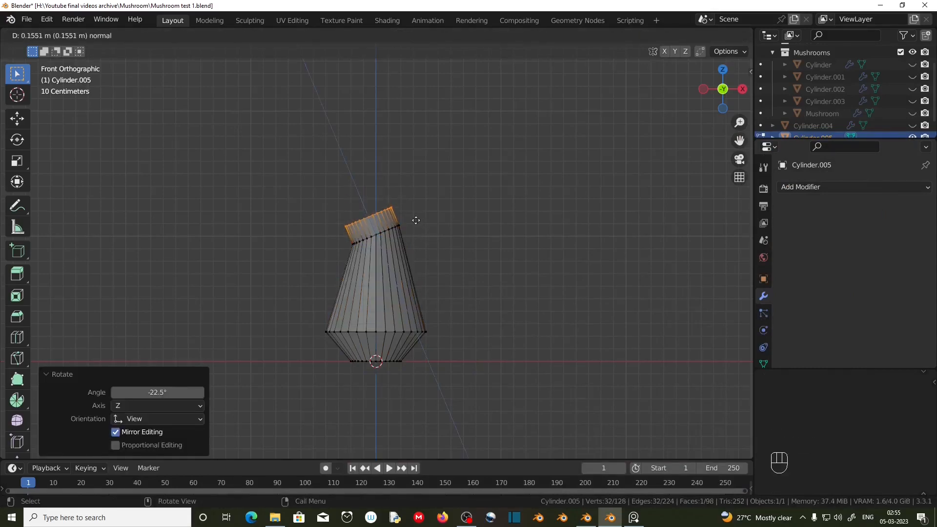
click(416, 220)
key(s)
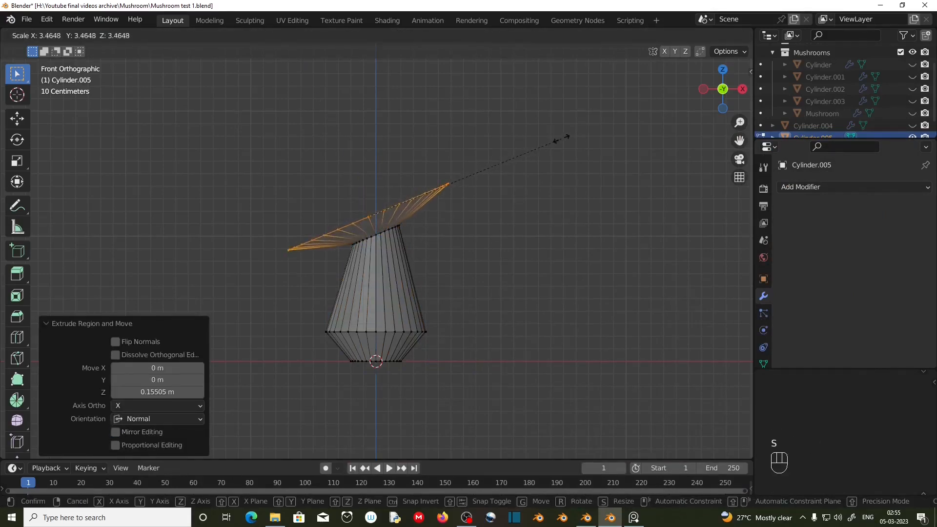
click(567, 141)
Extrude the cap's rim upward about 0.73 m and scale the new end to about 0.078 to form a pointed cap
key(e)
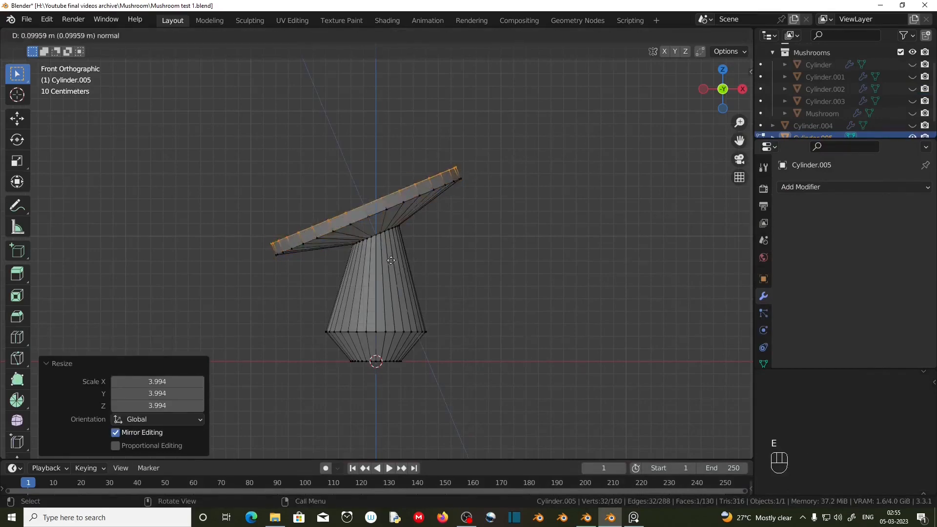
click(338, 199)
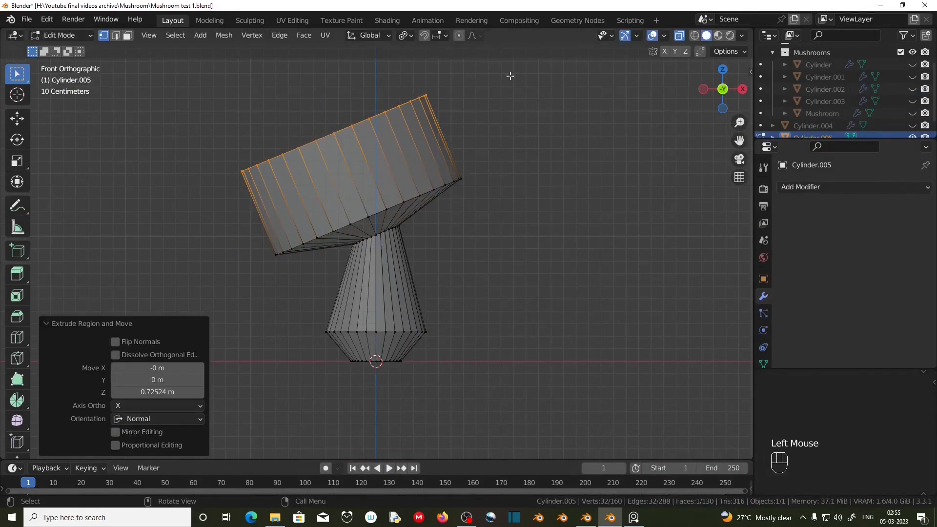
key(s)
click(352, 125)
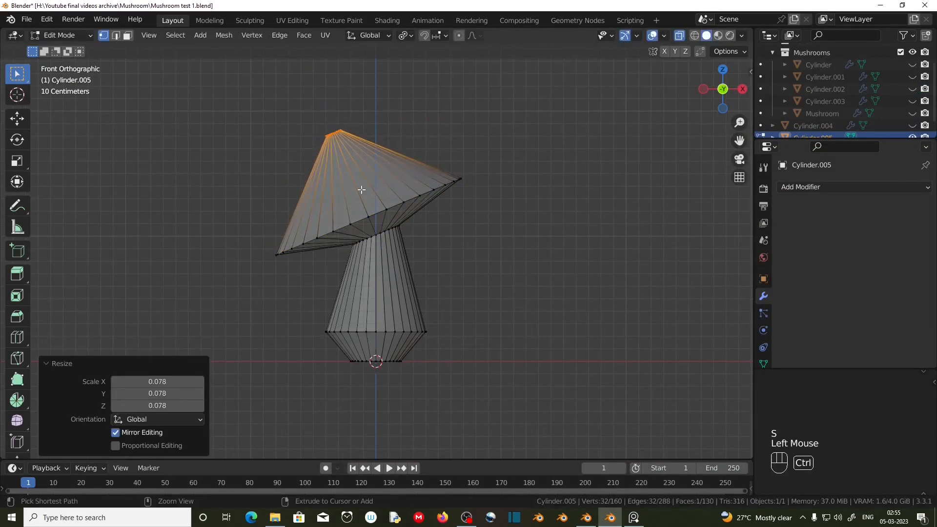
Cut an edge loop around the cap at slide factor 0.438 and scale it outward to 1.208
key(ctrl+r)
click(361, 190)
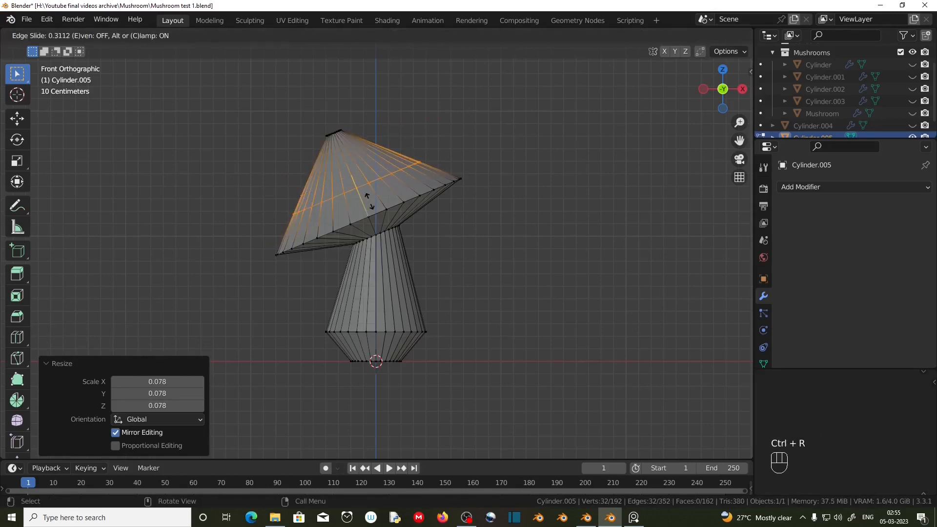
click(369, 201)
key(s)
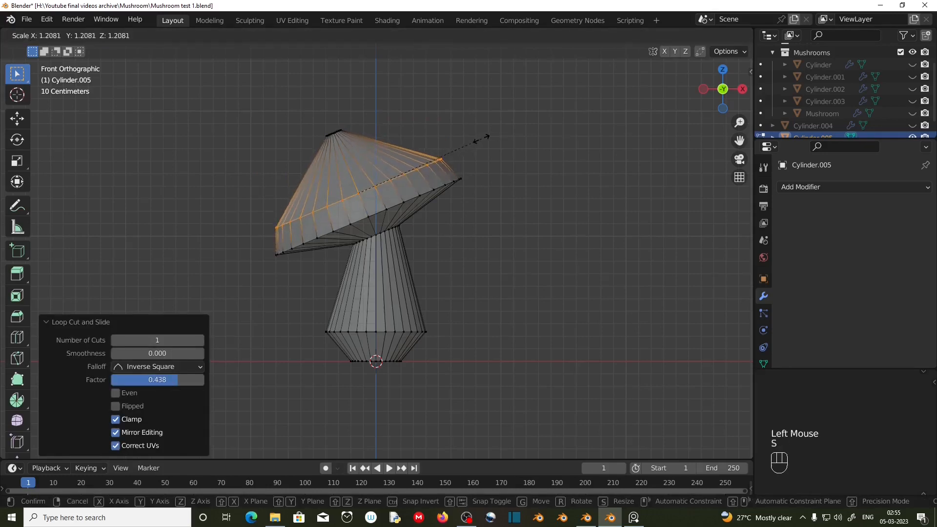
click(481, 138)
Cut two edge loops around the stem above its base bulge, with slide factors -0.308 and -0.384
scroll(399, 268, up, 2)
shift+middle_drag(399, 267, 408, 288)
key(ctrl+r)
click(404, 287)
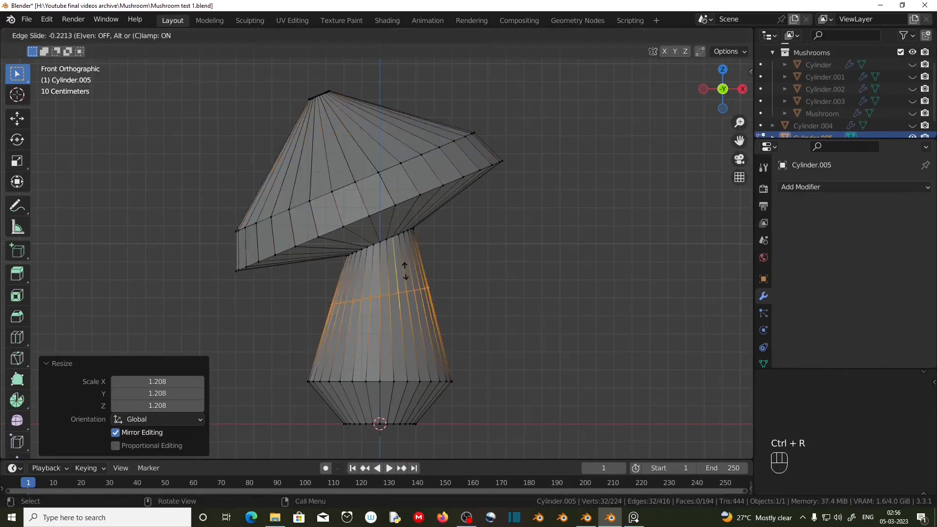
click(404, 264)
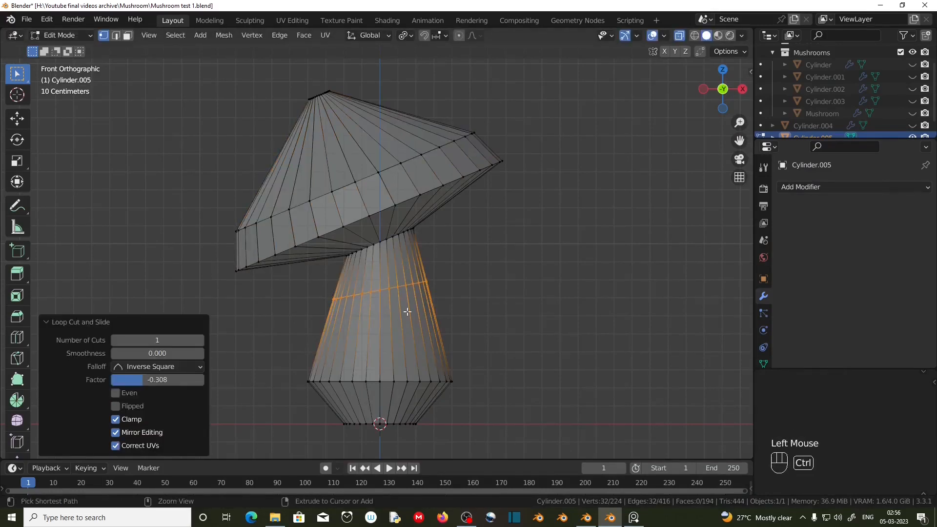
key(ctrl+r)
click(409, 307)
click(449, 333)
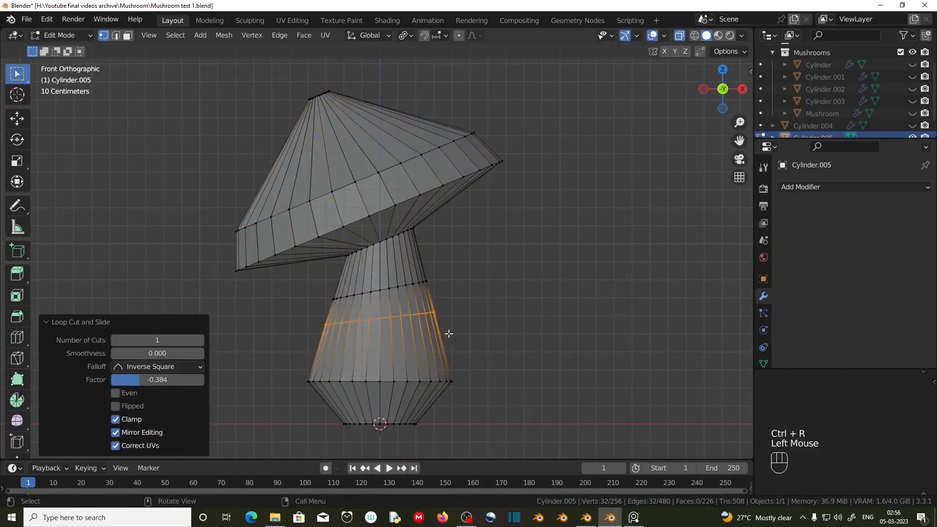
Rotate the lower new stem loop slightly in the front view, and rotate the upper one by 4.61°
key(r)
click(447, 345)
drag(312, 277, 460, 301)
key(r)
click(462, 299)
Select the left half of the upper stem loop and the right half of the lower one as edges, and extrude both downward
scroll(307, 284, up, 2)
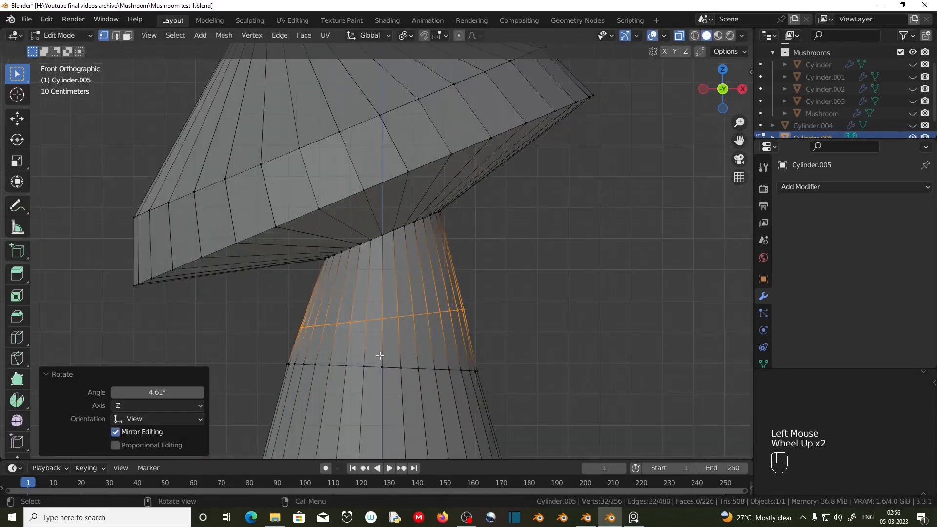
shift+middle_drag(380, 356, 386, 317)
drag(262, 257, 395, 298)
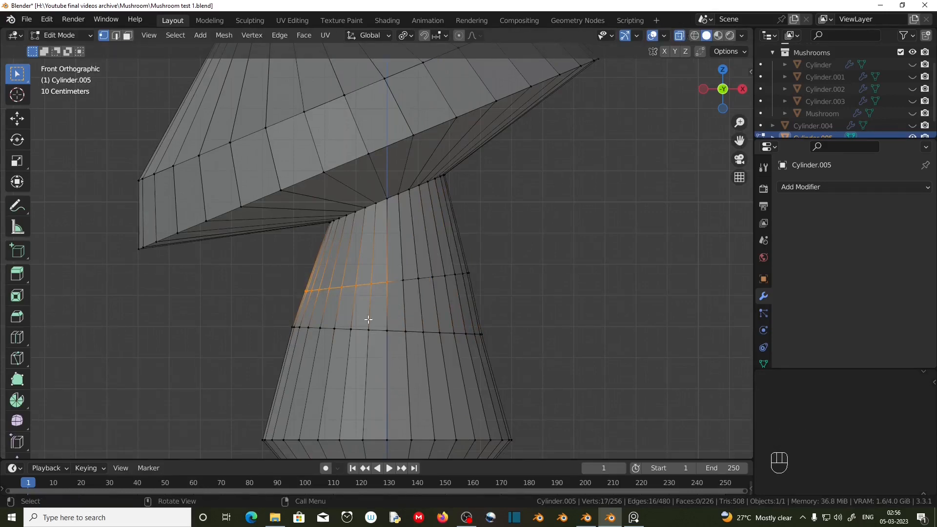
shift+drag(364, 318, 531, 353)
click(116, 37)
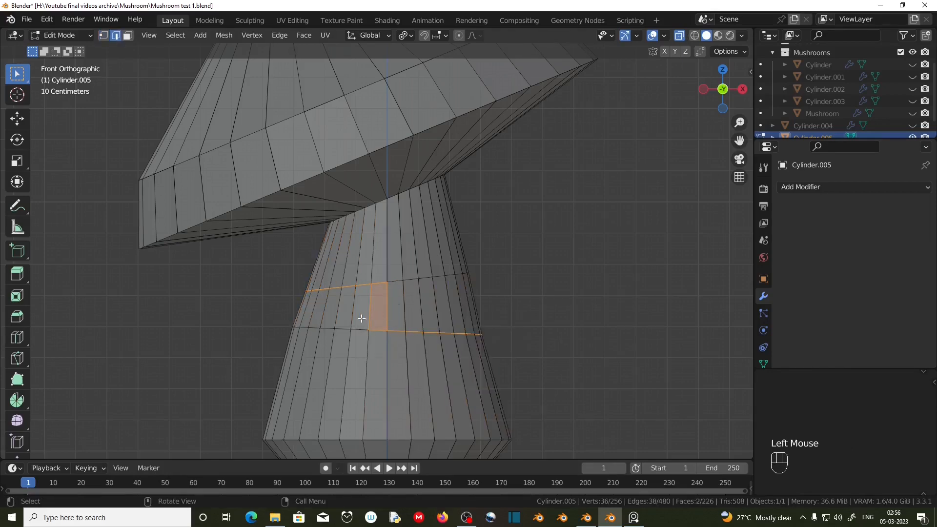
drag(363, 323, 533, 360)
shift+drag(381, 272, 273, 307)
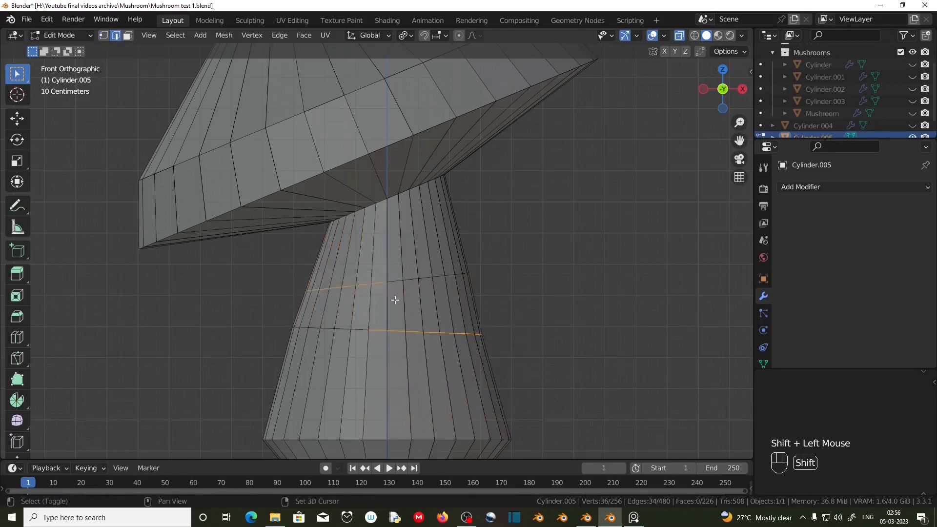
middle_drag(393, 299, 466, 327)
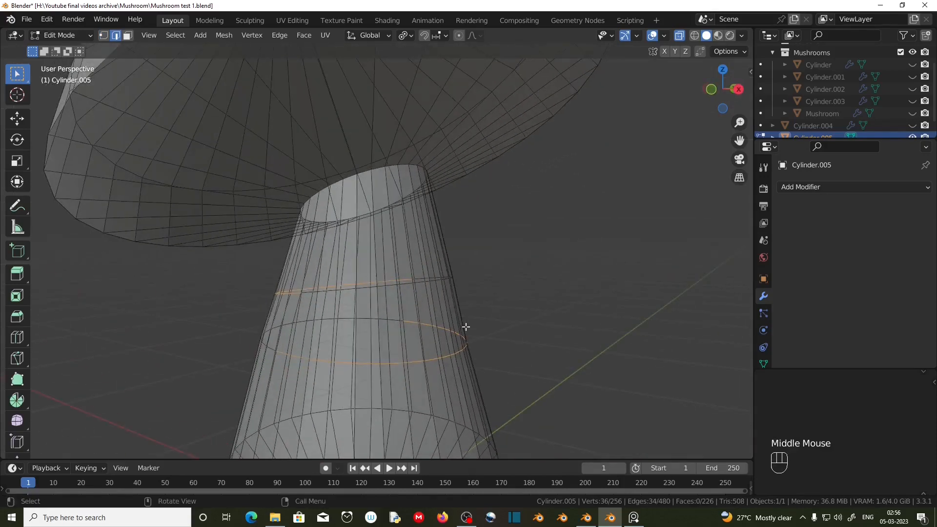
key(KP_1)
key(e)
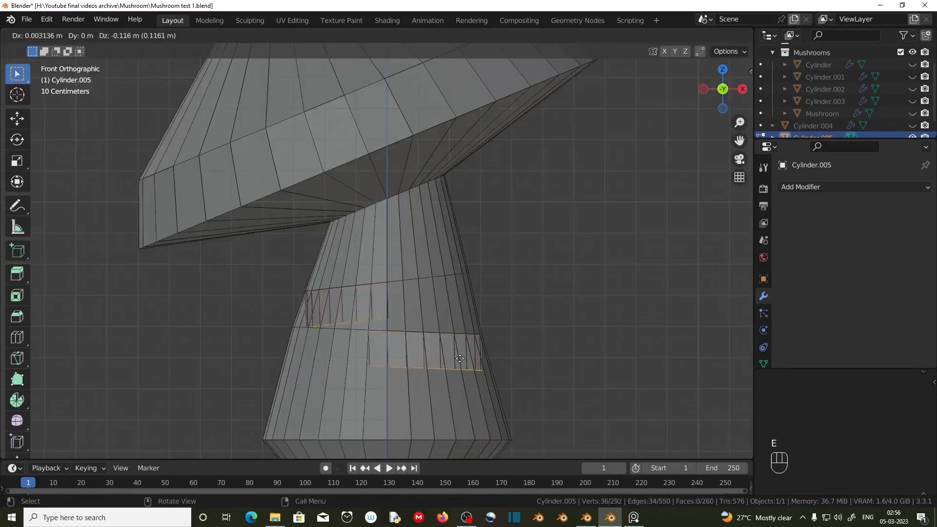
click(458, 401)
Move the lower edge of the right skirt piece outward about 0.15 m and up about 0.067 m, and scale it to 1.892
drag(357, 396, 496, 425)
key(g)
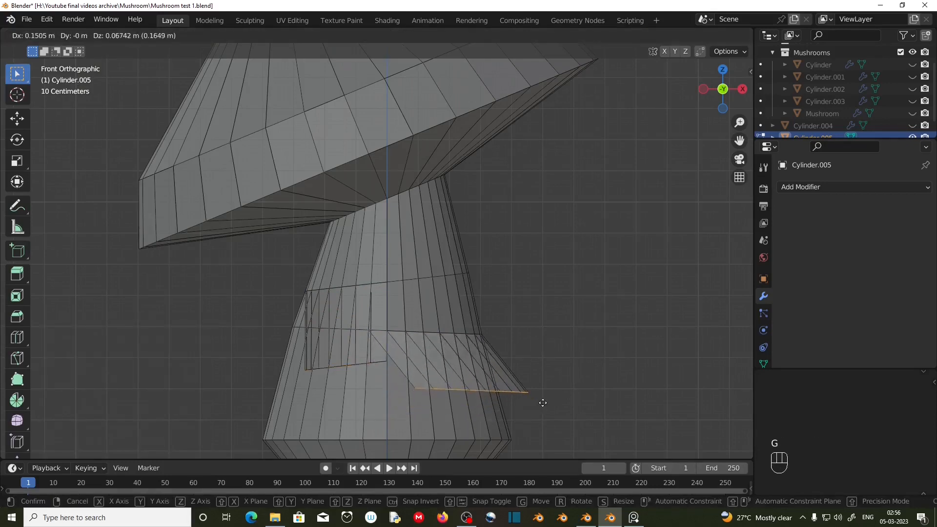
click(543, 403)
key(s)
click(330, 363)
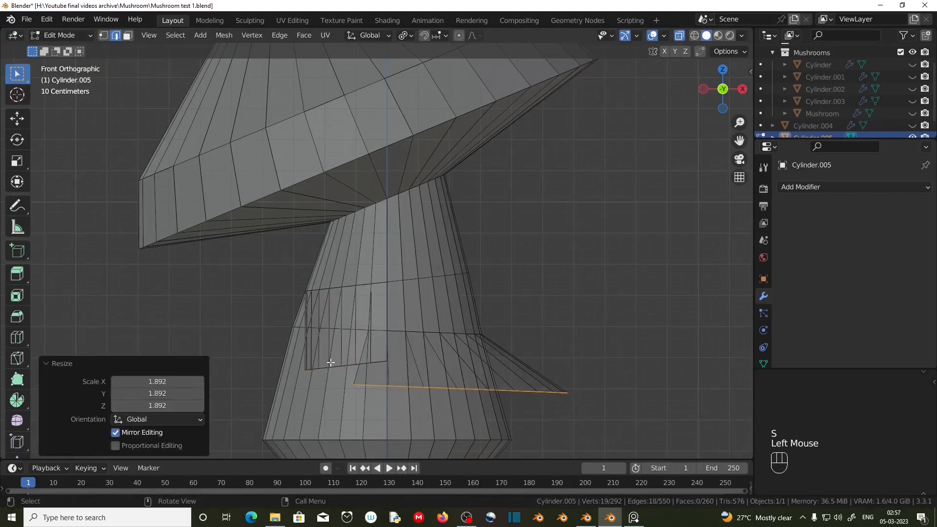
Move the lower edge of the left skirt piece by -0.138 m in X and 0.067 m in Z, and scale it to 1.493
drag(281, 345, 390, 373)
key(g)
click(351, 352)
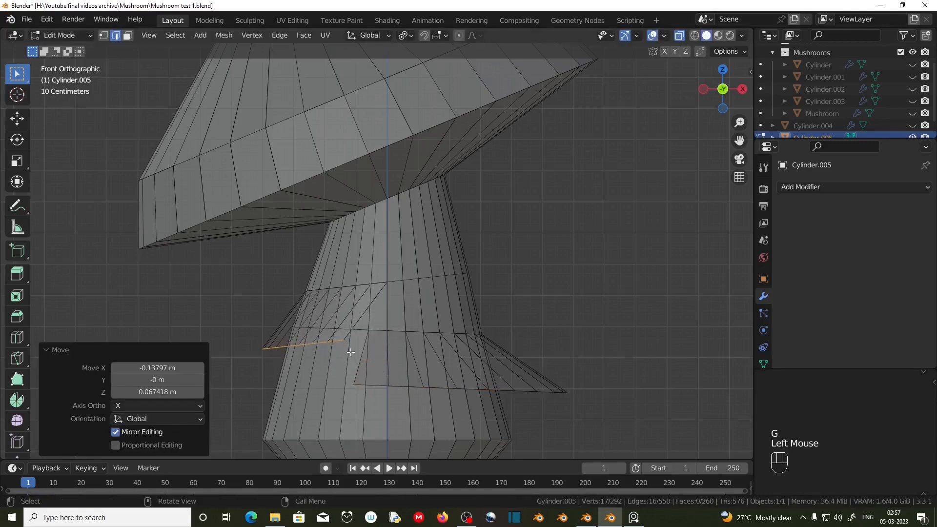
key(s)
click(383, 356)
Turn off X-ray, select the right skirt piece's lower edge and scale it down to 0.734
click(679, 36)
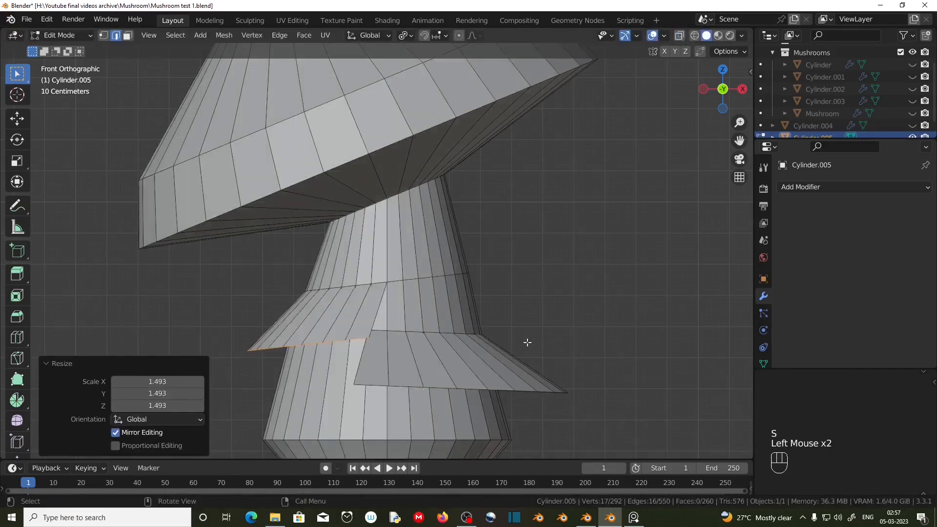
middle_drag(527, 343, 493, 358)
scroll(394, 353, down, 2)
alt+click(394, 353)
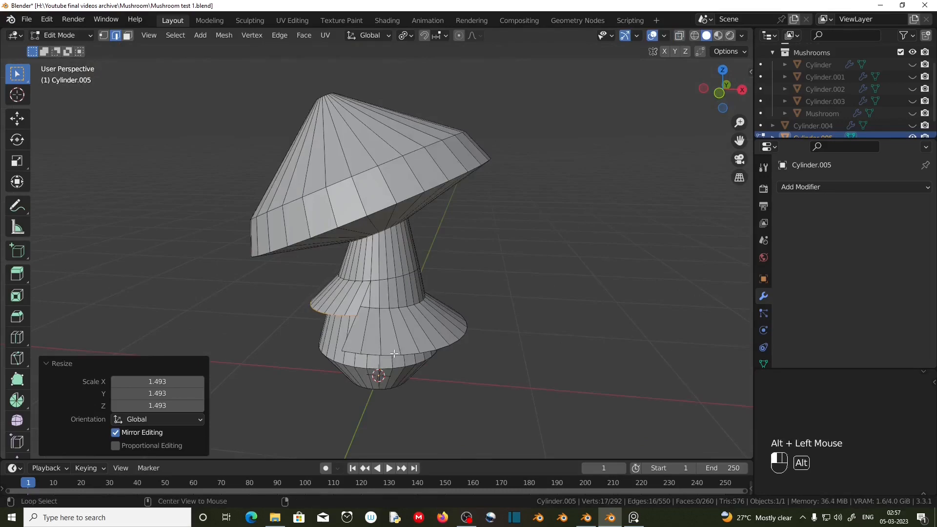
scroll(455, 392, up, 2)
key(s)
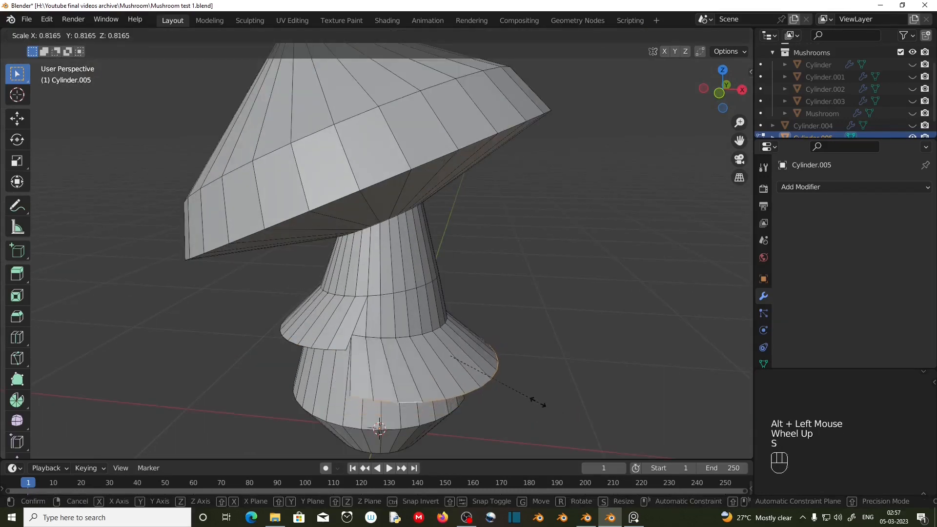
click(529, 397)
Randomize the right skirt piece's lower edge with an amount of 0.1 m
middle_drag(526, 398, 420, 406)
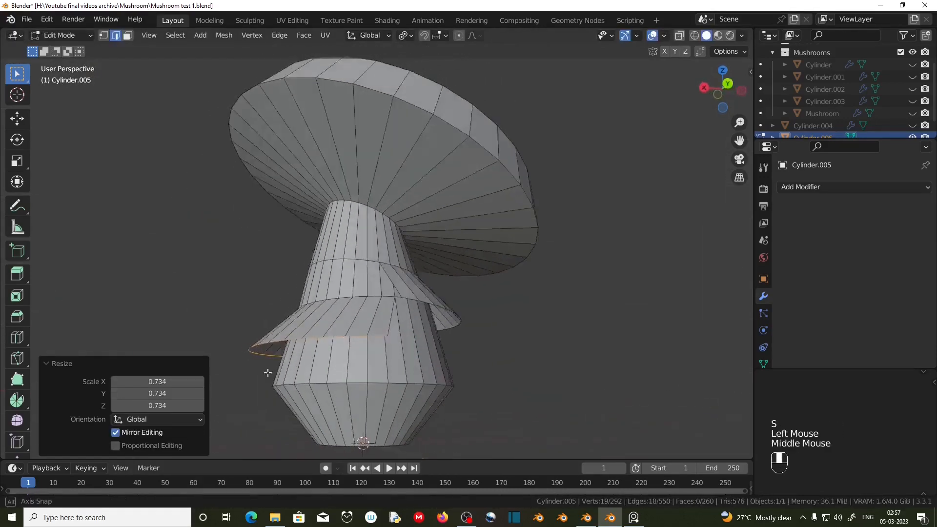
scroll(409, 404, up, 2)
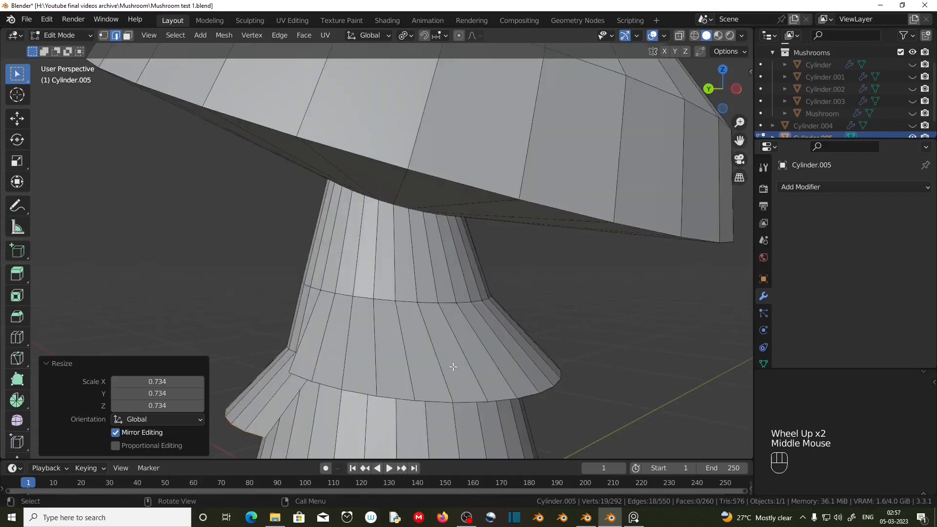
middle_drag(453, 367, 491, 299)
click(224, 35)
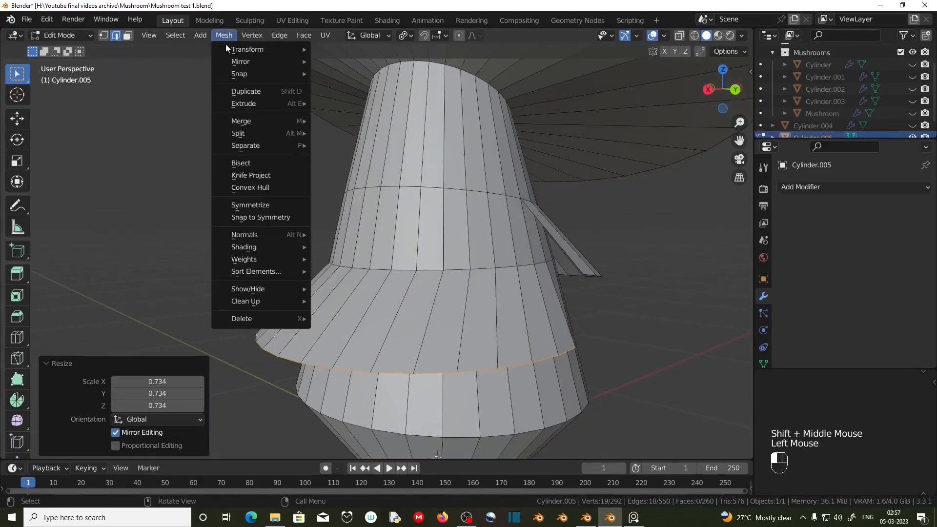
mouse_move(227, 48)
click(352, 129)
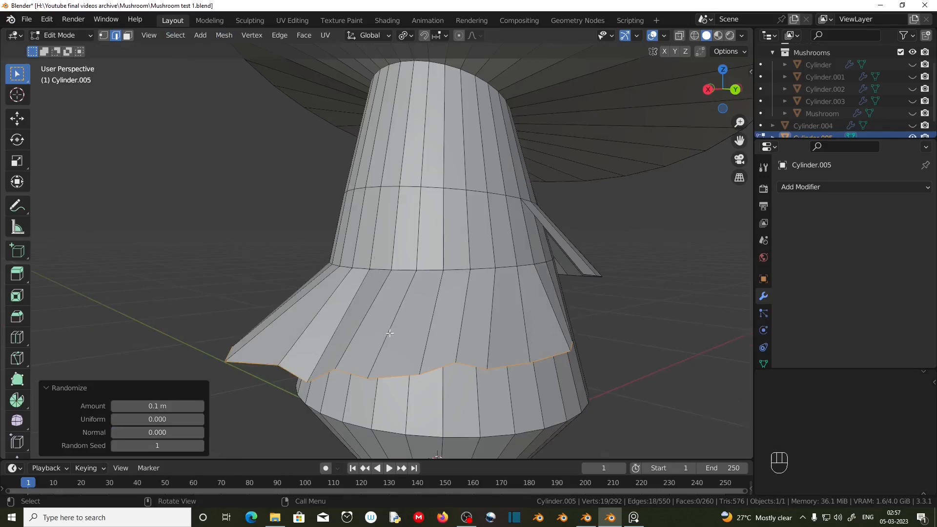
middle_drag(389, 333, 455, 330)
click(200, 405)
click(201, 406)
Select the left skirt piece's lower edge and randomize it by 0.1 m
alt+click(448, 331)
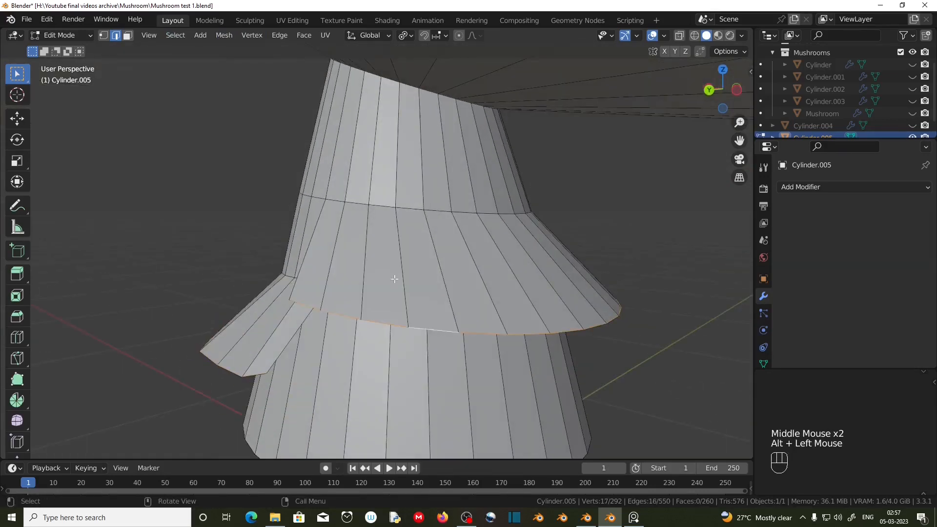
click(218, 35)
mouse_move(292, 52)
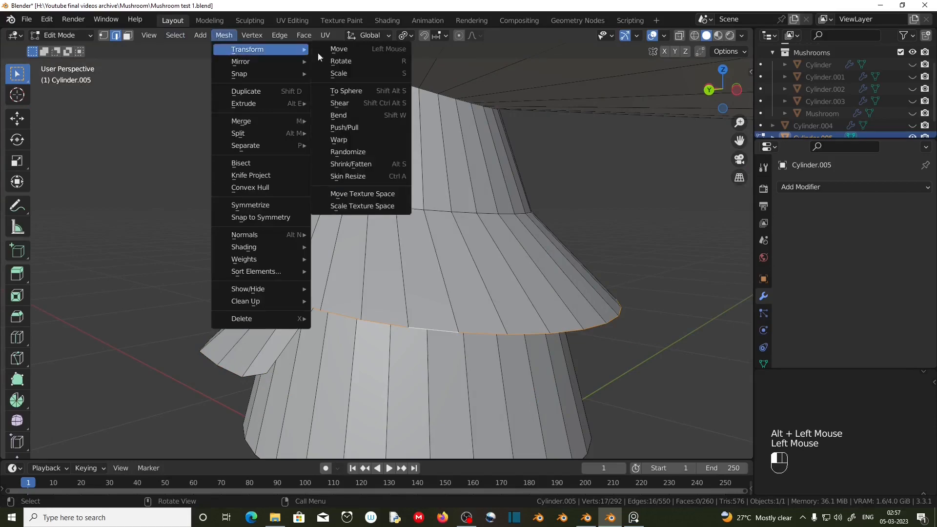
click(345, 127)
middle_drag(441, 386, 312, 354)
scroll(379, 351, down, 3)
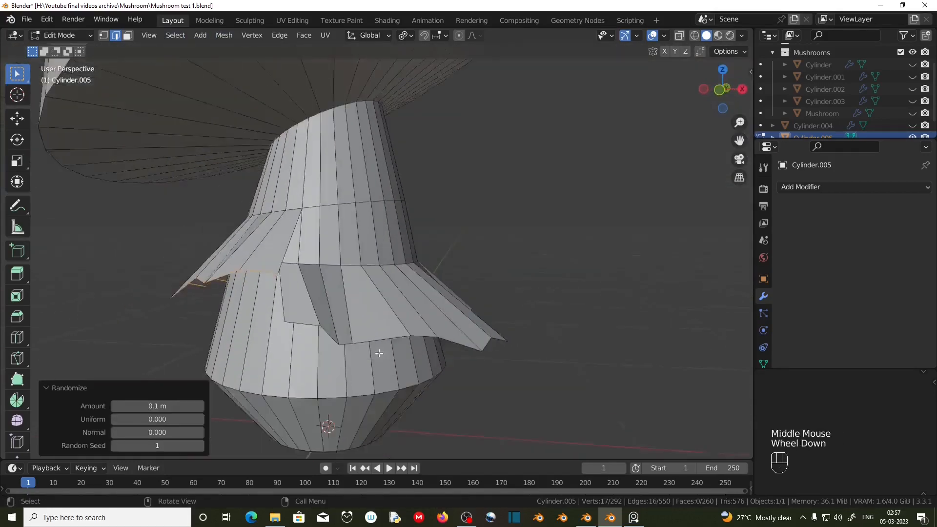
Cut a supporting edge loop just below the widest part of the stem's base, at slide factor -0.566
middle_drag(379, 353, 385, 370)
middle_drag(385, 371, 371, 395)
key(ctrl+r)
click(373, 397)
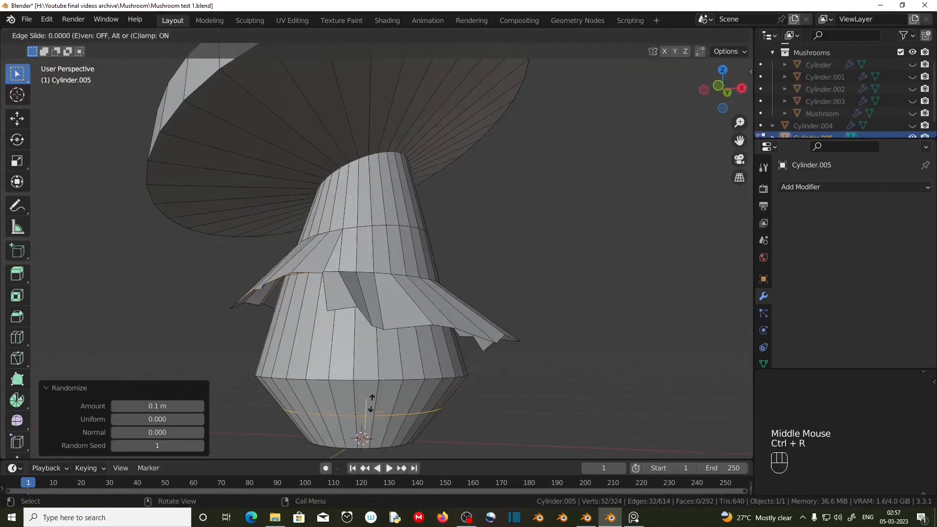
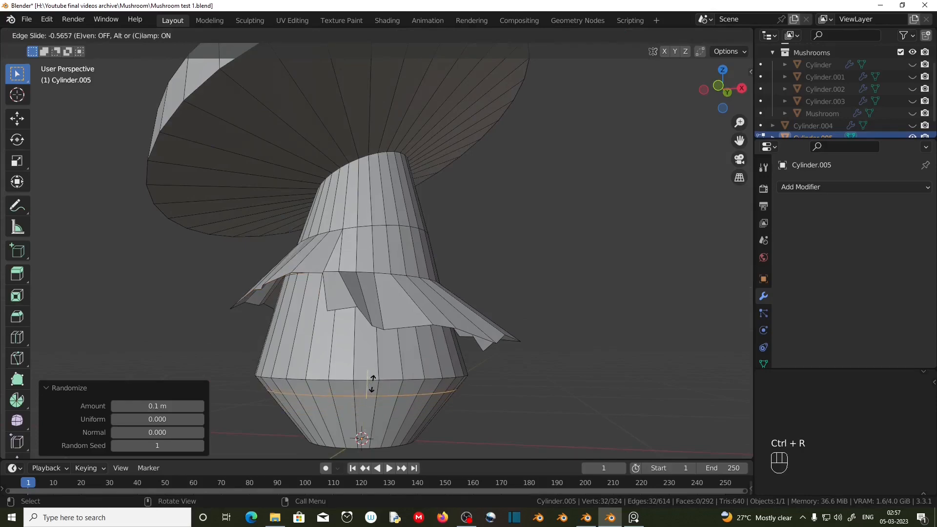
click(372, 384)
Add a Subdivision Surface modifier to the mushroom
scroll(372, 384, down, 2)
middle_drag(376, 351, 408, 236)
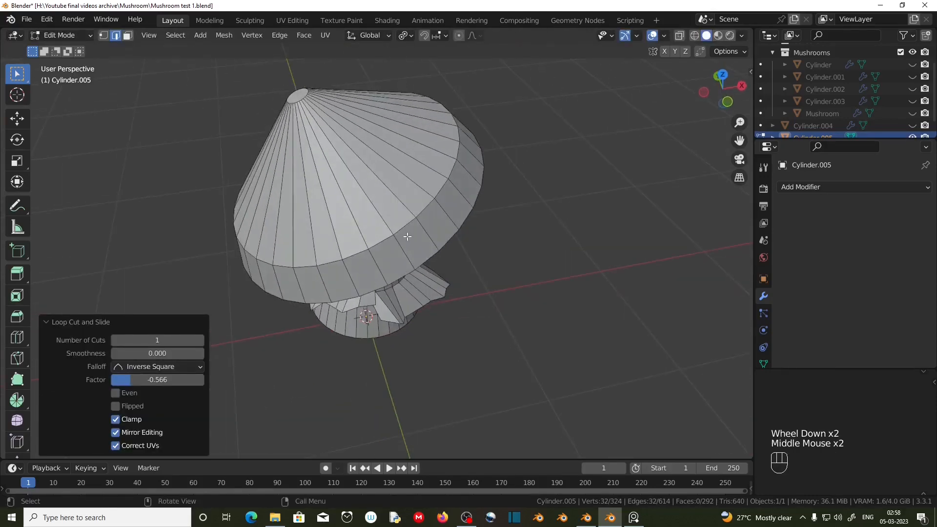
click(789, 189)
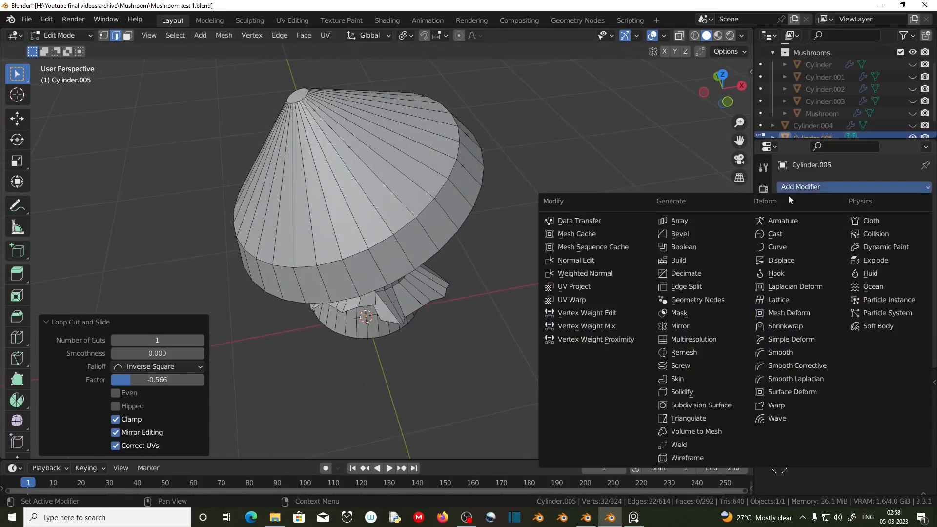
click(711, 408)
With proportional editing on and Random falloff, select the cap's tip and move it 0.2 m in X and about 0.54 m down
middle_drag(469, 296, 418, 265)
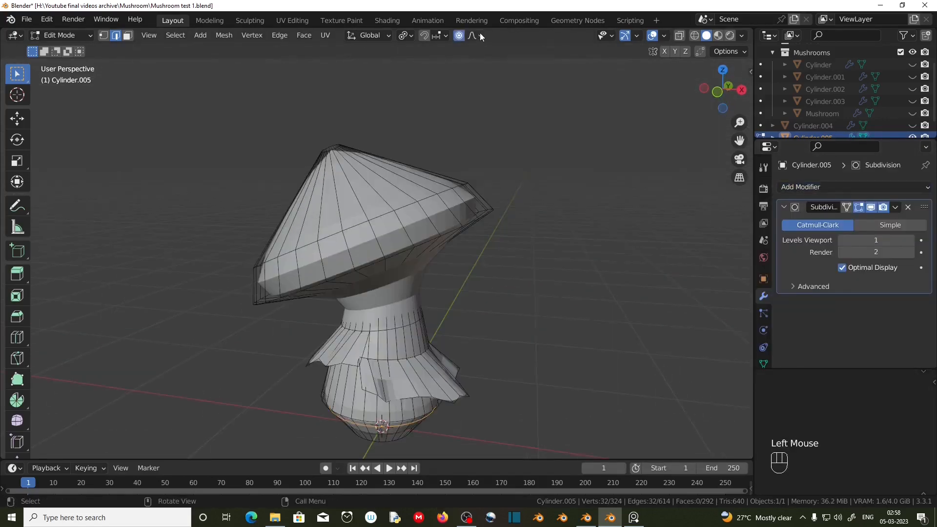
click(479, 35)
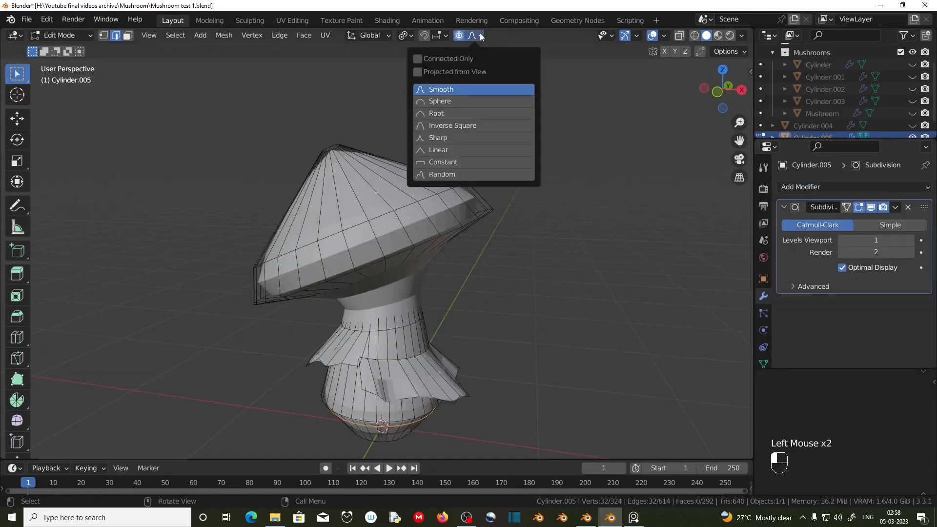
click(429, 175)
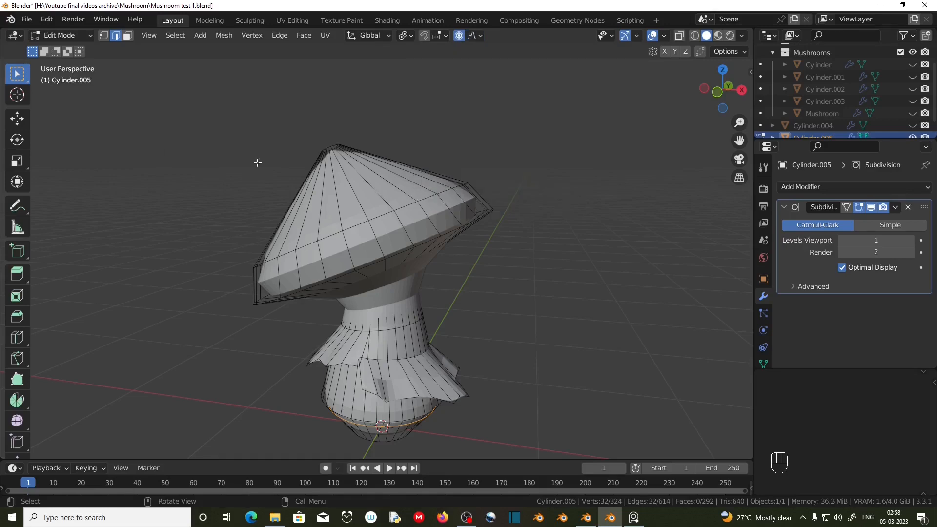
click(683, 36)
drag(263, 109, 362, 162)
click(680, 36)
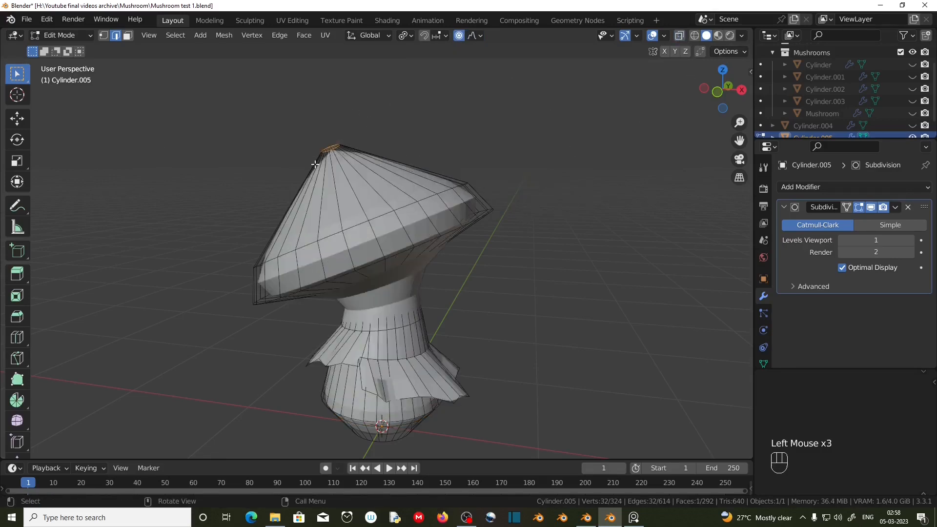
key(g)
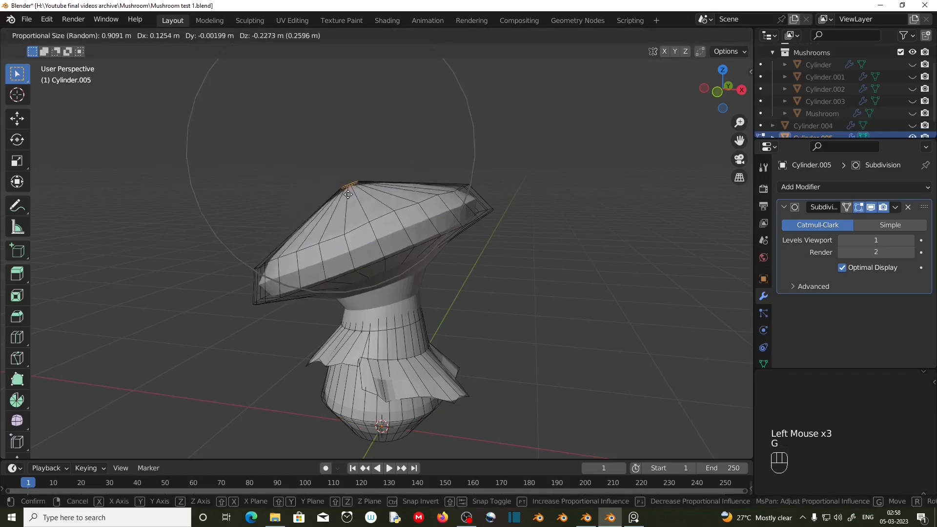
click(358, 244)
Select the cap's upper rim loop and move it about -0.09 m in X and 0.13 m up with Random proportional falloff
middle_drag(358, 244, 394, 276)
scroll(395, 276, up, 2)
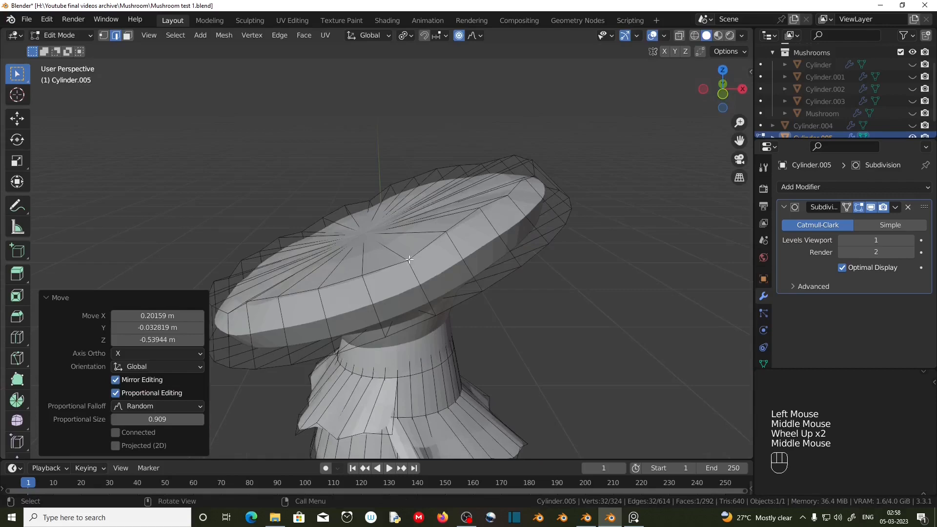
alt+click(391, 265)
middle_drag(419, 284, 372, 241)
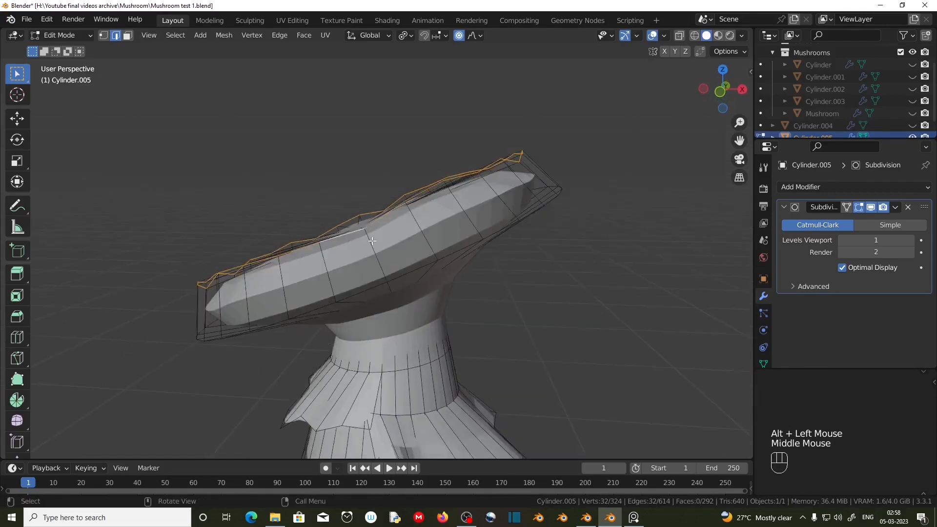
key(g)
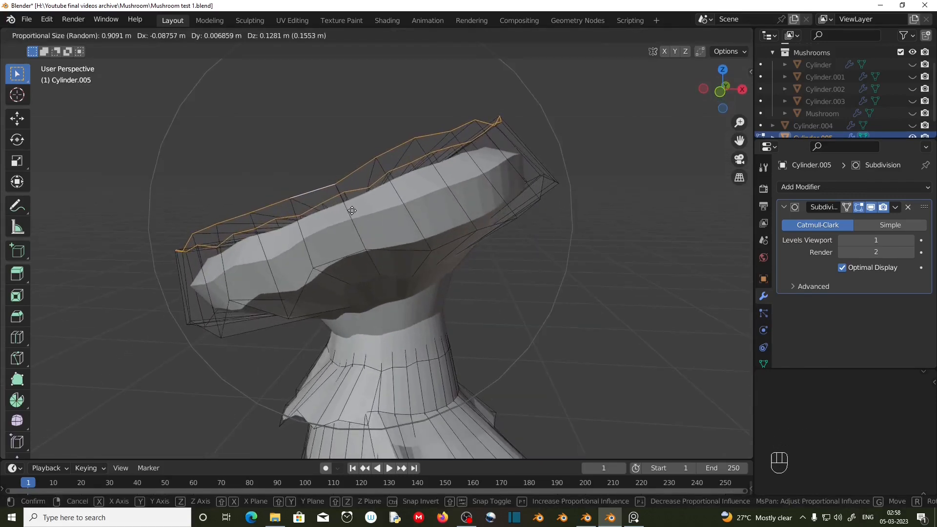
click(352, 211)
Cut an edge loop around the cap's underside near the stem, at slide factor 0.705
middle_drag(351, 211, 385, 191)
scroll(361, 186, down, 2)
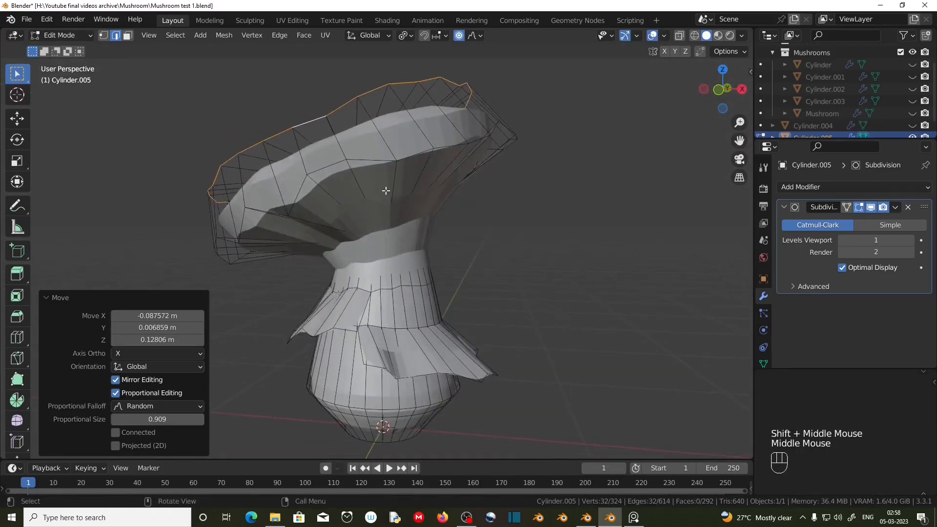
key(ctrl+r)
click(405, 208)
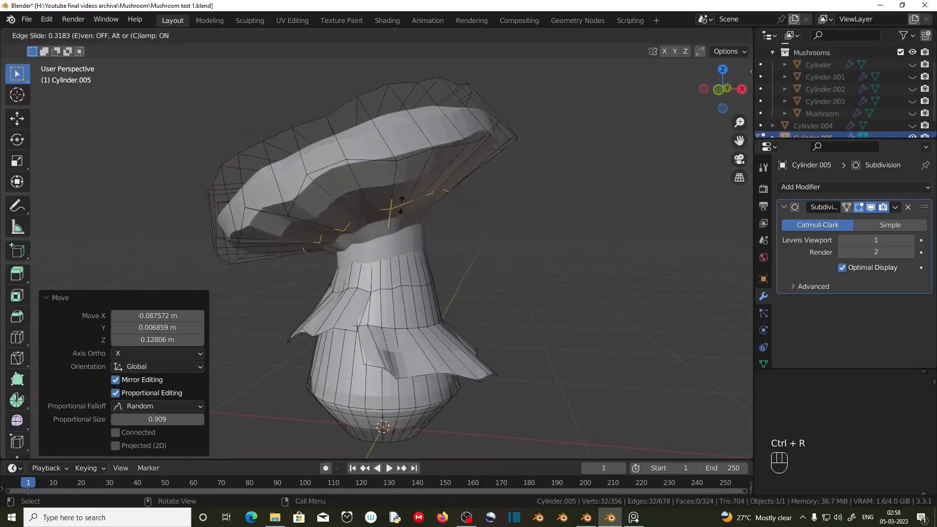
click(416, 218)
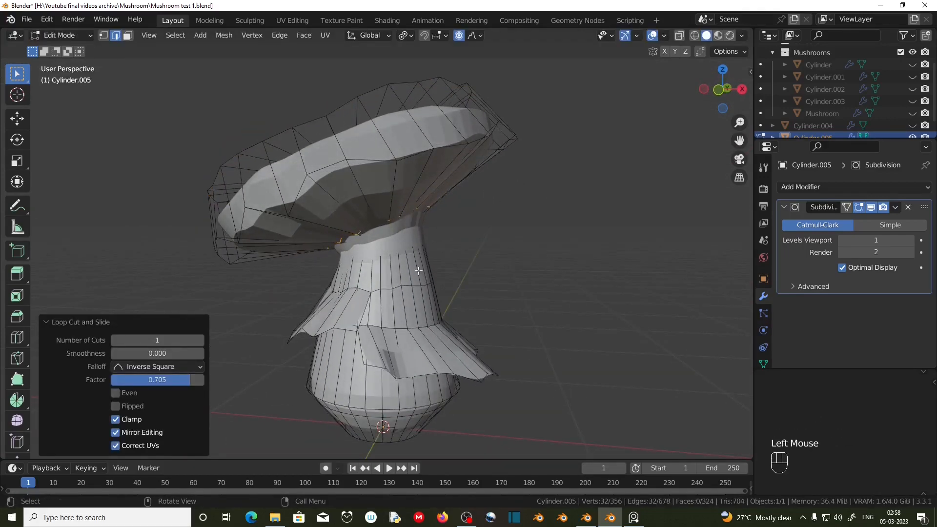
Cut an edge loop around the stem just below the cap at factor -0.545 and shift it about 0.03 m in X and 0.02 m down
key(ctrl+r)
click(418, 258)
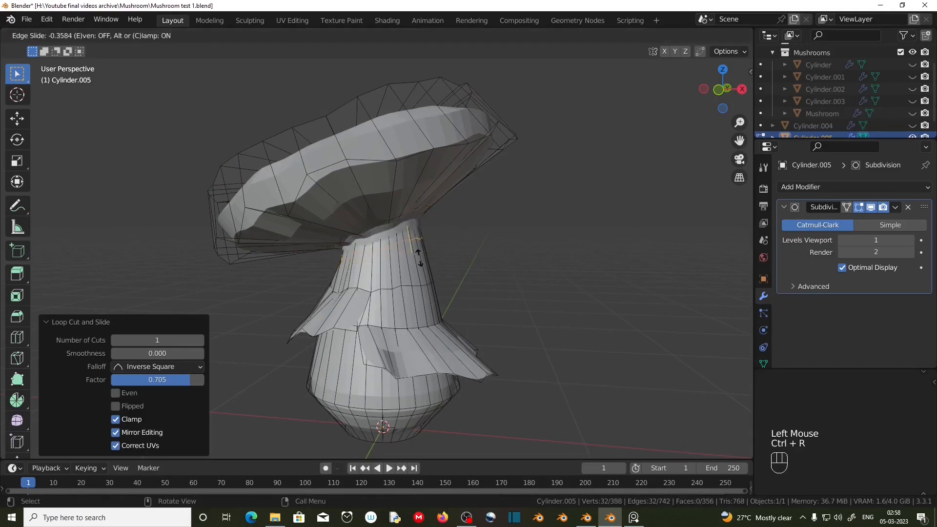
click(421, 249)
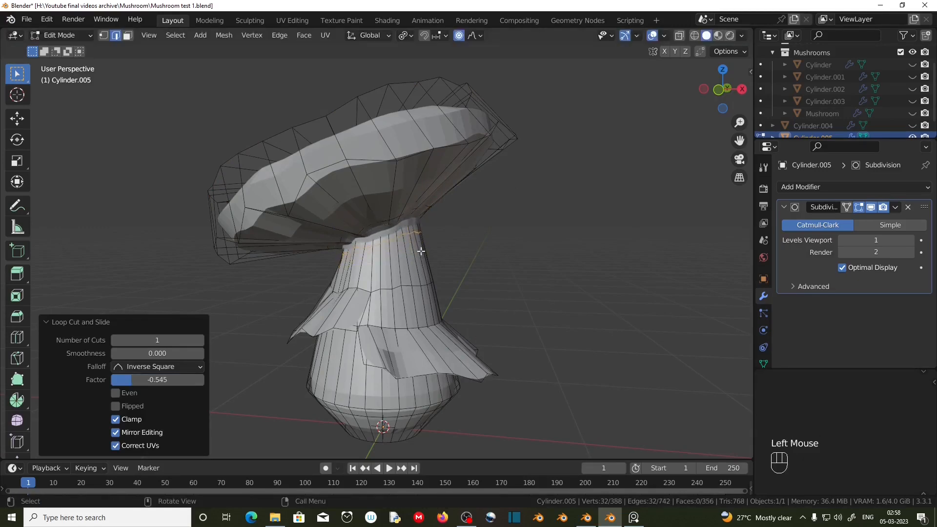
key(g)
click(427, 254)
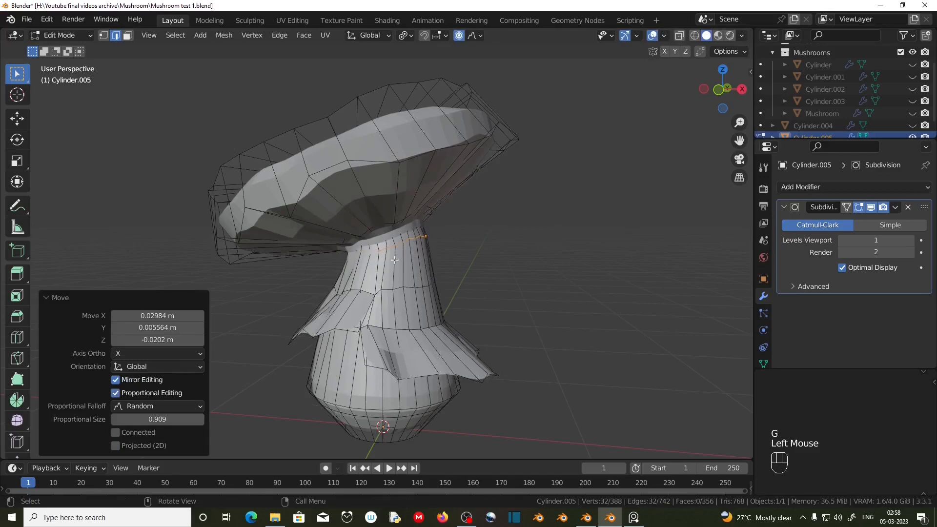
Select the whole stem loop where the lower skirt piece attaches and move it about 0.09 m in X with Random falloff at proportional size 1.1
middle_drag(393, 283, 400, 342)
alt+click(393, 317)
alt+click(384, 318)
scroll(442, 314, up, 2)
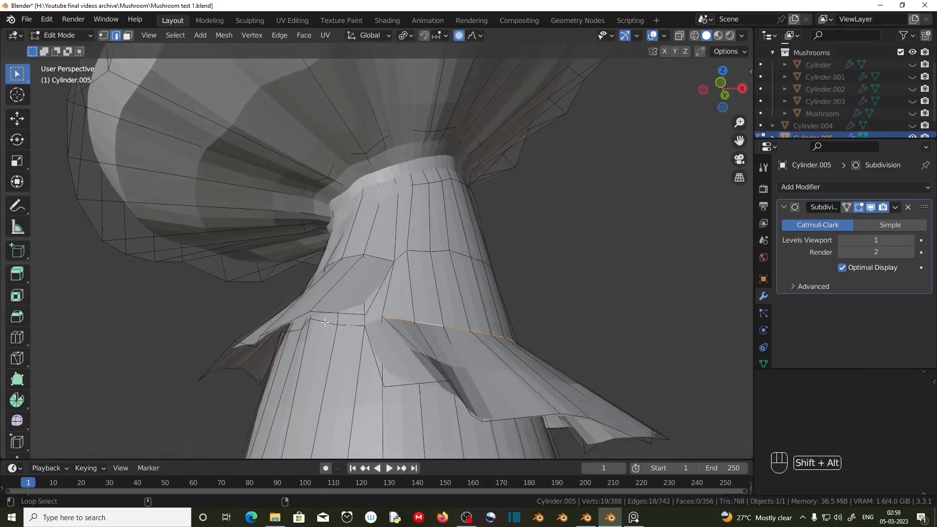
middle_drag(337, 332, 341, 288)
click(678, 35)
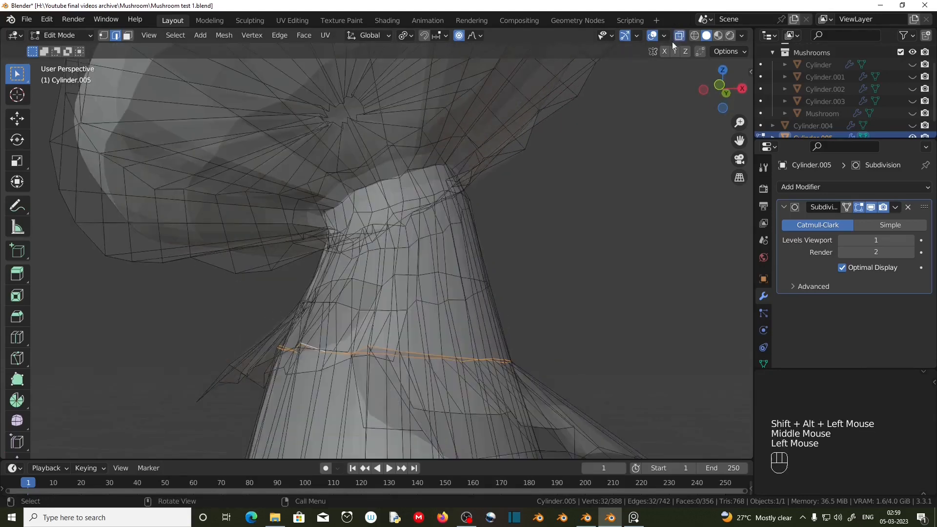
key(KP_1)
scroll(438, 343, down, 2)
key(g)
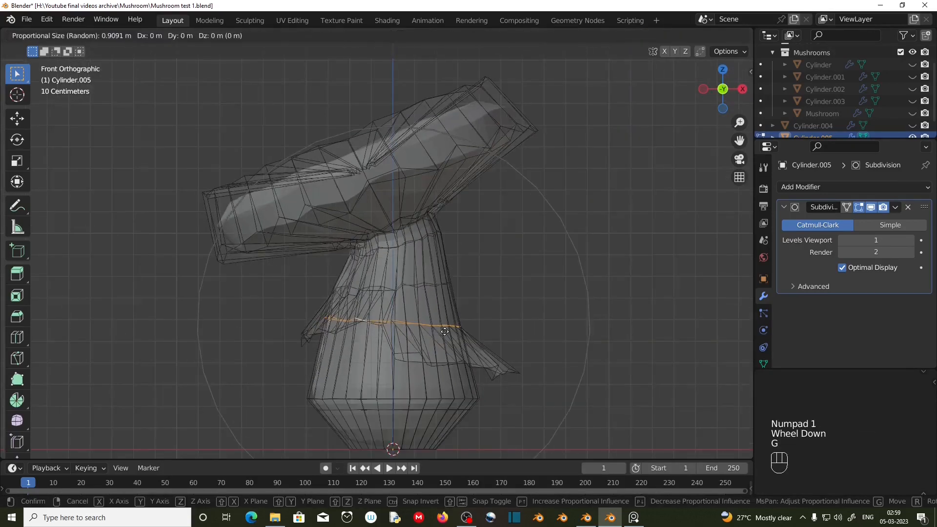
scroll(445, 331, down, 2)
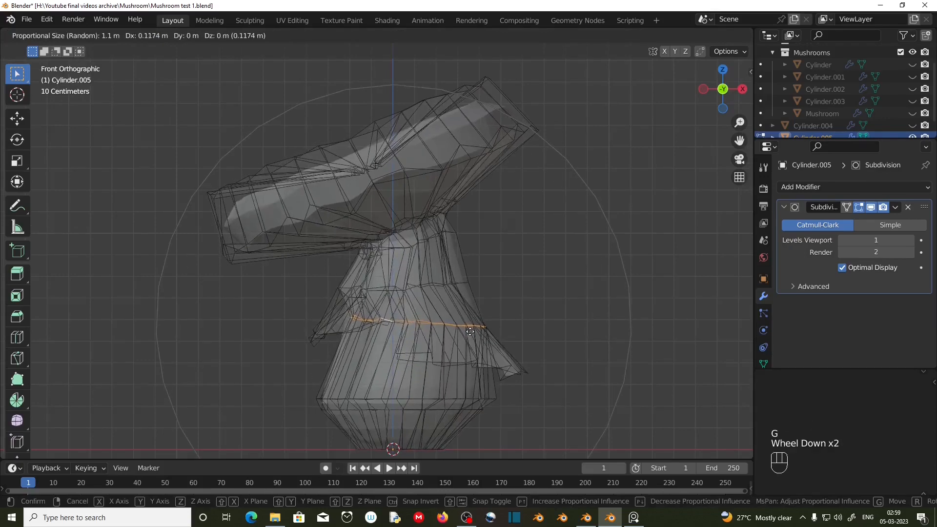
click(464, 333)
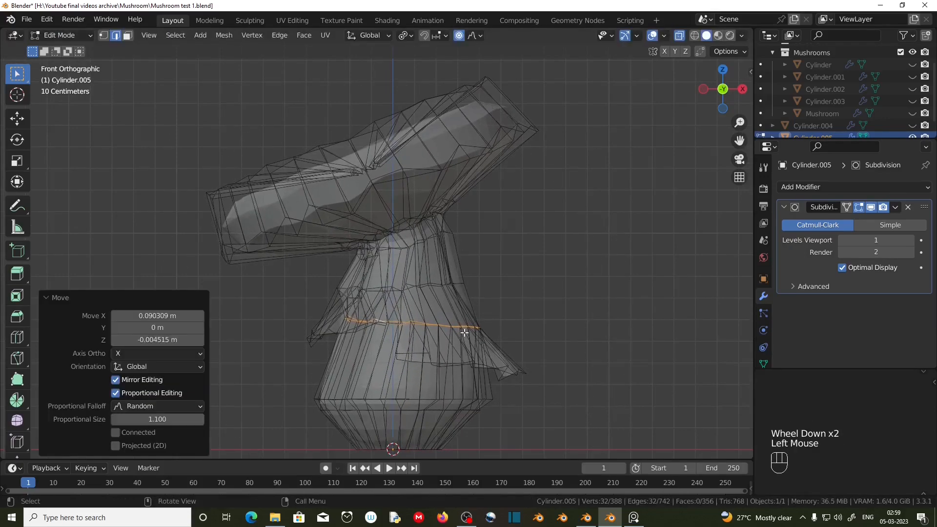
click(679, 35)
Return to Object Mode and apply smooth shading to the mushroom
middle_drag(610, 205, 556, 247)
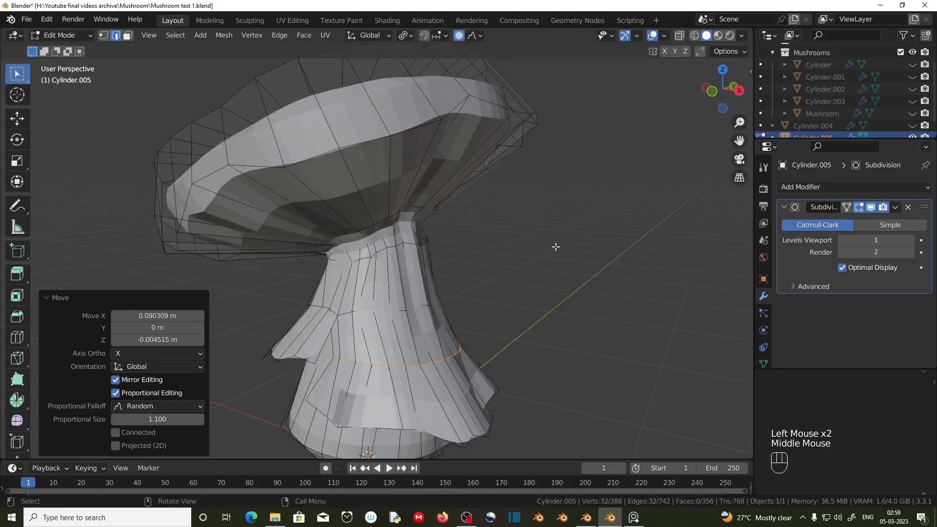
key(Tab)
middle_drag(498, 285, 436, 179)
right_click(436, 179)
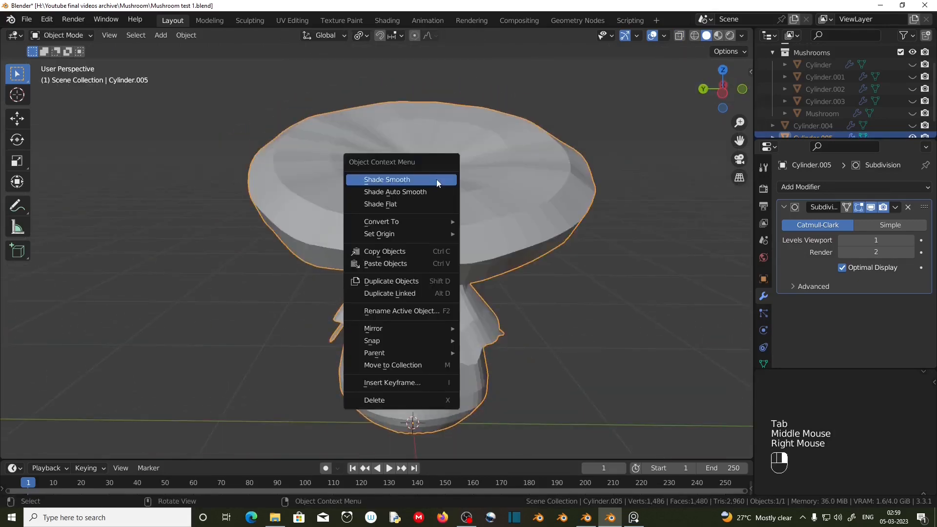
click(436, 179)
Select the mushroom's entire mesh in Edit Mode and recalculate its normals to the outside
middle_drag(505, 292, 438, 335)
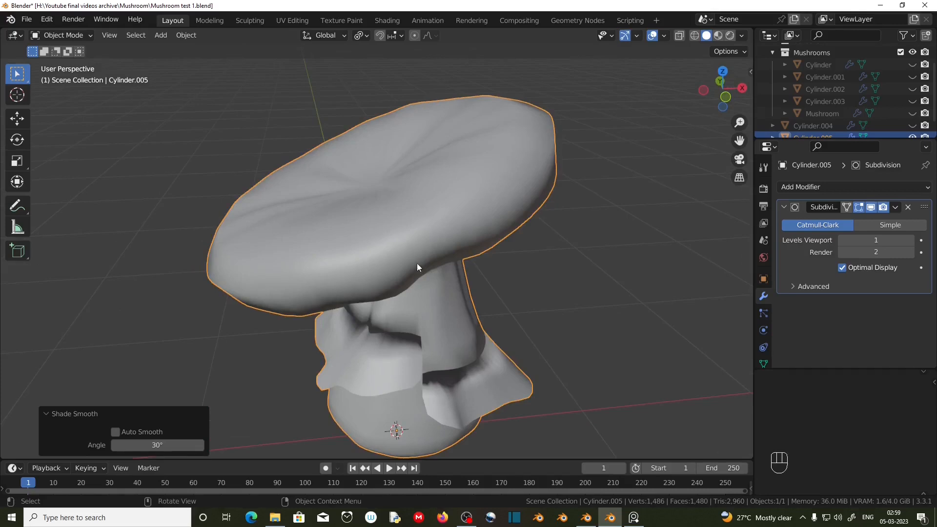
key(Tab)
key(a)
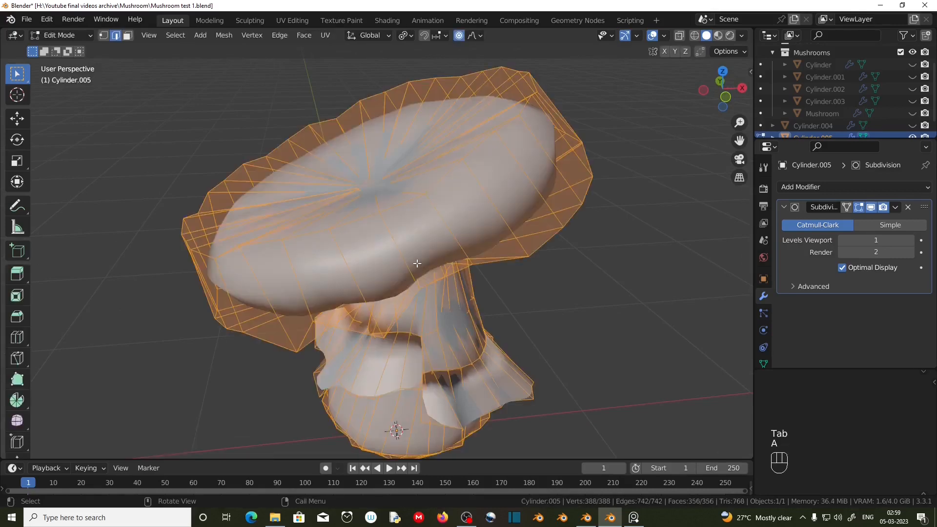
key(shift+n)
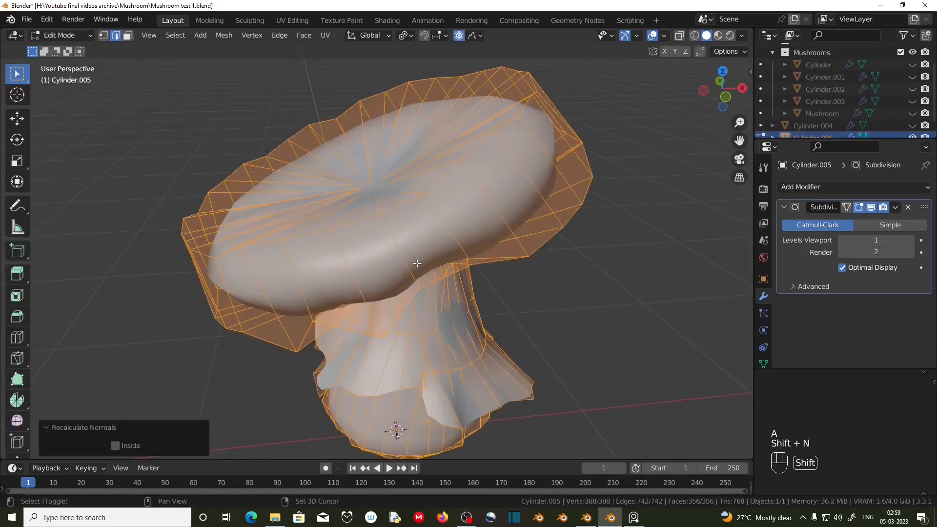
Select a face at the cap's centre and move it about 0.02 m in X and 0.02 m down with Random proportional falloff
middle_drag(480, 327, 405, 45)
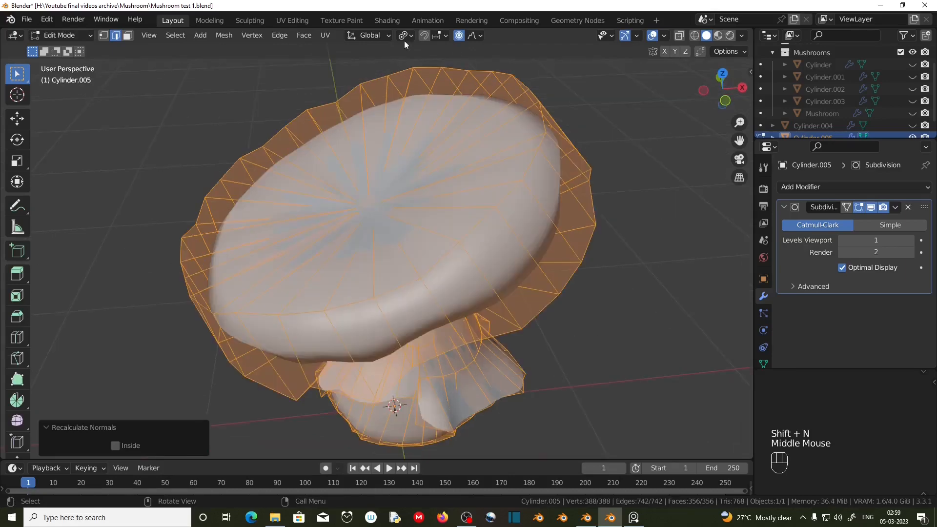
click(128, 36)
click(365, 201)
middle_drag(388, 247, 403, 262)
key(g)
click(364, 187)
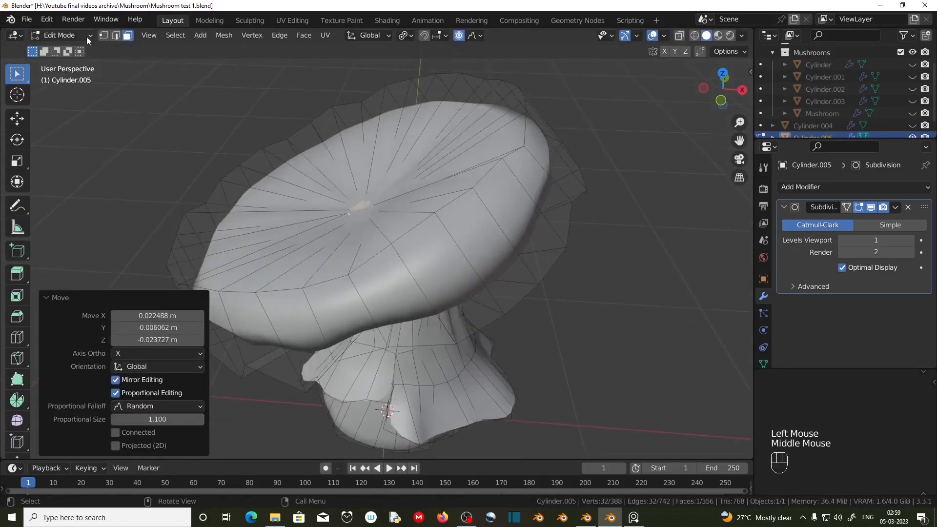
Select the cap's upper rim edge loop and move it slightly upwards with Random proportional falloff
click(116, 36)
alt+click(343, 274)
middle_drag(343, 275, 336, 222)
key(g)
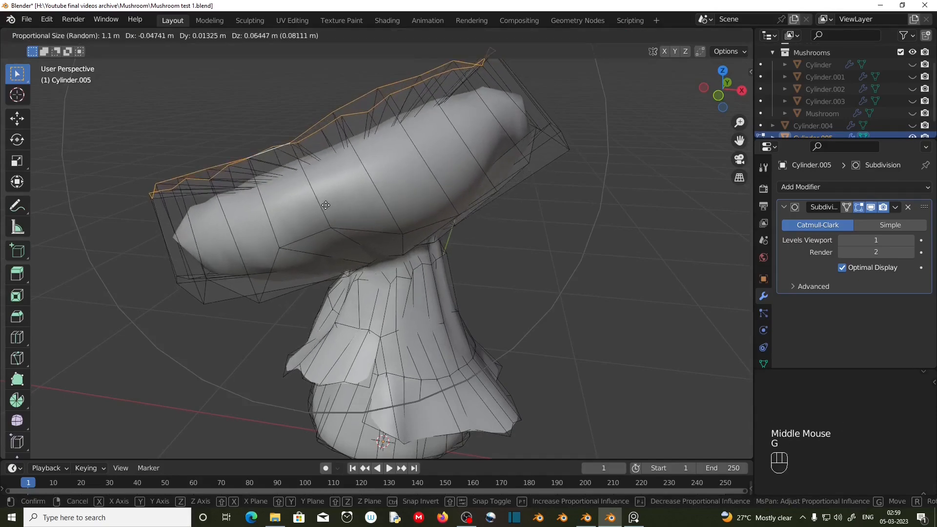
Randomize the cap's upper rim edge loop by 0.1 m
click(224, 35)
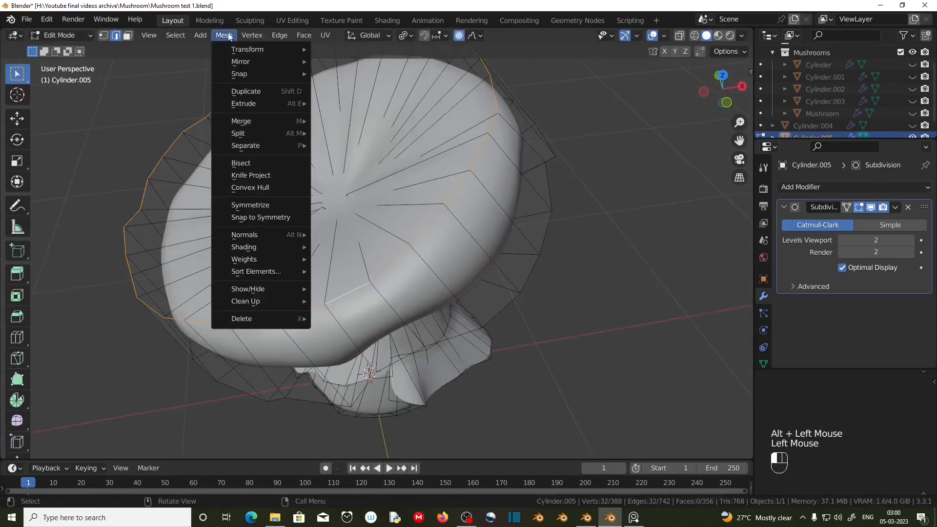
mouse_move(259, 49)
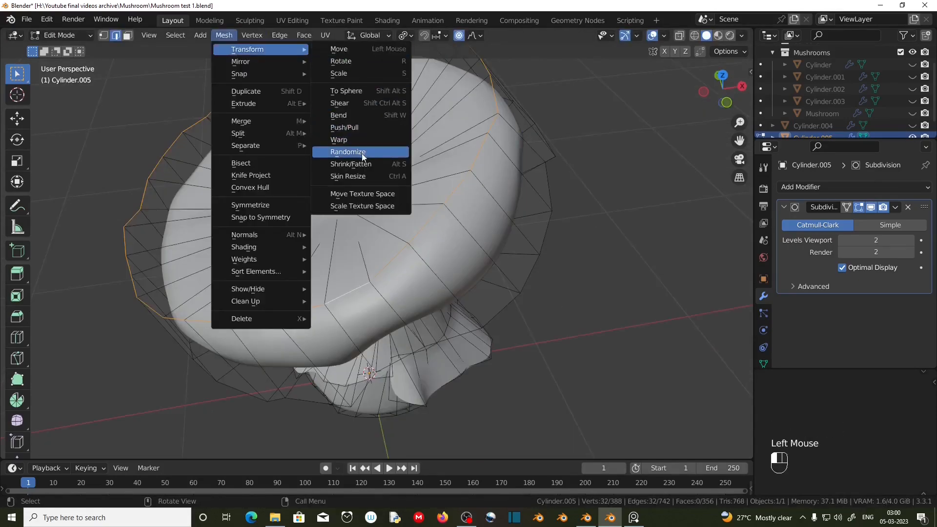
click(362, 156)
middle_drag(363, 161, 366, 215)
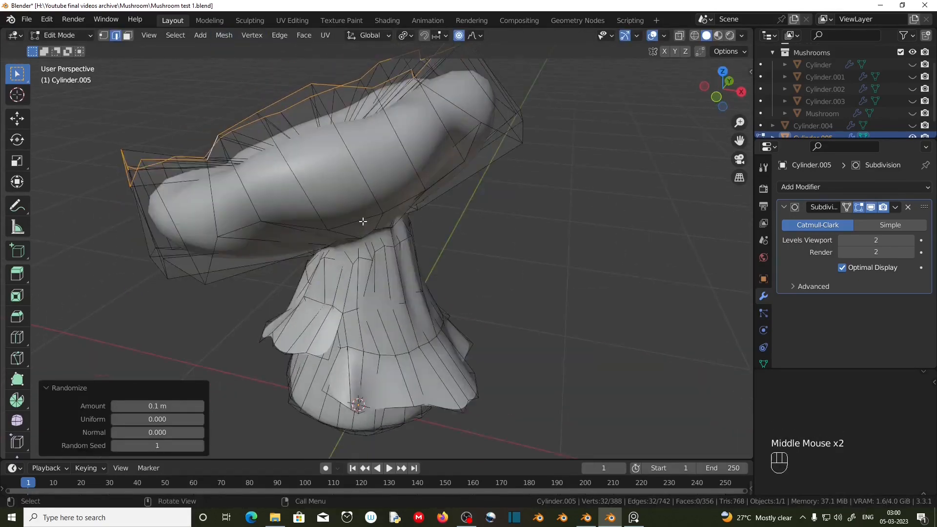
Select the cap's lower rim edge loop and randomize it by 0.1 m
alt+click(362, 221)
click(224, 35)
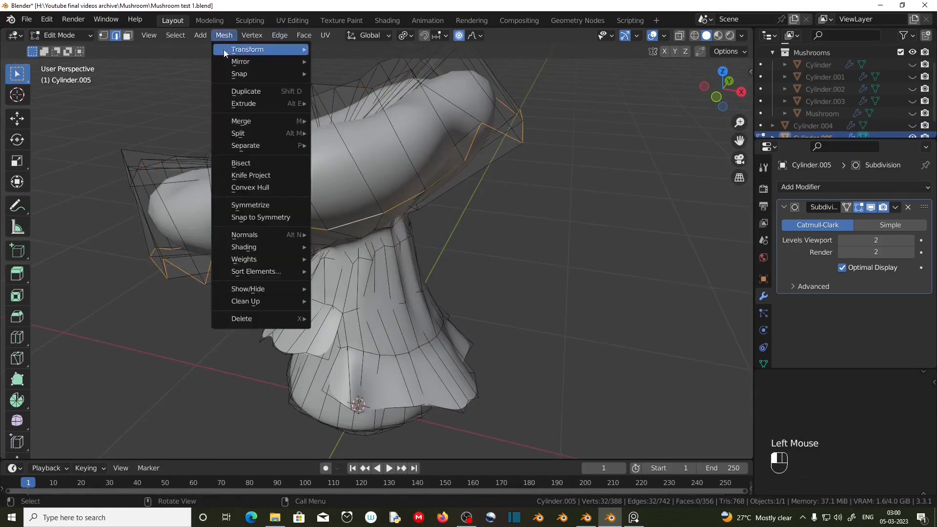
mouse_move(259, 50)
click(352, 148)
Cut an edge loop around the cap's top surface between its centre and upper rim
middle_drag(383, 181, 306, 229)
key(ctrl+r)
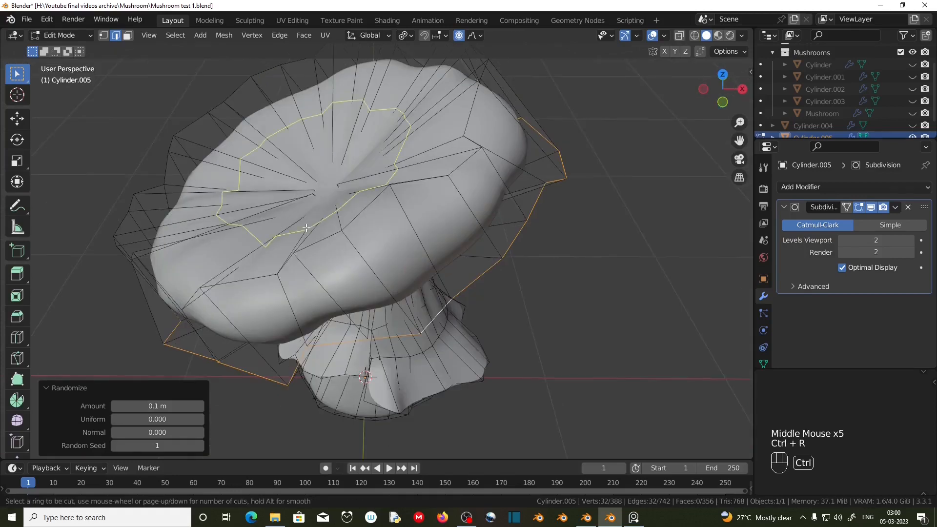
Add one edge loop on the cap's top surface near the rim and two edge loops around the cap's side
click(309, 217)
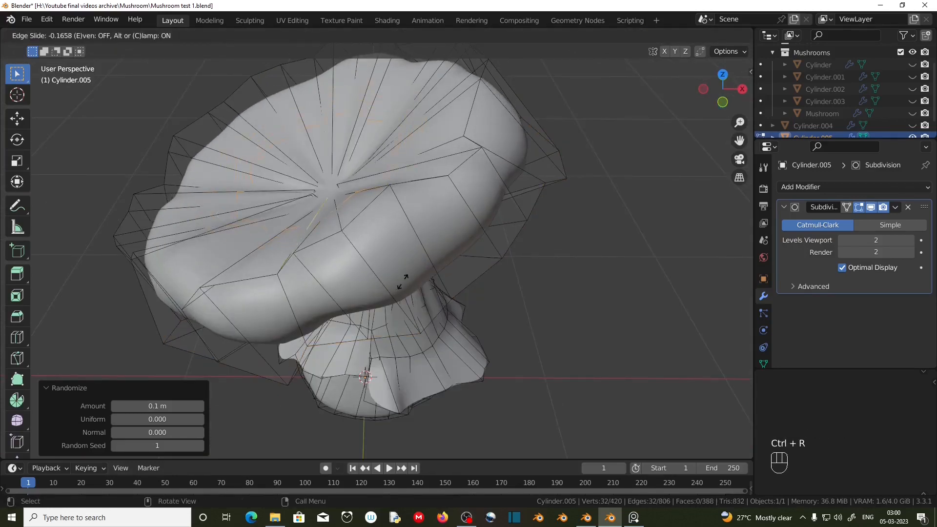
click(465, 364)
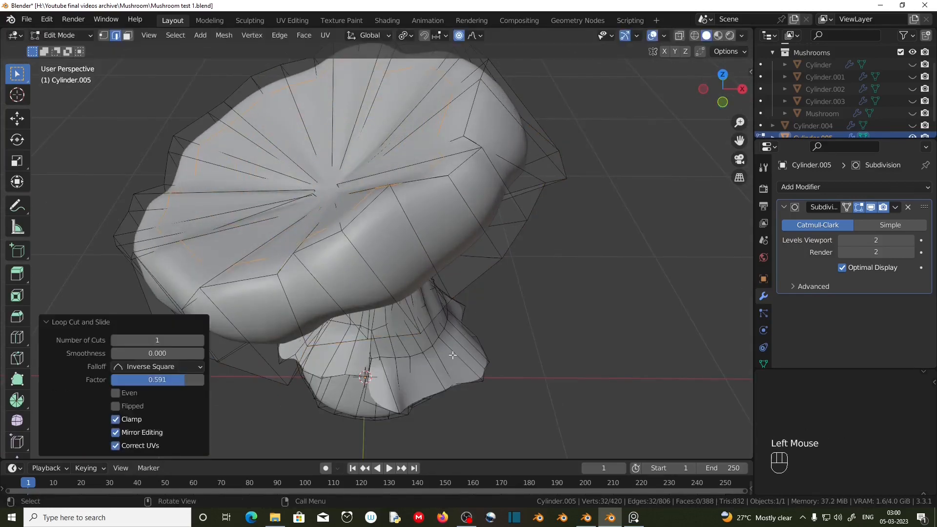
middle_drag(465, 363, 401, 216)
key(ctrl+r)
click(386, 213)
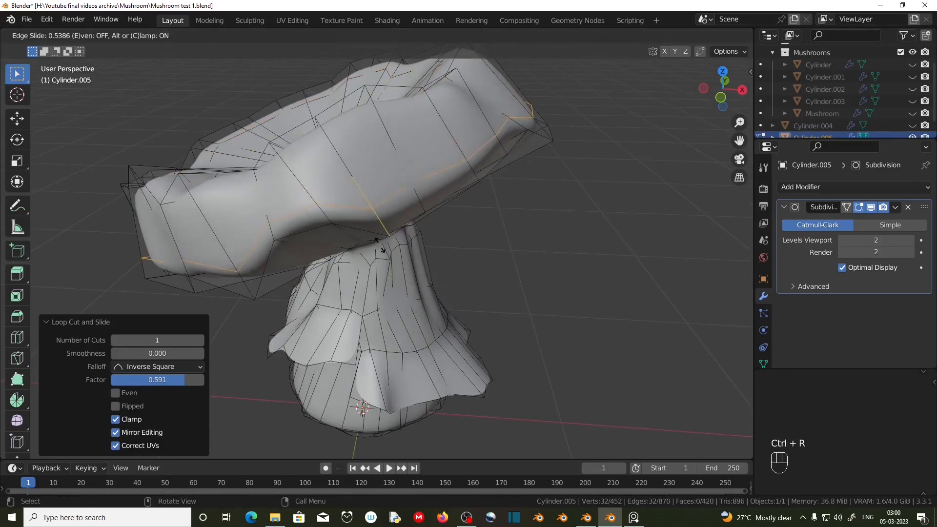
click(349, 165)
key(ctrl+r)
click(347, 160)
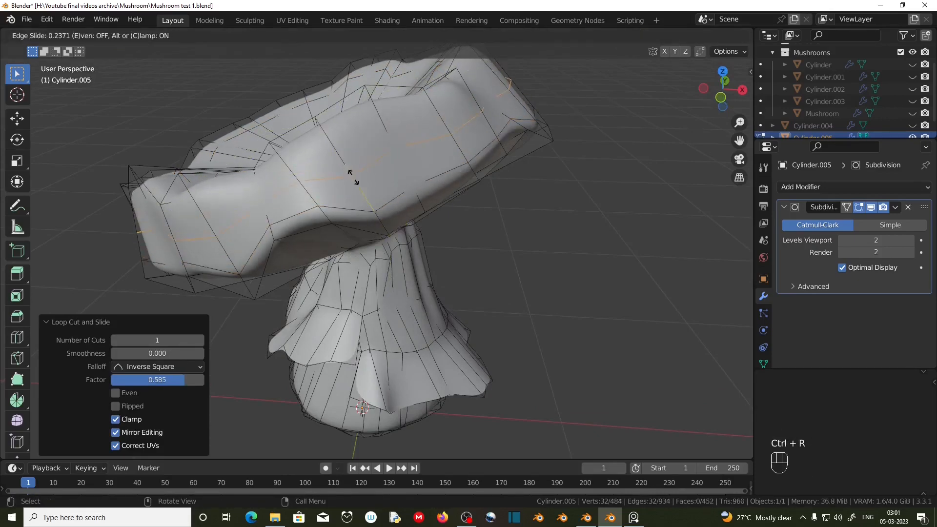
click(352, 179)
Move the face at the centre of the cap's top with proportional editing and return to Object Mode
middle_drag(352, 178, 348, 330)
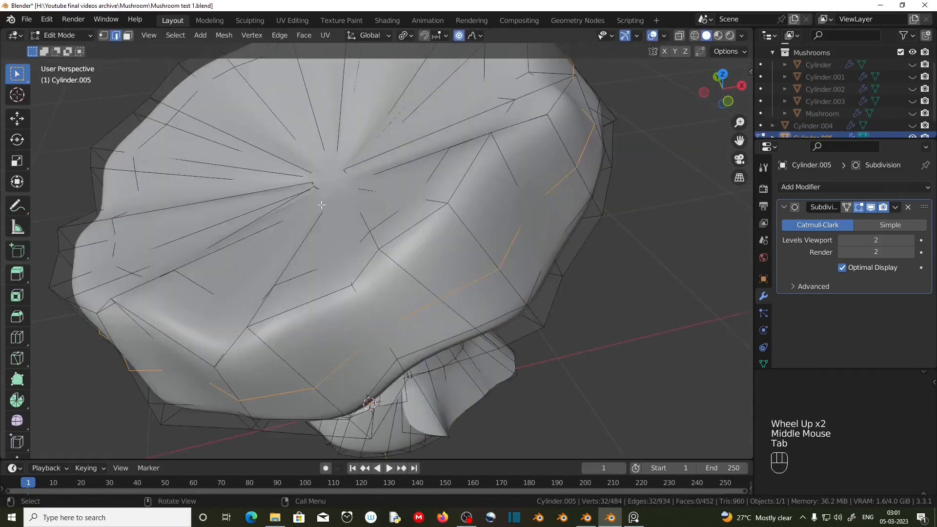
click(319, 184)
scroll(337, 192, down, 2)
key(g)
scroll(313, 164, up, 3)
click(313, 164)
key(Tab)
scroll(351, 205, down, 2)
scroll(397, 296, up, 1)
scroll(395, 352, down, 2)
scroll(395, 353, up, 2)
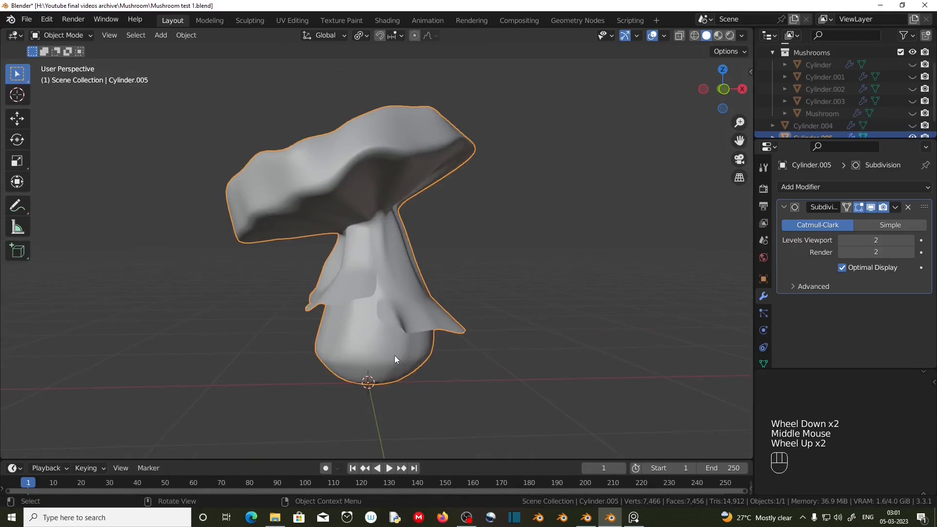
Raise all mushroom geometry above the stem's bottom band by about 0.18 m along Z, with proportional editing off
key(Tab)
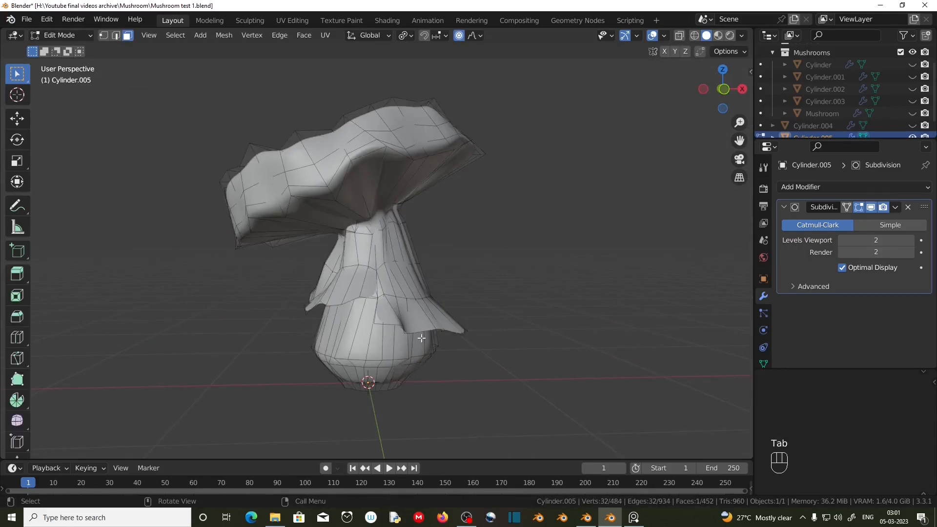
key(a)
click(678, 36)
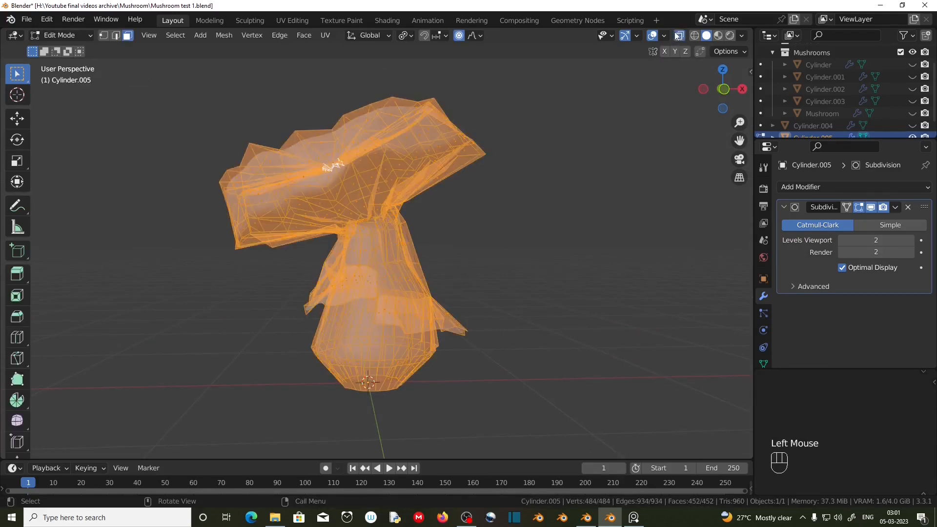
key(KP_1)
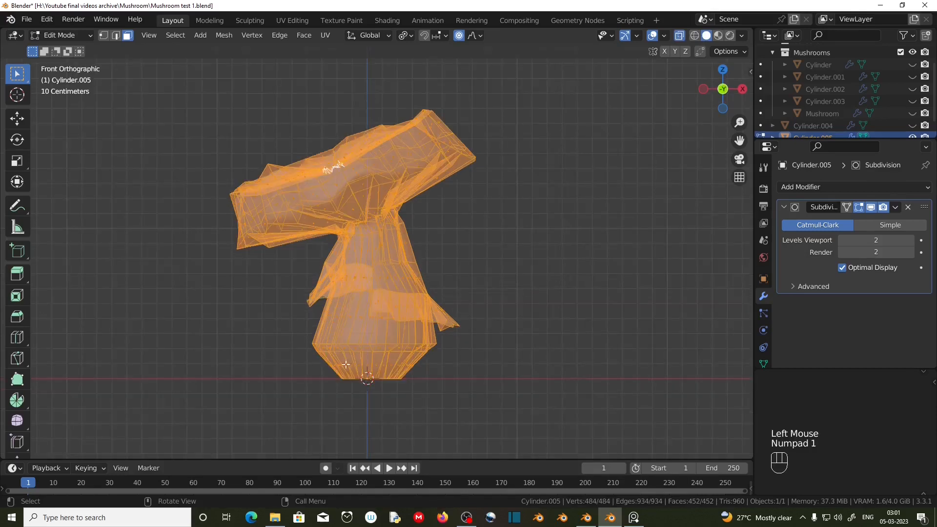
ctrl+drag(317, 352, 469, 411)
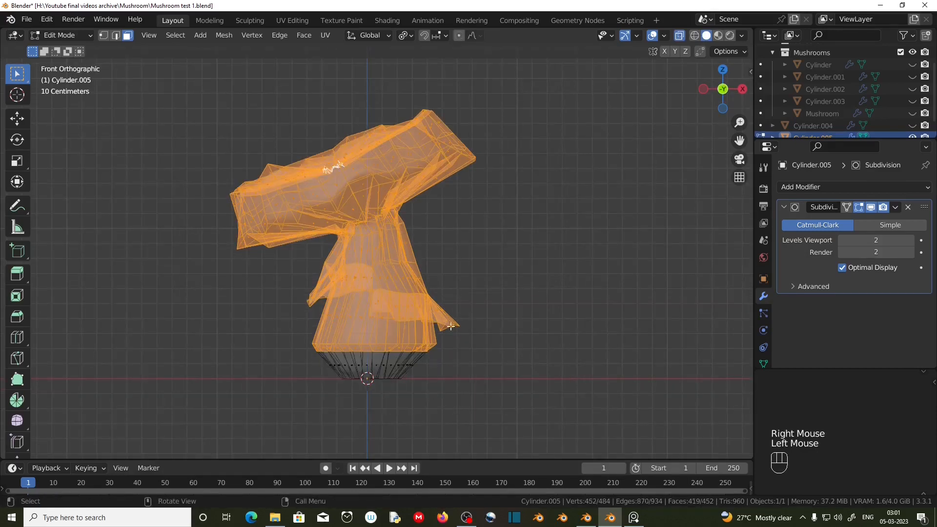
key(g)
key(z)
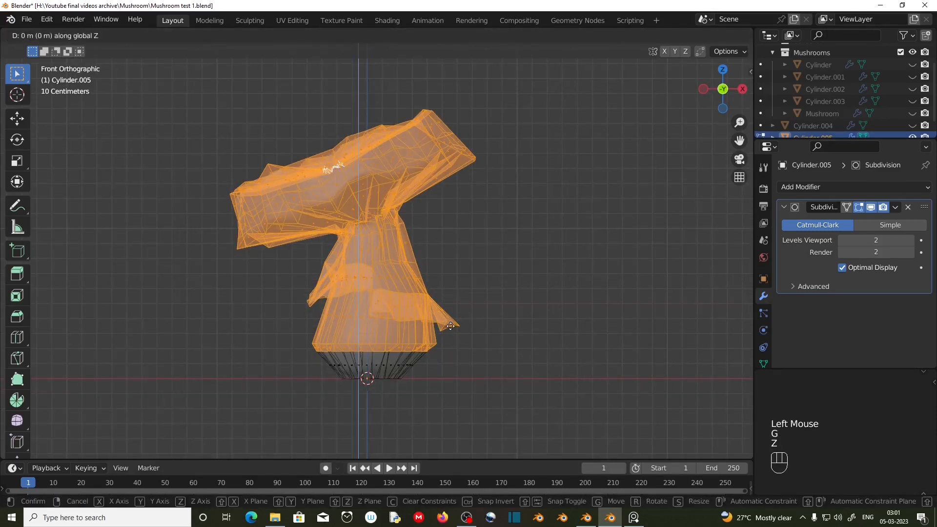
click(452, 299)
Lower the edge loop just below the bulb's widest ring by about 0.235 m along Z and leave Edit Mode
scroll(410, 378, up, 3)
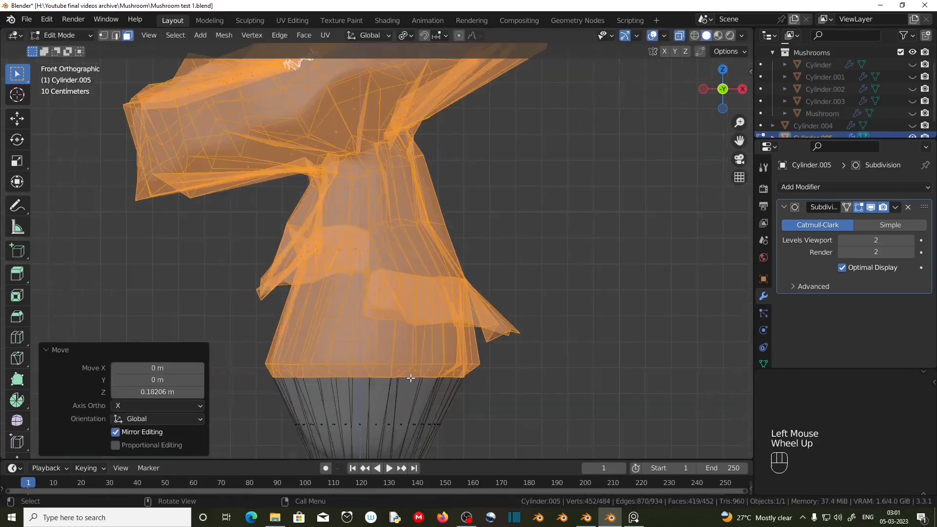
key(2)
drag(258, 372, 527, 404)
scroll(443, 383, down, 2)
key(g)
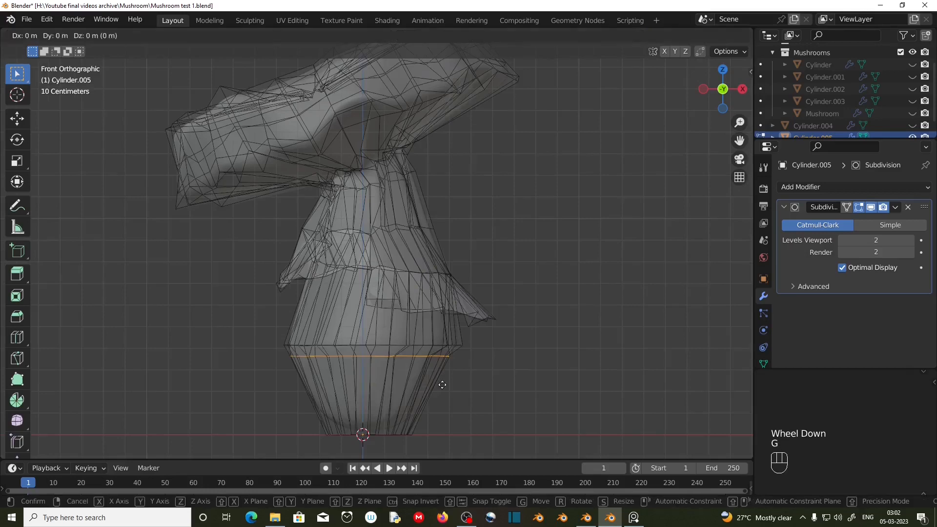
key(z)
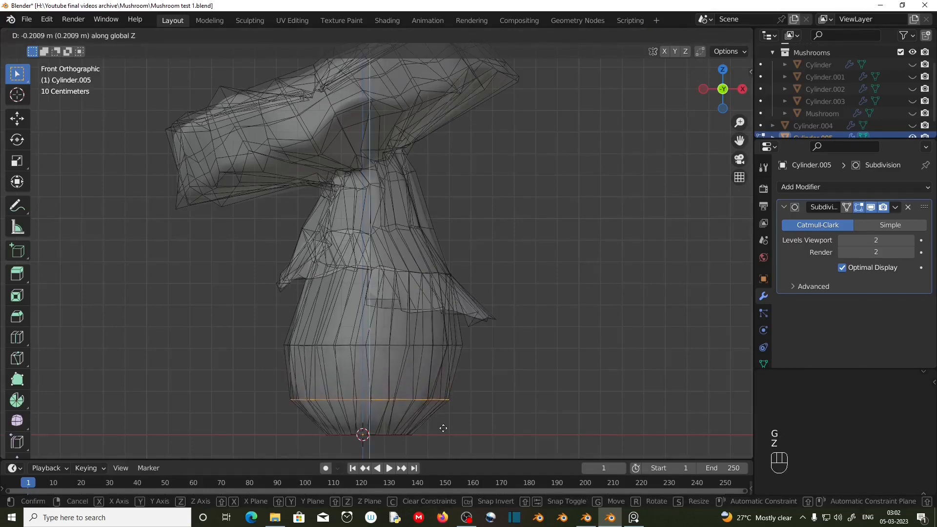
click(446, 436)
click(679, 36)
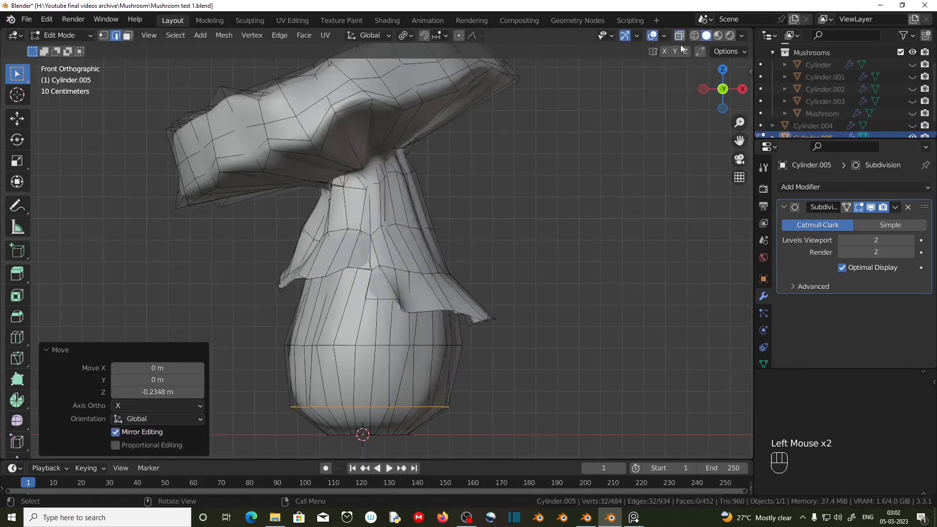
key(Tab)
Examine the mushroom from several sides, temporarily showing the Face Orientation overlay to check its normals
scroll(437, 339, down, 1)
middle_drag(437, 339, 372, 330)
scroll(436, 360, down, 1)
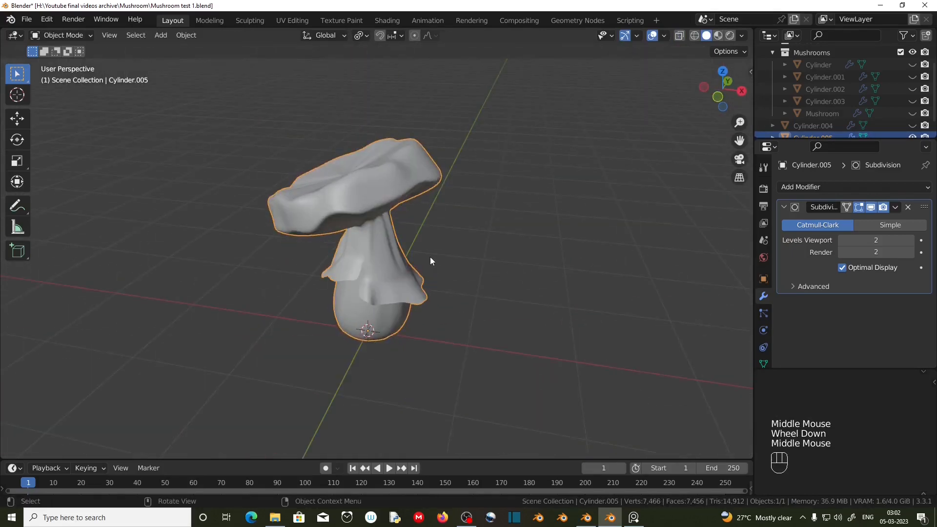
middle_drag(430, 257, 544, 286)
scroll(487, 283, up, 2)
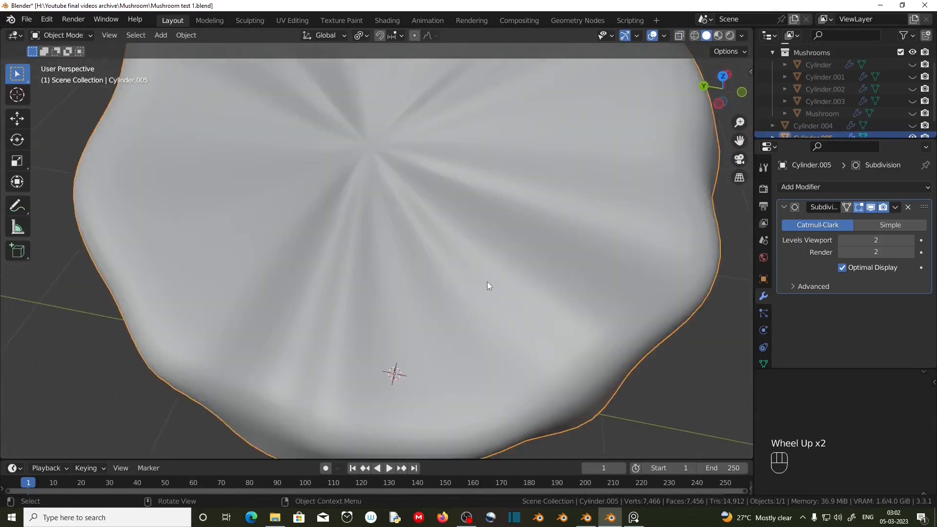
click(665, 36)
click(587, 253)
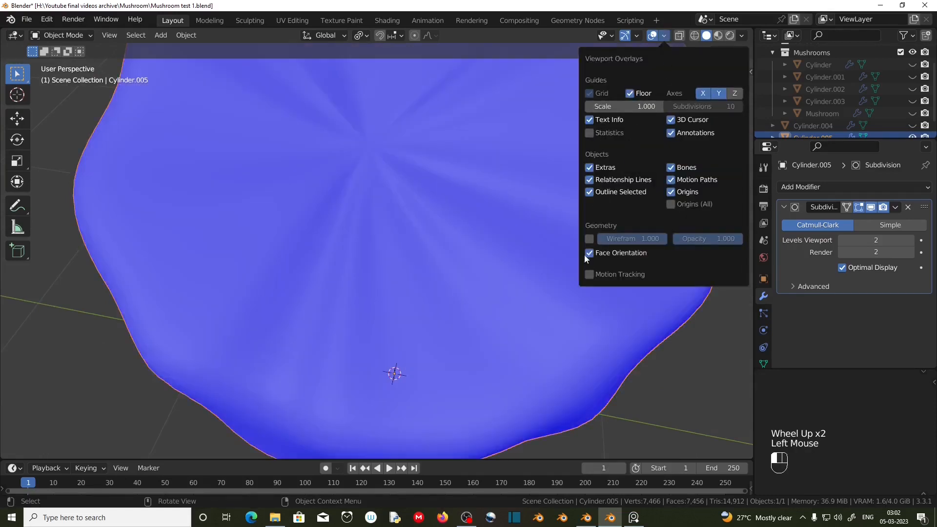
scroll(534, 358, down, 2)
middle_drag(534, 358, 402, 304)
click(664, 36)
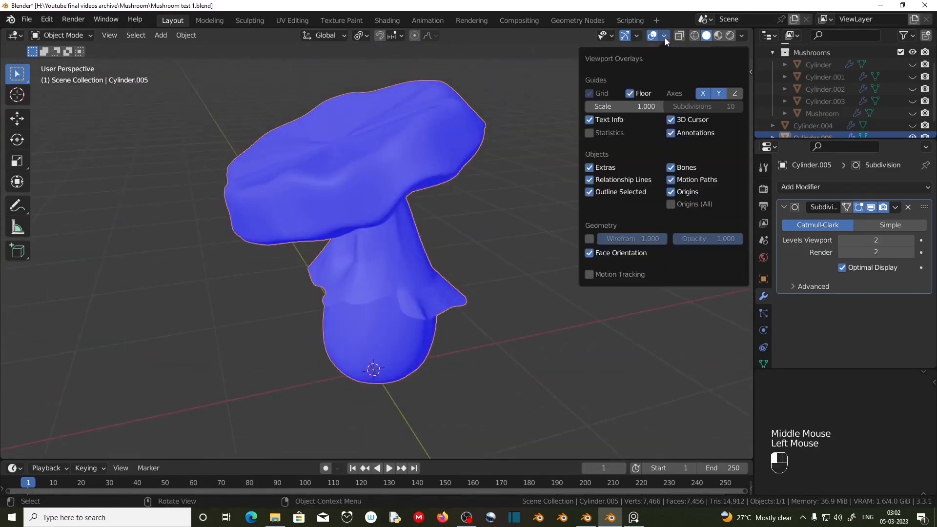
click(588, 252)
Hide the mushroom object Cylinder.005 and add a mesh cylinder at the origin
scroll(355, 276, down, 2)
scroll(859, 119, down, 2)
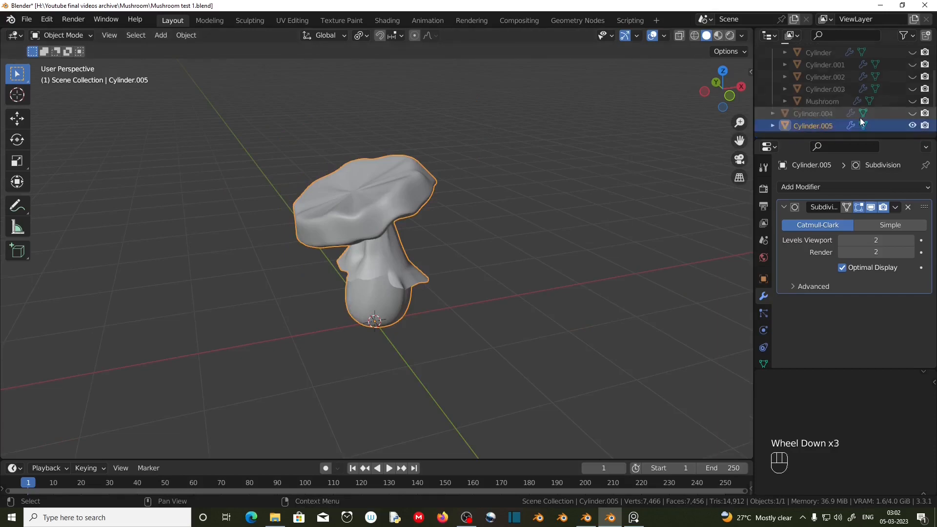
click(912, 125)
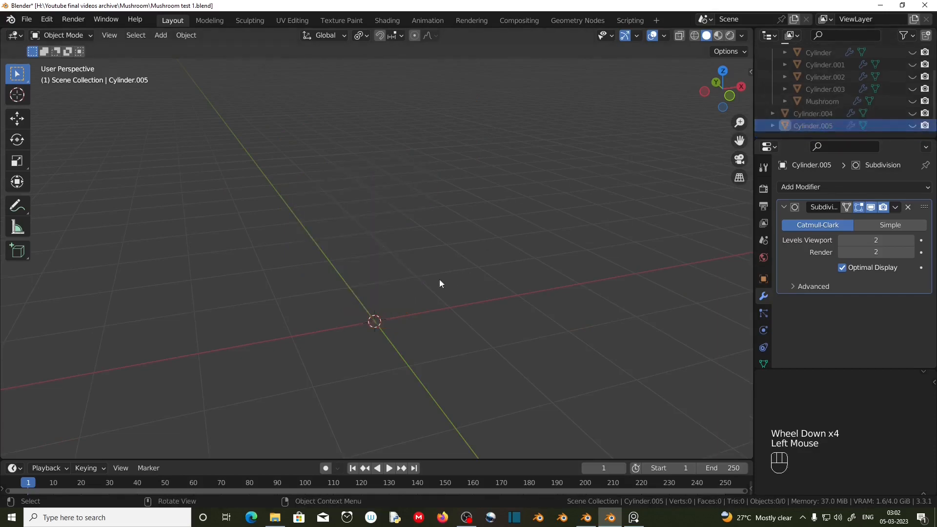
middle_drag(408, 370, 366, 330)
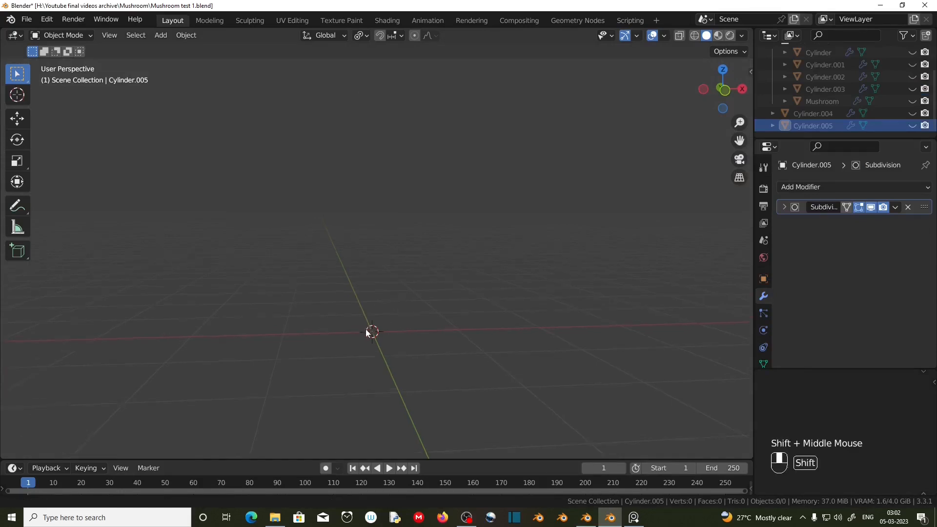
scroll(370, 353, up, 2)
key(shift+a)
mouse_move(204, 203)
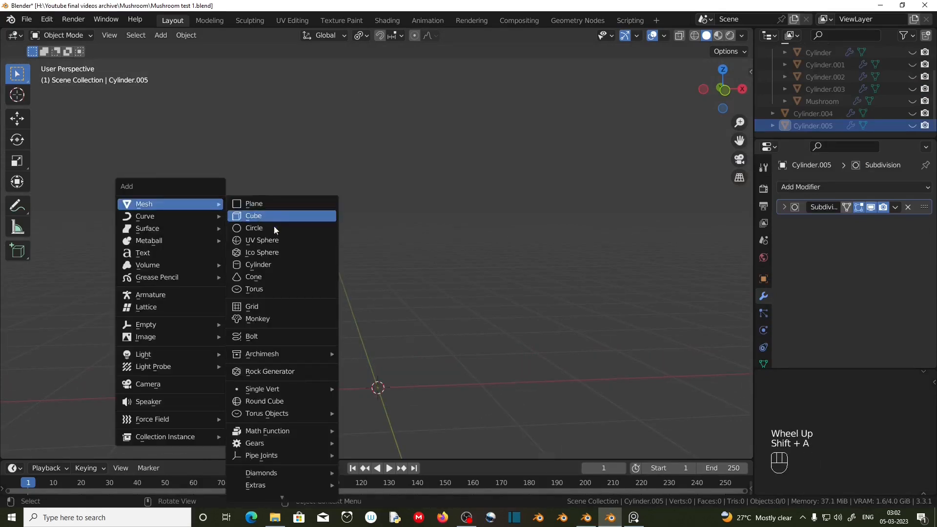
click(279, 265)
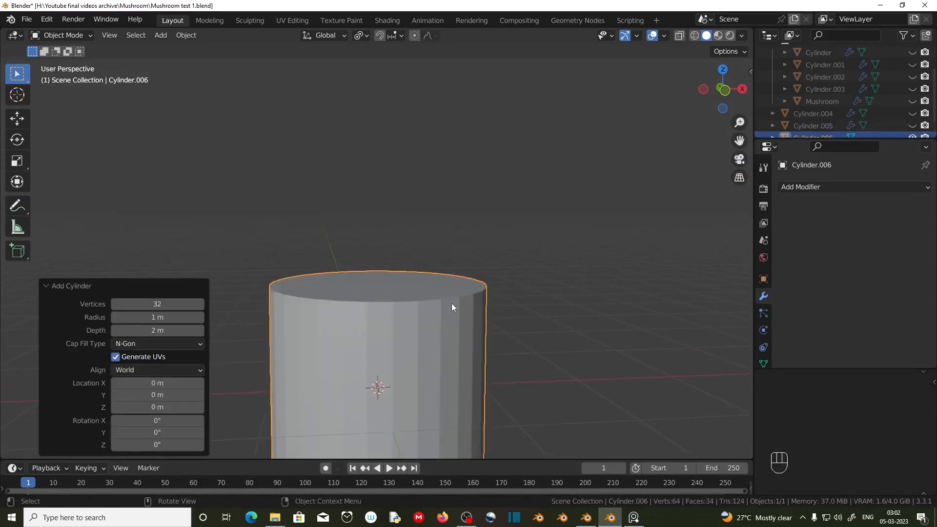
Scale the cylinder to 0.2 in X and Y only, and apply its rotation and scale
key(KP_1)
key(Escape)
key(s)
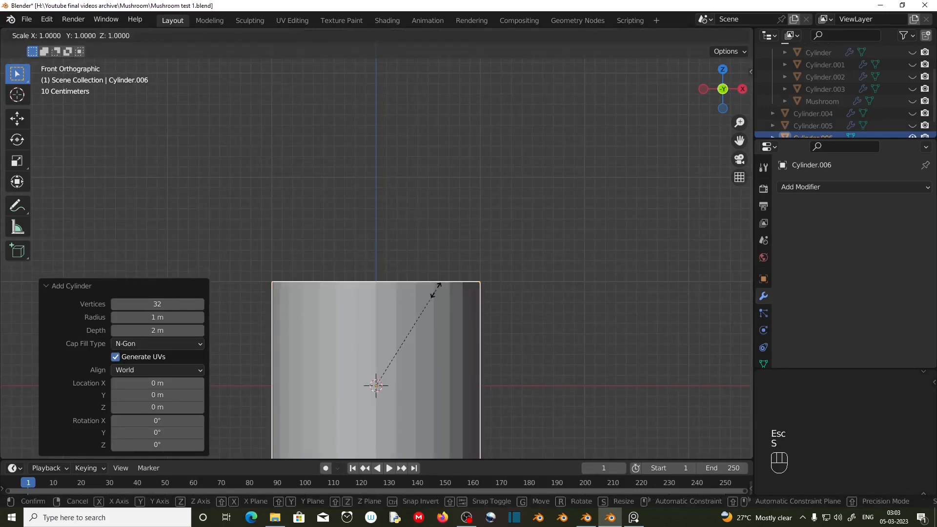
key(shift+z)
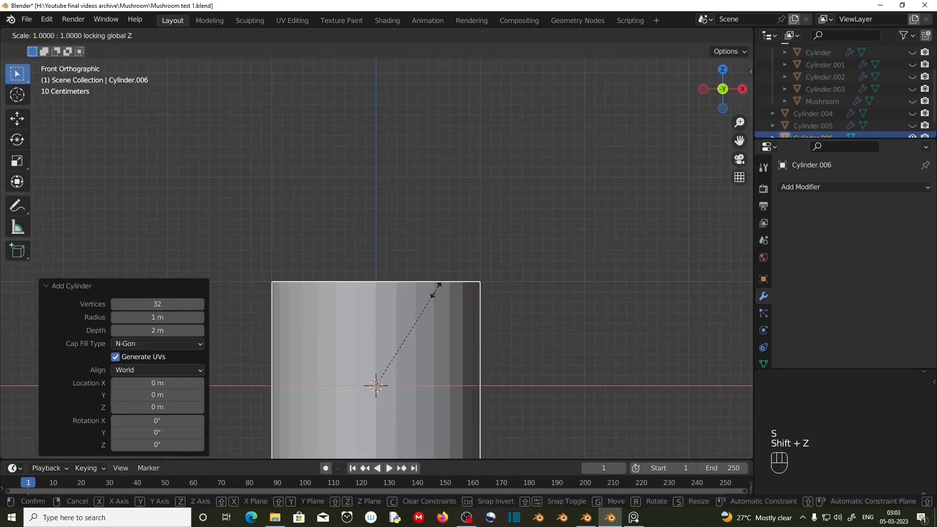
key(KP_Decimal)
key(KP_2)
key(KP_Enter)
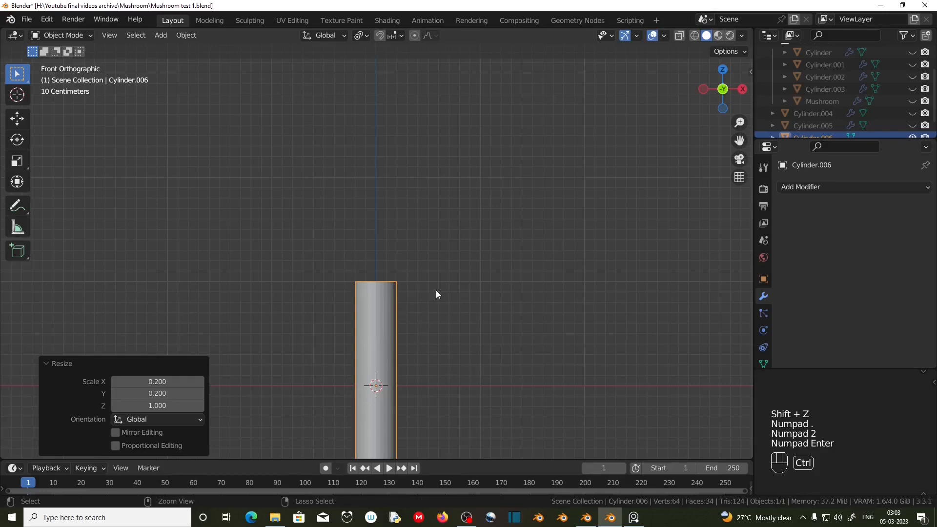
key(ctrl+a)
click(436, 291)
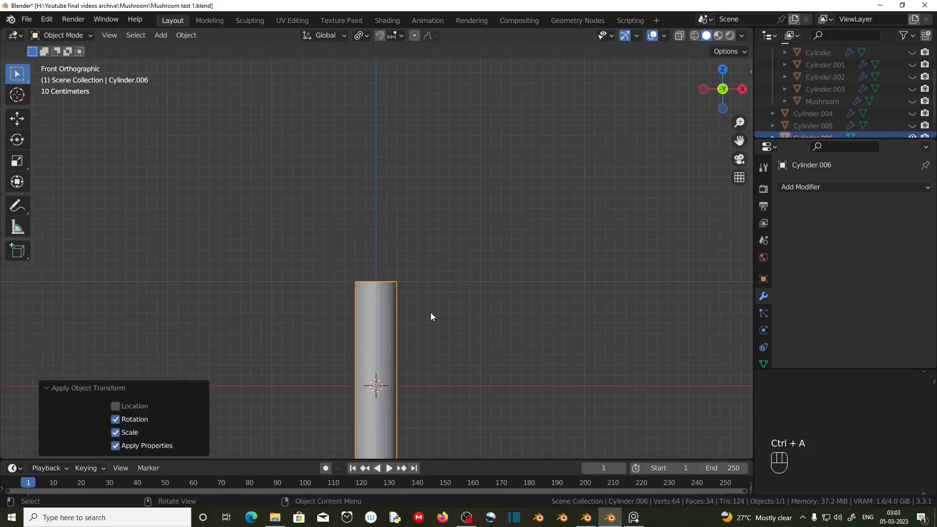
Move the cylinder's whole mesh up 1 m along Z in Edit Mode so its base sits on the origin
key(Tab)
key(a)
key(g)
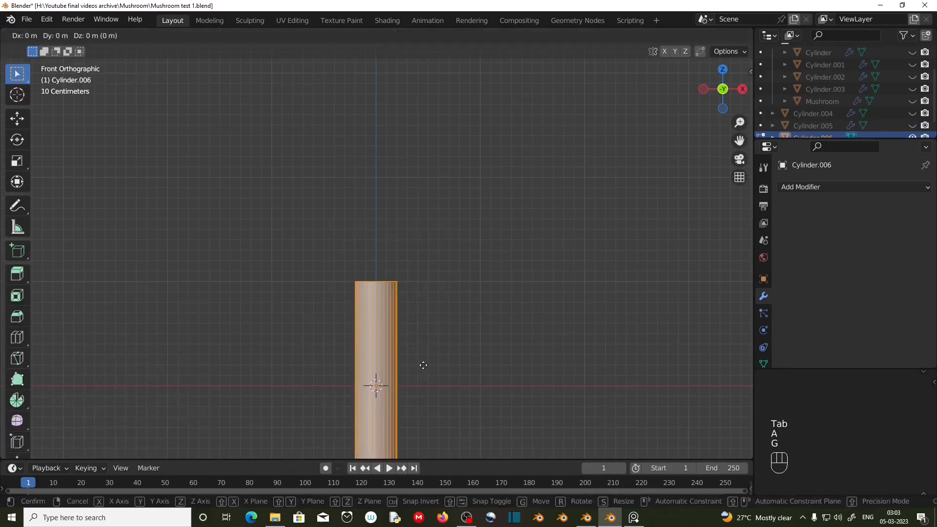
text(z)
text(1)
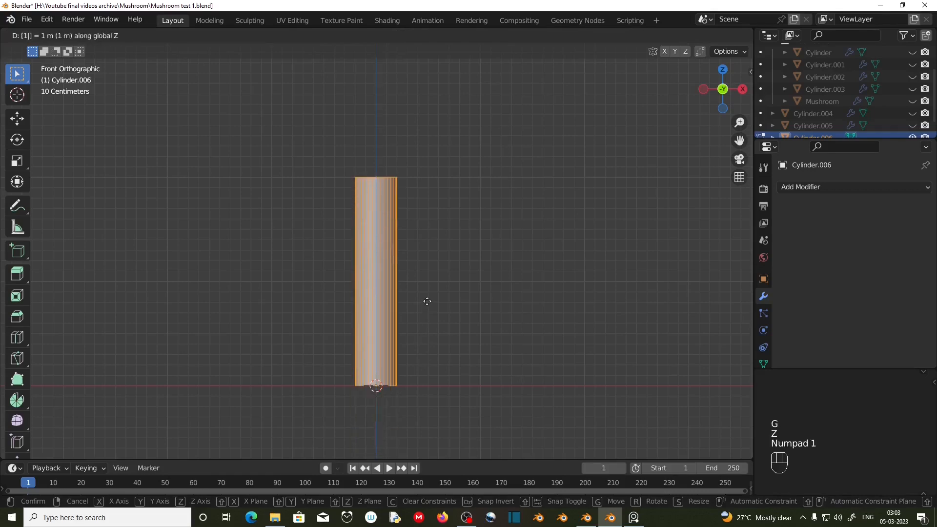
key(Return)
Add an edge loop near the stem's base with a slide factor of about 0.709 and scale it by about 1.88
shift+middle_drag(388, 343, 401, 375)
key(ctrl+r)
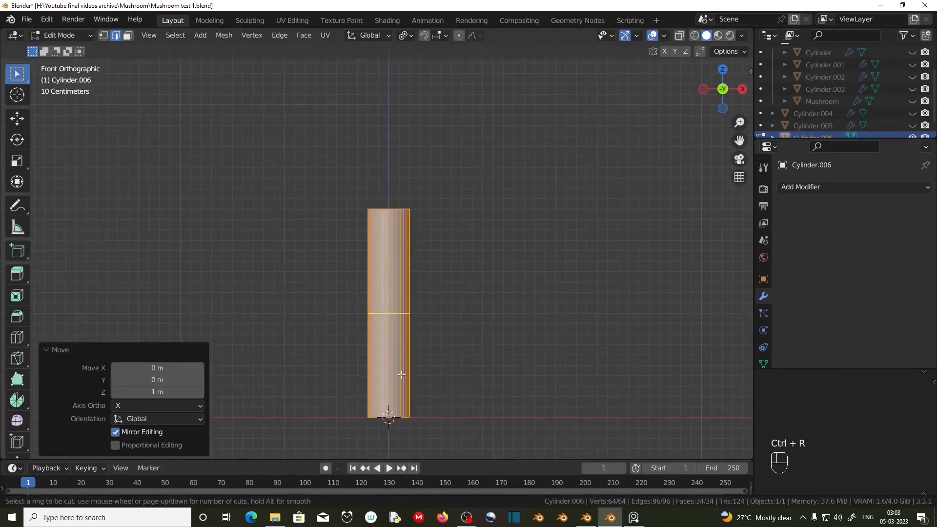
click(401, 374)
click(410, 447)
key(s)
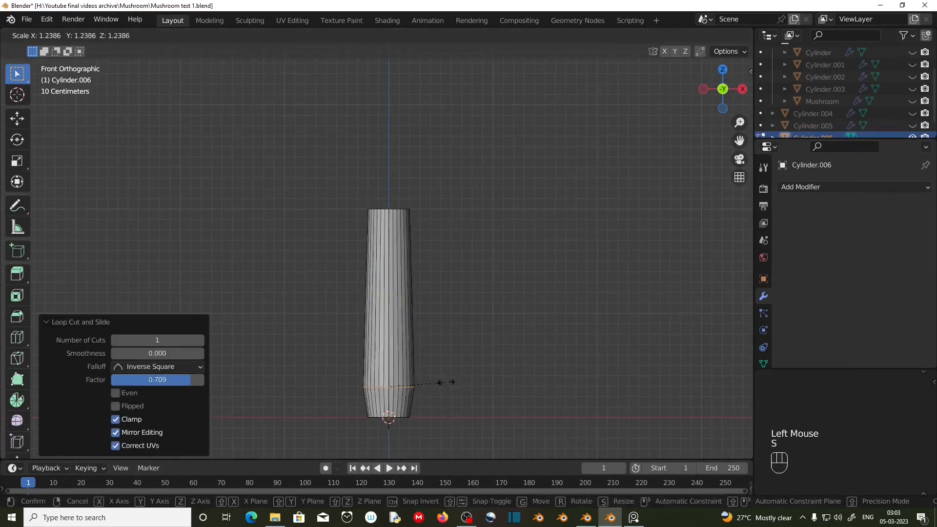
click(476, 386)
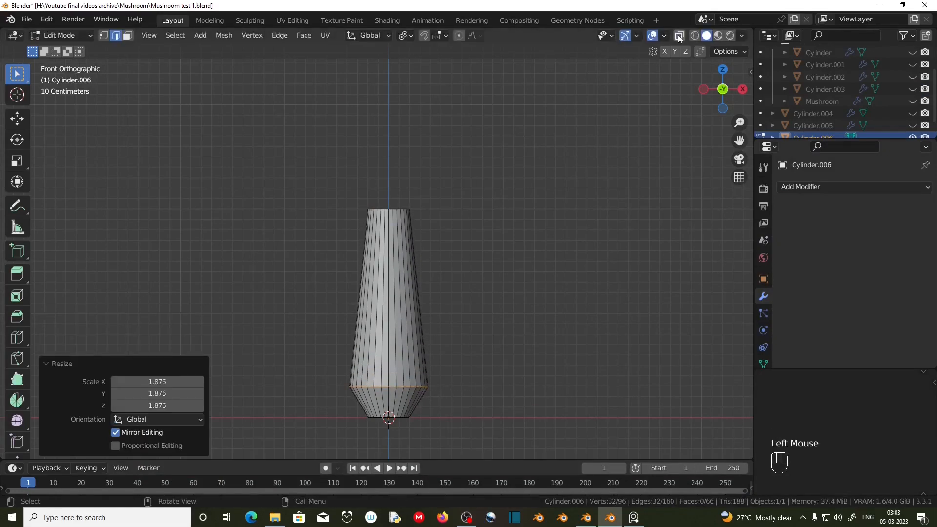
Extrude the stem's top ring up about 0.197 m and scale it outward to form the cap's wide underside
click(678, 36)
drag(318, 151, 473, 235)
key(e)
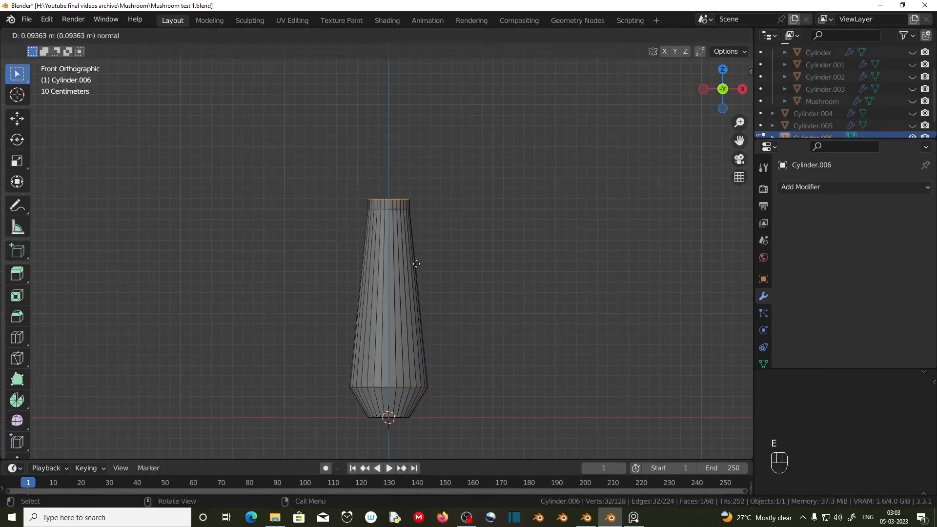
click(427, 209)
key(s)
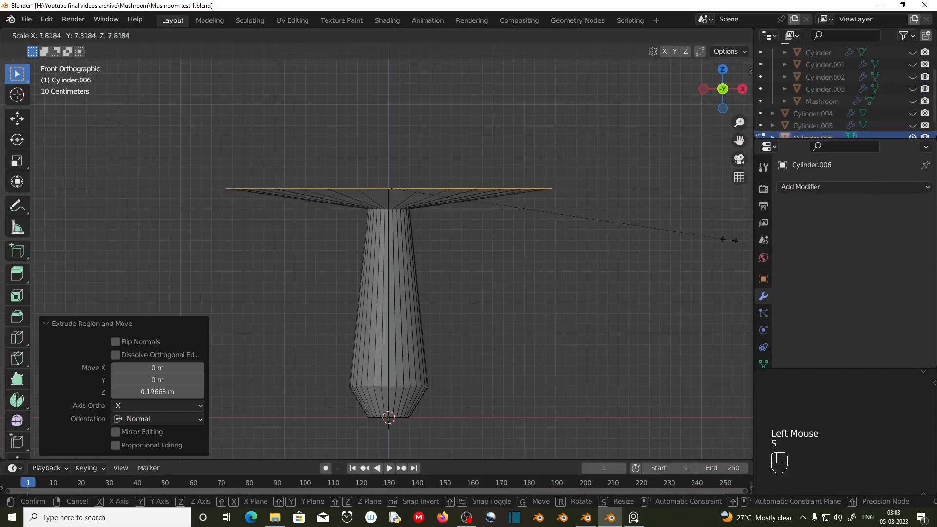
click(110, 229)
Move the cap section, including the stem's top ring, up about 0.248 m along Z
drag(134, 132, 619, 246)
key(g)
key(z)
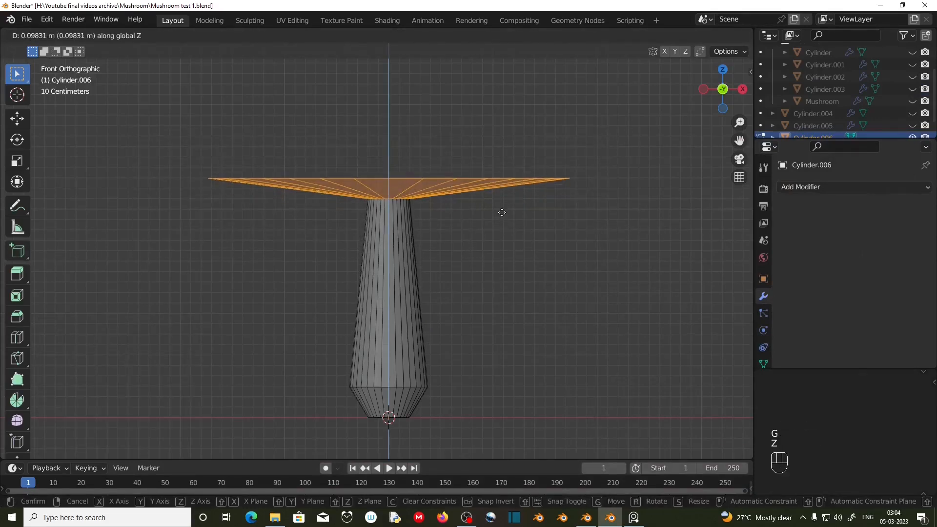
click(501, 200)
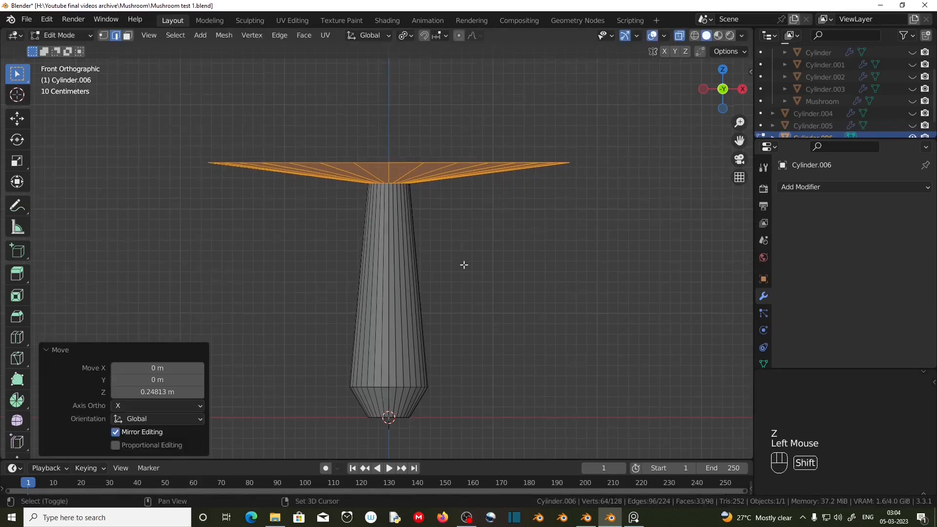
Extrude the cap's outer rim up about 1.27 m and scale the new ring to 0.062 to form a cone
shift+middle_drag(464, 264, 471, 352)
drag(151, 165, 597, 260)
key(e)
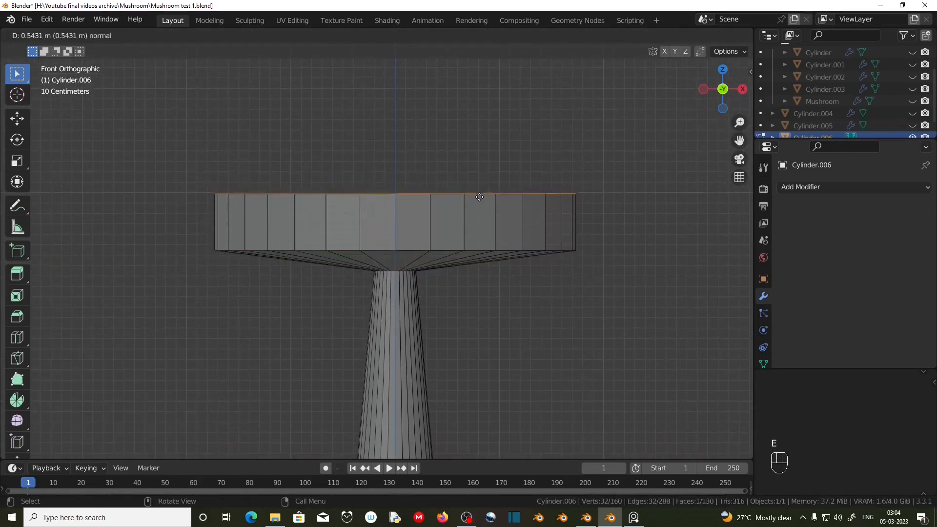
right_click(486, 121)
key(s)
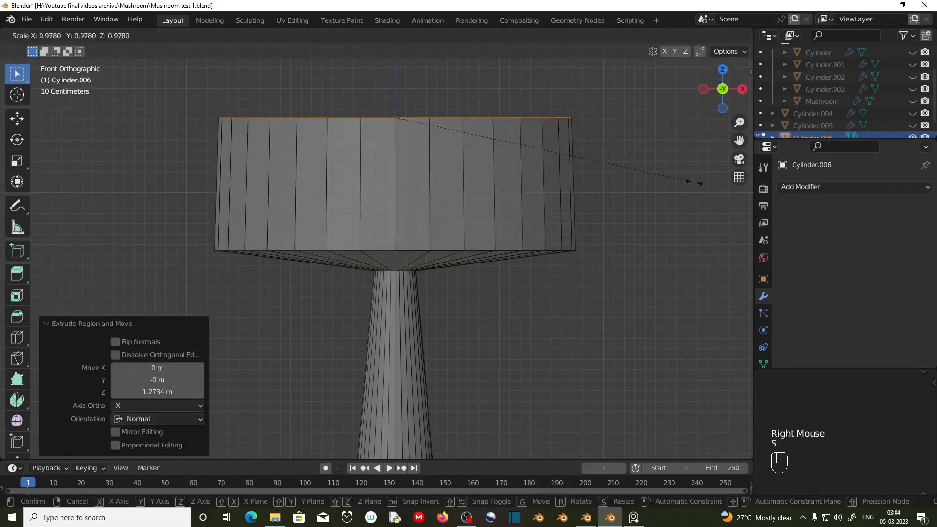
click(413, 125)
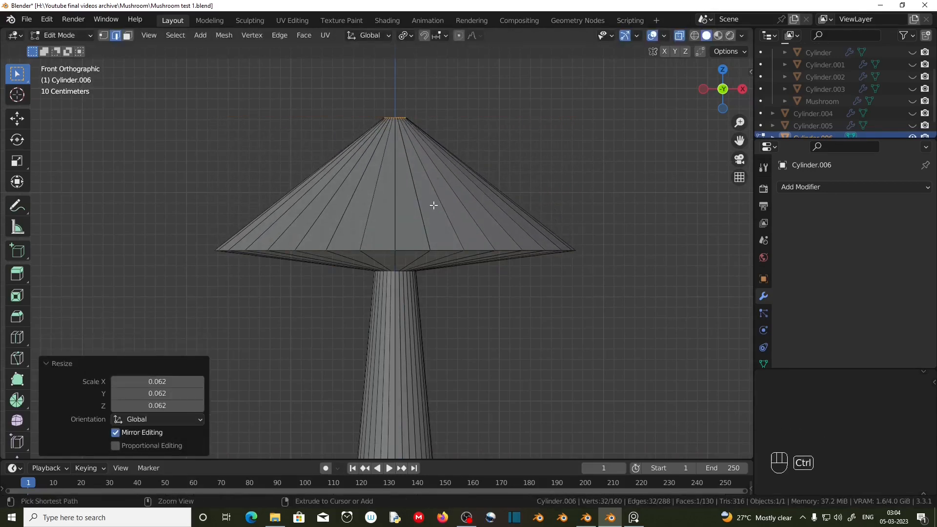
Add an edge loop around the middle of the cone with a factor of 0.044 and scale it by 1.35
key(ctrl+r)
click(434, 205)
click(441, 208)
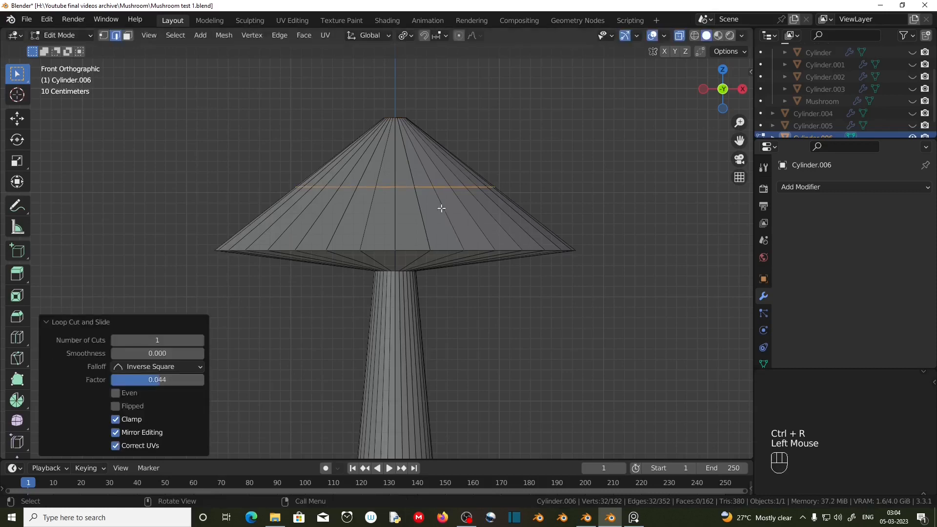
key(s)
click(539, 216)
Add an edge loop around the upper part of the stem with a slide factor of about -0.493
shift+middle_drag(395, 317, 403, 192)
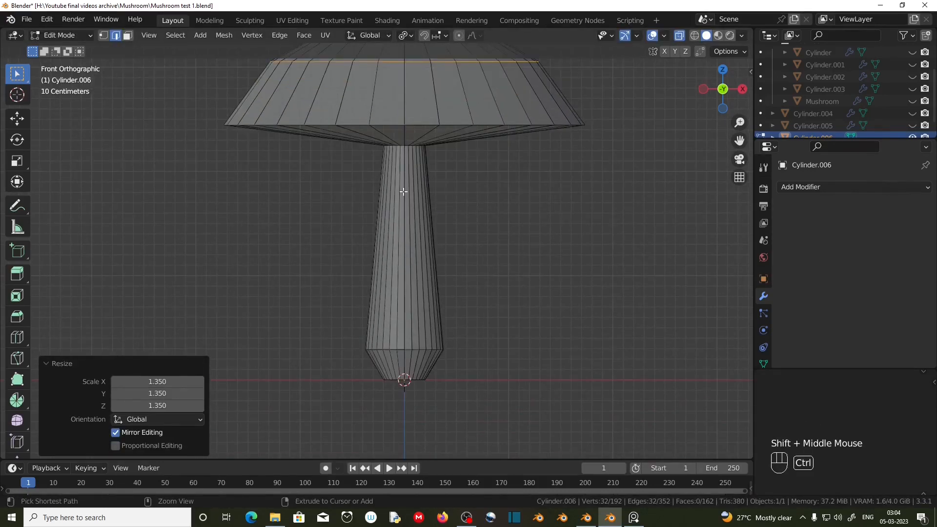
key(ctrl+r)
click(404, 192)
click(413, 182)
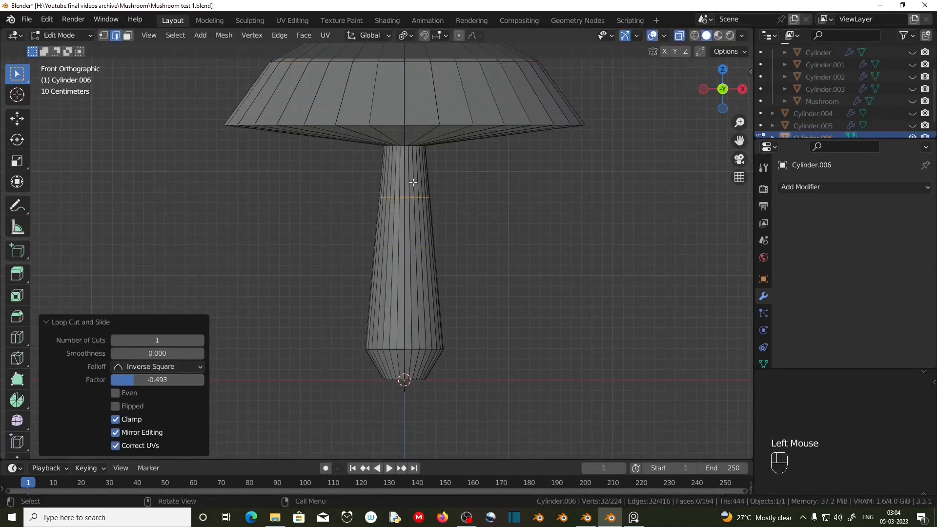
Extrude the upper stem loop down about 0.48 m and scale it by about 1.92 to form a flared skirt
key(e)
click(424, 245)
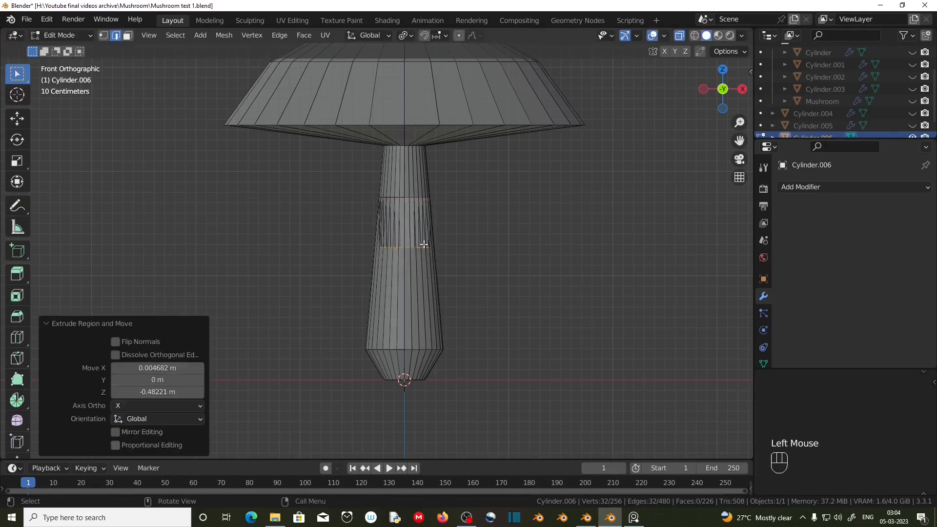
key(s)
click(457, 272)
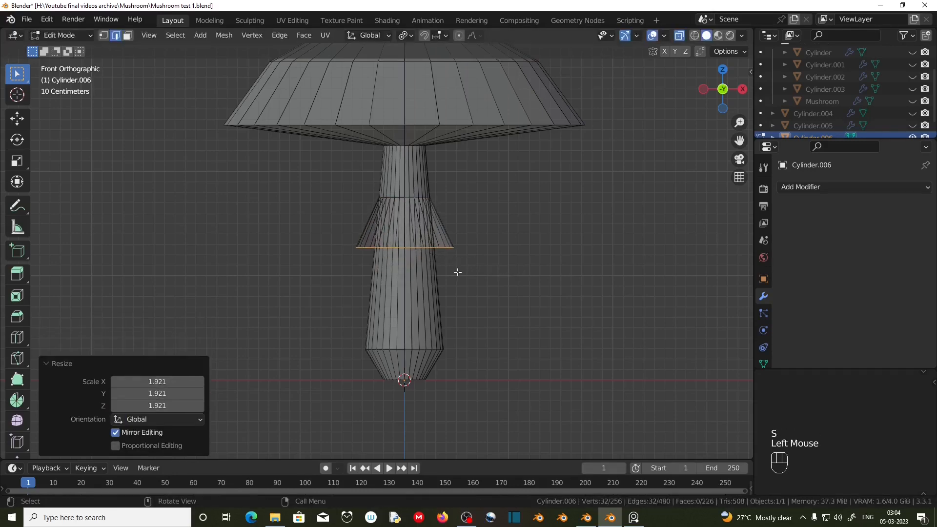
Pull the skirt's lower edge on the -X side about 0.15 m outward and 0.69 m down using proportional editing with Smooth falloff
double_click(359, 248)
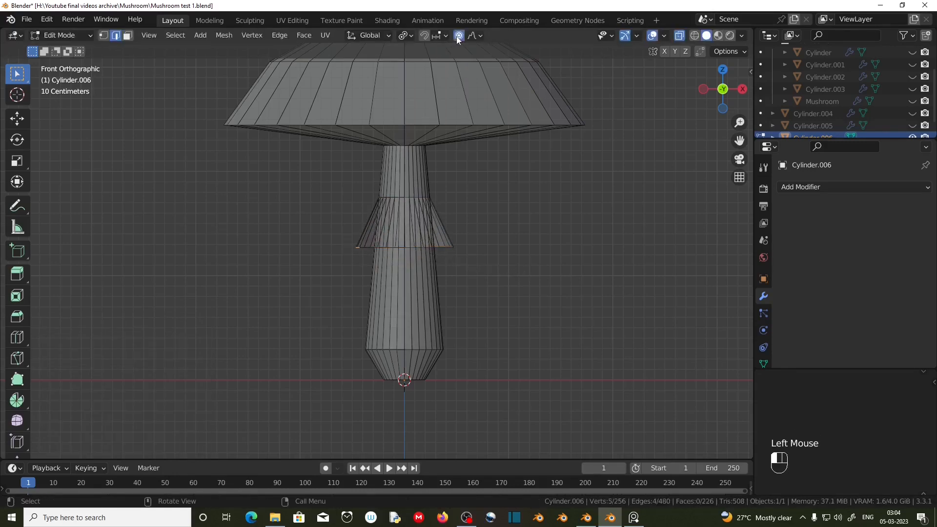
click(473, 35)
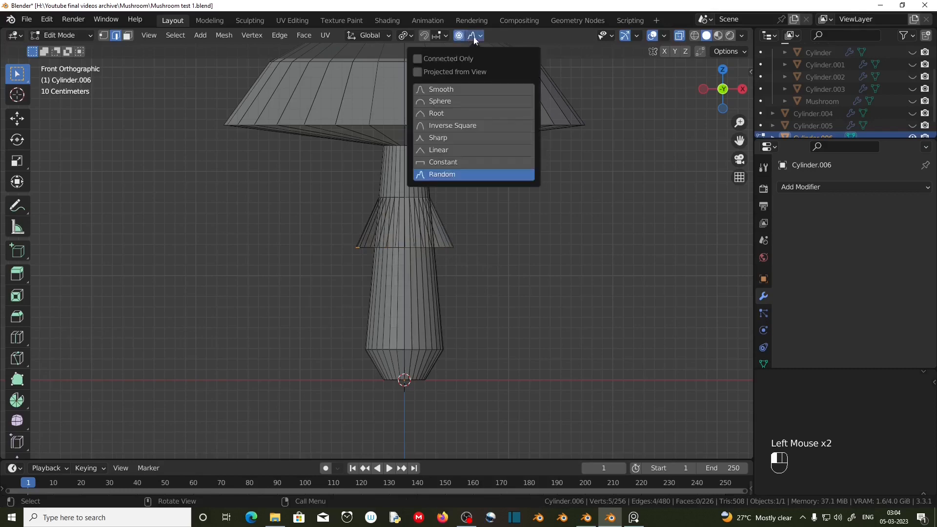
click(432, 90)
key(g)
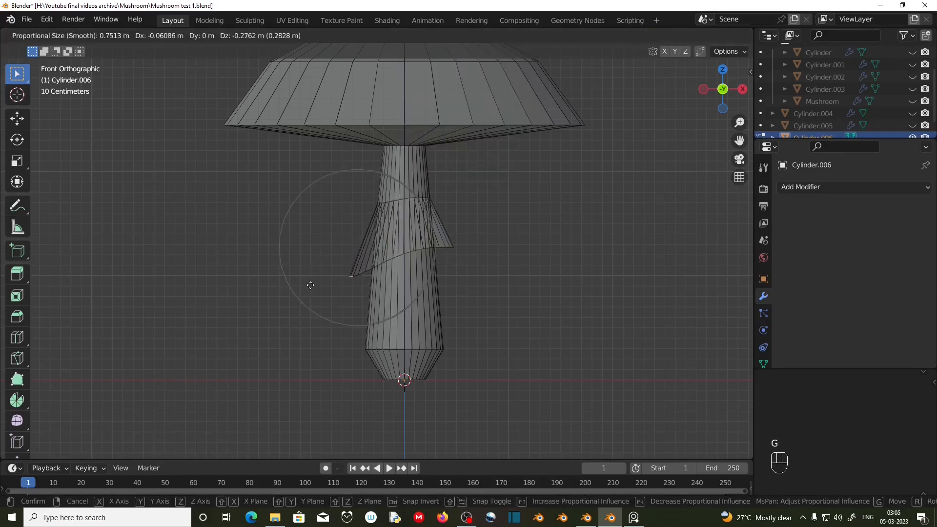
Move the skirt's lower edge on the +X side outward from the stem with proportional editing
click(462, 255)
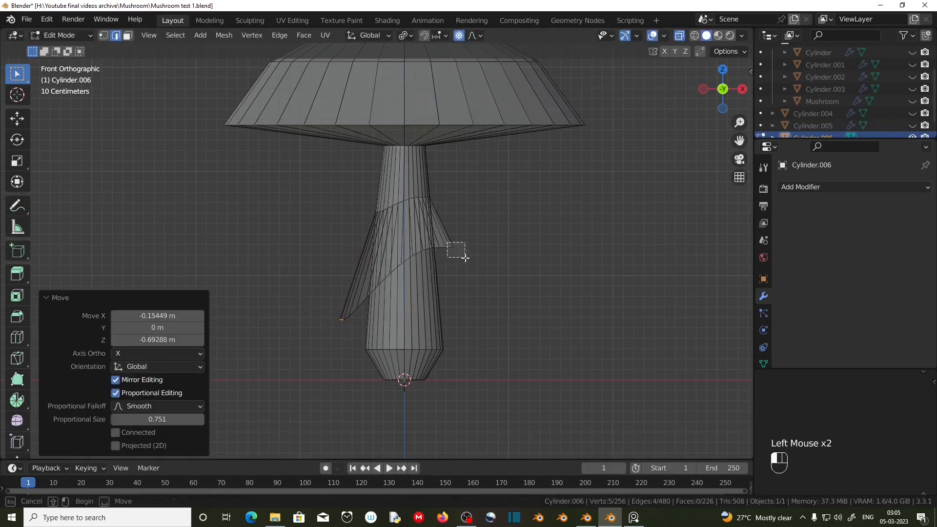
key(g)
click(485, 249)
Select the skirt's entire lower edge loop and randomize its vertices by 0.12 m
middle_drag(491, 264, 360, 325)
alt+click(354, 324)
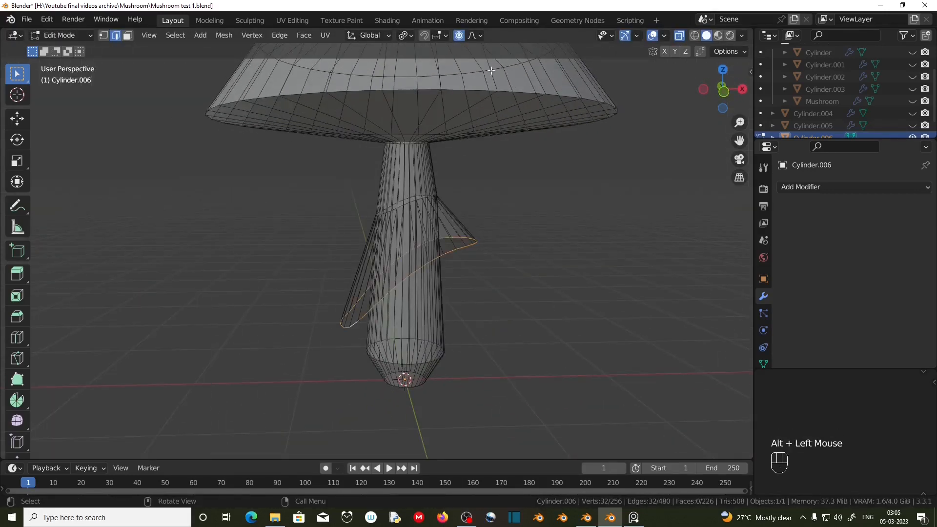
click(224, 35)
mouse_move(274, 45)
click(367, 130)
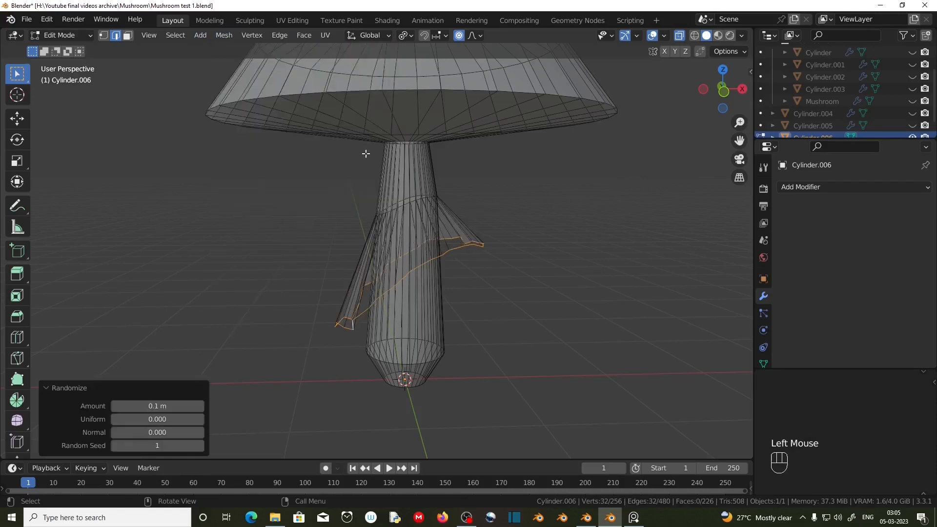
middle_drag(366, 154, 381, 233)
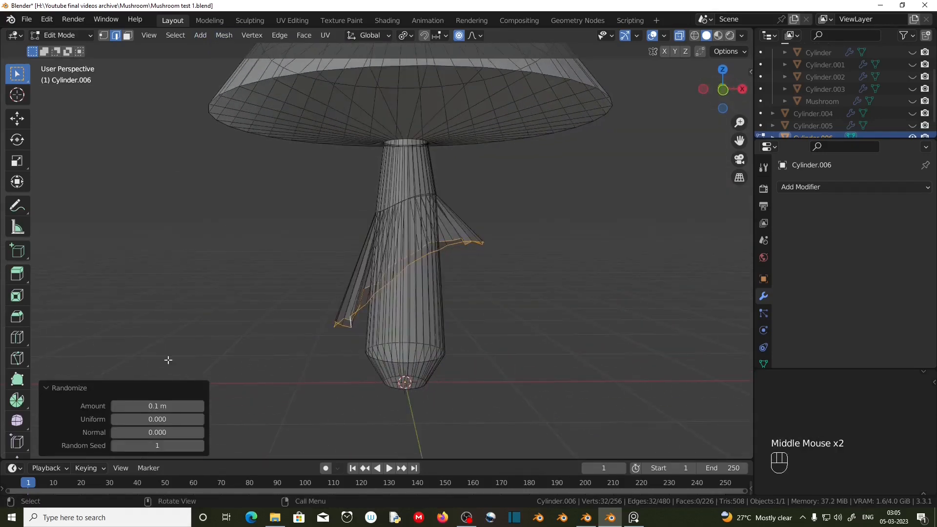
click(200, 406)
click(200, 406)
Turn off X-ray display and recalculate the normals of the whole mesh to the outside
middle_drag(451, 319, 422, 317)
click(678, 35)
scroll(424, 312, up, 3)
scroll(422, 317, down, 2)
middle_drag(422, 317, 423, 319)
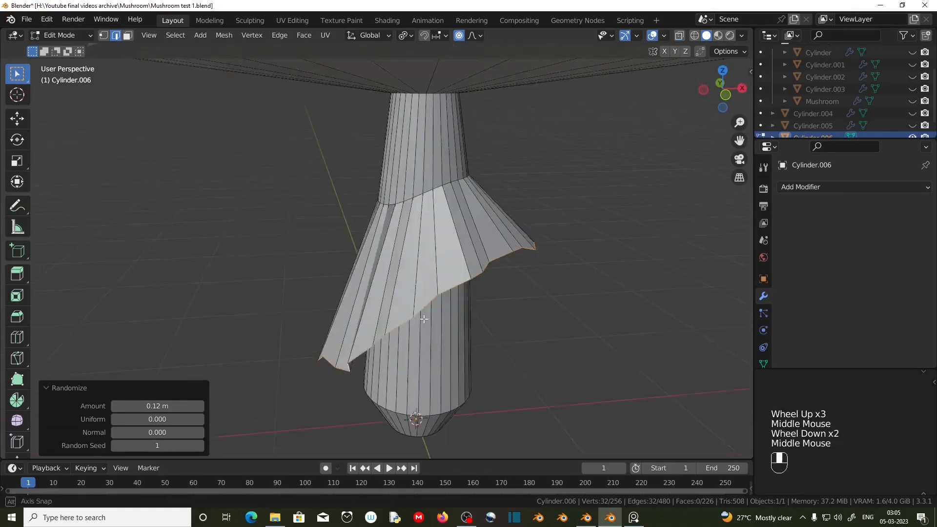
key(shift+n)
key(a)
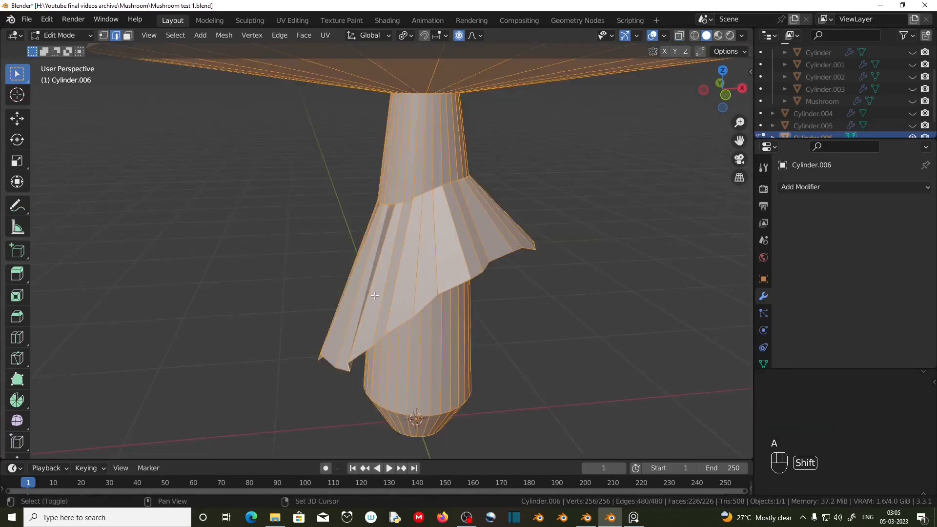
key(shift+n)
Show the Face Orientation overlay, check the normals around the skirt and cap, and hide the overlay
click(665, 36)
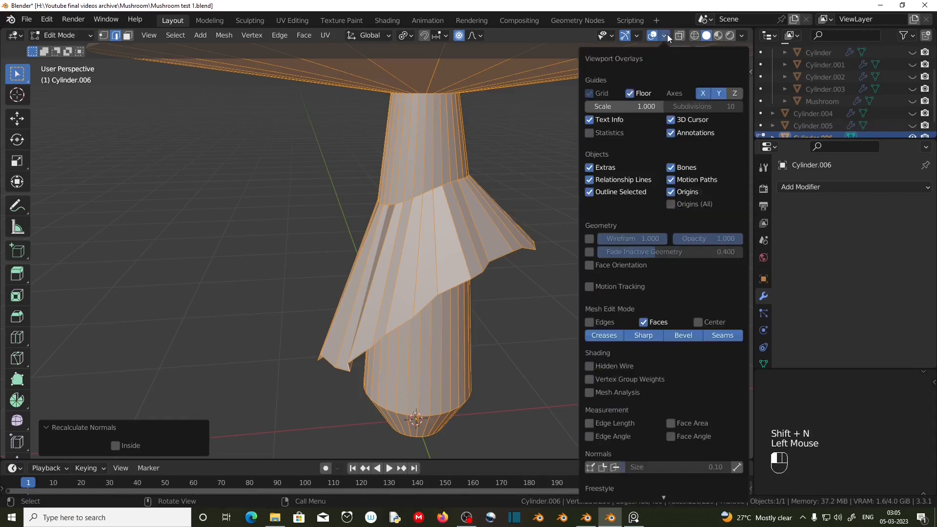
click(588, 265)
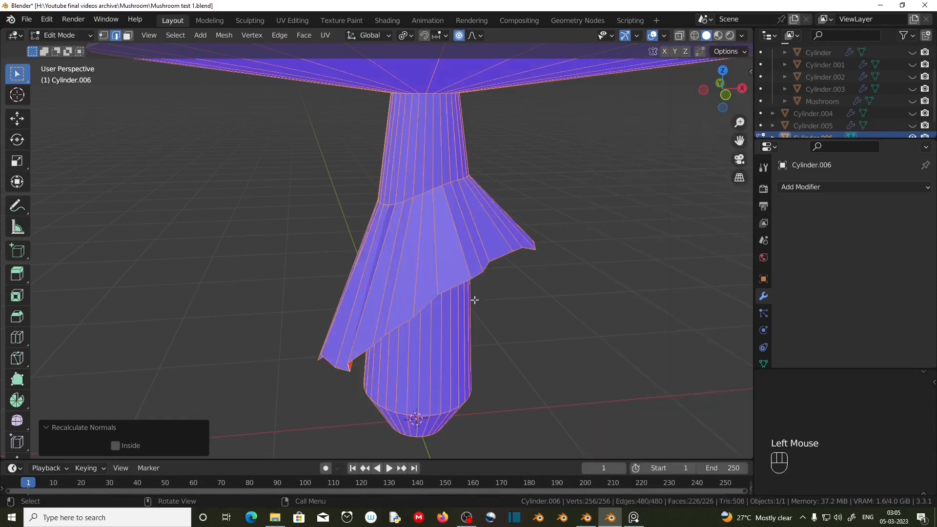
scroll(474, 300, down, 2)
middle_drag(460, 297, 415, 325)
click(664, 36)
click(665, 35)
click(600, 265)
Add an edge loop on the cap's underside close to the stem with a slide factor of about 0.829
middle_drag(415, 324, 455, 318)
scroll(454, 316, up, 1)
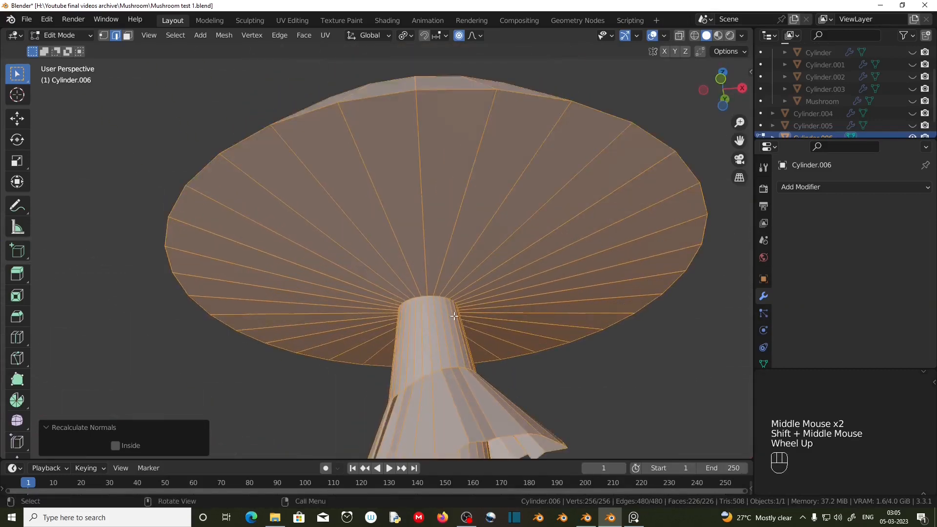
key(ctrl+r)
click(440, 266)
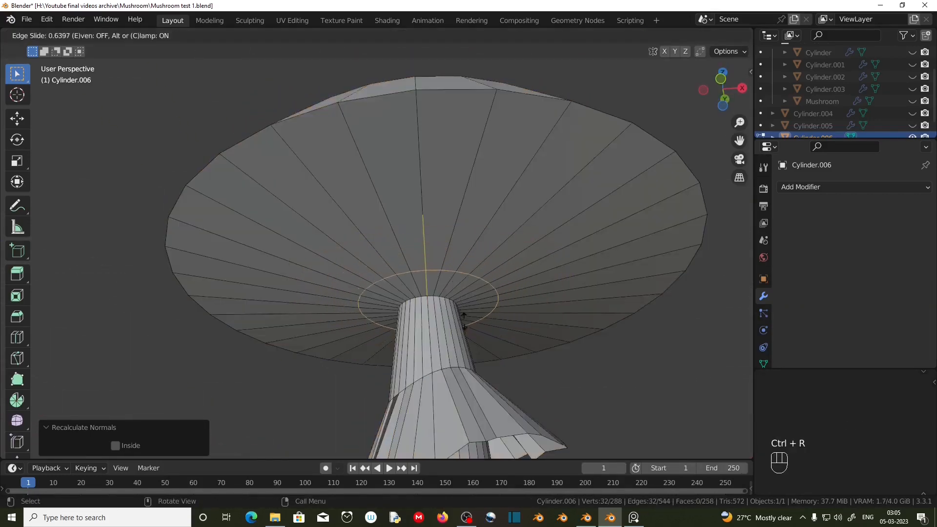
click(464, 339)
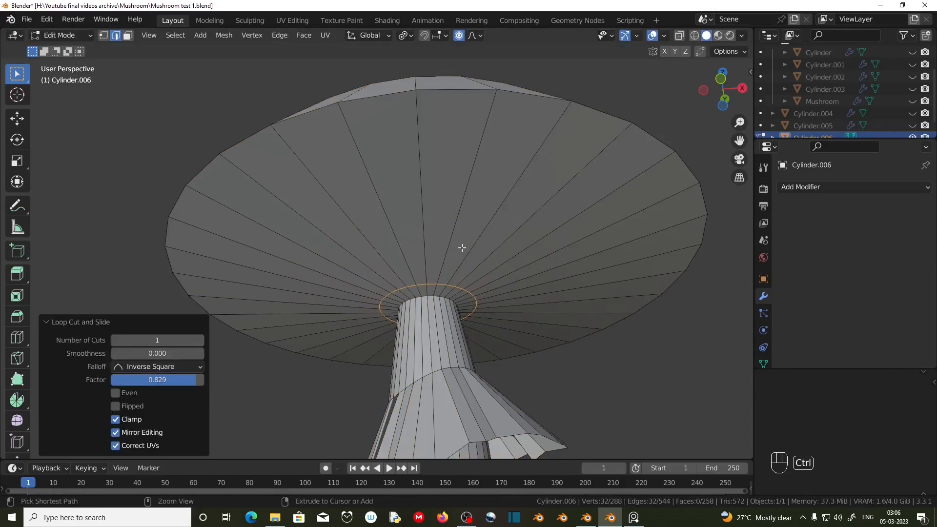
Add a second underside loop outside the first with a factor of 0.798 and move it down about 0.116 m along Z
key(ctrl+r)
click(462, 246)
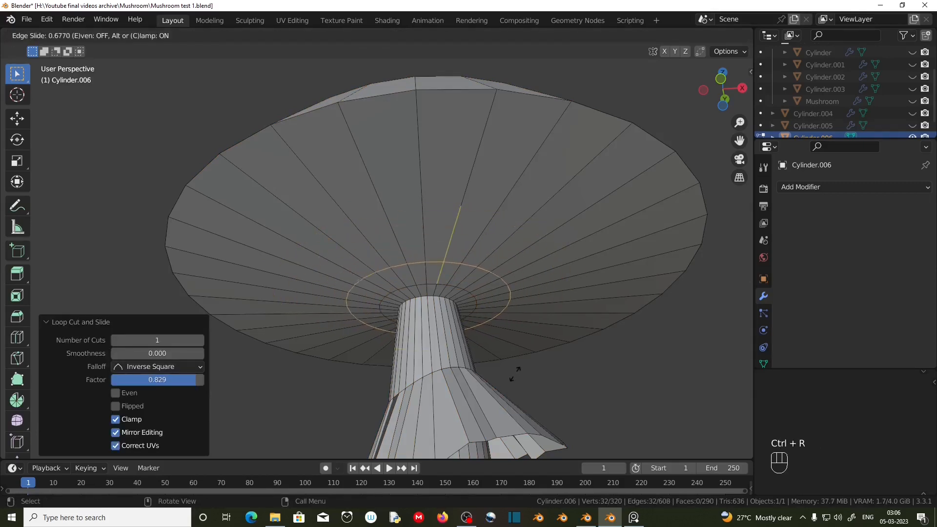
click(524, 392)
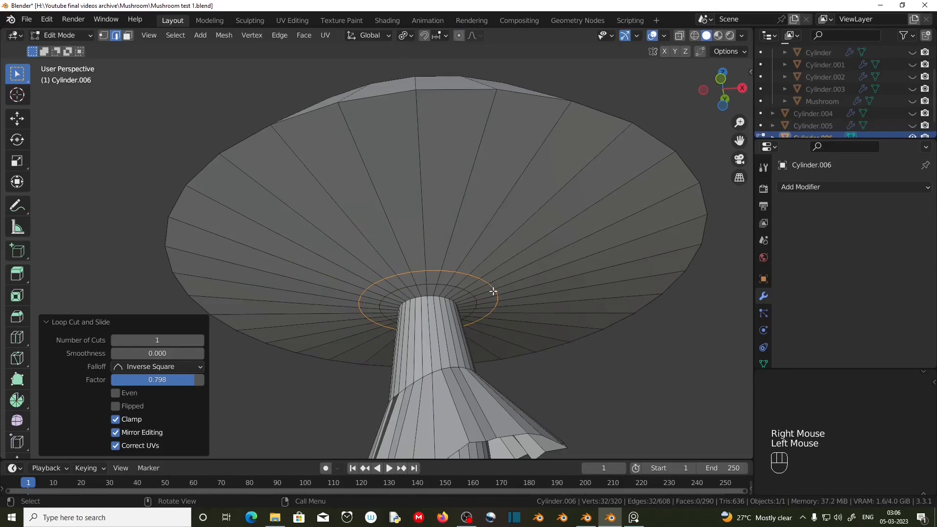
key(g)
key(z)
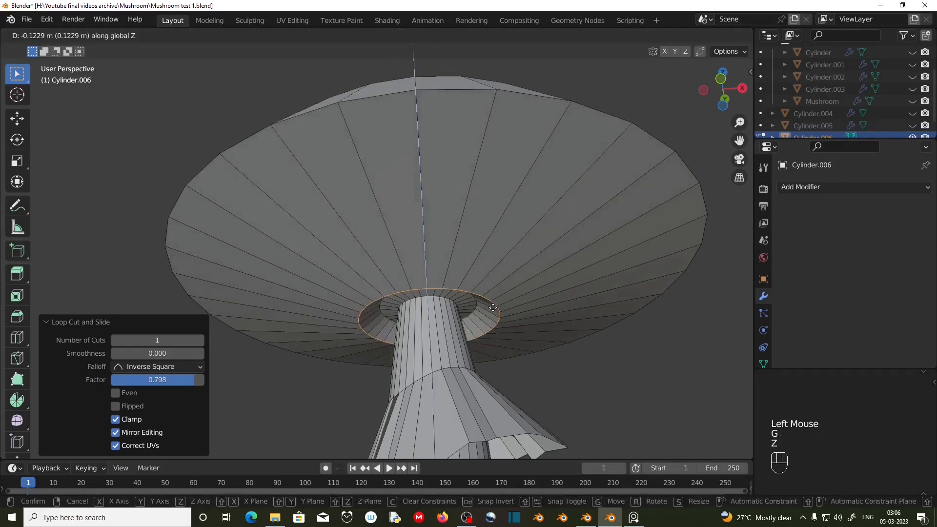
click(493, 306)
Add an edge loop on the cap's outer surface near the rim with a slide factor of about 0.77
middle_drag(493, 306, 573, 289)
key(ctrl+r)
click(576, 293)
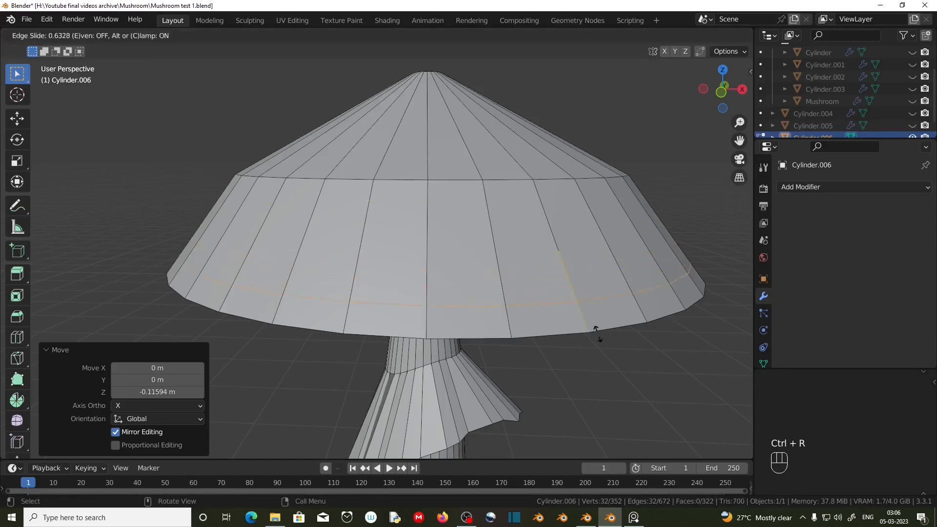
click(606, 341)
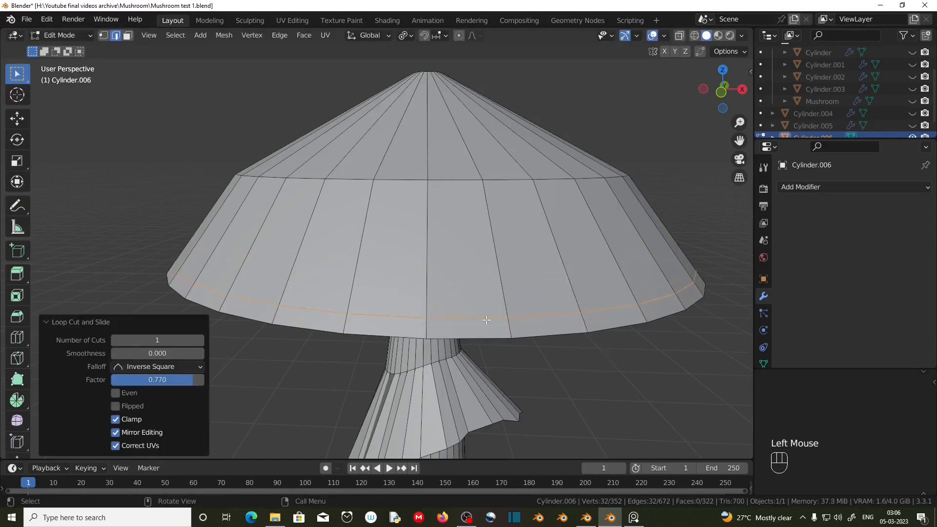
Separate the wide ring of underside faces between the cap's rim and the lowered loop into its own object
scroll(371, 340, up, 2)
middle_drag(468, 377, 410, 239)
click(127, 36)
alt+click(456, 251)
scroll(457, 252, down, 1)
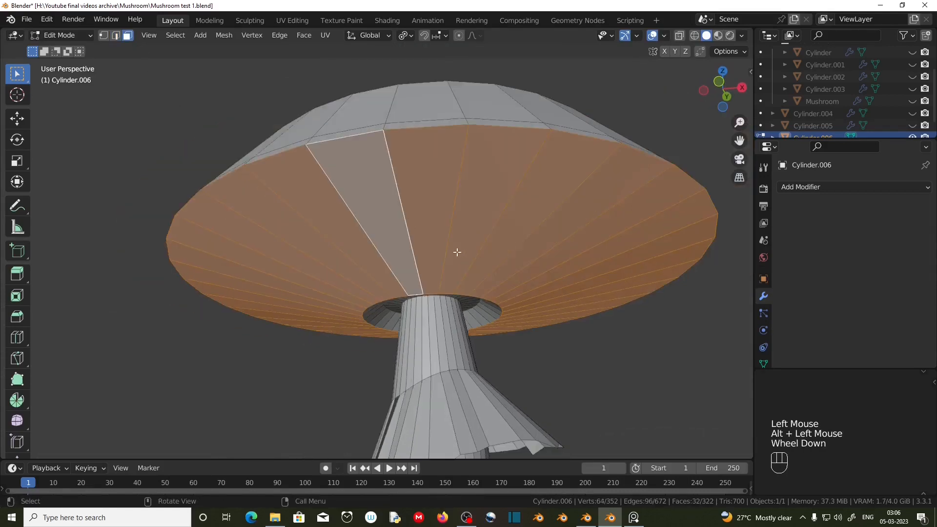
key(p)
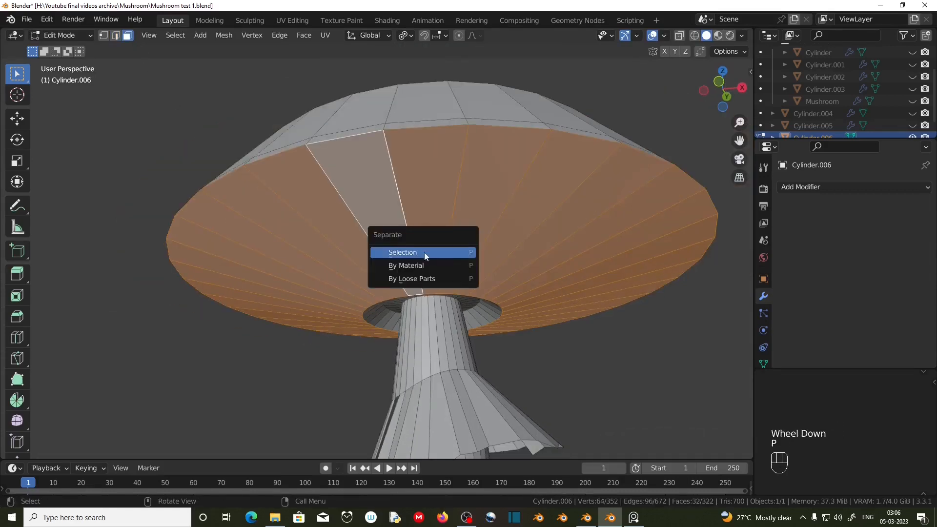
click(424, 253)
key(Tab)
Add a Subdivision Surface modifier to the separated cap underside and raise its viewport level by one
click(464, 241)
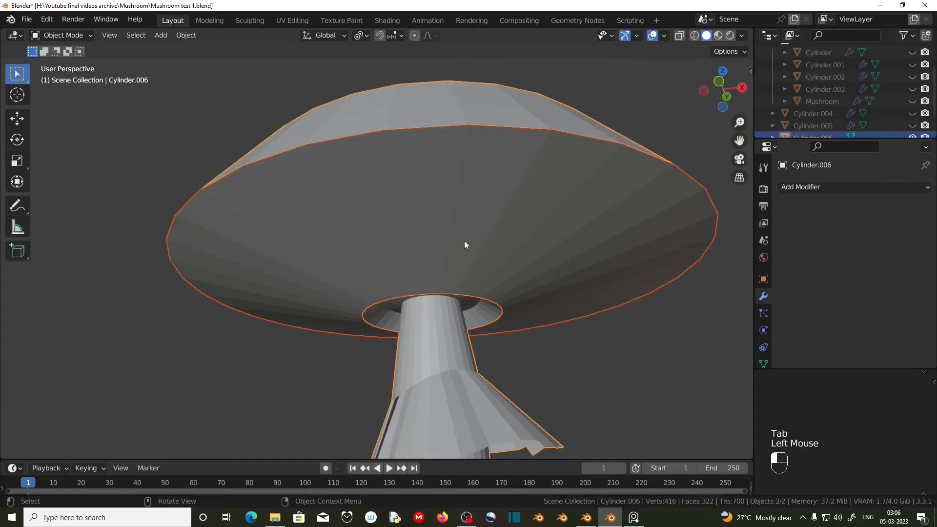
click(794, 188)
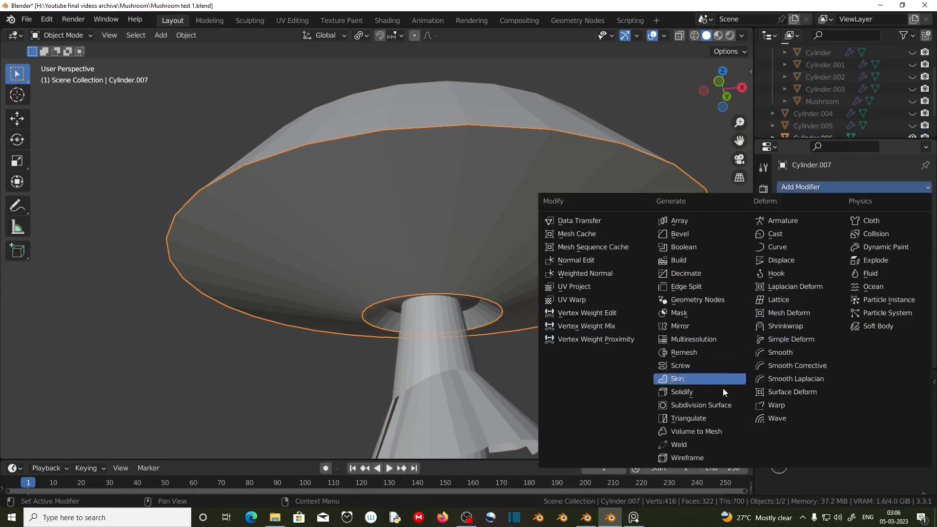
click(702, 405)
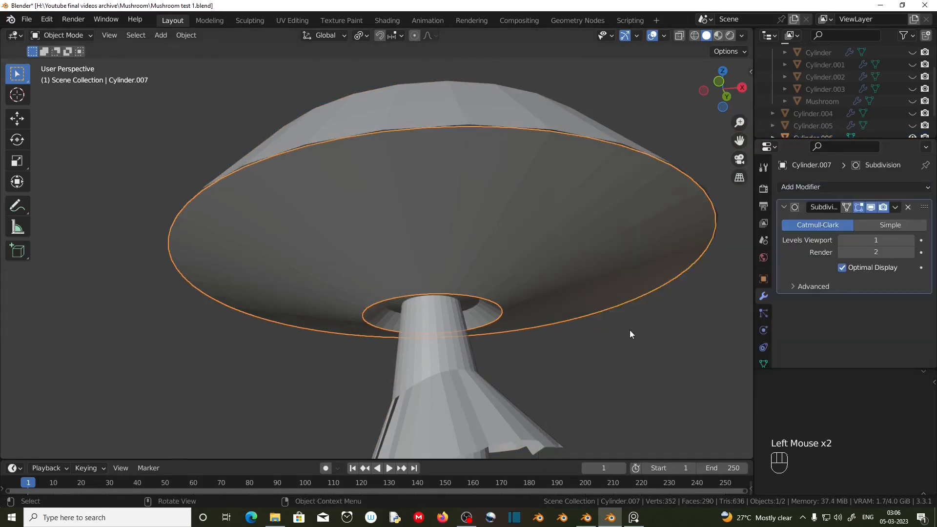
click(909, 241)
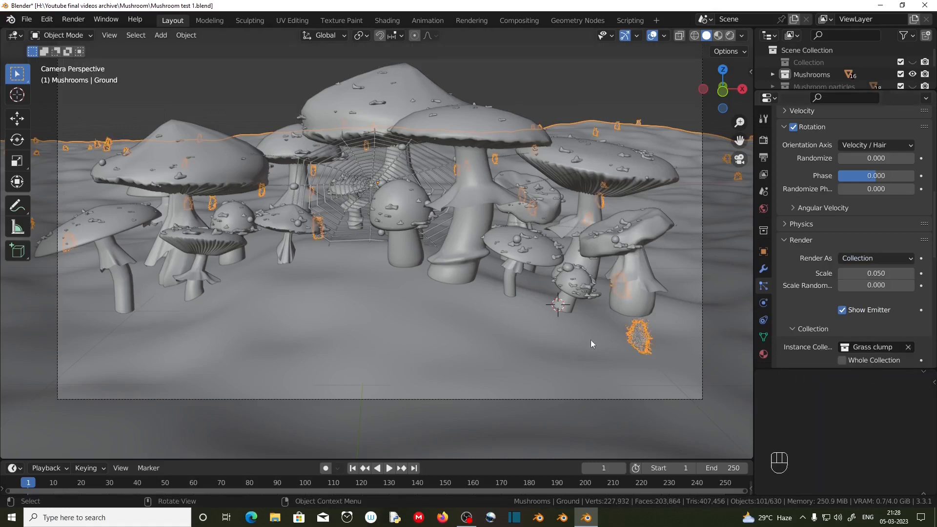
Set the ground's grass particle rotation to the Global Y orientation axis with a randomize value of 0.050
scroll(833, 238, up, 2)
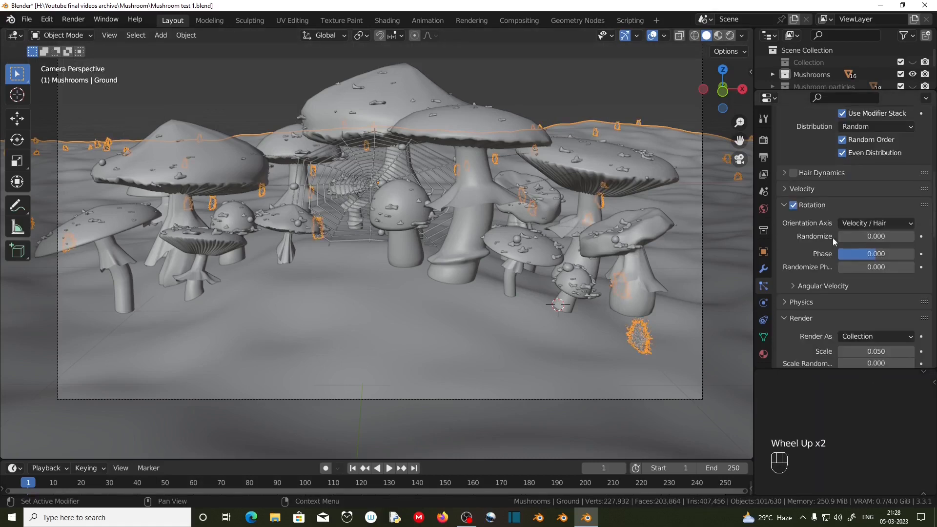
click(873, 223)
click(865, 224)
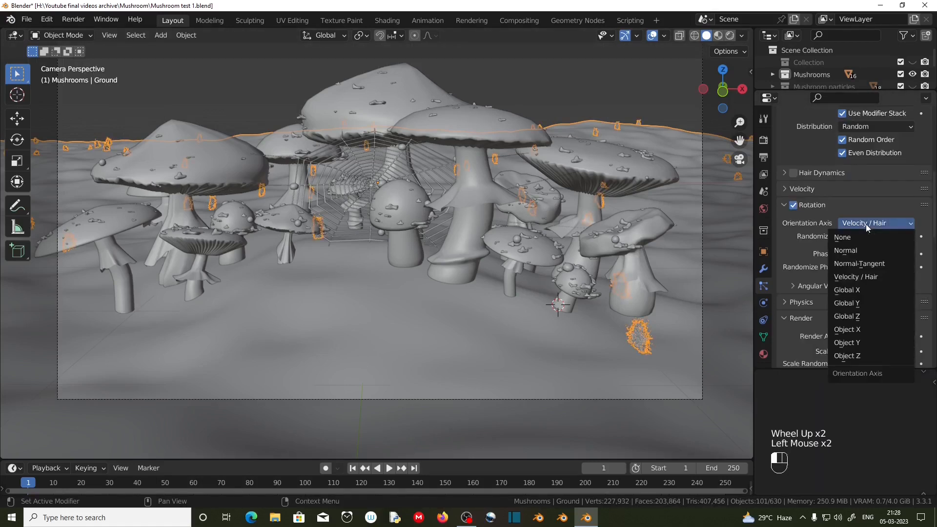
click(867, 305)
click(876, 236)
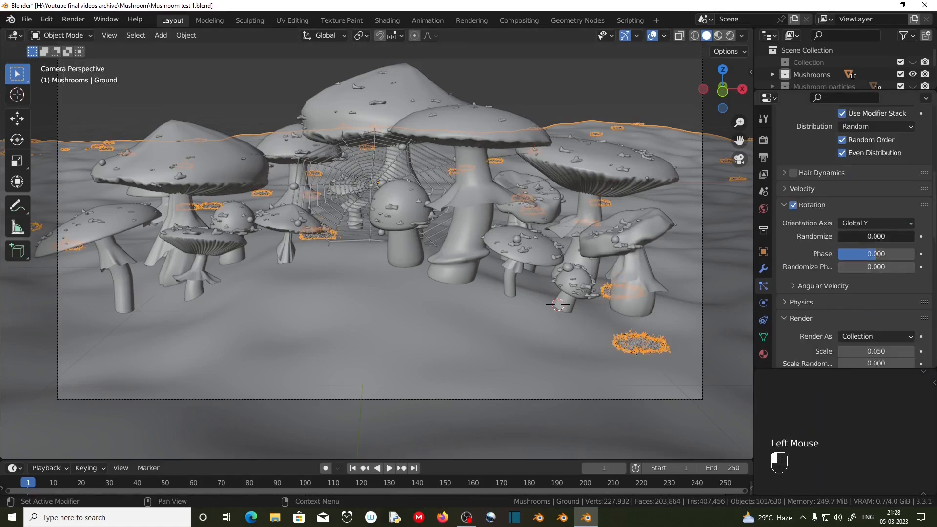
click(858, 236)
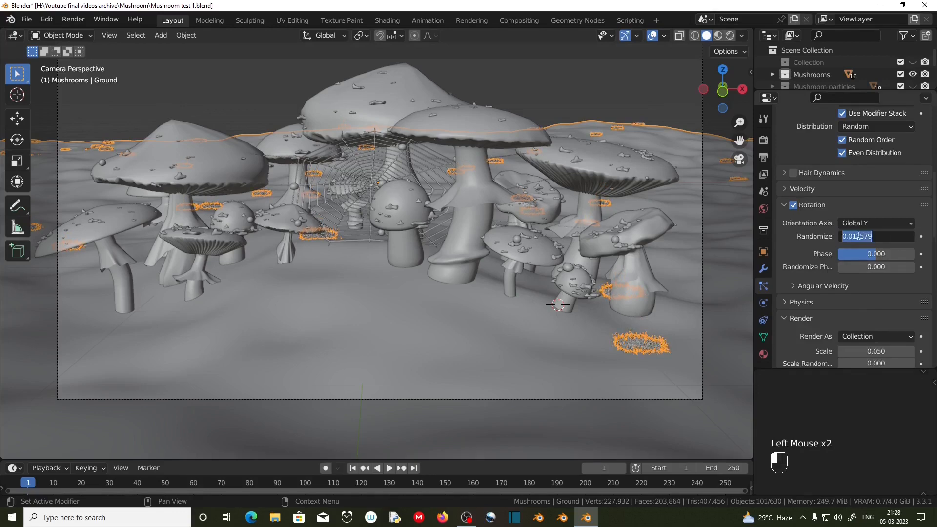
key(BackSpace)
scroll(475, 277, up, 2)
shift+middle_drag(476, 276, 284, 221)
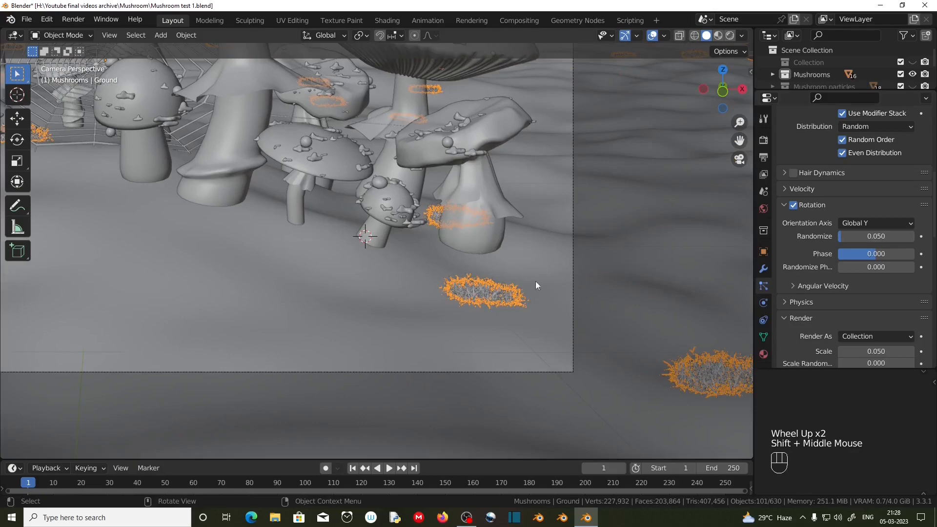
Increase the render scale of the ground's grass clump particles to 0.125
scroll(811, 280, down, 2)
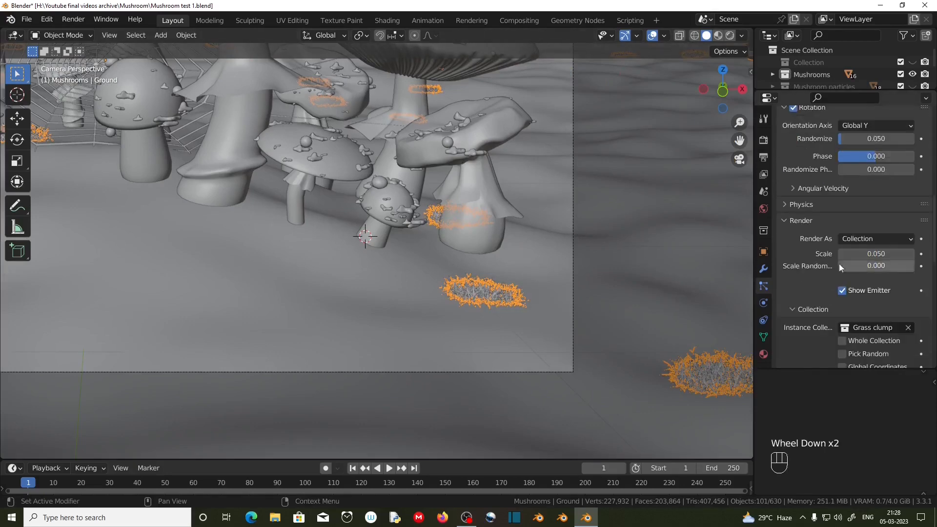
click(910, 254)
click(909, 254)
click(910, 254)
click(910, 253)
click(909, 254)
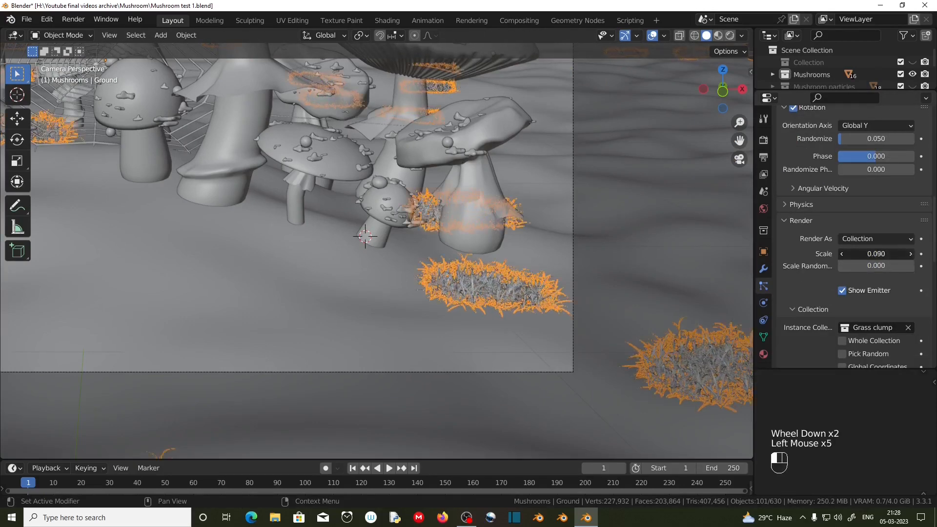
click(909, 253)
scroll(517, 318, down, 1)
click(881, 253)
text(.)
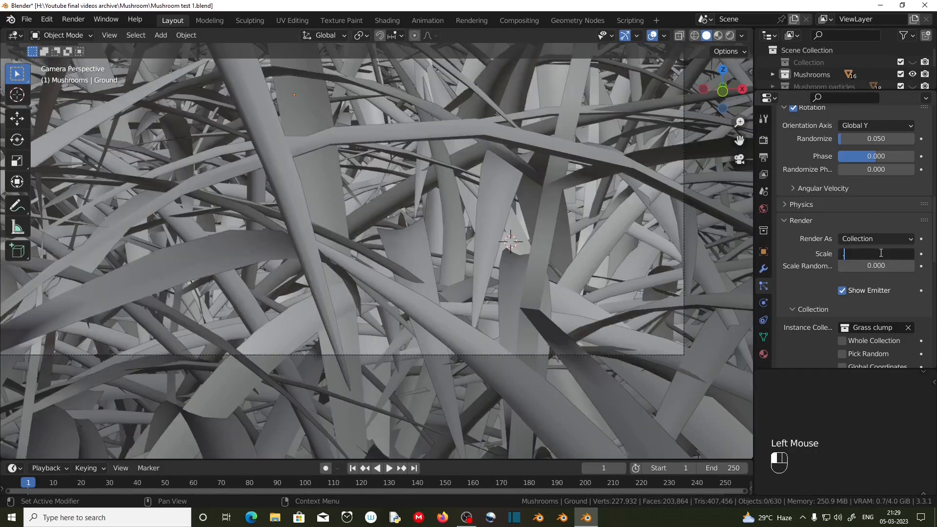
key(Return)
Select the ground and reduce its particle system's viewport display amount to 10%
scroll(200, 234, down, 1)
shift+middle_drag(200, 234, 433, 268)
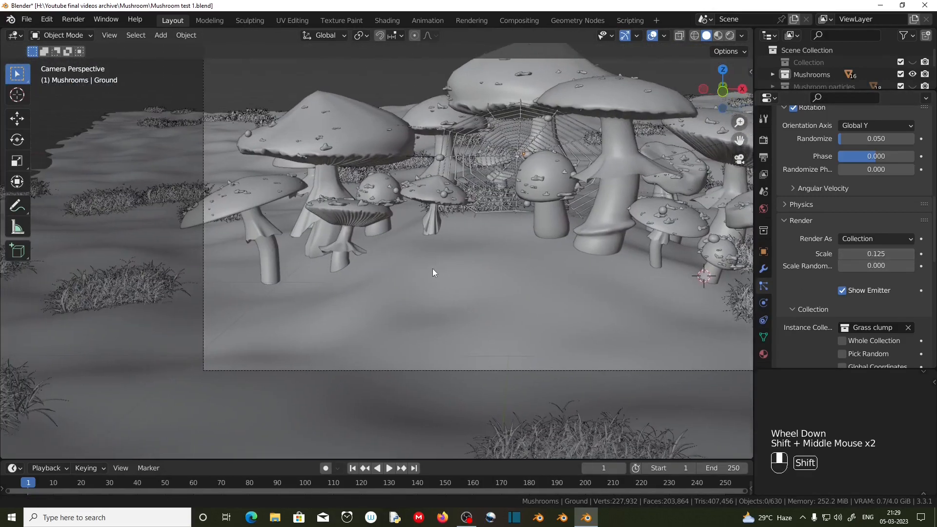
scroll(395, 263, down, 2)
shift+middle_drag(464, 237, 399, 233)
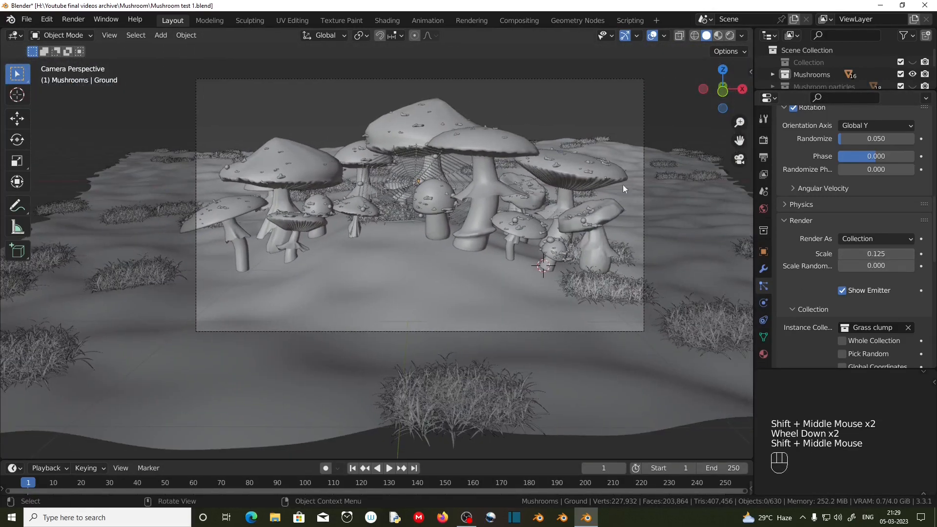
scroll(411, 255, up, 1)
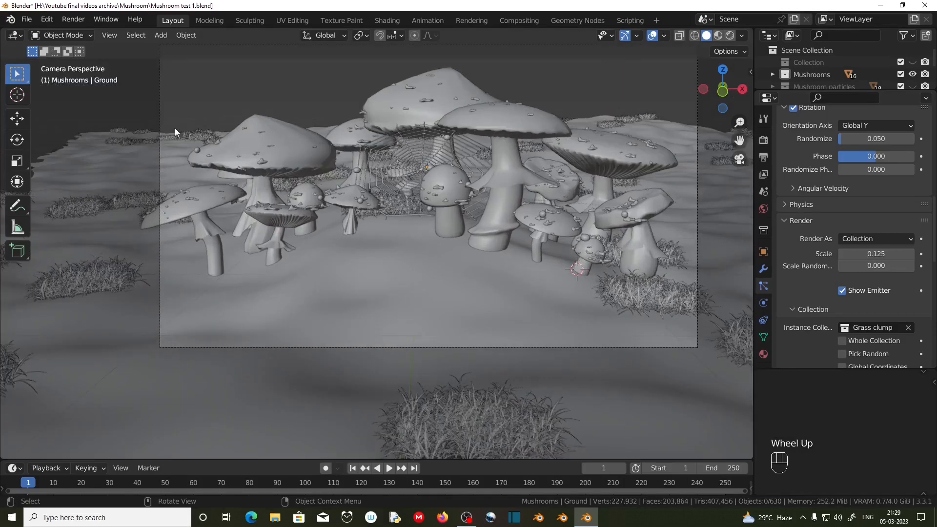
scroll(515, 340, down, 2)
click(516, 340)
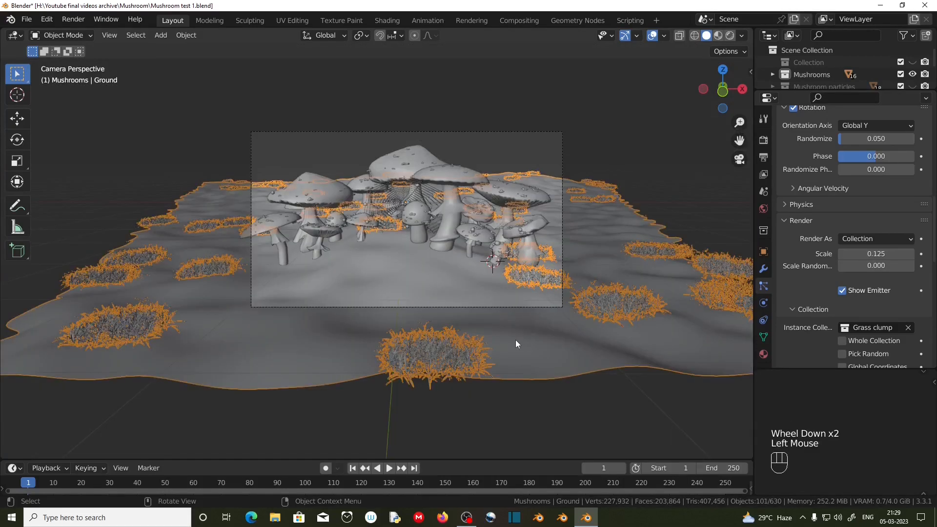
scroll(515, 340, up, 2)
scroll(841, 300, down, 2)
scroll(841, 300, down, 4)
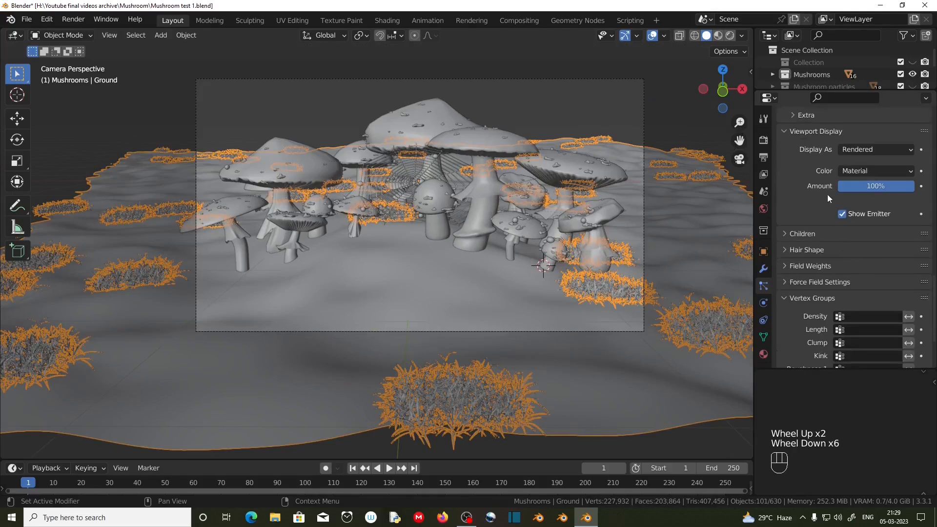
click(868, 186)
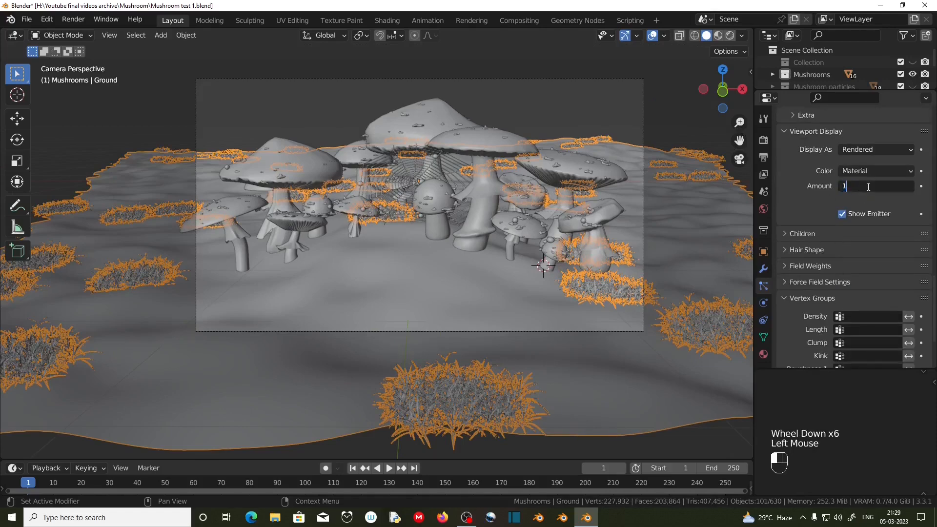
text(10)
key(Return)
scroll(831, 192, up, 1)
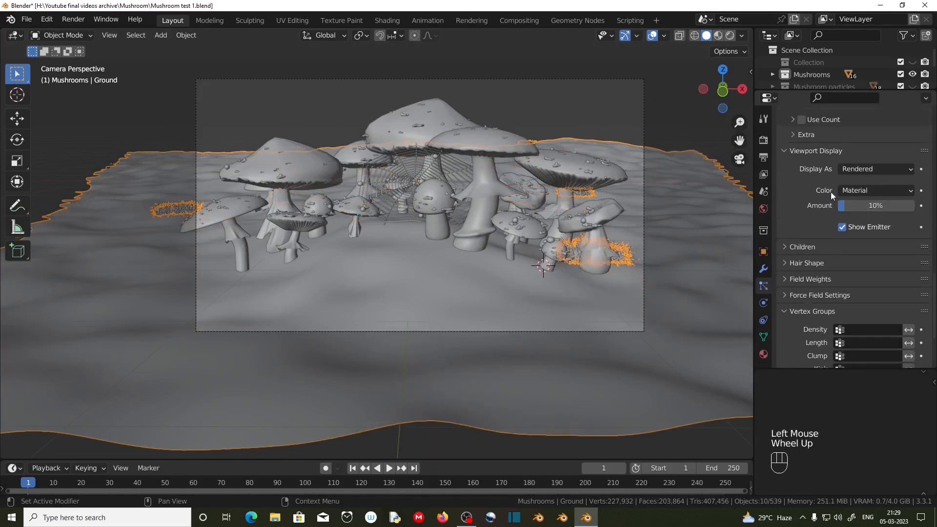
Isolate the ground in local view and frame it through the camera
click(485, 328)
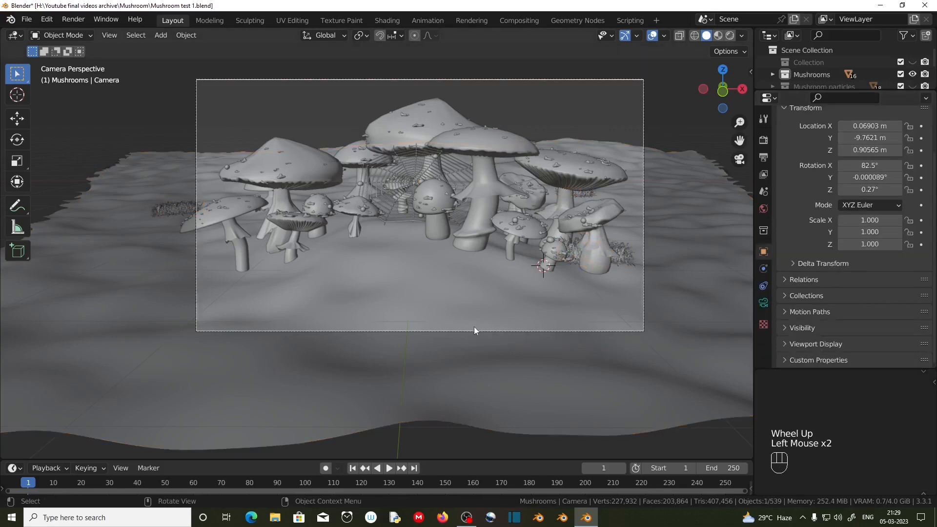
click(471, 362)
key(KP_Divide)
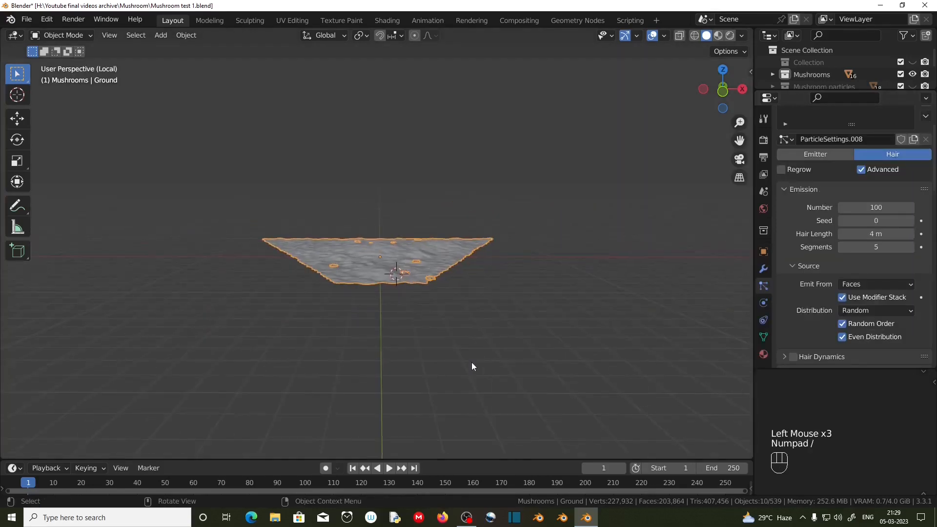
scroll(471, 362, up, 2)
key(KP_0)
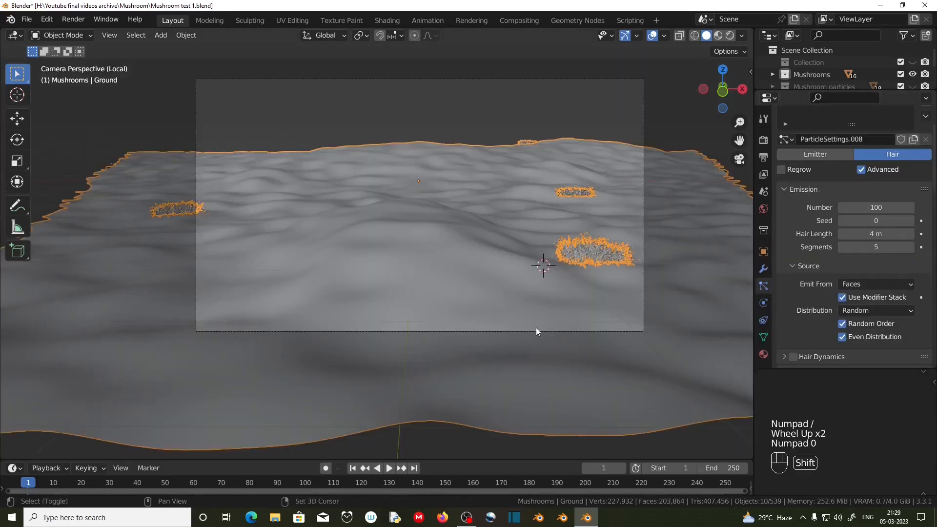
shift+middle_drag(536, 327, 487, 347)
Save the file and switch the ground to Weight Paint mode
click(26, 19)
click(55, 100)
click(56, 35)
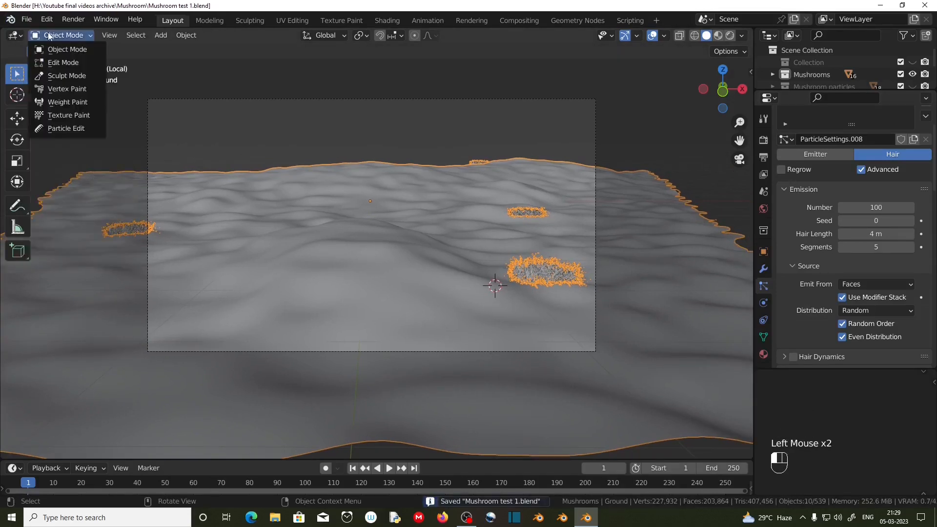
click(76, 102)
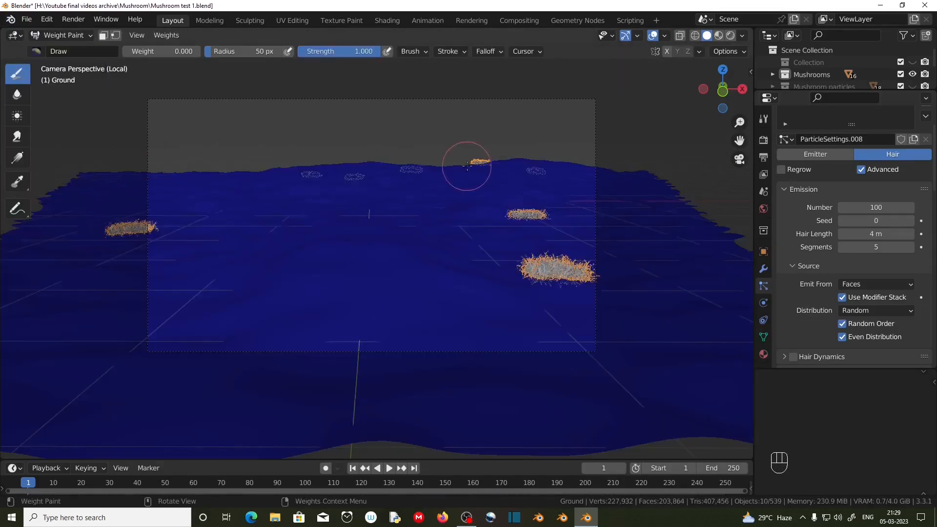
In top view, apply a linear weight gradient with weight 1.000 from the ground's narrow end towards its wide far end
key(KP_7)
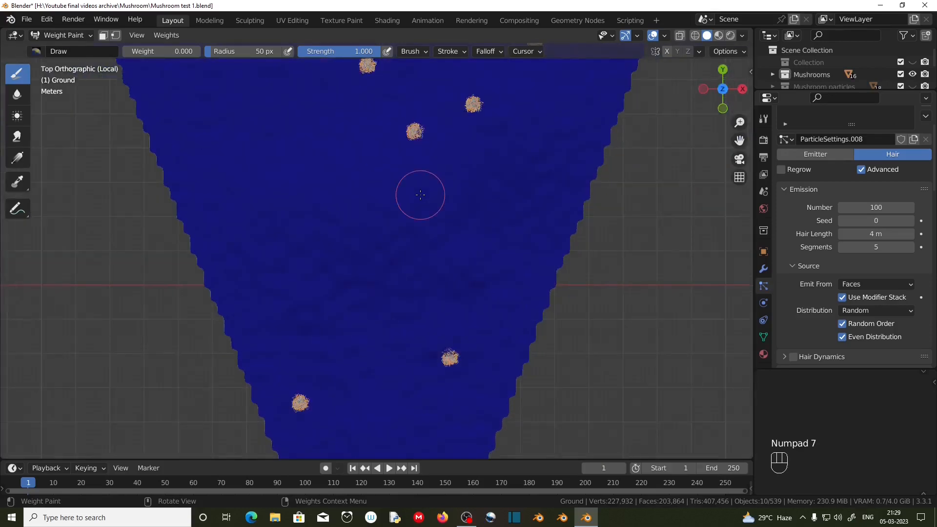
scroll(419, 195, down, 2)
drag(144, 52, 225, 52)
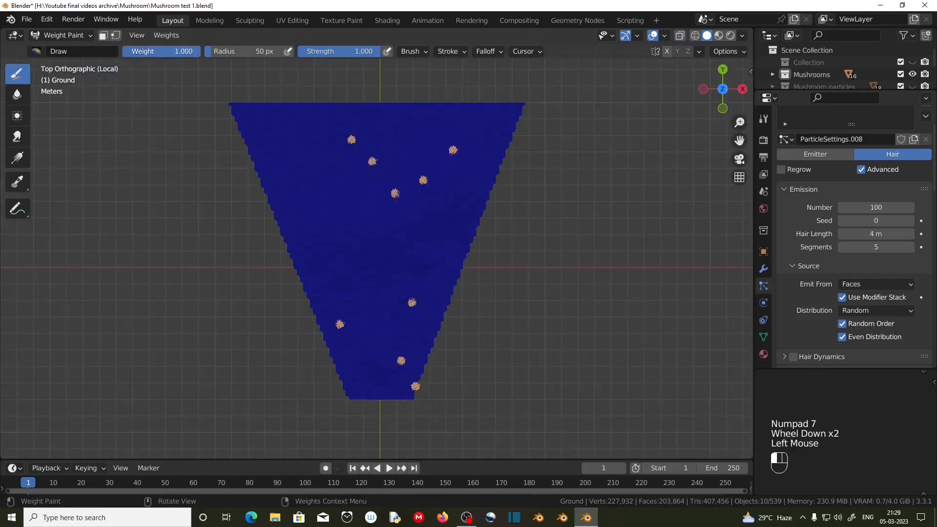
click(17, 162)
drag(380, 414, 379, 2)
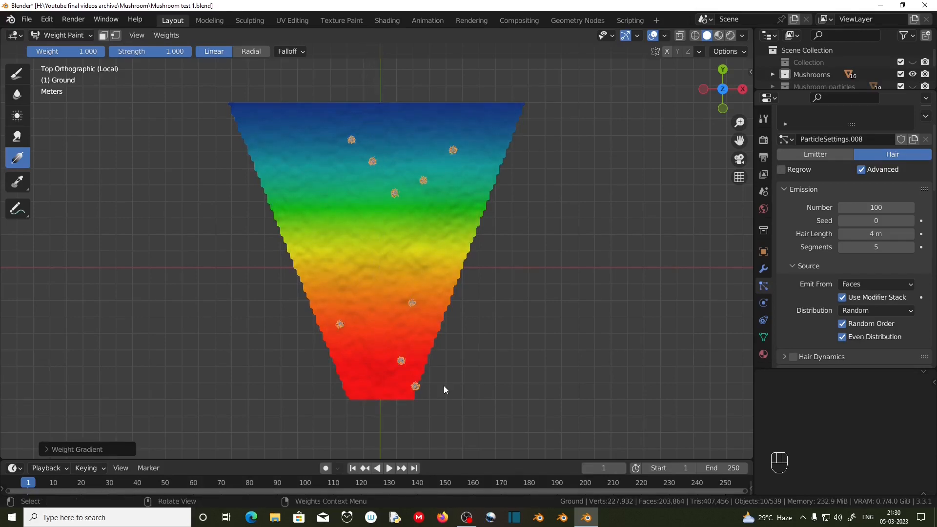
Return to the camera view and choose the Draw brush with a weight of 0.000
key(KP_0)
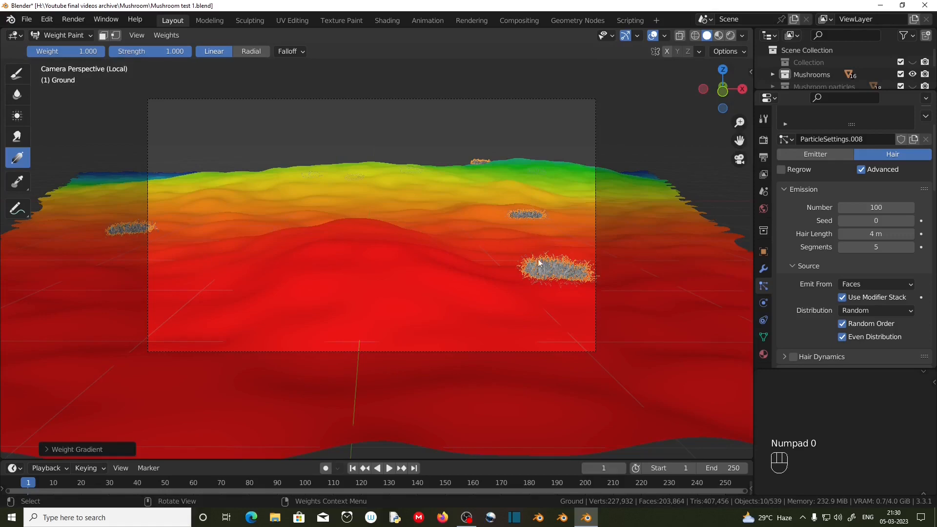
click(17, 74)
drag(190, 51, 122, 51)
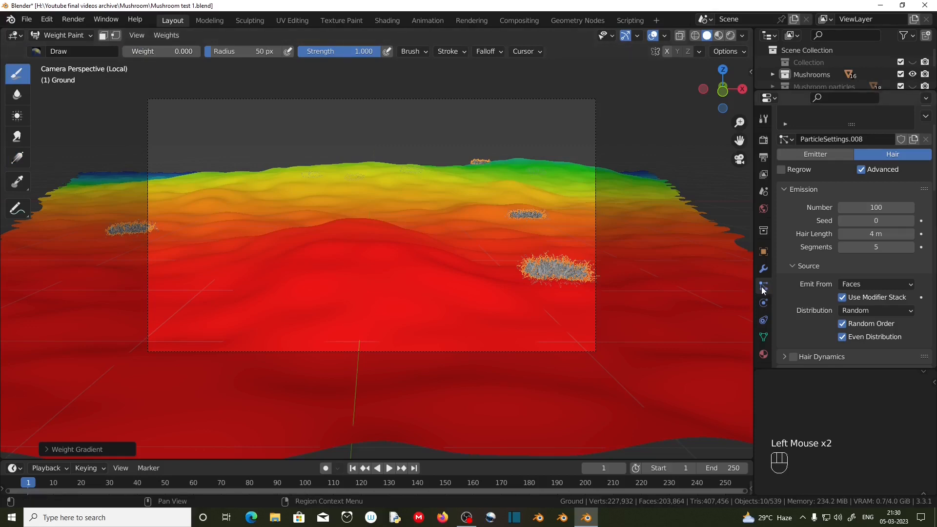
Turn off the viewport display of the ground's Subdivision and ParticleSystem modifiers
click(763, 269)
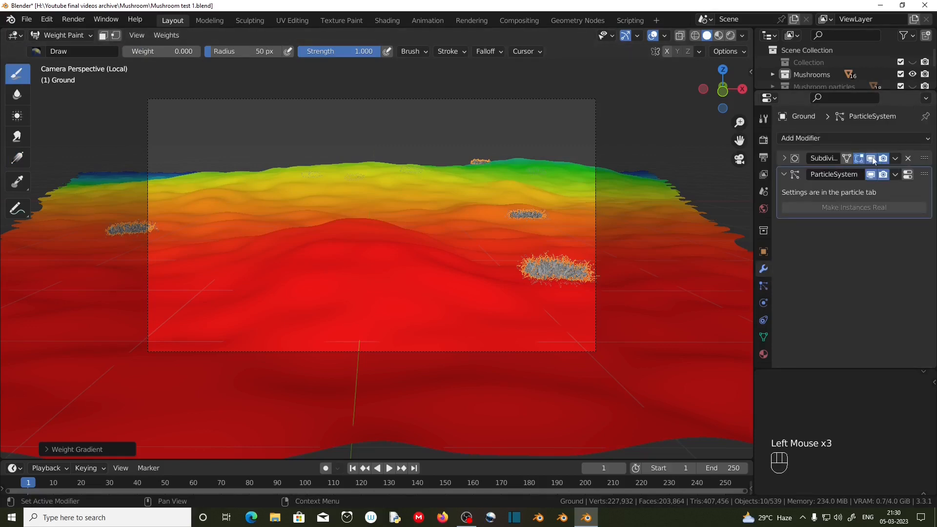
click(871, 158)
click(871, 174)
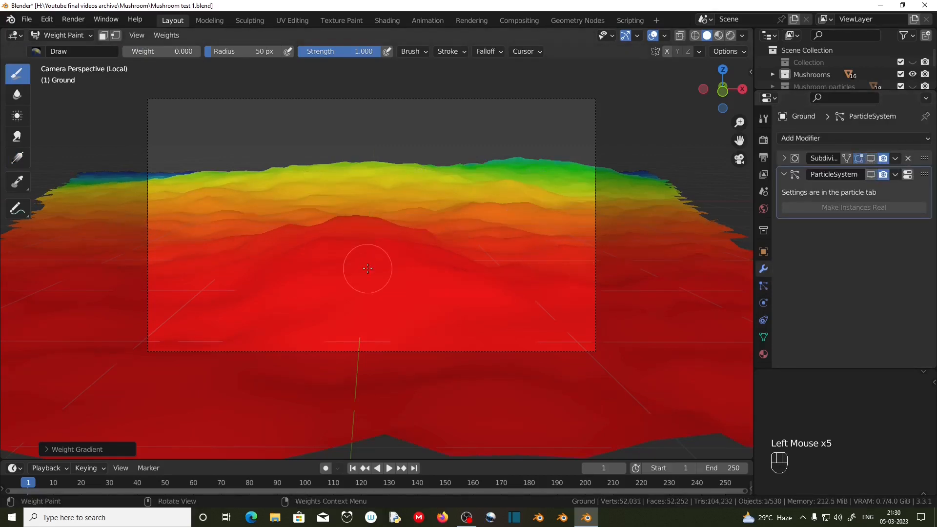
scroll(127, 125, down, 2)
scroll(127, 125, up, 1)
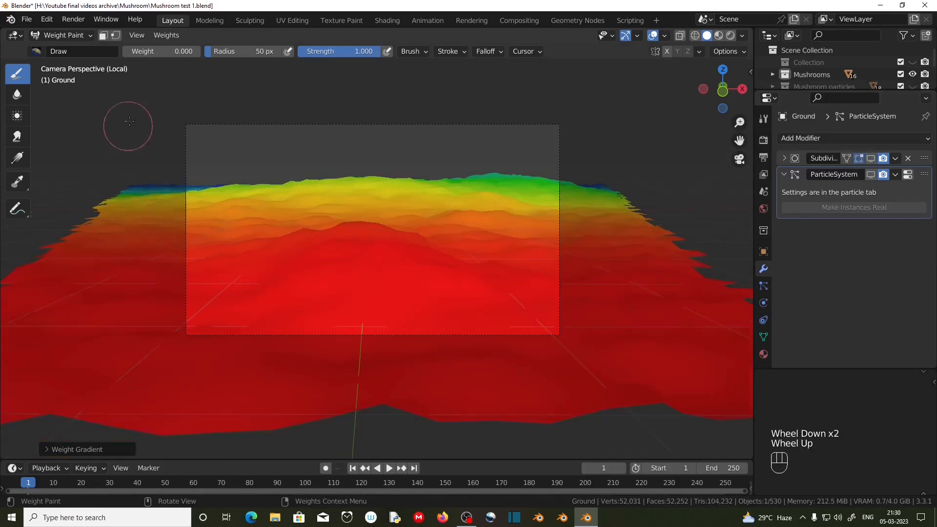
Enlarge the brush and paint zero weight over the ground areas surrounding the camera frame
drag(241, 51, 264, 51)
mouse_move(128, 198)
mouse_down()
mouse_move(128, 210)
mouse_move(617, 324)
mouse_move(596, 195)
mouse_up()
mouse_move(635, 263)
mouse_down()
mouse_move(673, 371)
mouse_move(605, 288)
mouse_up()
mouse_move(146, 220)
mouse_down()
mouse_move(161, 311)
mouse_move(122, 380)
mouse_move(159, 326)
mouse_up()
mouse_move(151, 398)
mouse_down()
mouse_move(370, 418)
mouse_move(614, 393)
mouse_move(683, 371)
mouse_up()
In top view, paint zero weight along the ground's negative-X slanted border and set the brush radius to 75 px, undoing the last stroke
key(KP_7)
scroll(448, 326, up, 2)
mouse_move(448, 326)
shift+middle_down()
mouse_move(447, 306)
mouse_move(522, 188)
shift+middle_up()
drag(288, 147, 403, 412)
drag(250, 51, 239, 51)
shift+middle_drag(410, 342, 397, 289)
drag(287, 78, 410, 366)
key(ctrl+z)
Paint zero weight across the ground's narrow end and fill the gaps in the adjoining positive-X border
scroll(522, 376, up, 3)
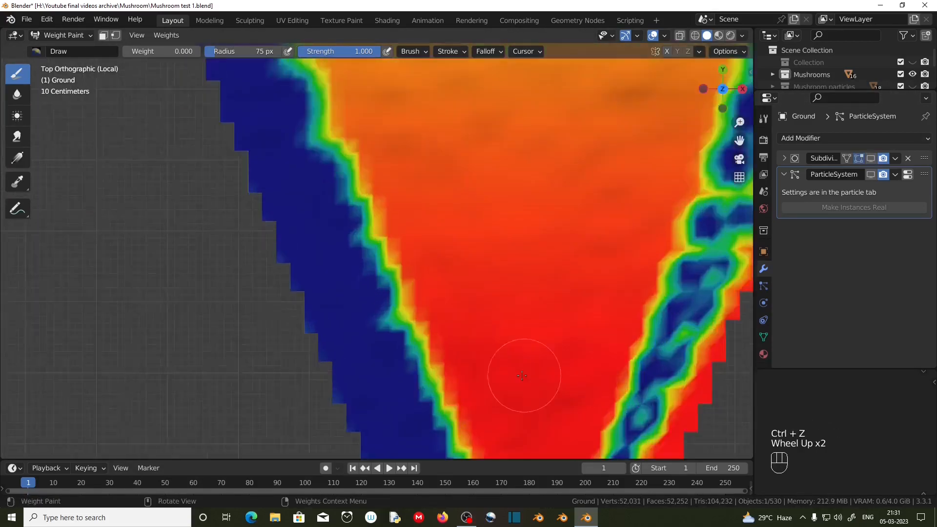
shift+middle_drag(522, 376, 411, 234)
mouse_move(496, 361)
mouse_down()
mouse_move(537, 246)
mouse_move(573, 283)
mouse_up()
Repaint the ground's positive-X slanted border with zero weight up to the wide far end, undoing the first stroke
scroll(312, 303, down, 2)
shift+middle_drag(312, 302, 309, 377)
drag(527, 85, 487, 209)
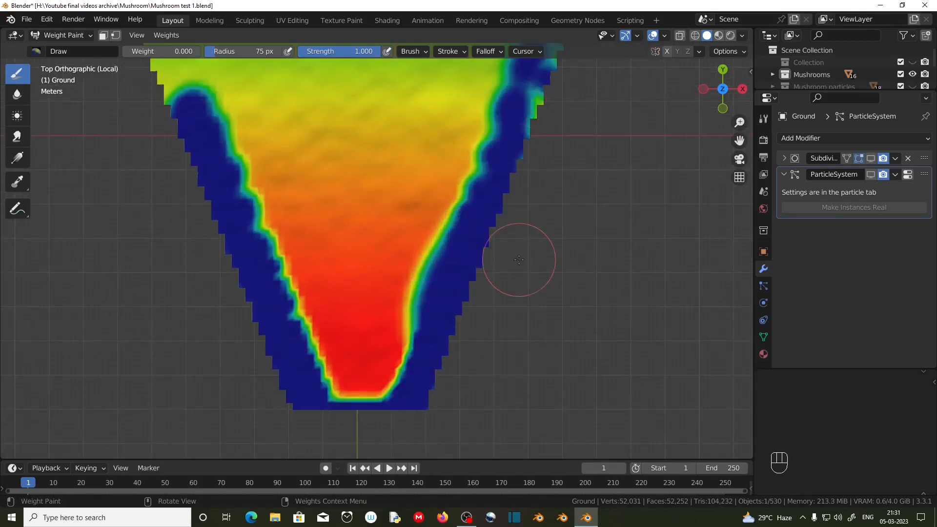
key(ctrl+z)
drag(439, 337, 494, 224)
shift+middle_drag(530, 85, 448, 301)
drag(446, 307, 526, 73)
Paint zero weight on the remaining far part of the ground's negative-X border near the wide end
scroll(485, 257, down, 2)
shift+middle_drag(342, 220, 426, 227)
mouse_move(188, 98)
mouse_down()
mouse_move(253, 278)
mouse_move(212, 145)
mouse_up()
scroll(282, 115, down, 2)
shift+middle_drag(338, 184, 333, 169)
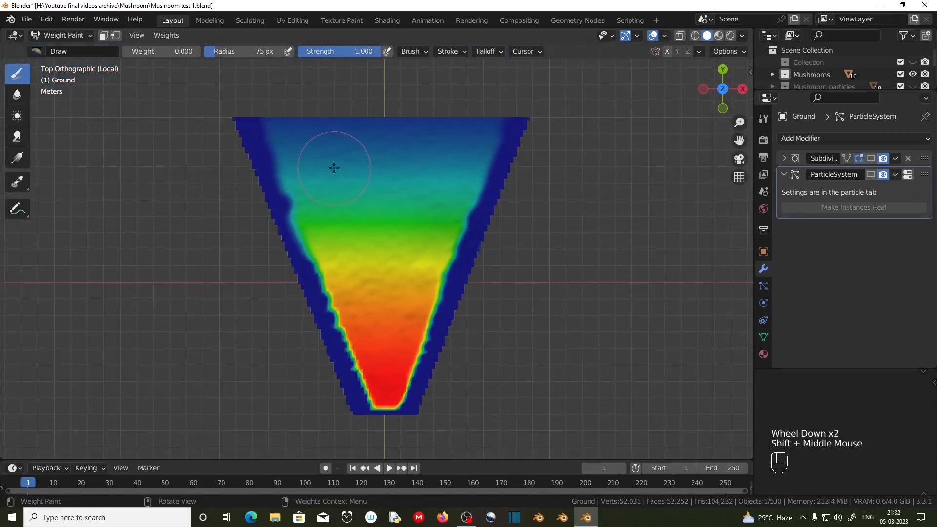
Paint zero weight over the ground's wide far section and touch up the adjoining borders on both sides
mouse_move(247, 117)
mouse_down()
mouse_move(519, 132)
mouse_move(292, 143)
mouse_move(477, 146)
mouse_move(450, 173)
mouse_move(478, 195)
mouse_up()
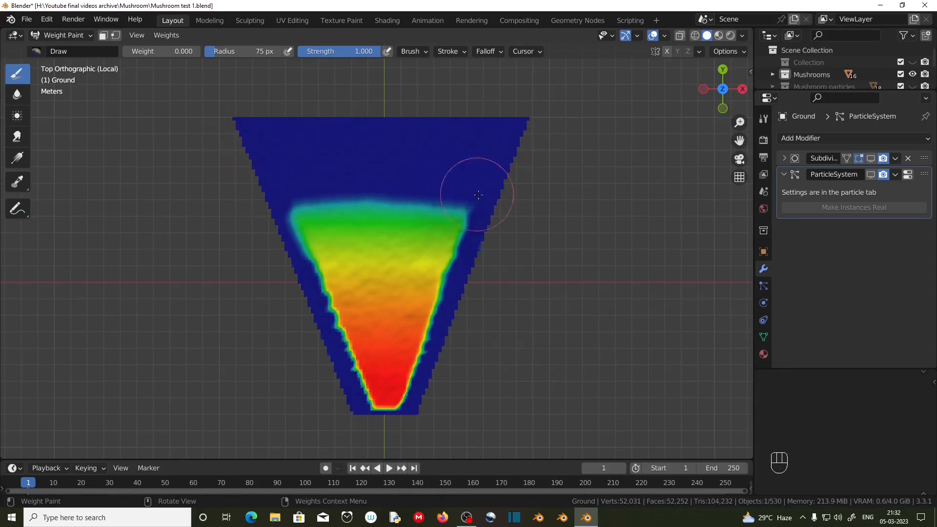
shift+middle_drag(419, 273, 419, 224)
scroll(420, 224, up, 3)
shift+middle_drag(352, 195, 381, 143)
drag(227, 68, 256, 110)
shift+middle_drag(469, 107, 456, 149)
drag(574, 117, 544, 342)
In camera view, set the brush weight to 1.000 and paint the ground along both side edges of the camera frame
key(KP_0)
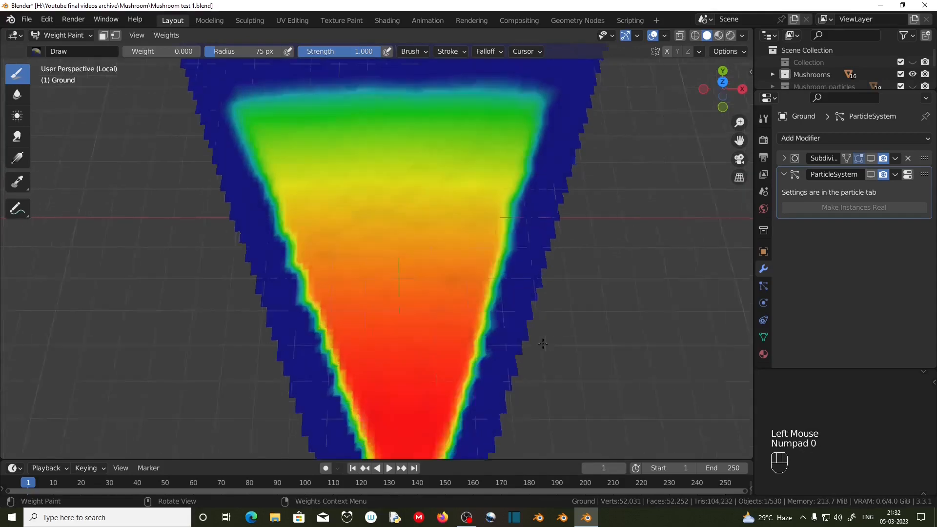
scroll(534, 310, up, 1)
scroll(525, 309, down, 1)
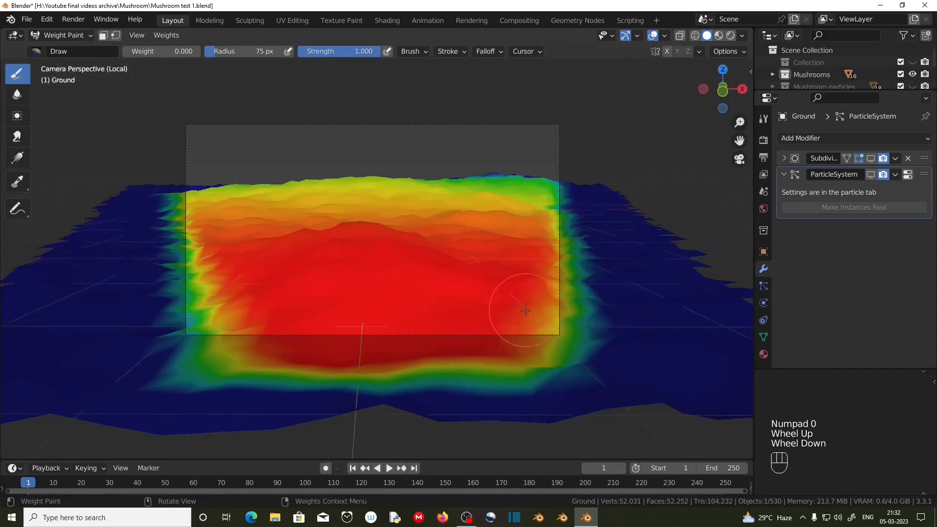
drag(142, 53, 207, 54)
mouse_move(195, 224)
mouse_down()
mouse_move(198, 302)
mouse_move(229, 341)
mouse_up()
drag(556, 214, 547, 346)
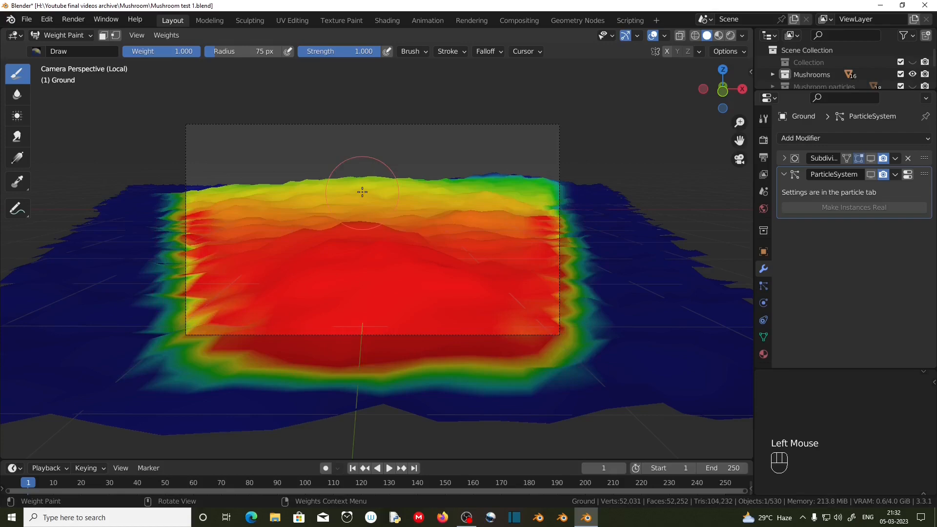
Return the ground to Object Mode, enable the particle system's viewport display, and exit local view
click(81, 39)
click(59, 51)
click(870, 174)
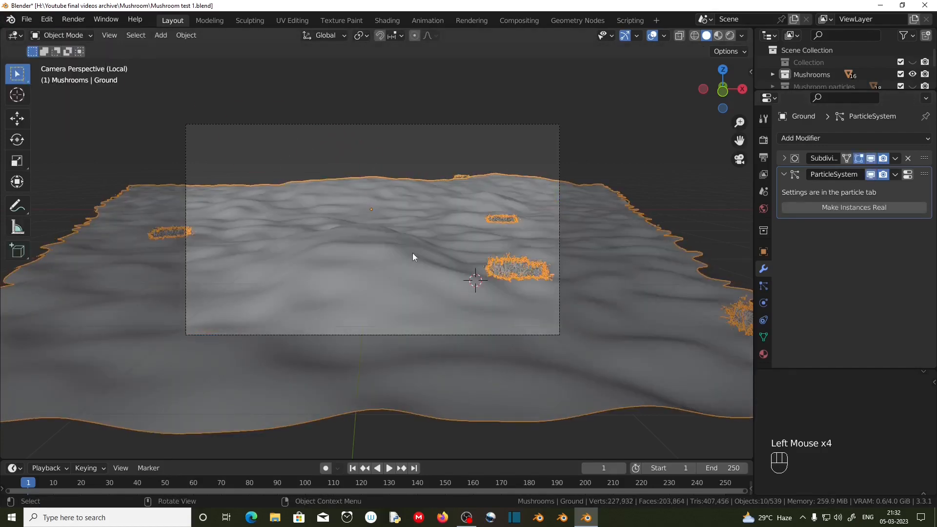
key(KP_Divide)
scroll(413, 258, up, 1)
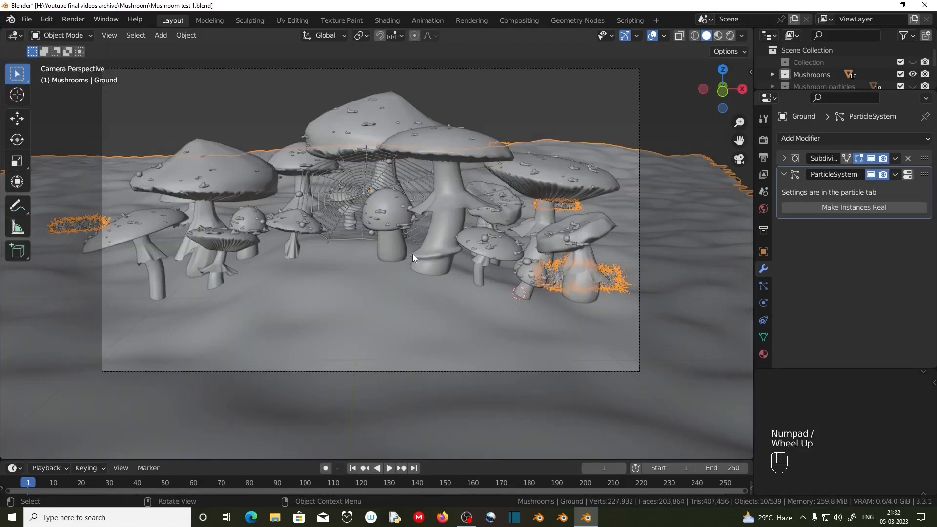
Assign the vertex group Group to the ground particle system's Density and Length
click(411, 317)
click(763, 286)
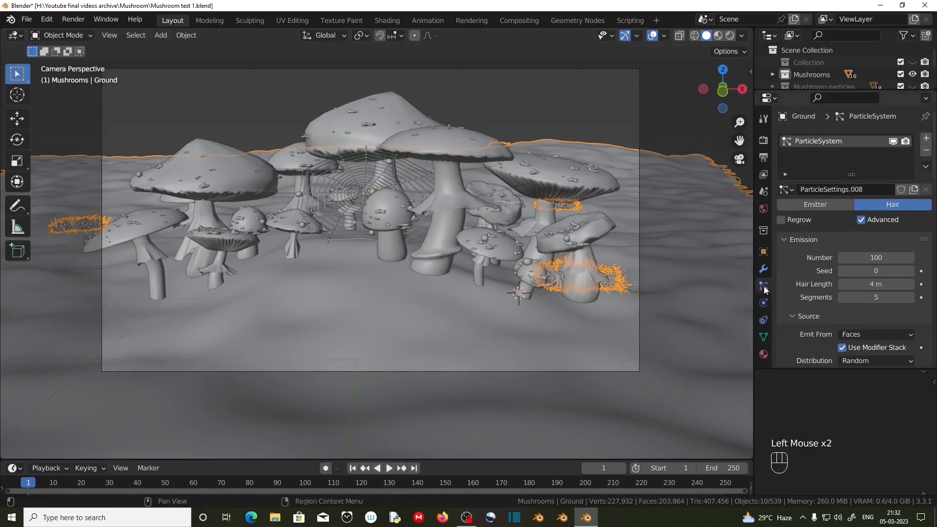
scroll(790, 284, down, 11)
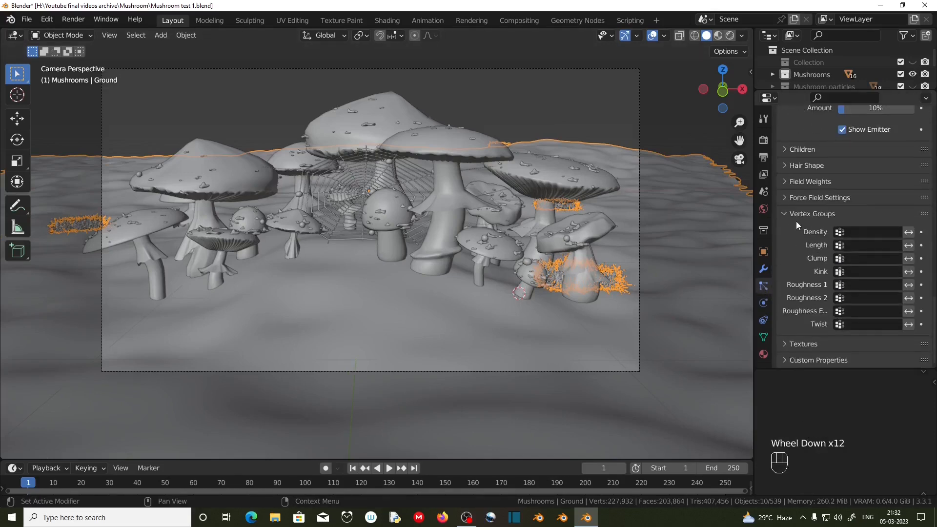
click(860, 232)
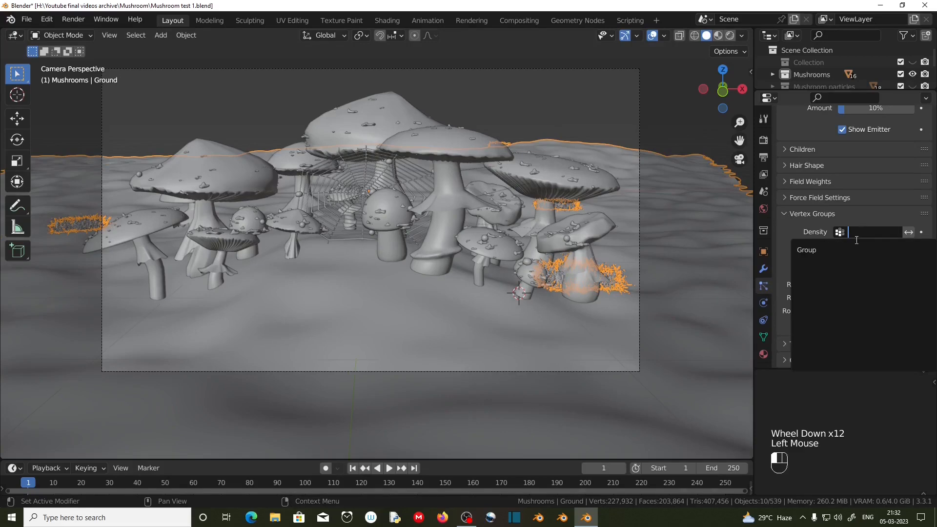
click(848, 251)
click(861, 245)
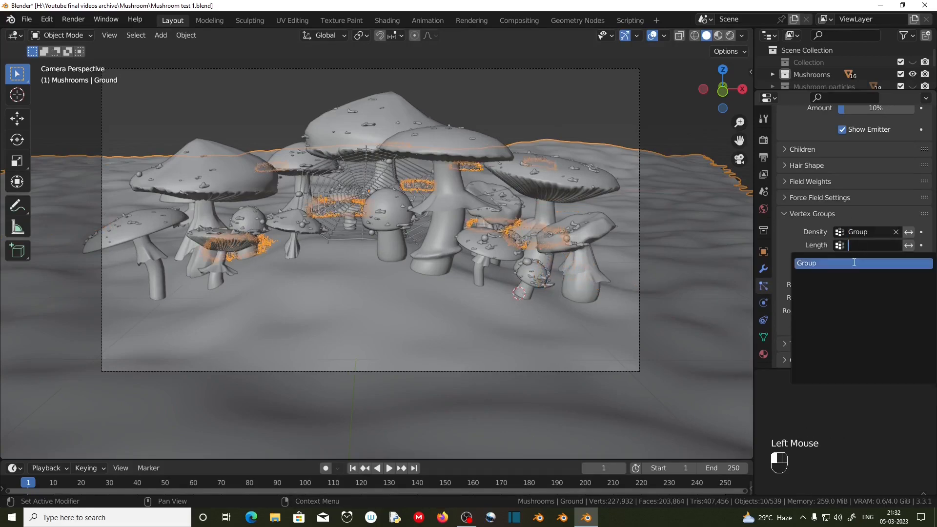
click(853, 263)
Place the 3D cursor on the far part of the ground and switch the ground to Weight Paint mode
scroll(97, 306, up, 1)
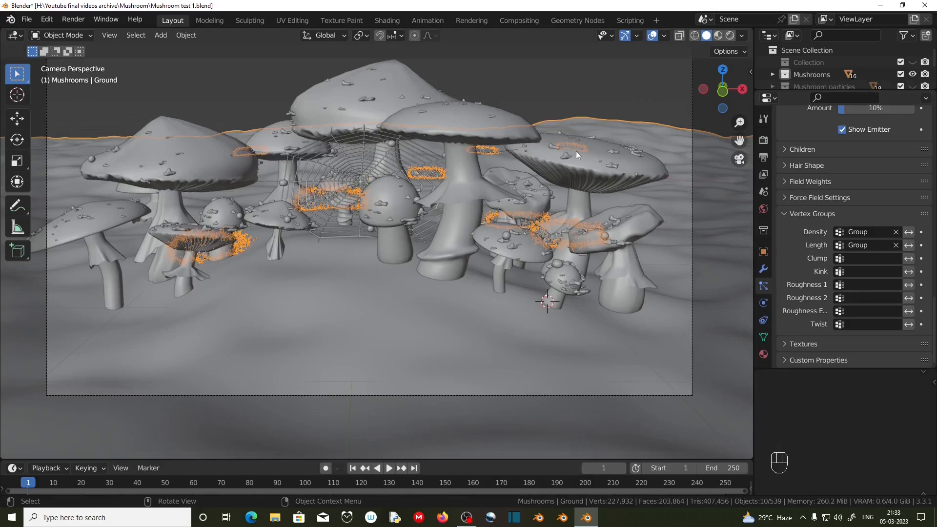
shift+right_click(590, 125)
middle_drag(593, 132, 594, 172)
scroll(593, 172, down, 2)
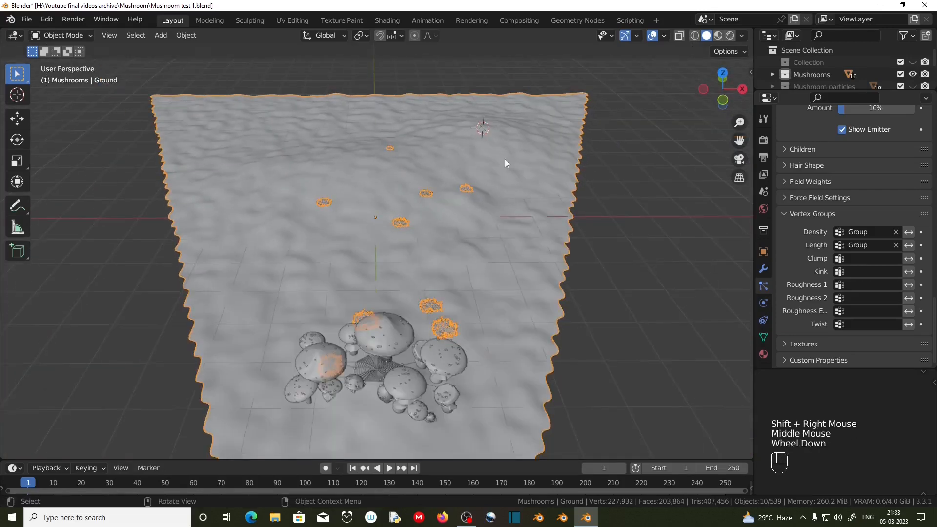
click(85, 37)
click(74, 103)
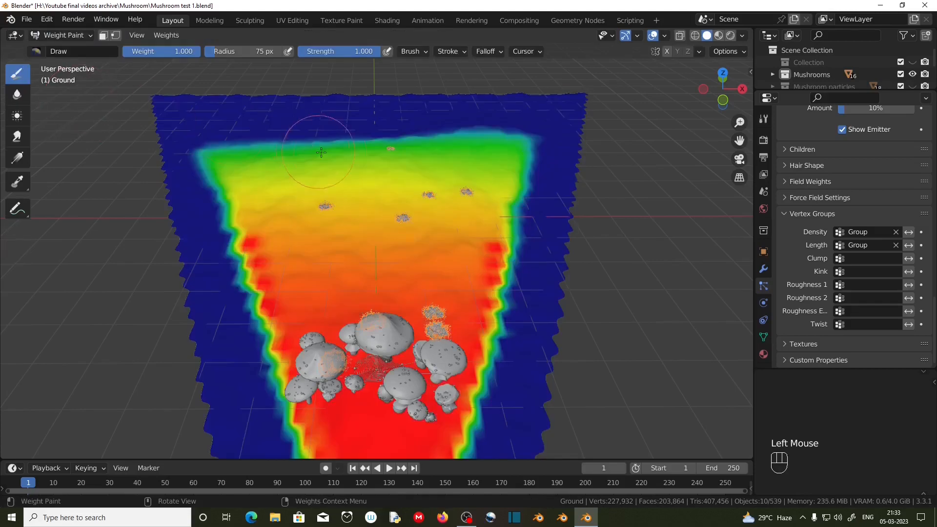
In top view, set the brush weight to 0.451 and paint the ground's wide far section between the zero-weight borders
middle_drag(321, 152, 328, 188)
shift+middle_drag(328, 188, 341, 229)
shift+middle_drag(381, 188, 406, 302)
key(KP_7)
scroll(403, 270, down, 2)
drag(183, 51, 140, 51)
mouse_move(257, 228)
mouse_down()
mouse_move(498, 232)
mouse_move(496, 209)
mouse_move(243, 198)
mouse_move(261, 184)
mouse_move(461, 155)
mouse_move(230, 143)
mouse_up()
scroll(401, 293, down, 3)
shift+middle_drag(404, 296, 411, 255)
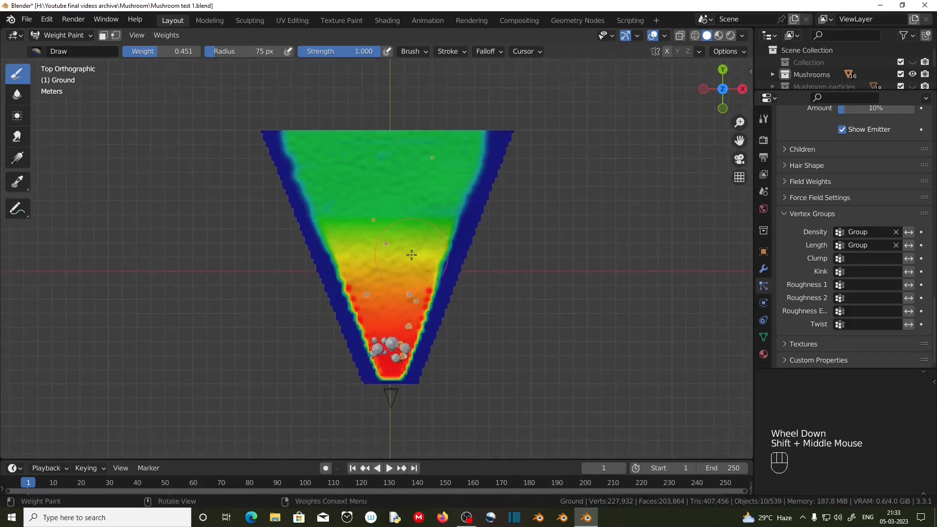
In camera view, clear the particle system's Length vertex group and return the ground to Object Mode
key(KP_0)
scroll(439, 254, down, 2)
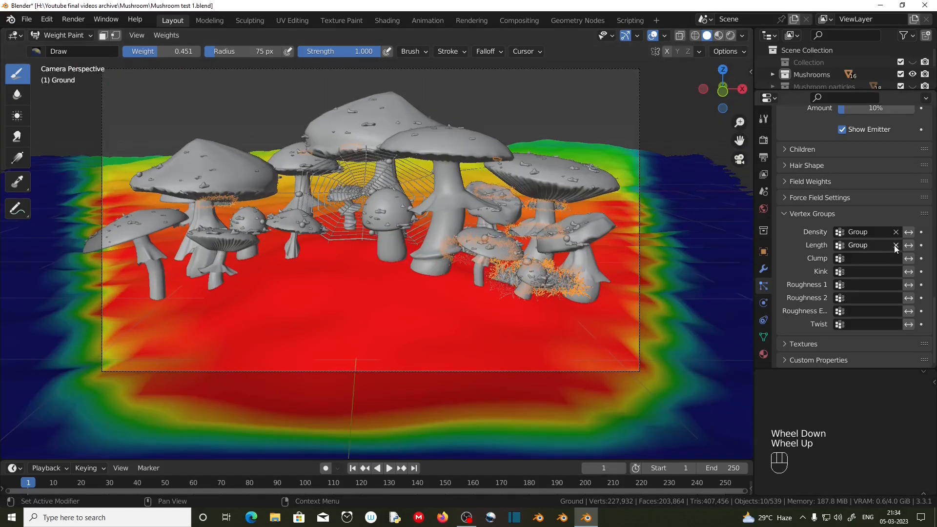
click(895, 245)
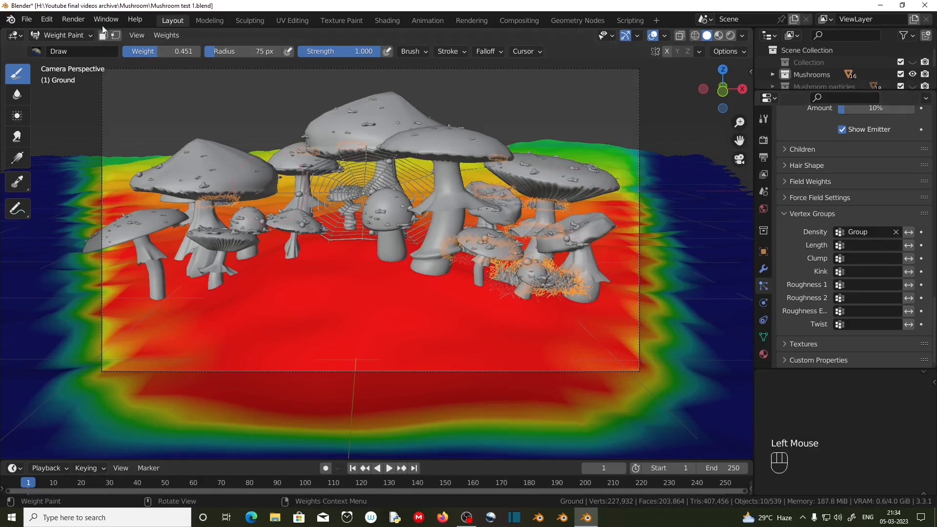
click(73, 38)
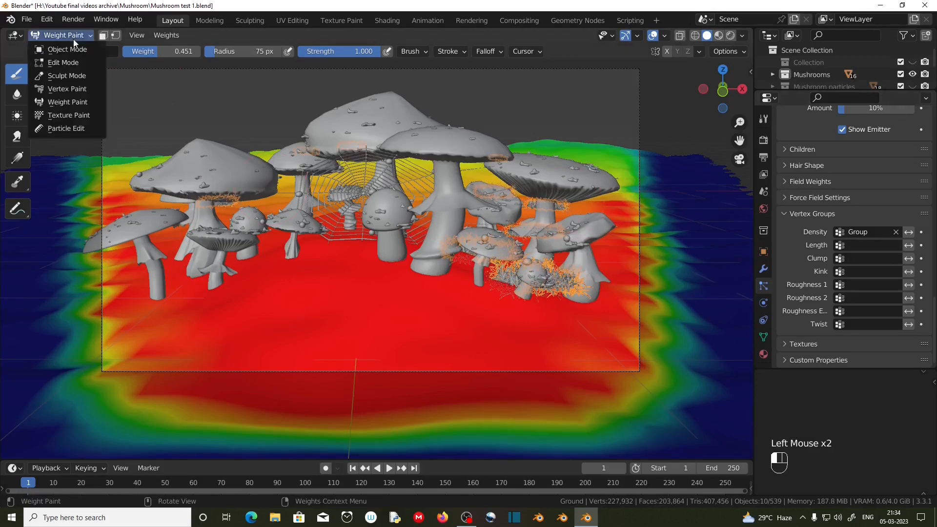
click(69, 51)
Set the grass clump particles' render scale to 0.11 and save the file
scroll(318, 207, up, 2)
scroll(812, 286, up, 9)
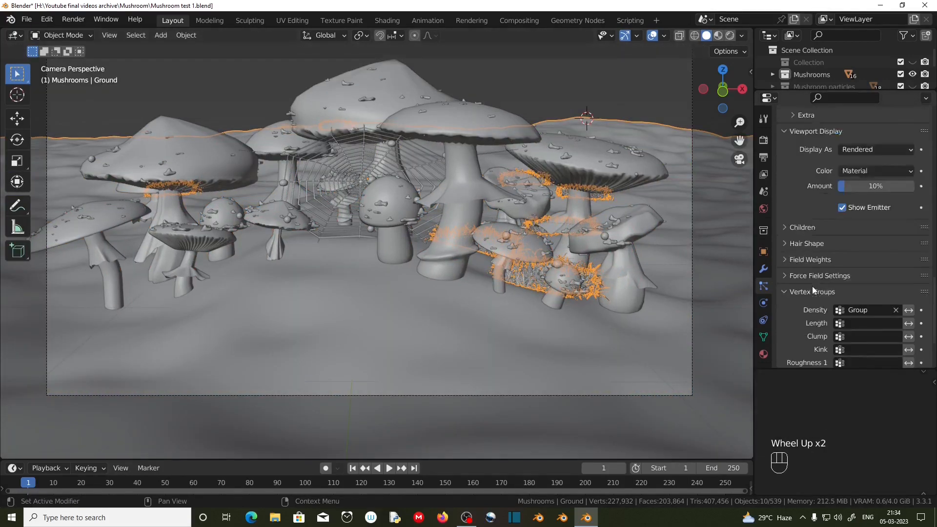
click(881, 234)
text(.1)
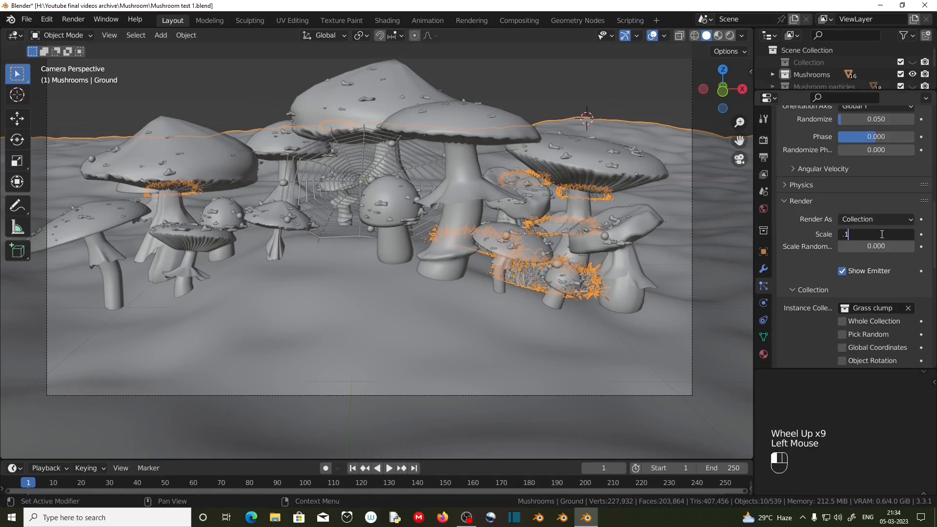
text(1)
key(Return)
click(26, 19)
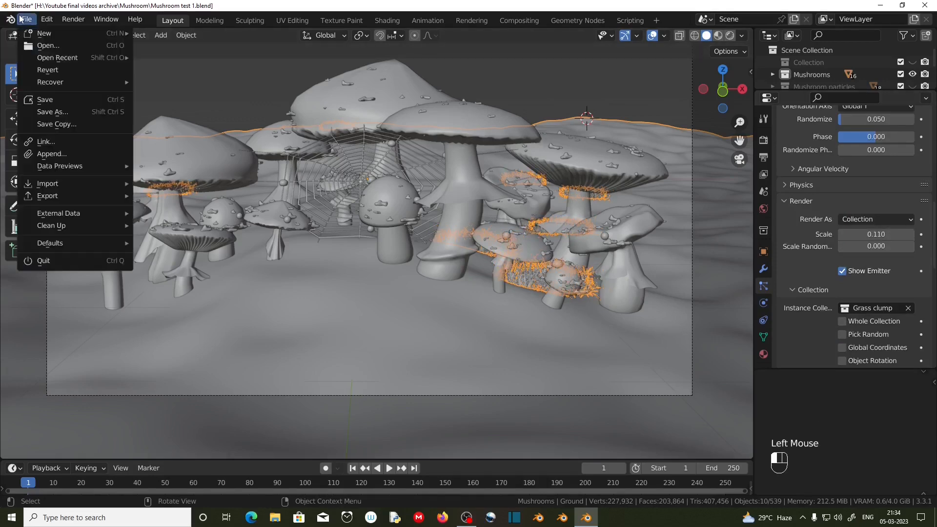
click(54, 101)
scroll(524, 239, down, 2)
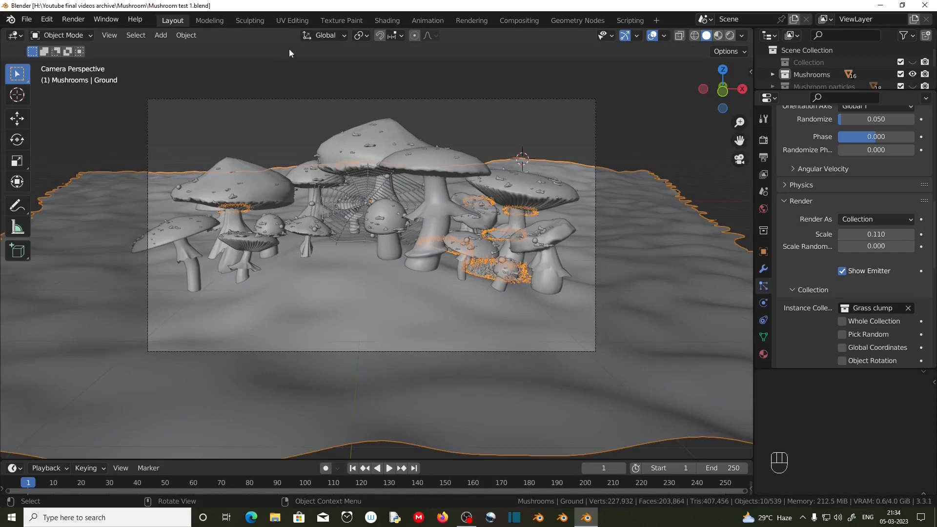
In the Shading workspace's World nodes, add an Environment Texture with Mapping and Texture Coordinate nodes to the Background node
click(381, 19)
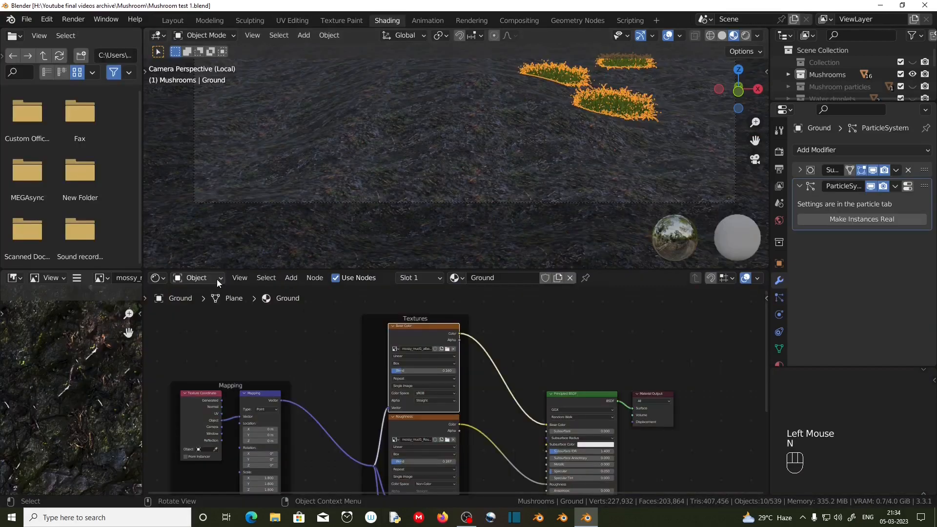
click(216, 279)
click(213, 306)
key(ctrl+z)
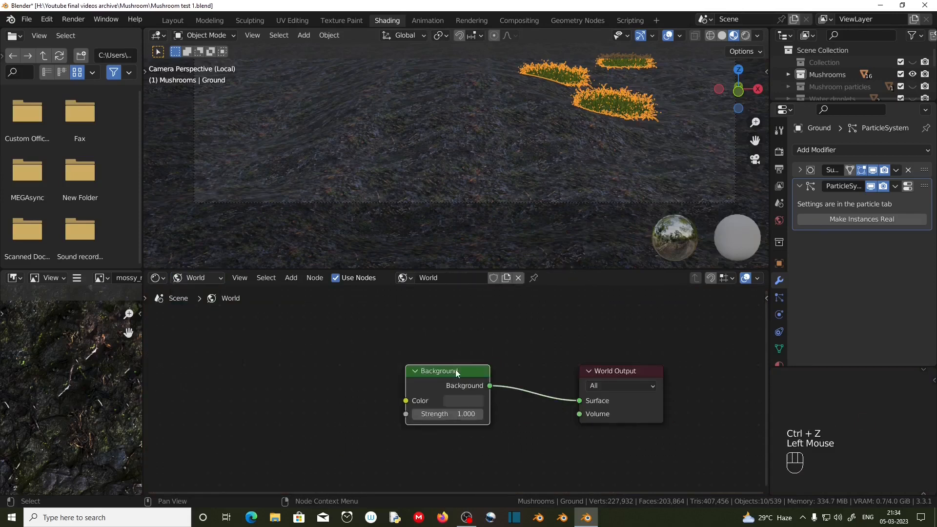
key(ctrl)
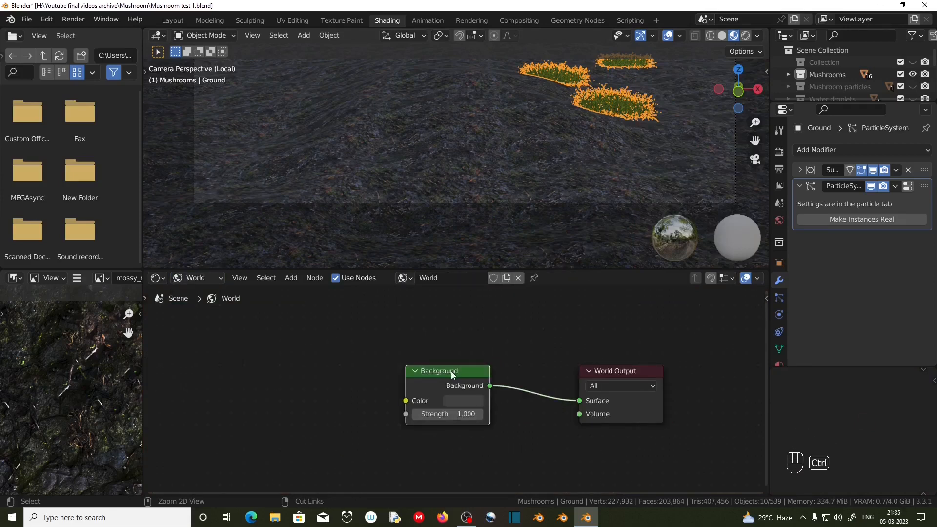
key(ctrl+t)
Move the Background and World Output nodes together to leave more space after the Environment Texture node
middle_drag(382, 366, 475, 351)
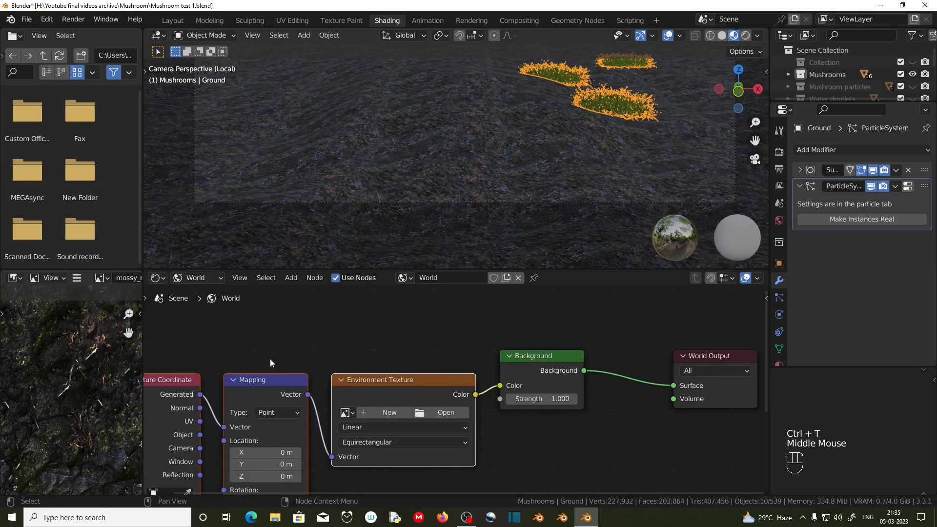
middle_drag(153, 384, 208, 362)
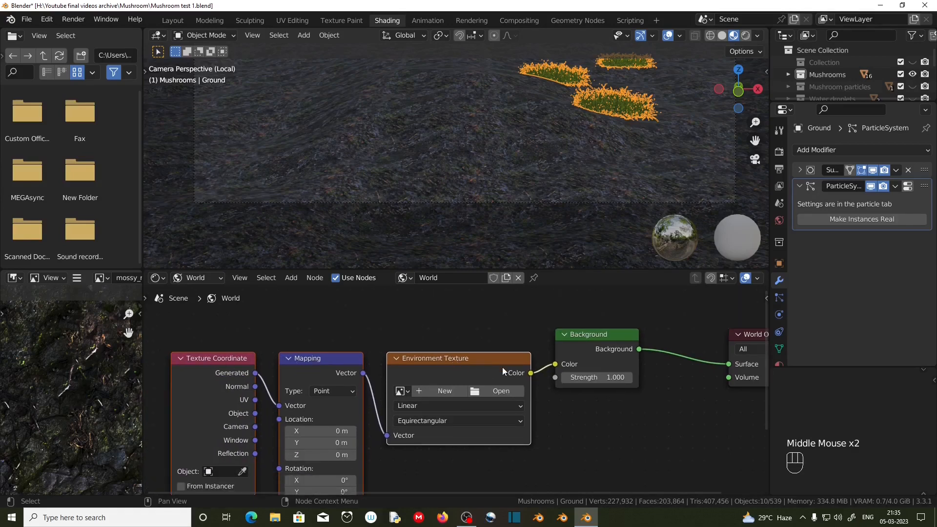
middle_drag(586, 428, 519, 427)
scroll(534, 331, down, 1)
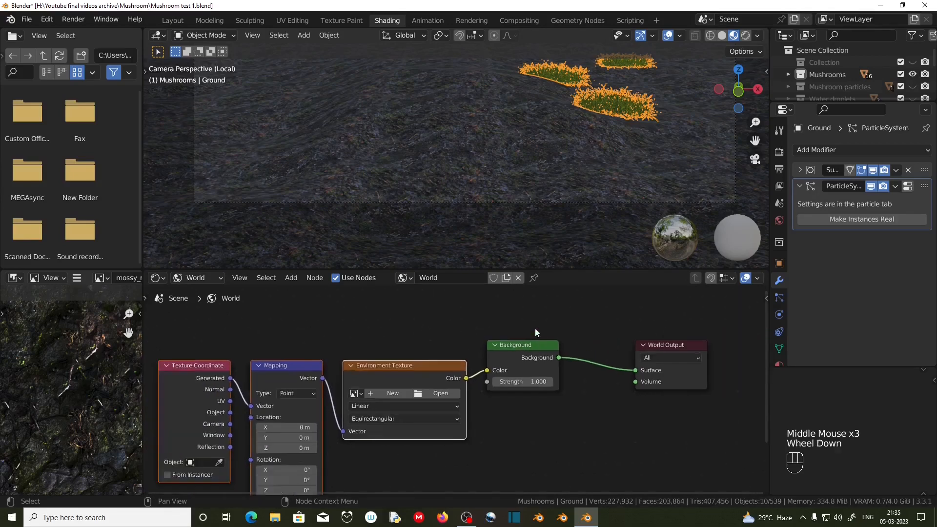
middle_drag(534, 328, 517, 346)
drag(510, 343, 632, 388)
drag(527, 365, 537, 388)
scroll(458, 437, up, 1)
middle_drag(474, 455, 478, 440)
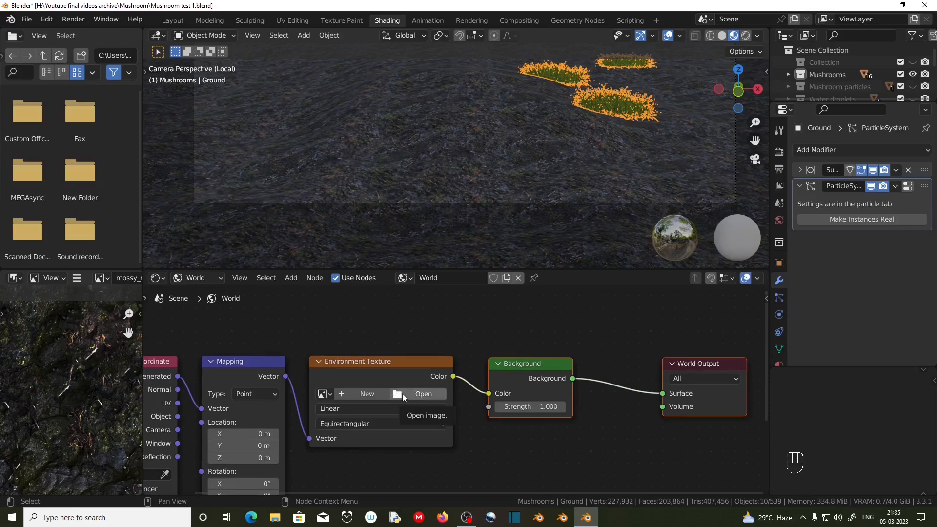
Load kloppenheim_06_puresky_8k.exr from E:\Blender textures\HDRIs into the Environment Texture node
click(420, 393)
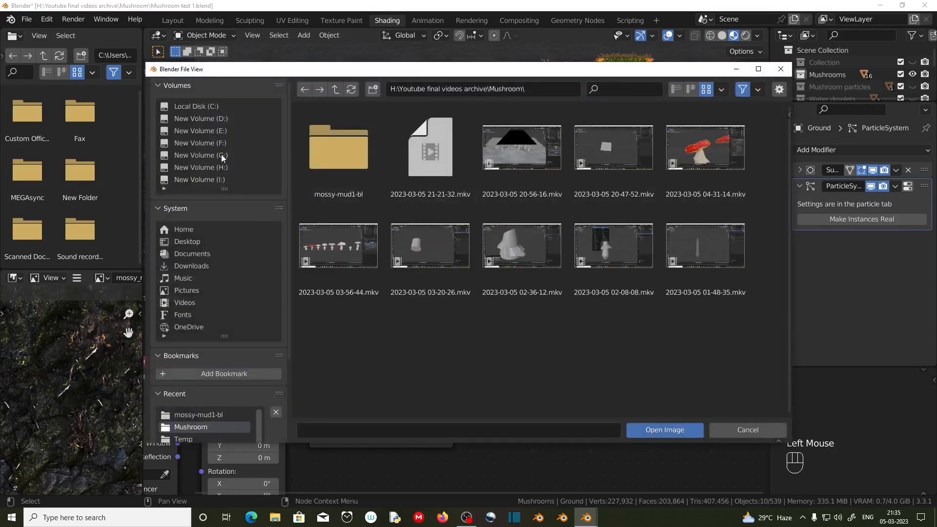
click(200, 130)
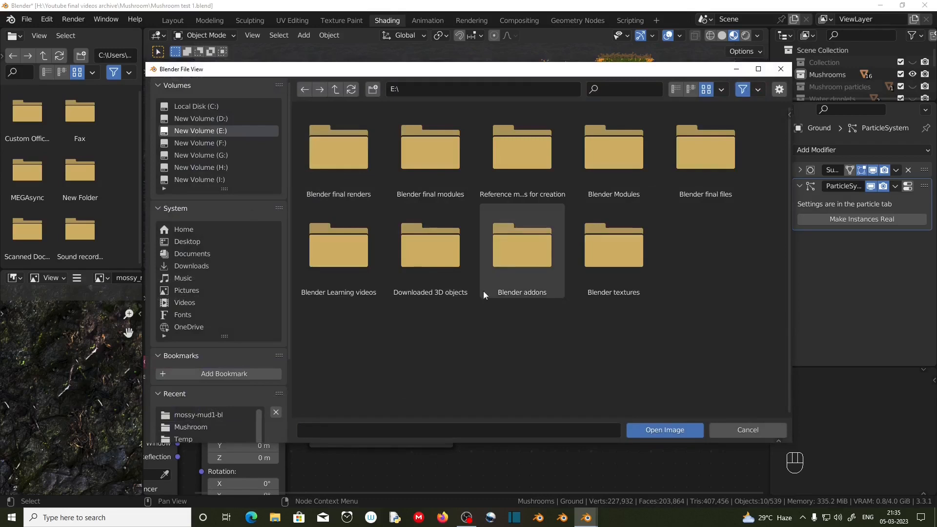
click(437, 154)
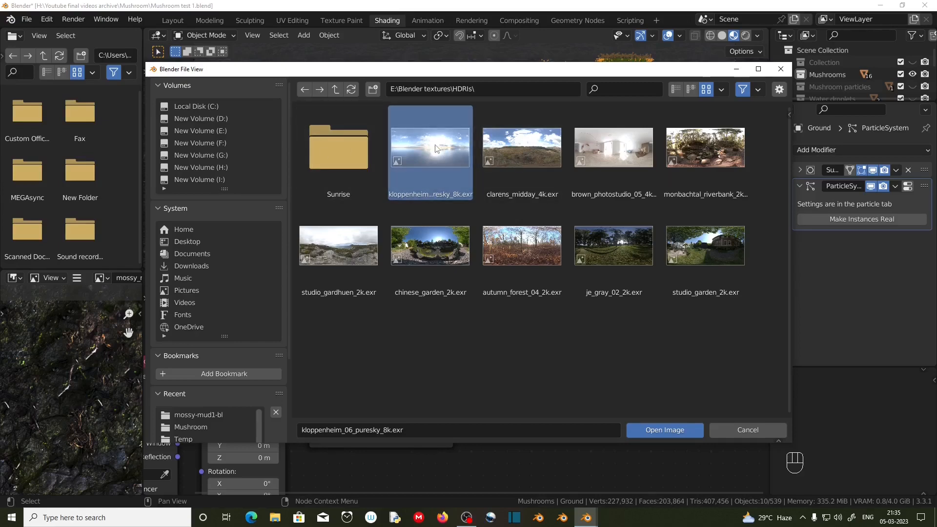
click(673, 434)
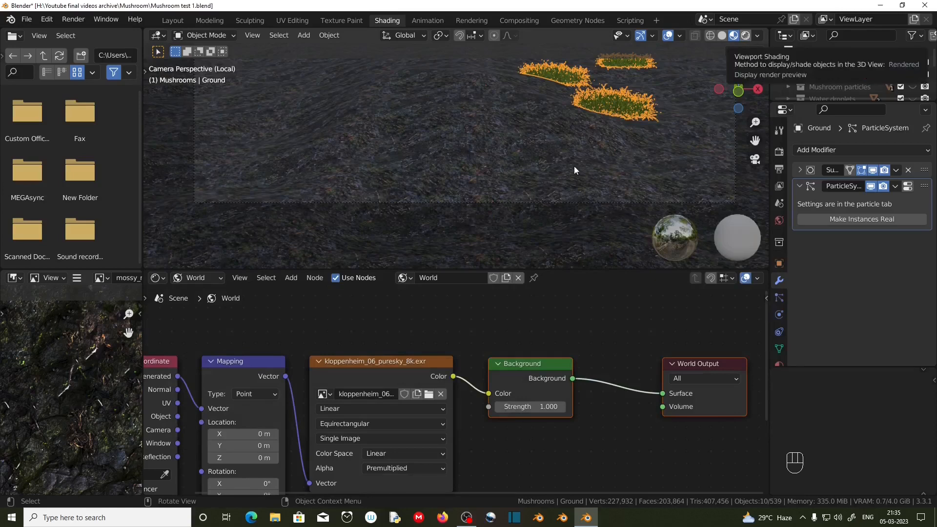
Preview the ground and sky environment in rendered shading, orbiting around and looking through the camera
scroll(461, 177, down, 4)
middle_drag(461, 178, 570, 189)
scroll(458, 156, down, 2)
key(KP_0)
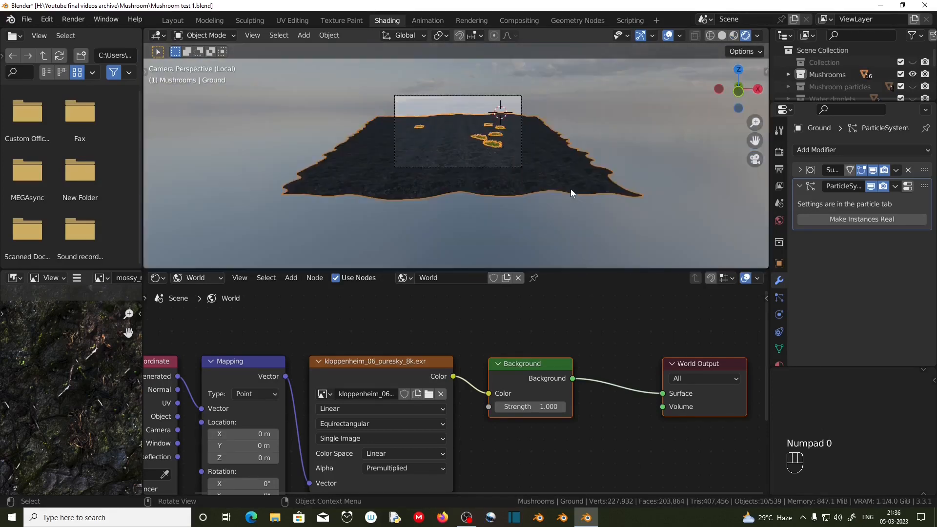
scroll(576, 200, up, 1)
scroll(573, 196, down, 1)
shift+middle_drag(585, 145, 336, 121)
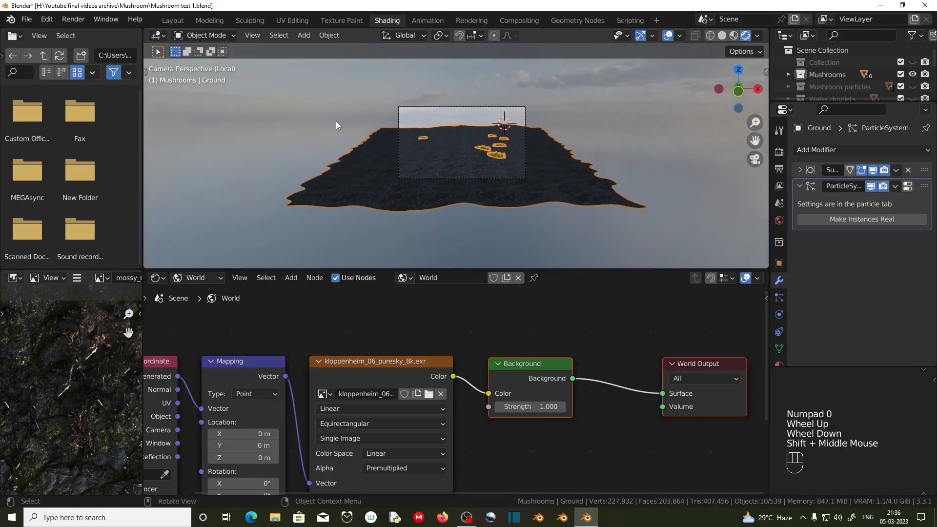
Set the Background node's strength to 1.3 in the World nodes
click(543, 407)
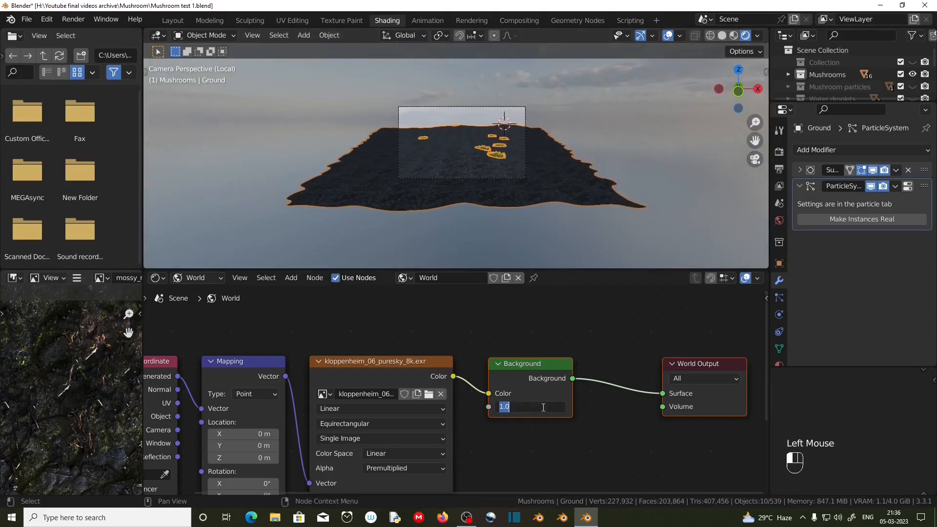
text(1.3)
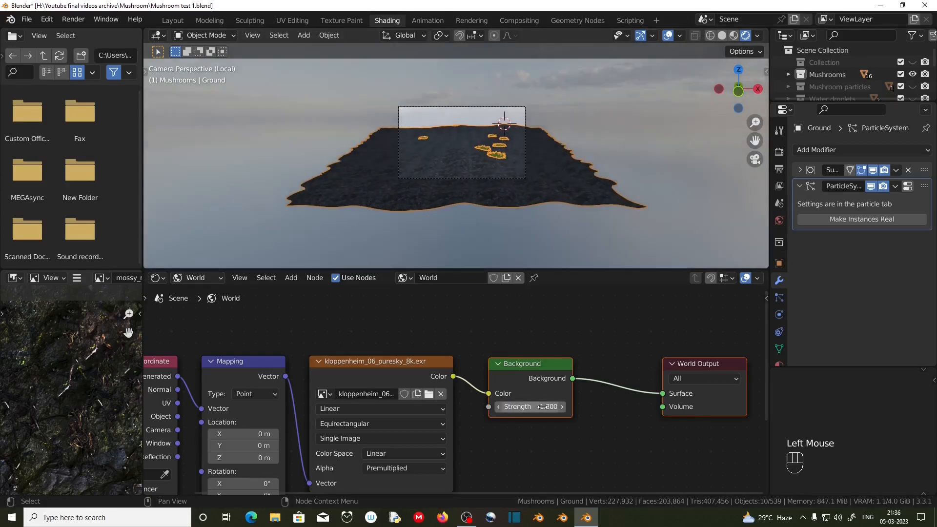
key(Return)
Set the Mapping node's Z rotation to 110° to turn the HDRI sky
middle_drag(296, 413, 492, 322)
scroll(465, 380, up, 1)
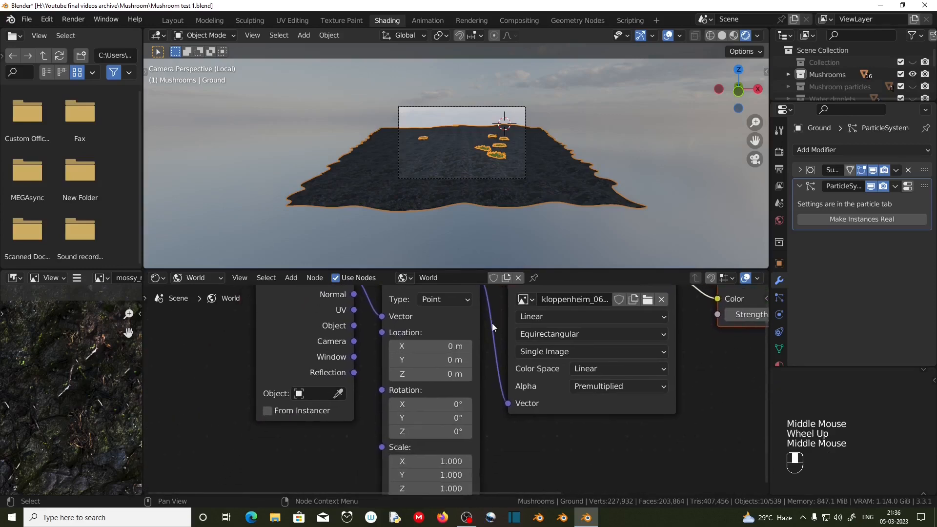
click(426, 432)
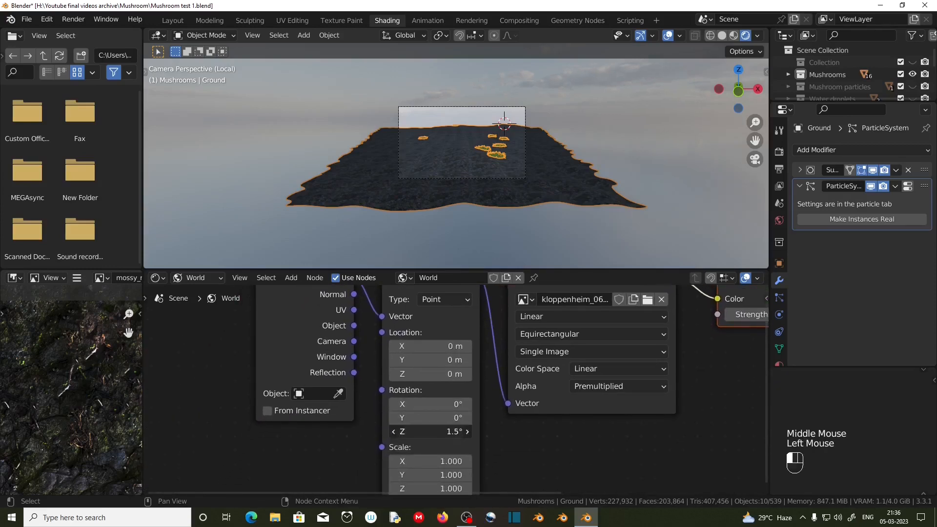
text(110)
key(Return)
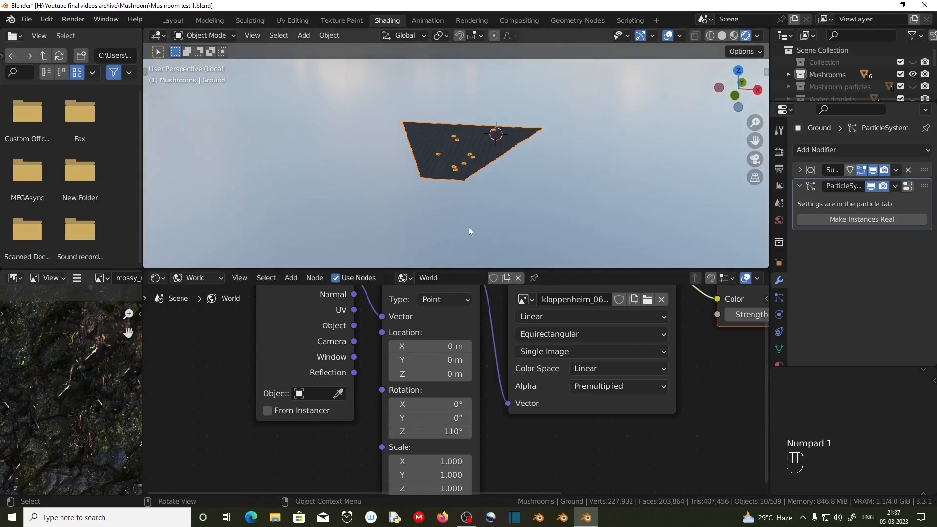
Examine the ground and grass clumps under the rotated sky from a free angle and through the camera
middle_drag(468, 227, 575, 199)
scroll(458, 211, up, 1)
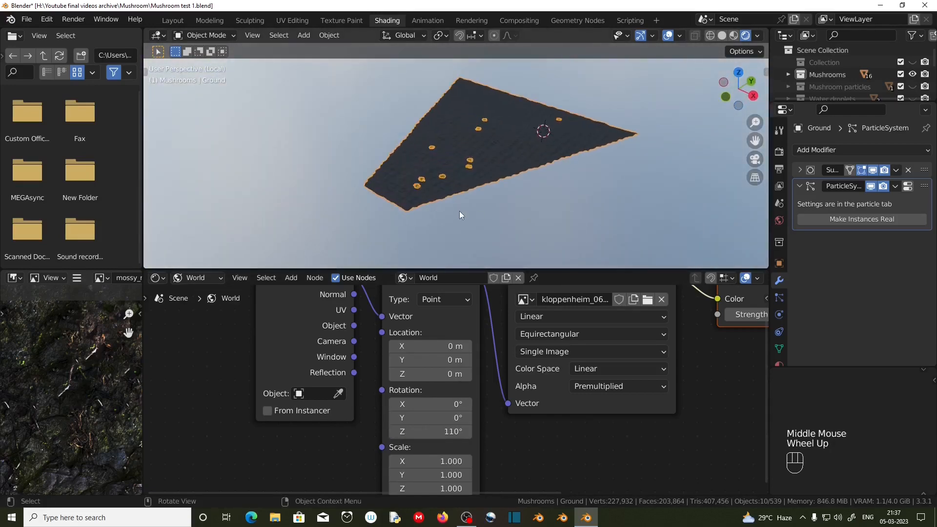
key(KP_0)
scroll(467, 200, up, 2)
scroll(467, 200, up, 2)
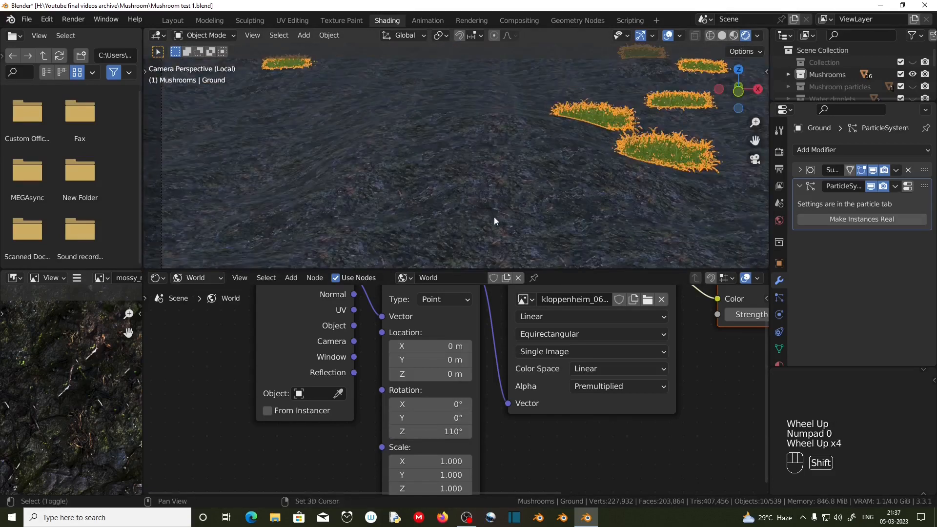
shift+middle_drag(494, 217, 481, 196)
scroll(481, 215, down, 1)
shift+middle_drag(481, 259, 479, 249)
scroll(561, 361, down, 2)
middle_drag(649, 361, 561, 391)
middle_drag(658, 410, 559, 446)
Switch the Shader Editor from World to Object shading and view the whole ground through the camera
click(209, 279)
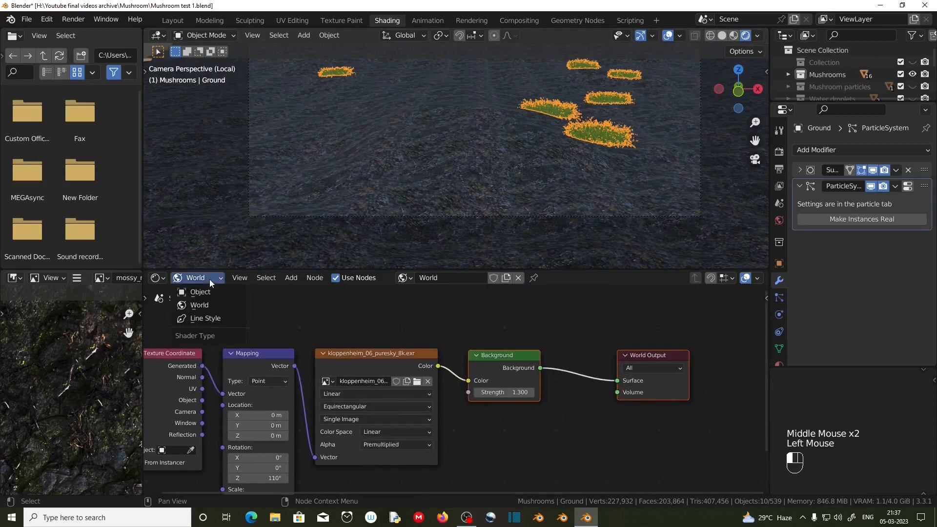
click(210, 289)
scroll(488, 176, down, 3)
shift+middle_drag(488, 175, 493, 166)
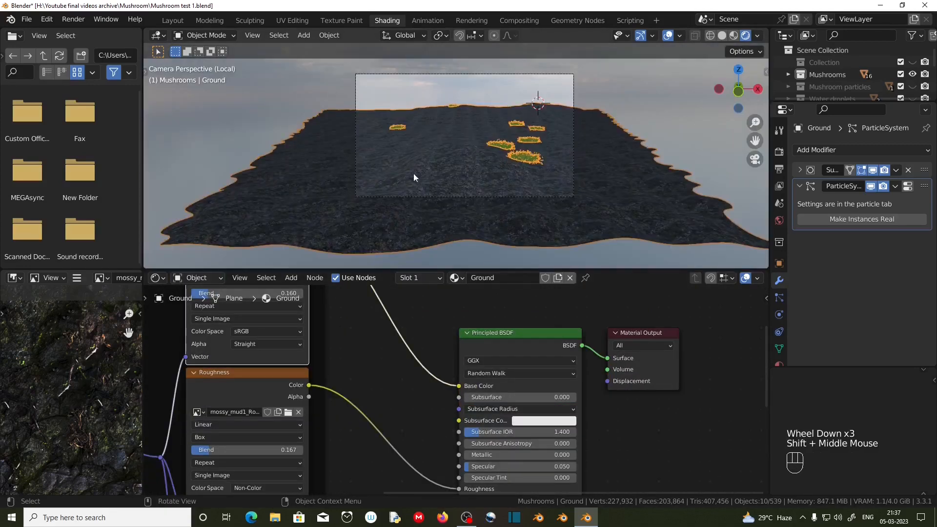
In the Layout workspace, add a Sun light at the 3D cursor
click(172, 20)
middle_drag(400, 177, 411, 277)
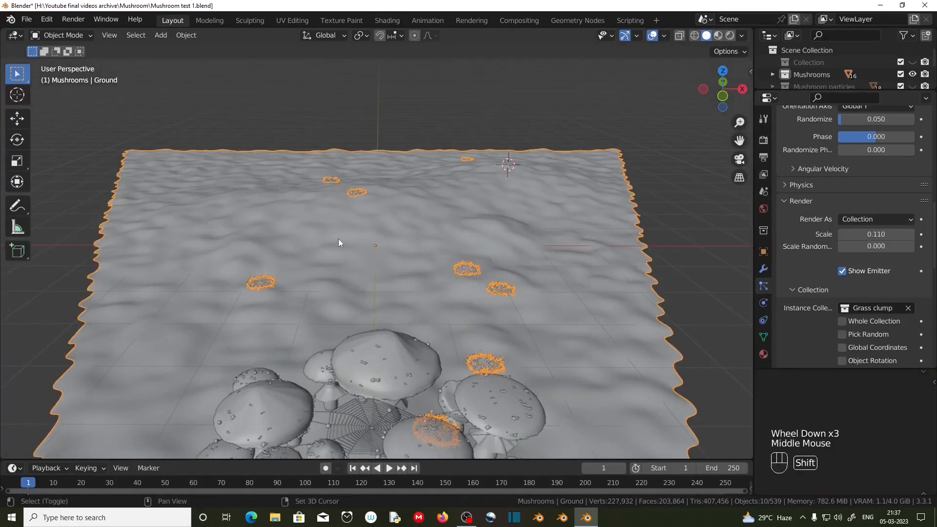
key(shift+a)
click(409, 226)
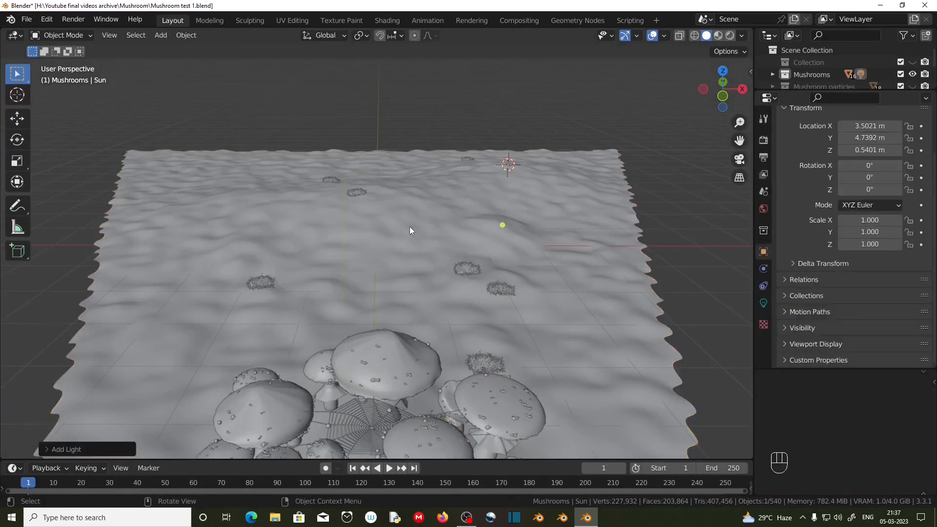
In top view, move the sun light to the camera's left, at about X -5.11 m, Y -7.79 m
scroll(452, 276, down, 2)
key(KP_7)
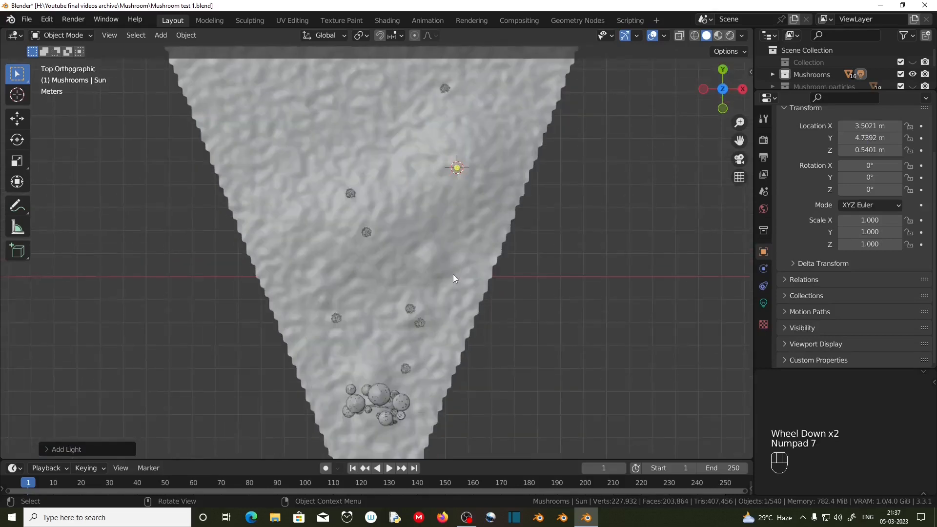
scroll(452, 274, down, 3)
shift+middle_drag(453, 274, 453, 208)
key(g)
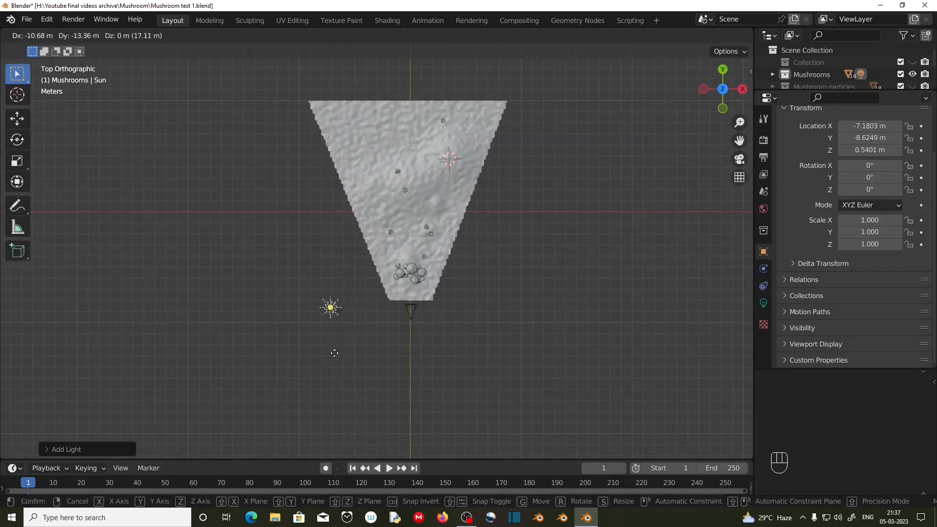
click(358, 348)
Duplicate the sun light to about X 5.35 m, Y -8.01 m and again behind the ground at about X 0.51 m, Y 11.82 m
key(shift+d)
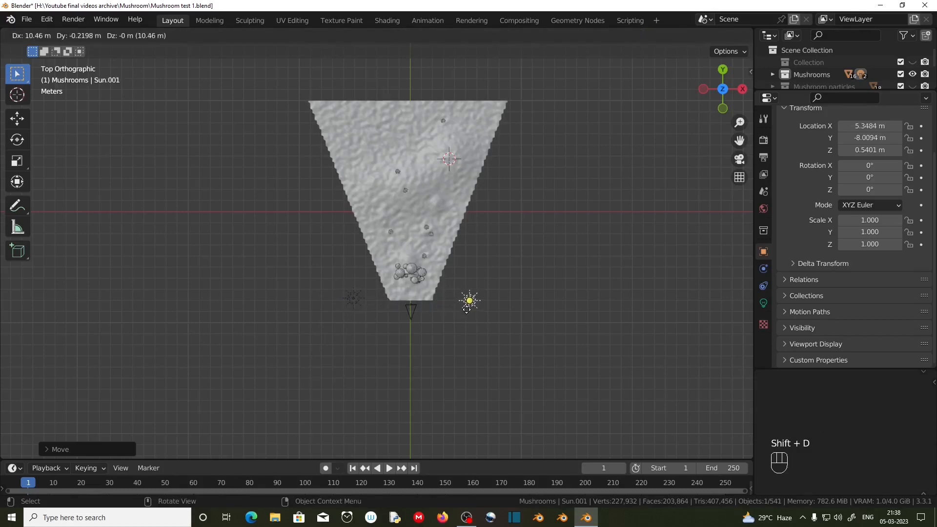
click(467, 306)
key(shift+d)
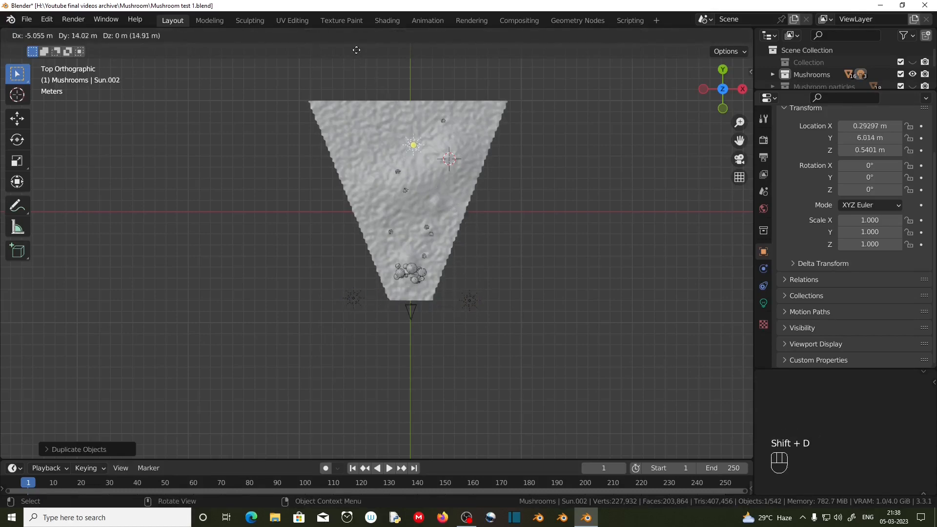
click(348, 416)
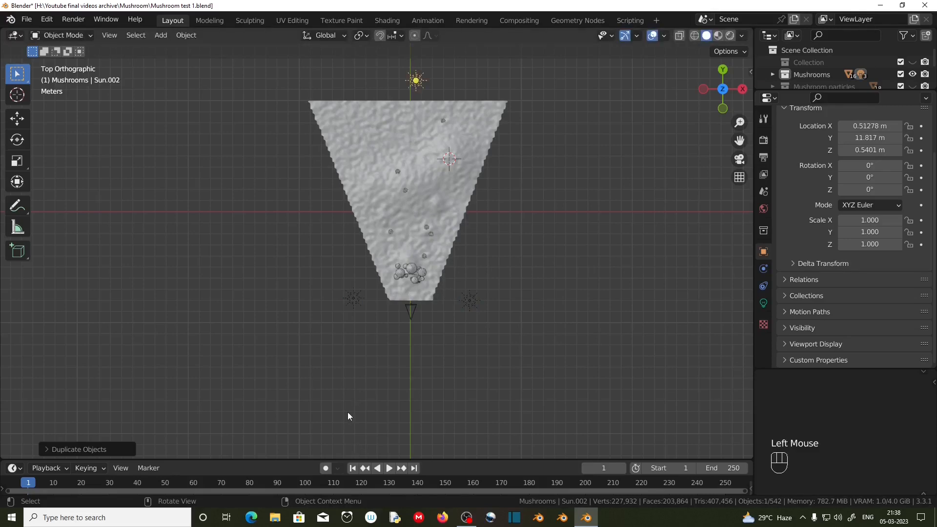
In front view, rotate both front sun lights inward, giving the one at positive X a Y rotation of about 56.1°
key(KP_1)
click(354, 413)
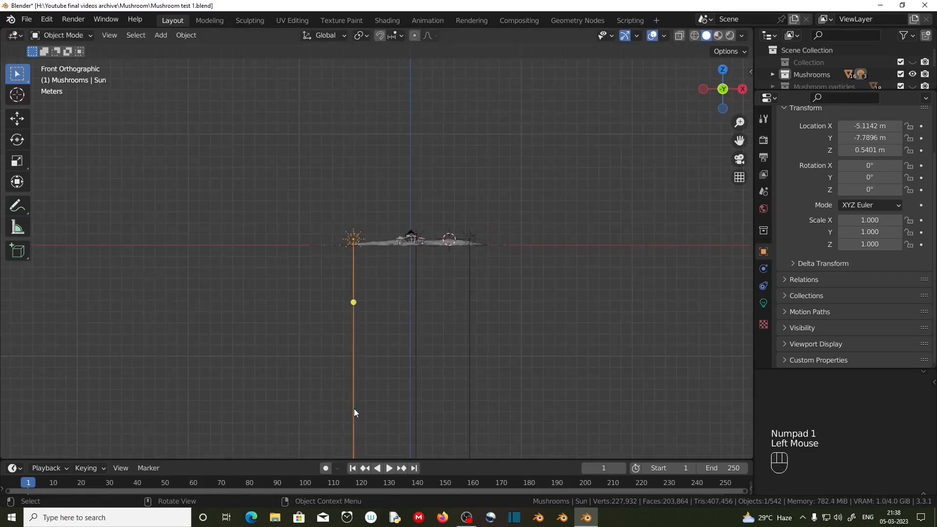
key(r)
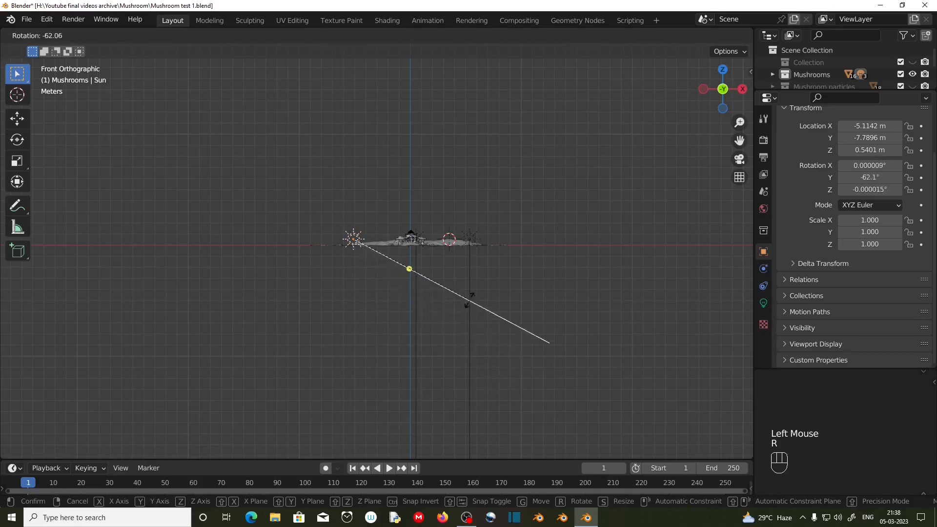
click(472, 292)
click(471, 338)
key(r)
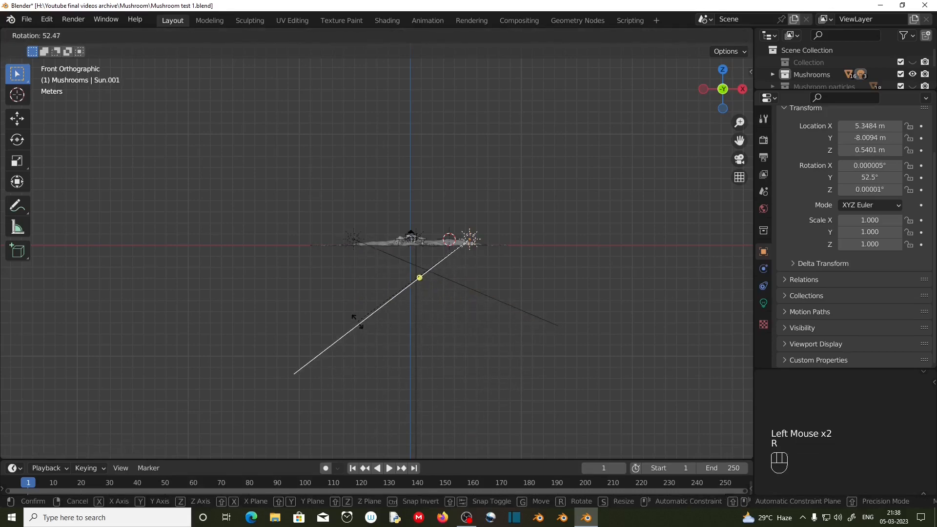
click(352, 315)
In right side view, tilt the rear sun light toward the mushrooms and both front sun lights toward the ground's far end
key(KP_3)
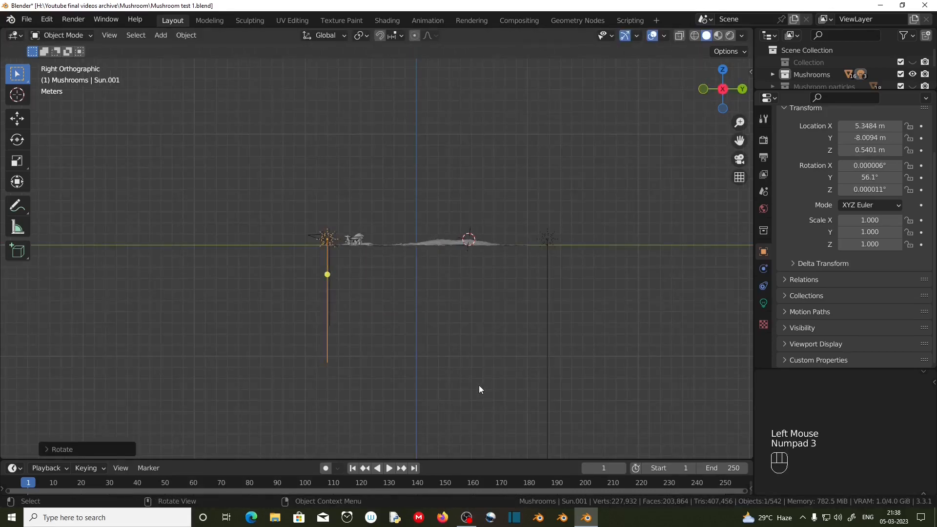
click(545, 400)
key(r)
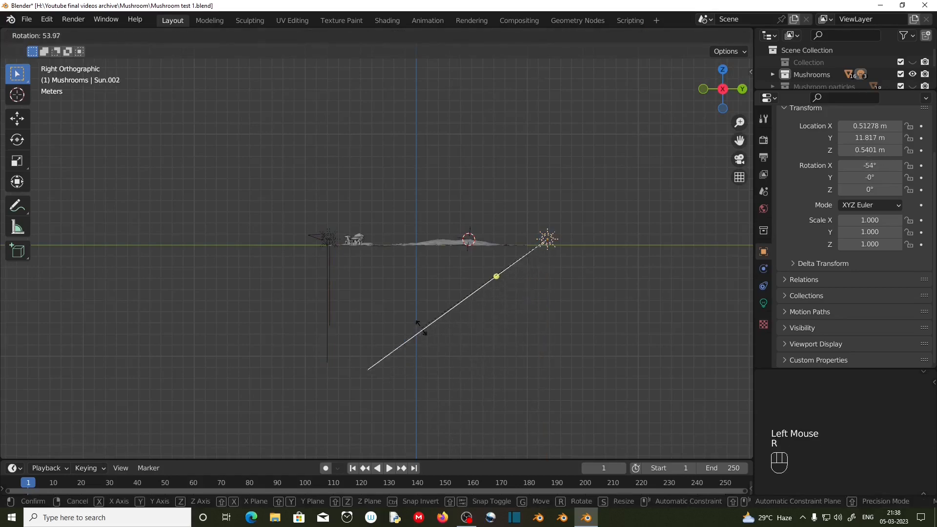
click(331, 326)
click(326, 329)
key(r)
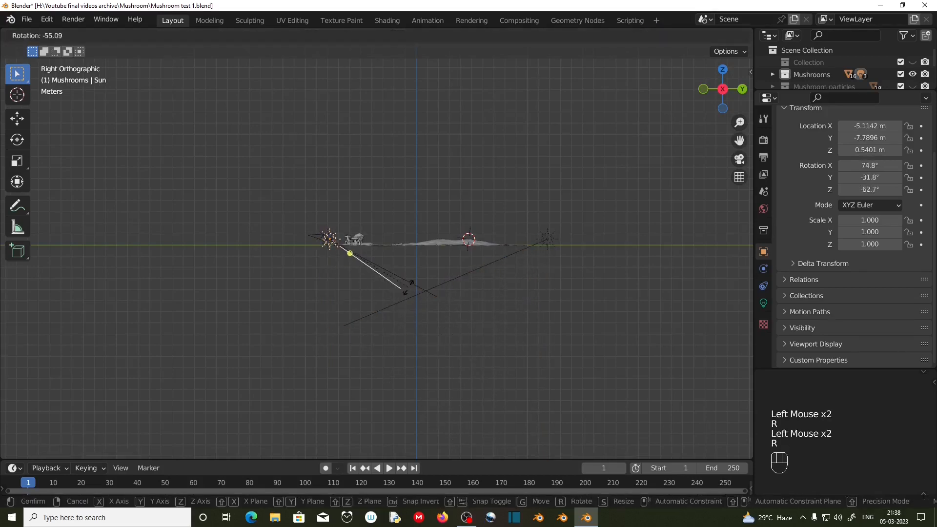
click(418, 281)
In top view, turn the sun light on the camera's left to a Z rotation of about -60.1°
key(KP_7)
scroll(439, 322, up, 2)
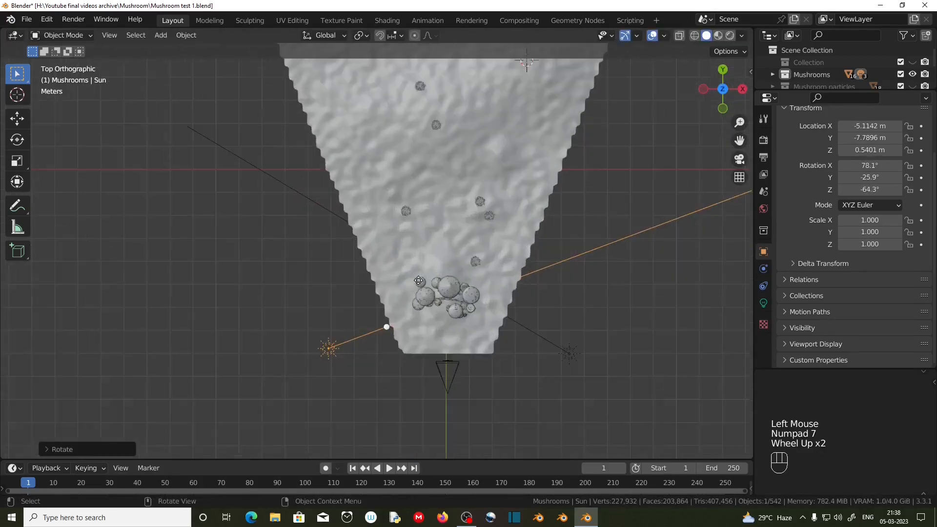
shift+middle_drag(454, 326, 370, 326)
click(273, 336)
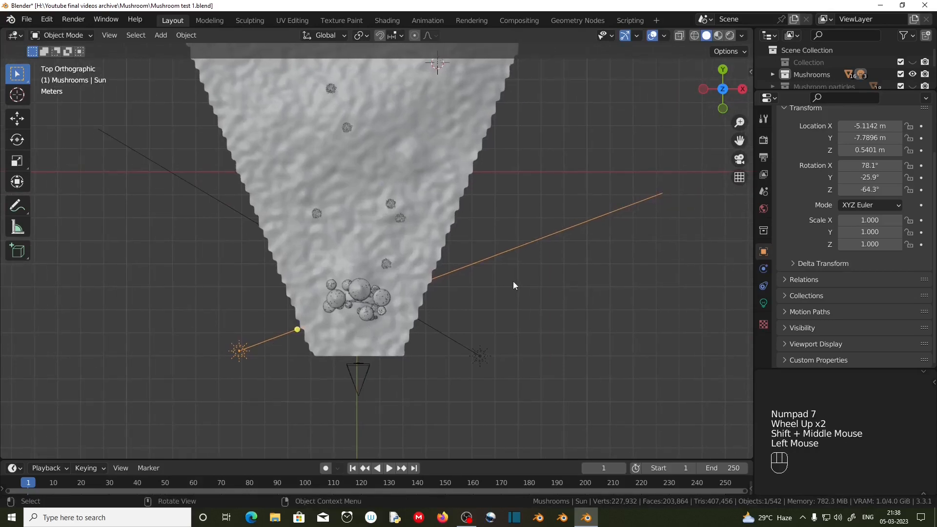
key(r)
click(537, 242)
Turn the sun light on the camera's right to a Z rotation of about 55.1° and slightly rotate the rear one
click(478, 356)
key(r)
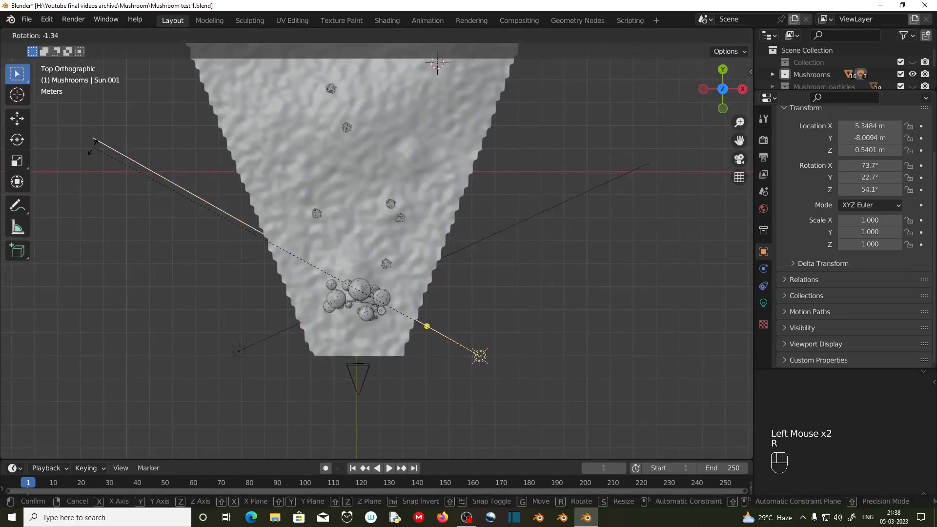
click(390, 103)
scroll(391, 99, down, 2)
click(374, 83)
key(r)
click(376, 88)
Select all three sun lights and raise them along Z to a height of about 4.53 m
shift+click(311, 299)
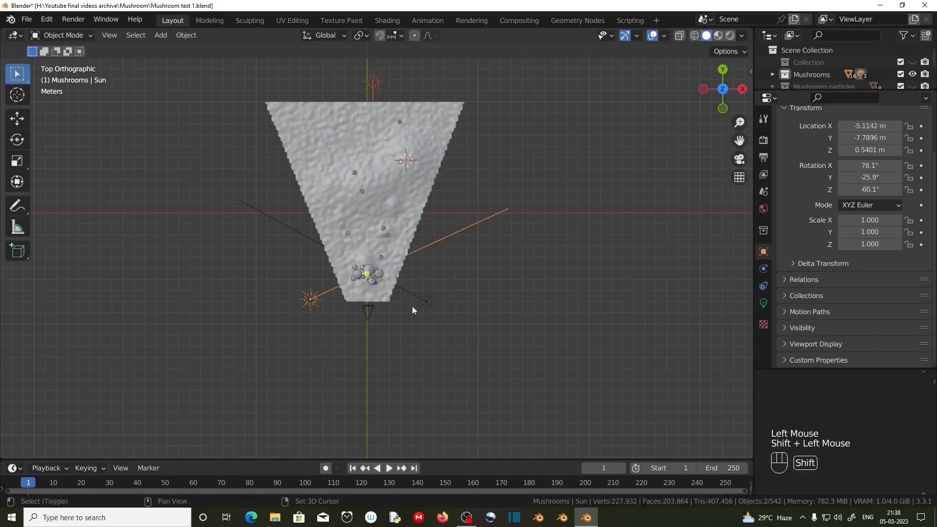
shift+click(426, 301)
key(KP_1)
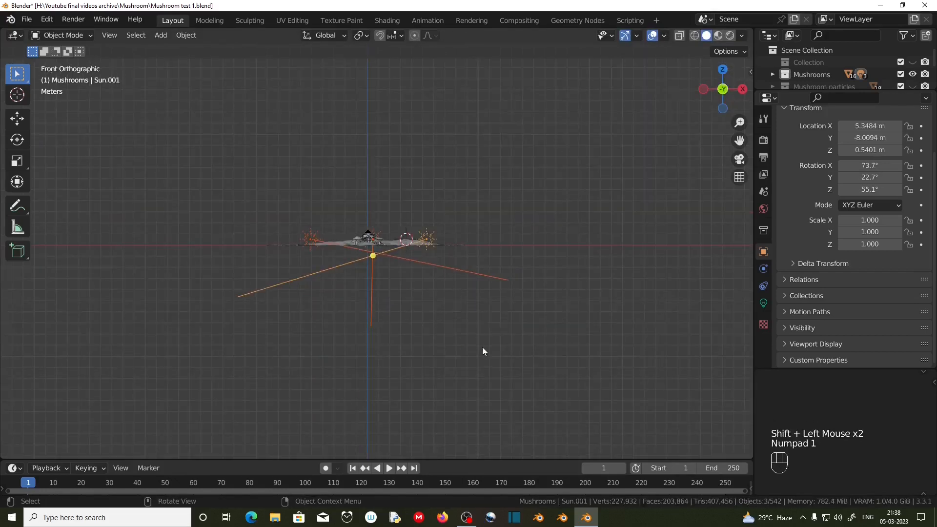
scroll(483, 349, up, 3)
key(g)
key(z)
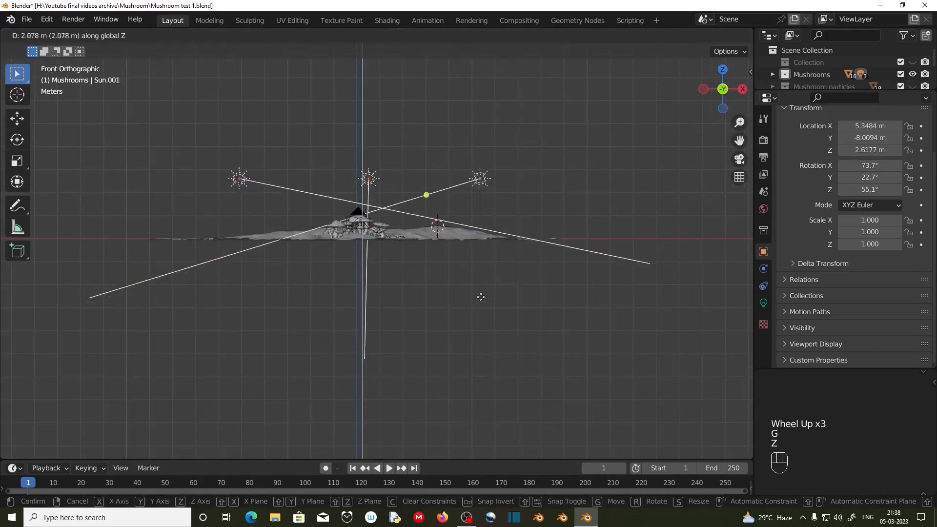
click(477, 255)
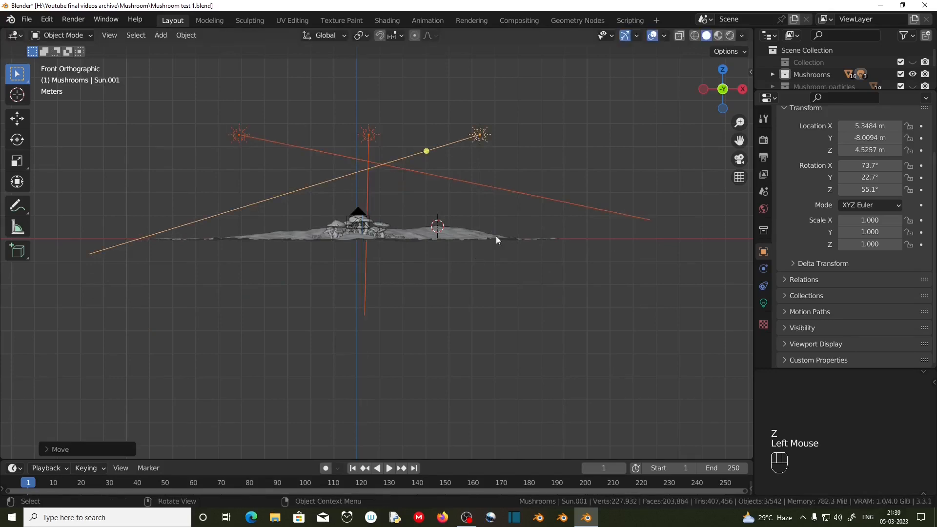
In front view, rotate the camera-left sun to about 74.9°, -24.2°, -58.8° and the camera-right sun to about 70.6°, 20.7°, 53.9°
click(549, 200)
key(r)
click(546, 219)
click(200, 221)
key(r)
click(206, 237)
In right side view, re-aim the rear sun light and rotate the camera-right sun light to about 73.7°, 16.6°, 54.9°
key(KP_3)
scroll(537, 317, down, 4)
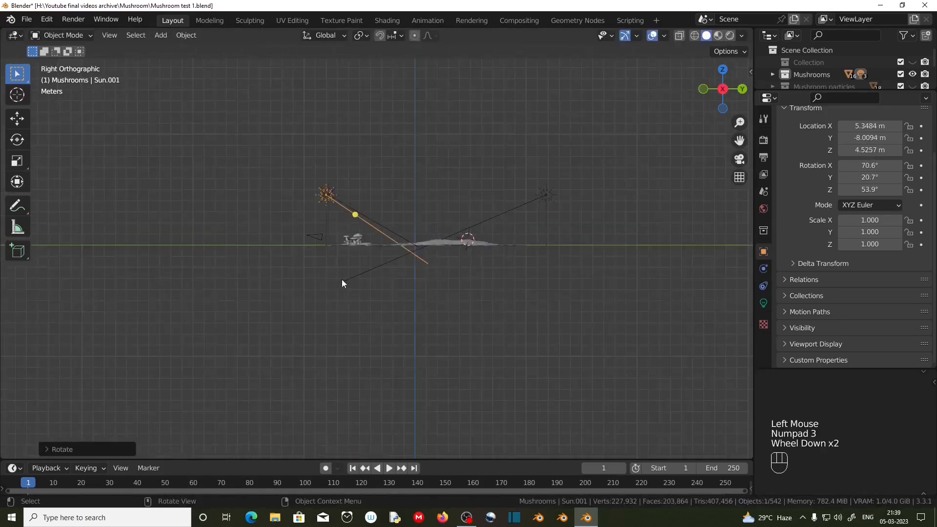
click(341, 280)
scroll(342, 283, up, 3)
key(r)
click(338, 265)
click(446, 264)
key(r)
click(460, 249)
Set the camera-left sun light's strength to 8 and its colour to warm yellow, about hue 0.124 and saturation 0.764
middle_drag(366, 341, 459, 419)
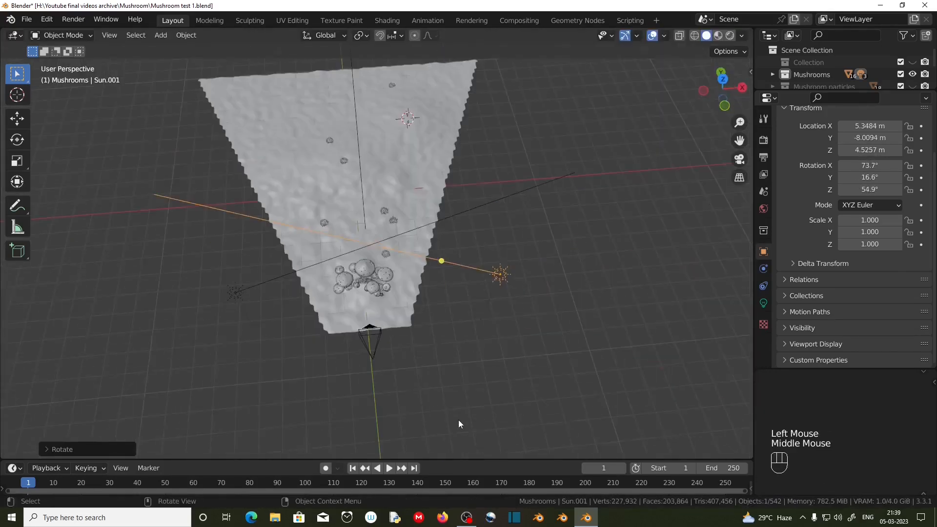
key(KP_7)
scroll(508, 314, down, 1)
scroll(503, 317, up, 2)
shift+middle_drag(437, 350, 444, 372)
click(243, 375)
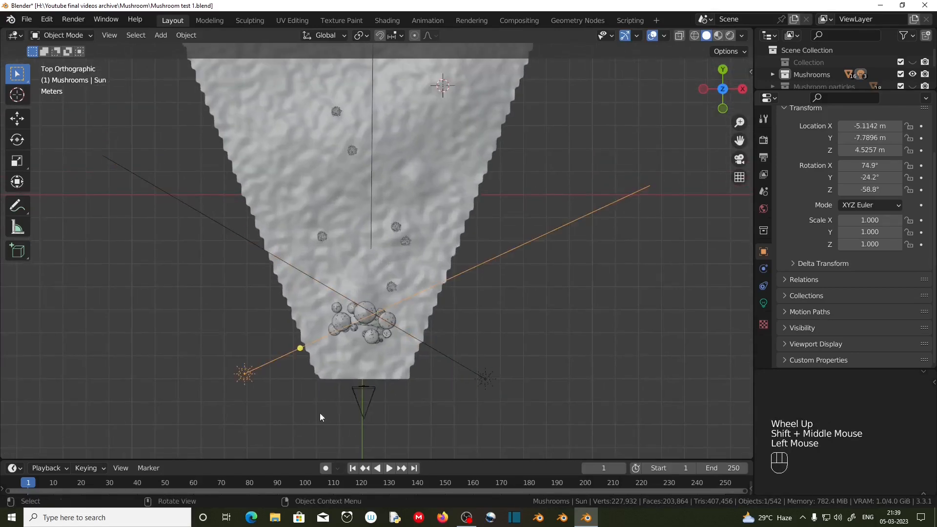
shift+middle_drag(320, 413, 294, 365)
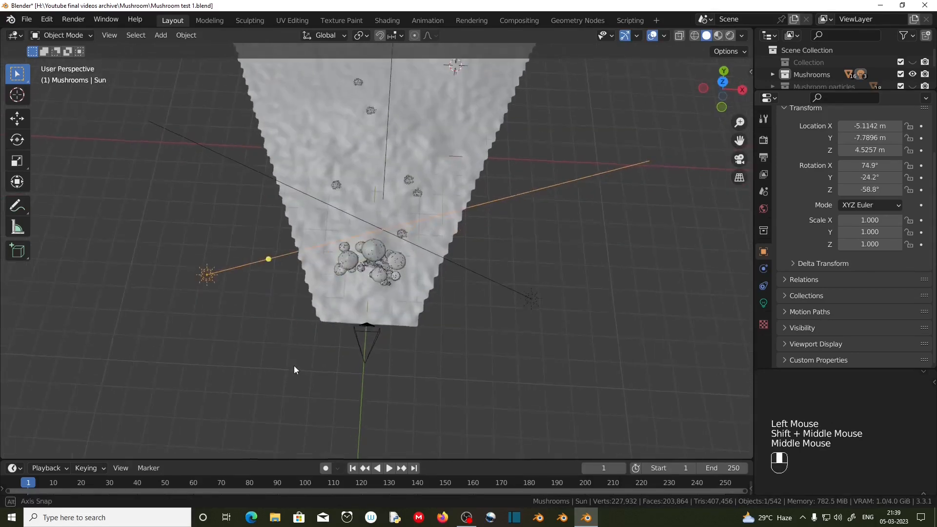
click(763, 302)
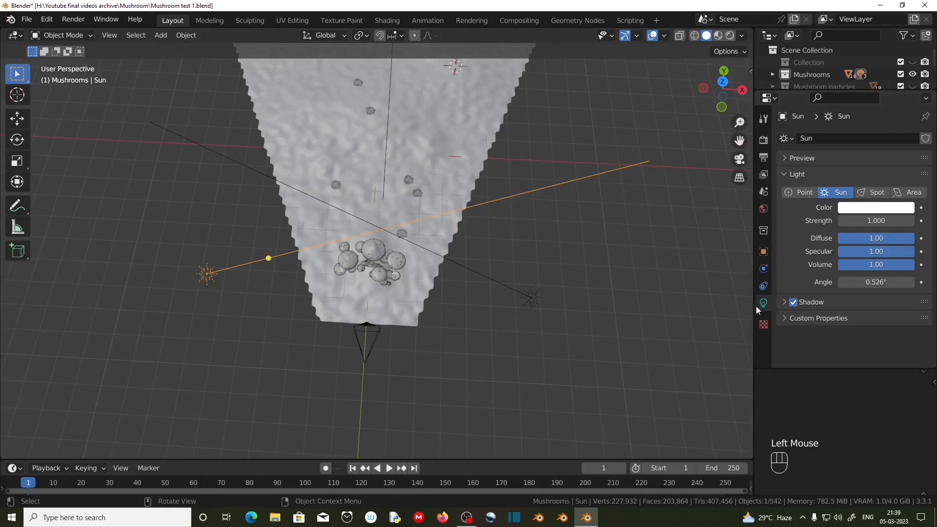
double_click(877, 221)
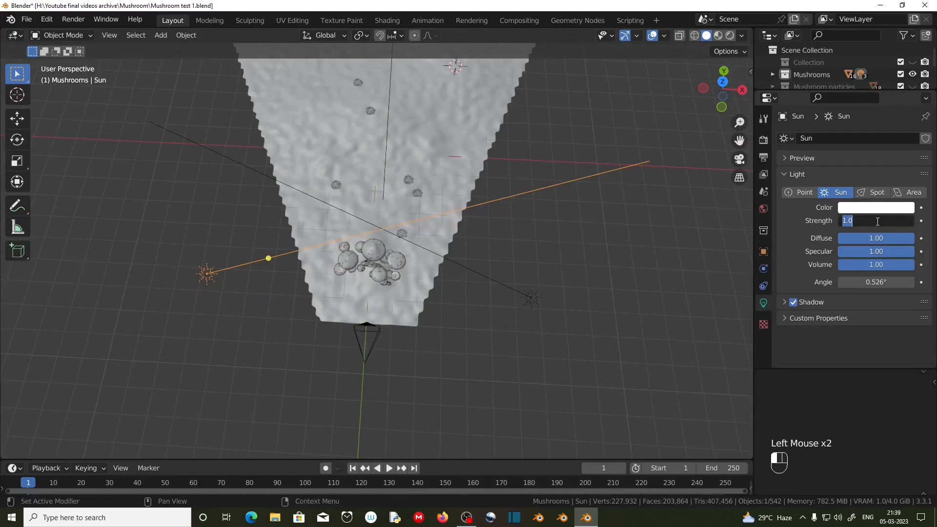
text(8)
key(Return)
click(860, 207)
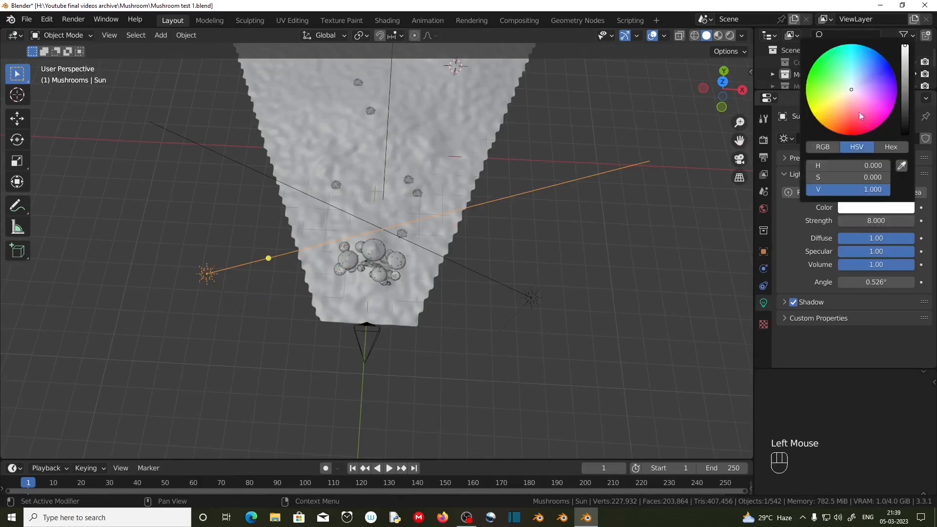
drag(850, 93, 835, 104)
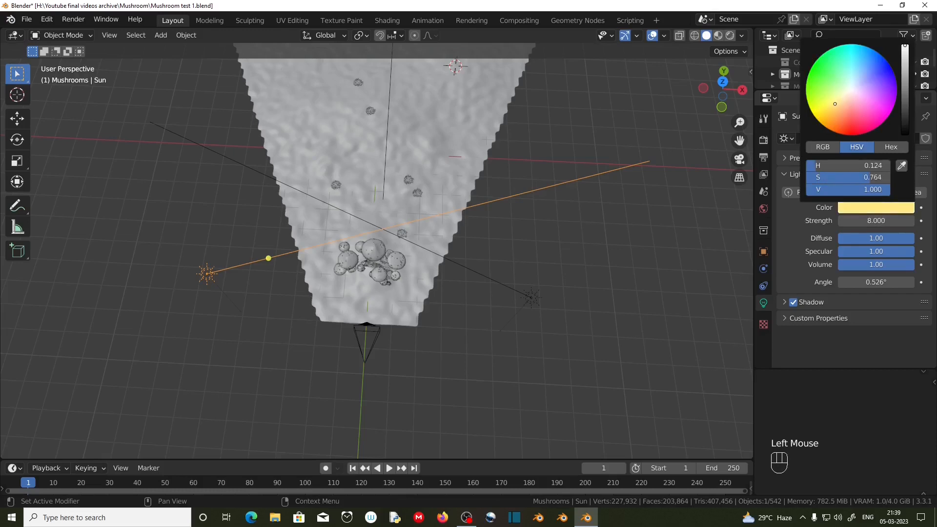
Set the camera-right sun light's strength to 5 and its colour to pale blue, about hue 0.593 and saturation 0.427
click(514, 290)
double_click(873, 220)
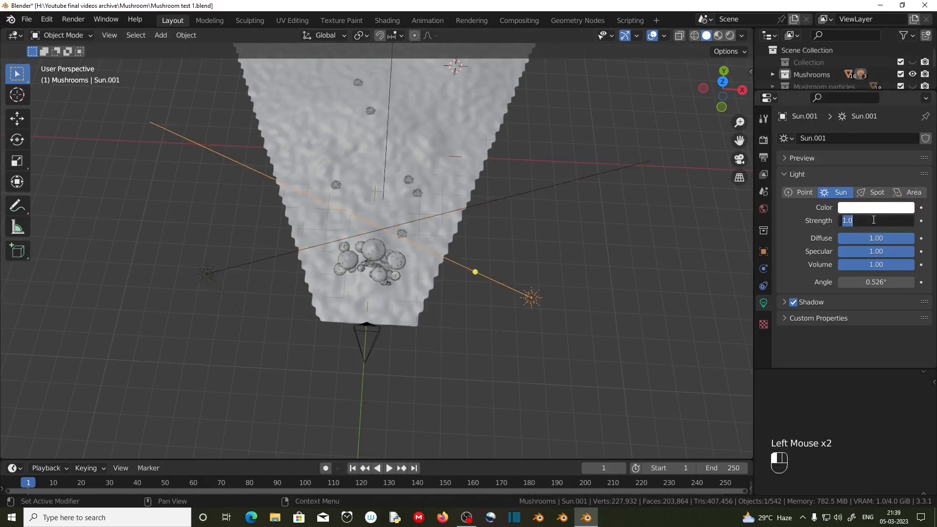
text(5)
click(873, 207)
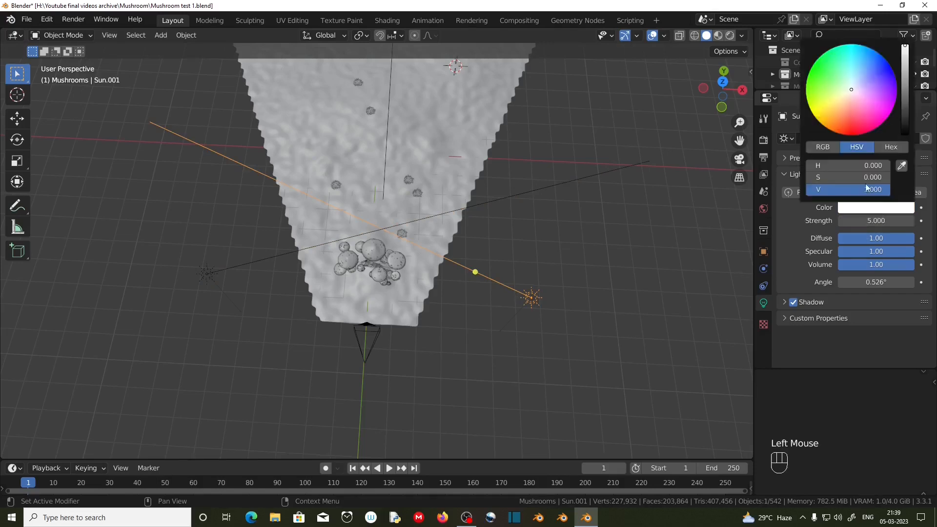
drag(852, 91, 856, 81)
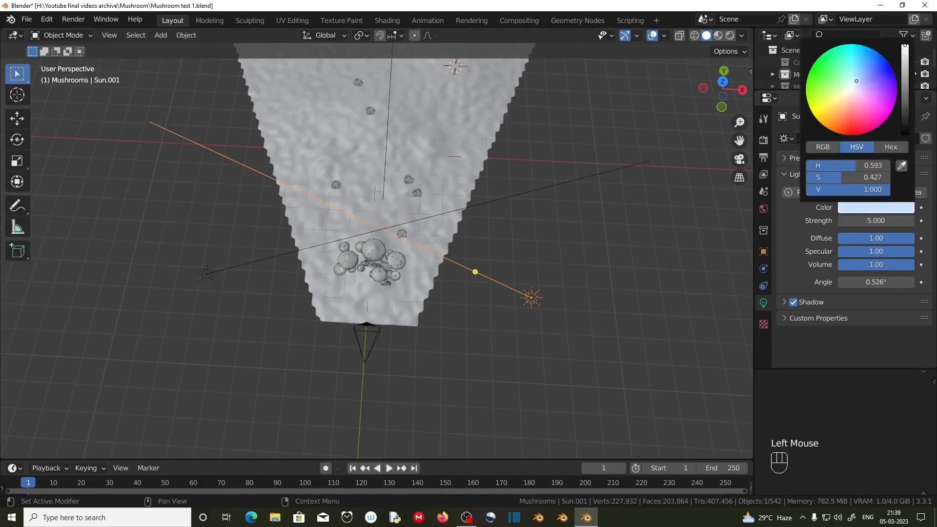
Select the rear sun light behind the mushrooms, set its strength to 3 and give it a pale orange colour
scroll(389, 107, down, 2)
click(404, 139)
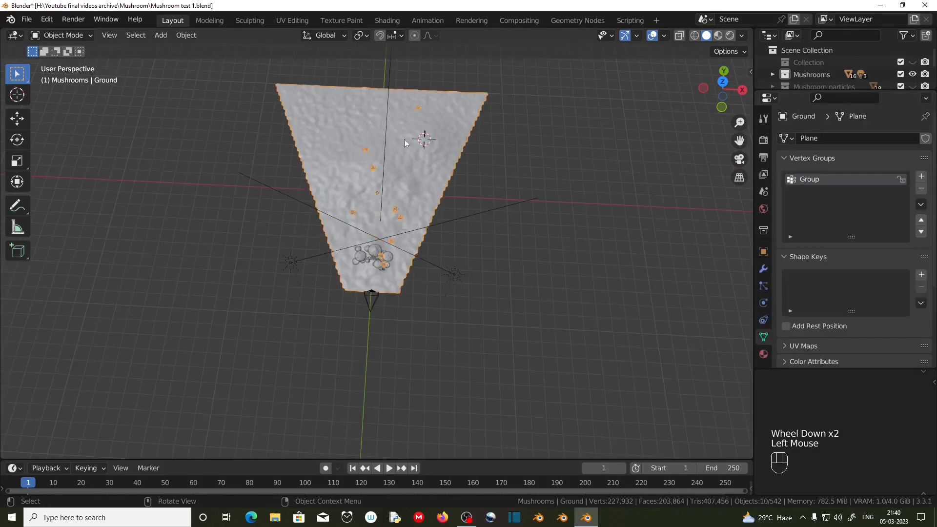
click(388, 92)
click(873, 221)
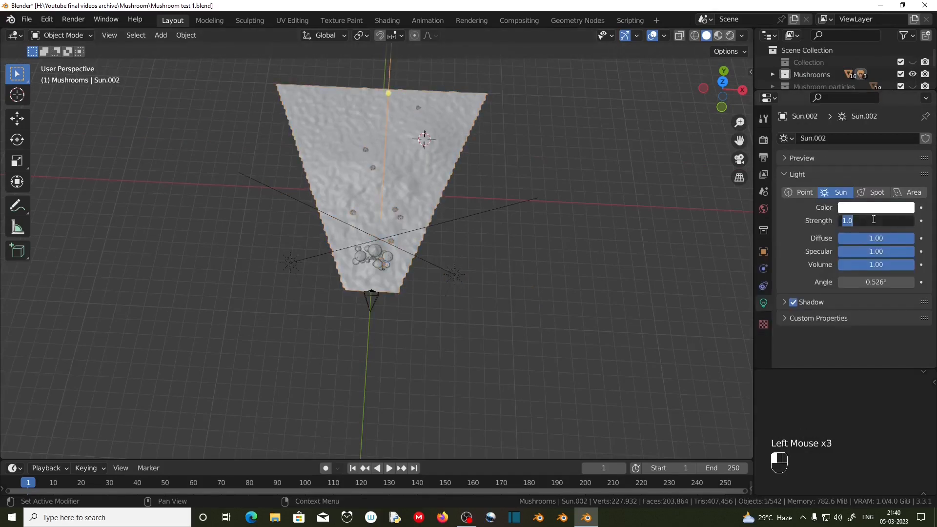
text(3)
click(869, 210)
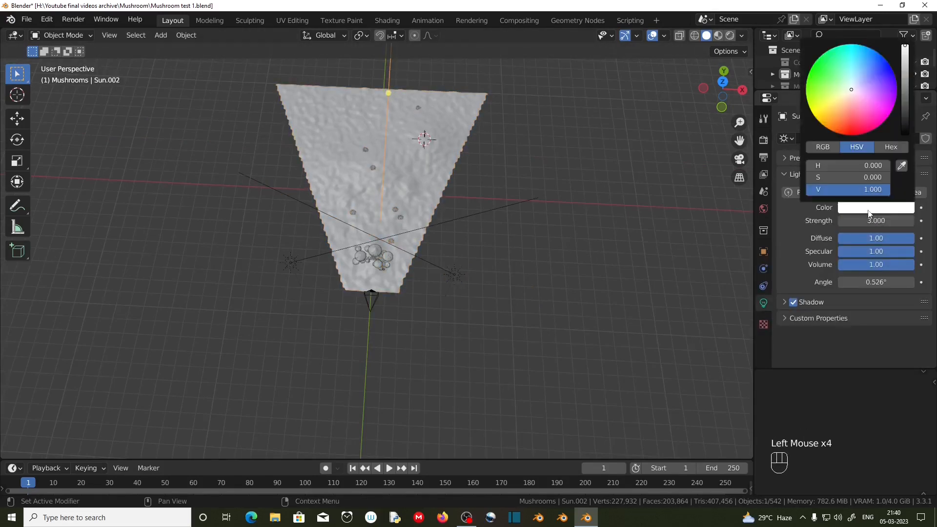
drag(853, 94, 841, 100)
Look through the camera with rendered shading and examine how the three sun lights illuminate the mushrooms and ground
scroll(423, 370, up, 2)
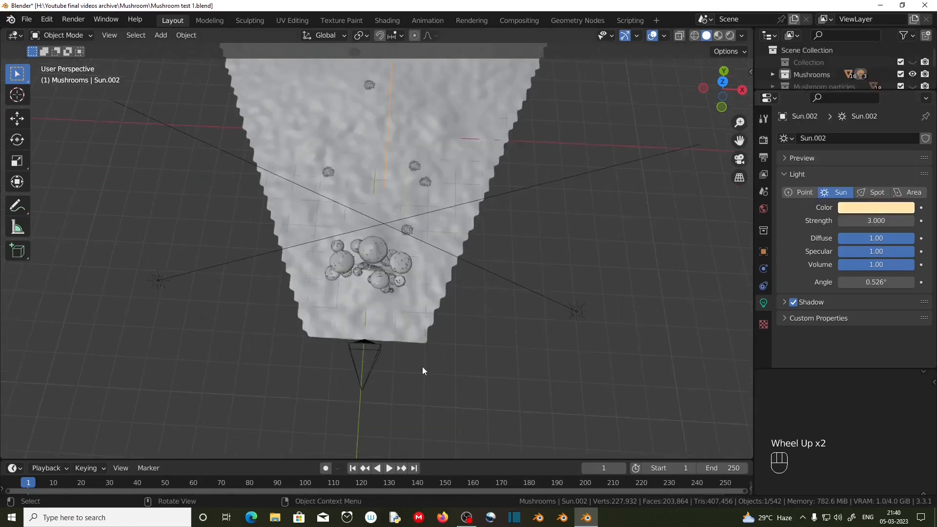
key(KP_0)
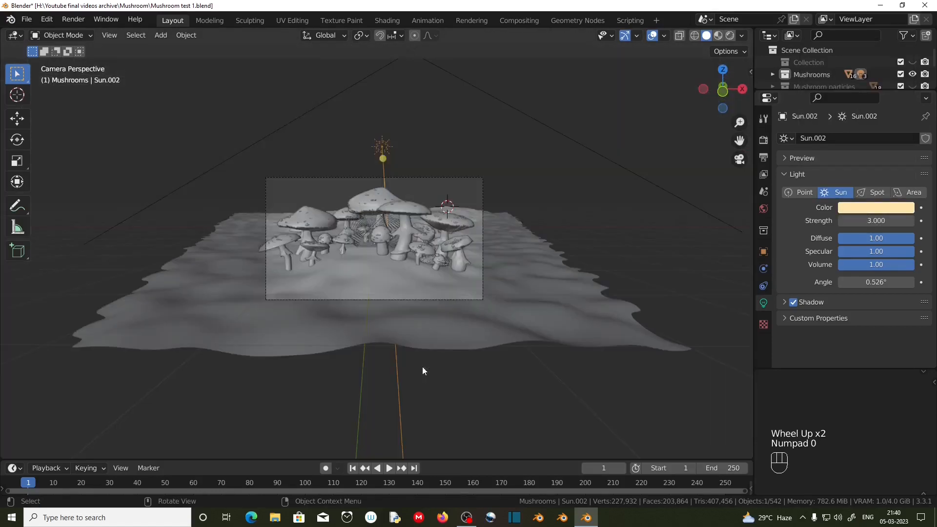
scroll(422, 368, up, 2)
click(730, 36)
scroll(513, 270, up, 1)
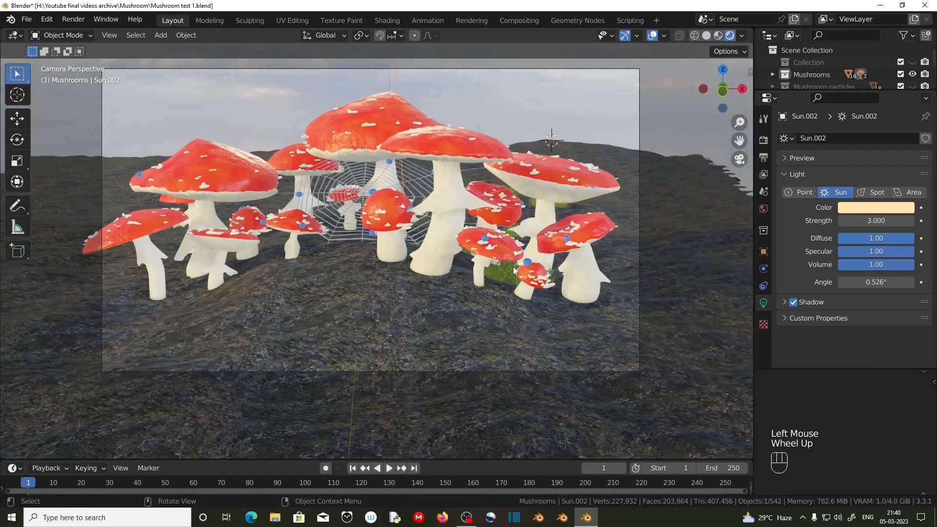
scroll(411, 303, up, 2)
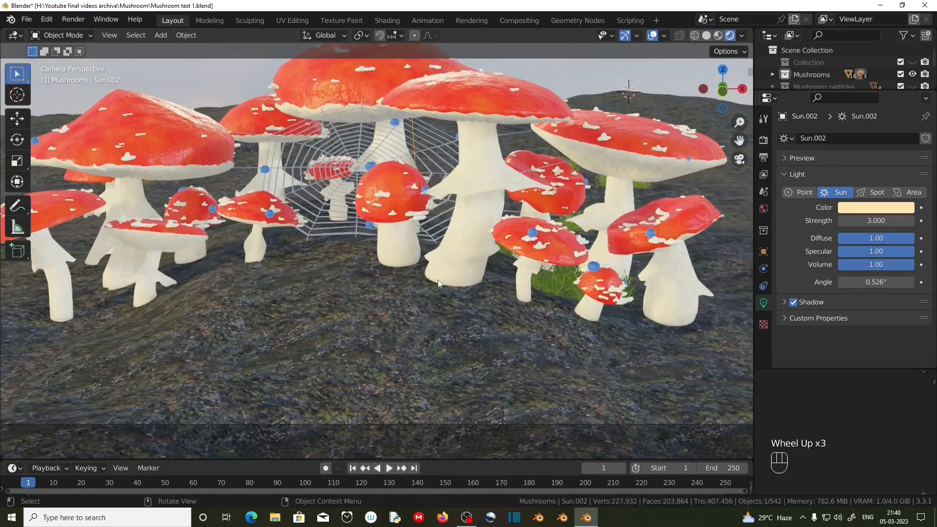
scroll(437, 283, down, 4)
scroll(438, 284, down, 1)
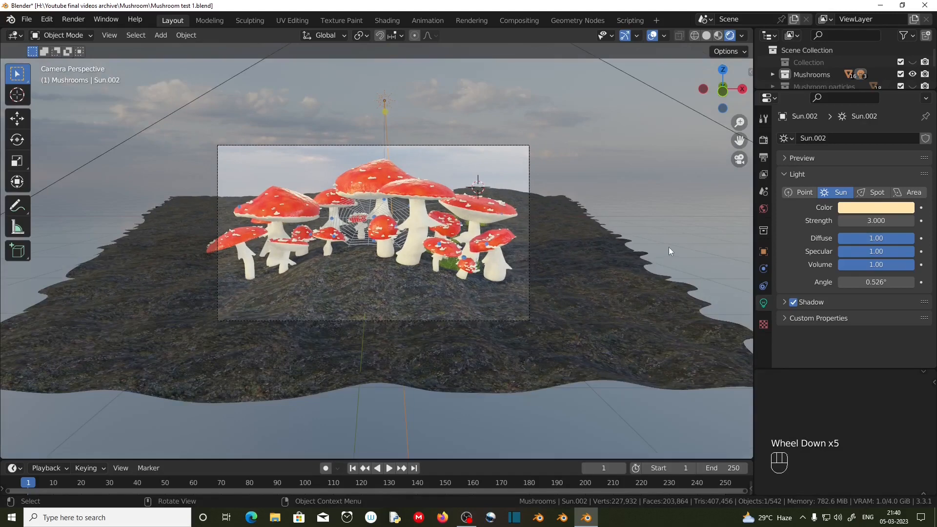
scroll(650, 275, up, 1)
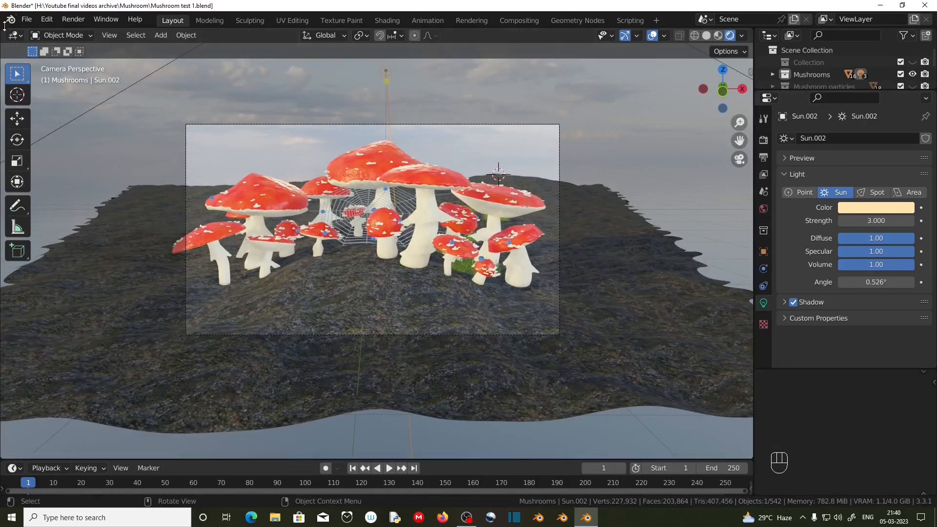
Save the file, and set the render engine to Cycles with GPU Compute as the device
click(28, 18)
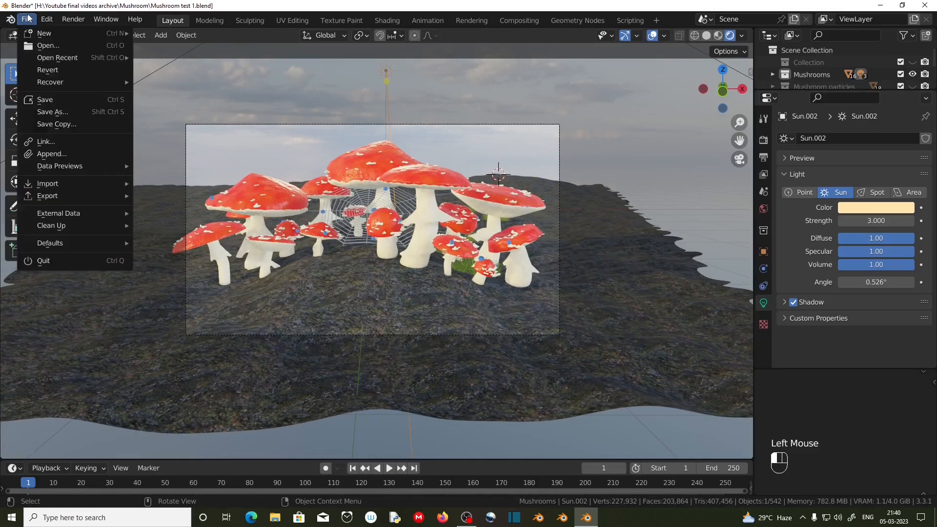
click(45, 100)
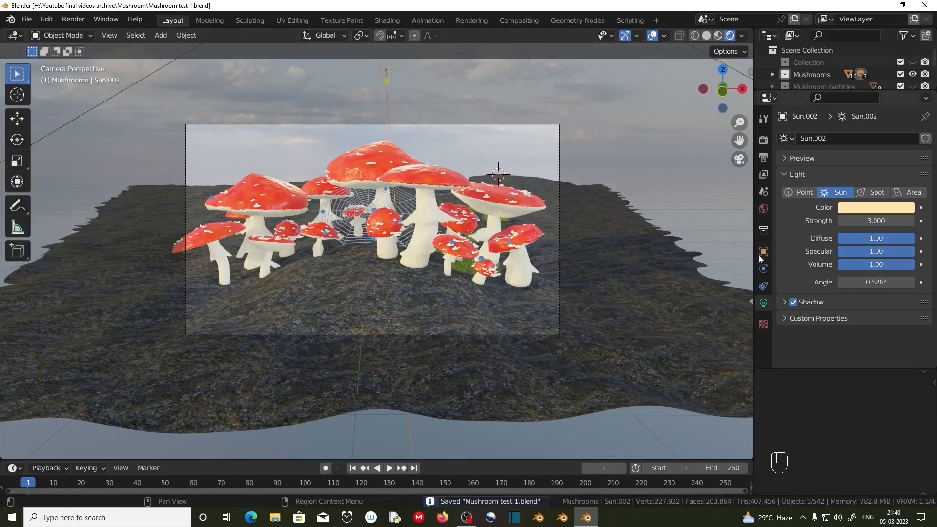
click(764, 141)
click(872, 139)
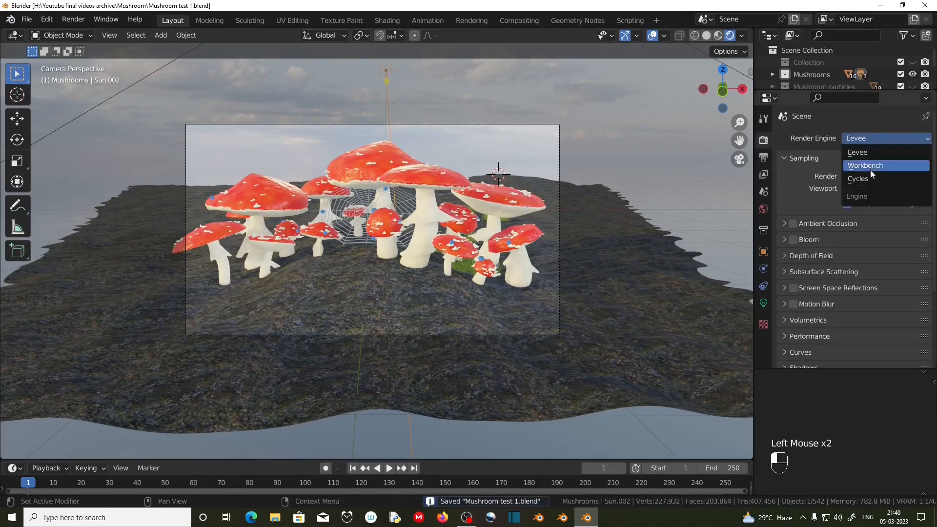
click(866, 179)
click(863, 168)
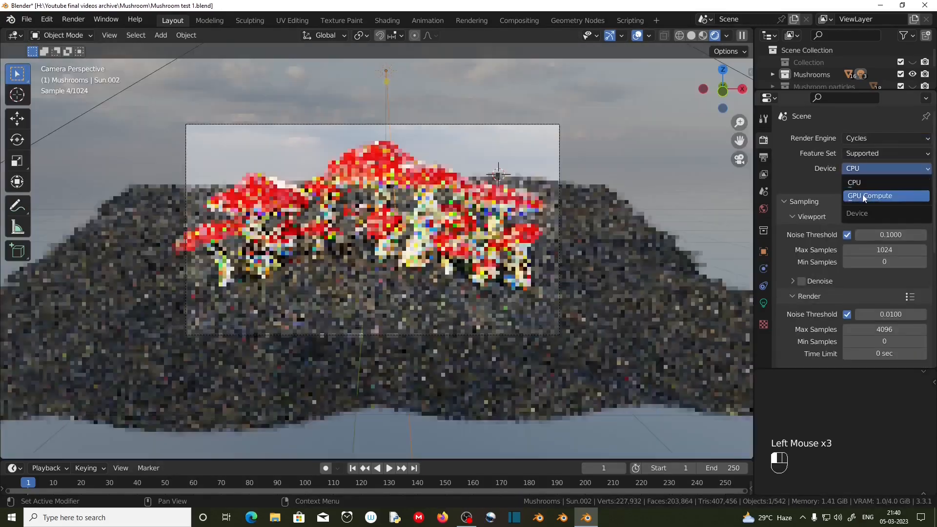
click(864, 196)
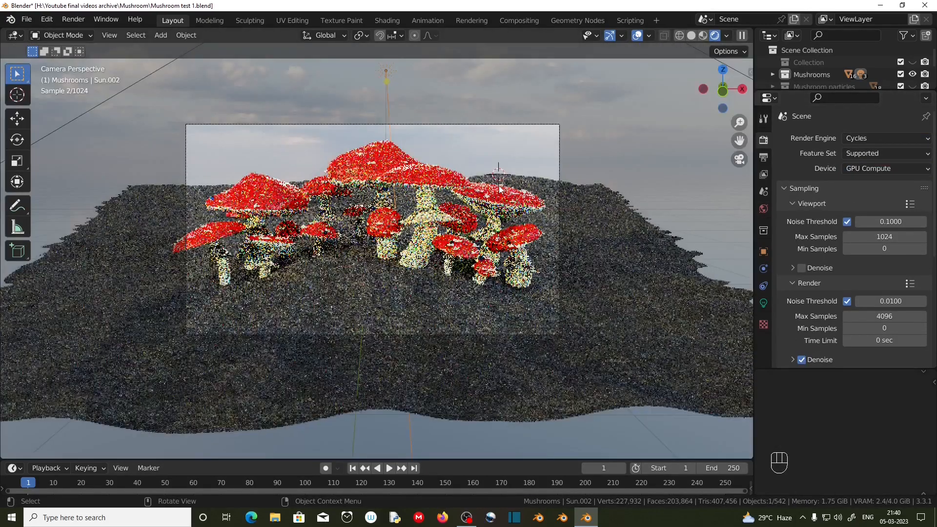
Check the Cycles render device settings in the system preferences
scroll(499, 189, up, 2)
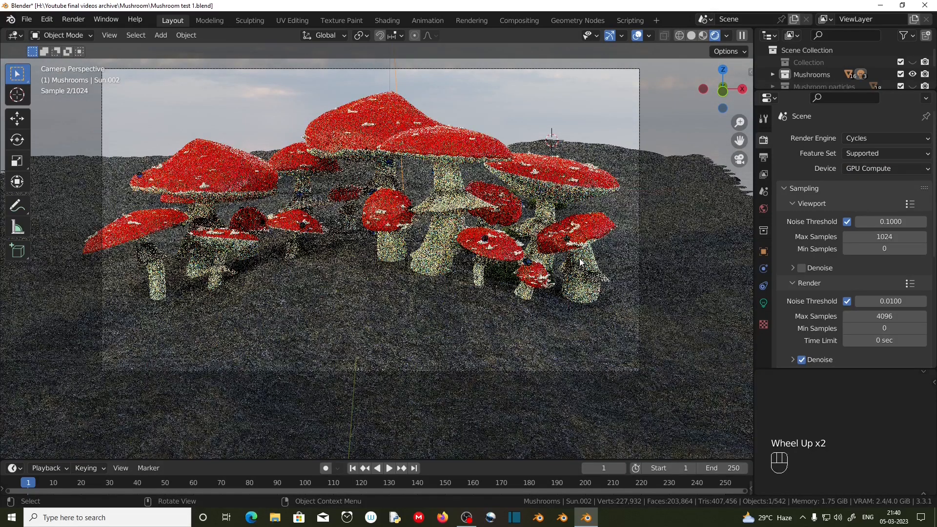
click(47, 19)
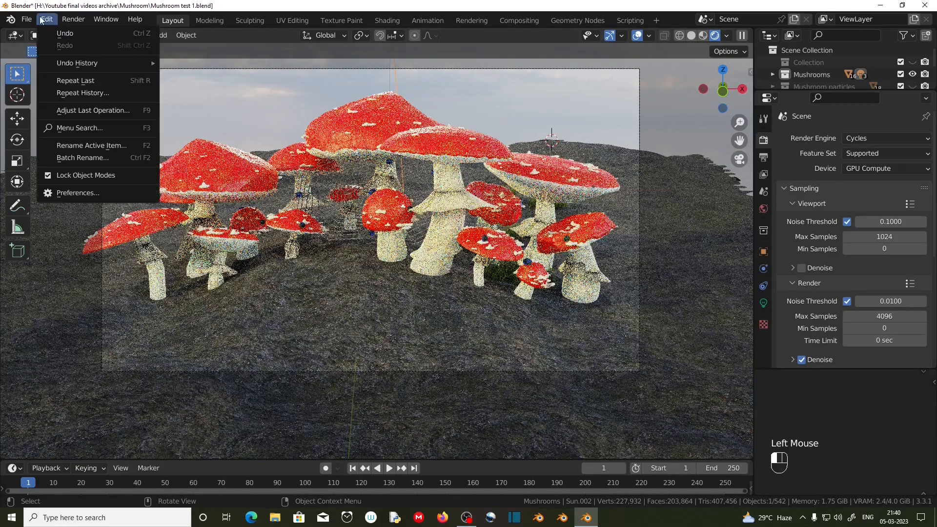
click(66, 195)
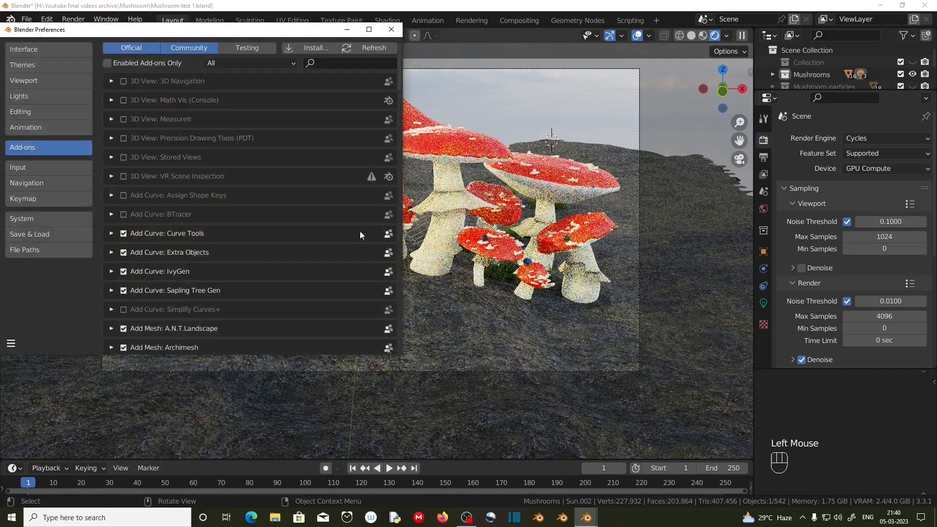
click(54, 212)
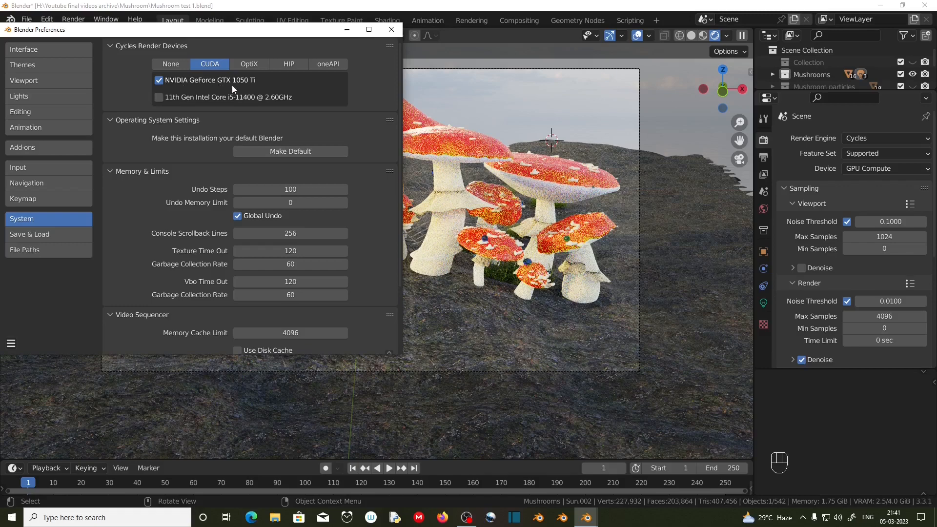
click(391, 29)
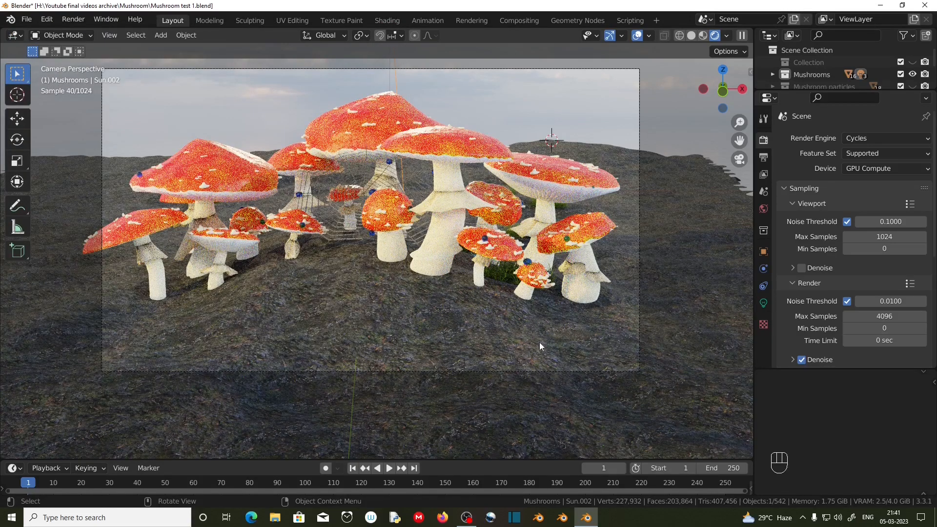
In top view, select the camera-left sun light and open its colour and strength for editing
scroll(540, 345, down, 4)
key(KP_7)
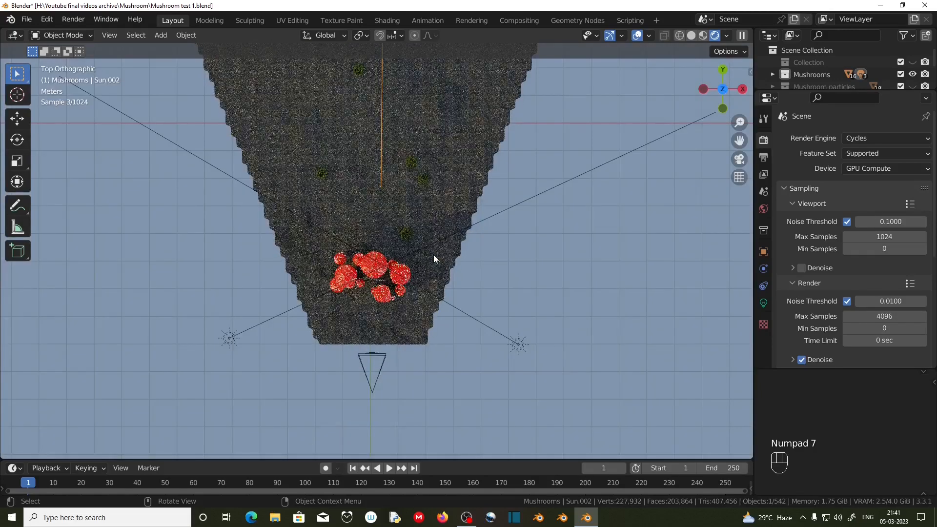
click(230, 337)
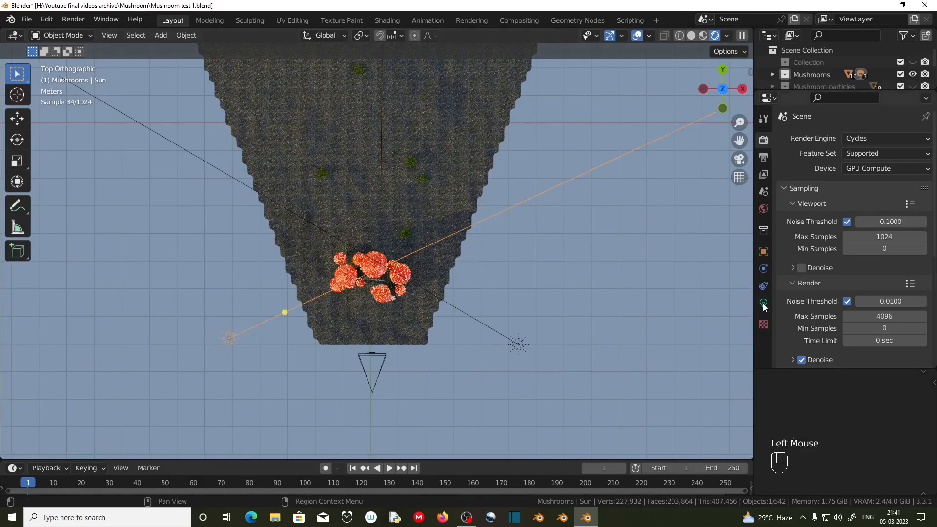
click(762, 304)
click(873, 208)
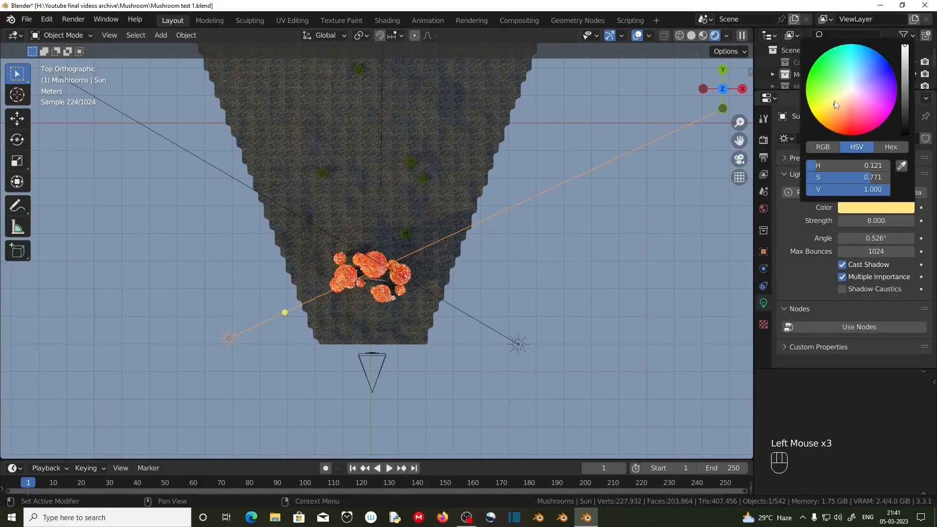
click(891, 221)
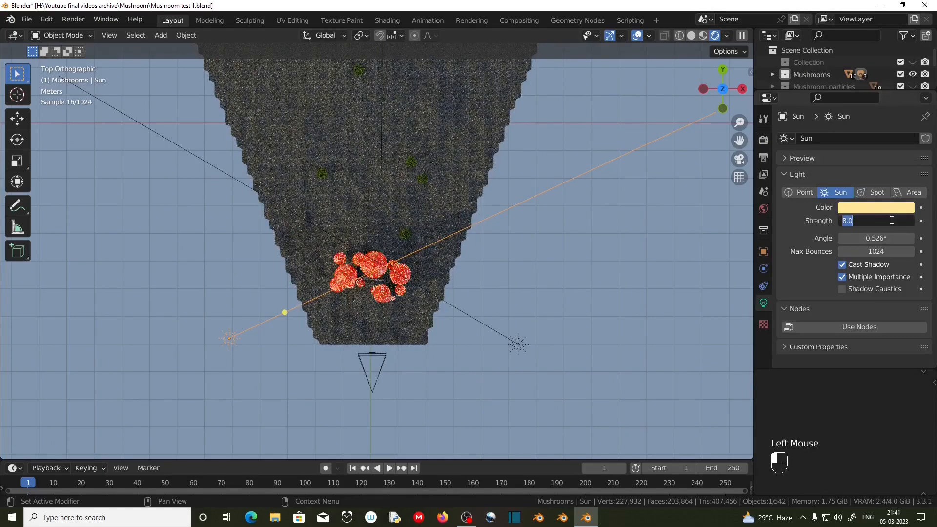
key(Return)
Select the camera-right sun light and set its strength to 2
click(517, 343)
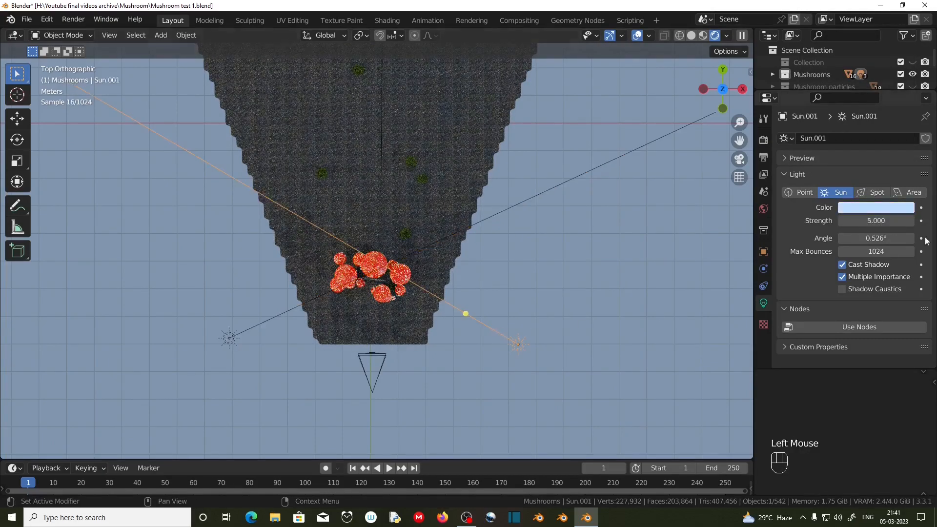
double_click(875, 221)
text(2)
key(Return)
scroll(518, 217, down, 2)
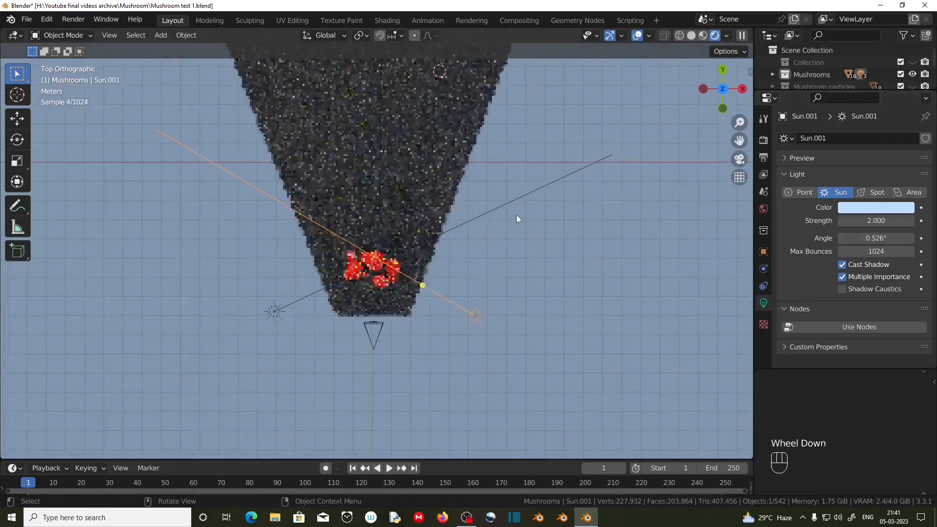
Set the strength of the warm-coloured sun light behind the mushrooms to 1 and return to the camera view
click(382, 156)
click(439, 72)
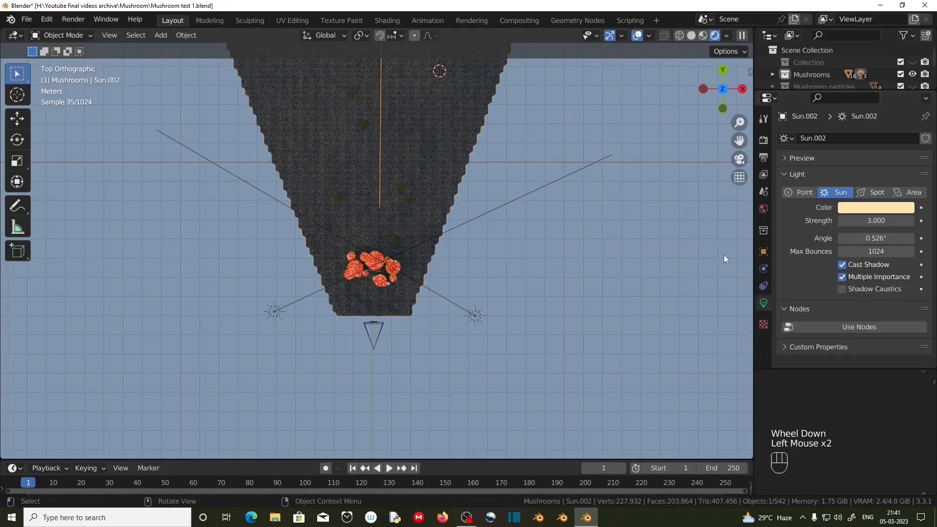
click(872, 221)
key(Return)
scroll(439, 273, up, 2)
key(KP_0)
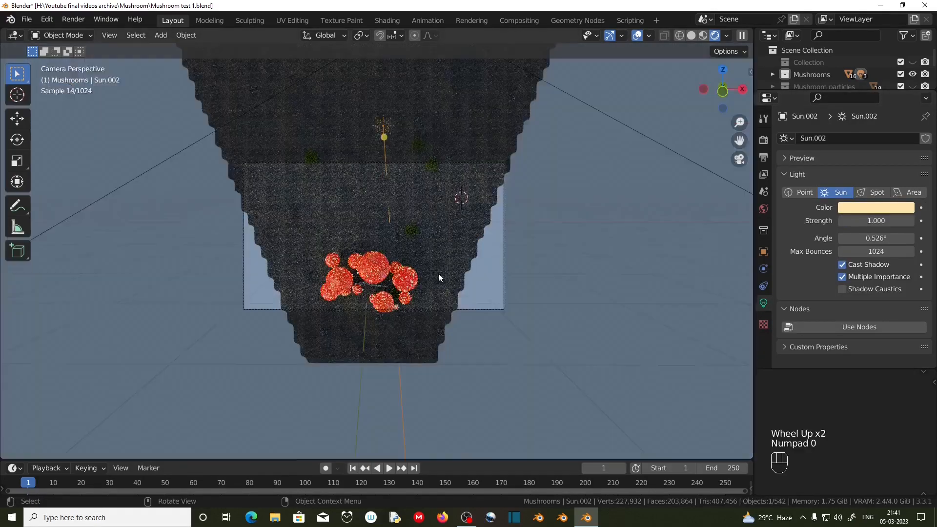
scroll(438, 273, up, 3)
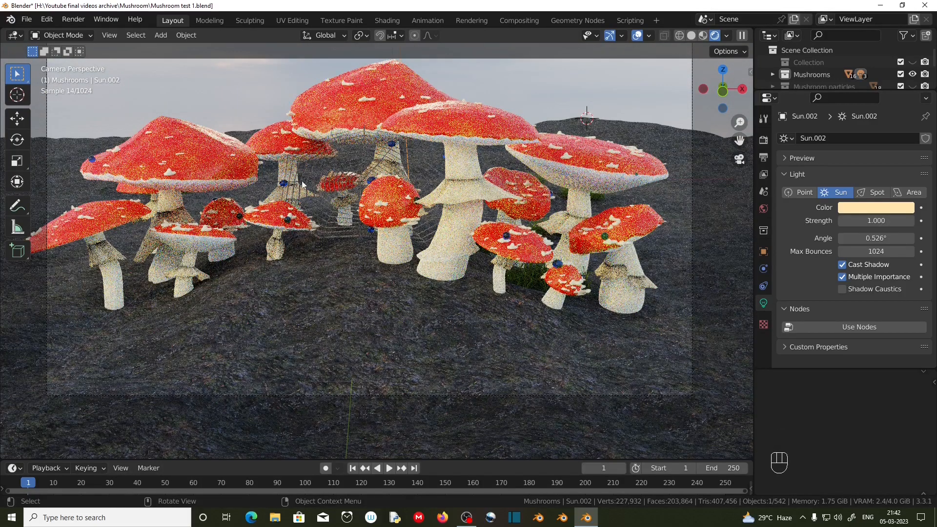
Select the spider web between the mushrooms and brighten its material's base colour to near white
click(315, 168)
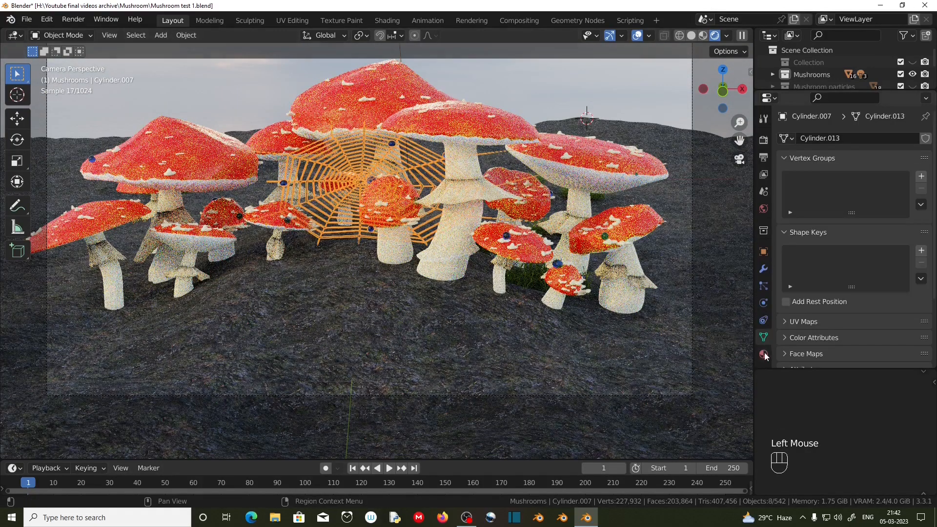
click(764, 355)
scroll(800, 286, down, 2)
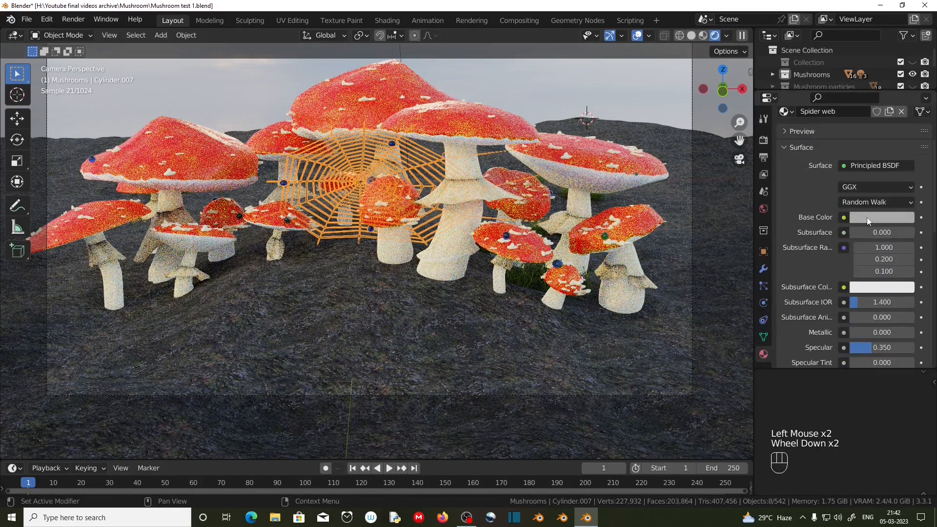
click(882, 217)
drag(905, 75, 905, 45)
click(535, 96)
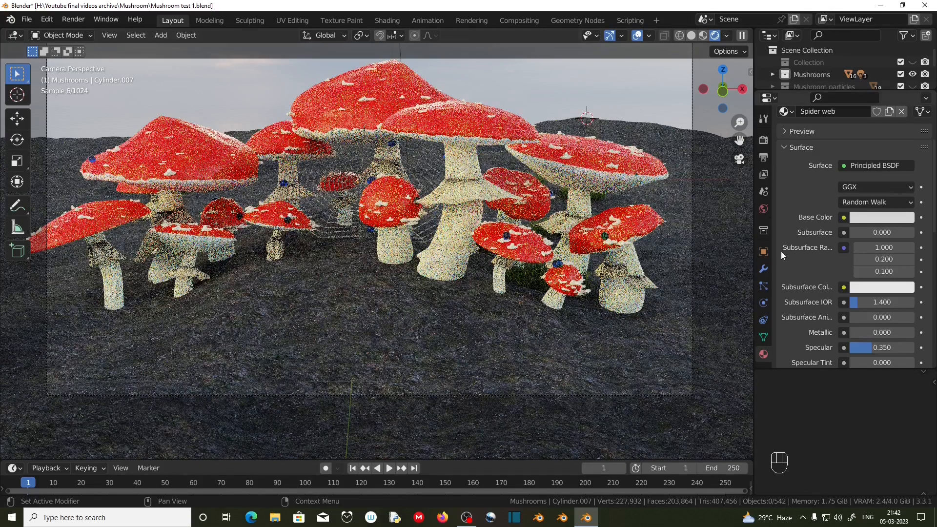
Raise the spider web material's specular to about 0.73 and lower its roughness to about 0.56
scroll(801, 263, down, 2)
drag(872, 269, 893, 270)
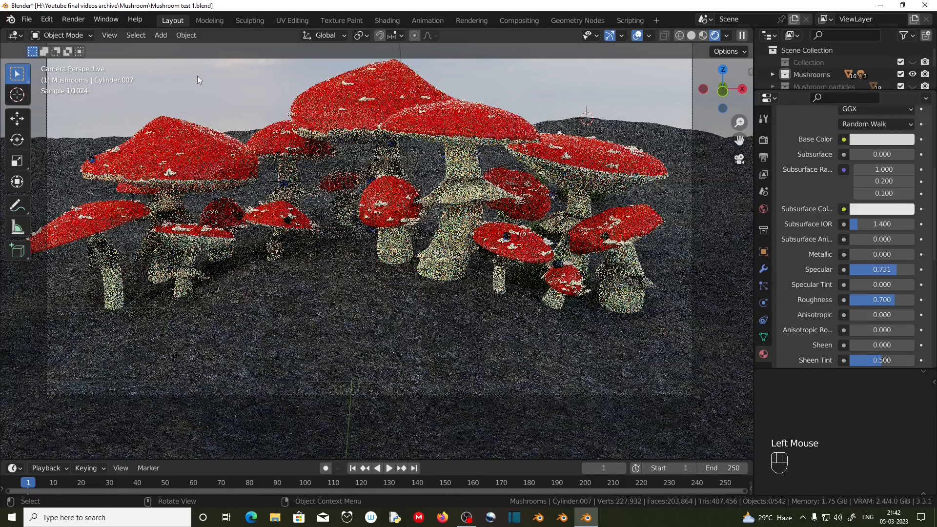
scroll(892, 259, down, 2)
drag(892, 259, 886, 259)
drag(882, 261, 893, 260)
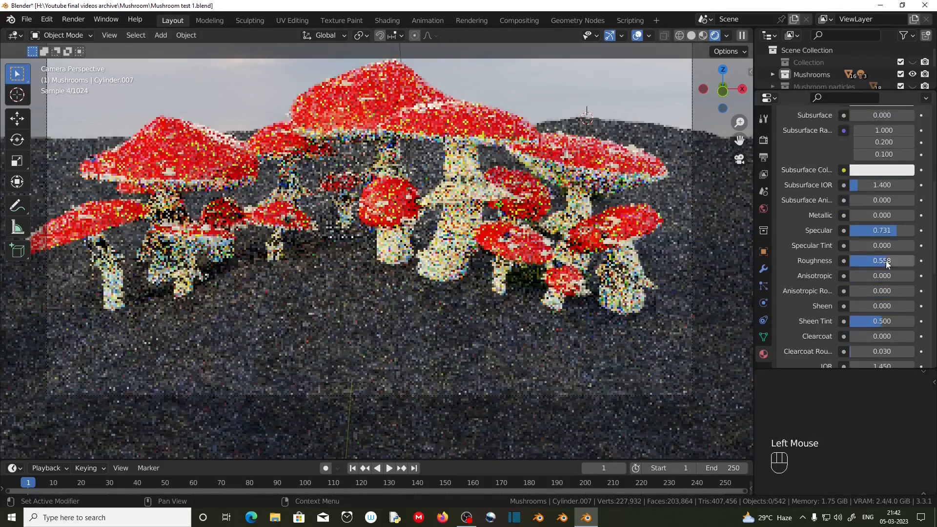
Set the spider web material's transmission roughness to 0.3
scroll(827, 282, down, 3)
scroll(871, 207, down, 2)
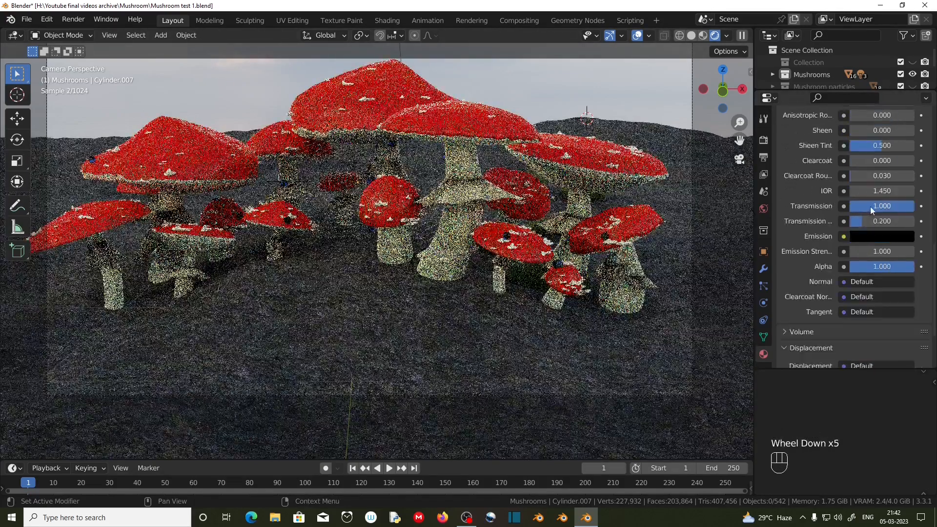
click(876, 222)
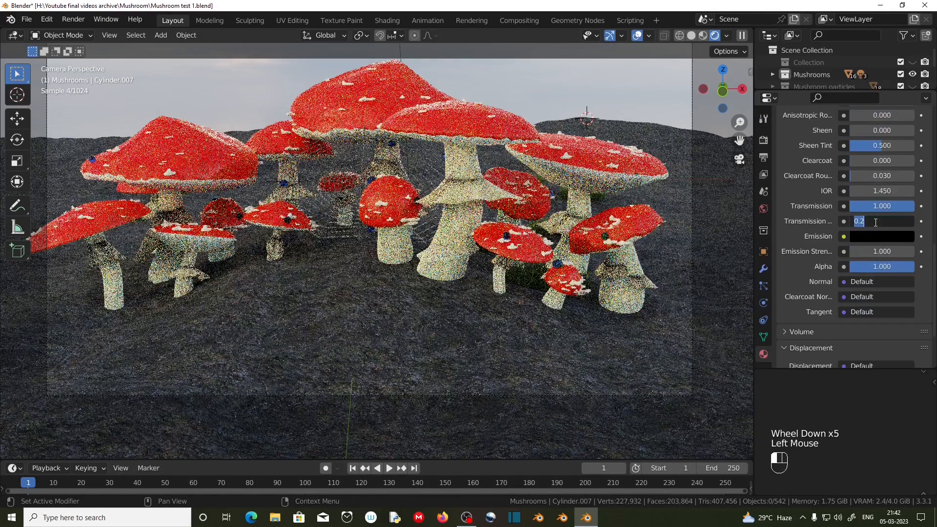
key(BackSpace)
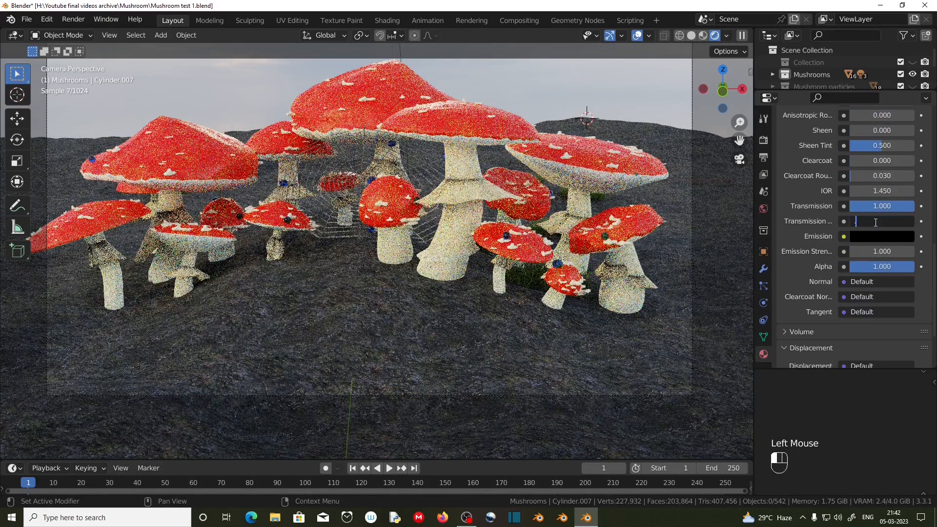
text(.3)
key(Return)
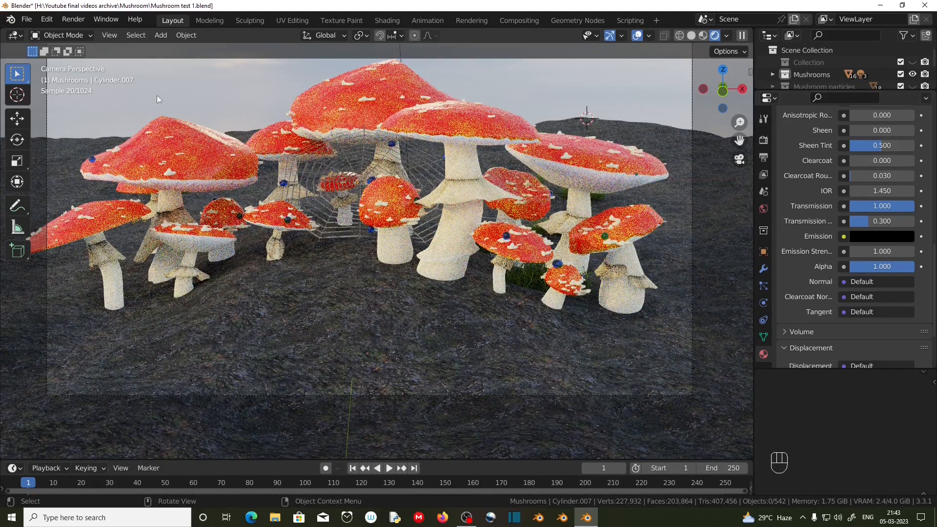
Save the file and switch the viewport to solid shading
click(27, 19)
click(60, 100)
scroll(488, 98, down, 2)
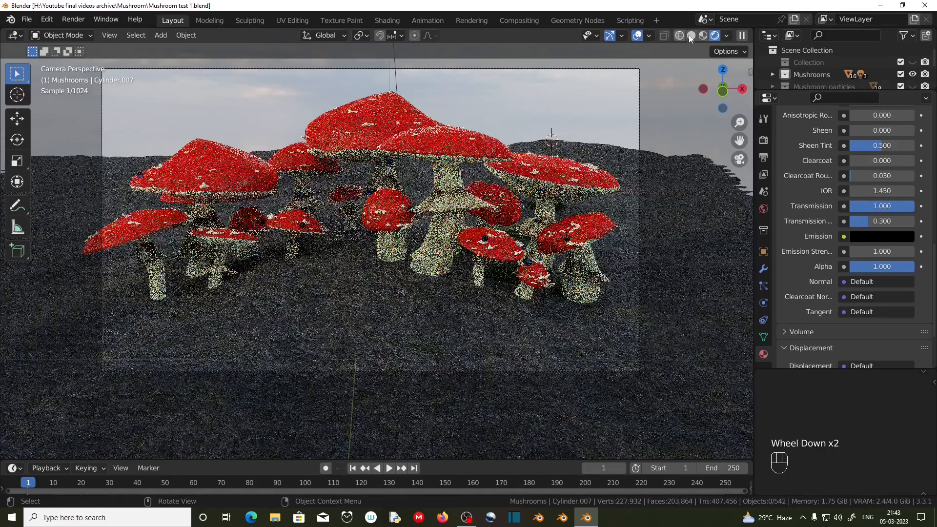
click(691, 35)
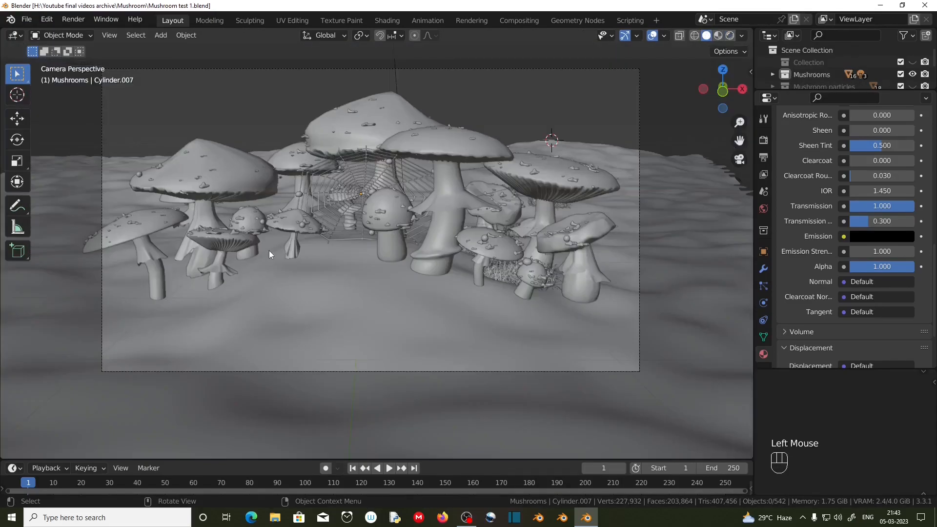
Select every object in the scene and apply rotation and scale
key(a)
key(ctrl)
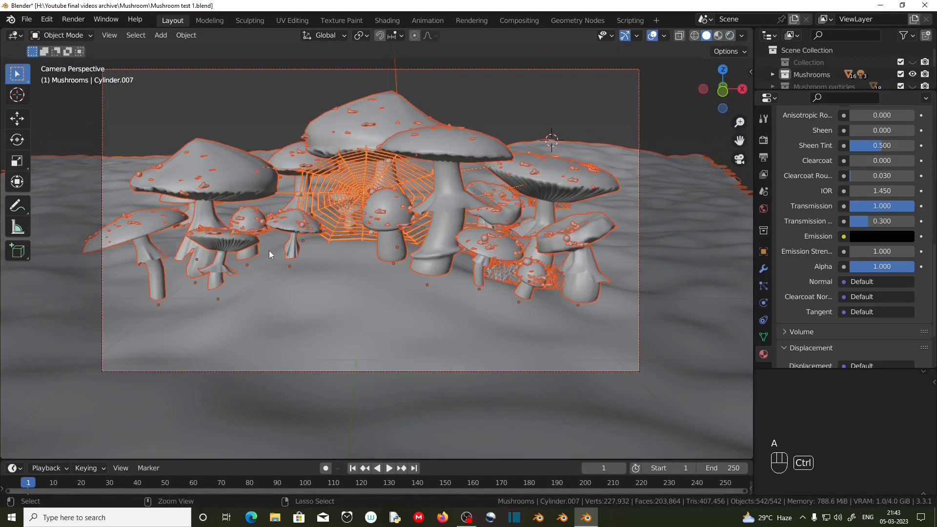
key(ctrl+a)
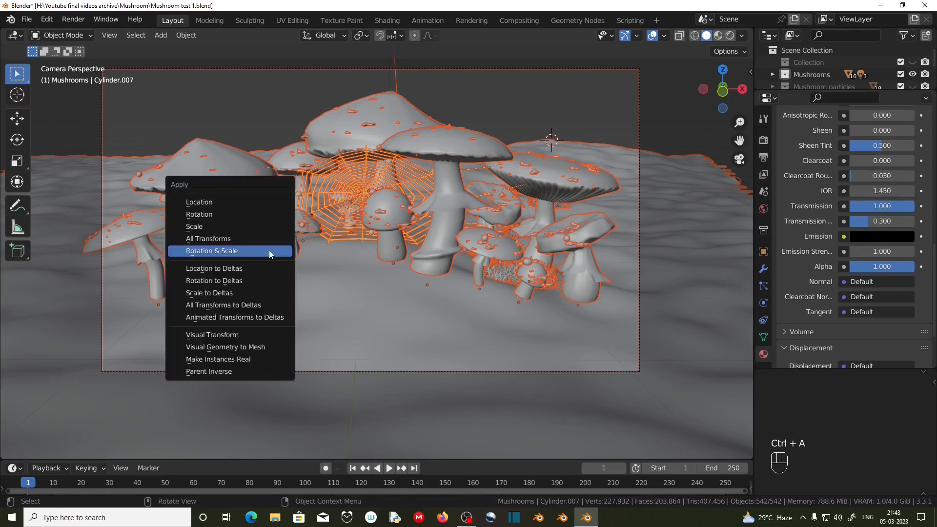
click(221, 251)
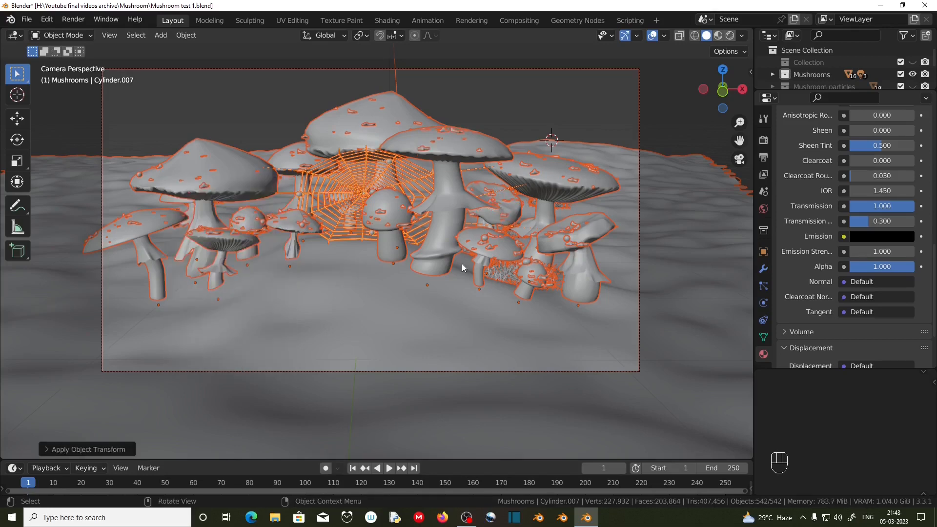
scroll(461, 263, up, 1)
scroll(415, 301, down, 1)
key(KP_0)
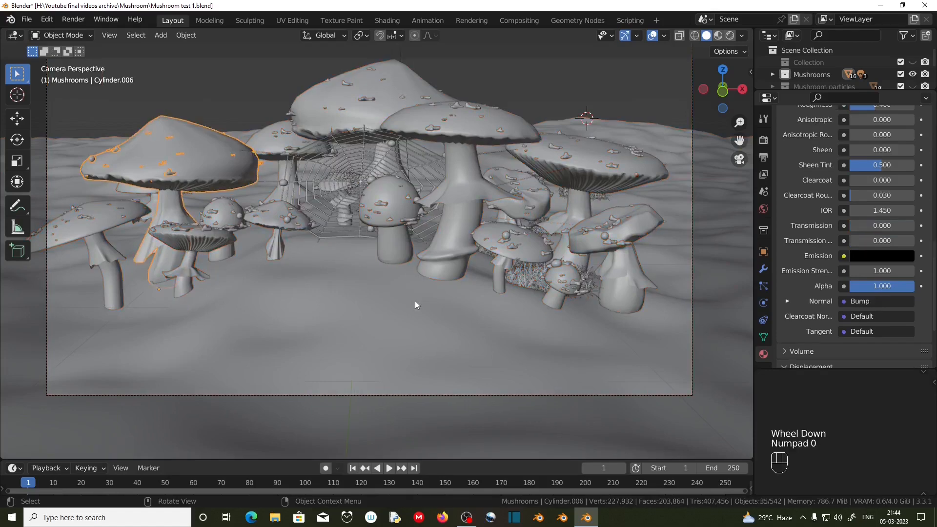
scroll(417, 273, down, 2)
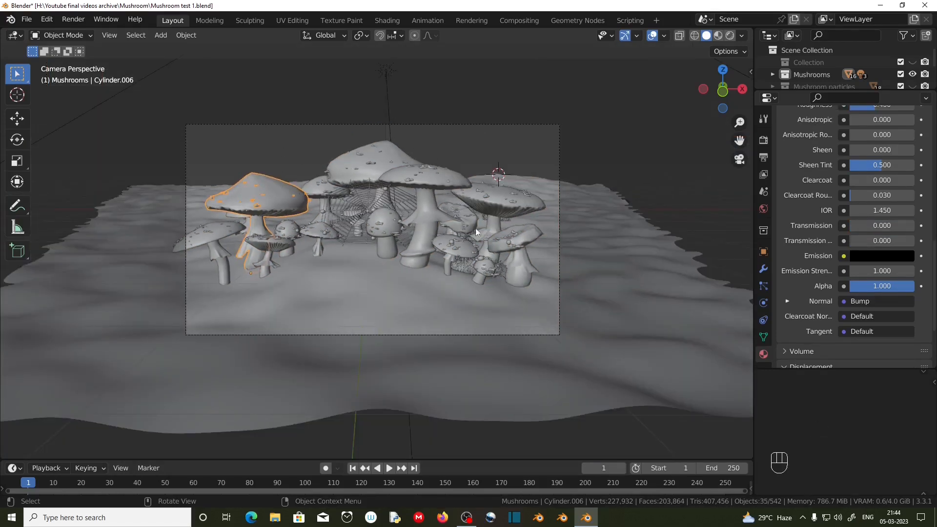
middle_drag(476, 227, 232, 270)
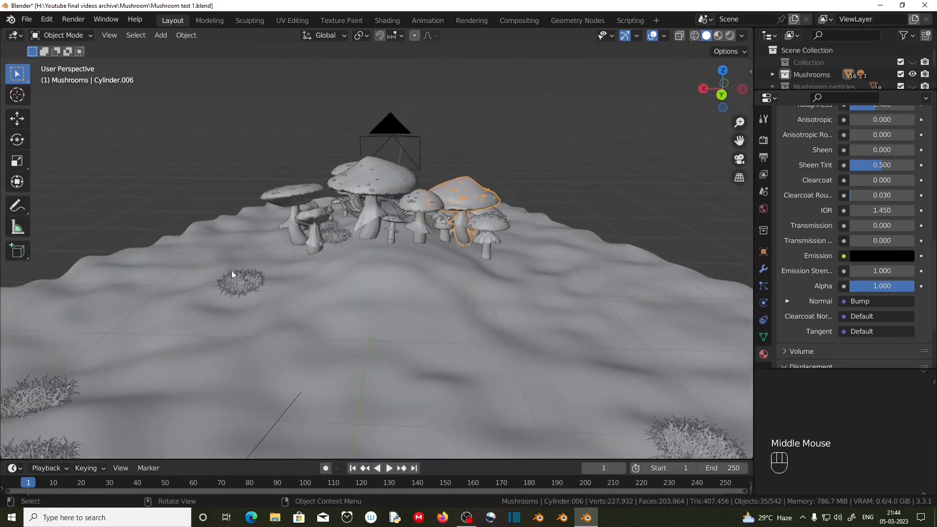
middle_drag(408, 280, 403, 262)
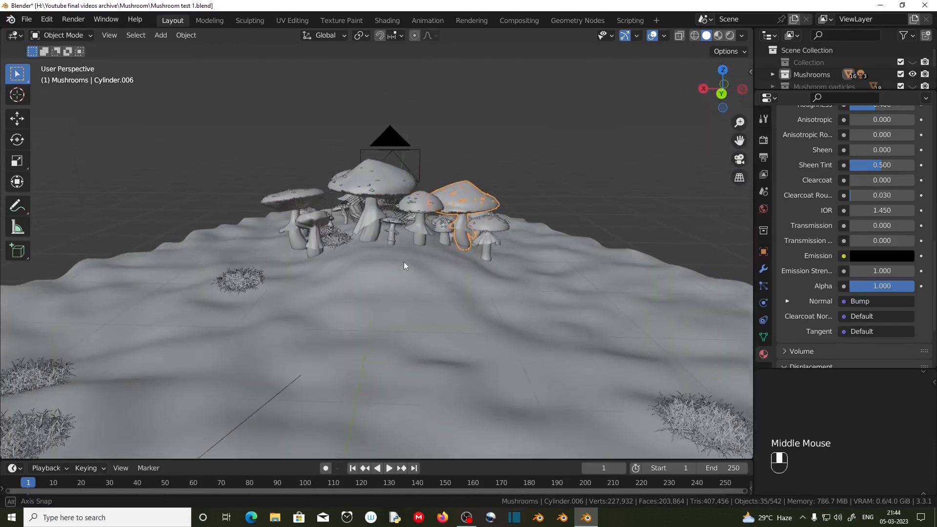
key(KP_7)
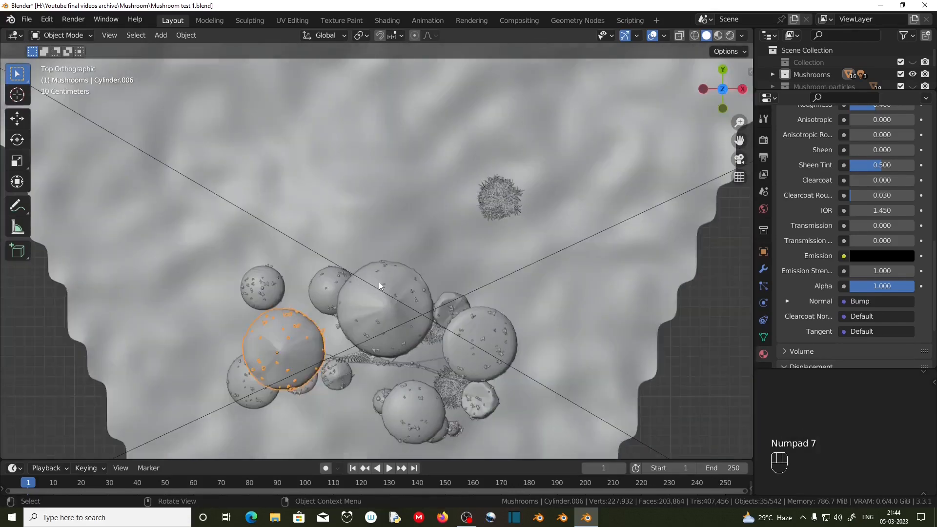
scroll(380, 279, down, 2)
key(Delete)
scroll(280, 141, up, 2)
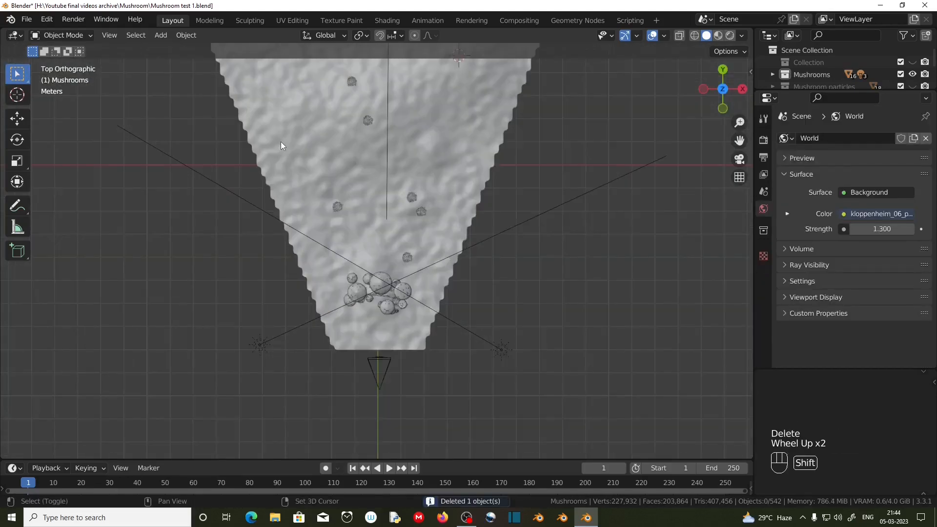
In top view, add an area light and move it behind the mushroom group, in line with the camera
key(shift+a)
mouse_move(252, 195)
click(344, 233)
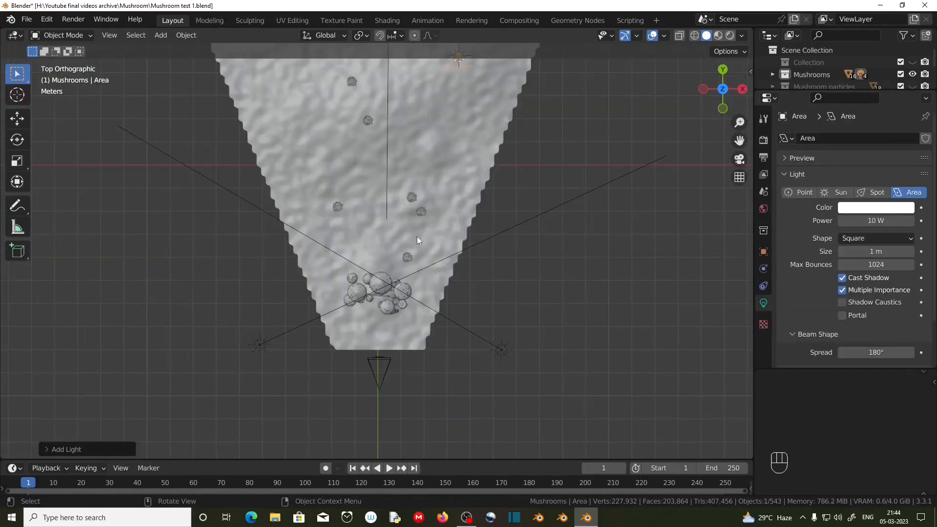
scroll(444, 150, down, 2)
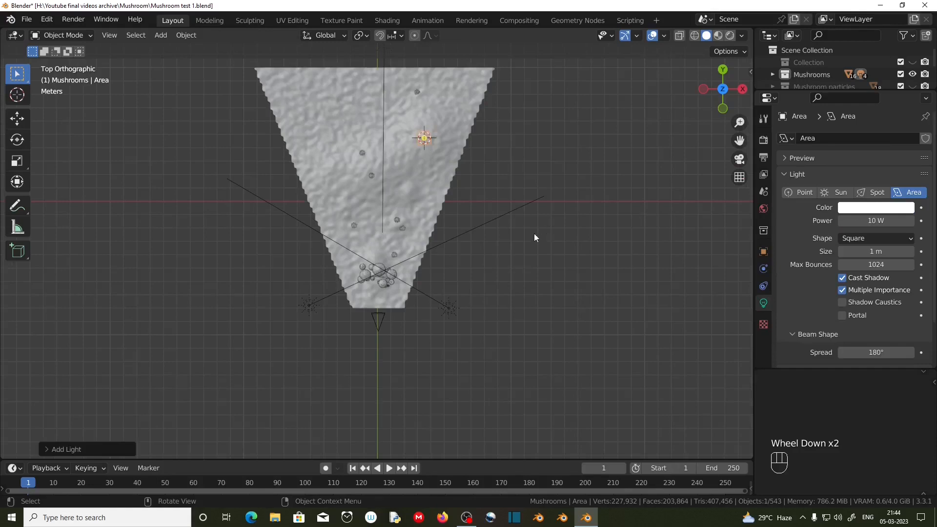
key(g)
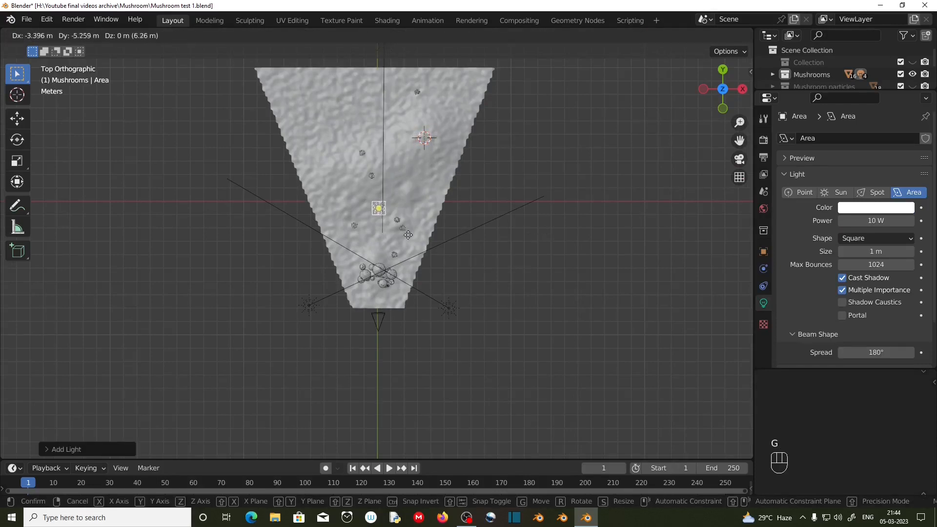
click(406, 270)
In front view, raise the area light along Z to about the height of the tallest mushroom cap
key(KP_1)
scroll(435, 286, up, 5)
key(g)
key(z)
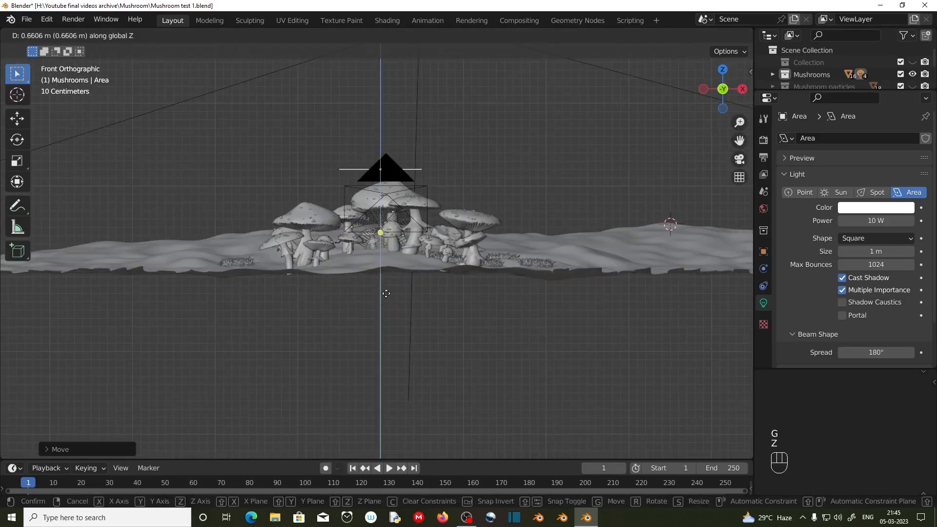
click(386, 308)
In side view, rotate the area light about 91° to face the mushrooms, and lower it along Z
key(KP_3)
key(r)
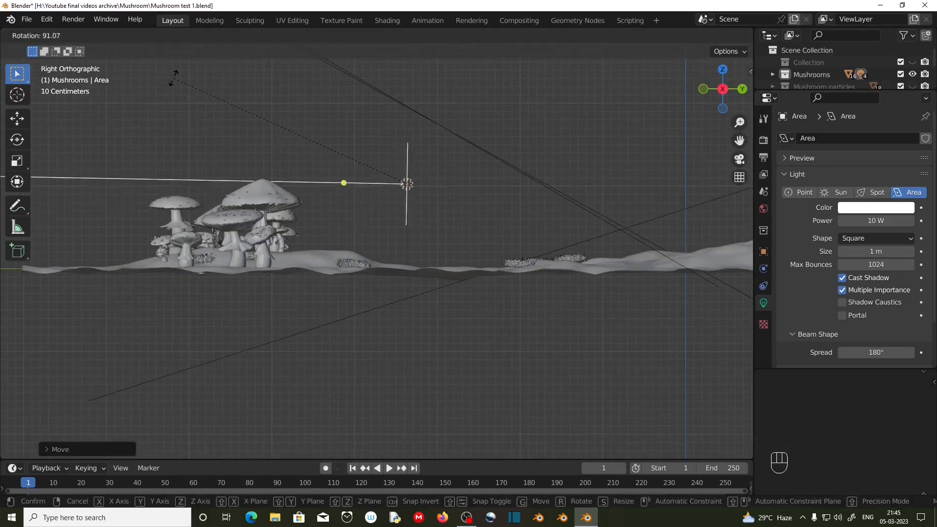
click(446, 159)
key(g)
key(z)
click(447, 197)
In back view, scale the area light into a wide, low rectangle and raise it to the level of the mushroom caps
key(ctrl+KP_1)
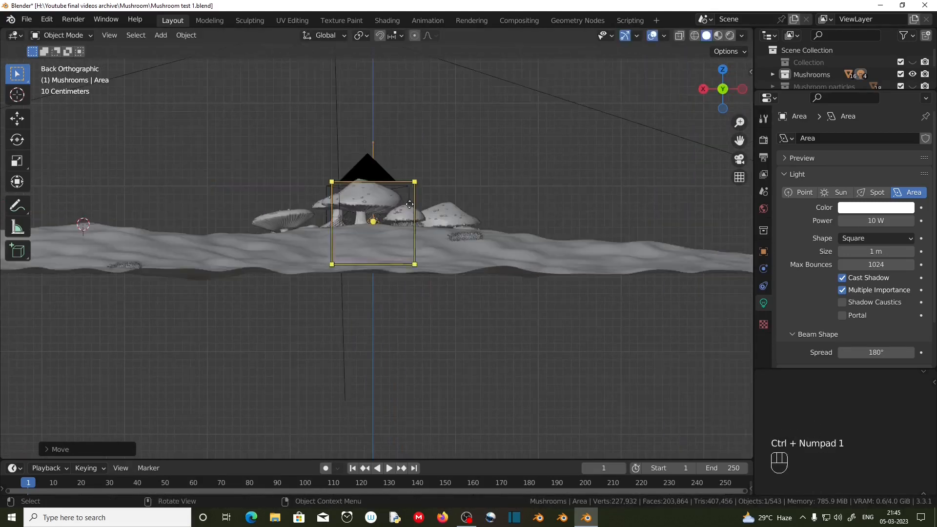
key(s)
click(553, 211)
key(s)
key(z)
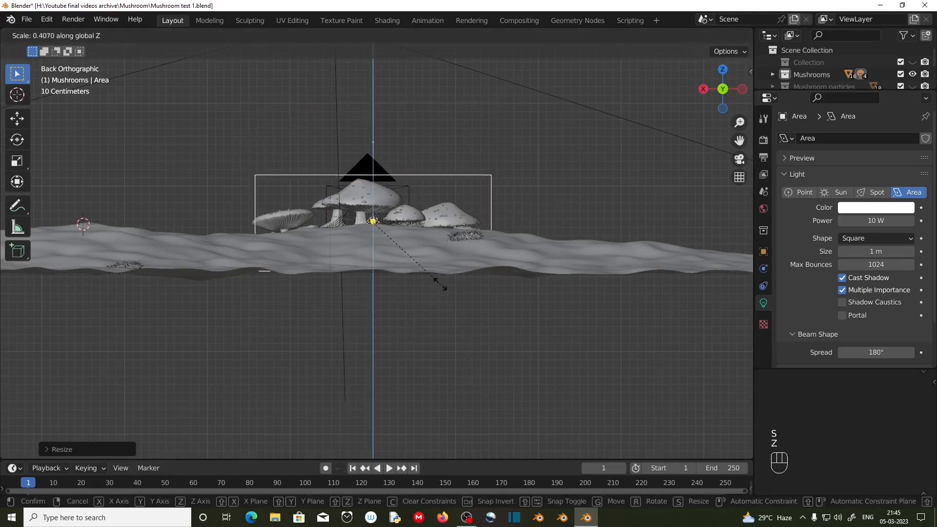
click(416, 264)
key(g)
key(z)
click(573, 213)
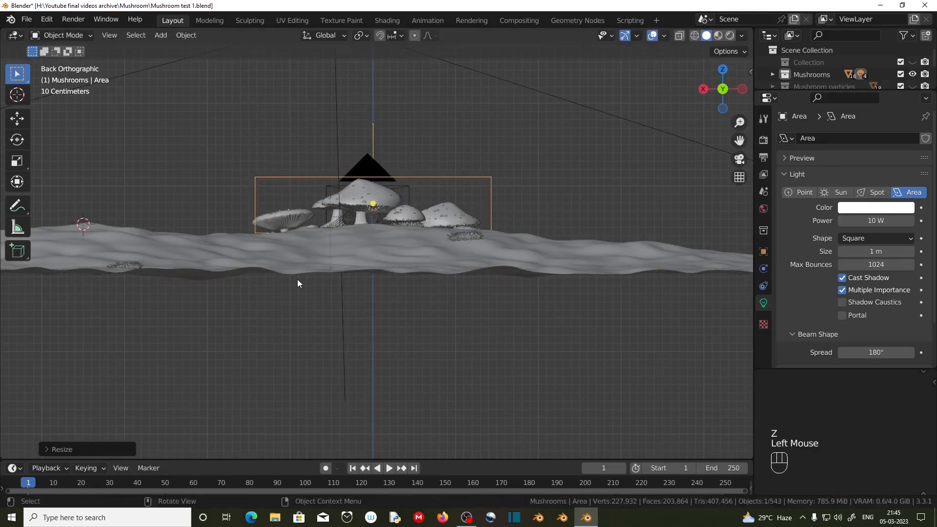
Widen the area light along X to about the camera frame's width, and move it in top view to just behind the mushrooms
key(KP_0)
key(s)
key(z)
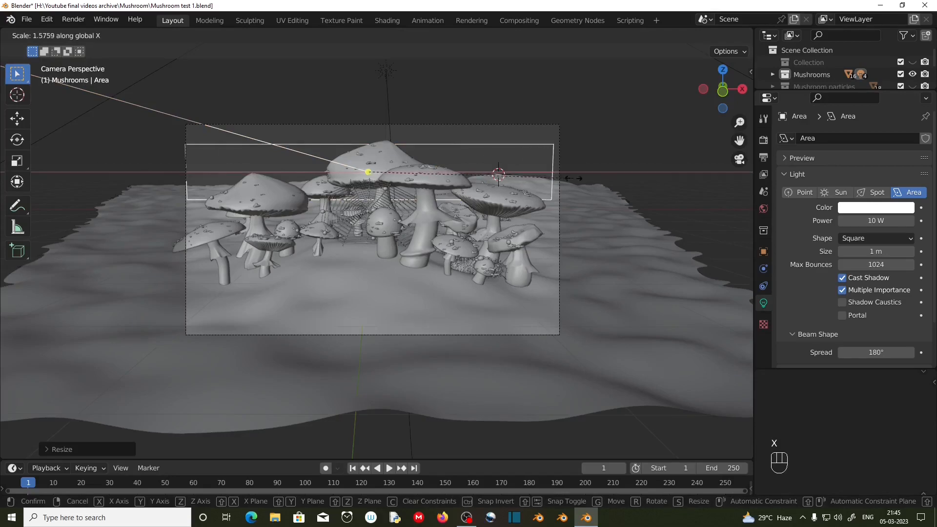
click(499, 174)
key(KP_7)
key(g)
click(397, 325)
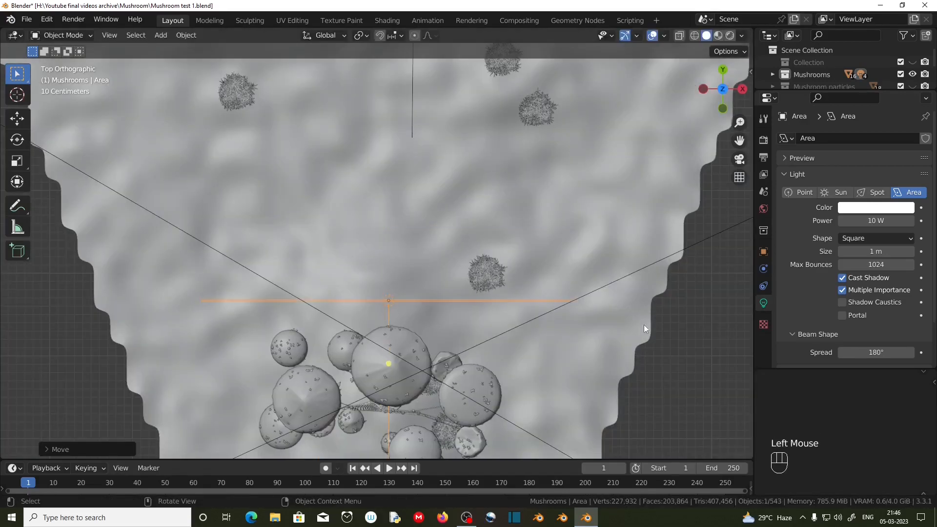
Narrow the area light along X, reposition it close behind the mushrooms, and check its placement from the side and through the camera
key(s)
key(x)
click(556, 320)
middle_drag(419, 310, 358, 270)
scroll(332, 286, up, 4)
scroll(347, 278, down, 2)
key(g)
click(374, 276)
key(KP_3)
scroll(378, 274, down, 2)
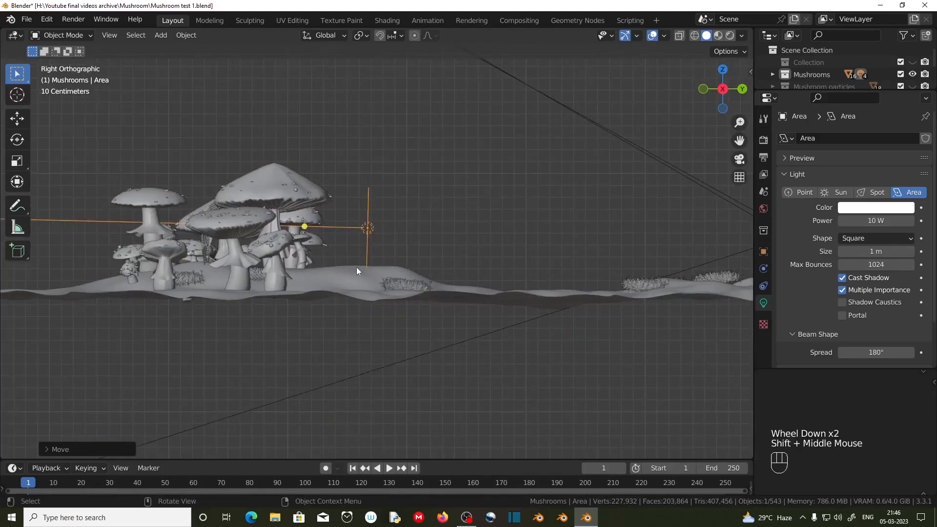
key(KP_0)
scroll(357, 268, up, 2)
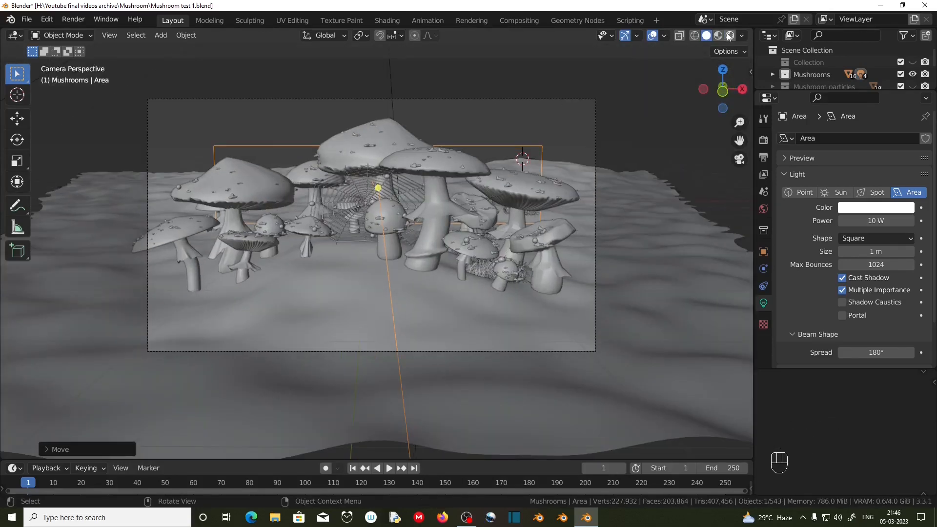
In rendered camera view, select the area light and set its power to 200 W and its colour to pale warm yellow
key(z)
click(590, 276)
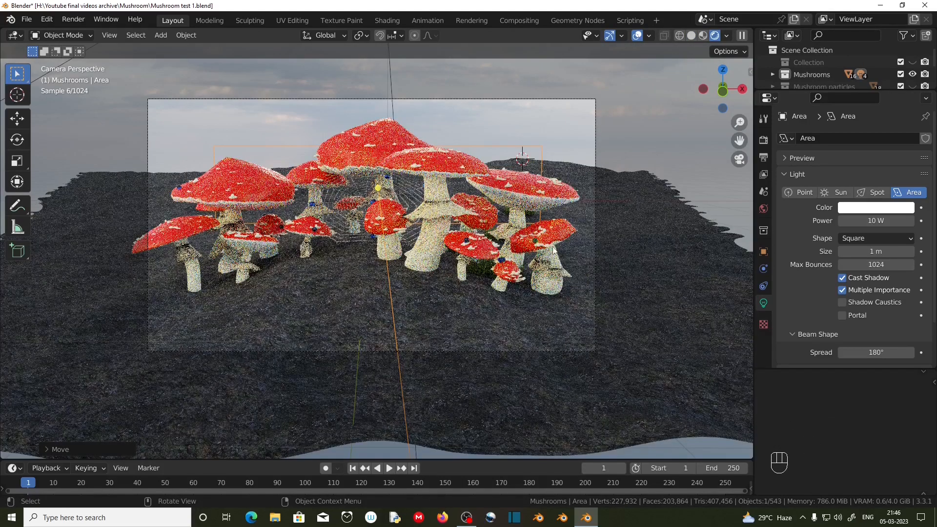
click(525, 146)
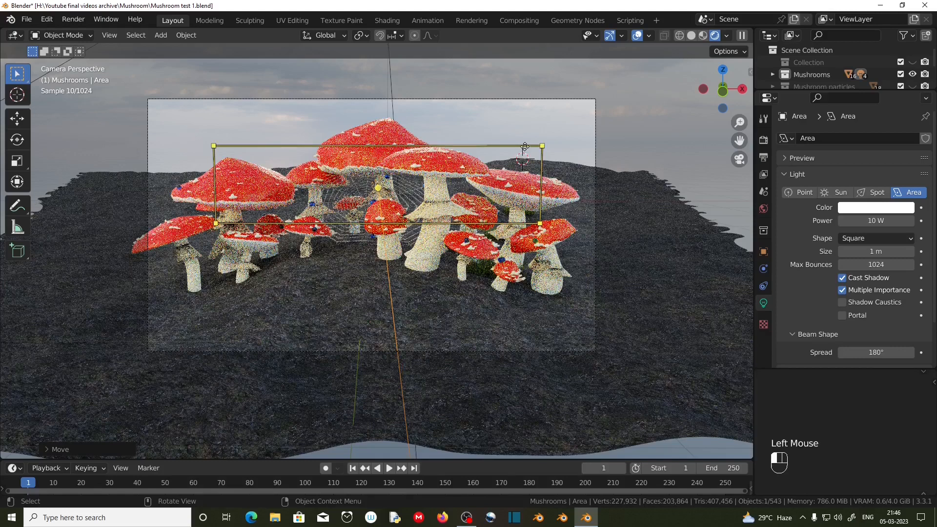
click(763, 305)
click(873, 221)
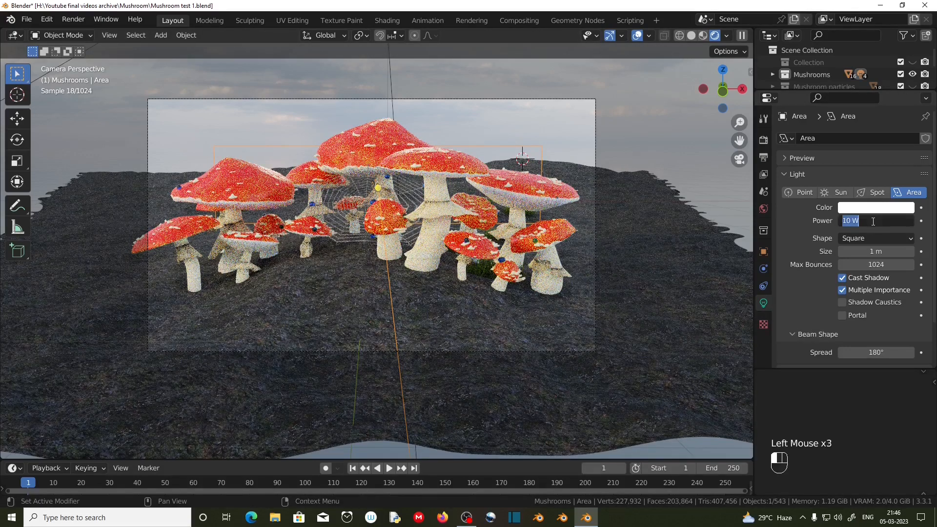
text(200)
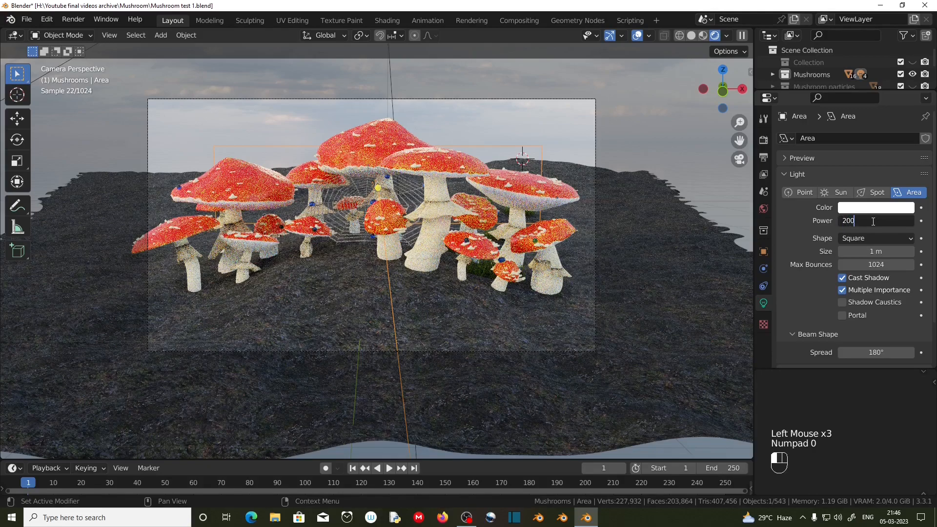
click(882, 210)
drag(851, 92, 842, 100)
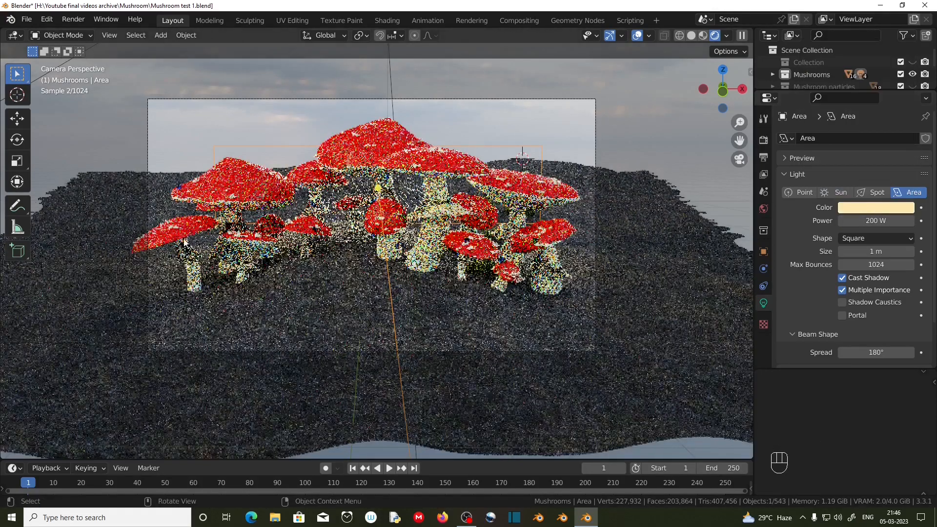
scroll(375, 259, up, 1)
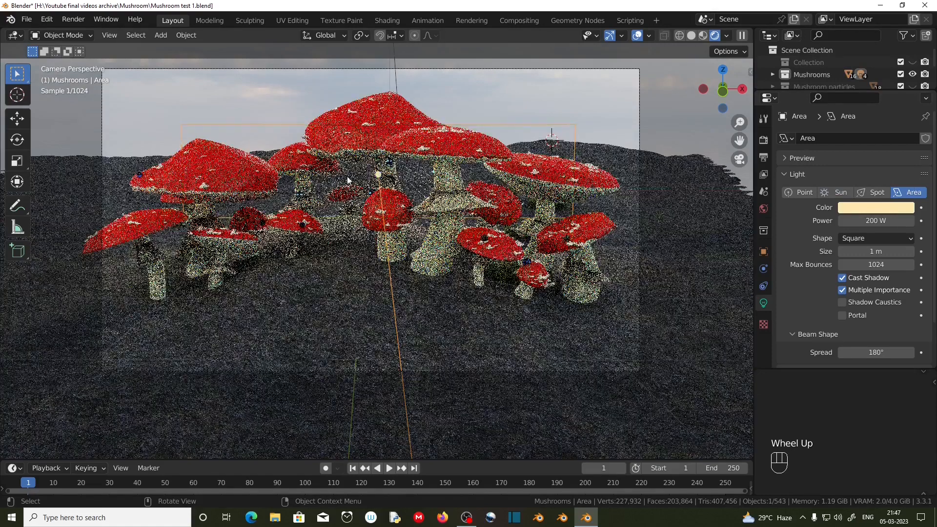
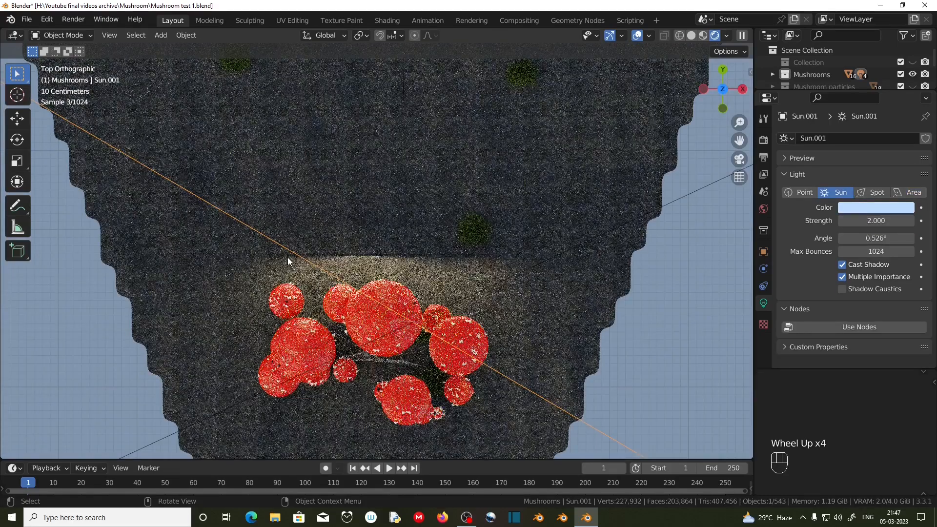
Set the rear area light's power to 100 W and save the file
click(415, 256)
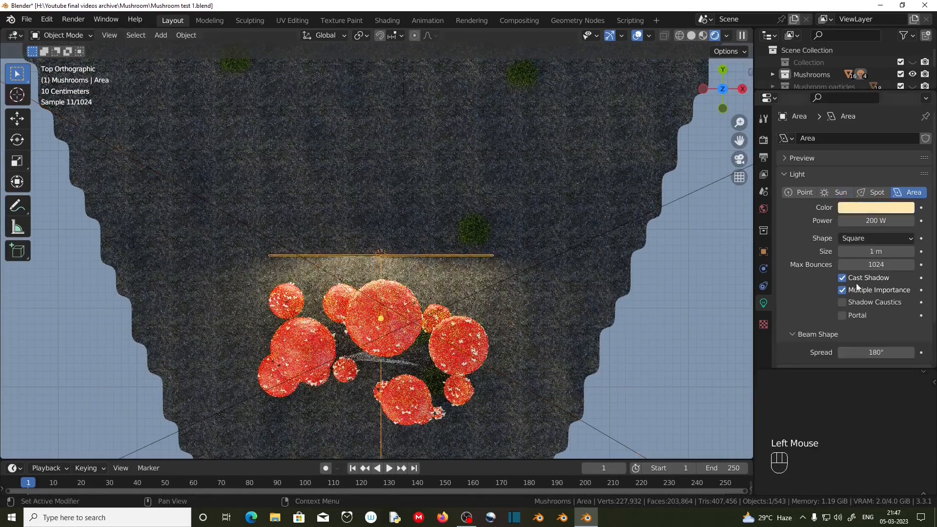
double_click(876, 221)
text(100)
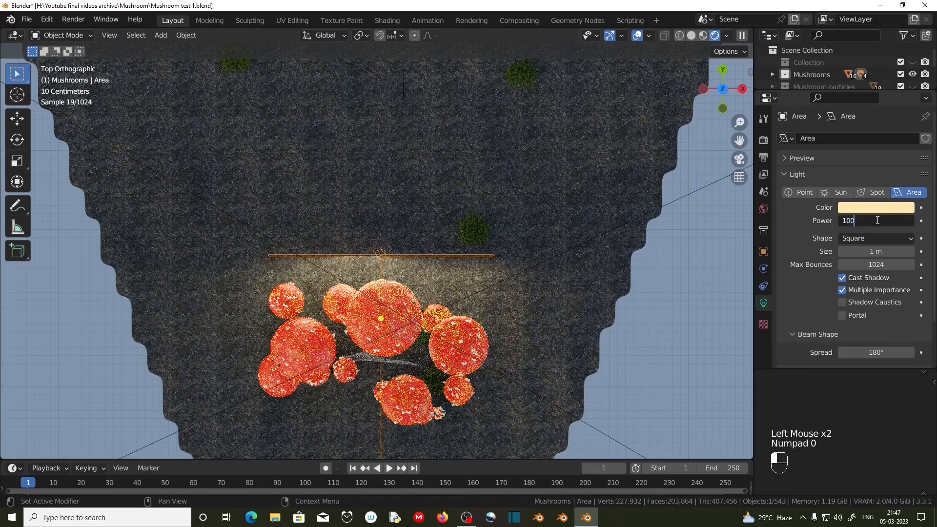
key(Return)
click(27, 20)
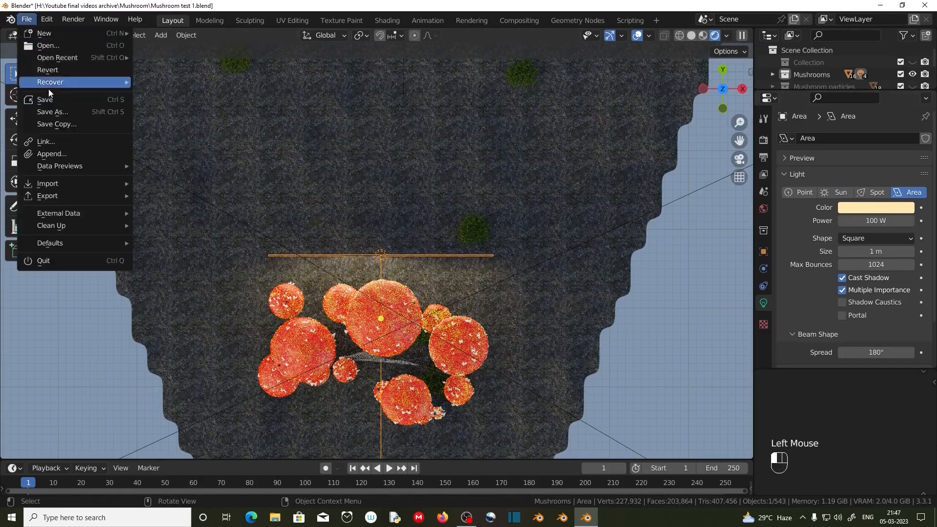
click(53, 104)
In solid-shaded camera view, select the ground and set its grass particle number to 3000
key(KP_0)
scroll(434, 327, up, 4)
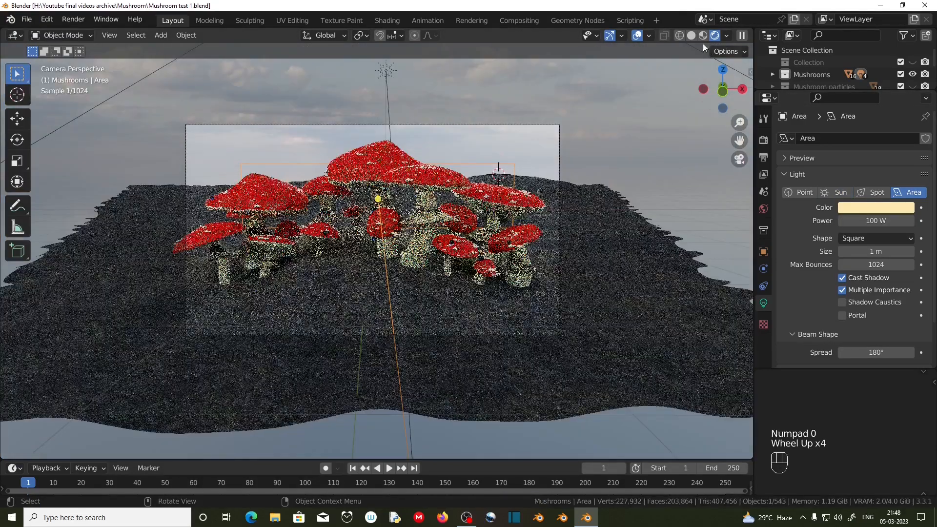
click(691, 37)
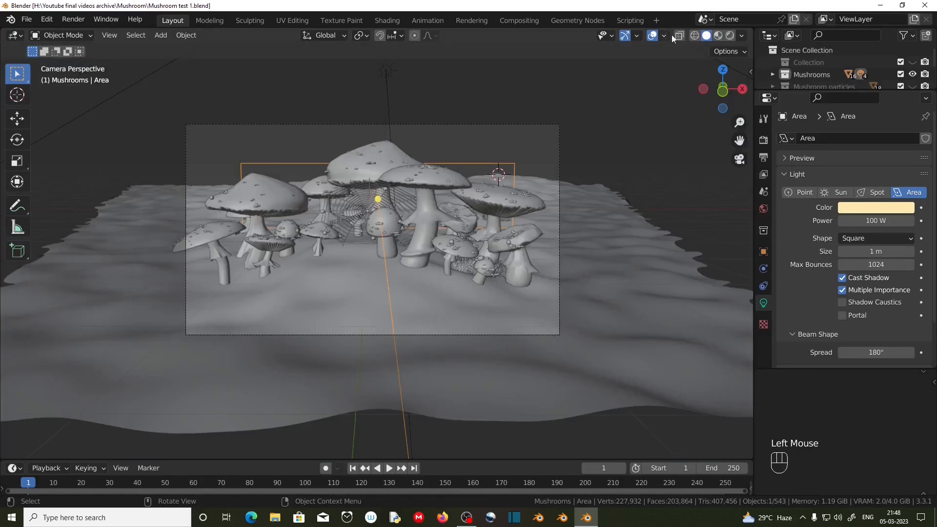
scroll(436, 280, up, 2)
scroll(436, 350, down, 2)
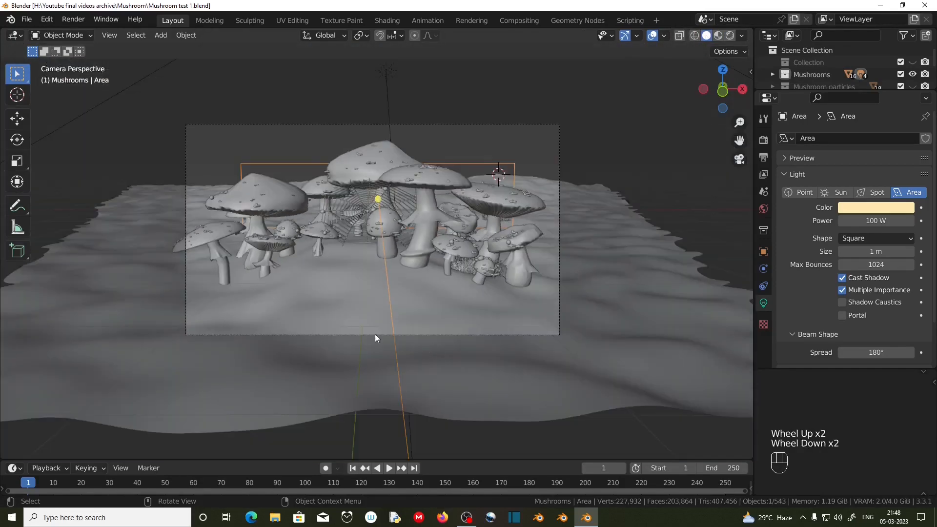
scroll(375, 334, up, 1)
click(375, 334)
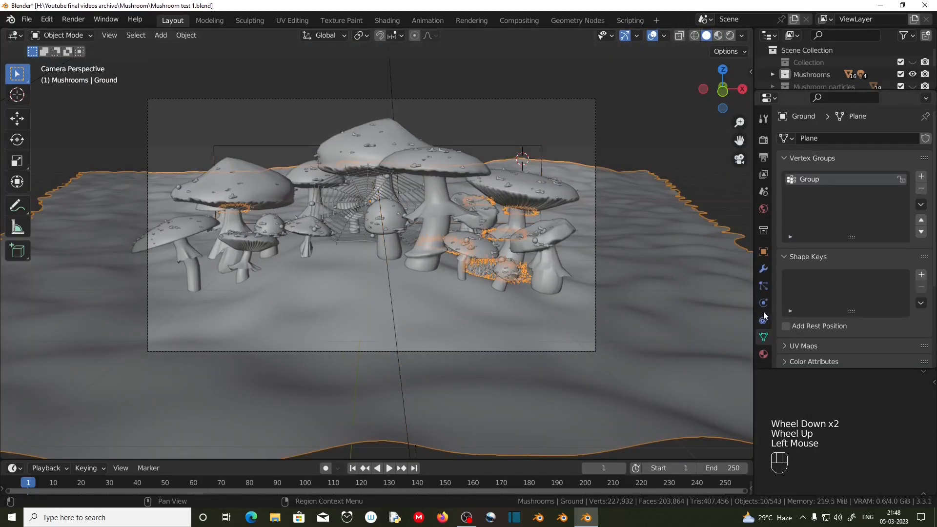
click(763, 286)
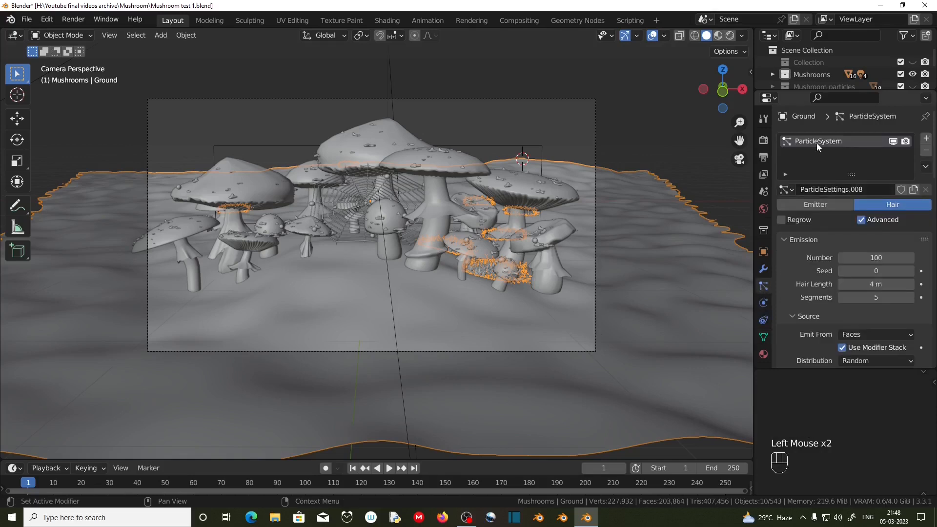
scroll(807, 306, down, 4)
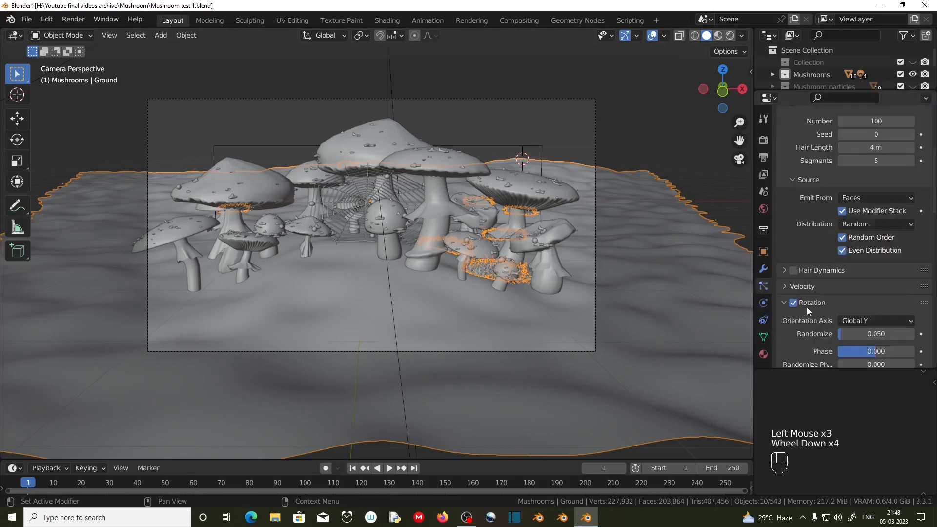
scroll(801, 306, up, 2)
click(877, 199)
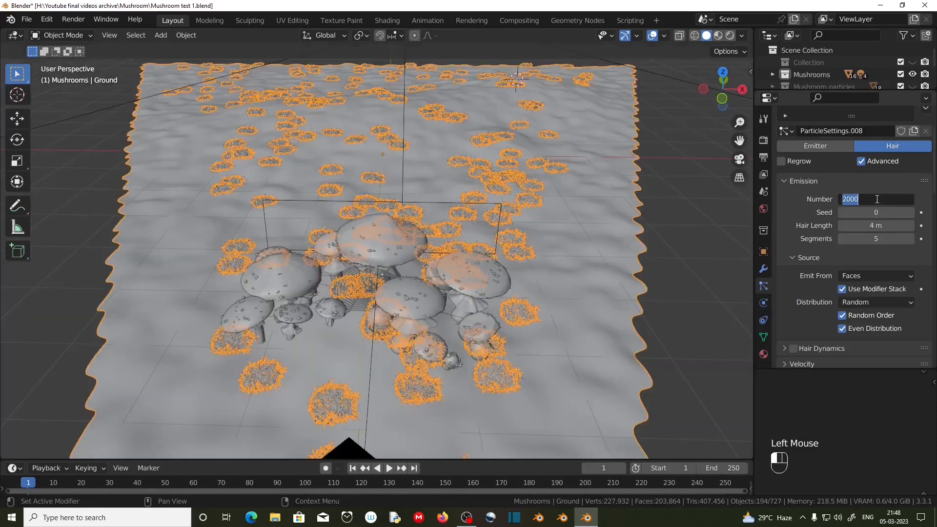
text(300)
text(0)
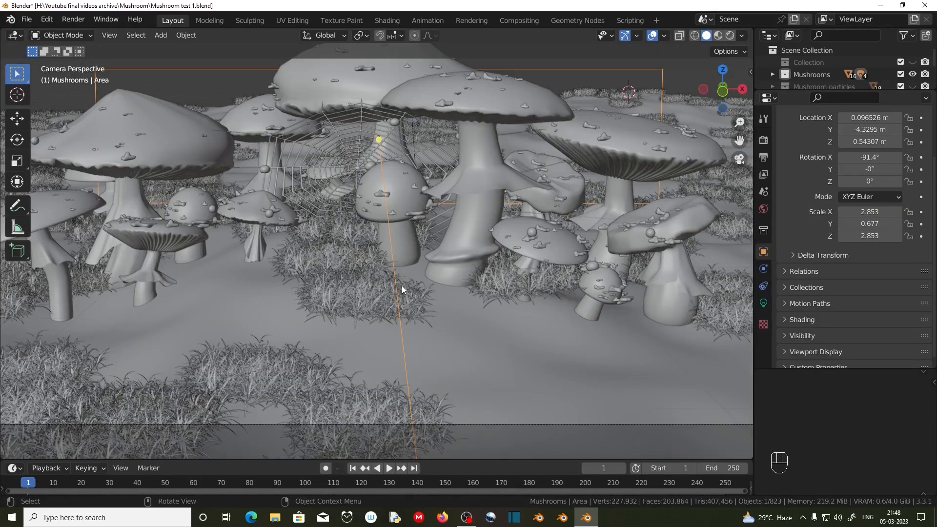
Set the render scale of the ground's grass particles to 0.1 and save the file
click(593, 347)
scroll(855, 277, down, 7)
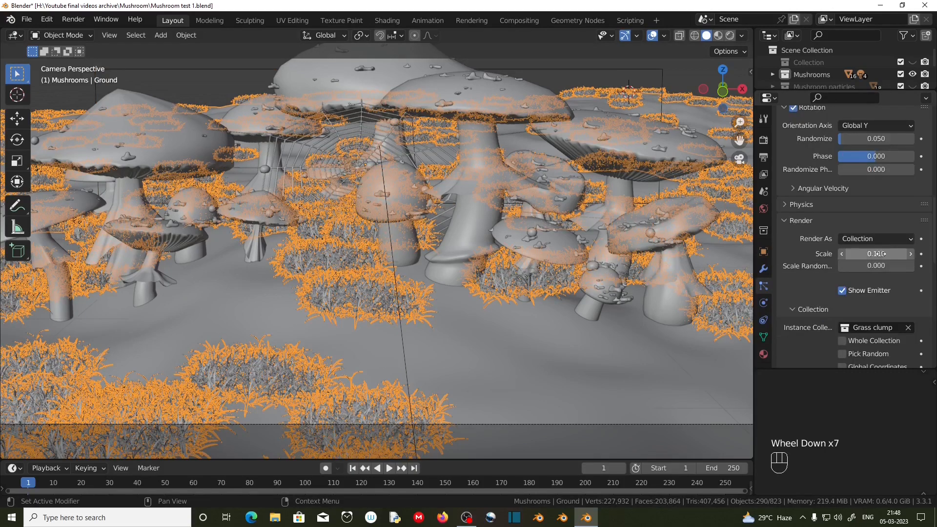
click(882, 254)
text(0.1)
click(198, 81)
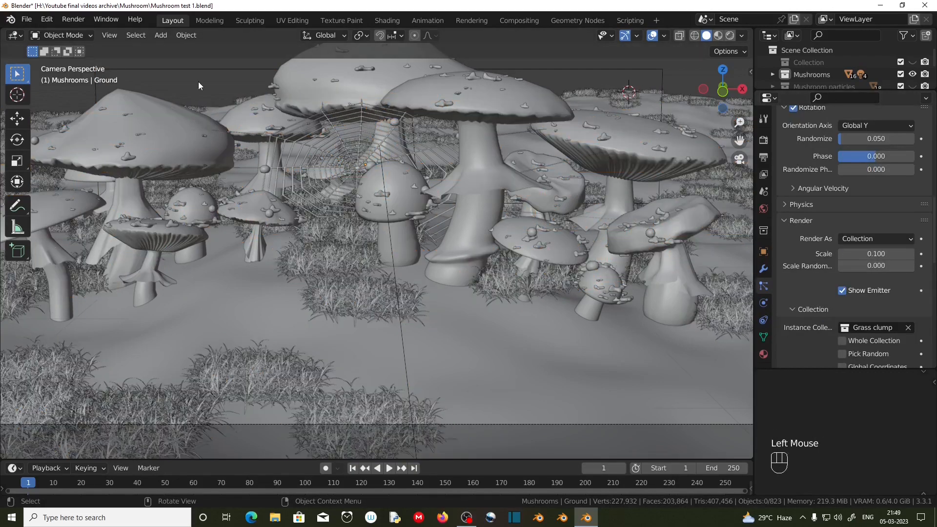
click(25, 15)
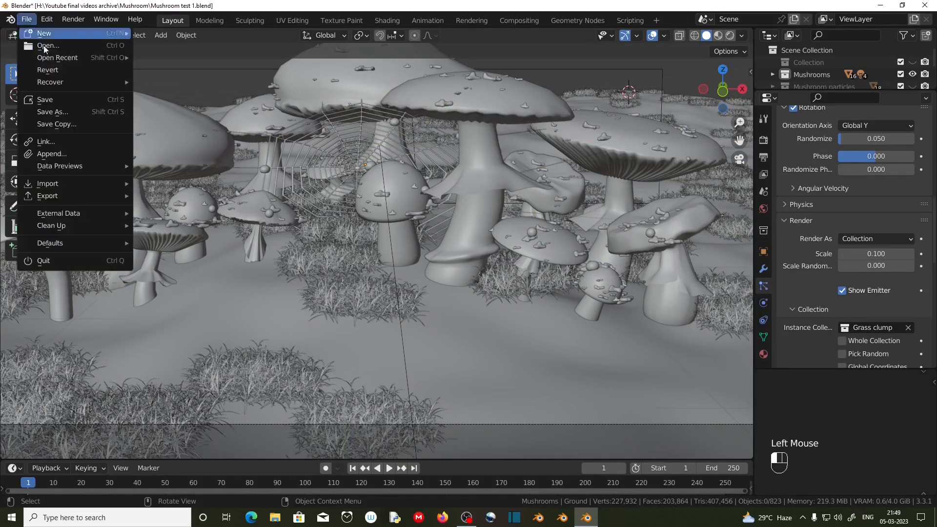
click(57, 98)
Switch to rendered shading, open the Shading workspace and display the World's shader nodes
click(730, 35)
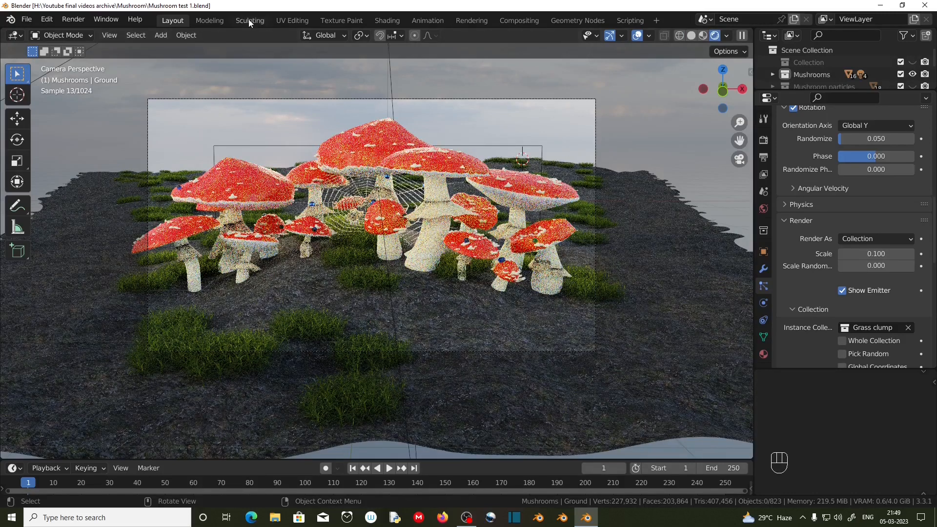
click(387, 20)
key(n)
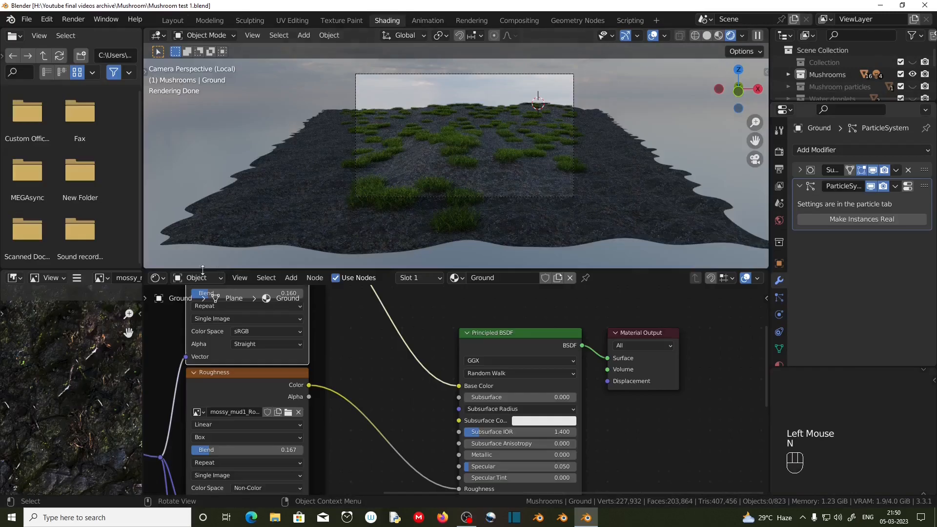
click(205, 277)
click(205, 309)
scroll(439, 390, up, 4)
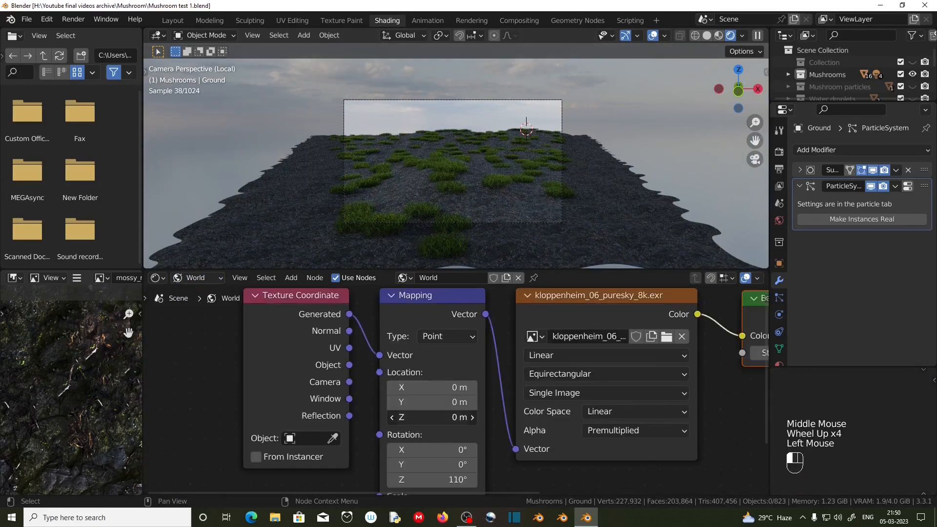
Set the HDRI Mapping node's Z location to 0.3 m and switch the render engine to Eevee
drag(432, 417, 447, 417)
click(780, 151)
click(868, 153)
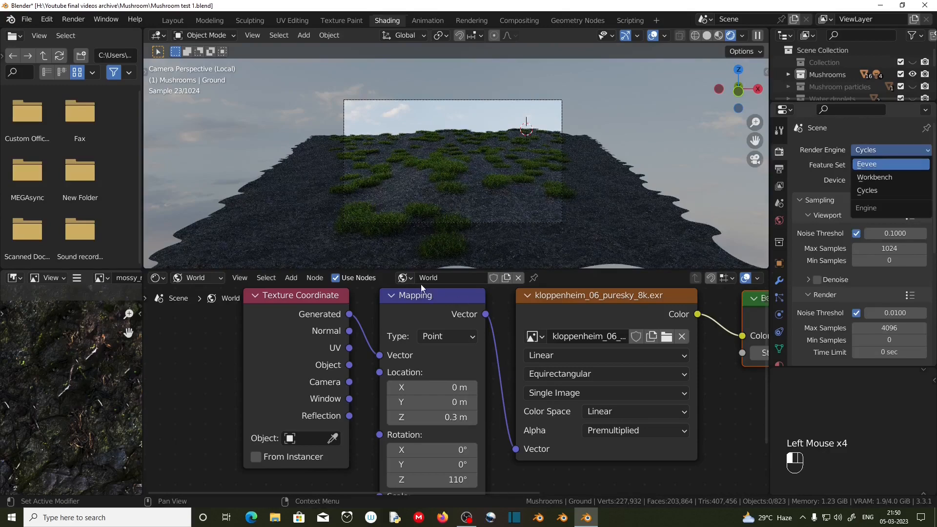
key(Return)
Set the HDRI Mapping node's location to Z 0.05 m and X 0.2 m
double_click(393, 418)
text(.05)
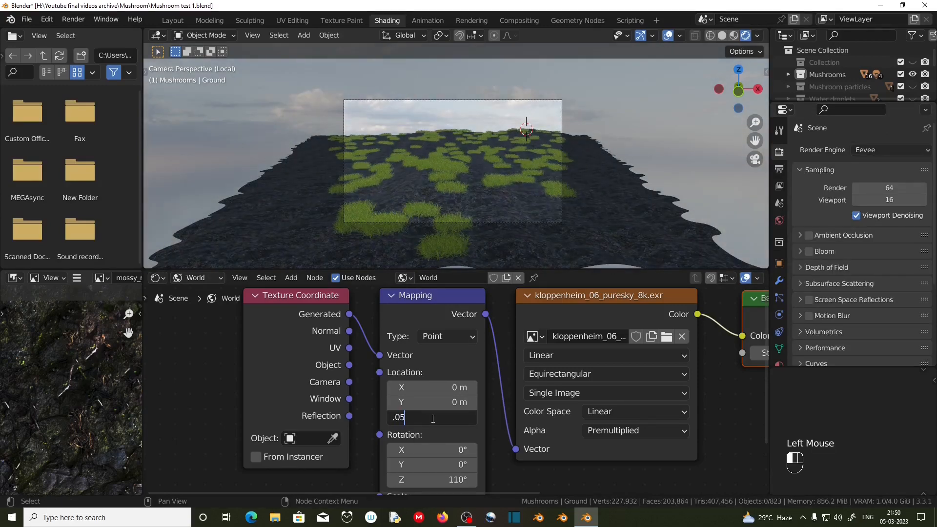
key(Return)
mouse_move(445, 388)
mouse_down()
mouse_move(474, 387)
mouse_move(462, 389)
mouse_up()
scroll(467, 237, up, 2)
scroll(467, 236, down, 1)
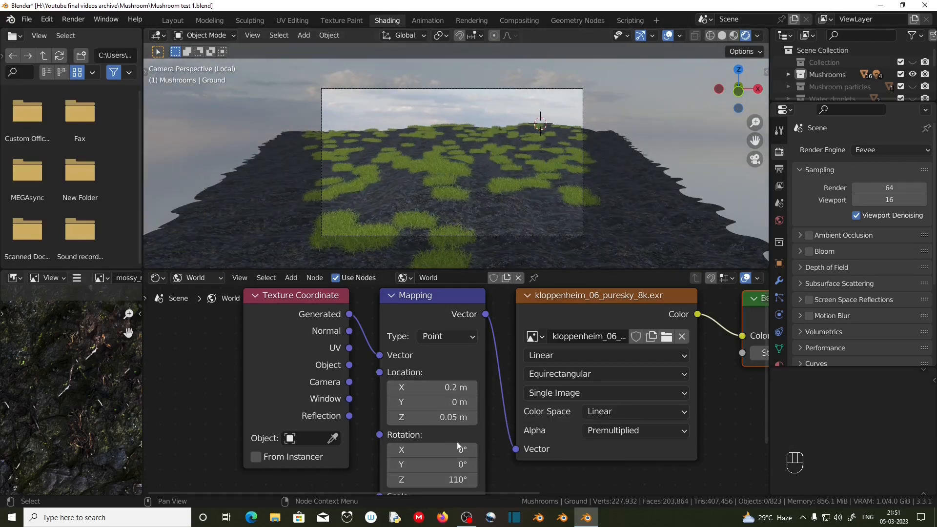
Set the World Background node's strength to 1.2
middle_drag(490, 459, 481, 442)
middle_drag(561, 429, 414, 444)
middle_drag(663, 390, 416, 392)
click(411, 378)
text(1.2)
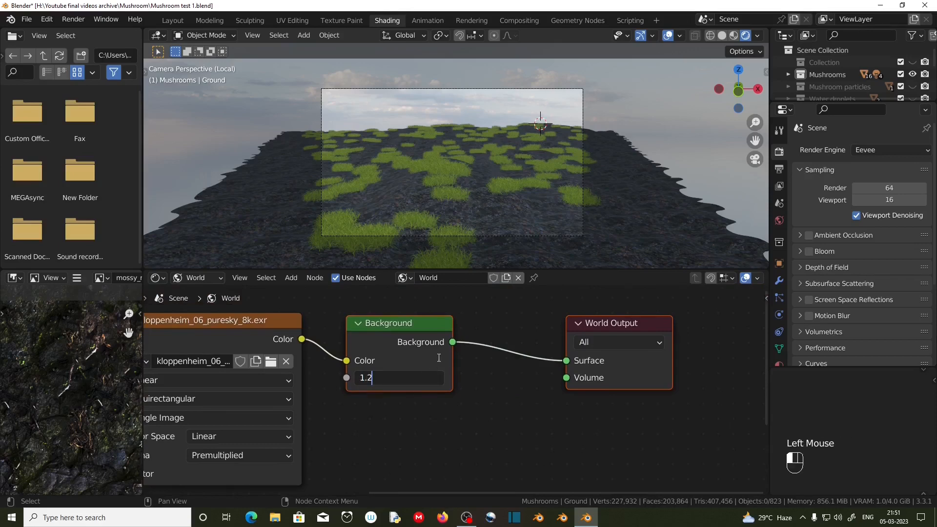
click(490, 364)
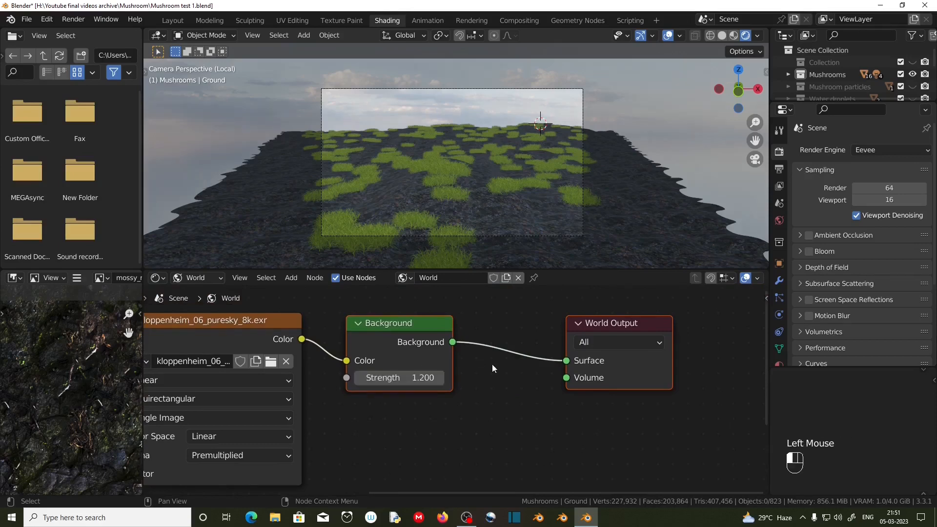
Switch the shader editor from the World nodes back to the object's material nodes
scroll(491, 364, down, 2)
shift+middle_drag(492, 364, 662, 369)
click(206, 279)
click(196, 305)
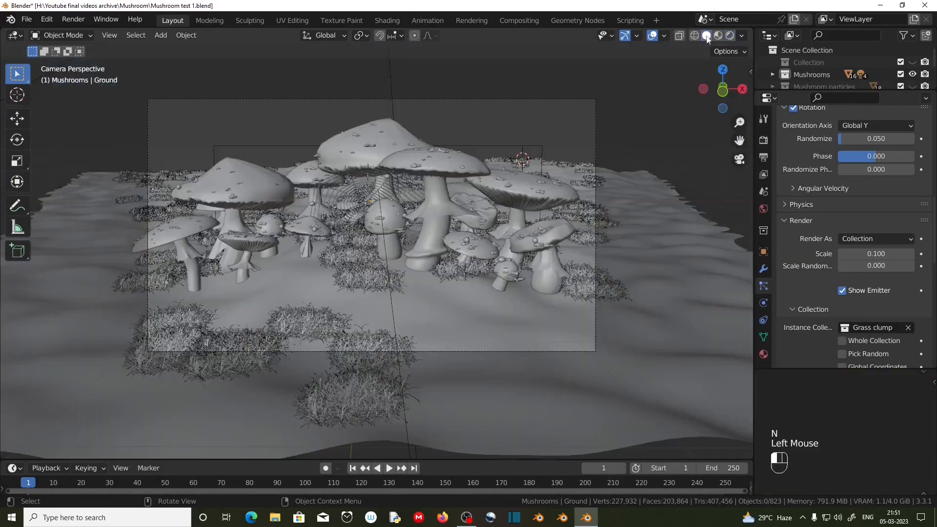
Set the ground's grass particle number to 3200
scroll(842, 286, up, 2)
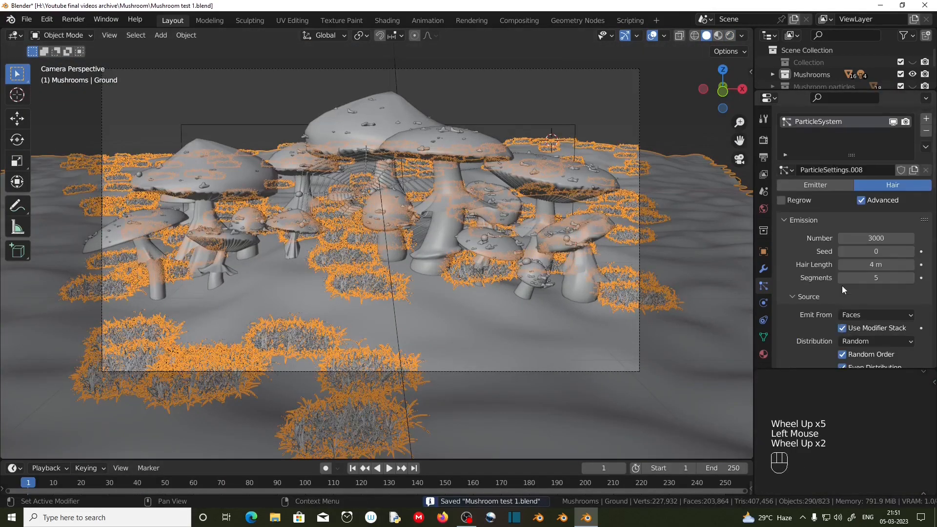
click(879, 237)
text(3)
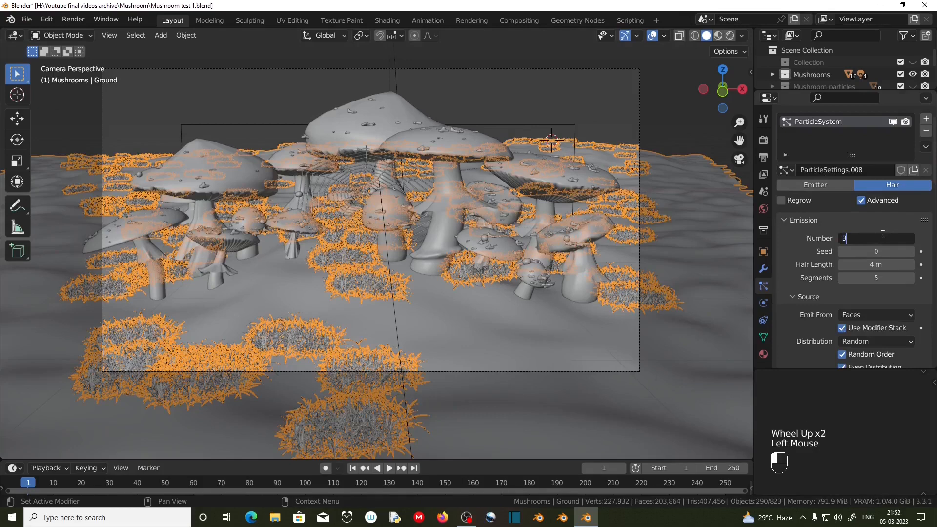
text(200)
key(Return)
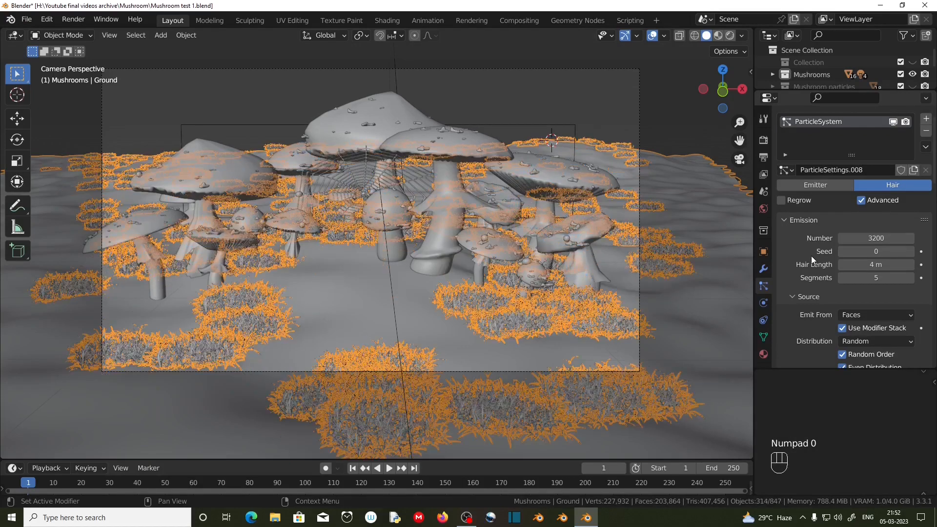
scroll(810, 256, down, 2)
scroll(810, 255, down, 5)
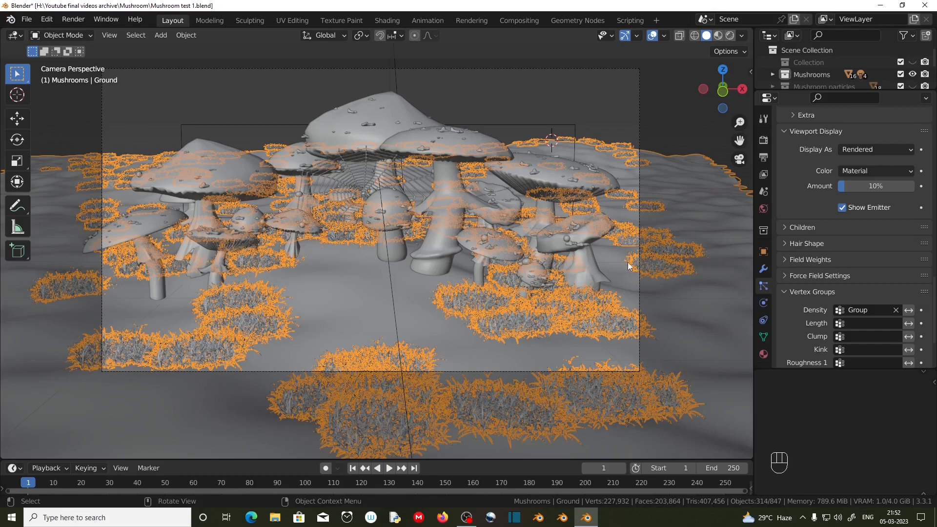
drag(792, 92, 791, 115)
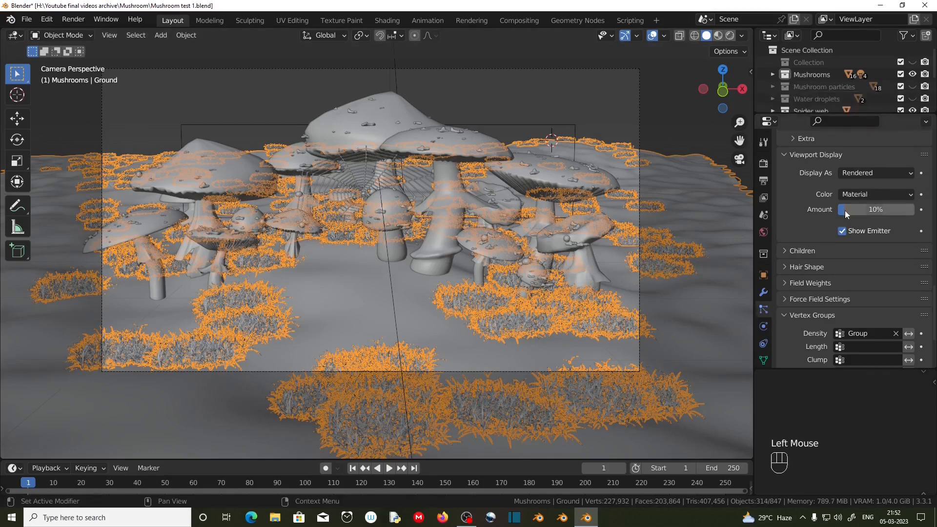
Set the scene's render engine to Cycles
click(764, 163)
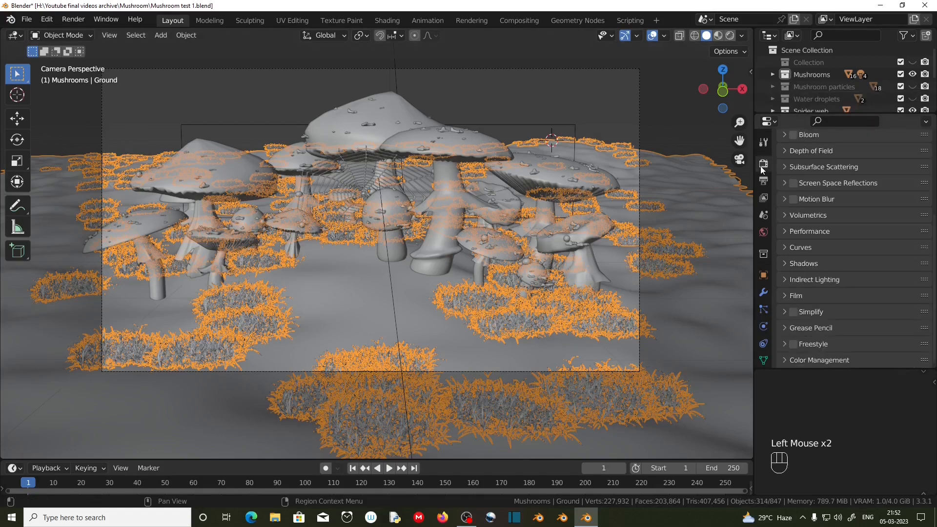
scroll(832, 199, up, 5)
drag(869, 162, 866, 201)
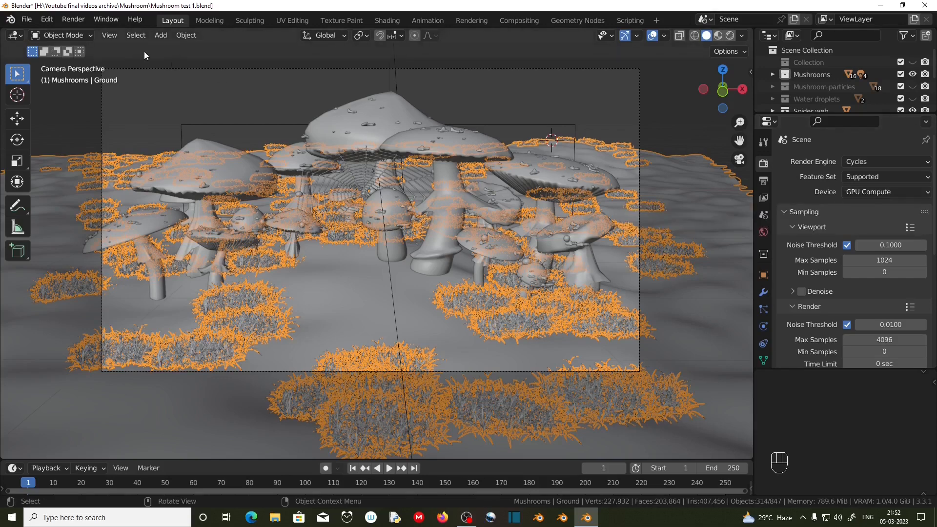
Review the CUDA render device under Cycles Render Devices in the system preferences and save the preferences
click(48, 22)
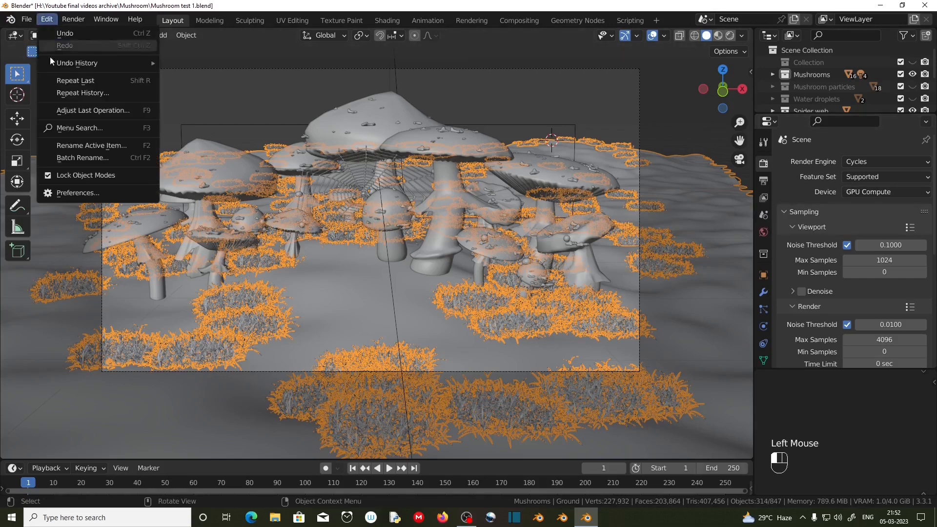
click(74, 192)
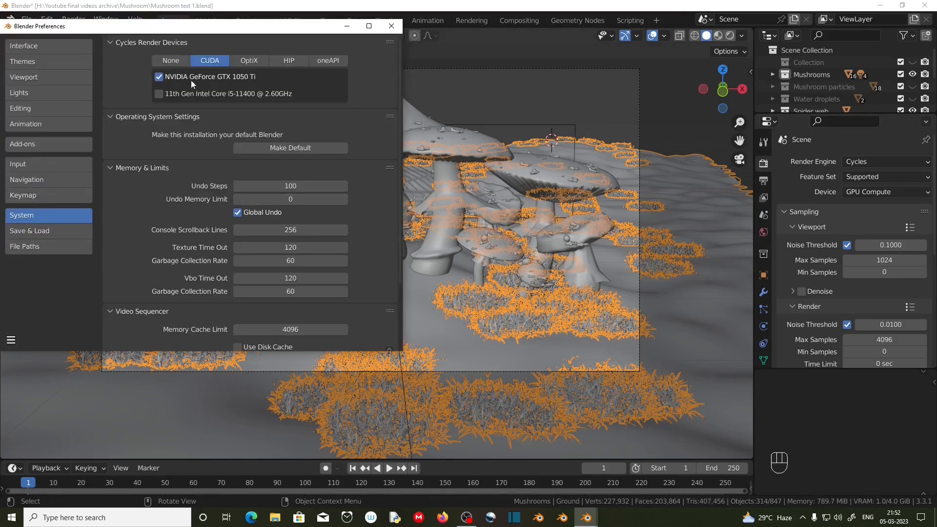
click(112, 42)
click(112, 42)
click(11, 340)
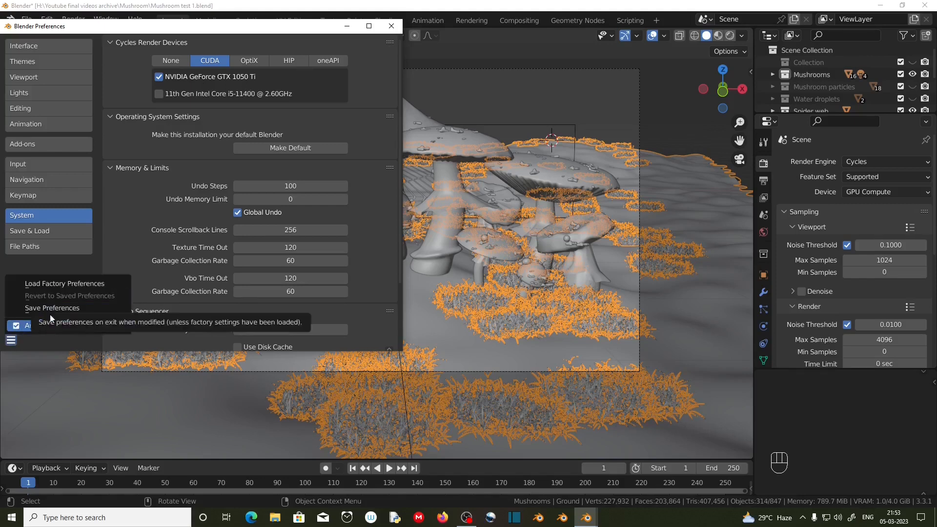
click(54, 308)
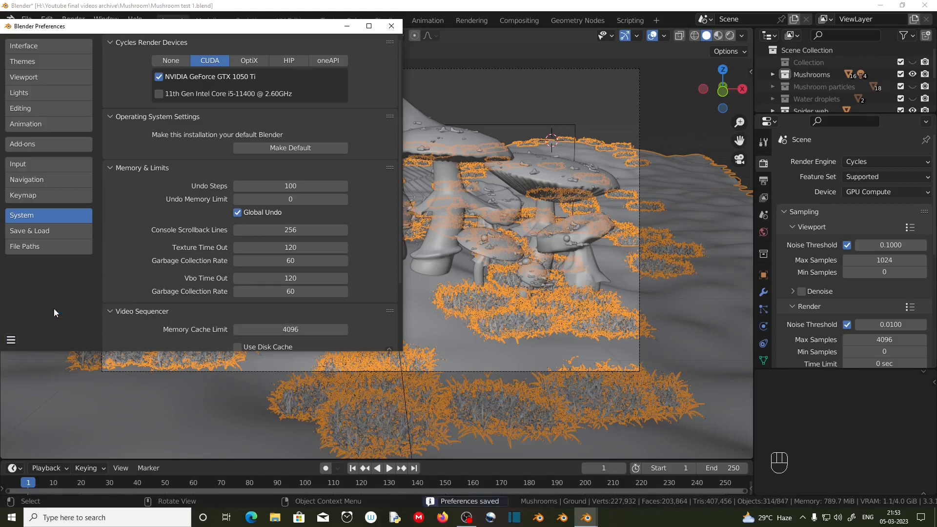
click(396, 27)
Set the maximum samples for the final render to 2000
scroll(831, 216, down, 3)
scroll(820, 266, down, 1)
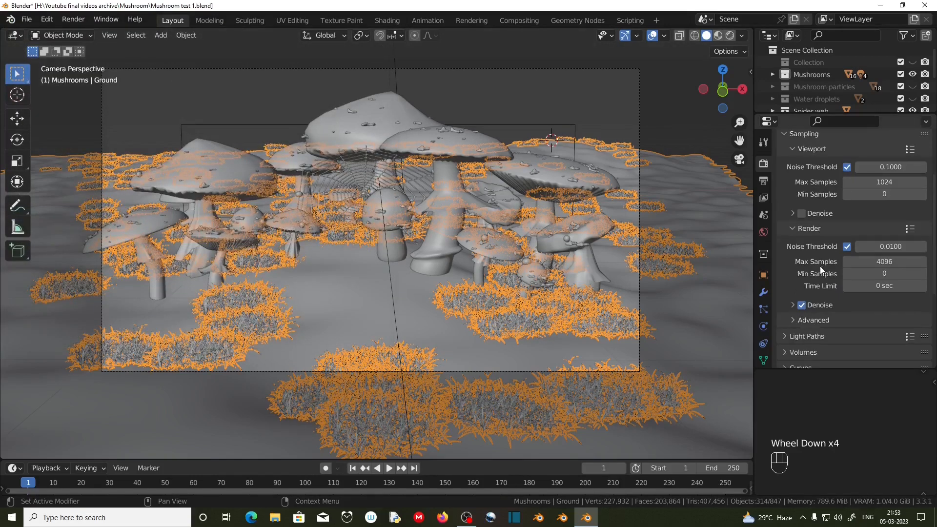
click(884, 261)
text(20)
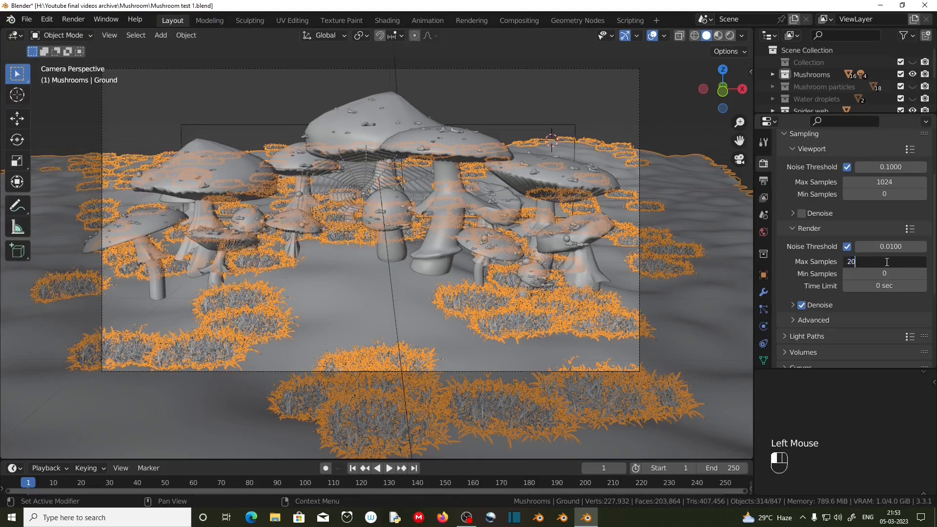
text(00)
key(Return)
Examine the render's Film transparency option and the thread and tiling settings under Performance
scroll(785, 267, down, 3)
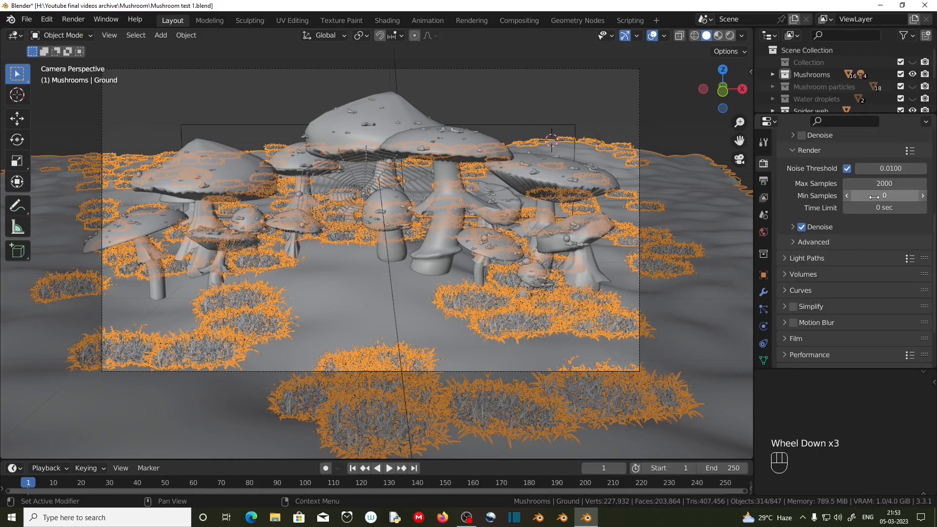
scroll(816, 260, down, 2)
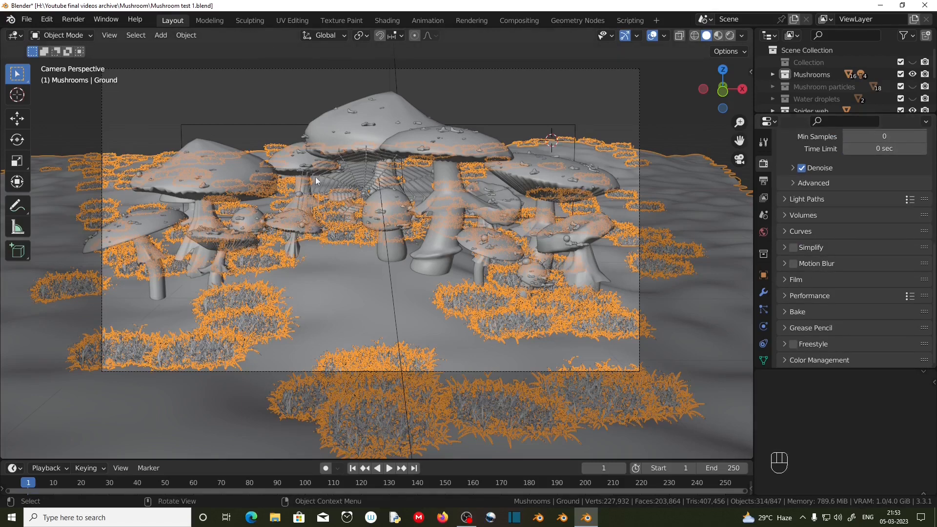
click(787, 279)
scroll(824, 294, down, 2)
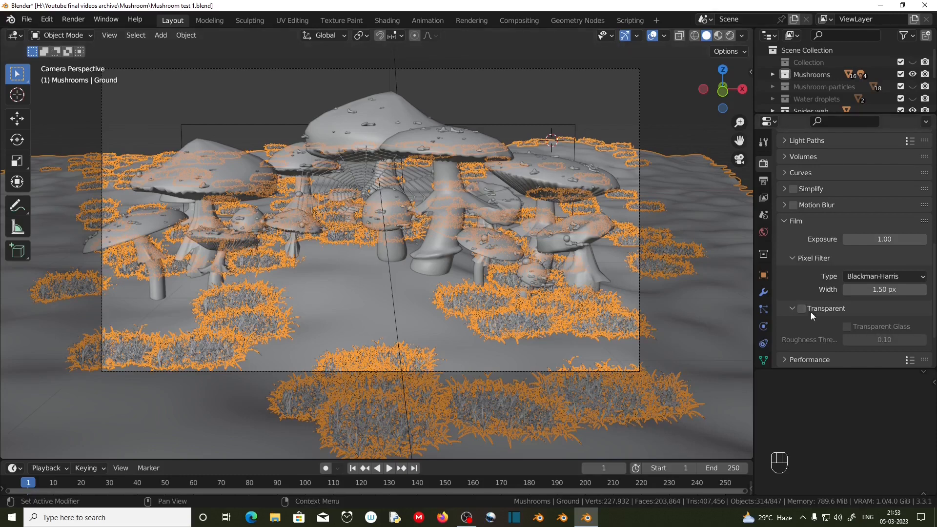
scroll(805, 312, down, 2)
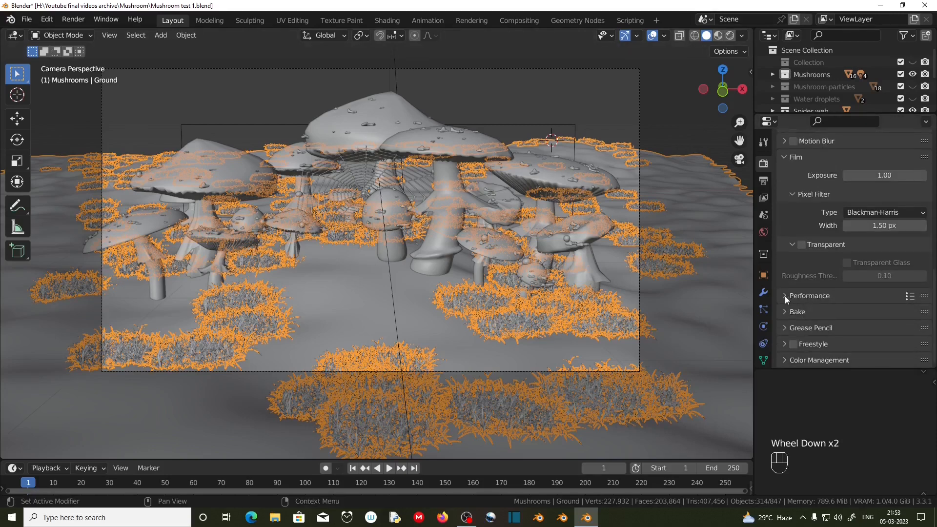
click(786, 296)
scroll(818, 300, down, 2)
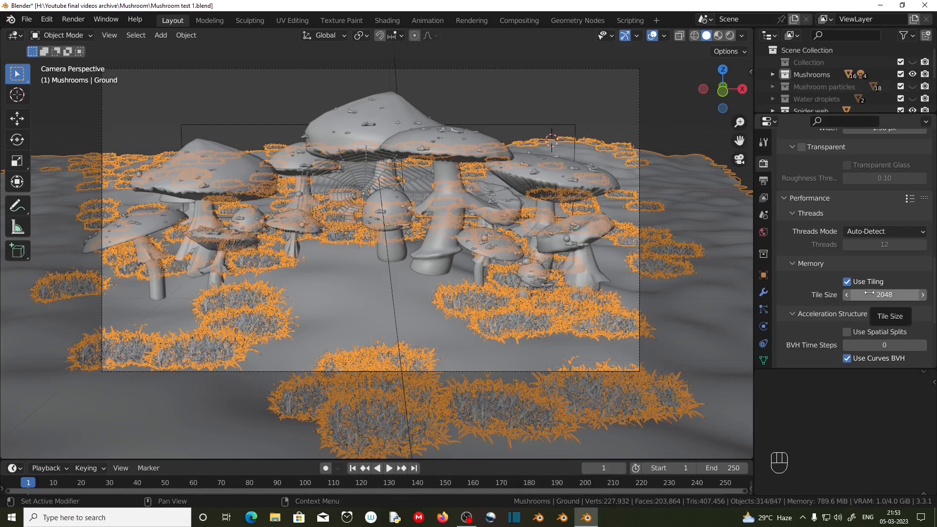
click(786, 198)
scroll(832, 300, down, 2)
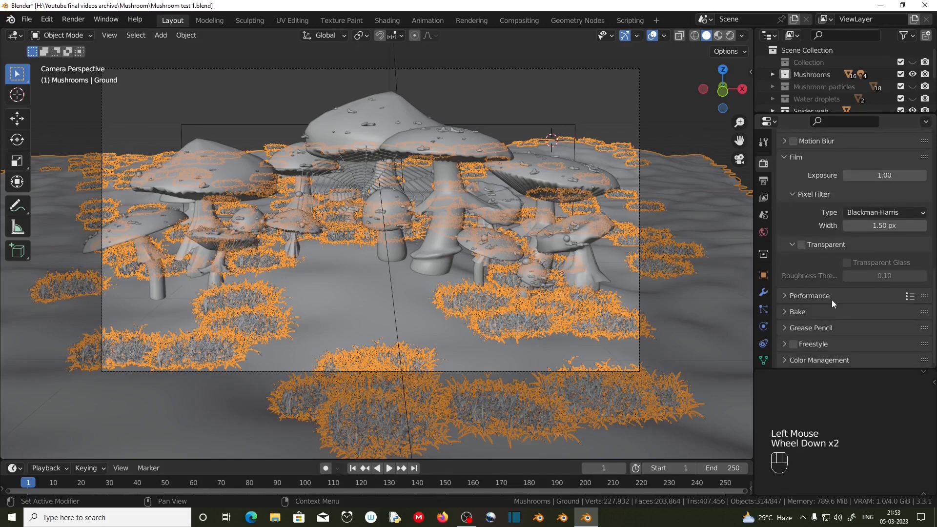
Set the Color Management look to High Contrast
click(784, 359)
scroll(826, 338, down, 4)
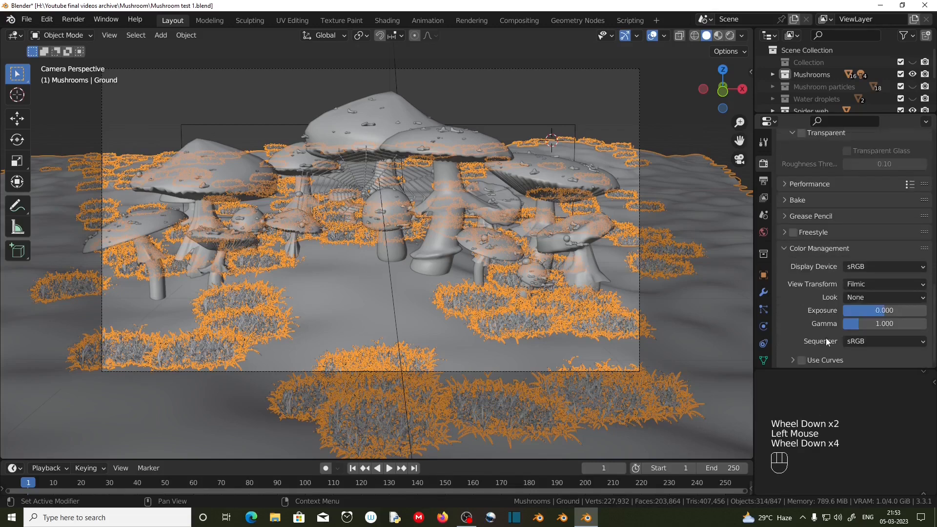
click(870, 296)
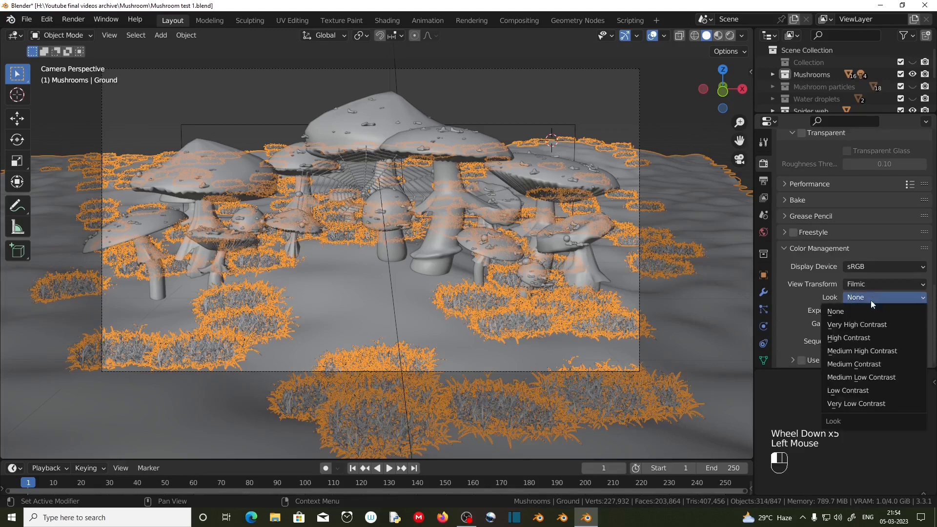
click(864, 337)
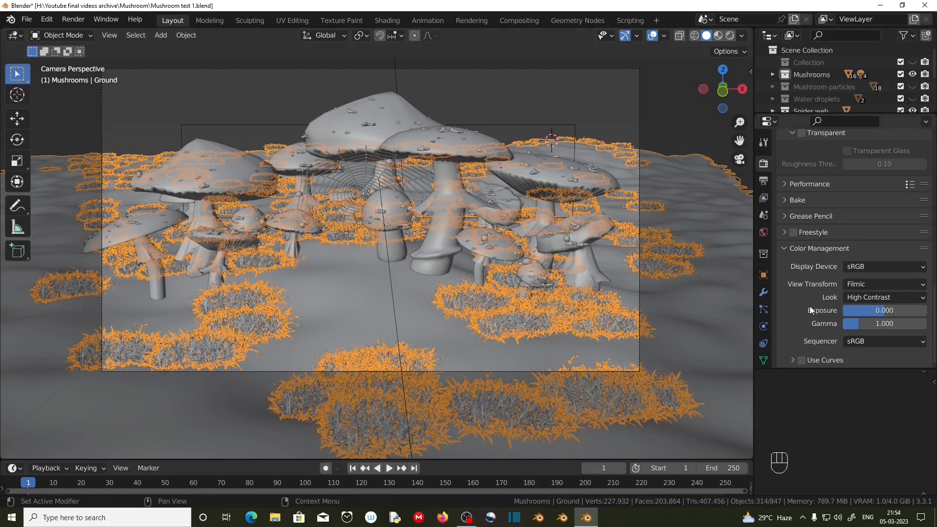
Check the output file format and set the render resolution percentage to 10%
scroll(766, 181, up, 7)
click(764, 181)
scroll(848, 279, up, 8)
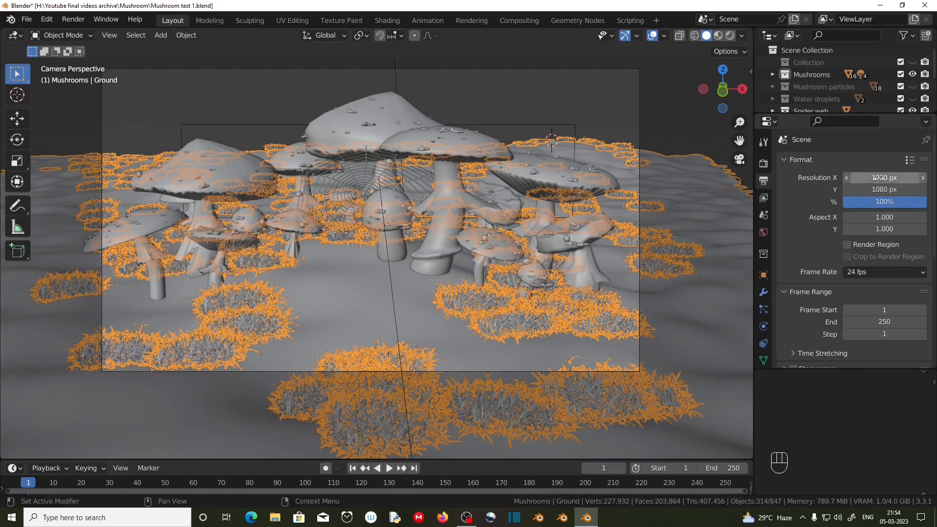
scroll(807, 226, down, 8)
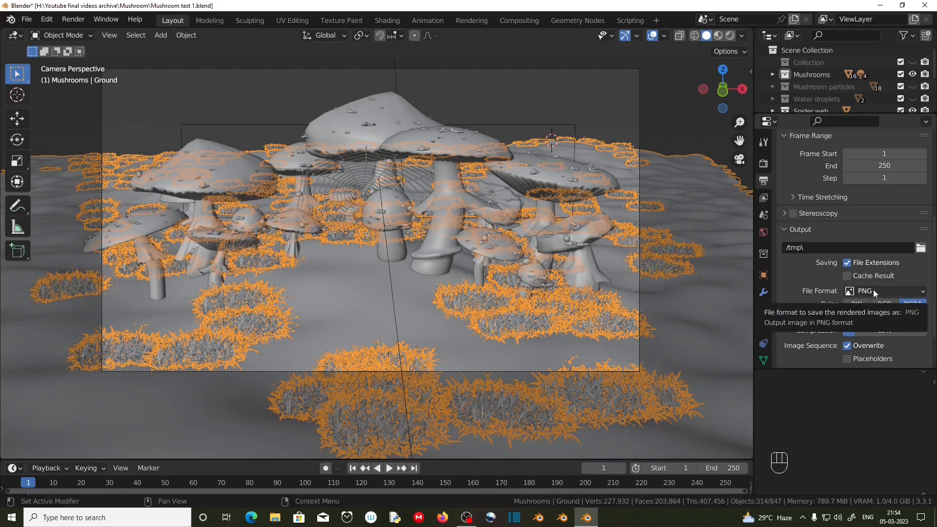
scroll(816, 280, up, 8)
Save the blend file and render the scene as a still image
click(26, 19)
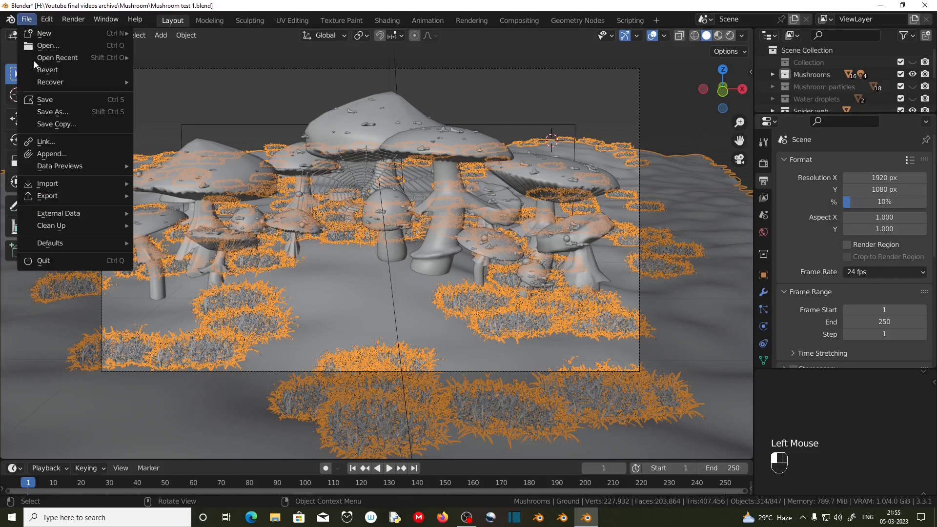
click(45, 100)
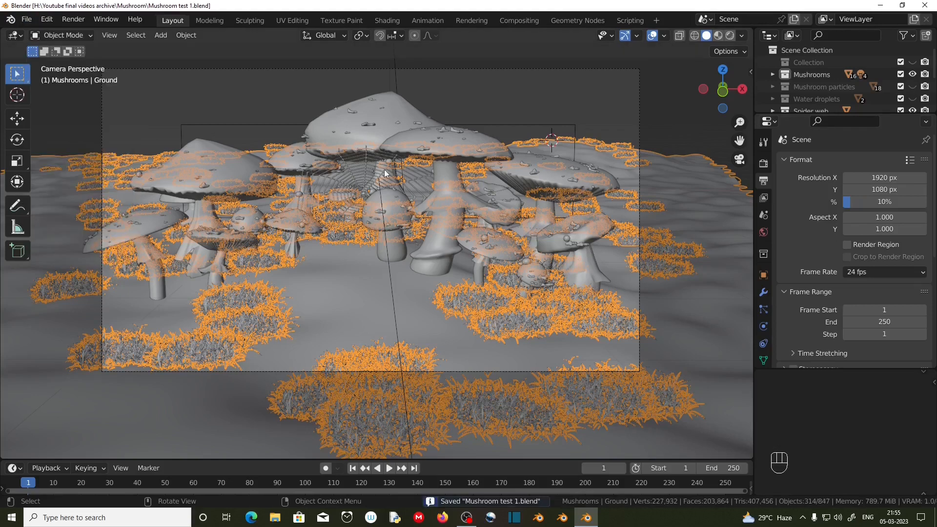
click(70, 22)
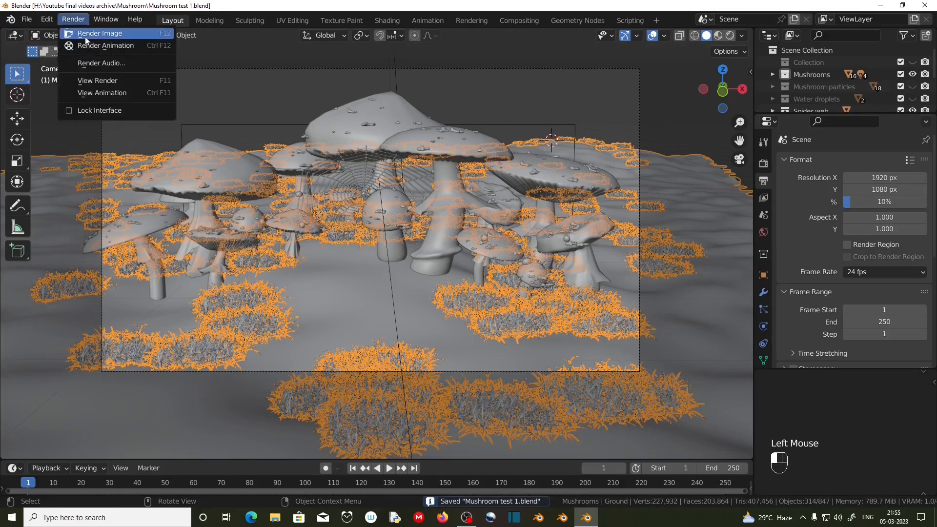
click(85, 35)
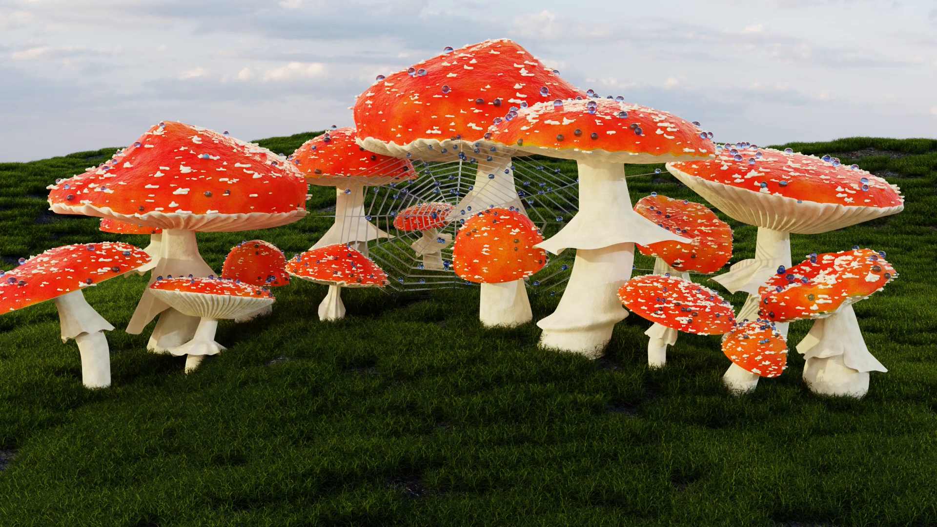